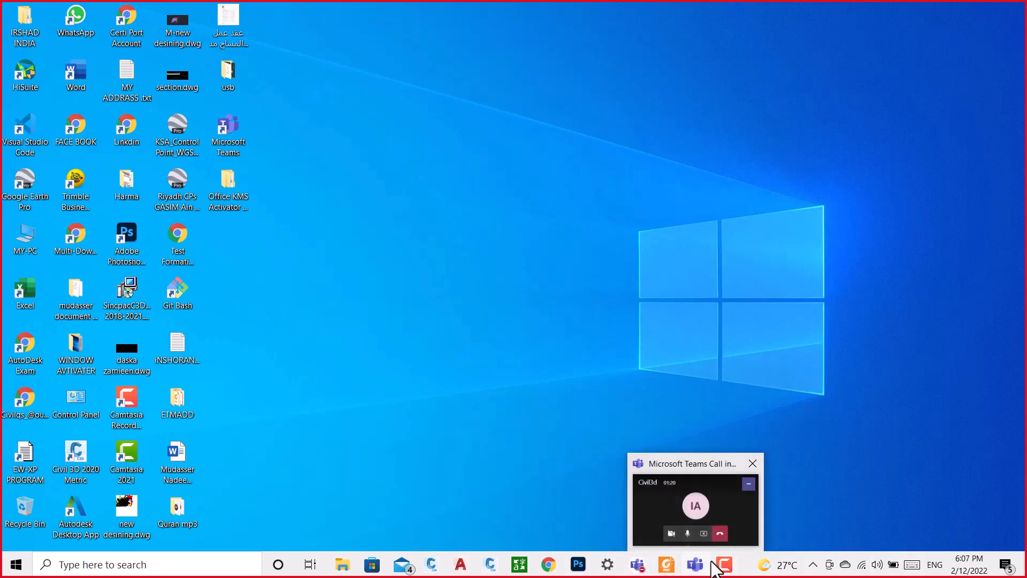
Switch to TYPICAL -X SECTION (1).pdf in Foxit Reader and examine the dualization cross section's median, lane widths, cross slopes and pavement layers.
{"action": "left_click", "coordinate": [666, 564]}
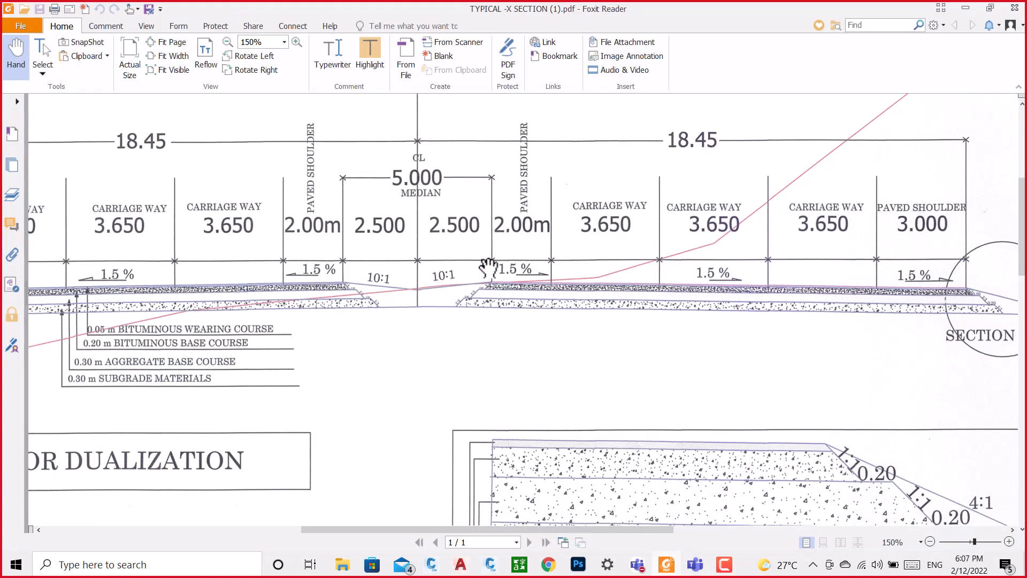
{"action": "scroll", "coordinate": [504, 237], "scroll_direction": "down", "scroll_amount": 3}
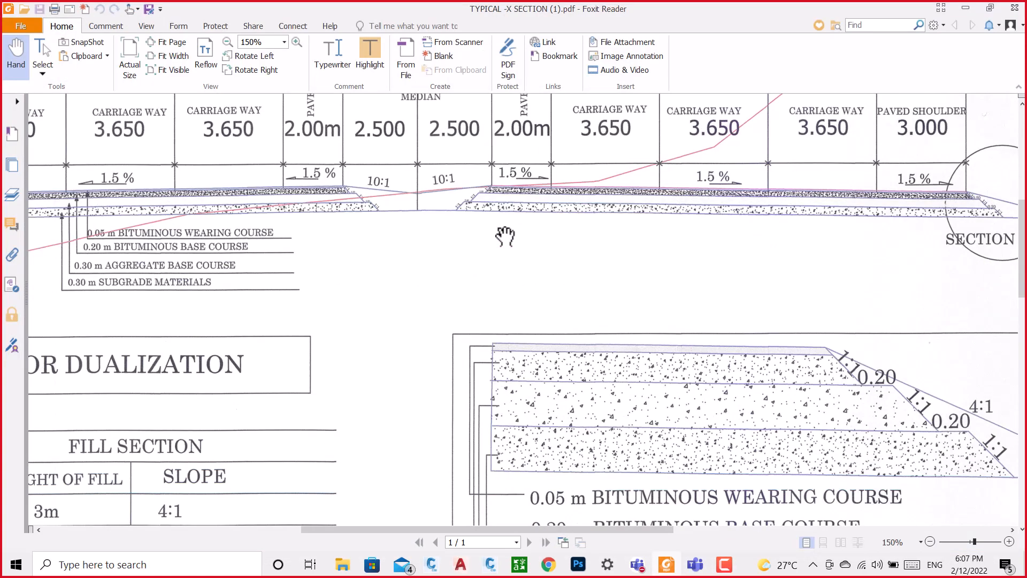
{"action": "scroll", "coordinate": [505, 236], "scroll_direction": "down", "scroll_amount": 5}
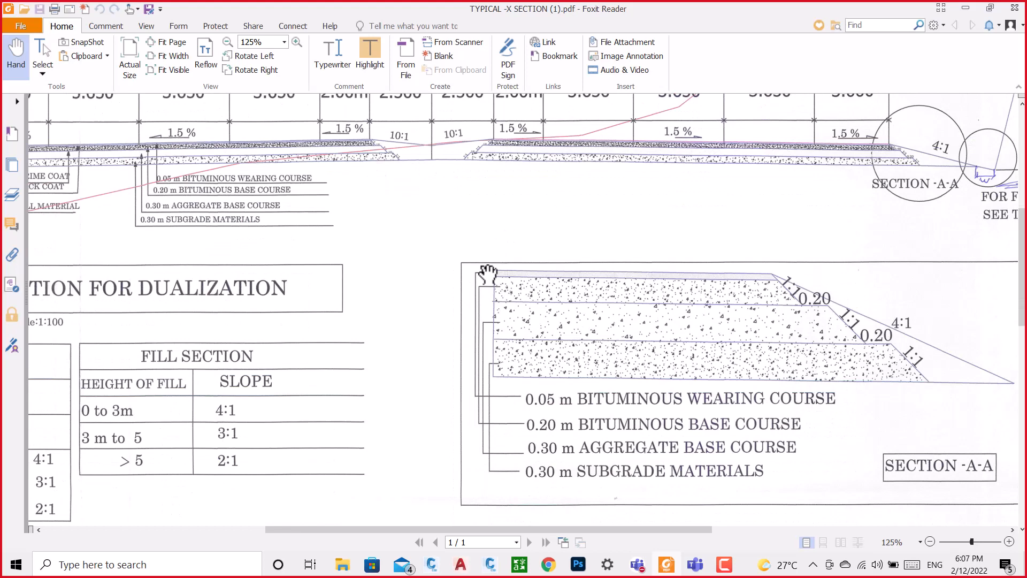
{"action": "scroll", "coordinate": [488, 274], "scroll_direction": "down", "scroll_amount": 3, "text": "ctrl"}
{"action": "scroll", "coordinate": [413, 249], "scroll_direction": "up", "scroll_amount": 3}
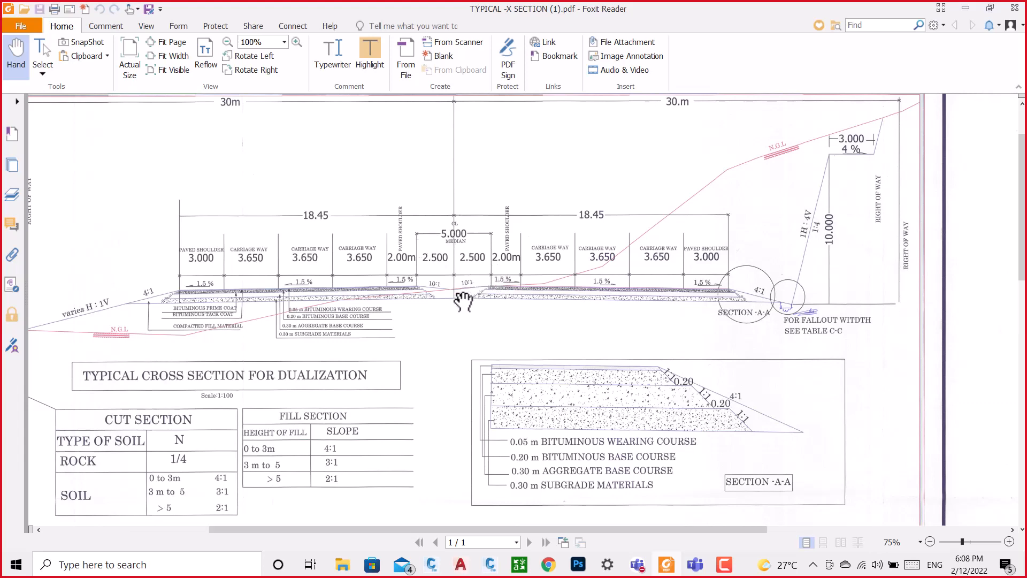
{"action": "scroll", "coordinate": [466, 297], "scroll_direction": "up", "scroll_amount": 3, "text": "ctrl"}
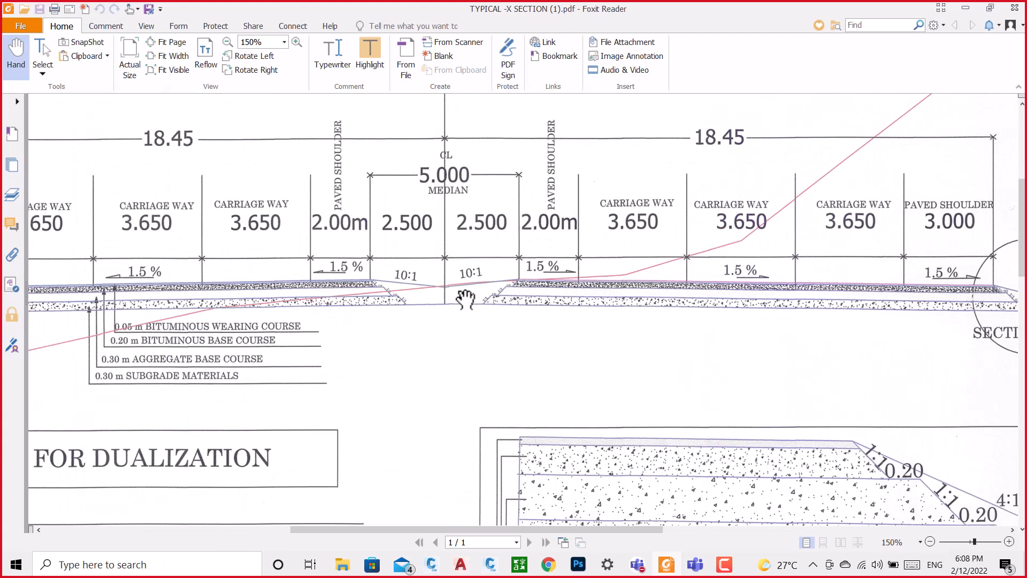
{"action": "scroll", "coordinate": [466, 296], "scroll_direction": "down", "scroll_amount": 1}
{"action": "scroll", "coordinate": [476, 292], "scroll_direction": "down", "scroll_amount": 2, "text": "ctrl"}
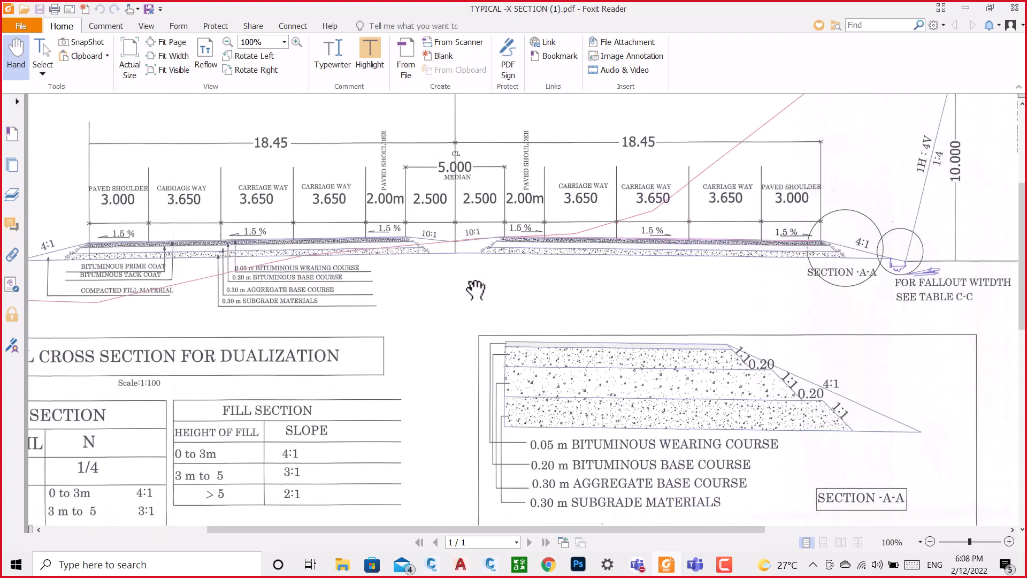
{"action": "scroll", "coordinate": [476, 290], "scroll_direction": "down", "scroll_amount": 1}
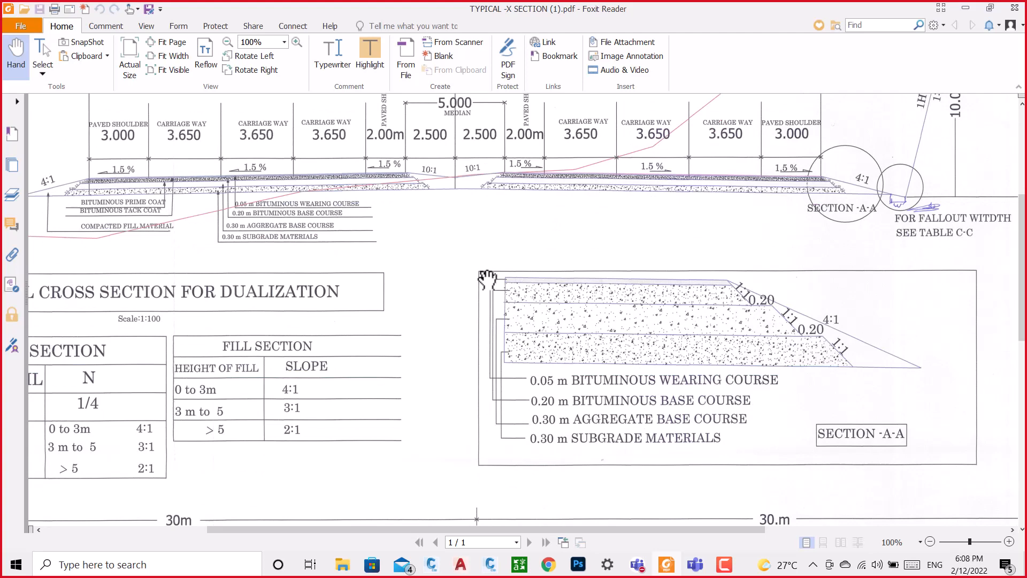
{"action": "scroll", "coordinate": [487, 279], "scroll_direction": "up", "scroll_amount": 3}
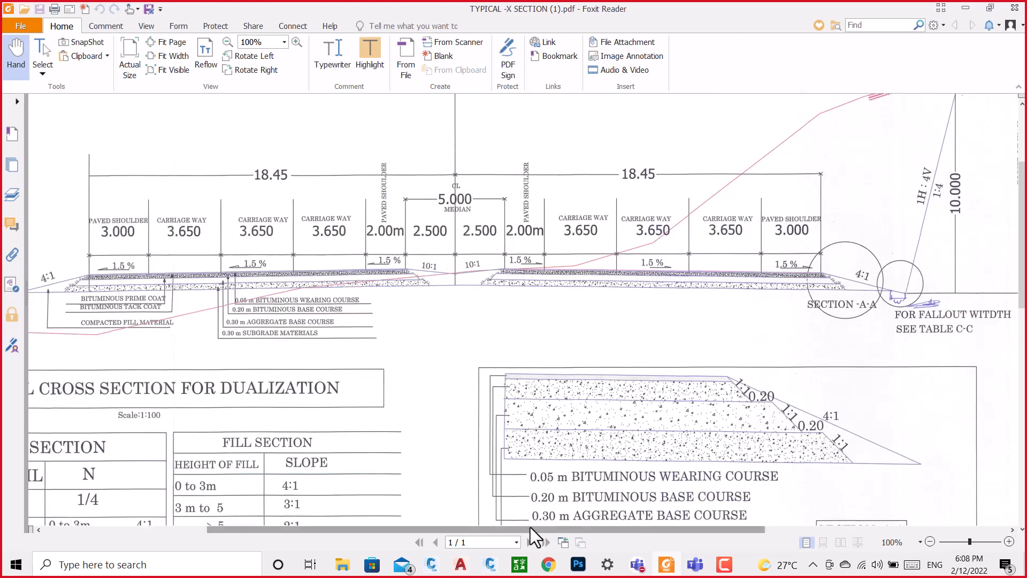
{"action": "left_click_drag", "start_coordinate": [531, 528], "coordinate": [481, 521]}
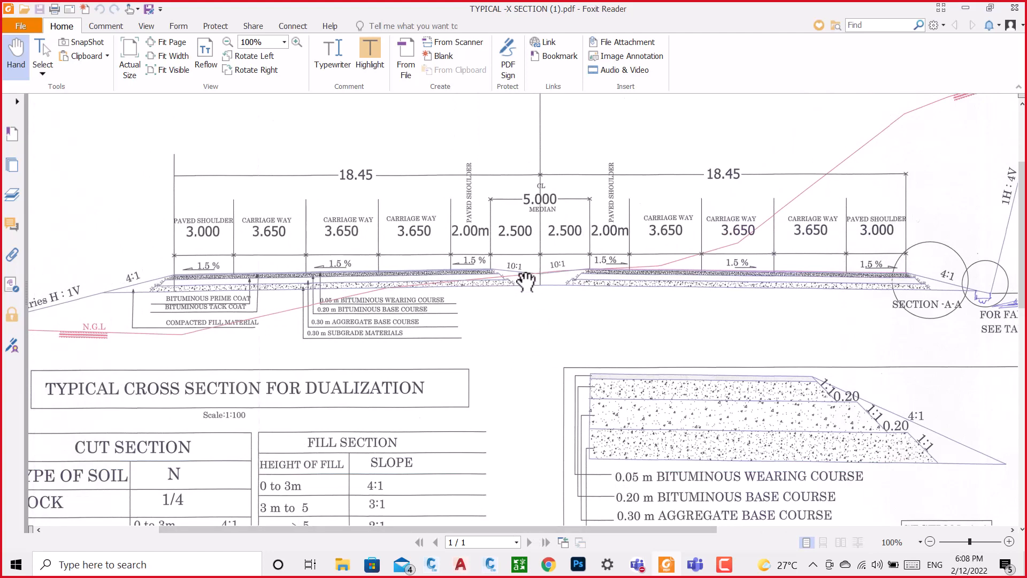
{"action": "scroll", "coordinate": [587, 259], "scroll_direction": "up", "scroll_amount": 1, "text": "ctrl"}
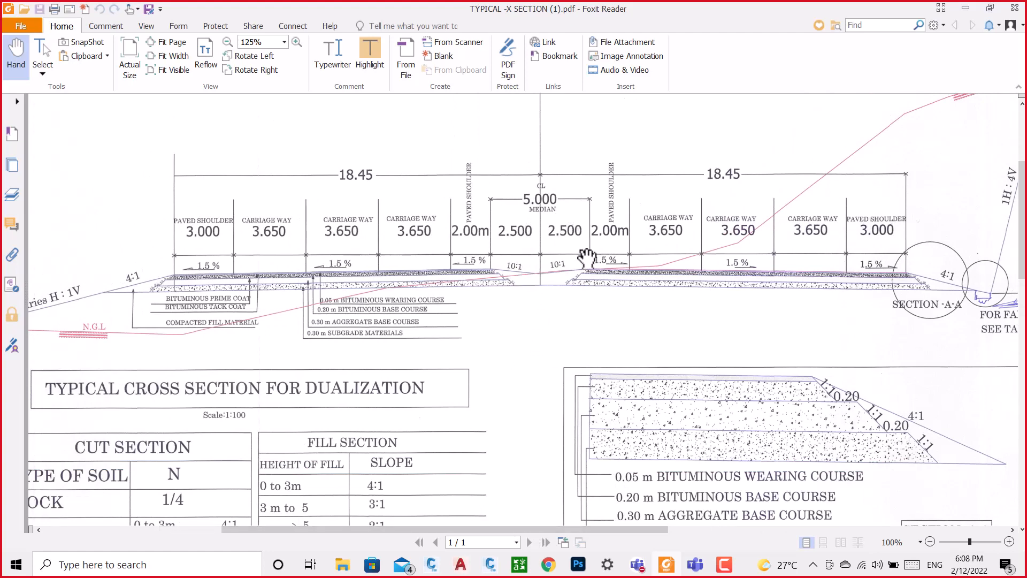
{"action": "scroll", "coordinate": [587, 258], "scroll_direction": "up", "scroll_amount": 1, "text": "ctrl"}
{"action": "scroll", "coordinate": [535, 251], "scroll_direction": "up", "scroll_amount": 2, "text": "ctrl"}
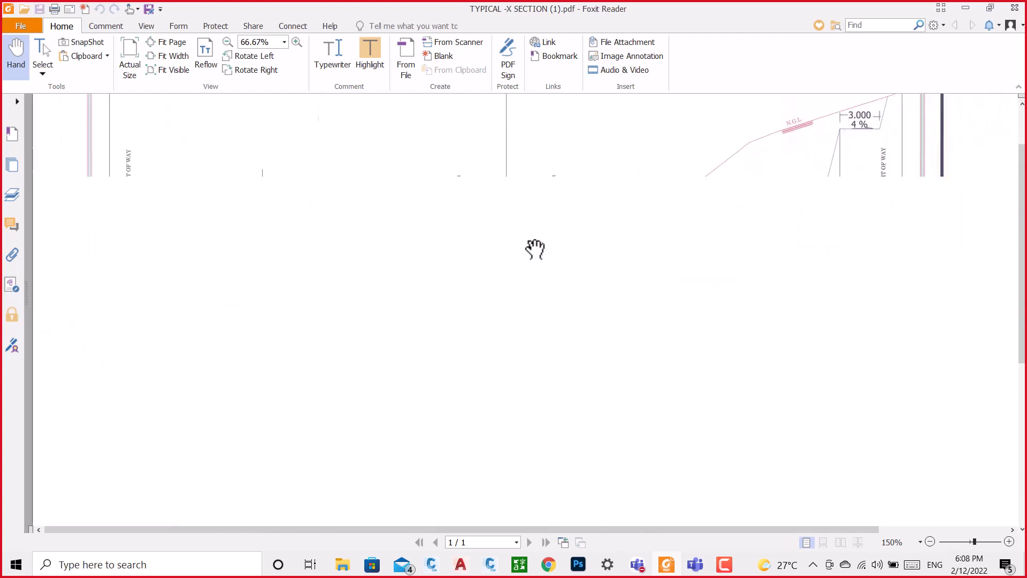
Examine the overall sheet layout and the title block of the typical cross sections.
{"action": "scroll", "coordinate": [534, 249], "scroll_direction": "down", "scroll_amount": 4, "text": "ctrl"}
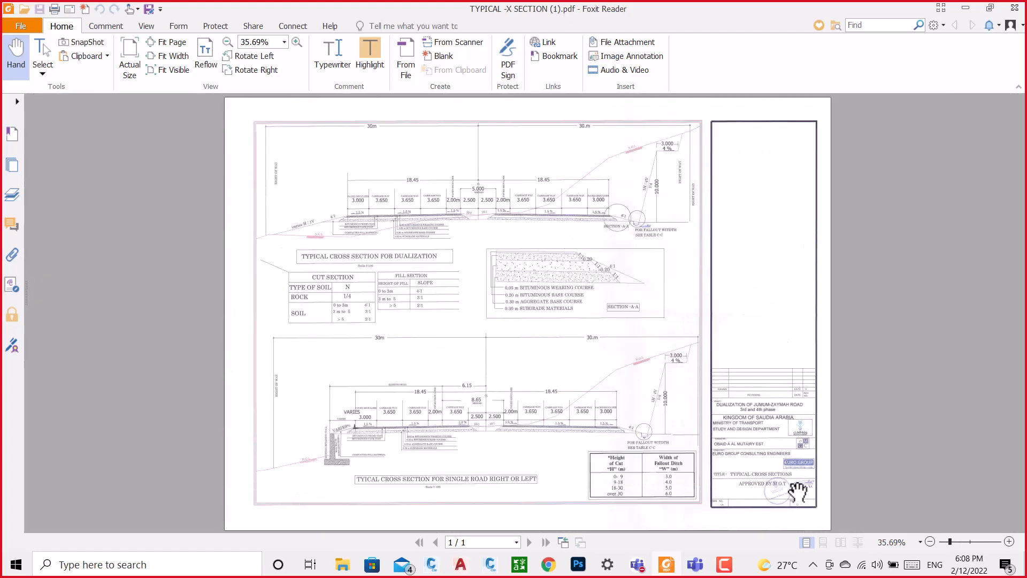
{"action": "scroll", "coordinate": [797, 491], "scroll_direction": "up", "scroll_amount": 2, "text": "ctrl"}
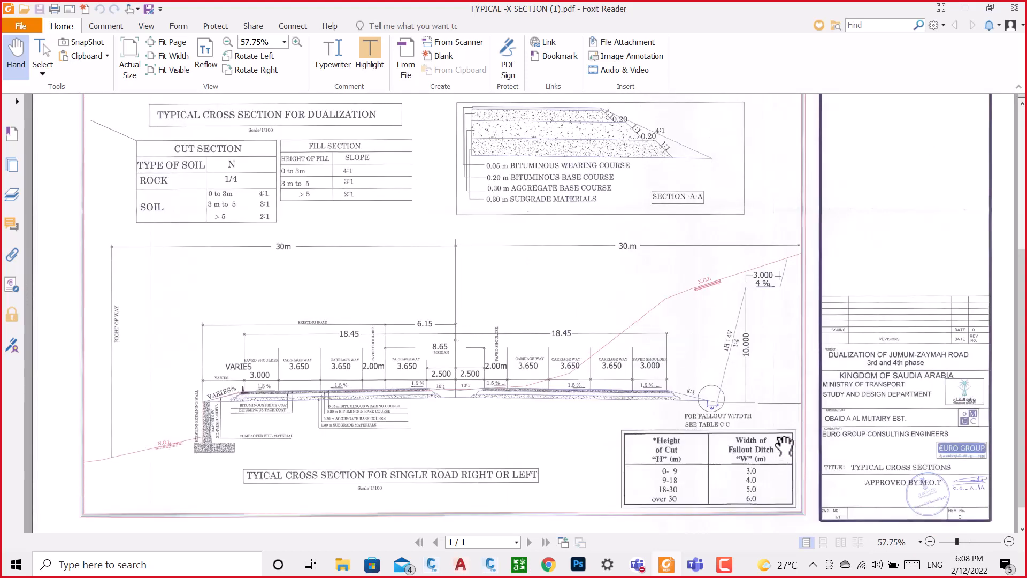
{"action": "scroll", "coordinate": [567, 394], "scroll_direction": "down", "scroll_amount": 2, "text": "ctrl"}
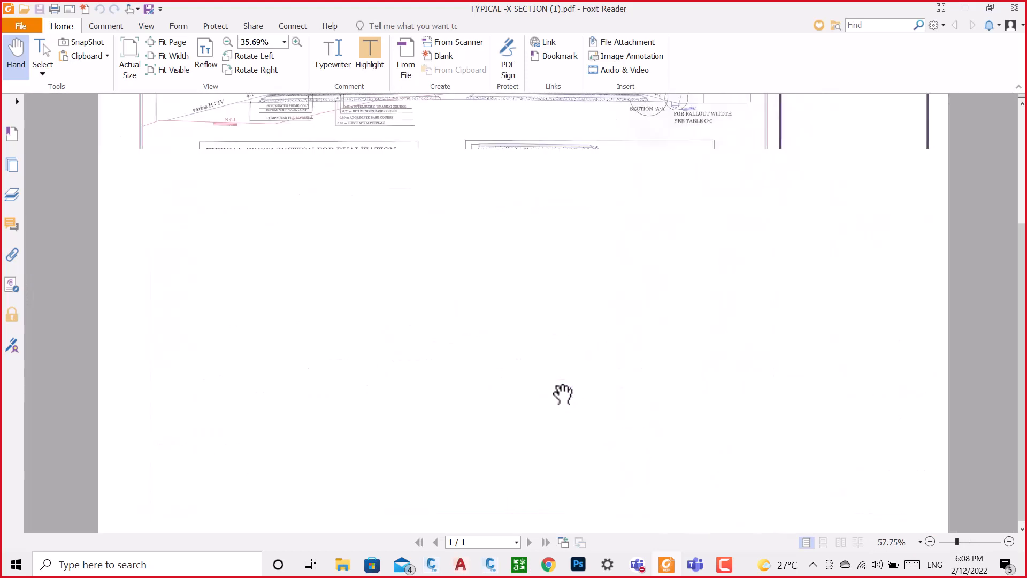
Examine the 10:1 median slopes and the stepped 1:1 pavement layer edges beside the median up close.
{"action": "scroll", "coordinate": [475, 216], "scroll_direction": "up", "scroll_amount": 2, "text": "ctrl"}
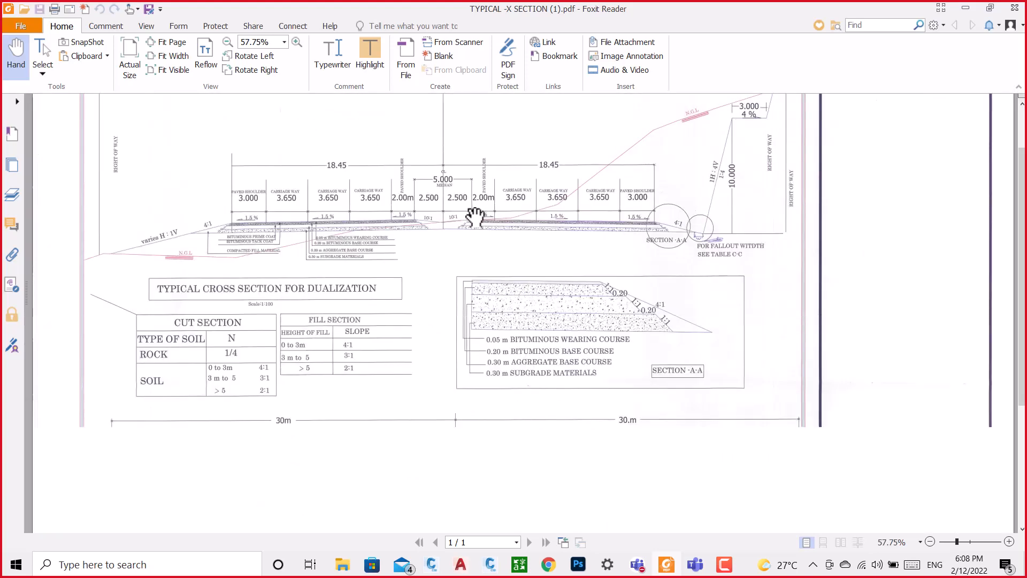
{"action": "scroll", "coordinate": [475, 217], "scroll_direction": "up", "scroll_amount": 2, "text": "ctrl"}
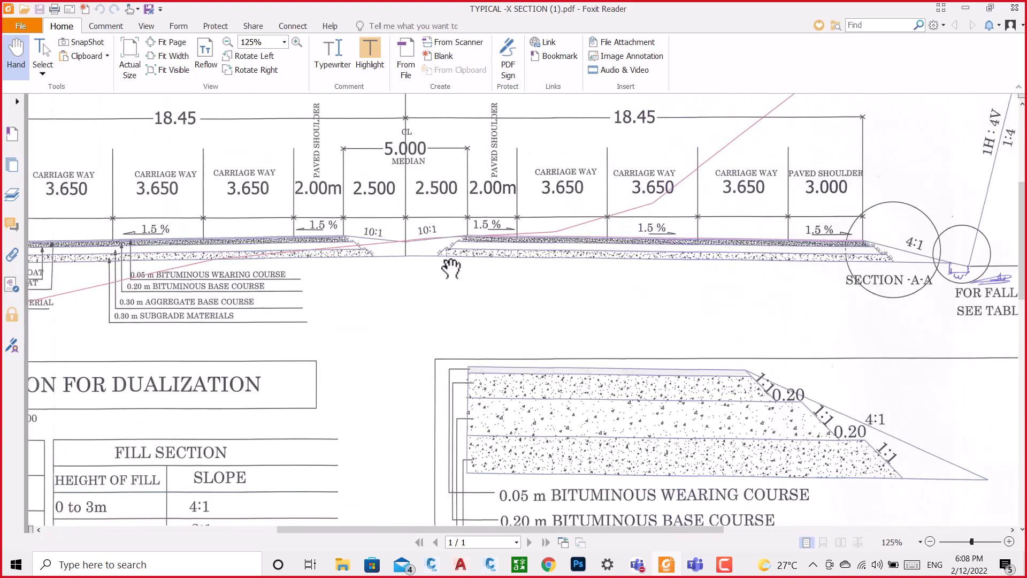
{"action": "scroll", "coordinate": [415, 249], "scroll_direction": "up", "scroll_amount": 2, "text": "ctrl"}
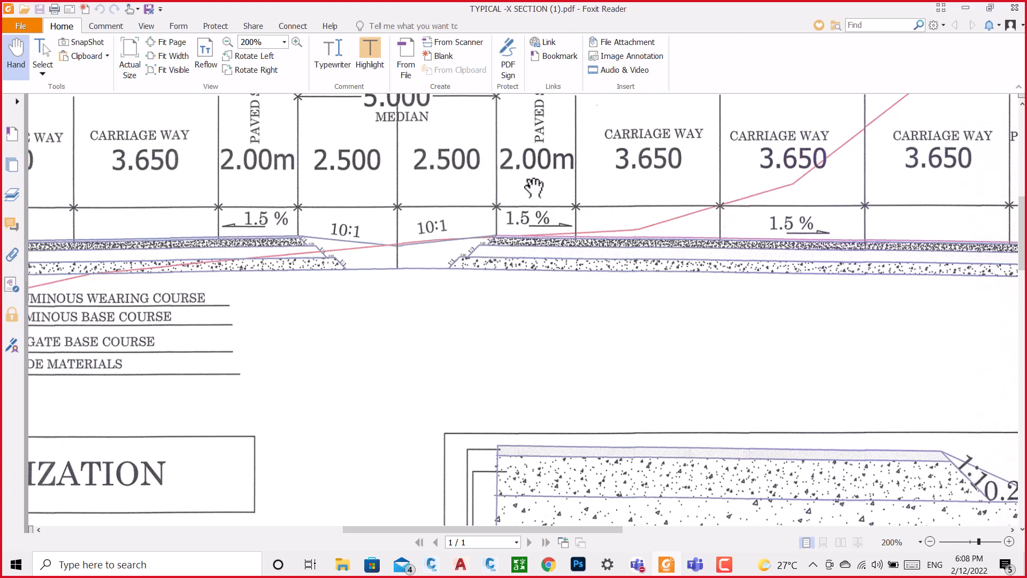
{"action": "scroll", "coordinate": [529, 192], "scroll_direction": "up", "scroll_amount": 3}
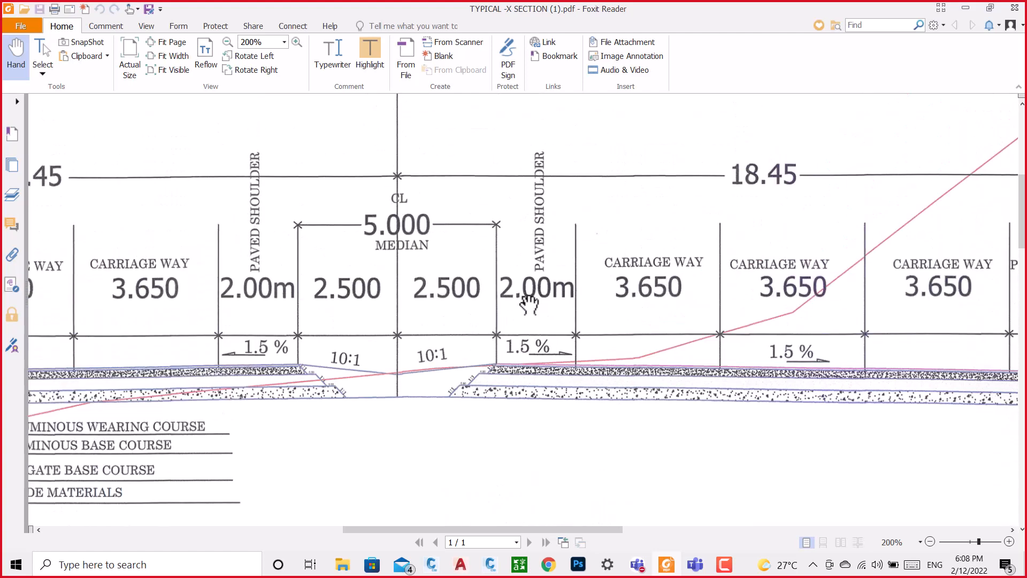
{"action": "scroll", "coordinate": [529, 299], "scroll_direction": "down", "scroll_amount": 2}
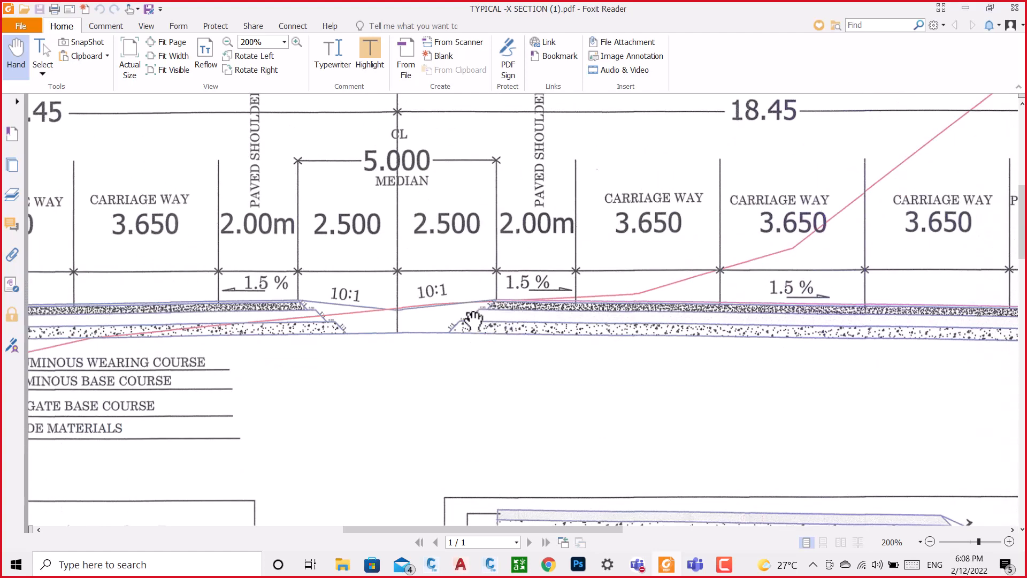
{"action": "scroll", "coordinate": [473, 320], "scroll_direction": "up", "scroll_amount": 4, "text": "ctrl"}
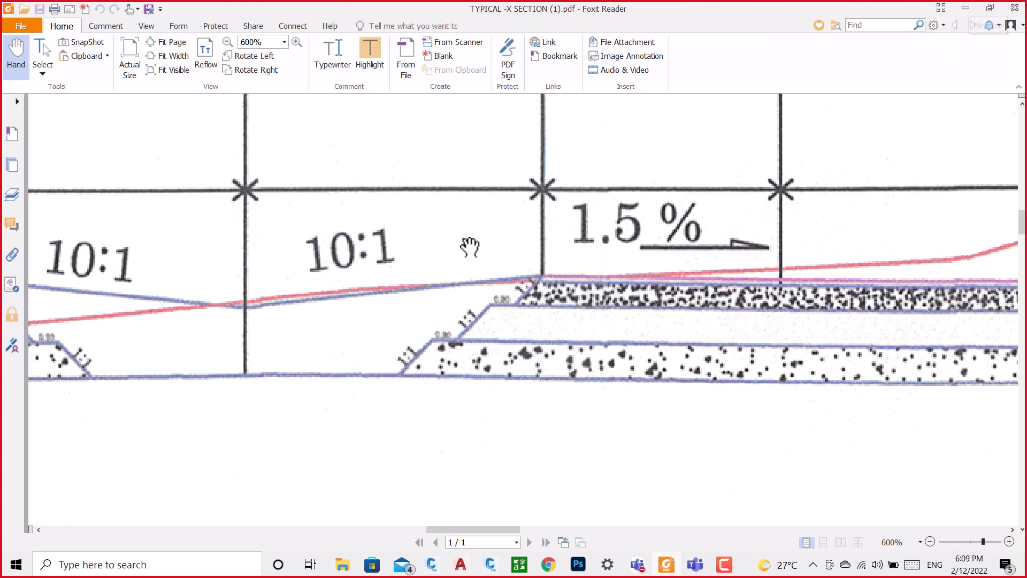
Minimize the PDF and switch to File Explorer showing the project folder on drive E (D:).
{"action": "left_click", "coordinate": [966, 9]}
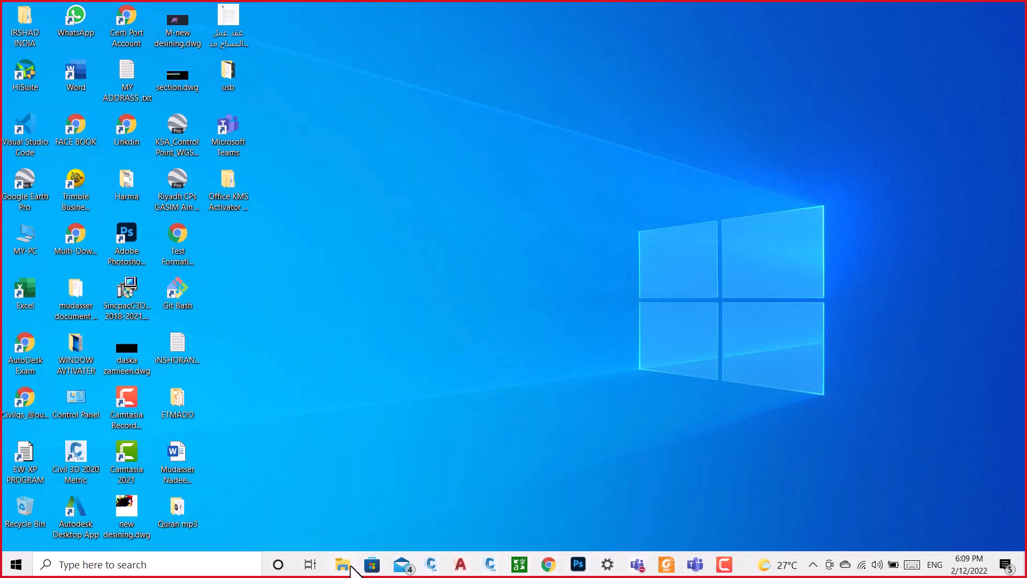
{"action": "mouse_move", "coordinate": [351, 567]}
{"action": "left_click", "coordinate": [339, 540]}
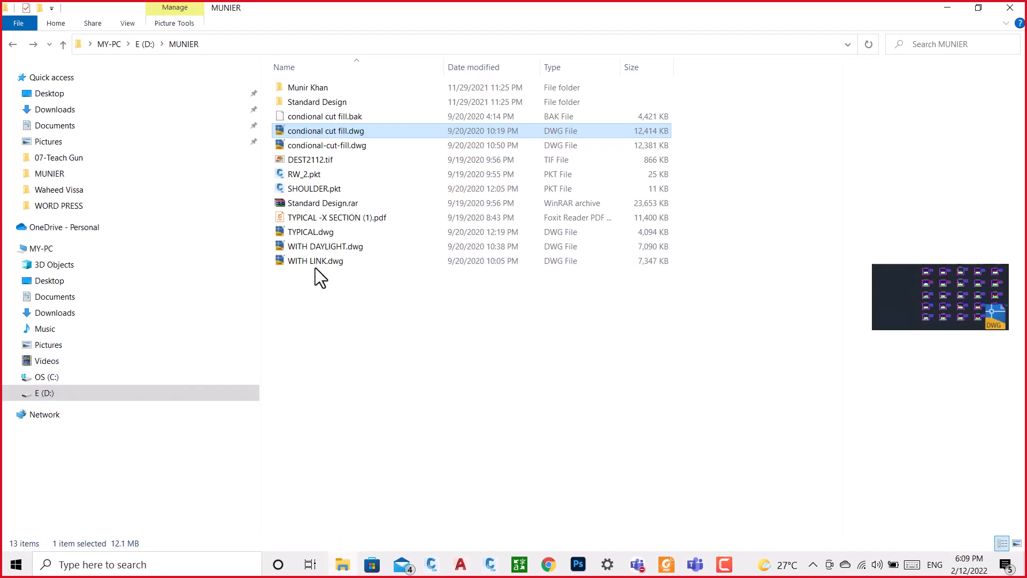
Look through the "New folder" and "slope" subfolders inside the folder named after a person.
{"action": "double_click", "coordinate": [309, 90]}
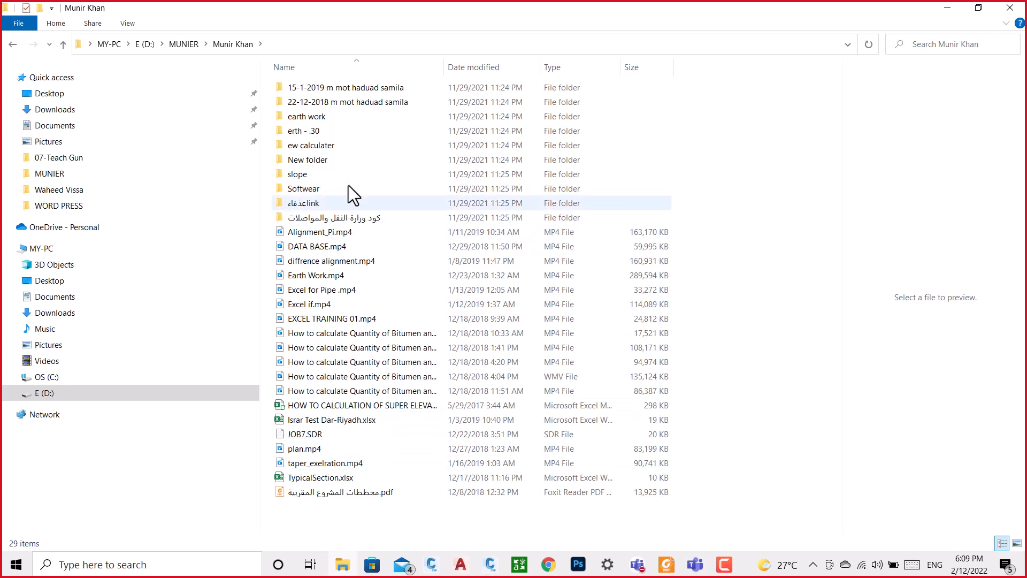
{"action": "double_click", "coordinate": [310, 163]}
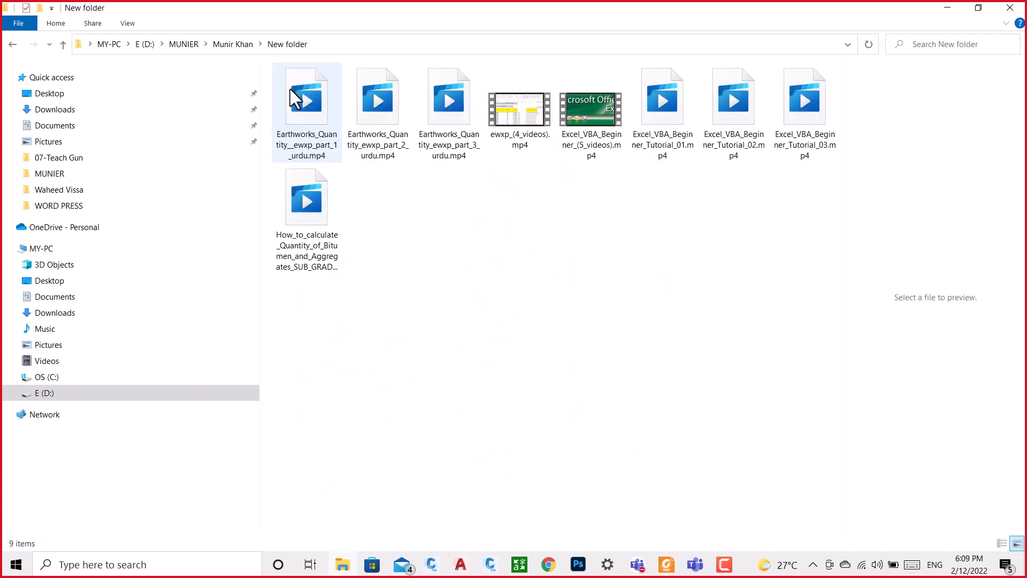
{"action": "left_click", "coordinate": [64, 44]}
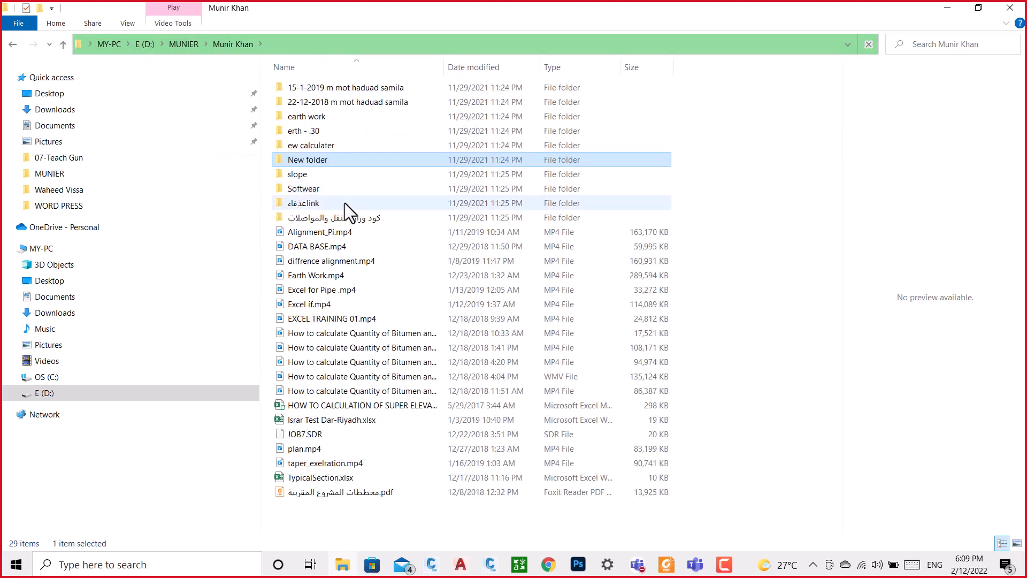
{"action": "double_click", "coordinate": [310, 175]}
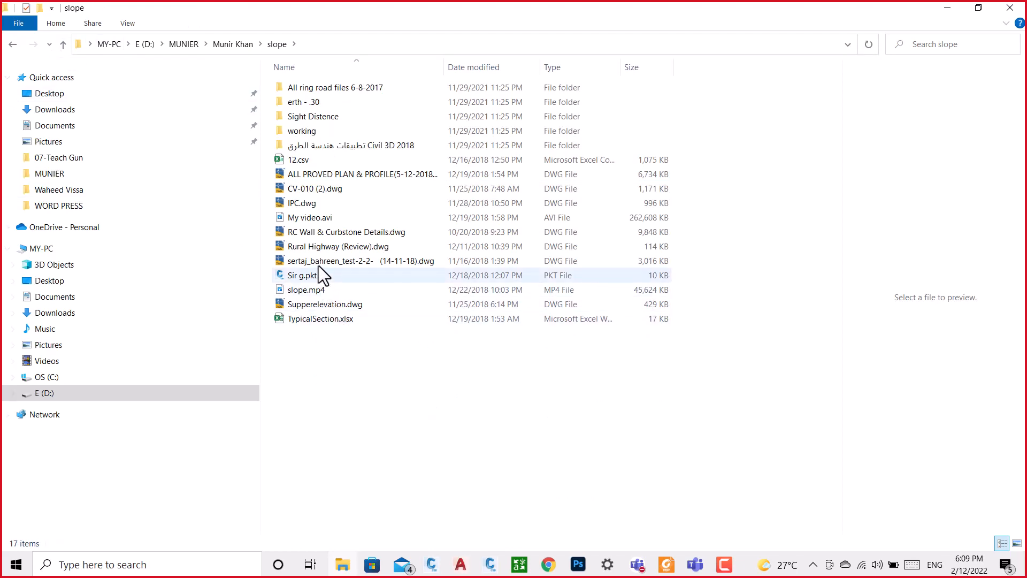
{"action": "left_click", "coordinate": [63, 44]}
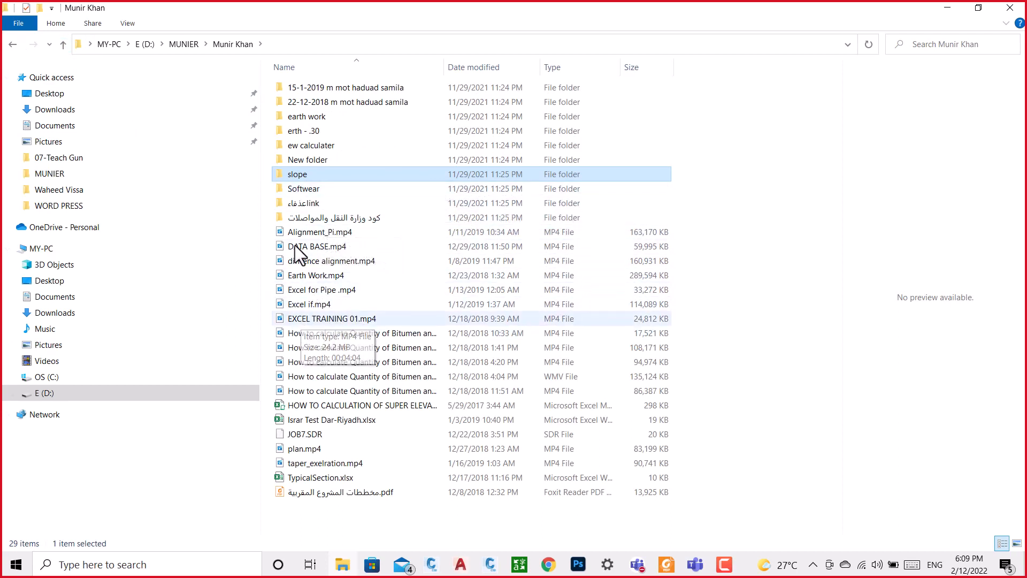
Open the Arabic-named "link" folder and preview its link CRASTION, hazfaa typical section 2007 N and CROSS SECTION LINK drawings.
{"action": "double_click", "coordinate": [307, 206]}
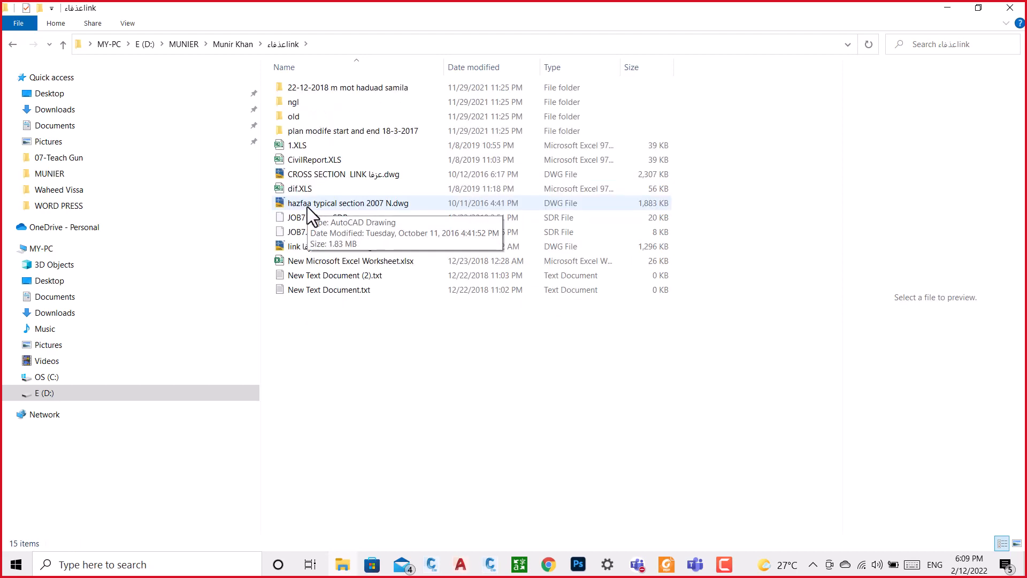
{"action": "left_click", "coordinate": [304, 250]}
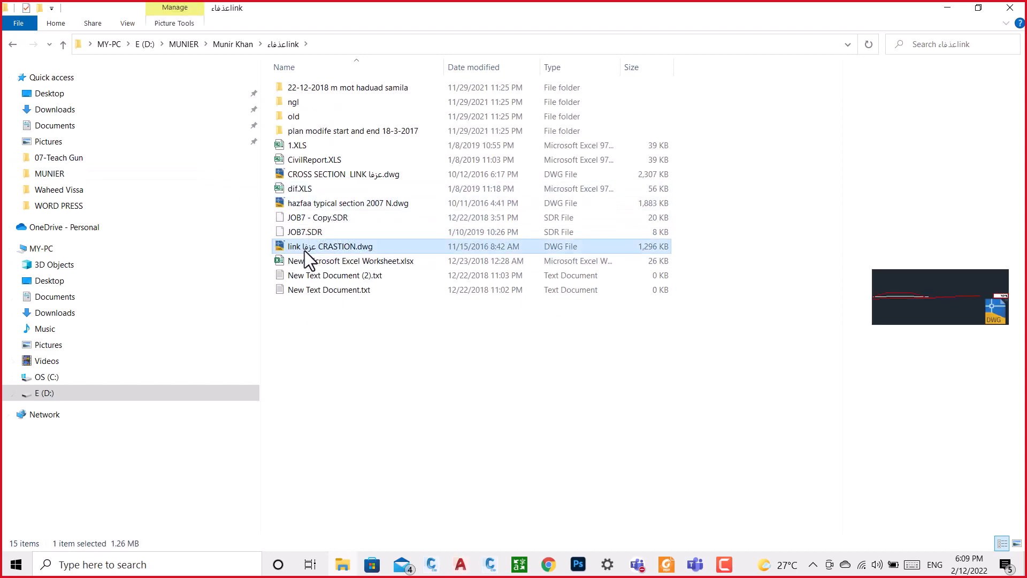
{"action": "left_click", "coordinate": [316, 204]}
{"action": "left_click", "coordinate": [313, 176]}
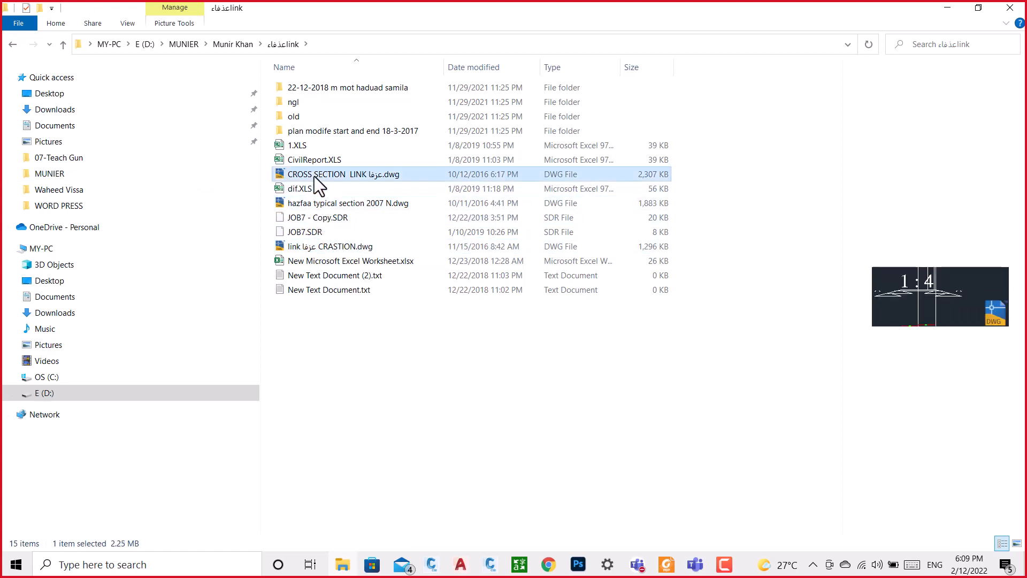
{"action": "left_click", "coordinate": [13, 45]}
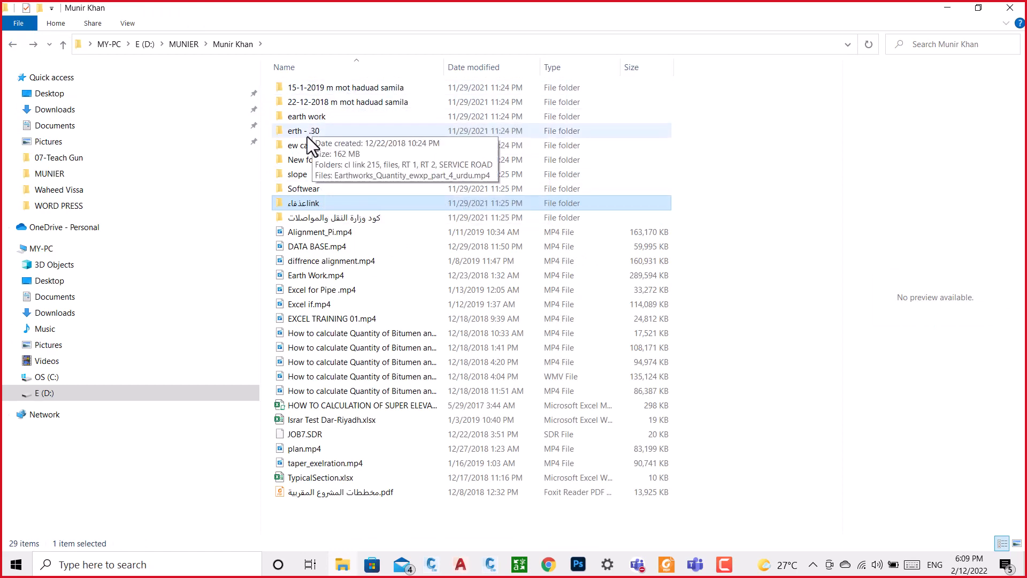
Recheck "New folder" and open the "15-1-2019 m mot haduad samila" folder.
{"action": "double_click", "coordinate": [319, 162]}
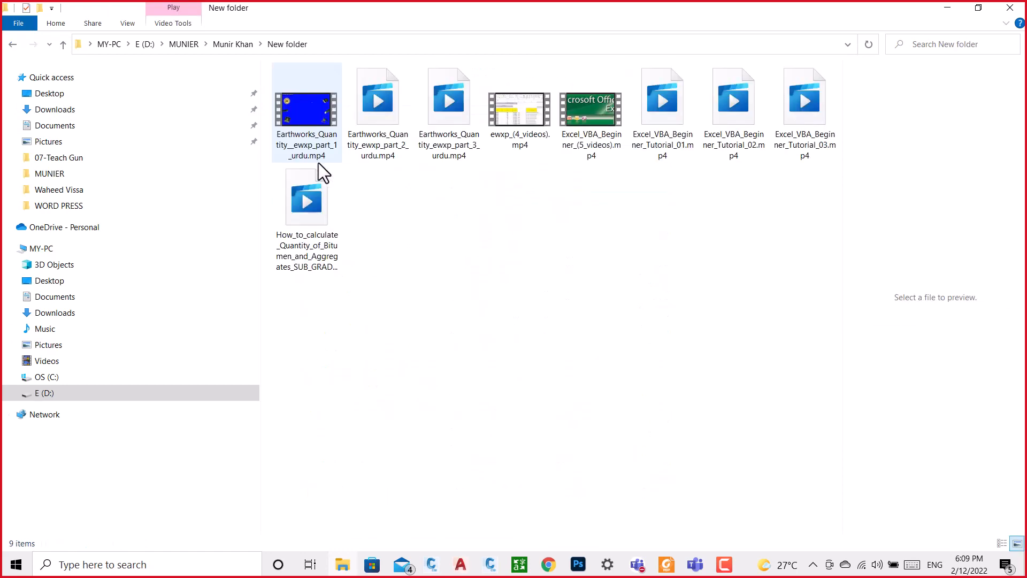
{"action": "left_click", "coordinate": [13, 45]}
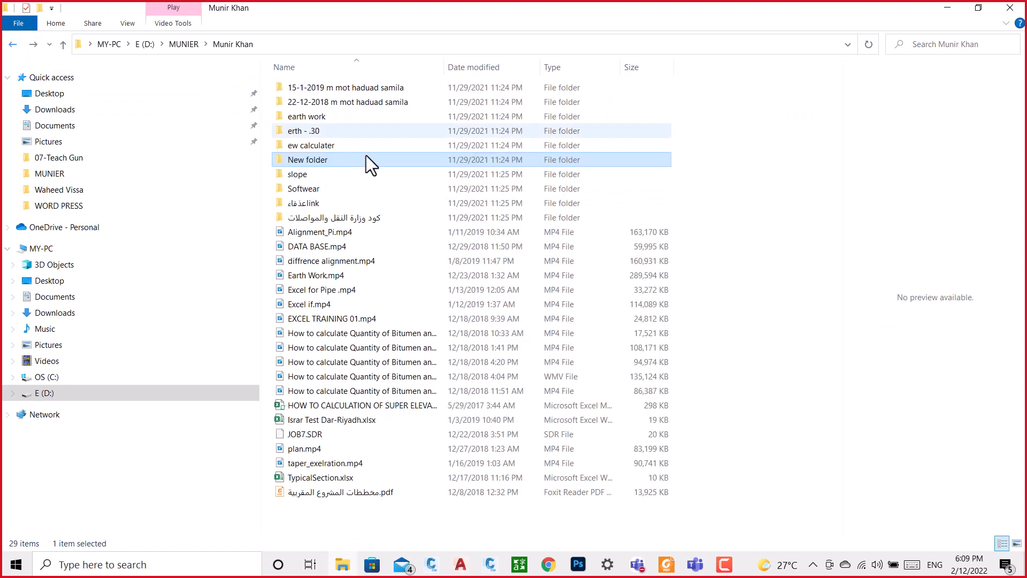
{"action": "left_click", "coordinate": [338, 91]}
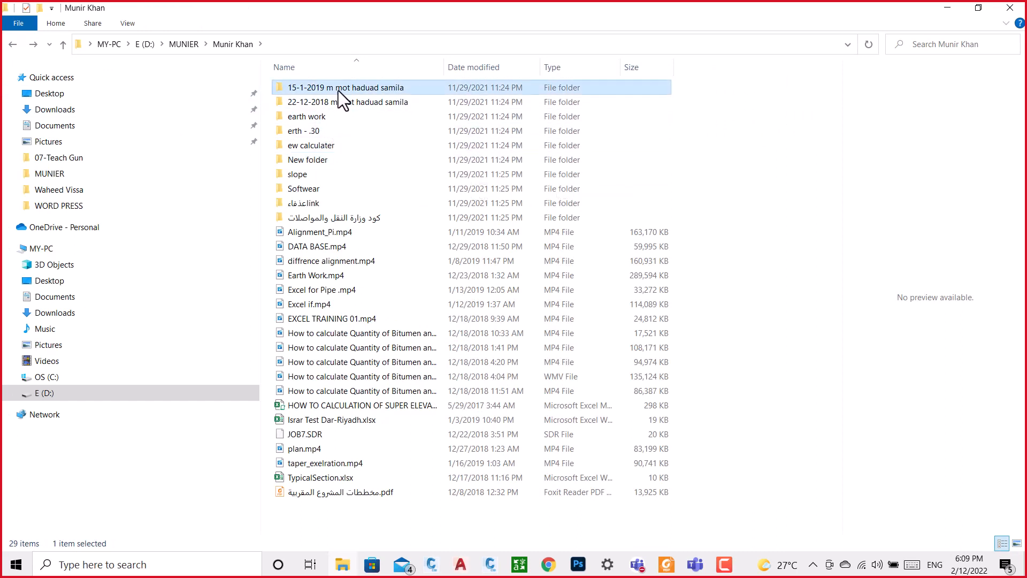
{"action": "double_click", "coordinate": [338, 91]}
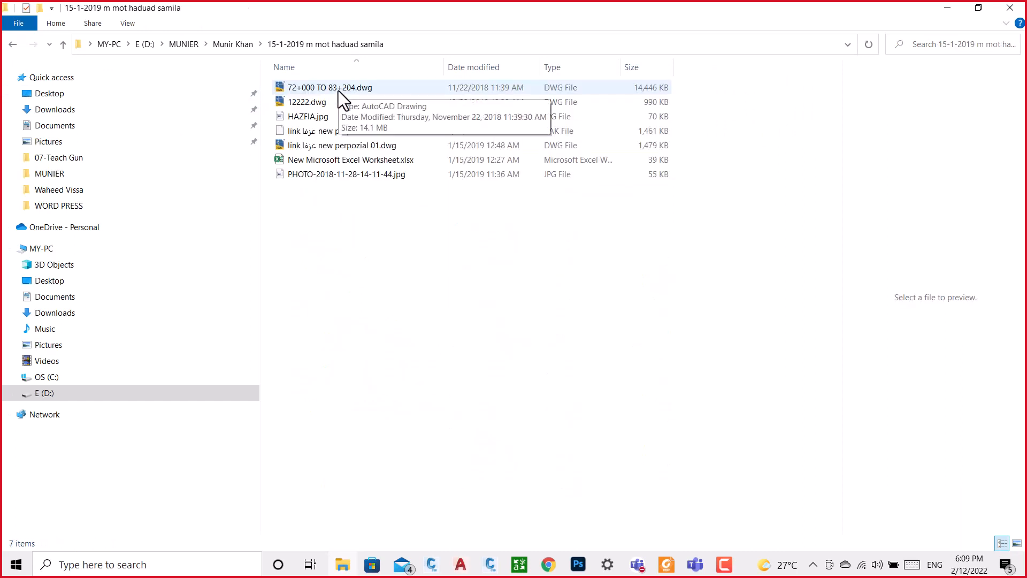
Leave the project subfolders, minimize File Explorer and switch to the TYPICAL.dwg drawing in Civil 3D.
{"action": "left_click", "coordinate": [12, 45]}
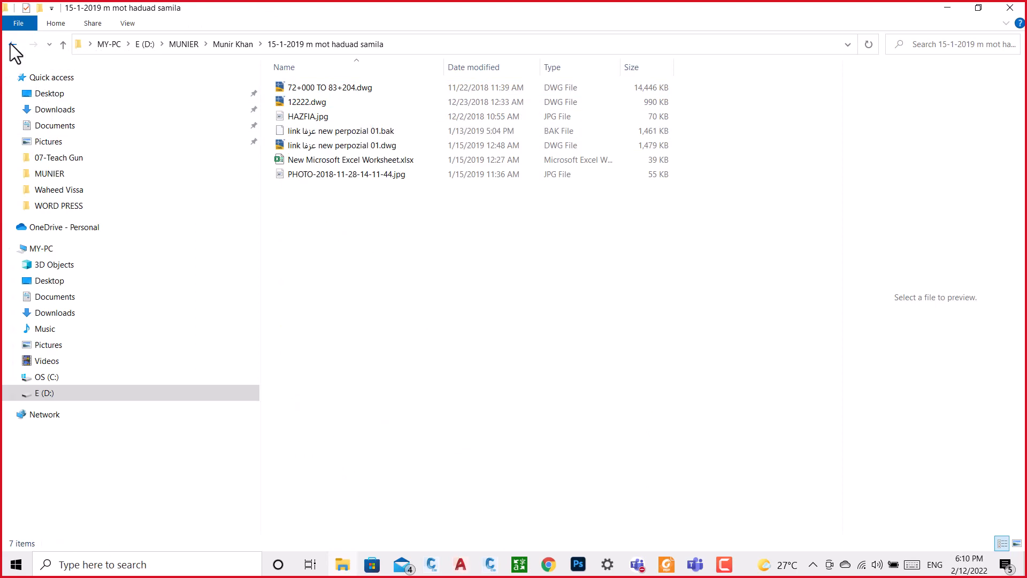
{"action": "left_click", "coordinate": [11, 44]}
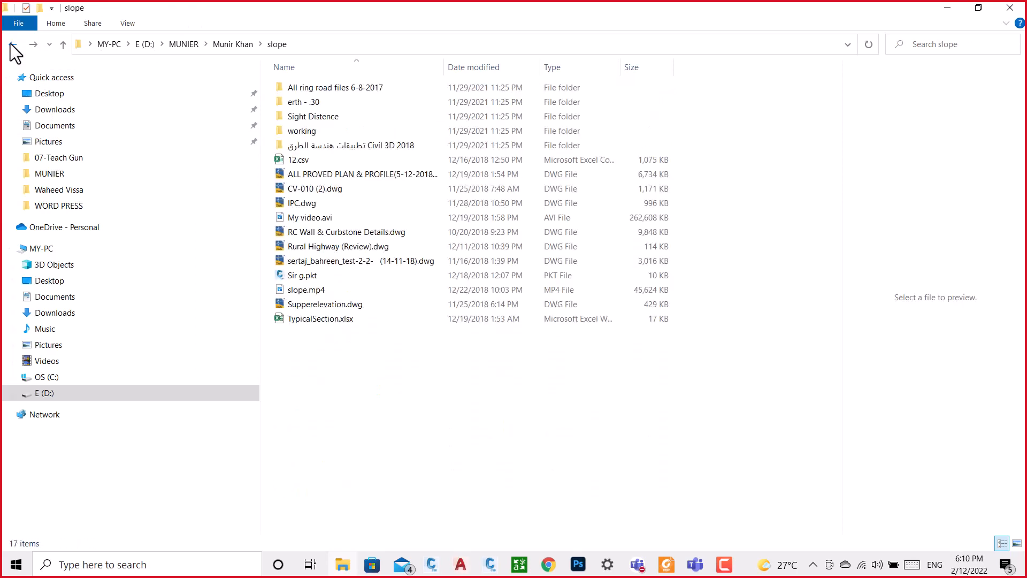
{"action": "left_click", "coordinate": [948, 8]}
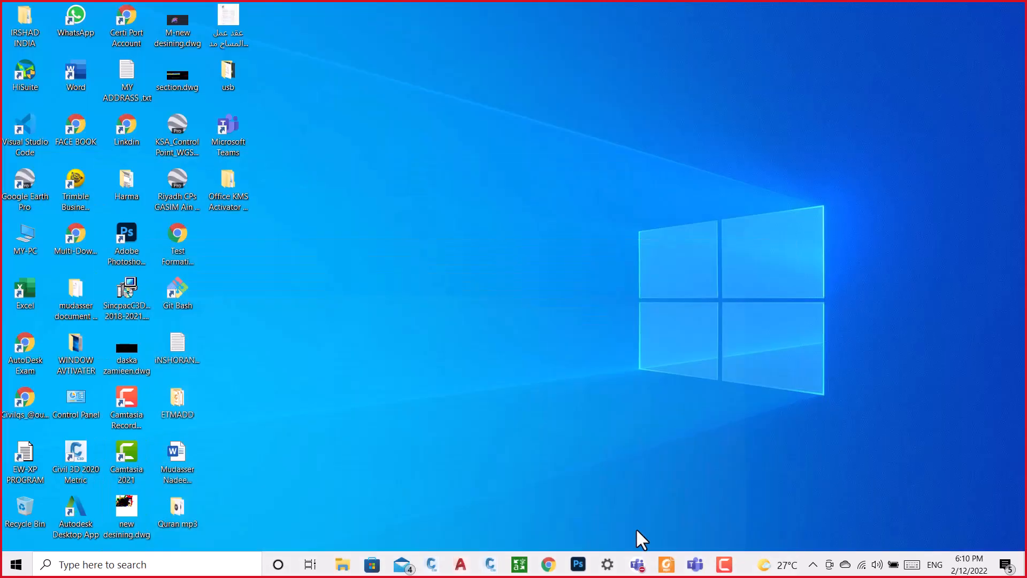
{"action": "left_click", "coordinate": [490, 566]}
{"action": "left_click", "coordinate": [431, 566]}
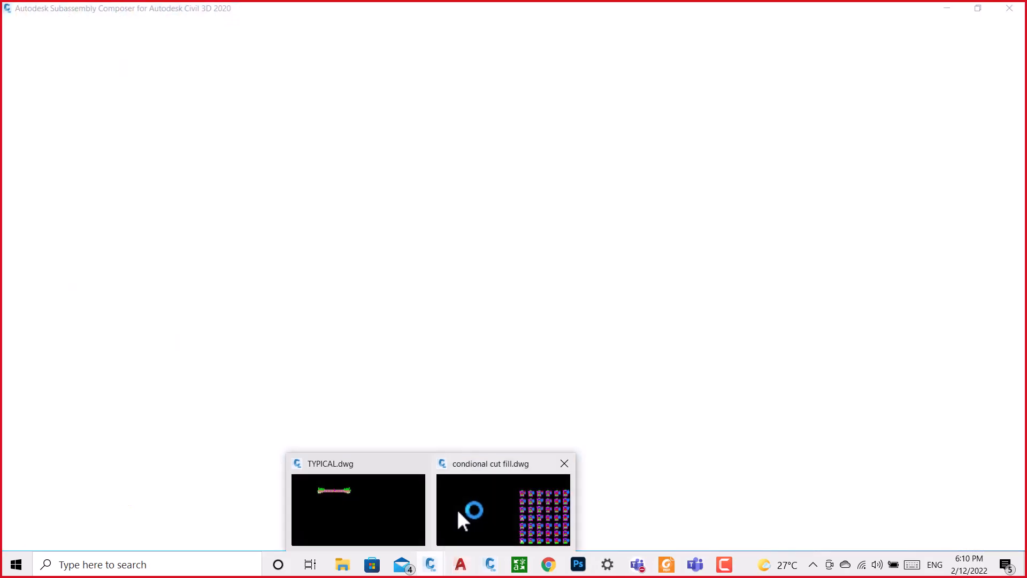
{"action": "left_click", "coordinate": [394, 492]}
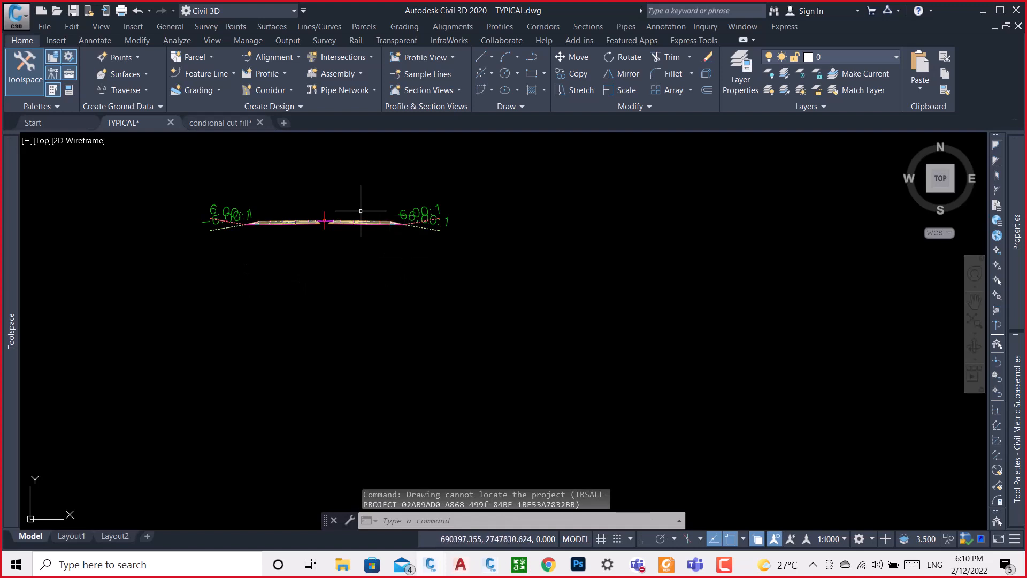
Examine the dual-carriageway assembly around its median and along the adjoining pavement layers.
{"action": "scroll", "coordinate": [263, 194], "scroll_direction": "up", "scroll_amount": 4}
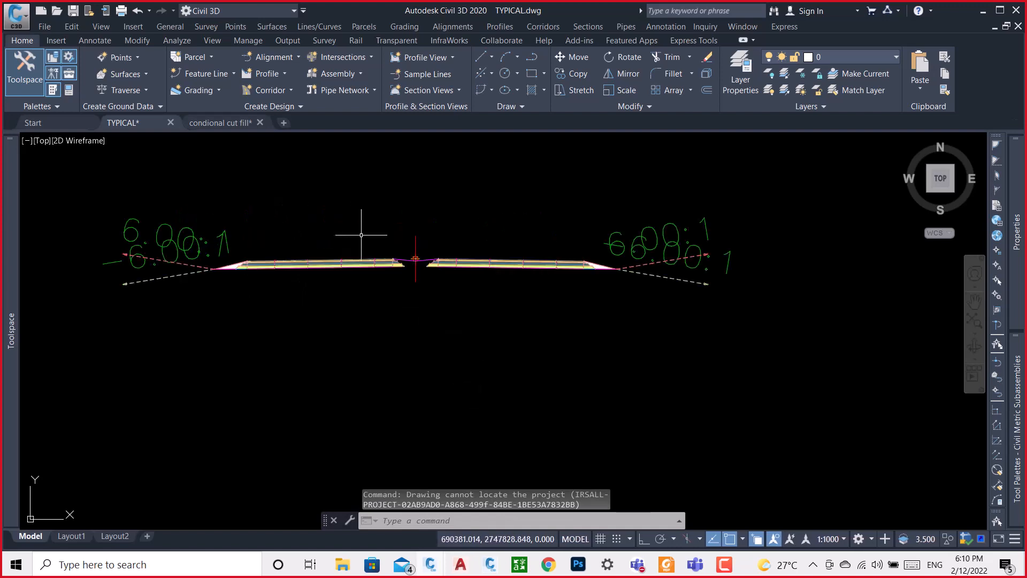
{"action": "scroll", "coordinate": [393, 243], "scroll_direction": "up", "scroll_amount": 2}
{"action": "scroll", "coordinate": [399, 246], "scroll_direction": "up", "scroll_amount": 1}
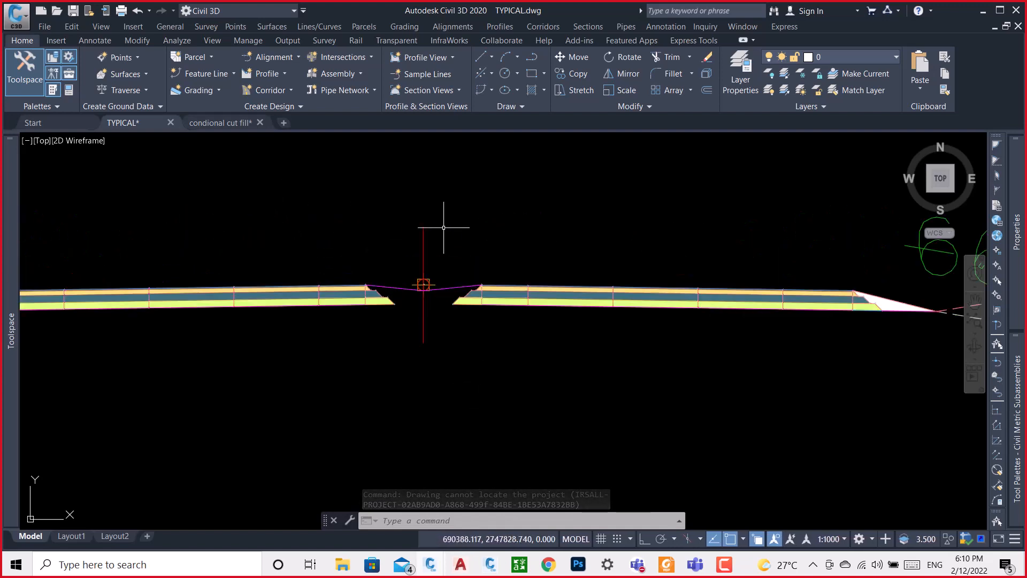
{"action": "scroll", "coordinate": [438, 225], "scroll_direction": "down", "scroll_amount": 3}
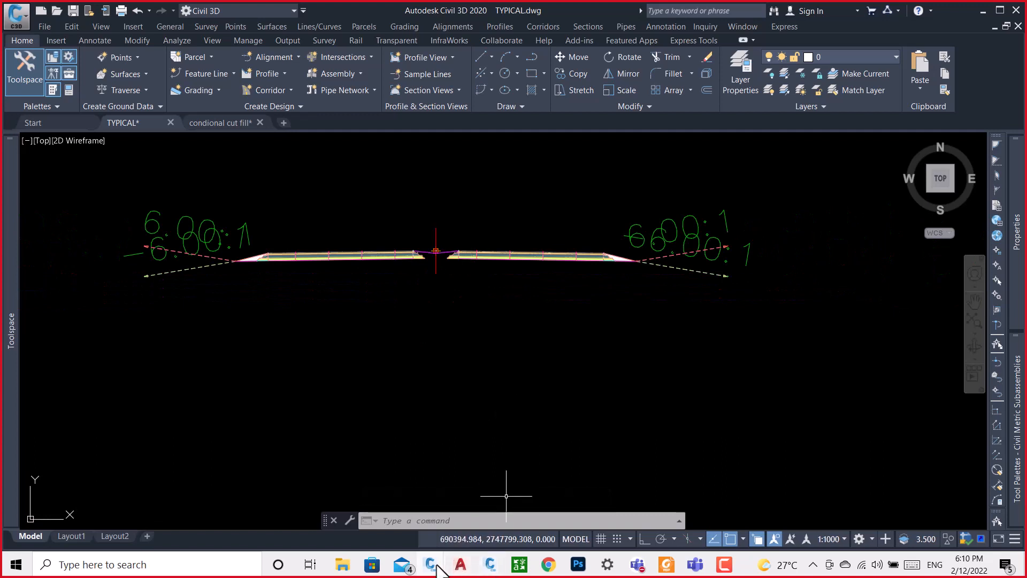
{"action": "mouse_move", "coordinate": [444, 565]}
{"action": "mouse_move", "coordinate": [490, 565]}
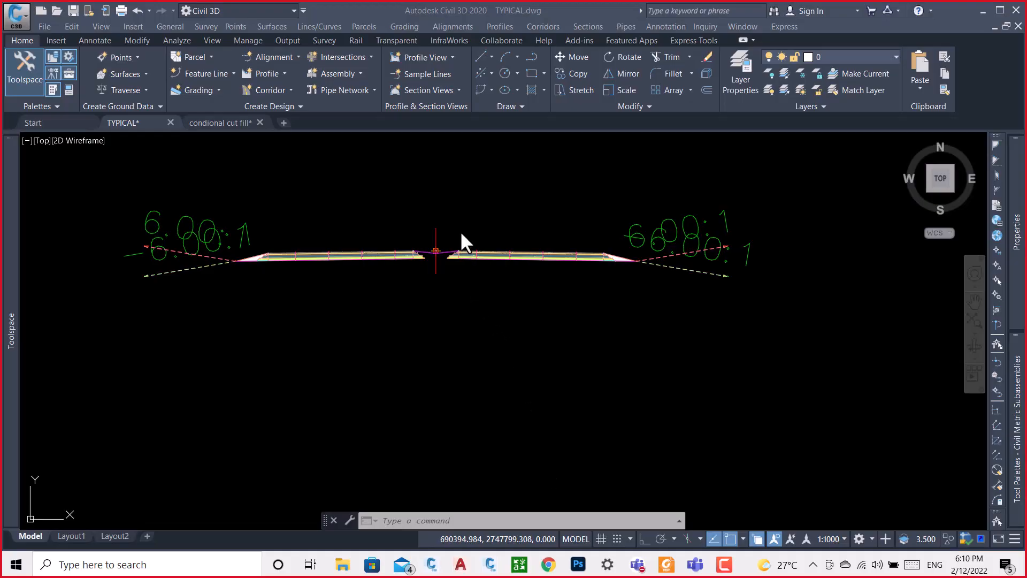
{"action": "scroll", "coordinate": [492, 259], "scroll_direction": "up", "scroll_amount": 6}
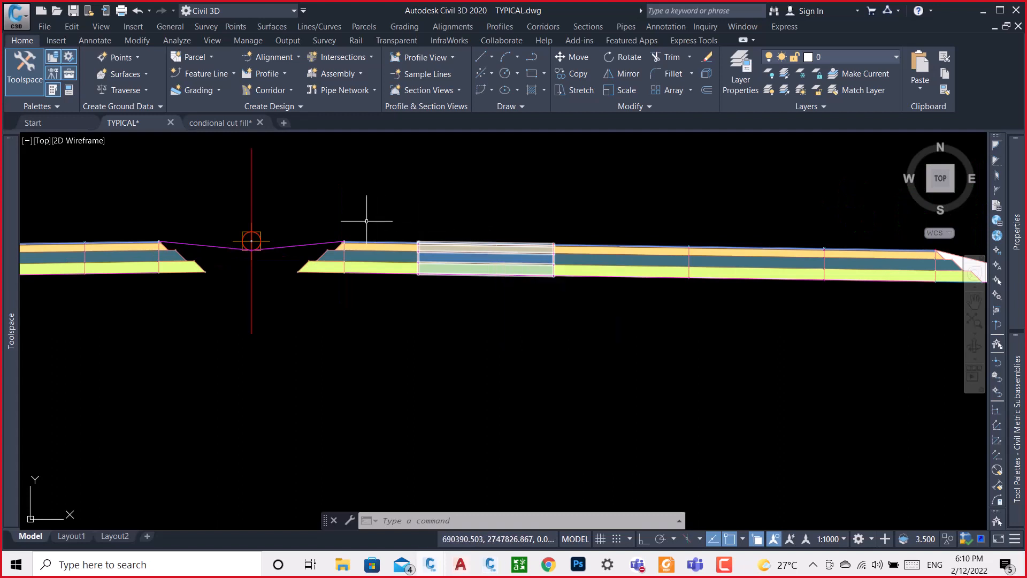
{"action": "scroll", "coordinate": [367, 218], "scroll_direction": "down", "scroll_amount": 2}
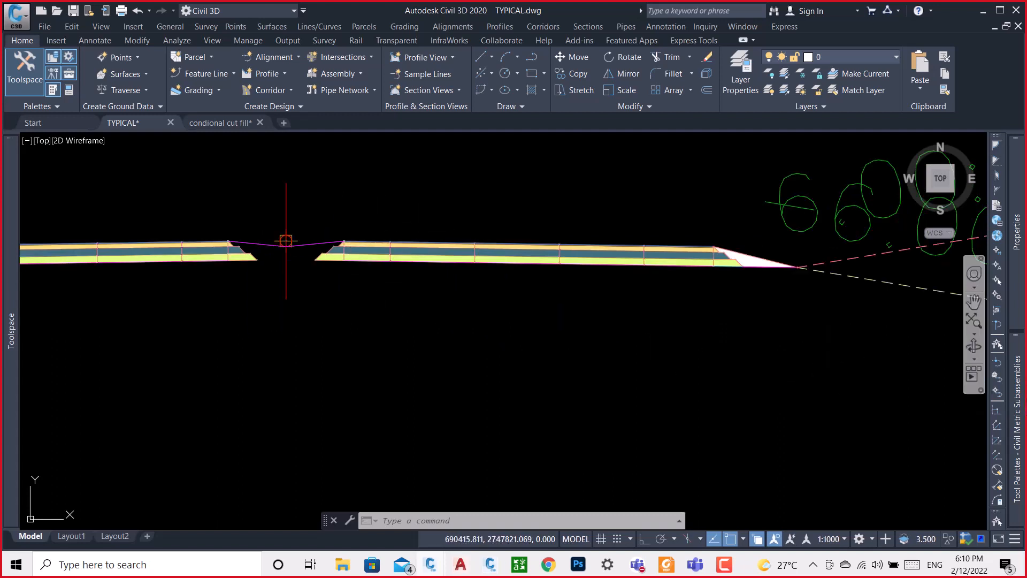
Look at the Lanes subassemblies in the tool palettes and review the lane pieces of both carriageways.
{"action": "mouse_move", "coordinate": [1010, 375]}
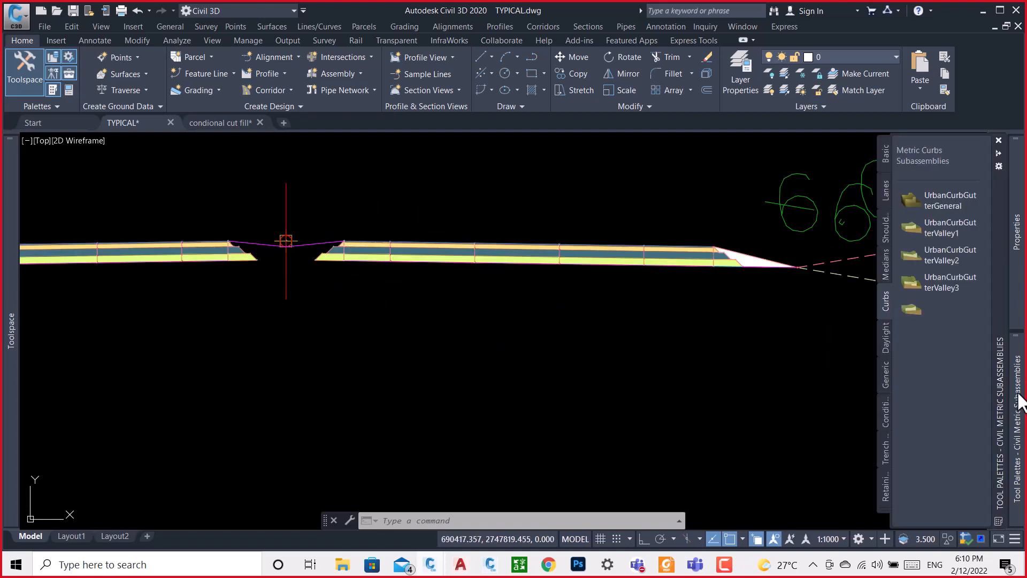
{"action": "left_click", "coordinate": [886, 190]}
{"action": "scroll", "coordinate": [599, 285], "scroll_direction": "down", "scroll_amount": 4}
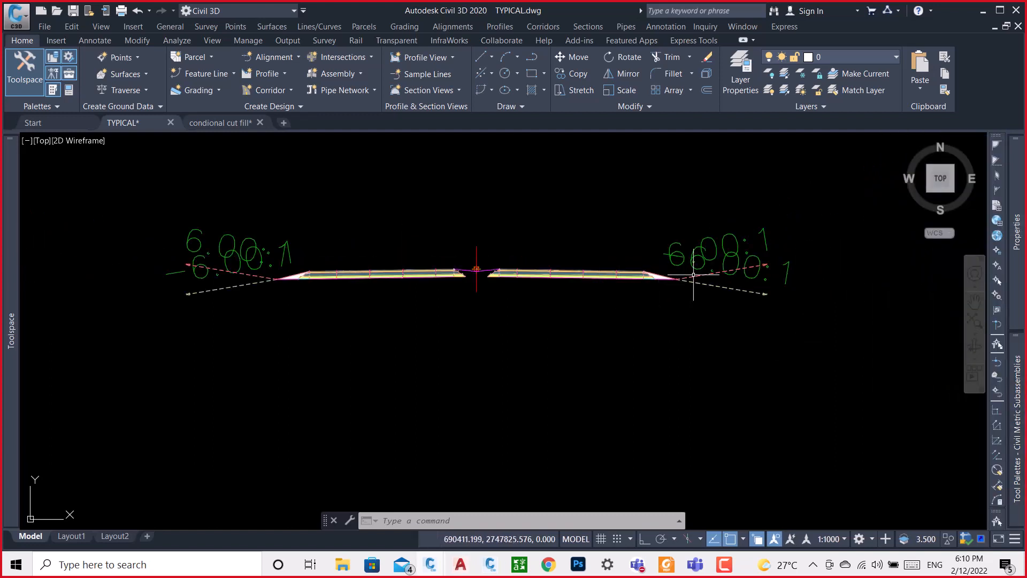
{"action": "scroll", "coordinate": [663, 273], "scroll_direction": "up", "scroll_amount": 2}
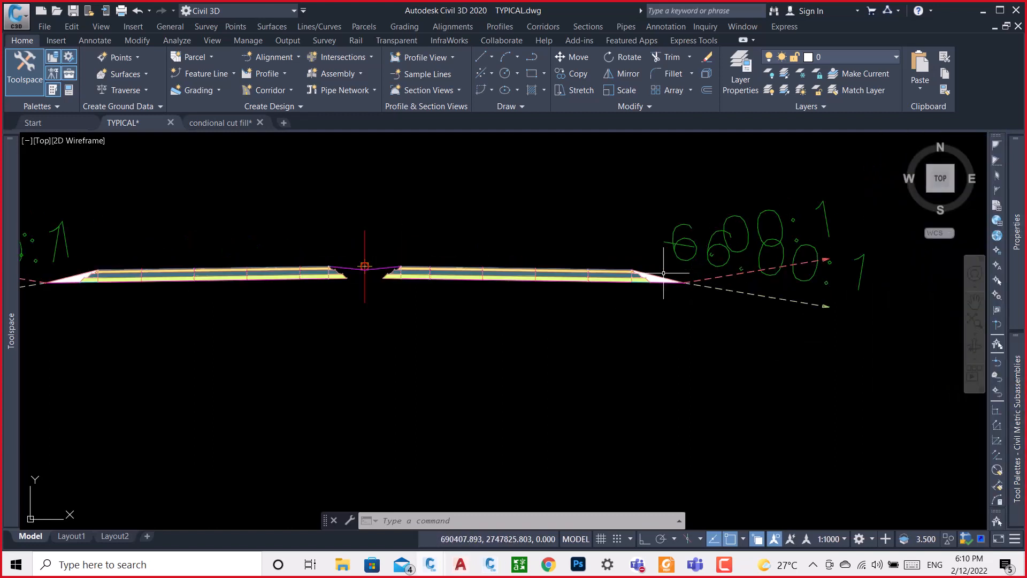
{"action": "left_click", "coordinate": [470, 273]}
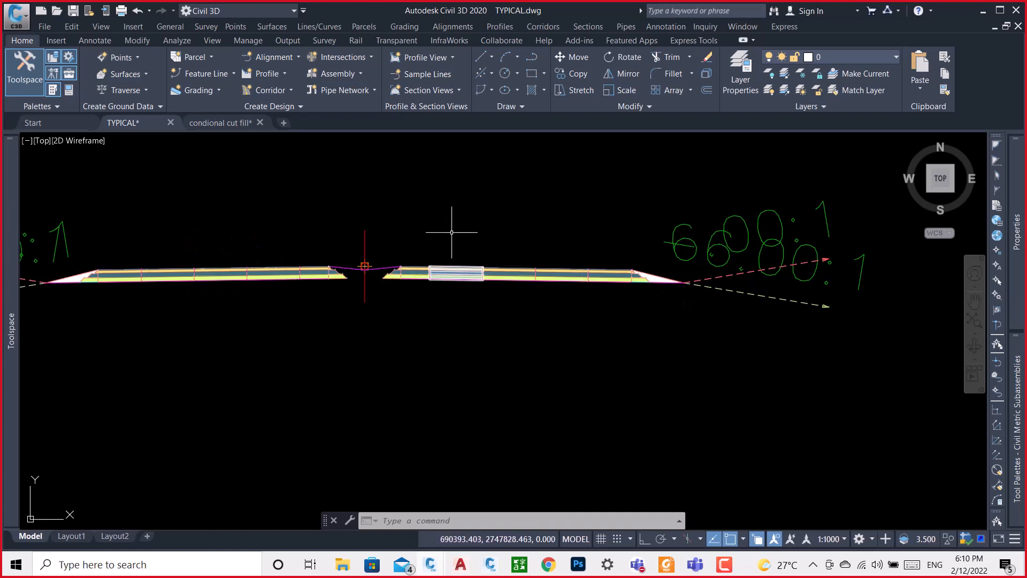
{"action": "key", "text": "Escape"}
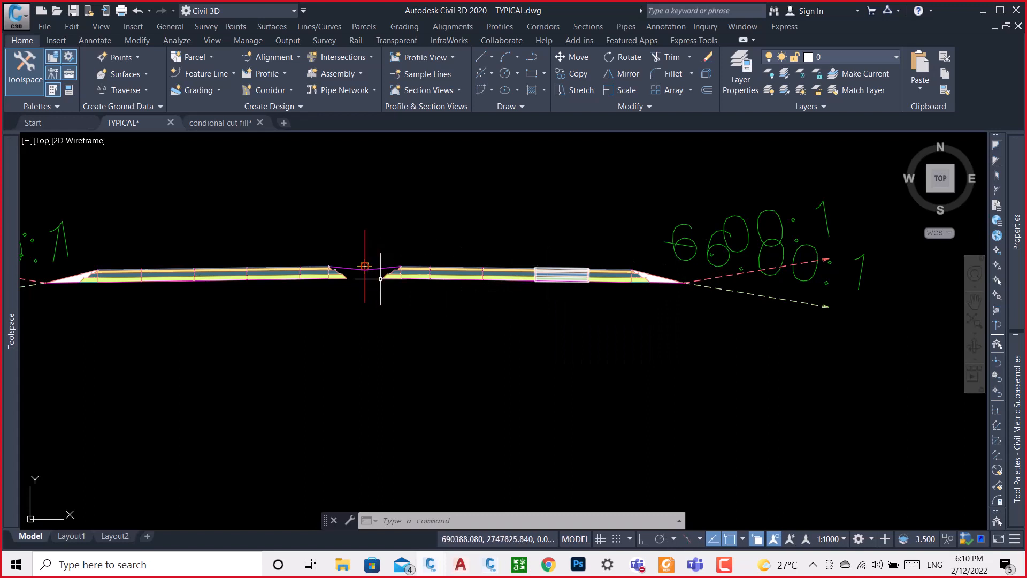
{"action": "middle_click_drag", "start_coordinate": [380, 278], "coordinate": [484, 278]}
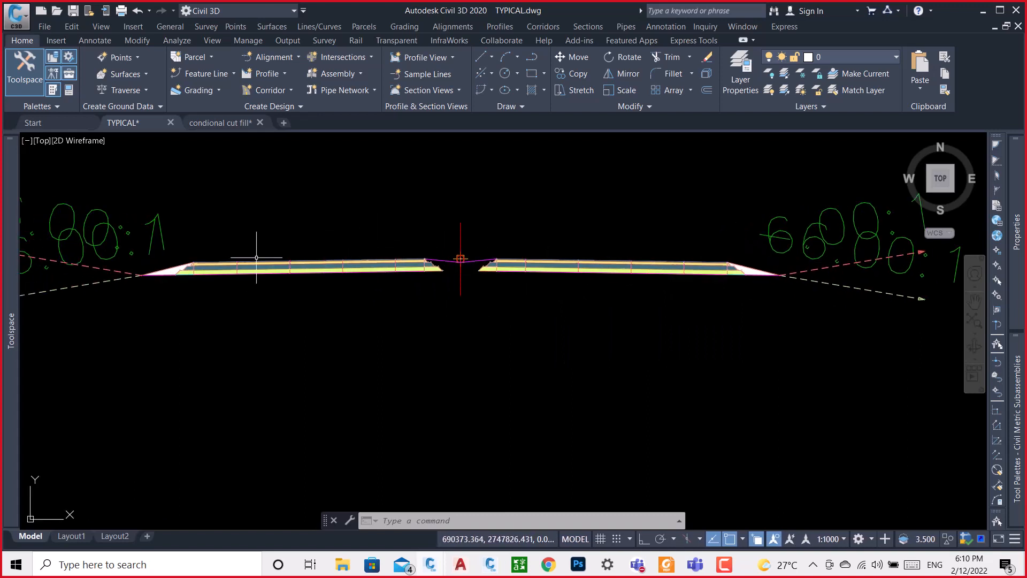
Compare the outer shoulder end of the assembly with the stepped pavement layers beside the median.
{"action": "scroll", "coordinate": [743, 249], "scroll_direction": "up", "scroll_amount": 6}
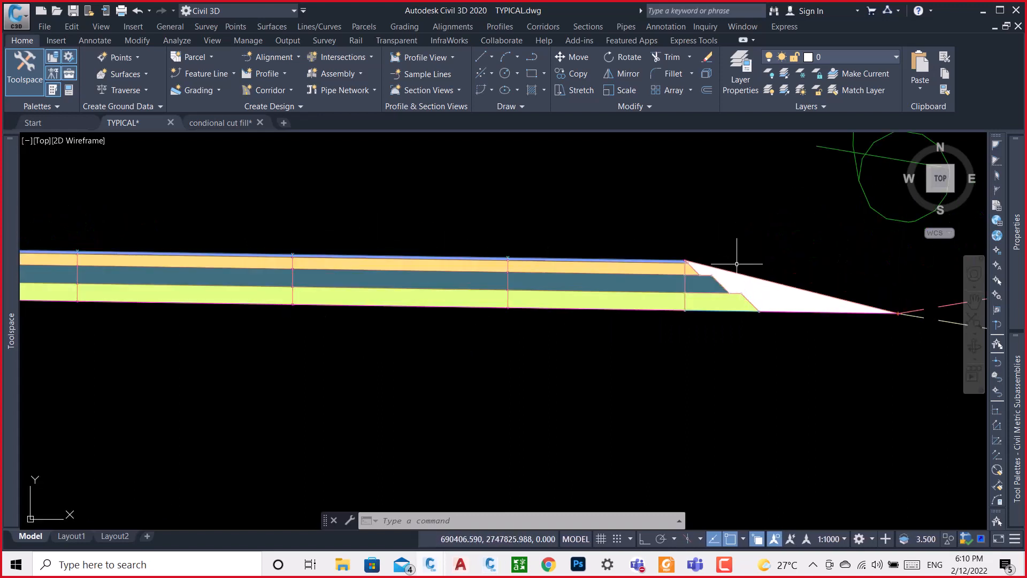
{"action": "scroll", "coordinate": [683, 260], "scroll_direction": "down", "scroll_amount": 6}
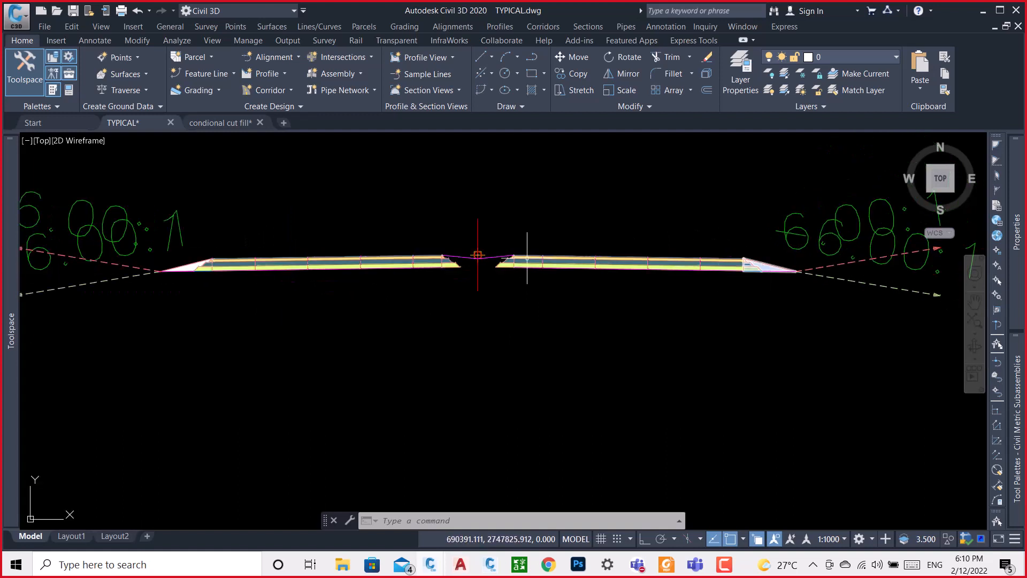
{"action": "scroll", "coordinate": [527, 259], "scroll_direction": "up", "scroll_amount": 6}
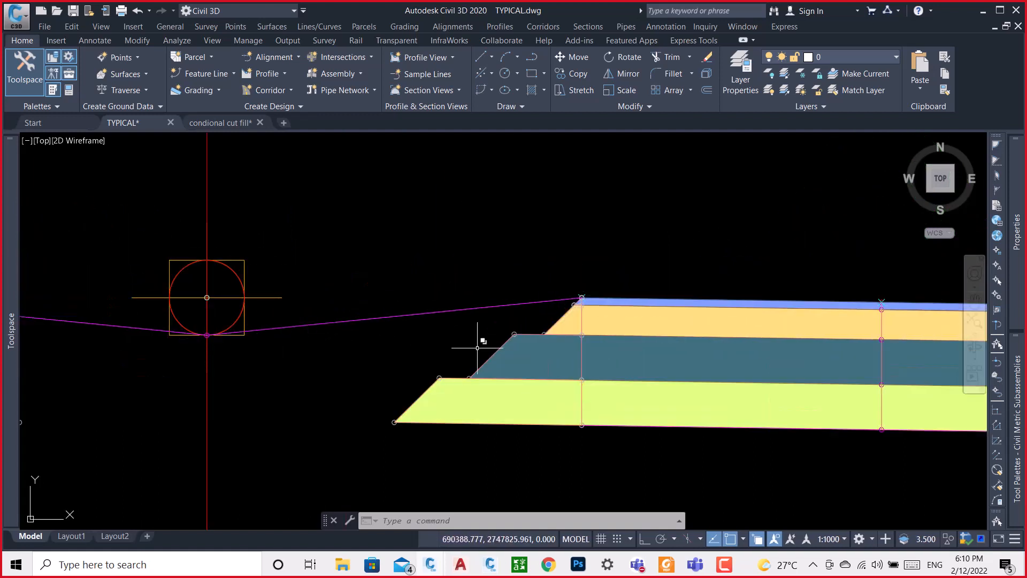
{"action": "scroll", "coordinate": [568, 315], "scroll_direction": "down", "scroll_amount": 3}
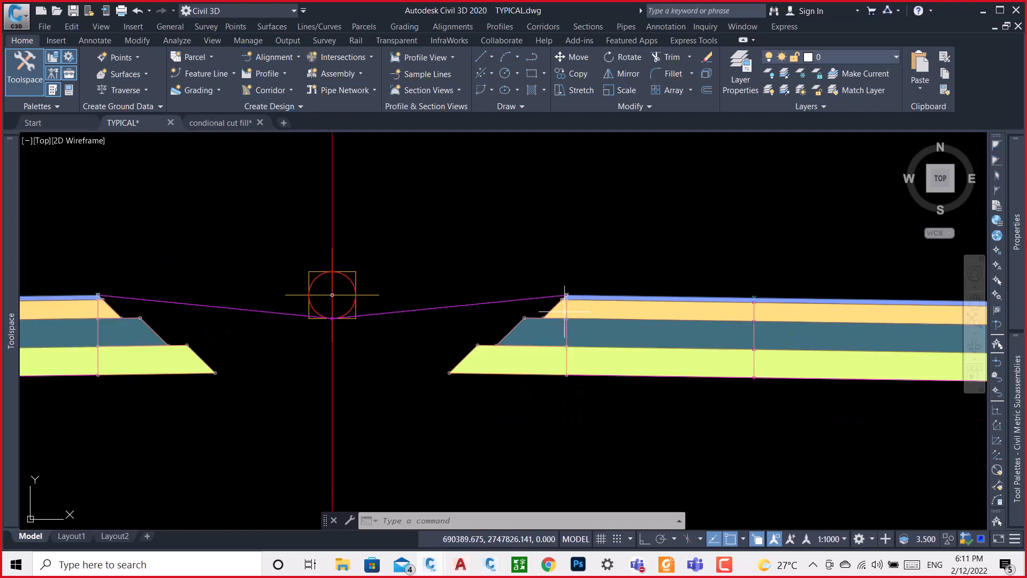
{"action": "scroll", "coordinate": [571, 315], "scroll_direction": "up", "scroll_amount": 5}
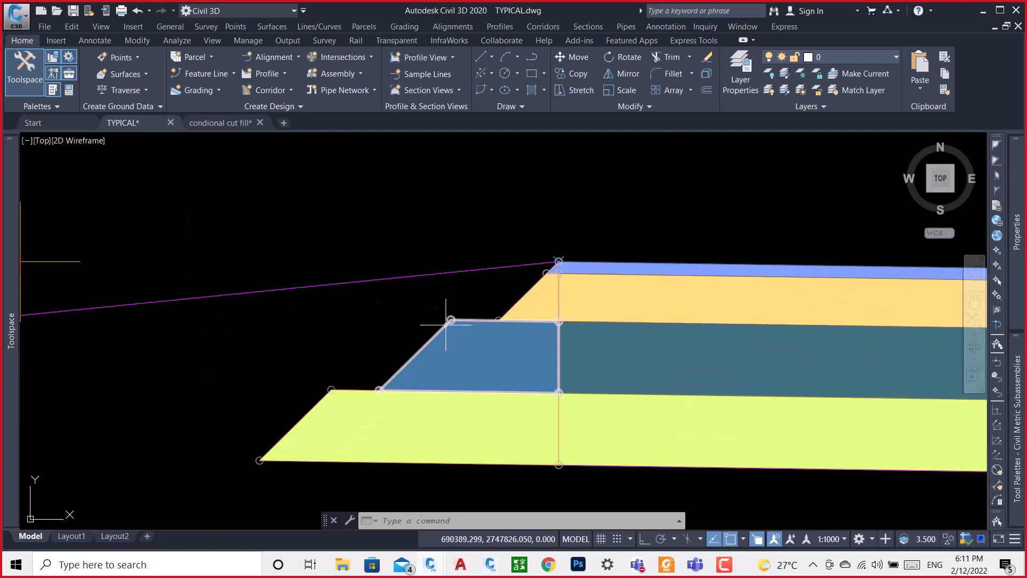
{"action": "scroll", "coordinate": [390, 383], "scroll_direction": "down", "scroll_amount": 5}
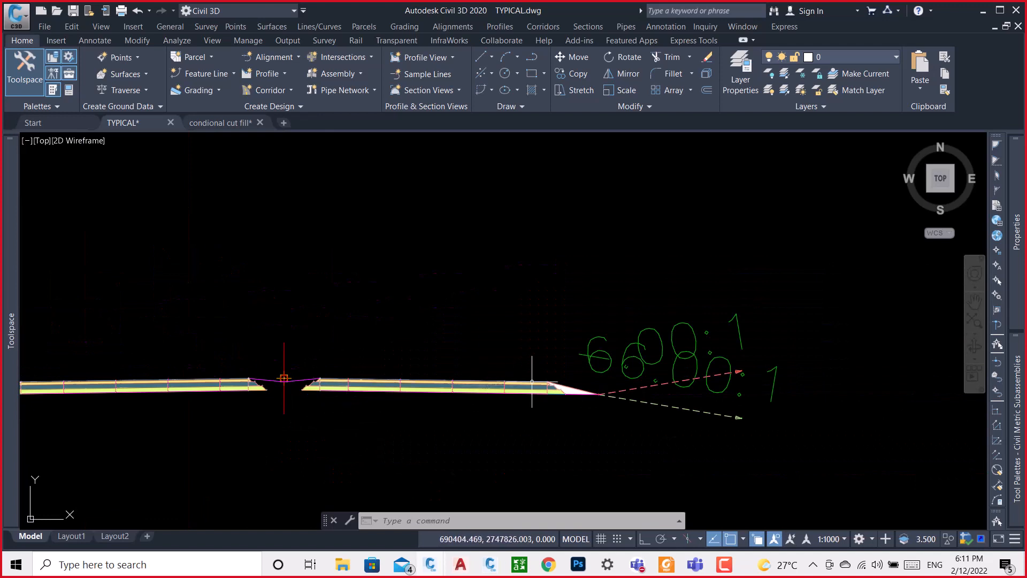
Inspect the outer shoulder subassembly on the right carriageway, including its stepped layer edges and side slope.
{"action": "scroll", "coordinate": [546, 387], "scroll_direction": "up", "scroll_amount": 4}
{"action": "scroll", "coordinate": [532, 321], "scroll_direction": "up", "scroll_amount": 2}
{"action": "scroll", "coordinate": [536, 300], "scroll_direction": "down", "scroll_amount": 3}
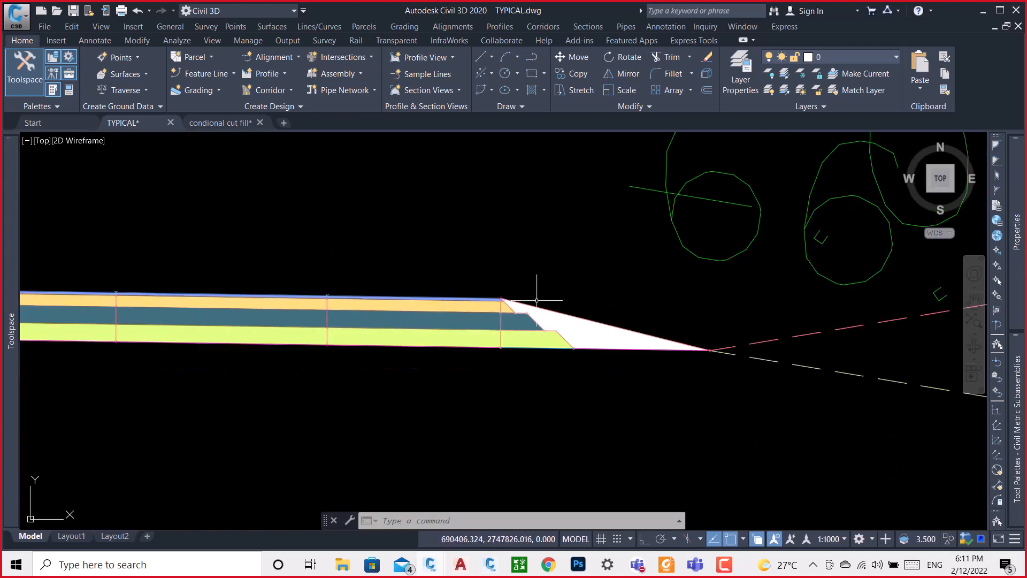
{"action": "scroll", "coordinate": [546, 332], "scroll_direction": "up", "scroll_amount": 2}
{"action": "left_click", "coordinate": [518, 299]}
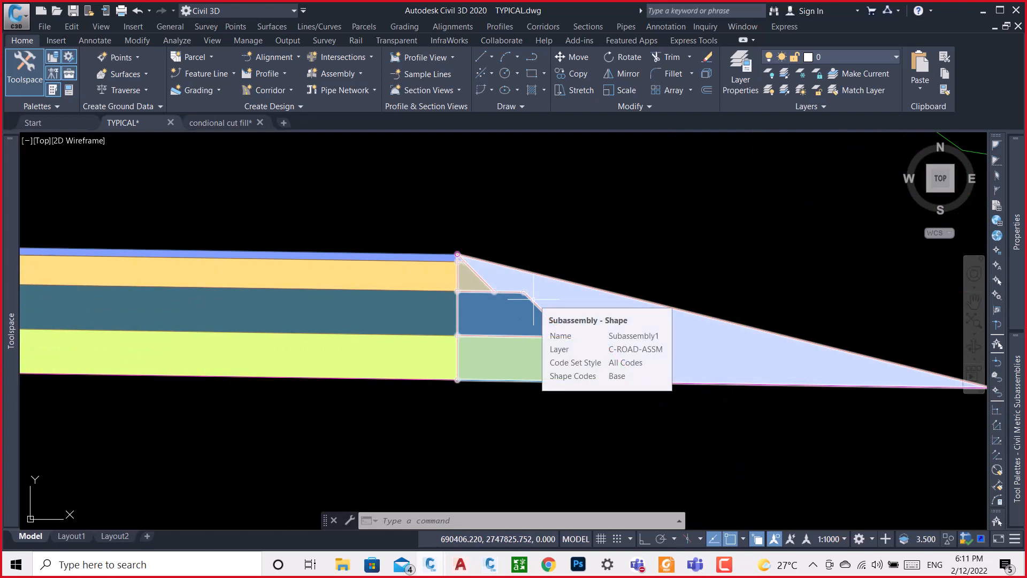
{"action": "key", "text": "Escape"}
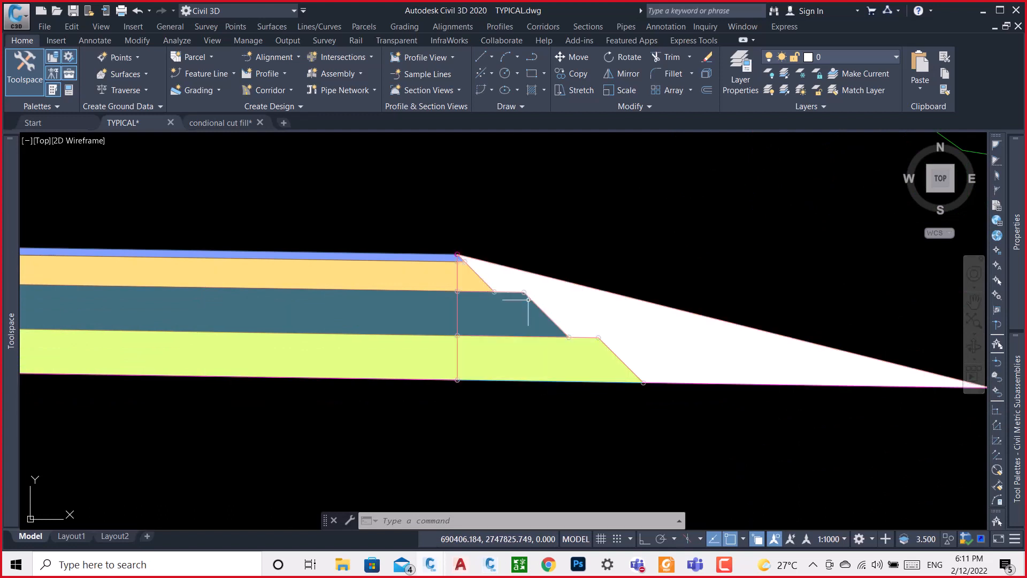
Open the recent drawing Civil 3D_NH _10.02.2022 and ignore its unresolved reference files.
{"action": "left_click", "coordinate": [47, 121]}
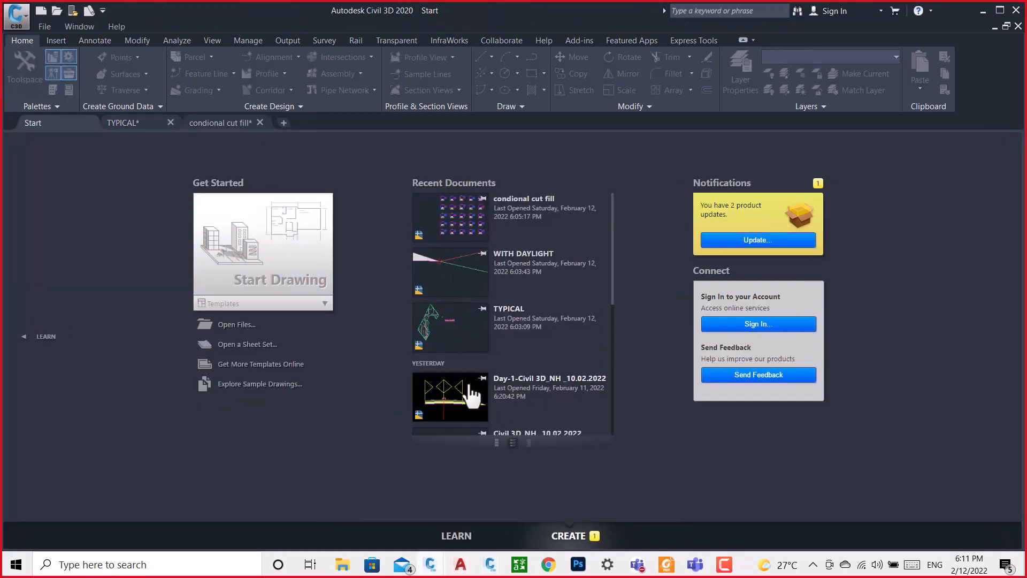
{"action": "scroll", "coordinate": [472, 369], "scroll_direction": "down", "scroll_amount": 2}
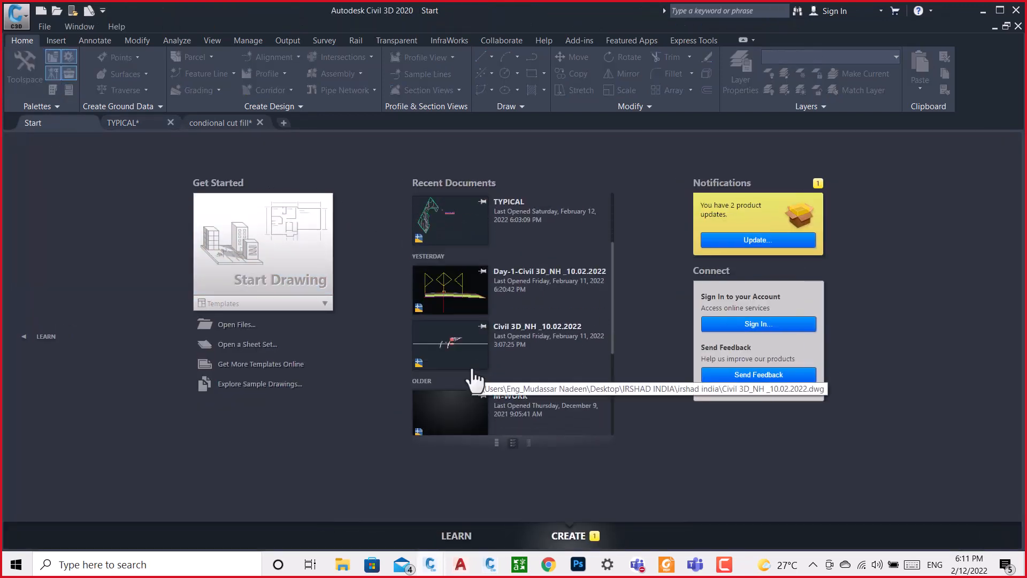
{"action": "left_click", "coordinate": [459, 342]}
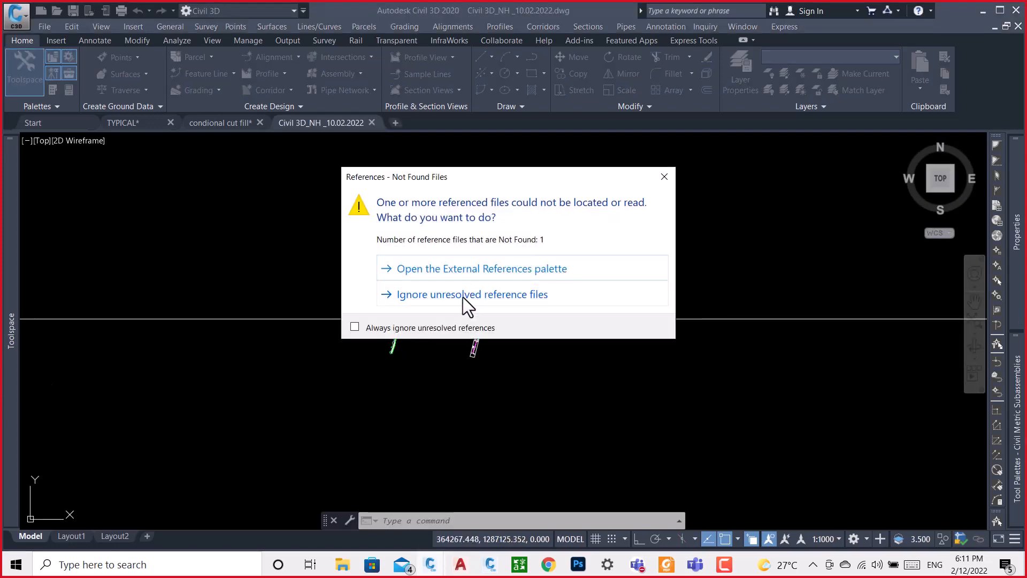
{"action": "left_click", "coordinate": [463, 295]}
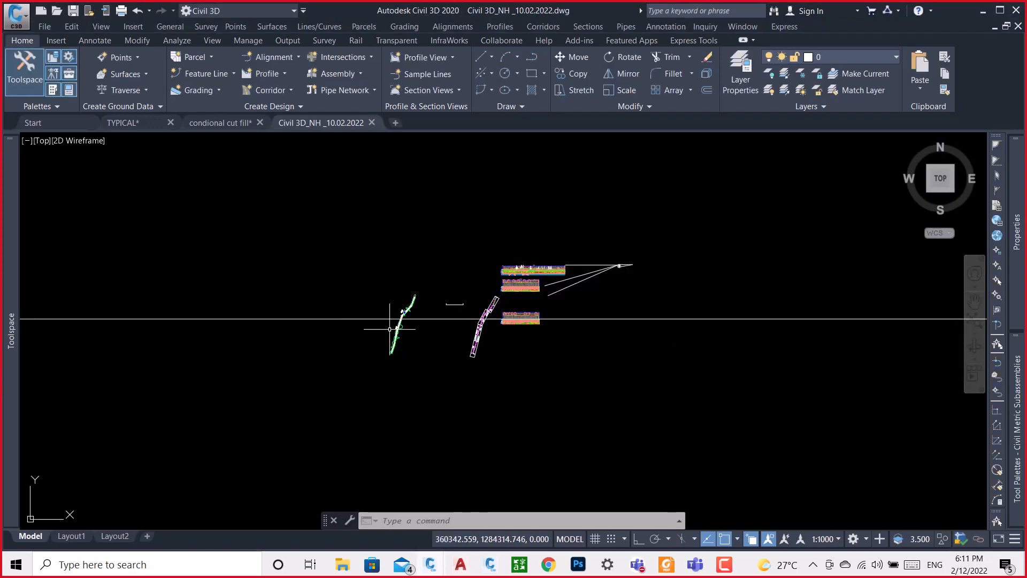
Examine the road plan around stations 68+000 to 68+160 and return to the TYPICAL drawing.
{"action": "scroll", "coordinate": [393, 321], "scroll_direction": "up", "scroll_amount": 8}
{"action": "scroll", "coordinate": [422, 300], "scroll_direction": "up", "scroll_amount": 3}
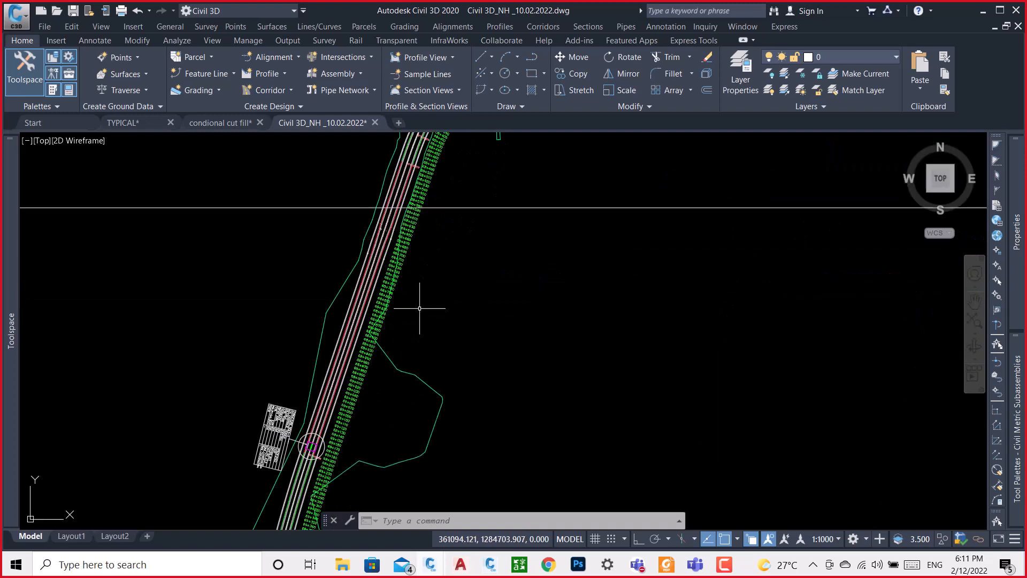
{"action": "scroll", "coordinate": [371, 289], "scroll_direction": "down", "scroll_amount": 6}
{"action": "scroll", "coordinate": [412, 256], "scroll_direction": "up", "scroll_amount": 2}
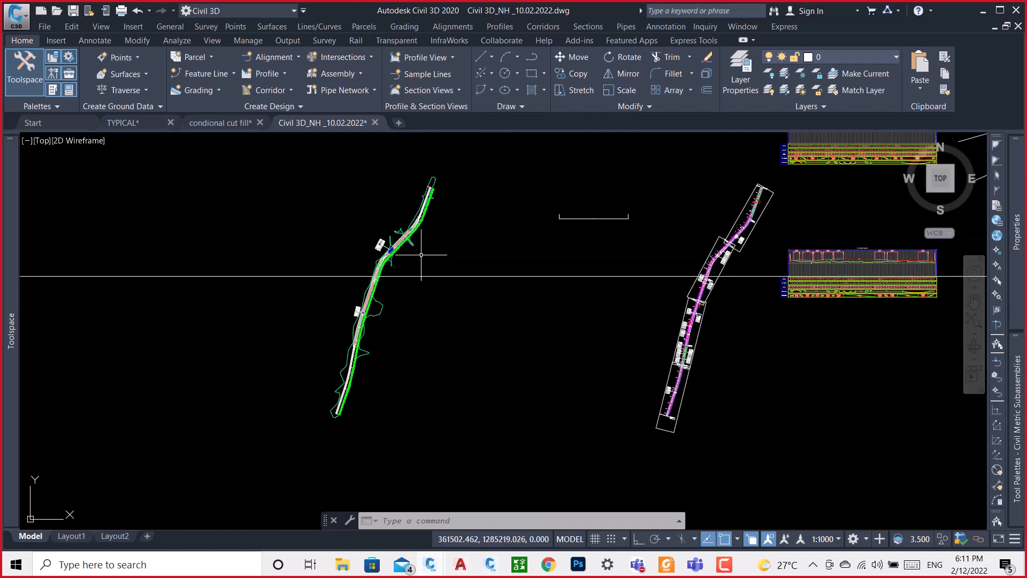
{"action": "scroll", "coordinate": [527, 291], "scroll_direction": "down", "scroll_amount": 3}
{"action": "scroll", "coordinate": [538, 292], "scroll_direction": "up", "scroll_amount": 3}
{"action": "scroll", "coordinate": [537, 291], "scroll_direction": "up", "scroll_amount": 10}
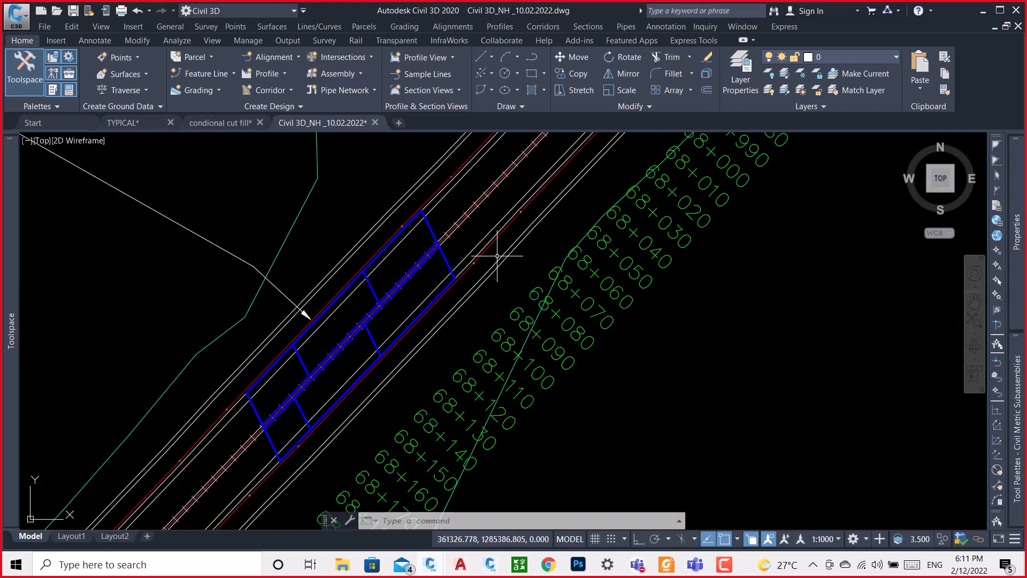
{"action": "mouse_move", "coordinate": [497, 256]}
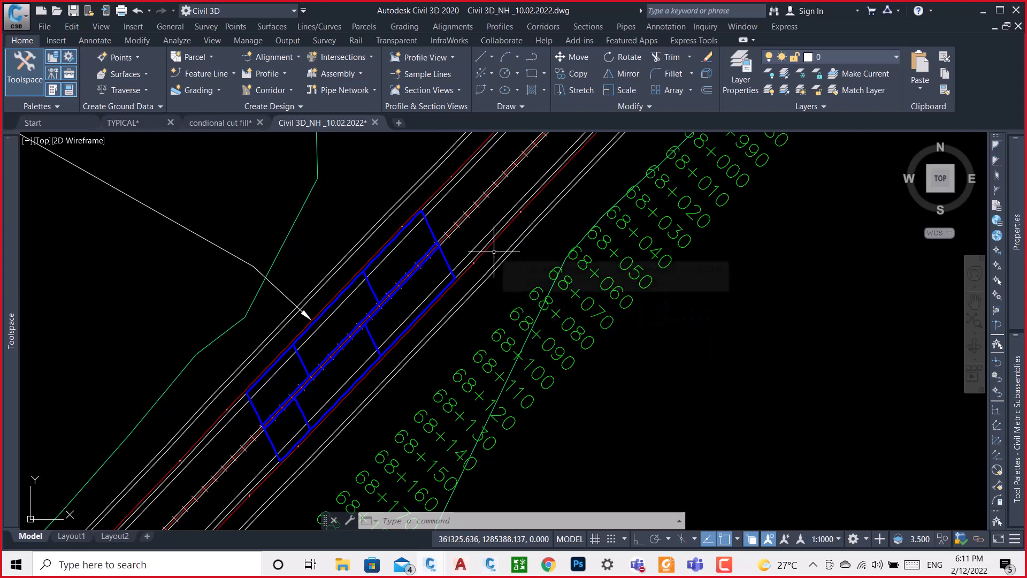
{"action": "left_click", "coordinate": [128, 124]}
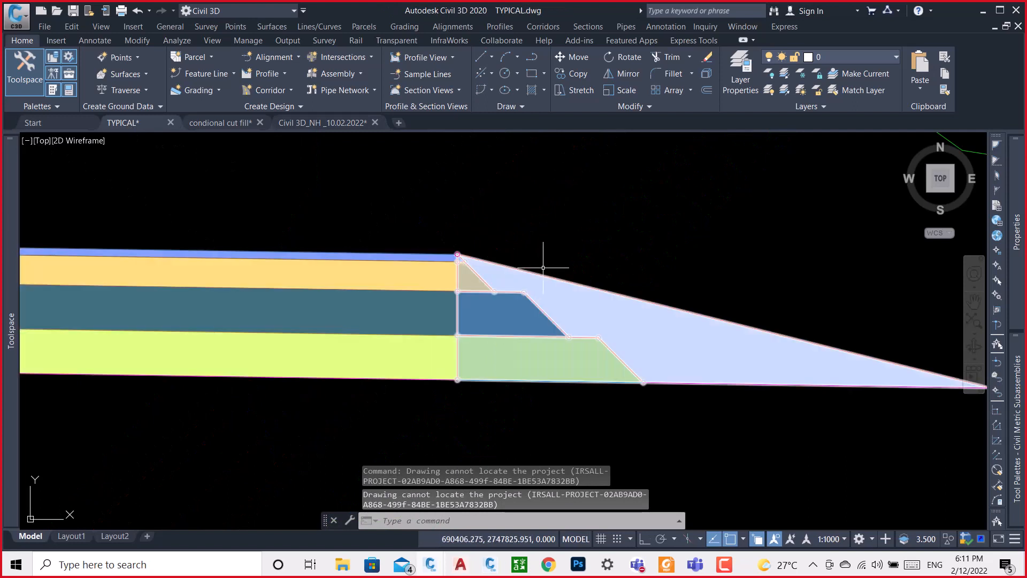
Examine the right carriageway of the assembly, from the outer shoulder and side slope to the stepped pavement layers beside the median.
{"action": "scroll", "coordinate": [543, 267], "scroll_direction": "down", "scroll_amount": 4}
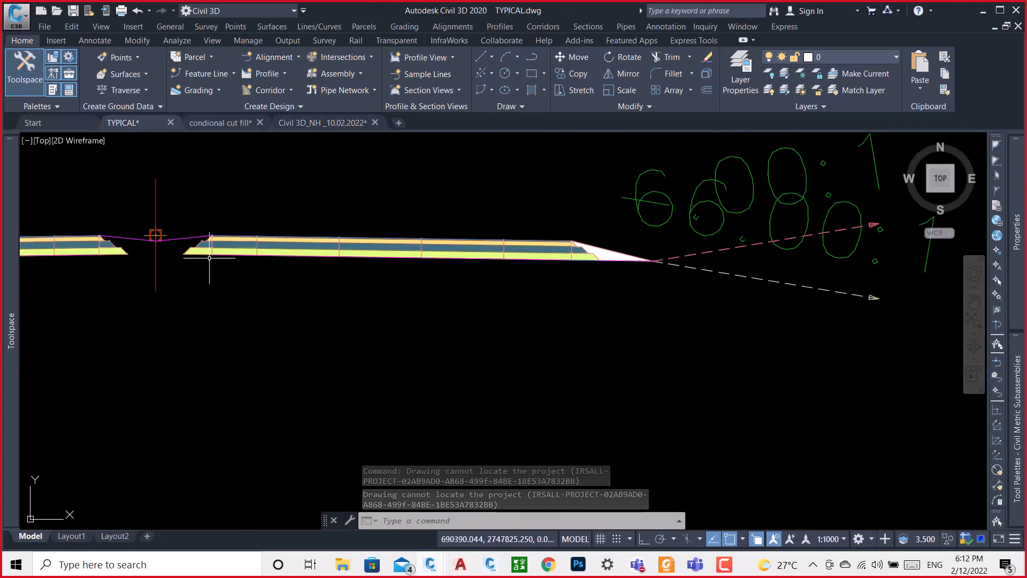
{"action": "scroll", "coordinate": [582, 238], "scroll_direction": "up", "scroll_amount": 3}
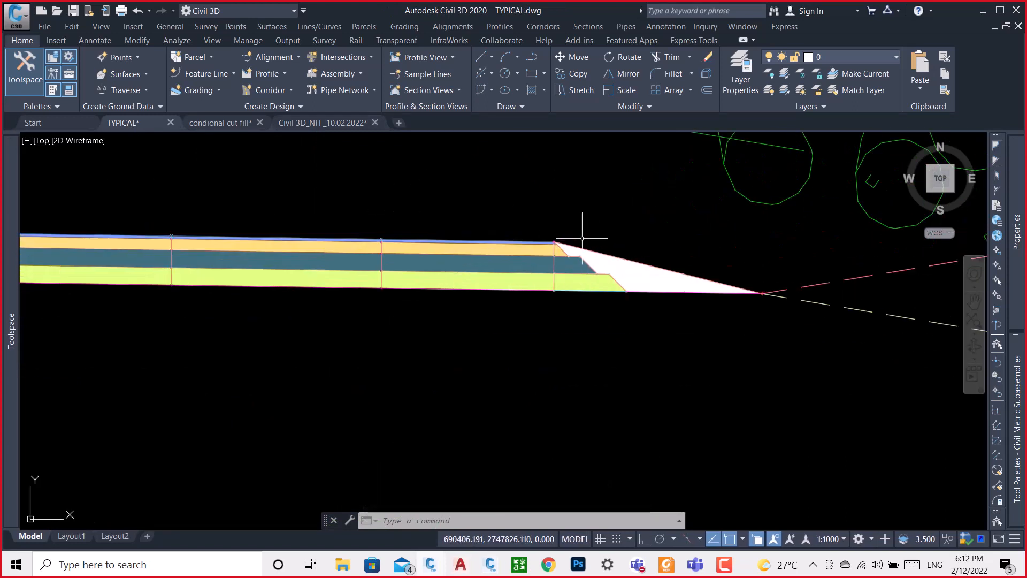
{"action": "scroll", "coordinate": [556, 236], "scroll_direction": "up", "scroll_amount": 3}
{"action": "scroll", "coordinate": [548, 232], "scroll_direction": "down", "scroll_amount": 5}
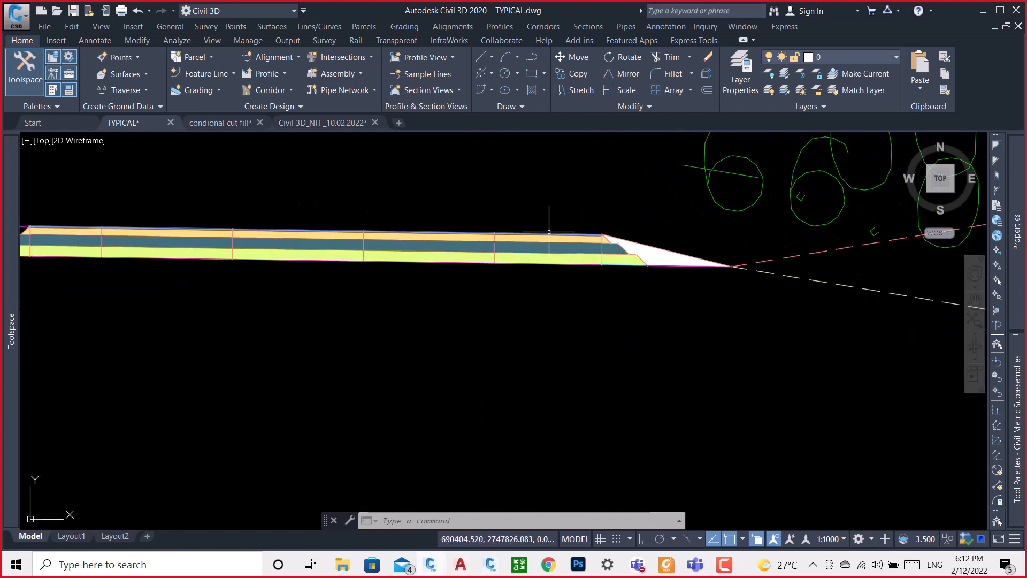
{"action": "middle_click_drag", "start_coordinate": [488, 232], "coordinate": [601, 254]}
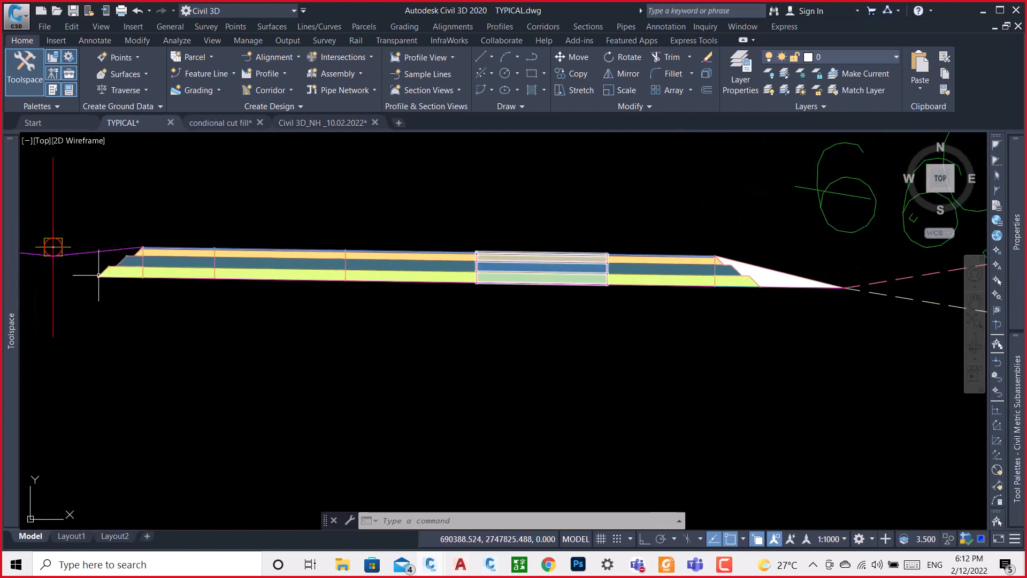
{"action": "middle_click_drag", "start_coordinate": [121, 283], "coordinate": [191, 311]}
{"action": "scroll", "coordinate": [229, 291], "scroll_direction": "up", "scroll_amount": 2}
{"action": "scroll", "coordinate": [346, 250], "scroll_direction": "down", "scroll_amount": 4}
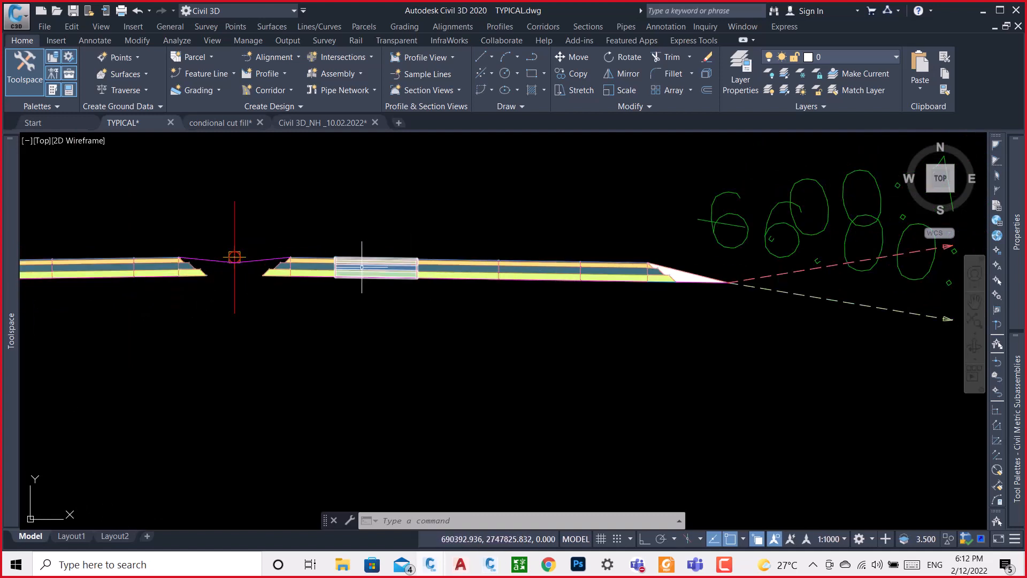
Inspect the lane R-LANE-1 and the R-PAVED SHOULDER subassembly beside the median on the right carriageway.
{"action": "mouse_move", "coordinate": [362, 267]}
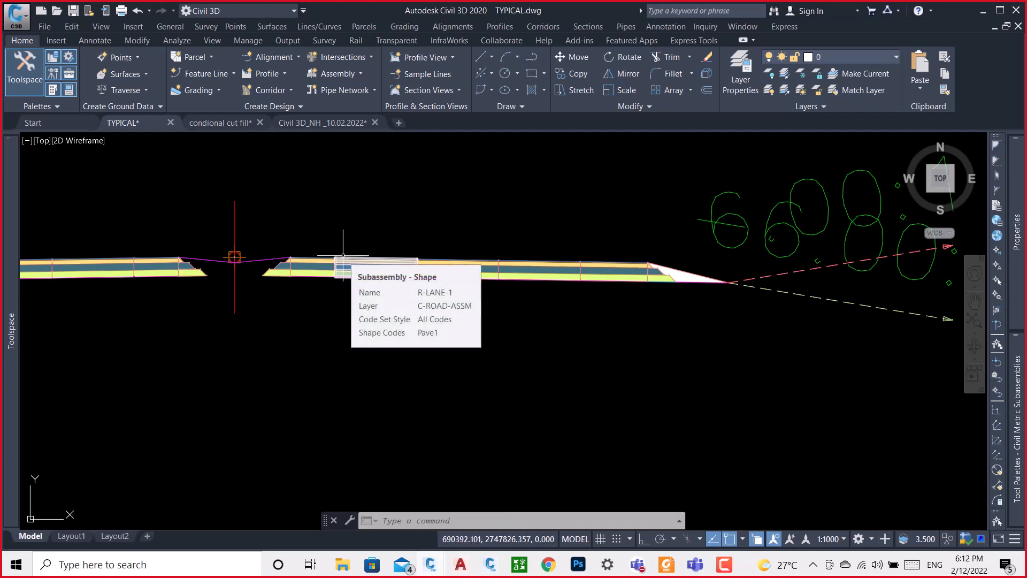
{"action": "scroll", "coordinate": [343, 255], "scroll_direction": "up", "scroll_amount": 5}
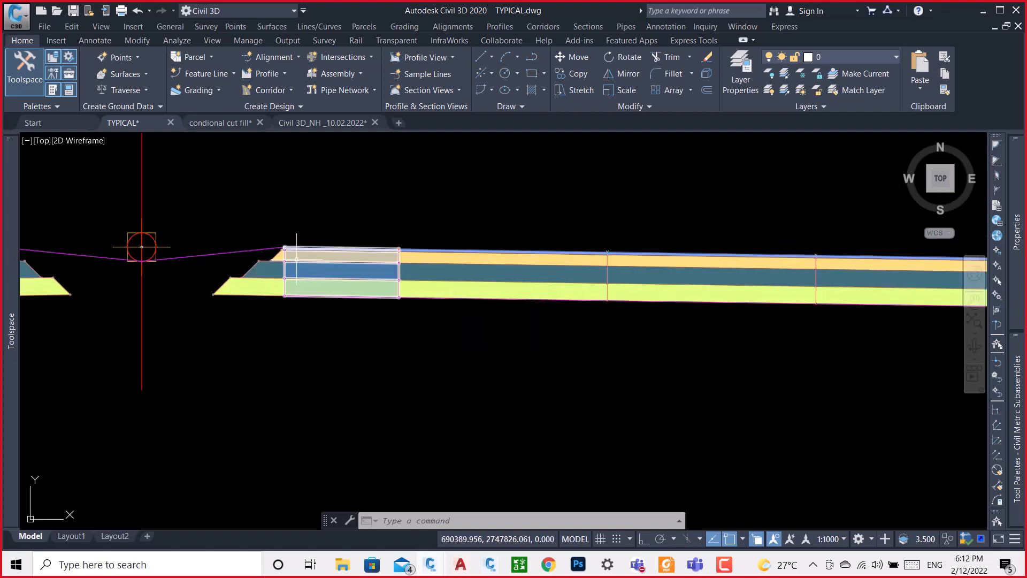
{"action": "scroll", "coordinate": [300, 256], "scroll_direction": "up", "scroll_amount": 2}
{"action": "scroll", "coordinate": [300, 256], "scroll_direction": "up", "scroll_amount": 2}
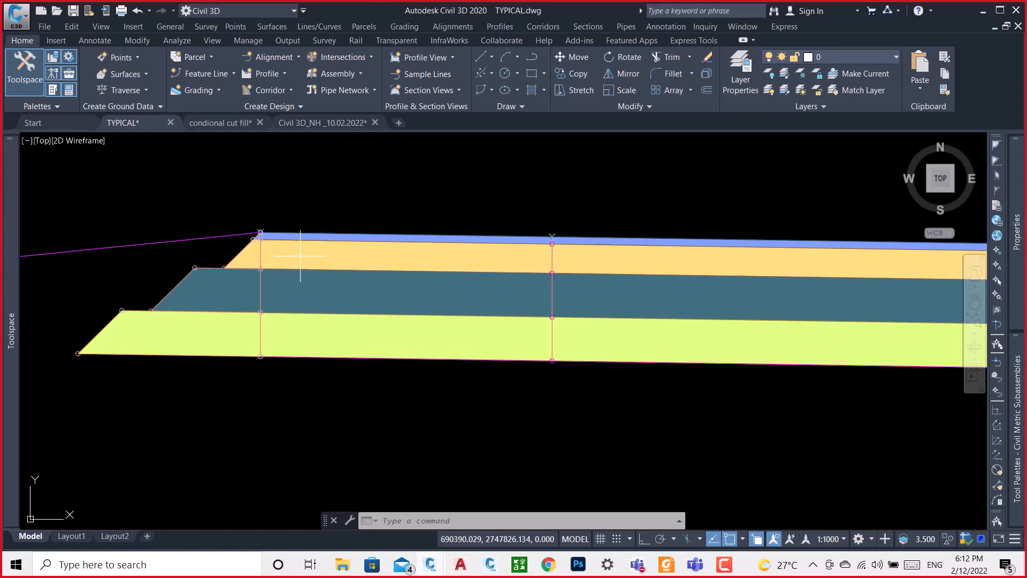
{"action": "scroll", "coordinate": [420, 210], "scroll_direction": "down", "scroll_amount": 3}
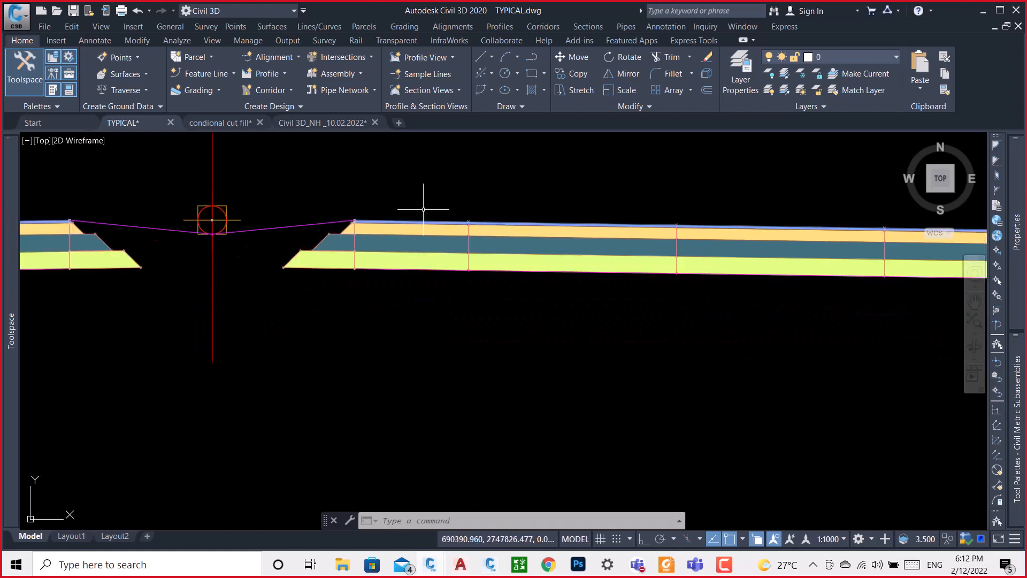
{"action": "left_click", "coordinate": [482, 227]}
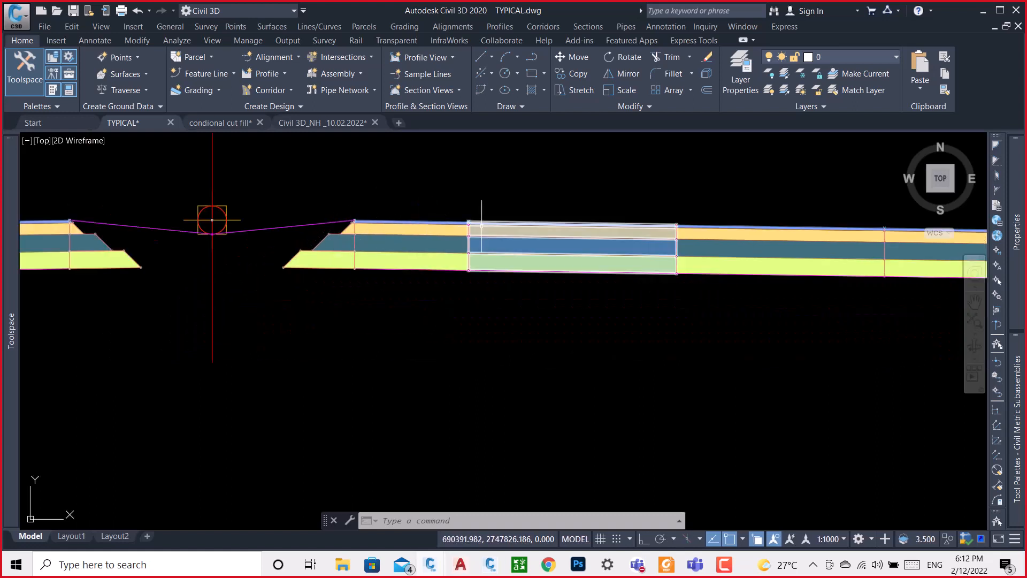
{"action": "left_click", "coordinate": [411, 220]}
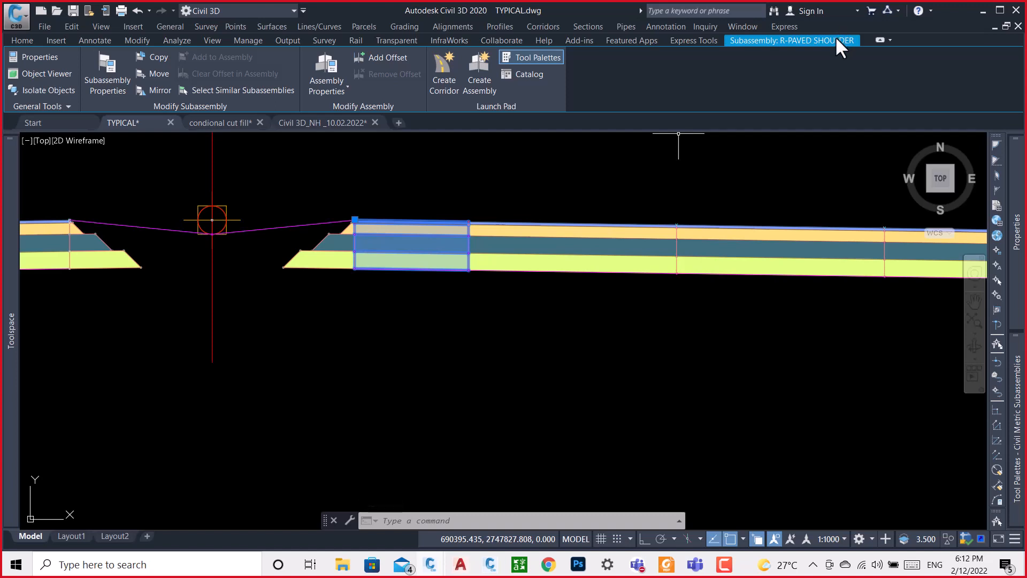
{"action": "key", "text": "Escape"}
{"action": "key", "text": "Escape"}
{"action": "scroll", "coordinate": [531, 236], "scroll_direction": "down", "scroll_amount": 5}
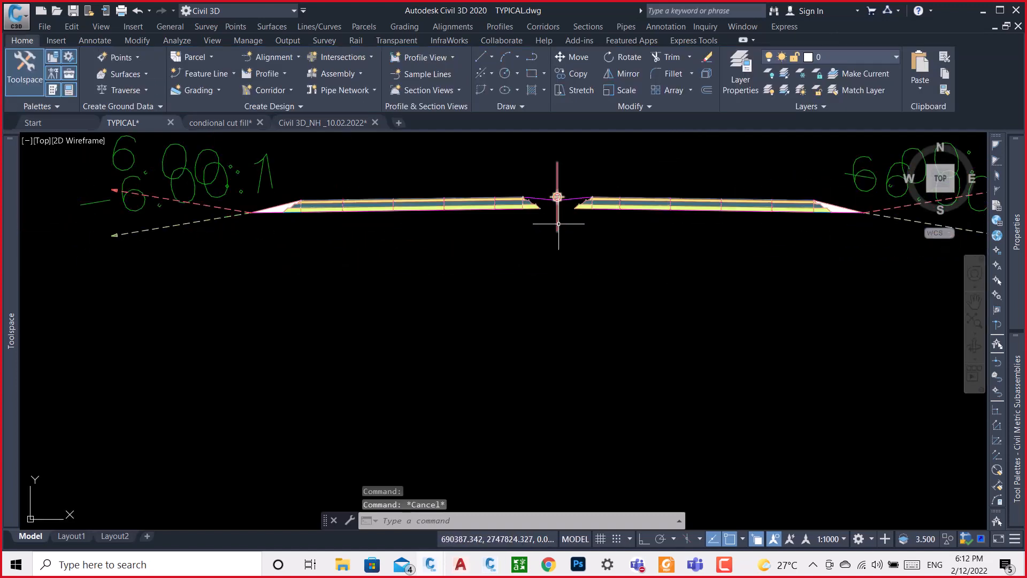
{"action": "left_click", "coordinate": [559, 230]}
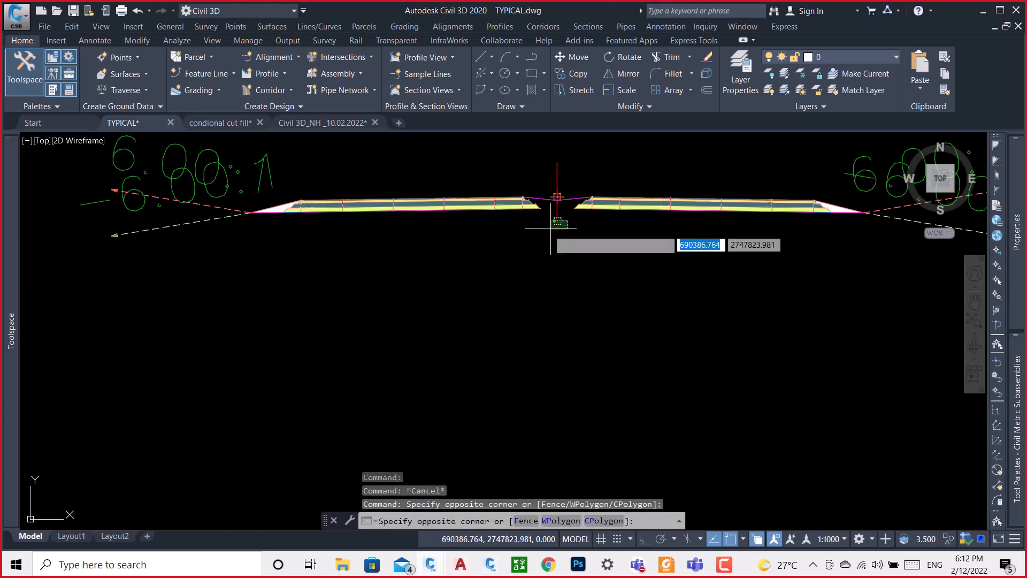
{"action": "left_click", "coordinate": [527, 195]}
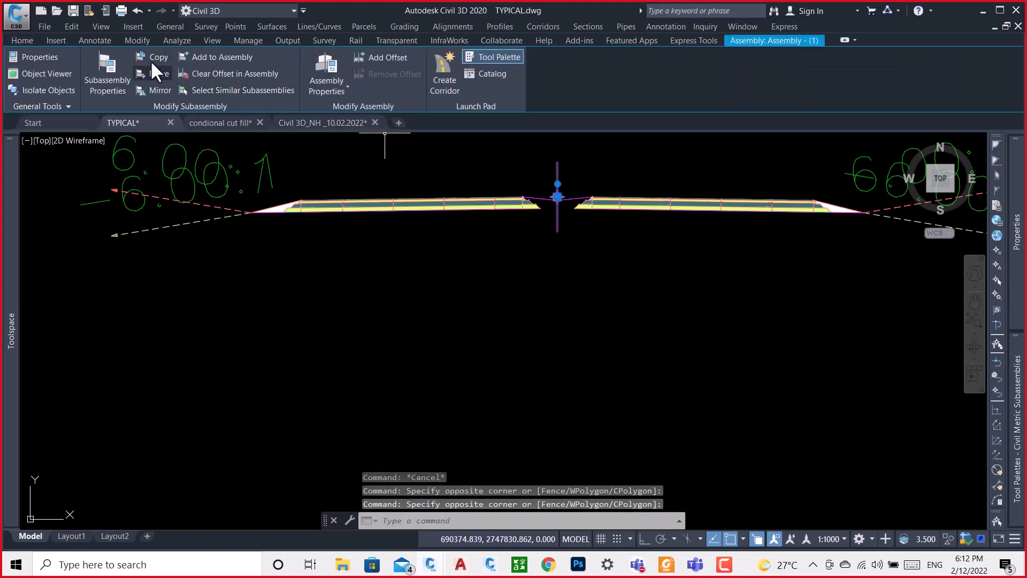
{"action": "key", "text": "Escape"}
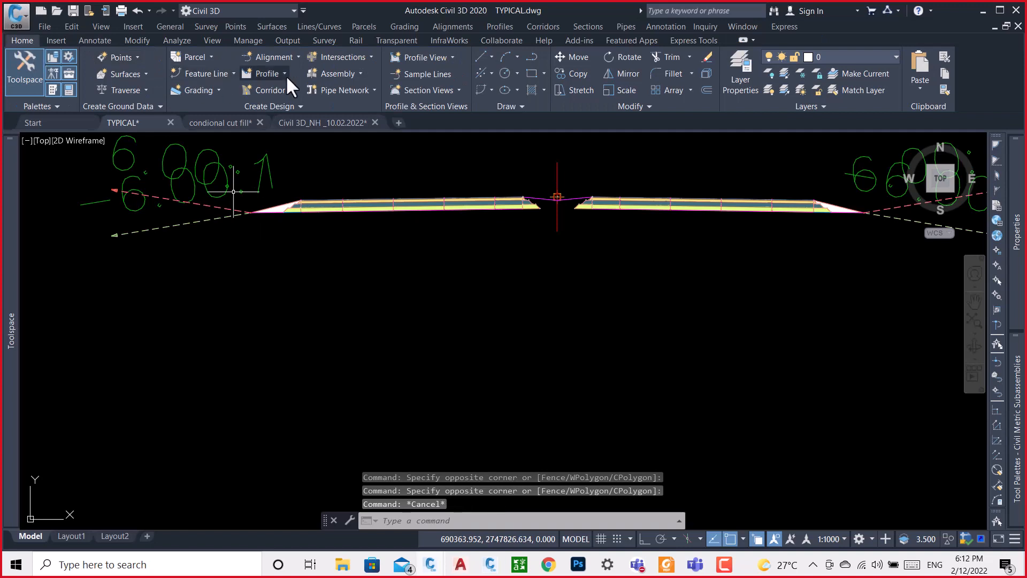
Create an assembly of type Other with a custom name, Basic style and All Codes code set, placing its baseline below the existing assembly.
{"action": "left_click", "coordinate": [339, 77]}
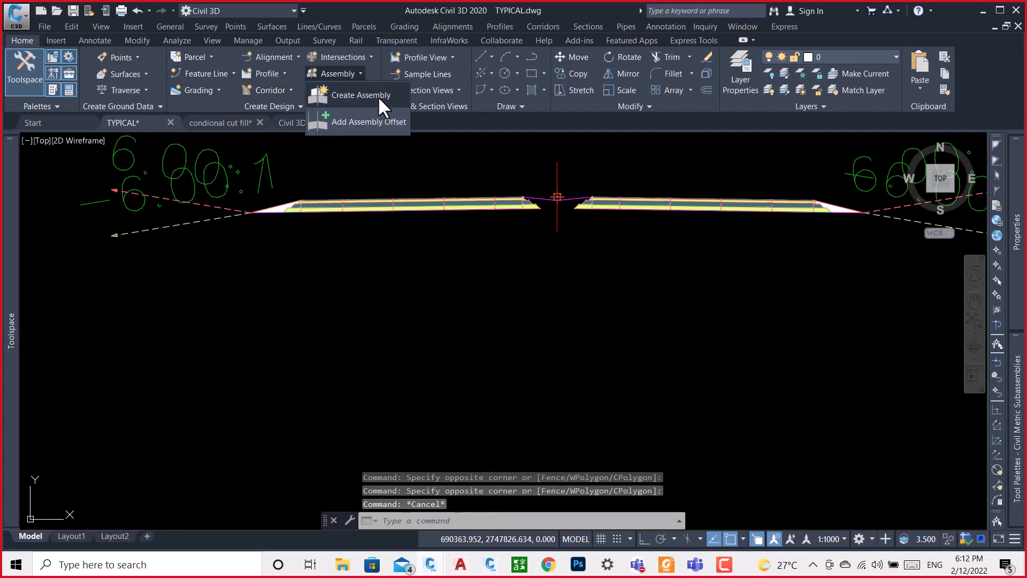
{"action": "left_click", "coordinate": [376, 92]}
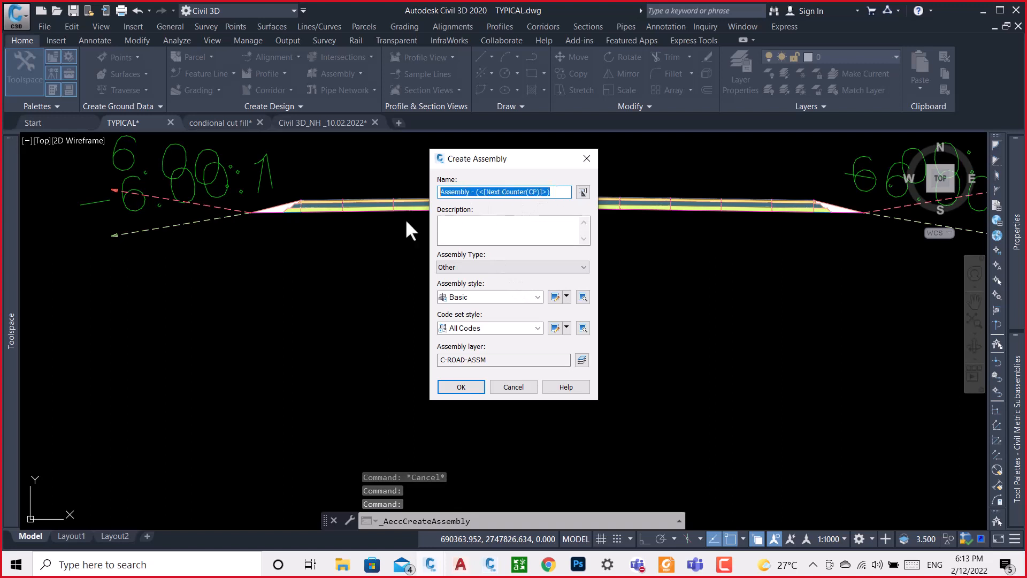
{"action": "type", "text": "i"}
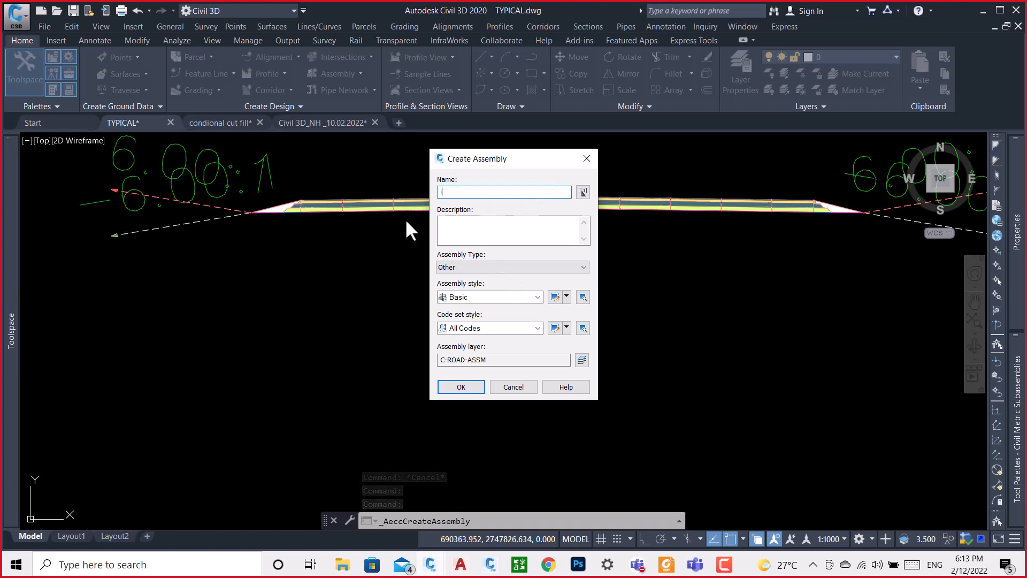
{"action": "type", "text": "rshad"}
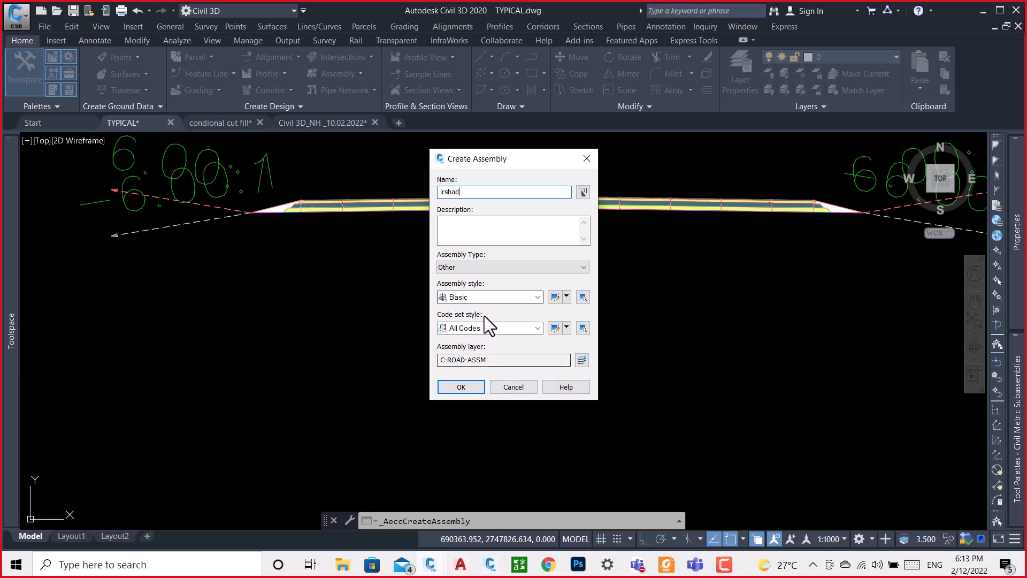
{"action": "left_click", "coordinate": [461, 387]}
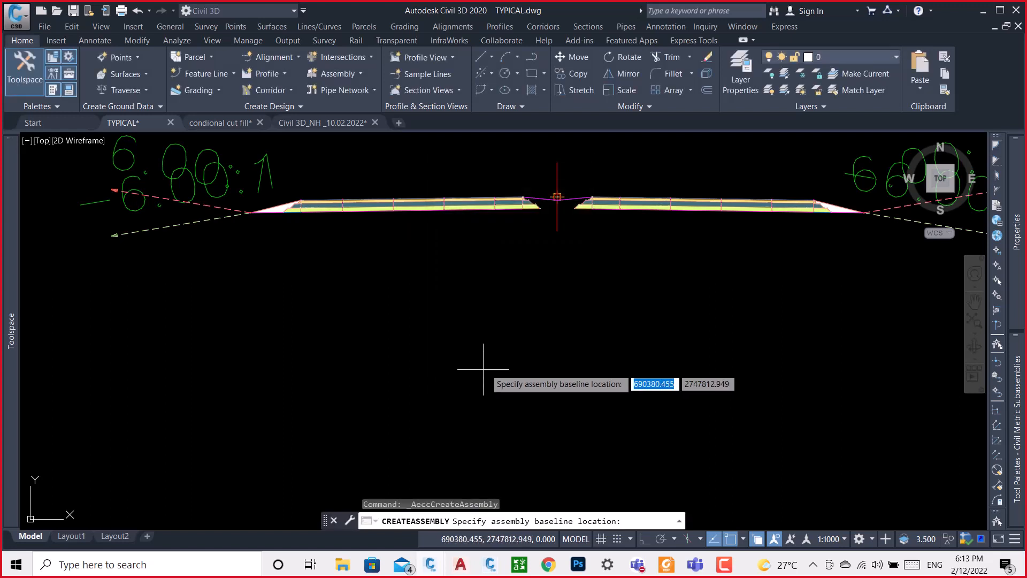
{"action": "left_click", "coordinate": [561, 340]}
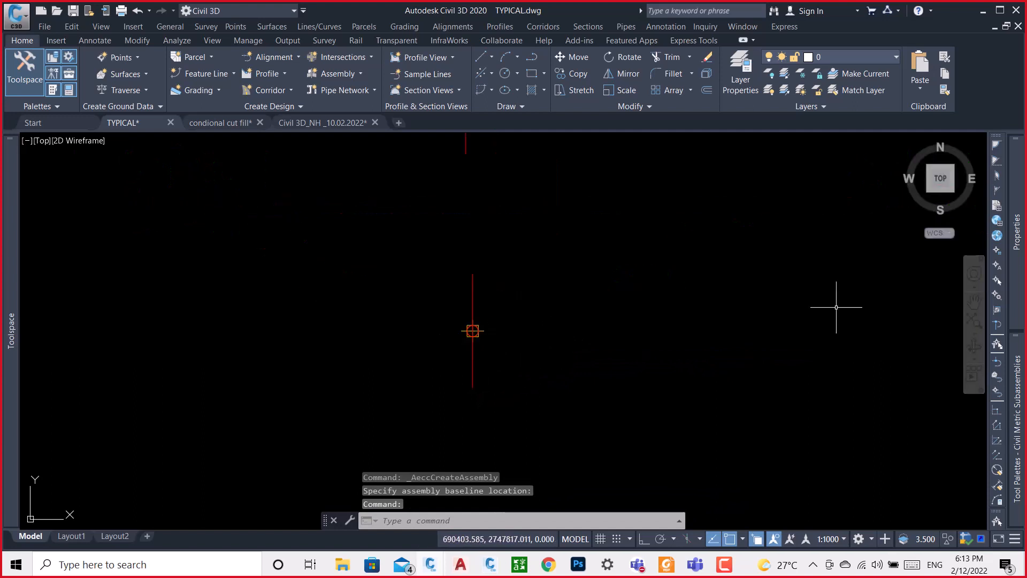
Attach LaneSuperelevationAOR lanes 3.600 m wide to both sides of the new assembly's baseline.
{"action": "mouse_move", "coordinate": [1015, 372]}
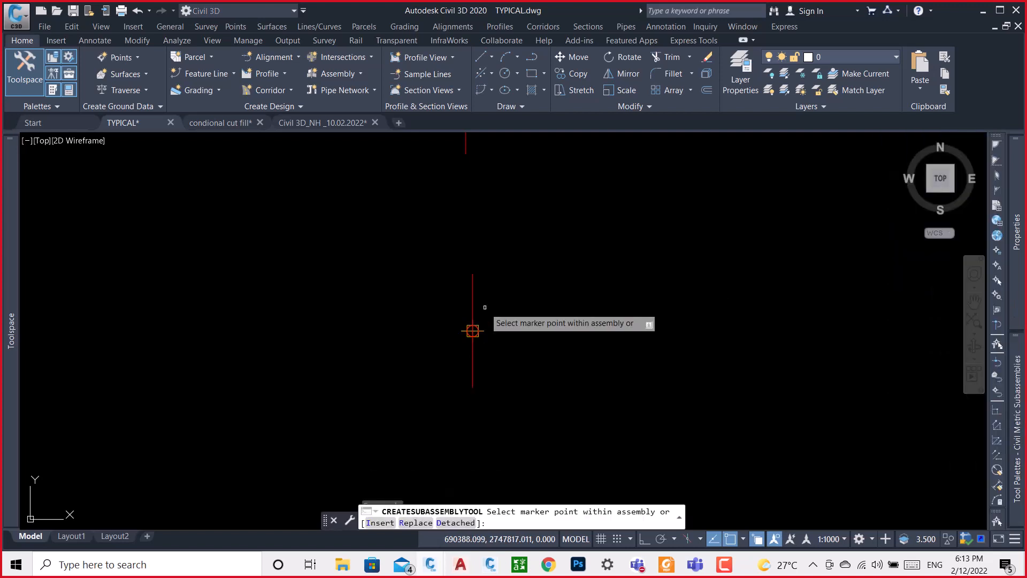
{"action": "scroll", "coordinate": [473, 330], "scroll_direction": "up", "scroll_amount": 8}
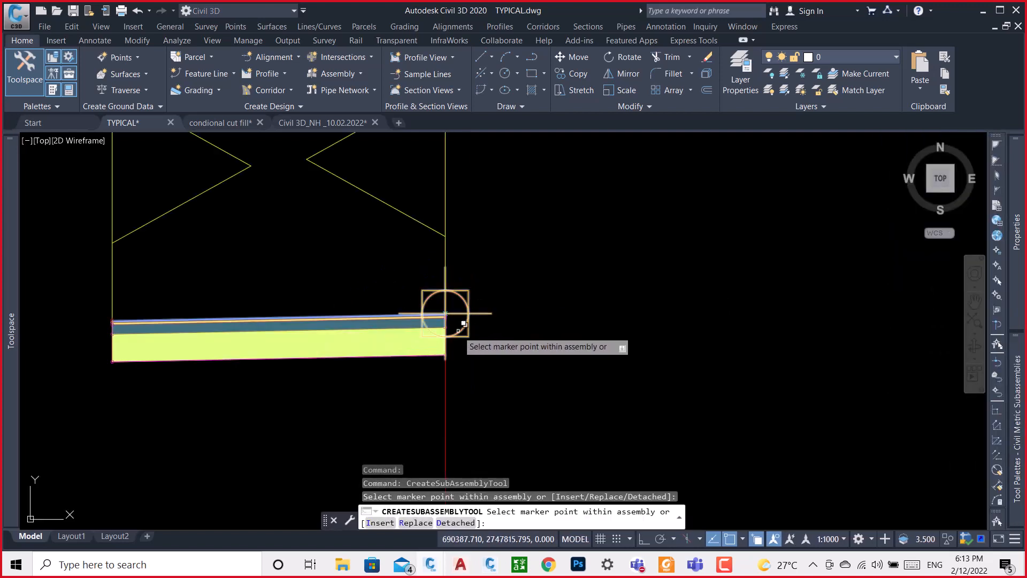
{"action": "left_click", "coordinate": [467, 325]}
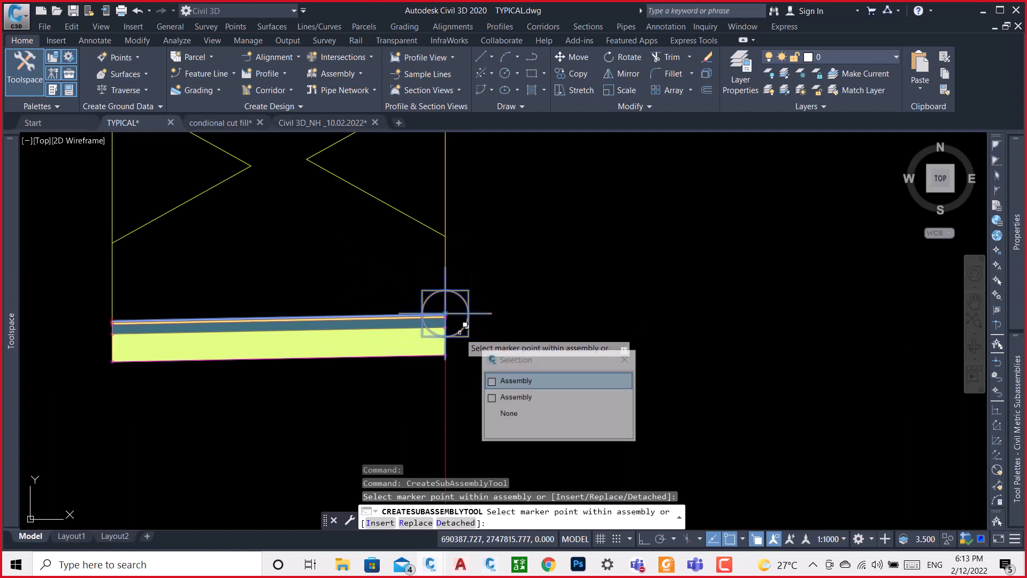
{"action": "left_click", "coordinate": [533, 380]}
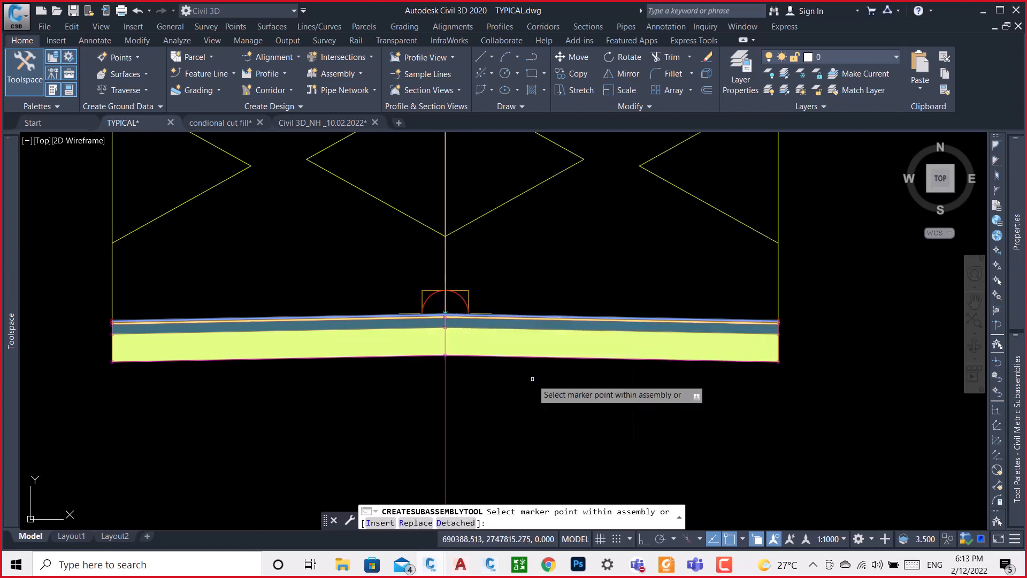
{"action": "key", "text": "Escape"}
Set Potential Pivot to No for the right LaneSuperelevationAOR lane of the new assembly.
{"action": "scroll", "coordinate": [445, 335], "scroll_direction": "down", "scroll_amount": 1}
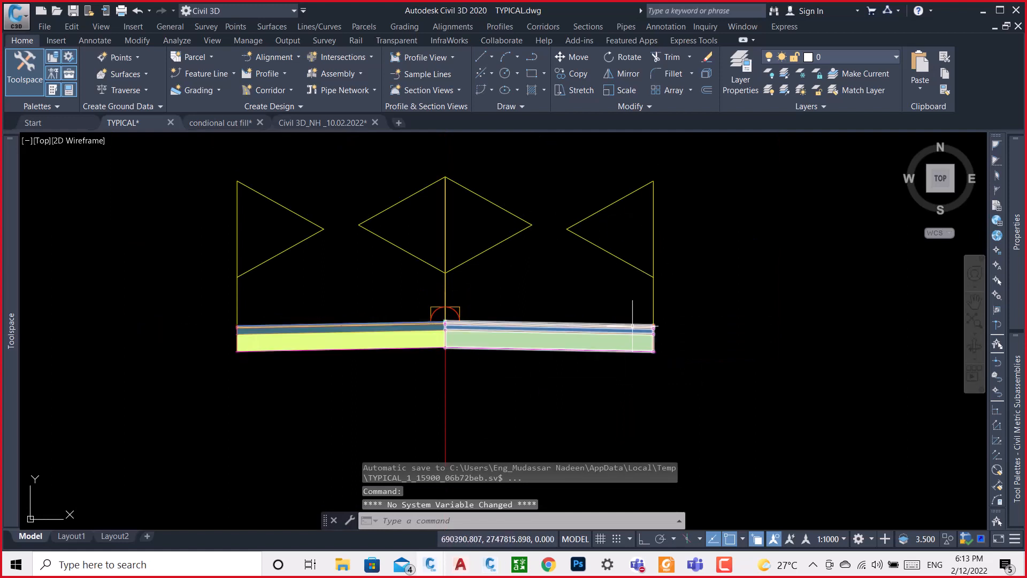
{"action": "left_click", "coordinate": [633, 343]}
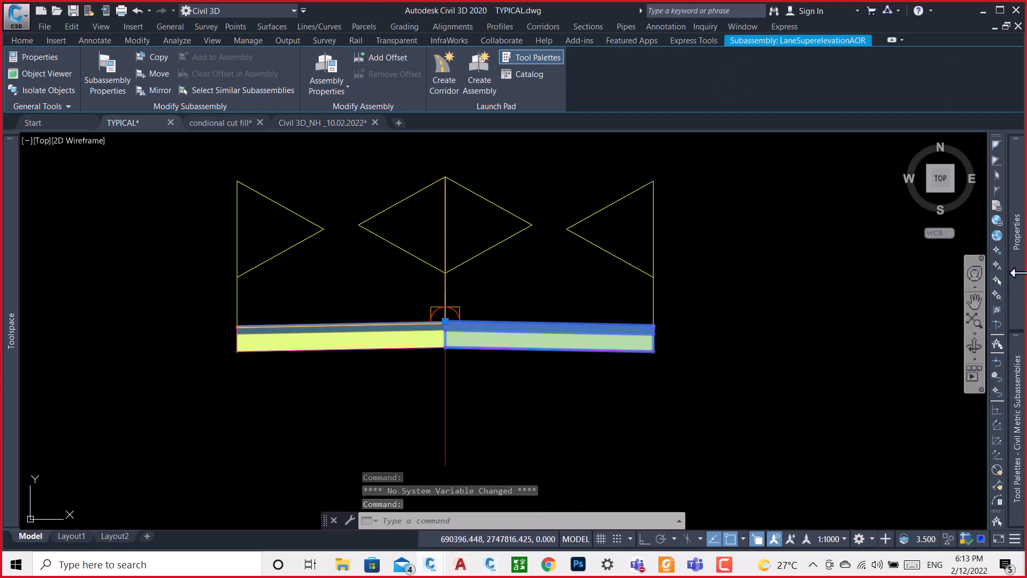
{"action": "mouse_move", "coordinate": [1013, 270]}
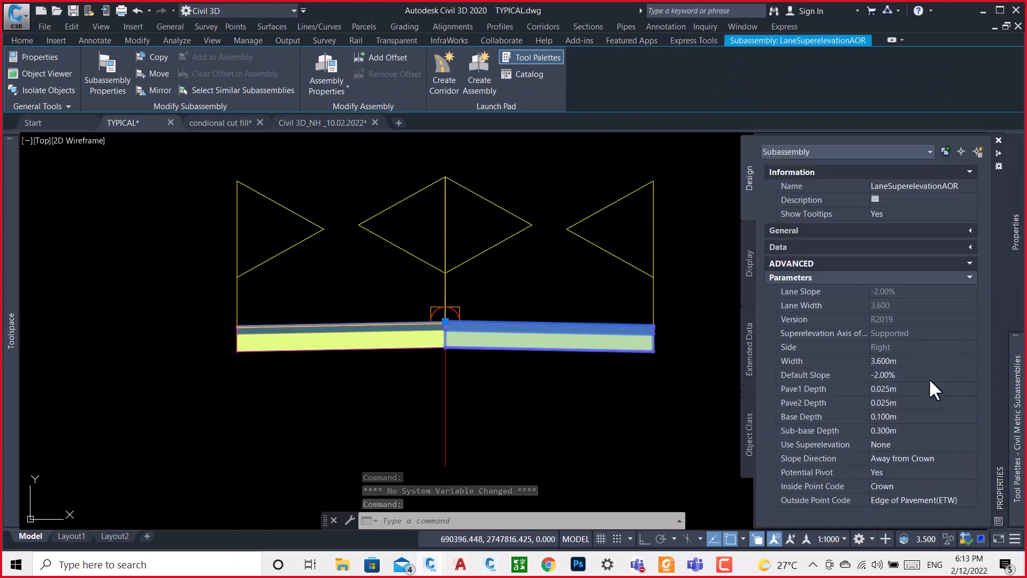
{"action": "left_click", "coordinate": [893, 473]}
{"action": "left_click", "coordinate": [880, 496]}
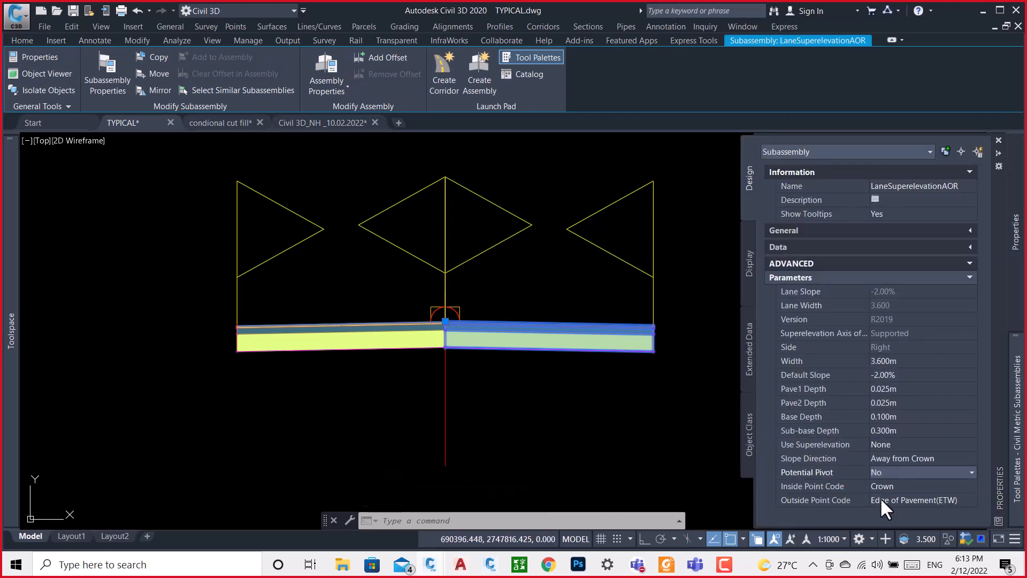
{"action": "key", "text": "Escape"}
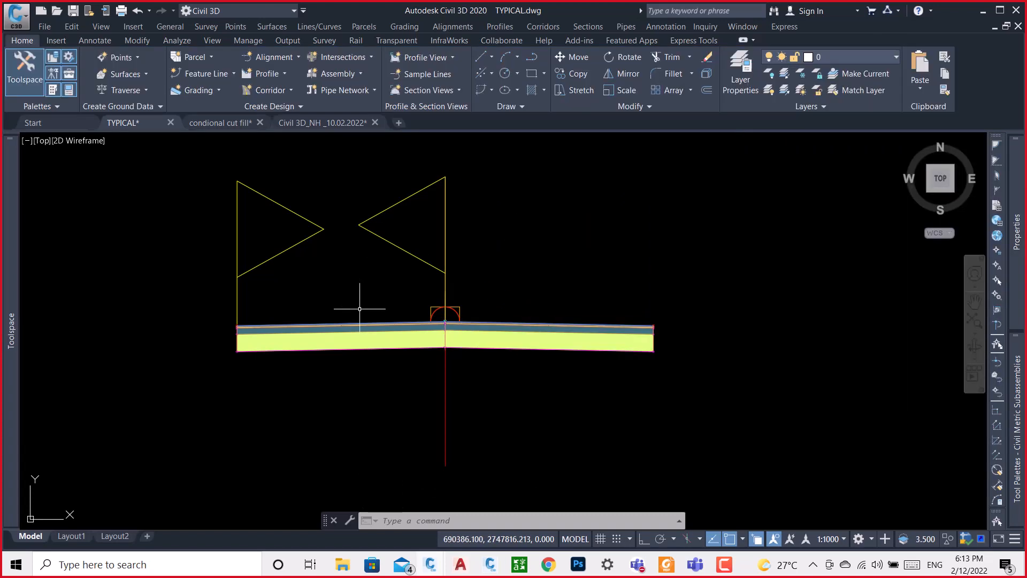
Set Potential Pivot to No for the left LaneSuperelevationAOR lane of the new assembly.
{"action": "left_click", "coordinate": [360, 322]}
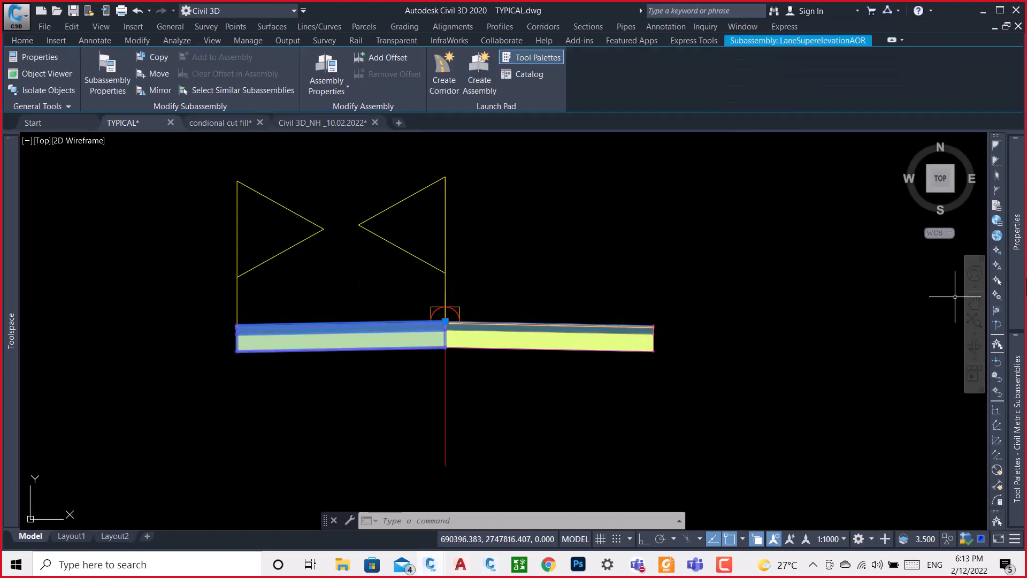
{"action": "mouse_move", "coordinate": [1017, 235]}
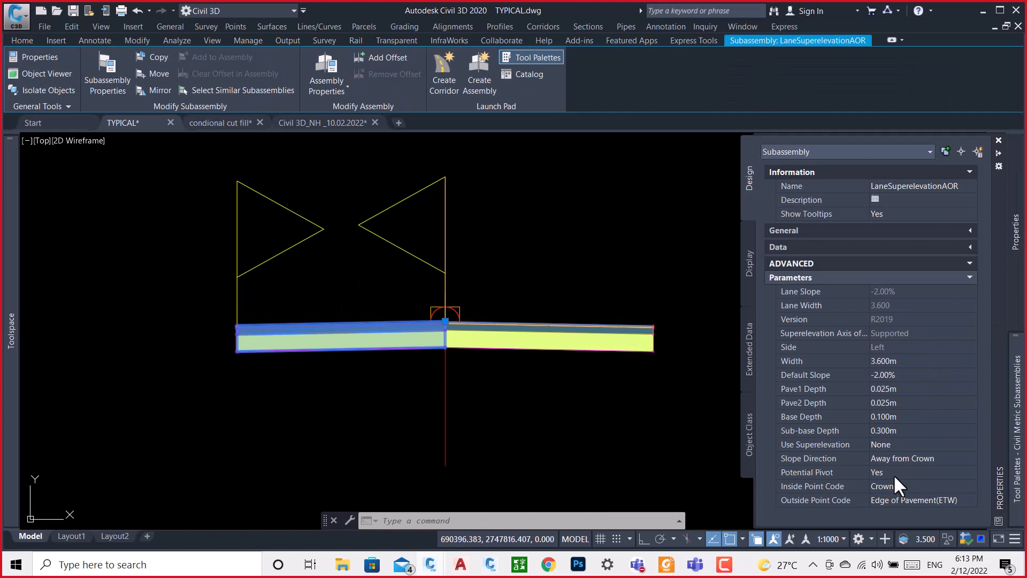
{"action": "left_click", "coordinate": [893, 472]}
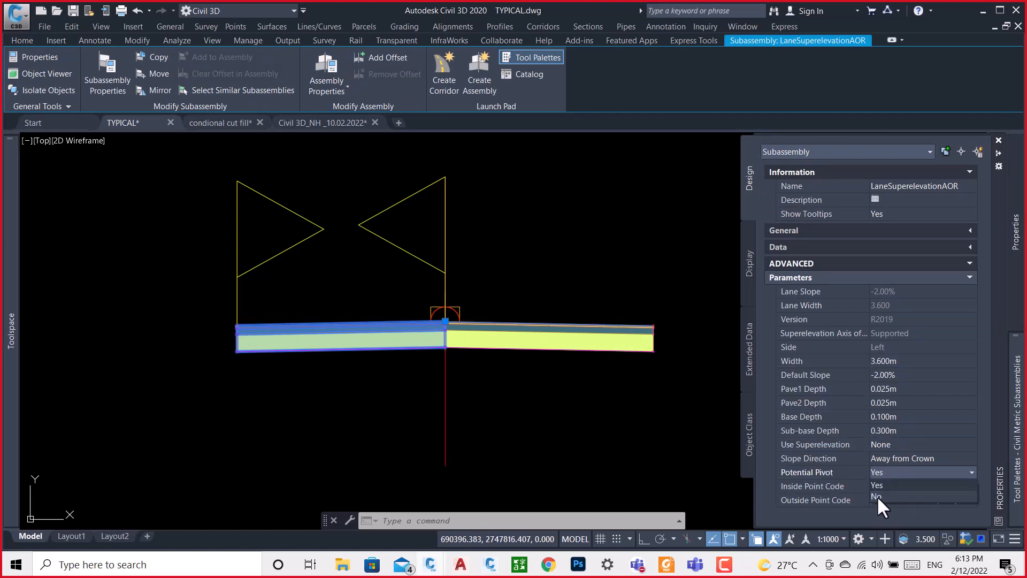
{"action": "left_click", "coordinate": [877, 496]}
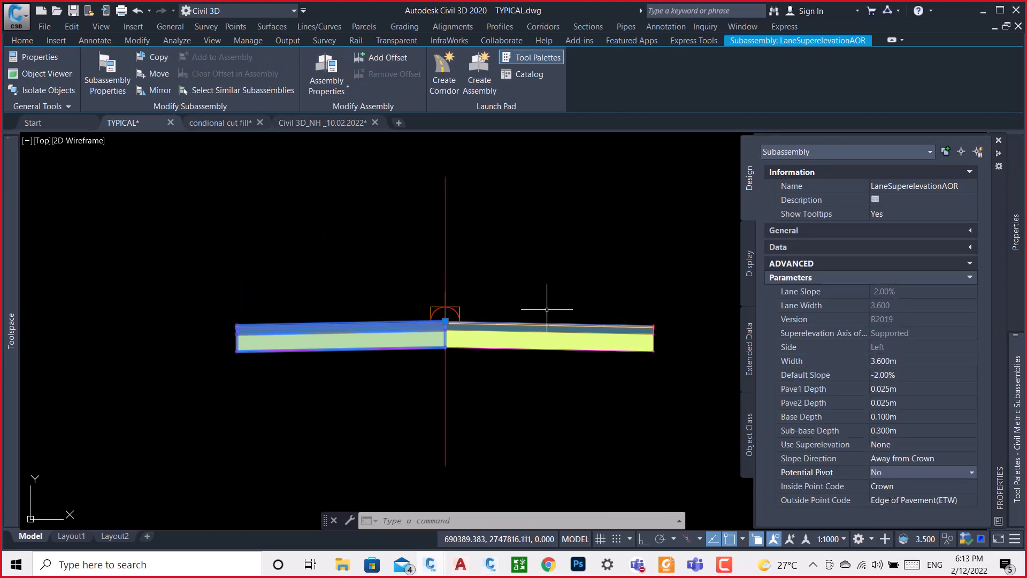
{"action": "key", "text": "Escape"}
{"action": "scroll", "coordinate": [465, 329], "scroll_direction": "up", "scroll_amount": 2}
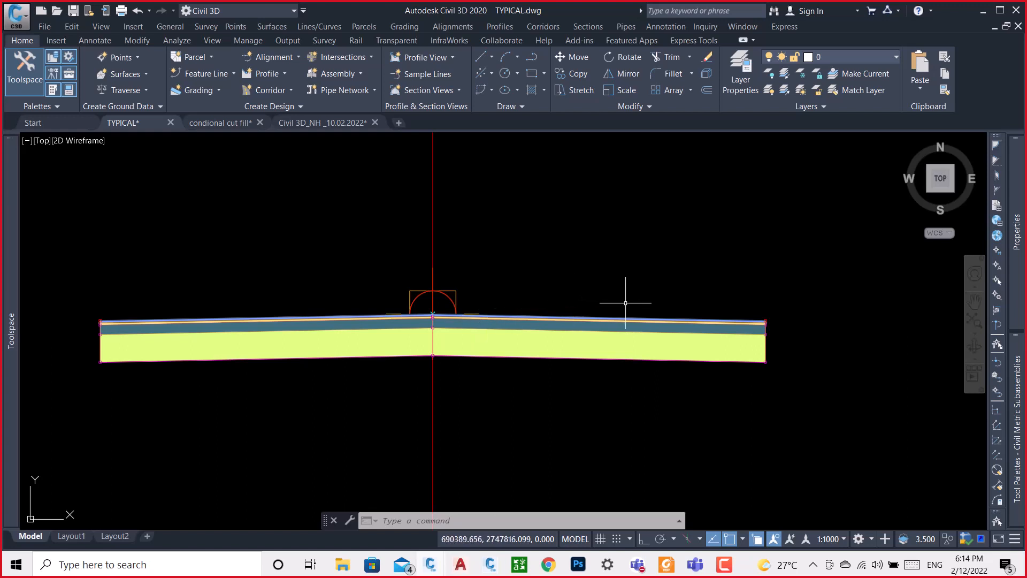
Examine the new assembly's superelevation lanes, their pavement layers at the baseline, and the outer edge of the right lane.
{"action": "scroll", "coordinate": [576, 260], "scroll_direction": "down", "scroll_amount": 2}
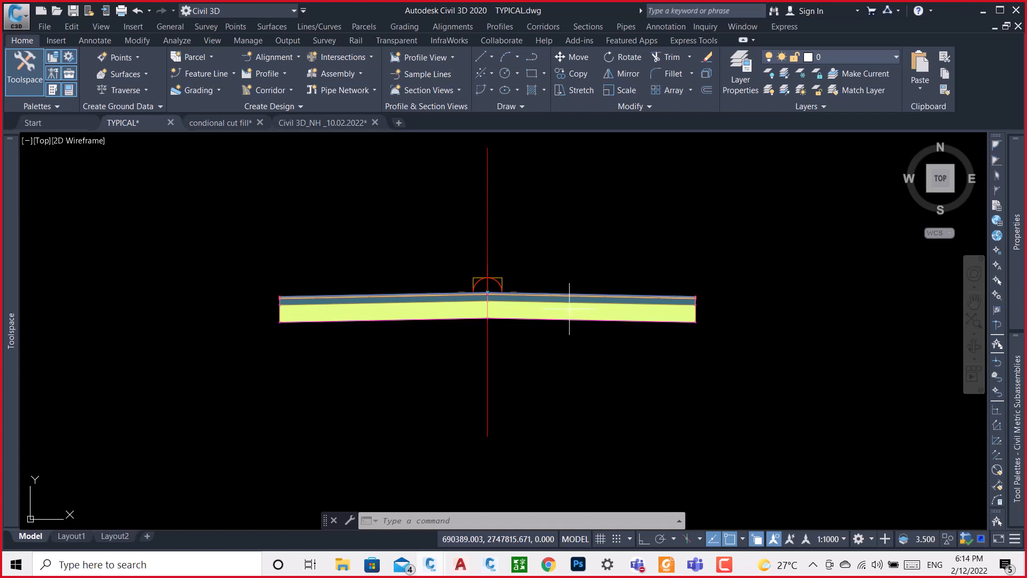
{"action": "left_click", "coordinate": [686, 297]}
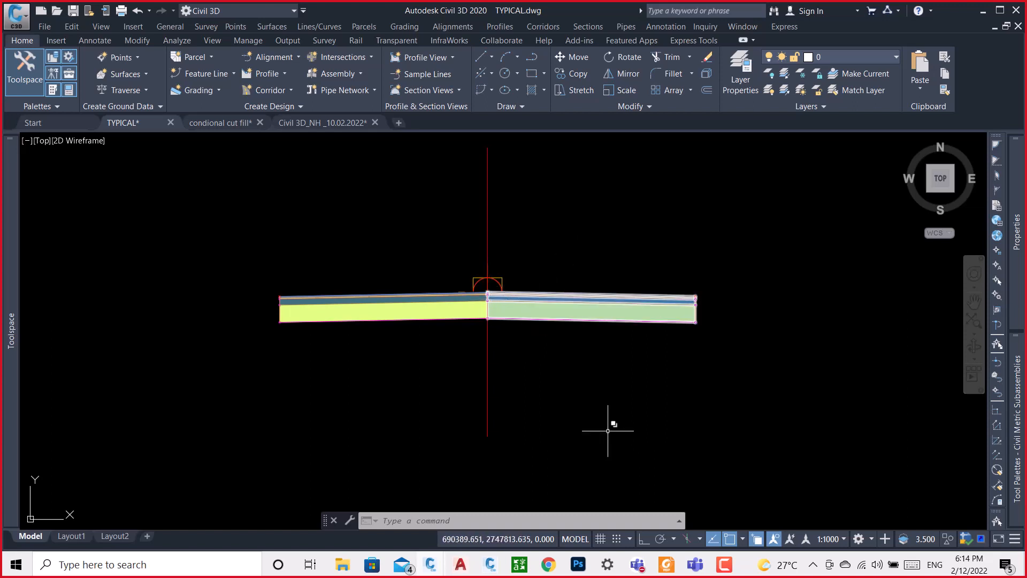
{"action": "key", "text": "Escape"}
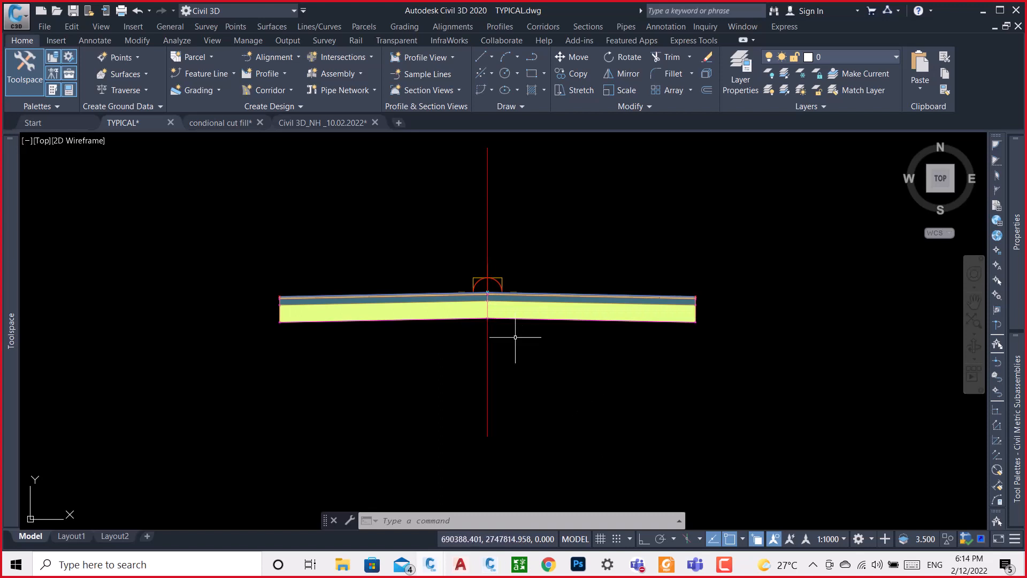
{"action": "left_click", "coordinate": [551, 298]}
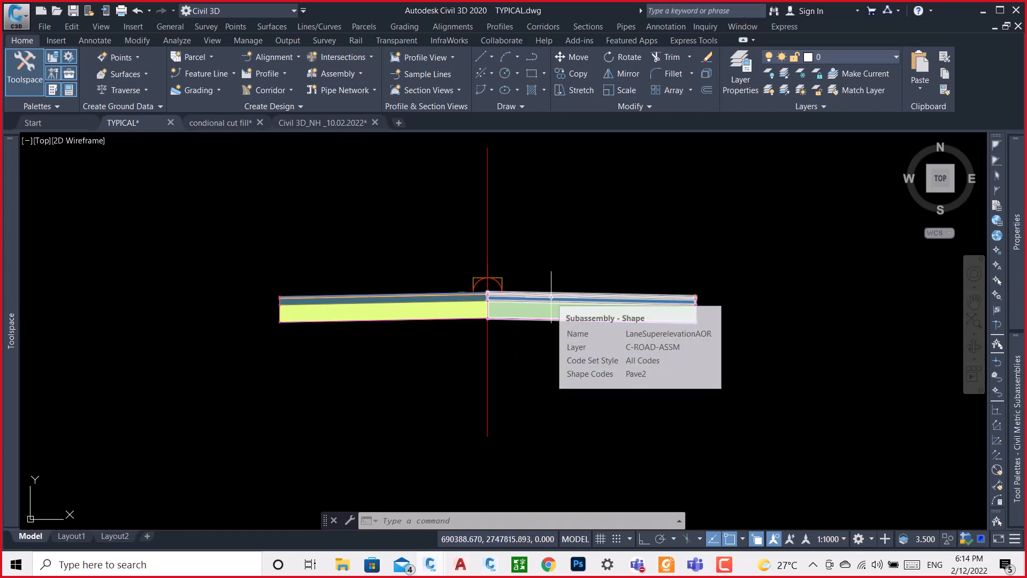
{"action": "key", "text": "Escape"}
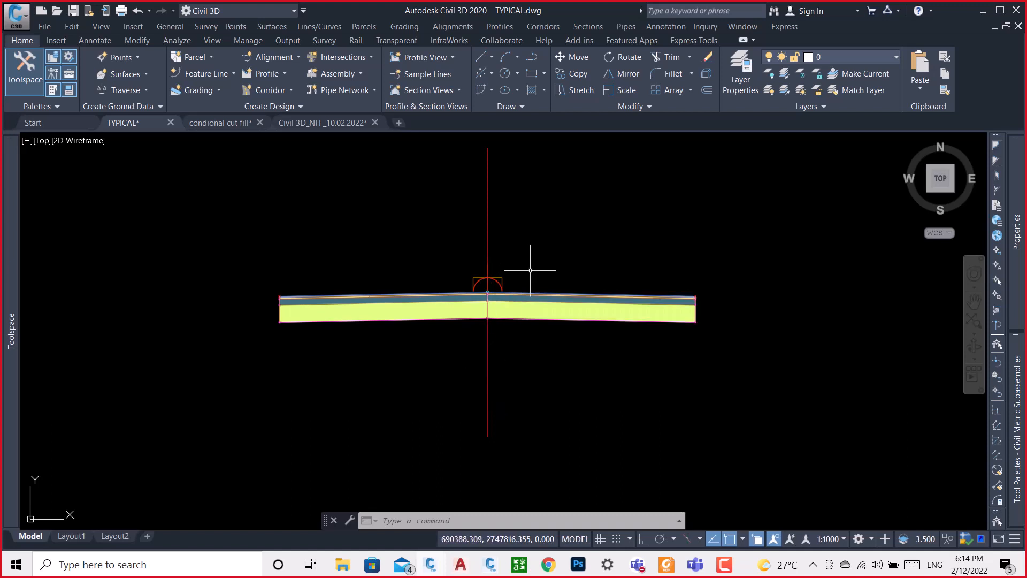
{"action": "scroll", "coordinate": [491, 309], "scroll_direction": "up", "scroll_amount": 4}
{"action": "scroll", "coordinate": [478, 255], "scroll_direction": "up", "scroll_amount": 3}
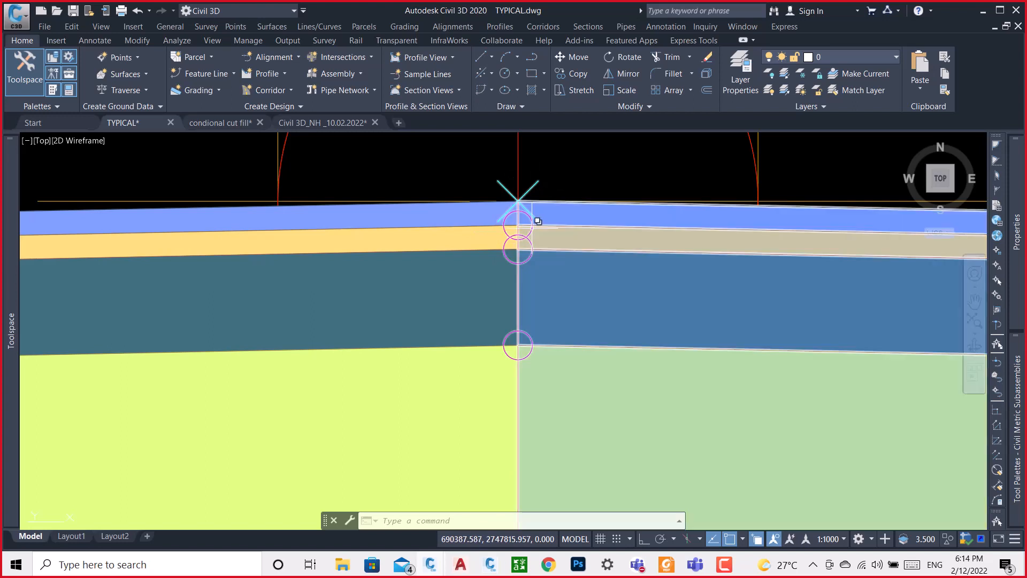
{"action": "scroll", "coordinate": [418, 244], "scroll_direction": "down", "scroll_amount": 5}
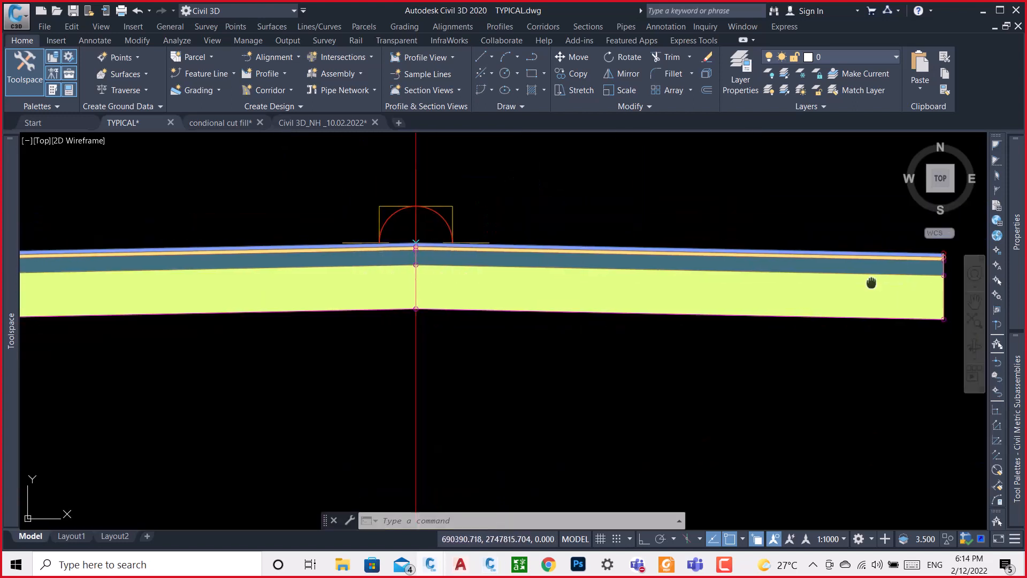
{"action": "middle_click_drag", "start_coordinate": [907, 269], "coordinate": [687, 264]}
{"action": "scroll", "coordinate": [755, 244], "scroll_direction": "up", "scroll_amount": 5}
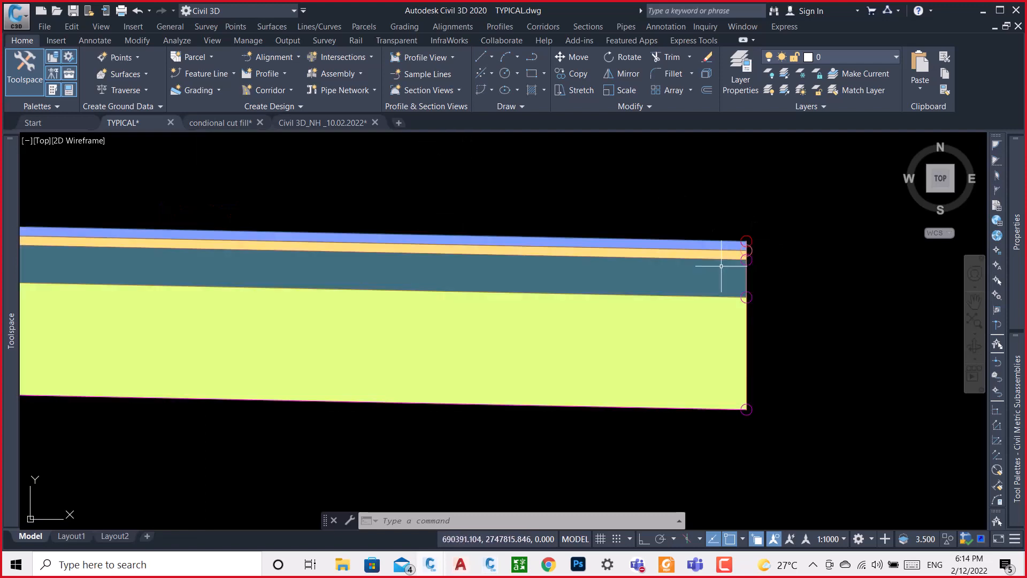
Copy the complete TYPE 2B/1 4-lane divided carriageway cross section with its title from the Civil 3D_NH _10.02.2022 drawing.
{"action": "left_click", "coordinate": [287, 121]}
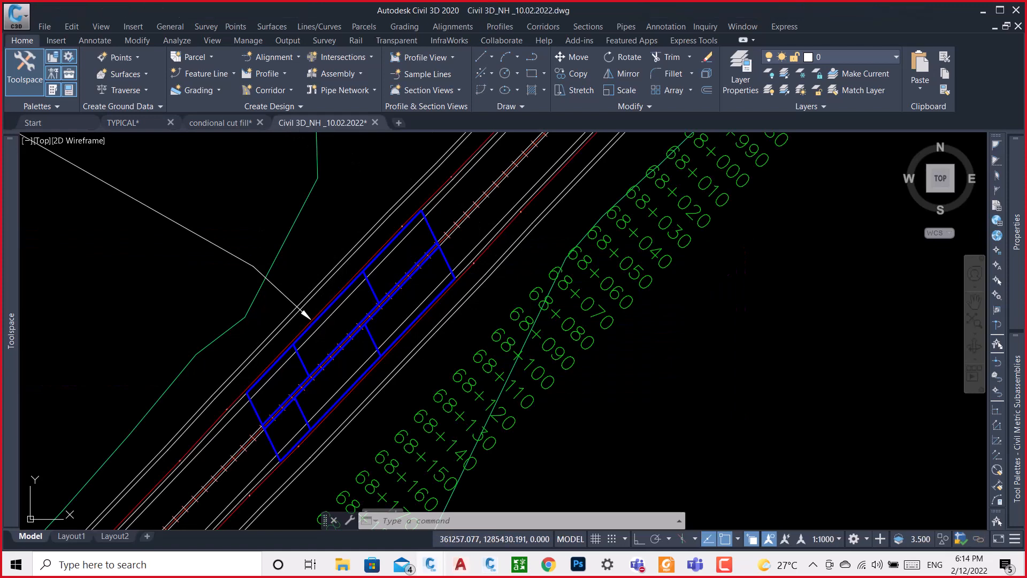
{"action": "scroll", "coordinate": [378, 260], "scroll_direction": "down", "scroll_amount": 2}
{"action": "scroll", "coordinate": [332, 293], "scroll_direction": "down", "scroll_amount": 8}
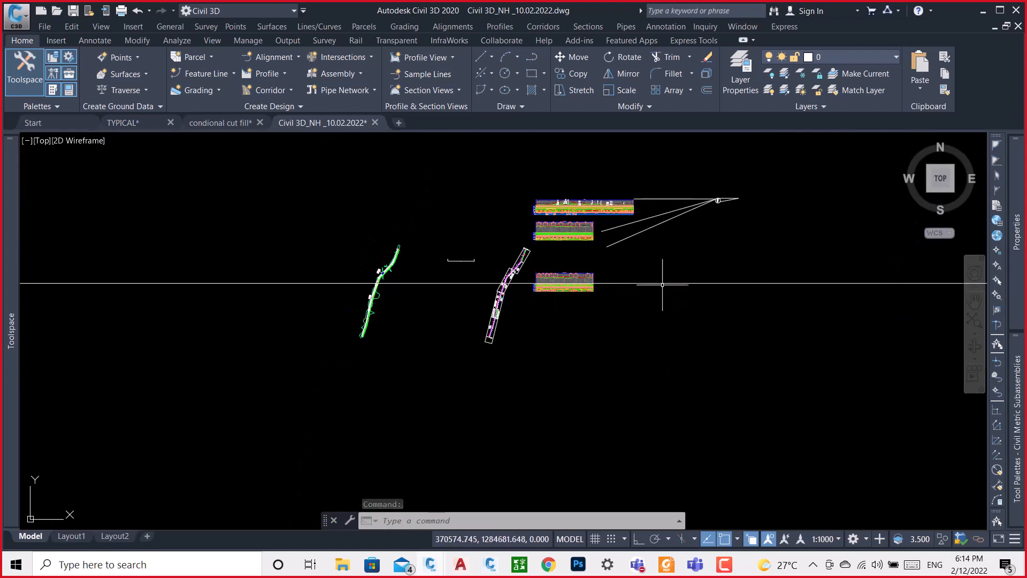
{"action": "scroll", "coordinate": [738, 201], "scroll_direction": "up", "scroll_amount": 8}
{"action": "scroll", "coordinate": [588, 217], "scroll_direction": "up", "scroll_amount": 8}
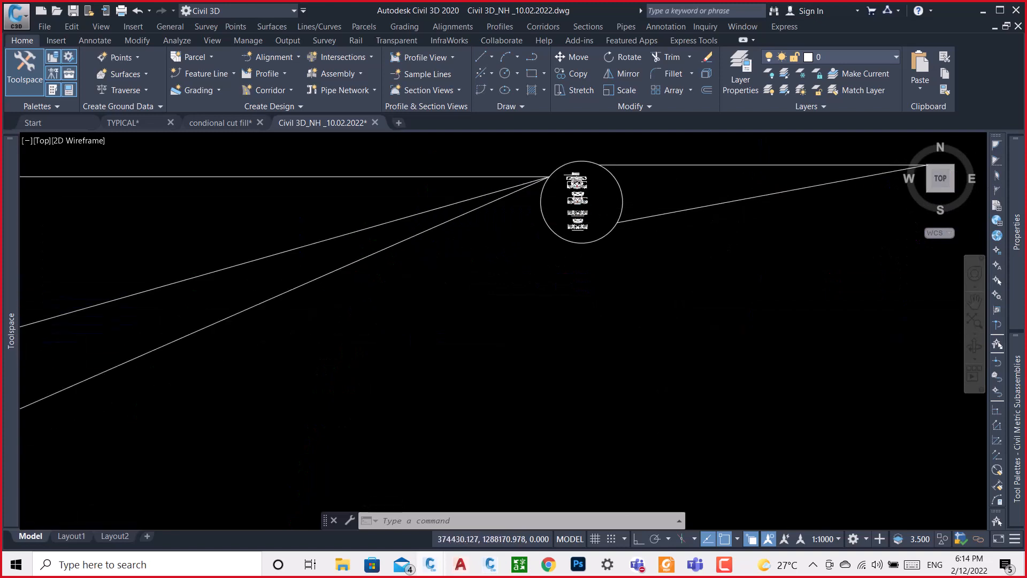
{"action": "scroll", "coordinate": [579, 226], "scroll_direction": "up", "scroll_amount": 2}
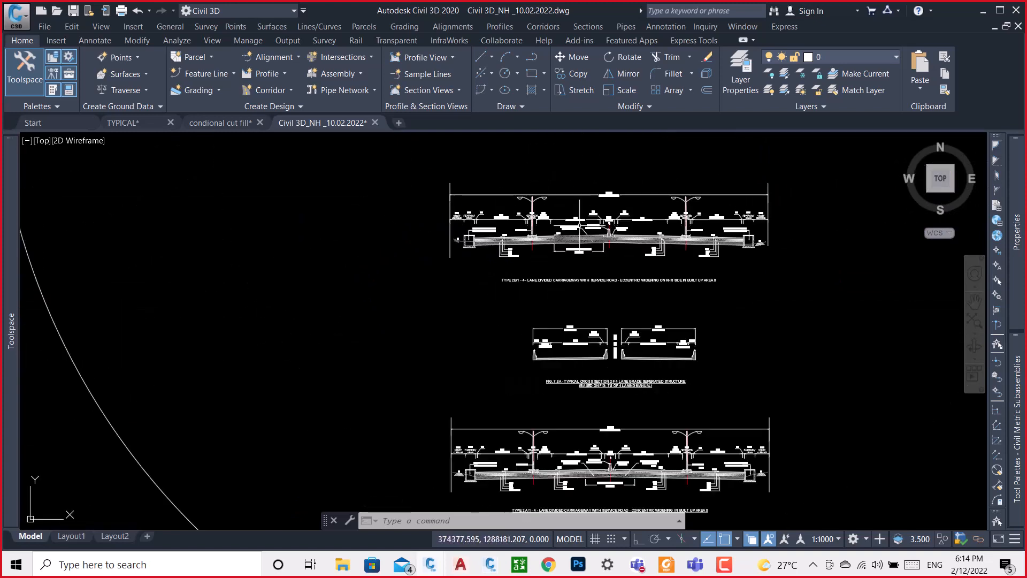
{"action": "scroll", "coordinate": [580, 230], "scroll_direction": "down", "scroll_amount": 4}
{"action": "scroll", "coordinate": [580, 230], "scroll_direction": "up", "scroll_amount": 10}
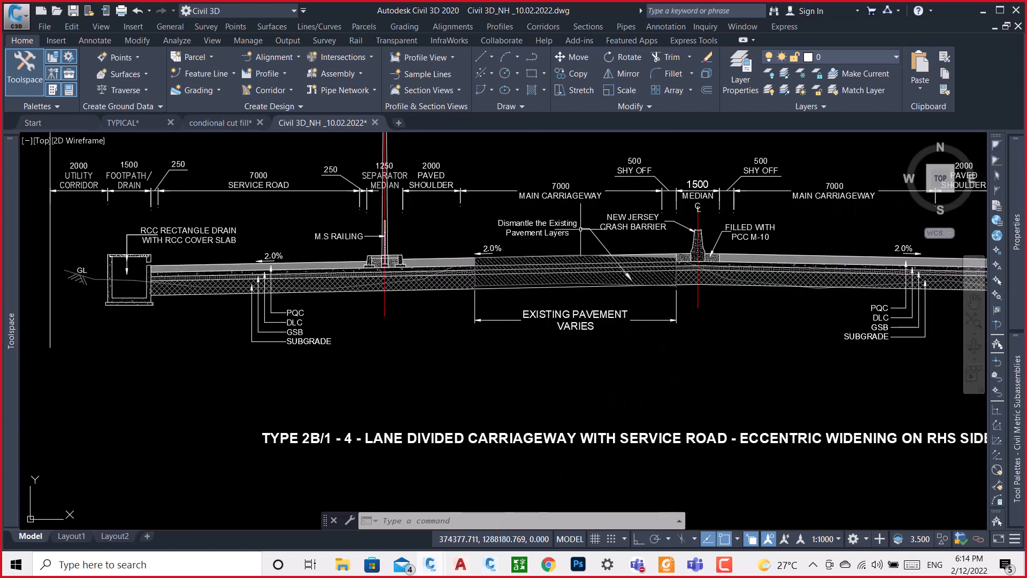
{"action": "scroll", "coordinate": [580, 230], "scroll_direction": "down", "scroll_amount": 6}
{"action": "left_click", "coordinate": [423, 170]}
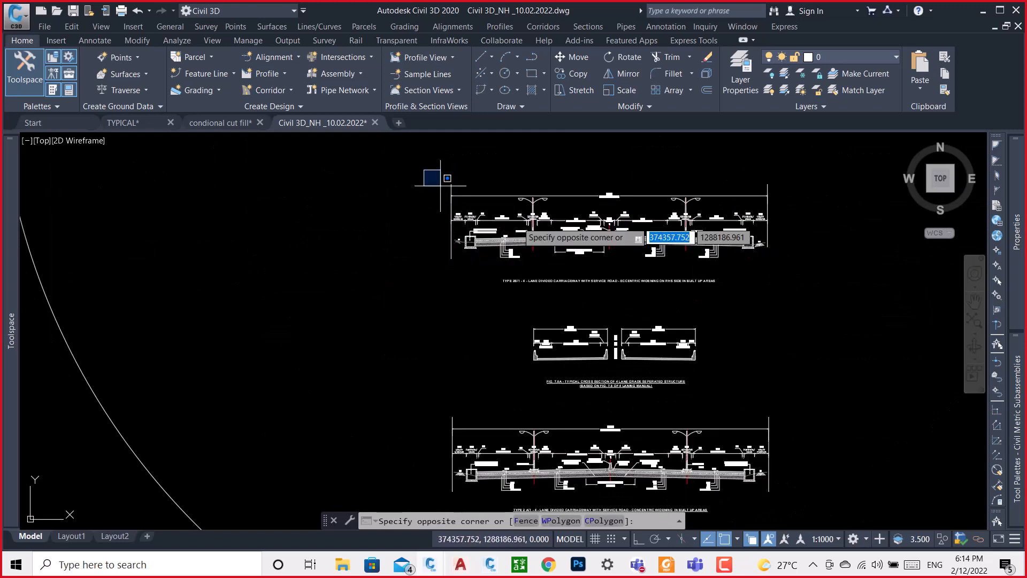
{"action": "left_click", "coordinate": [861, 307]}
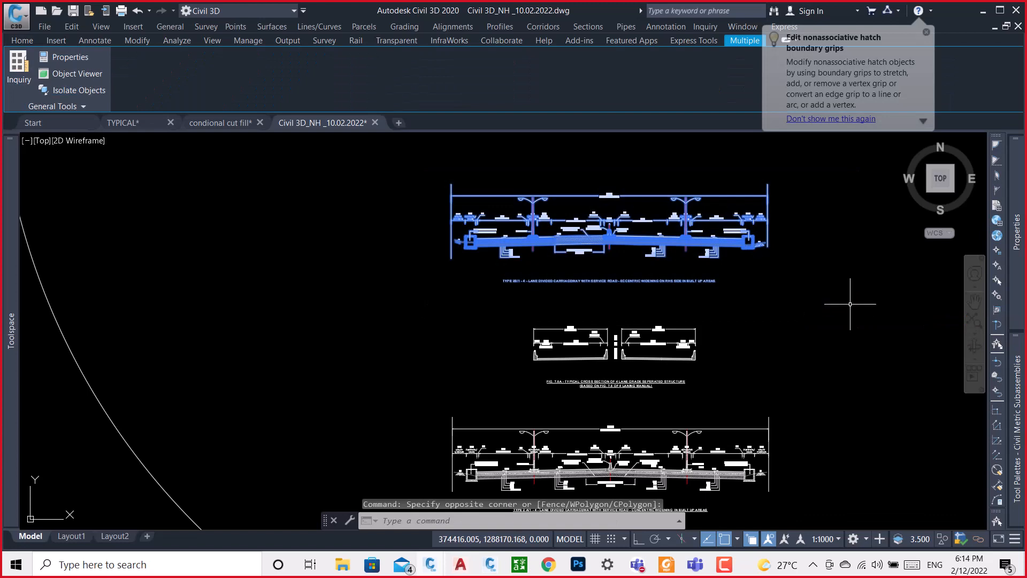
{"action": "key", "text": "ctrl+c"}
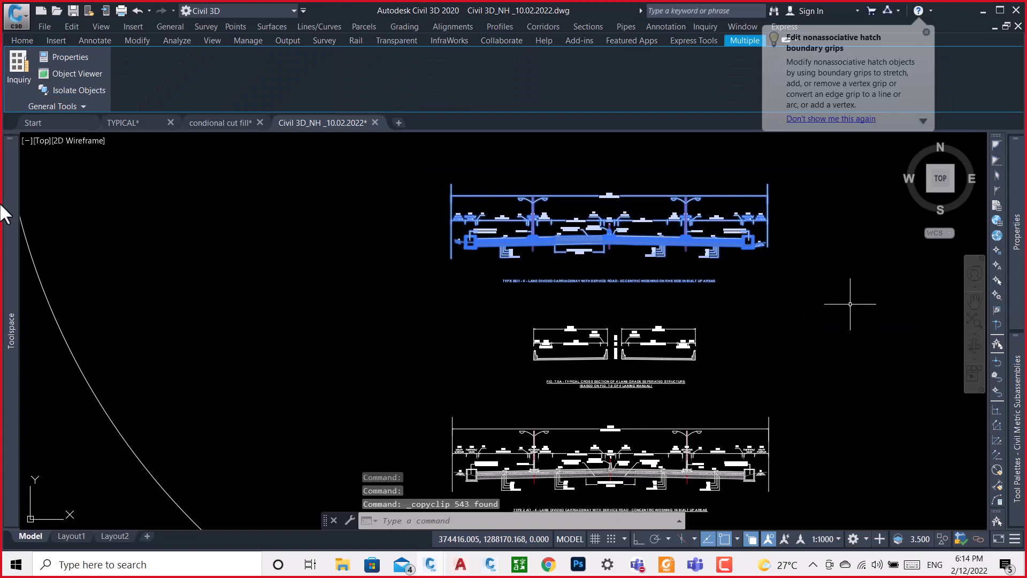
Paste the copied TYPE 2B/1 cross section into the TYPICAL drawing, in the empty area below the new assembly.
{"action": "left_click", "coordinate": [135, 126]}
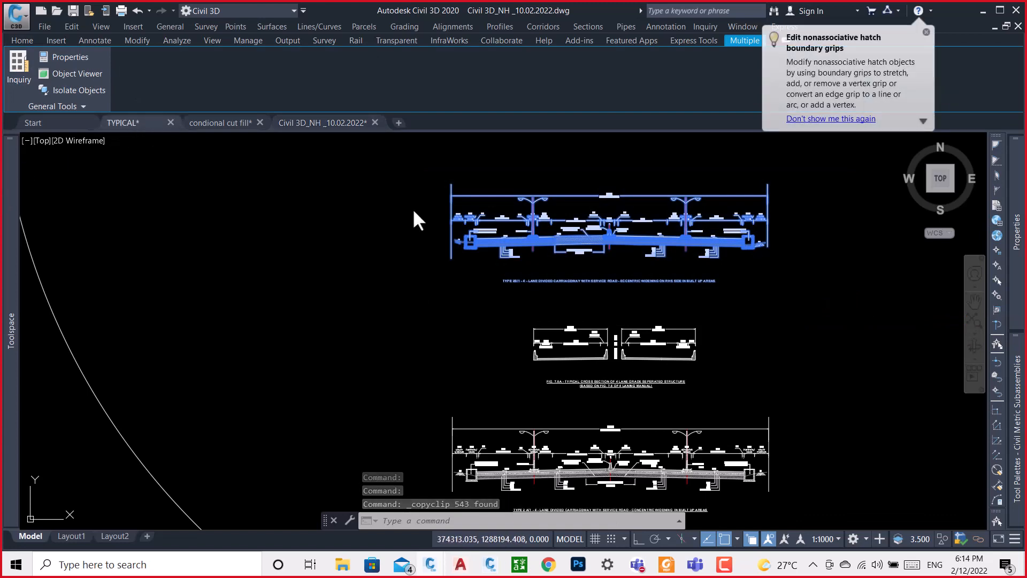
{"action": "key", "text": "Escape"}
{"action": "scroll", "coordinate": [614, 218], "scroll_direction": "down", "scroll_amount": 10}
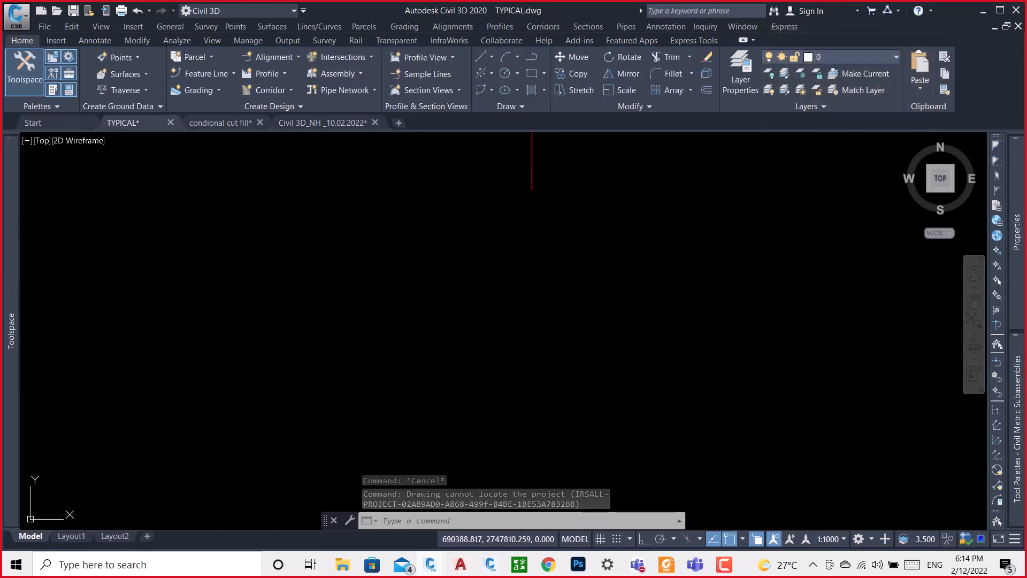
{"action": "key", "text": "ctrl+v"}
{"action": "scroll", "coordinate": [525, 304], "scroll_direction": "down", "scroll_amount": 4}
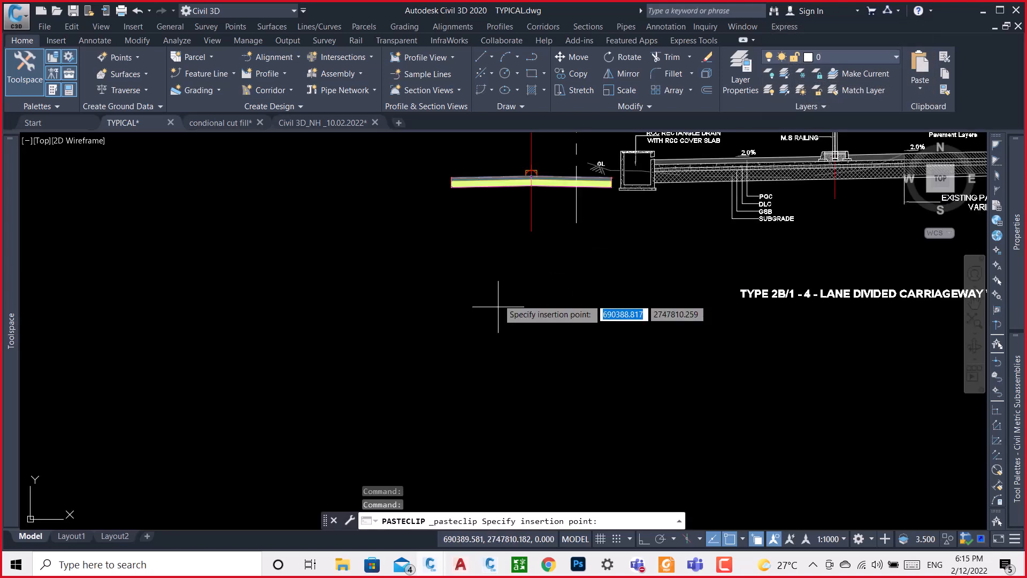
{"action": "scroll", "coordinate": [498, 300], "scroll_direction": "down", "scroll_amount": 2}
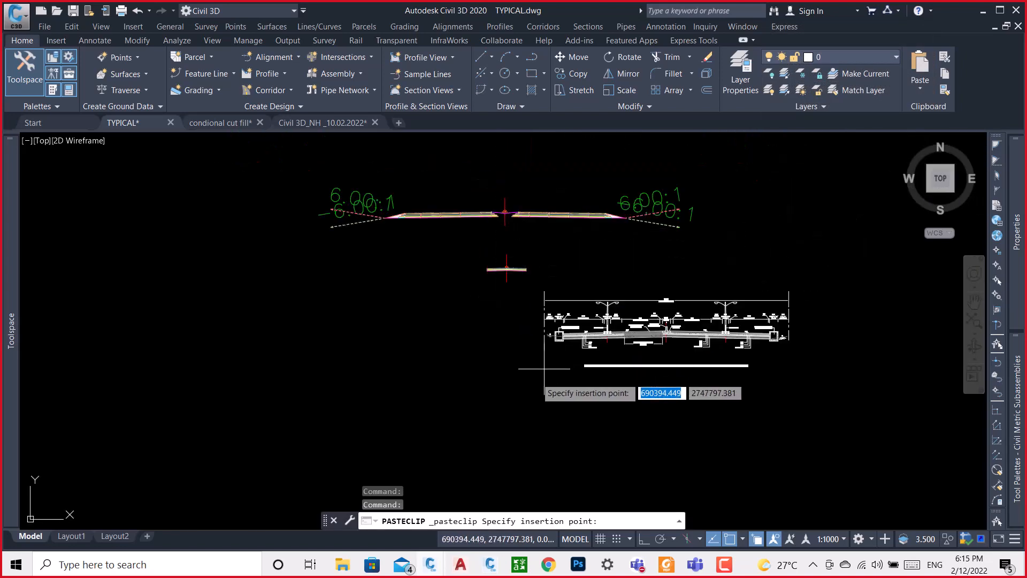
{"action": "left_click", "coordinate": [506, 269]}
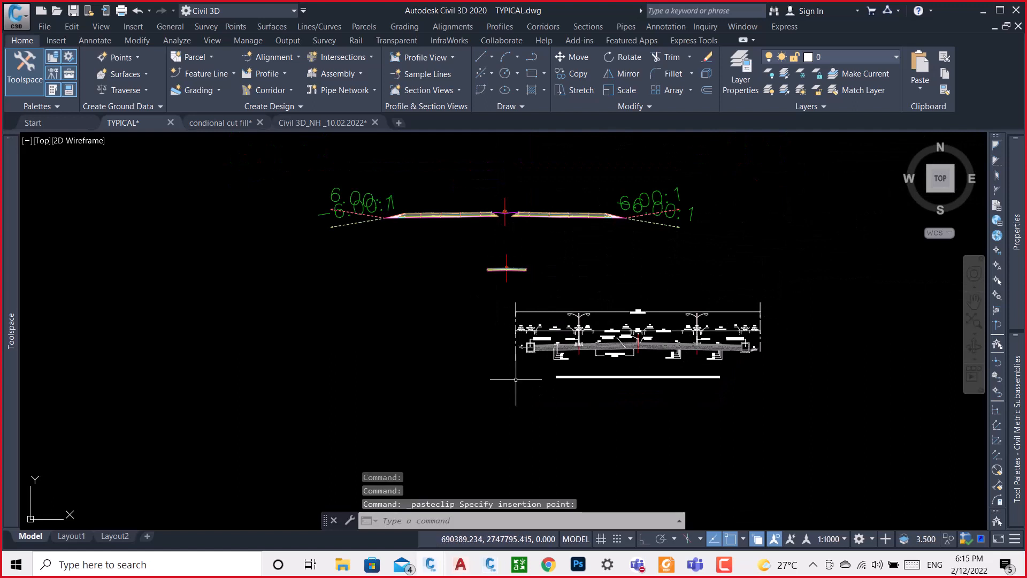
Draw a small circle centered at the top-right corner of the New Jersey crash barrier in the pasted cross section.
{"action": "scroll", "coordinate": [702, 326], "scroll_direction": "up", "scroll_amount": 2}
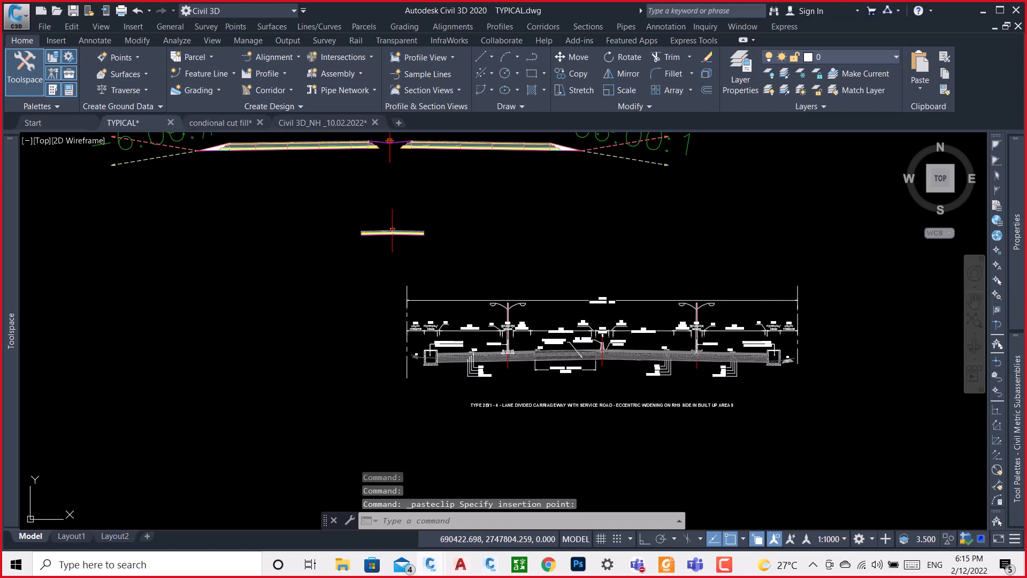
{"action": "type", "text": "z"}
{"action": "key", "text": "Return"}
{"action": "type", "text": "e>: E"}
{"action": "key", "text": "Return"}
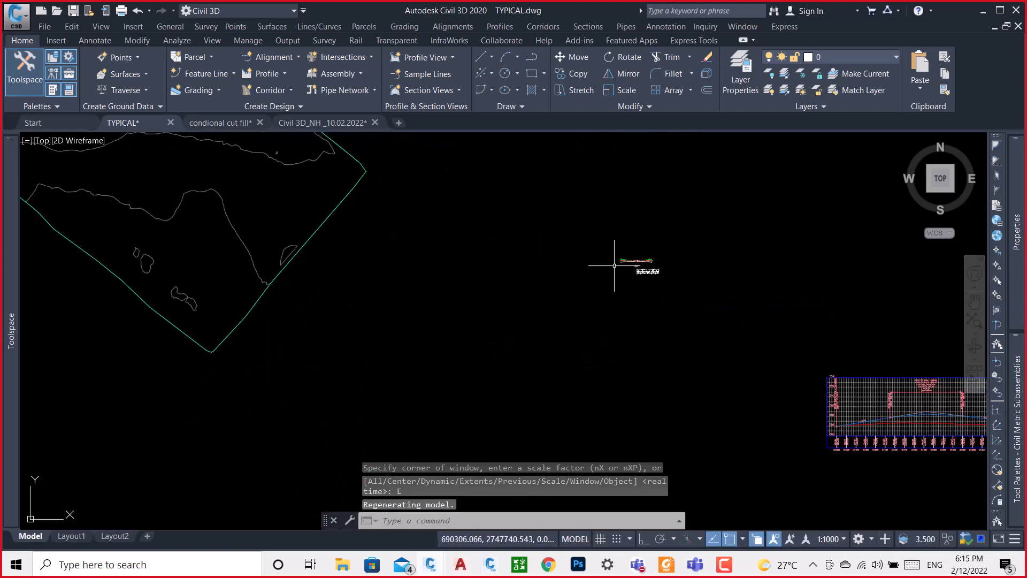
{"action": "scroll", "coordinate": [614, 265], "scroll_direction": "up", "scroll_amount": 12}
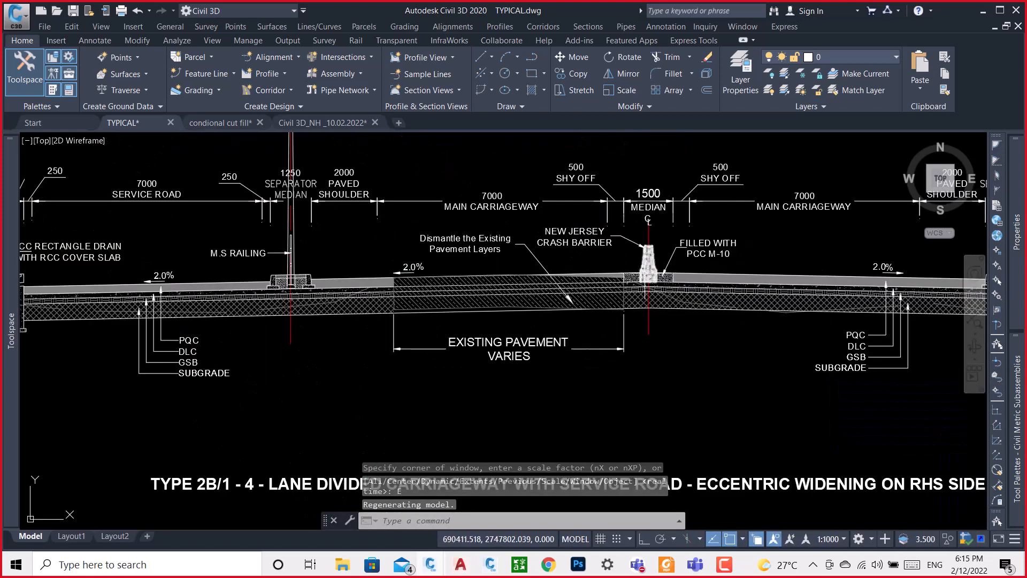
{"action": "scroll", "coordinate": [651, 273], "scroll_direction": "up", "scroll_amount": 6}
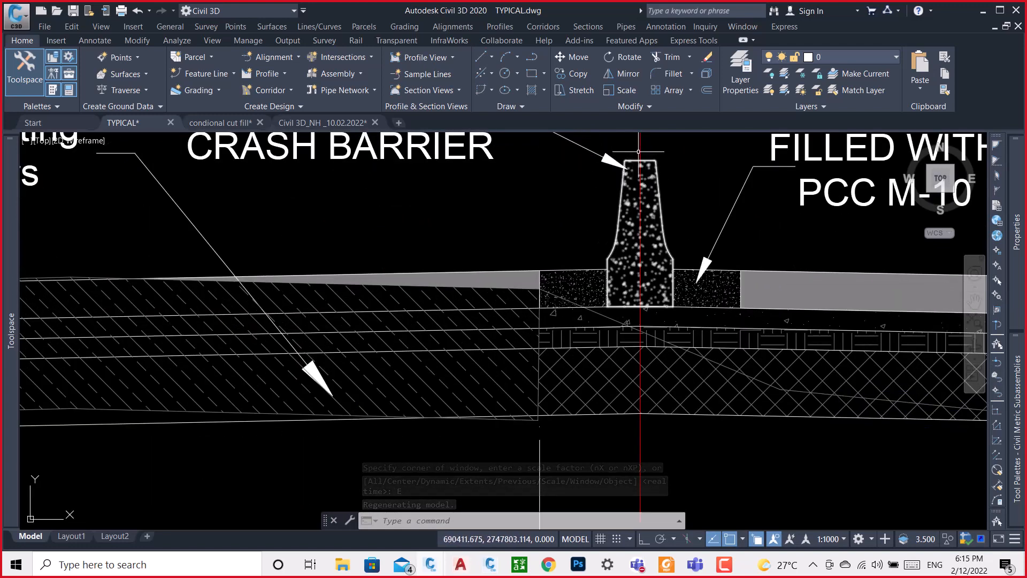
{"action": "scroll", "coordinate": [654, 157], "scroll_direction": "up", "scroll_amount": 4}
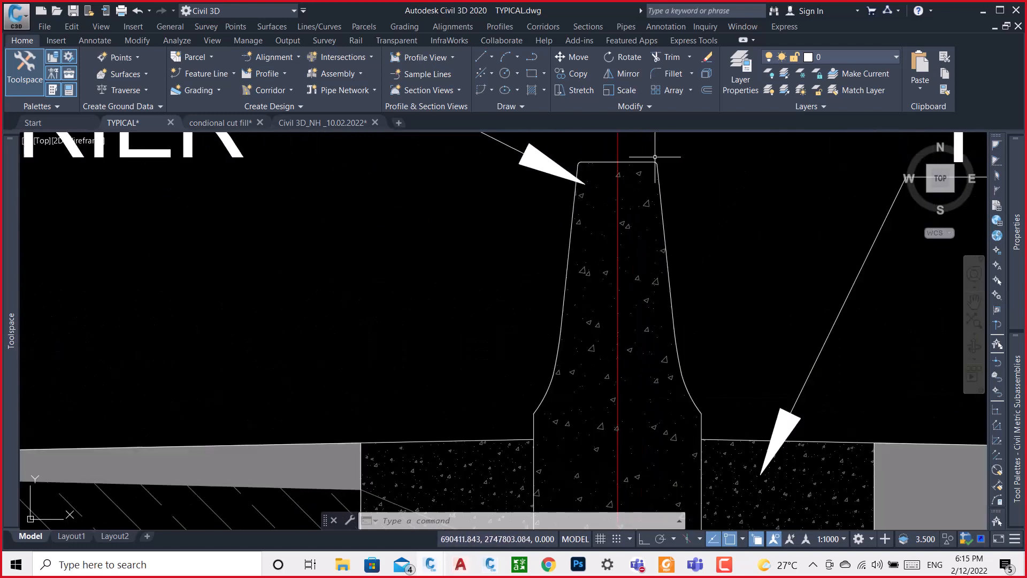
{"action": "key", "text": "Return"}
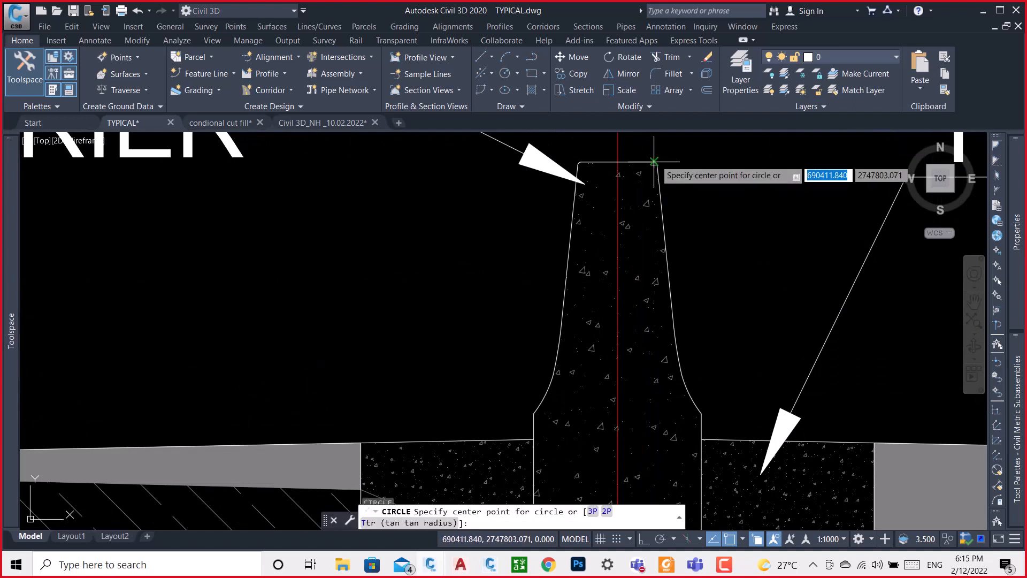
{"action": "left_click", "coordinate": [656, 161]}
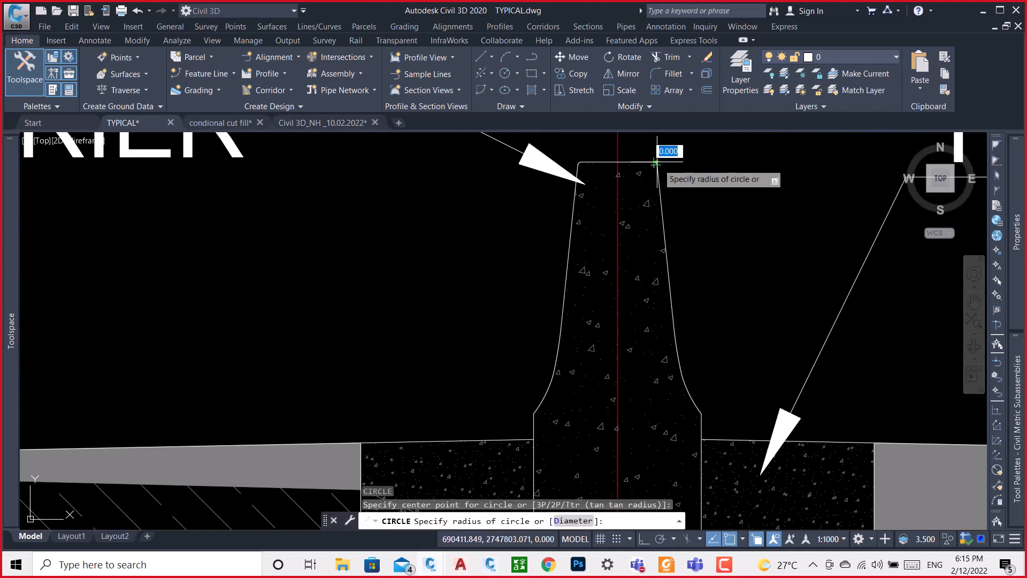
{"action": "scroll", "coordinate": [656, 159], "scroll_direction": "up", "scroll_amount": 4}
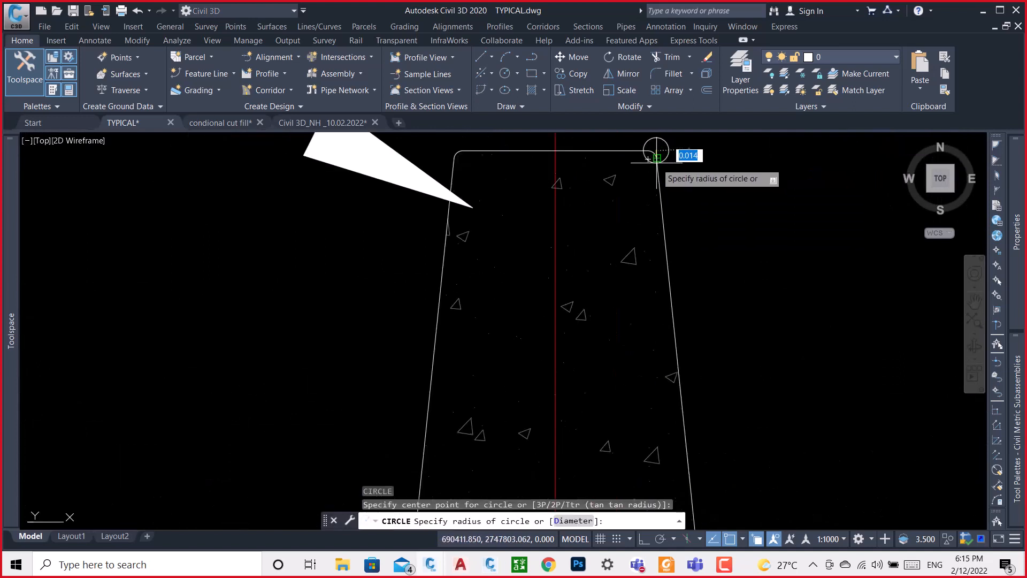
{"action": "left_click", "coordinate": [658, 159]}
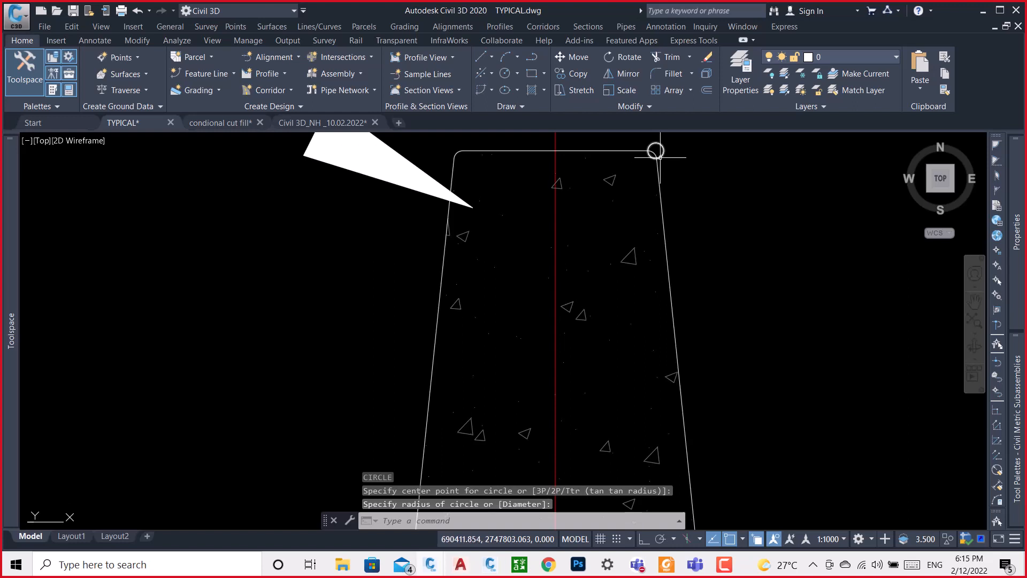
Copy the small marker circle from the crash barrier's top-right corner to its top-left corner, using the circle's center as base point.
{"action": "left_click", "coordinate": [659, 157]}
{"action": "type", "text": "c"}
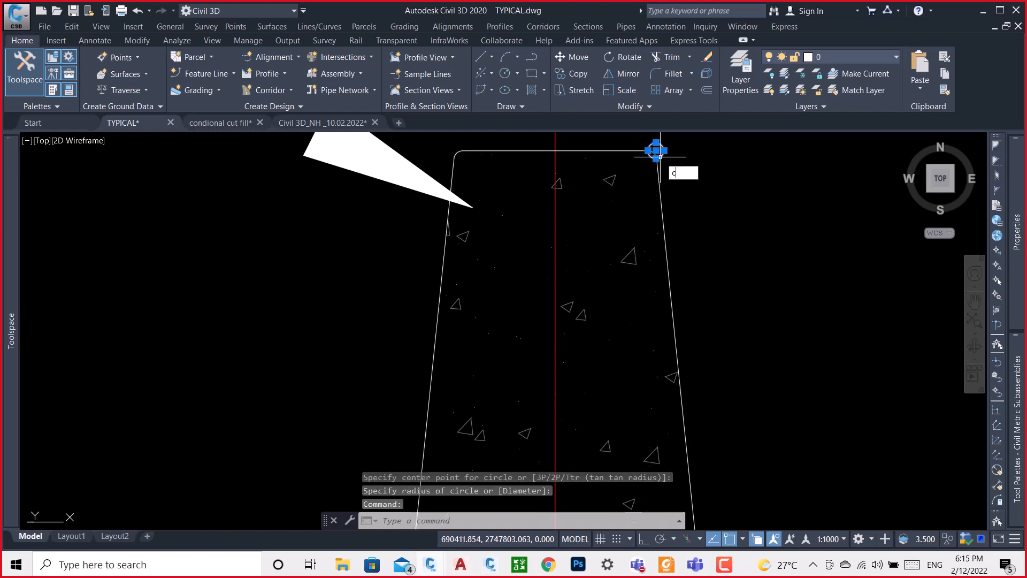
{"action": "type", "text": "o"}
{"action": "key", "text": "Return"}
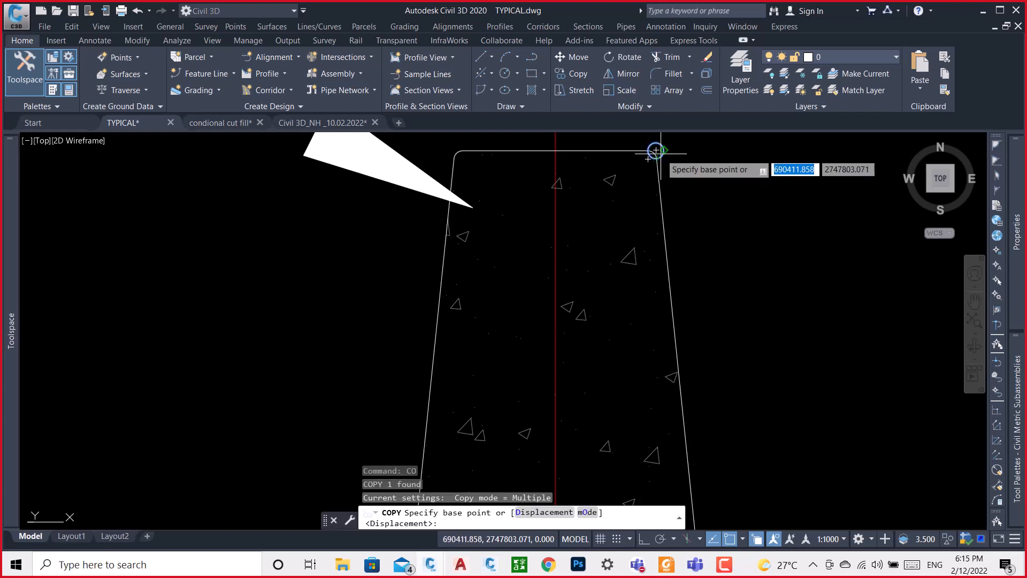
{"action": "left_click", "coordinate": [656, 151]}
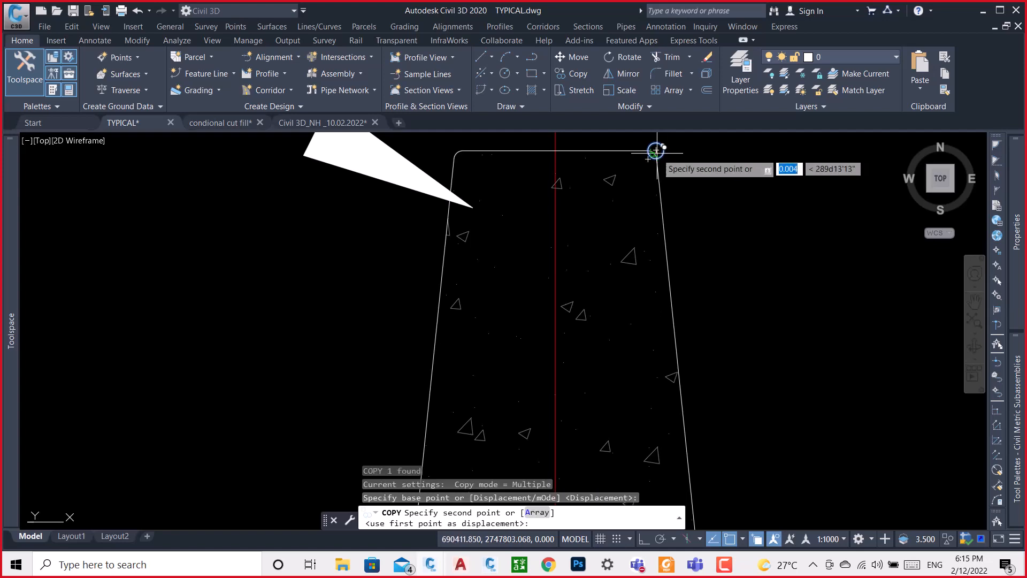
{"action": "left_click", "coordinate": [457, 155]}
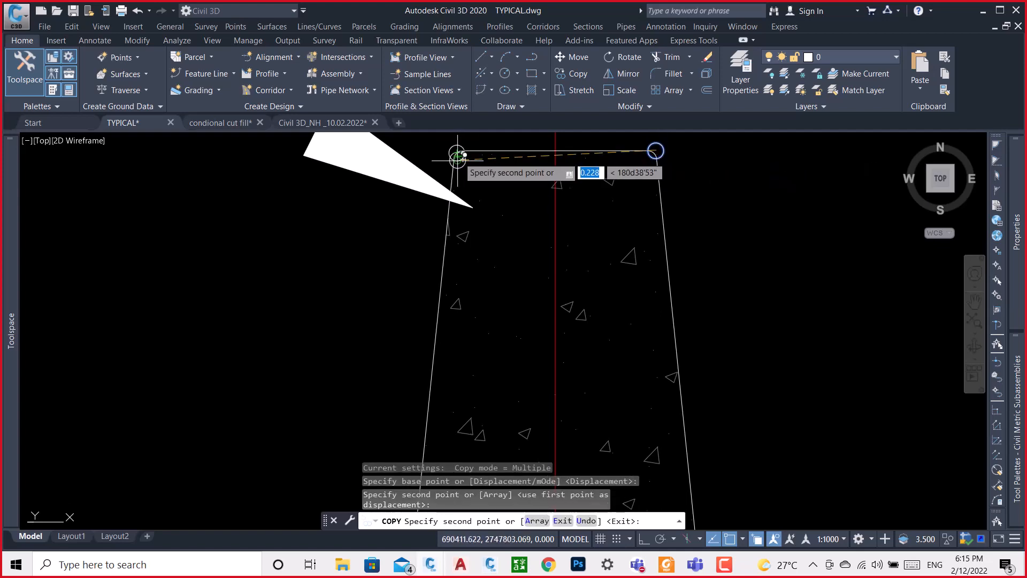
Place further copies of the marker circle at both bottom corners of the barrier and where each curved side meets its vertical base.
{"action": "scroll", "coordinate": [457, 156], "scroll_direction": "down", "scroll_amount": 5}
{"action": "scroll", "coordinate": [583, 305], "scroll_direction": "up", "scroll_amount": 5}
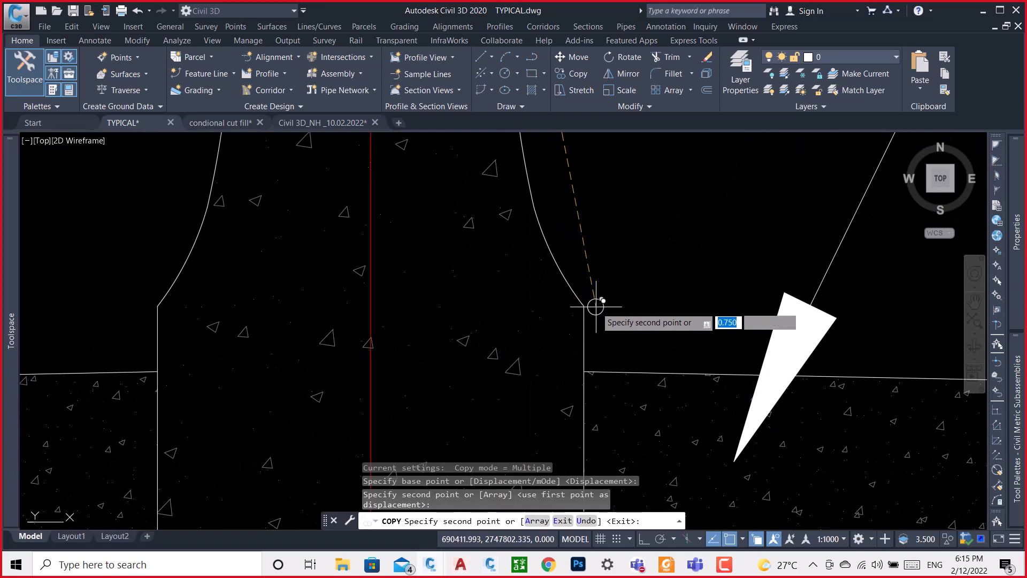
{"action": "left_click", "coordinate": [584, 306]}
{"action": "scroll", "coordinate": [623, 224], "scroll_direction": "down", "scroll_amount": 3}
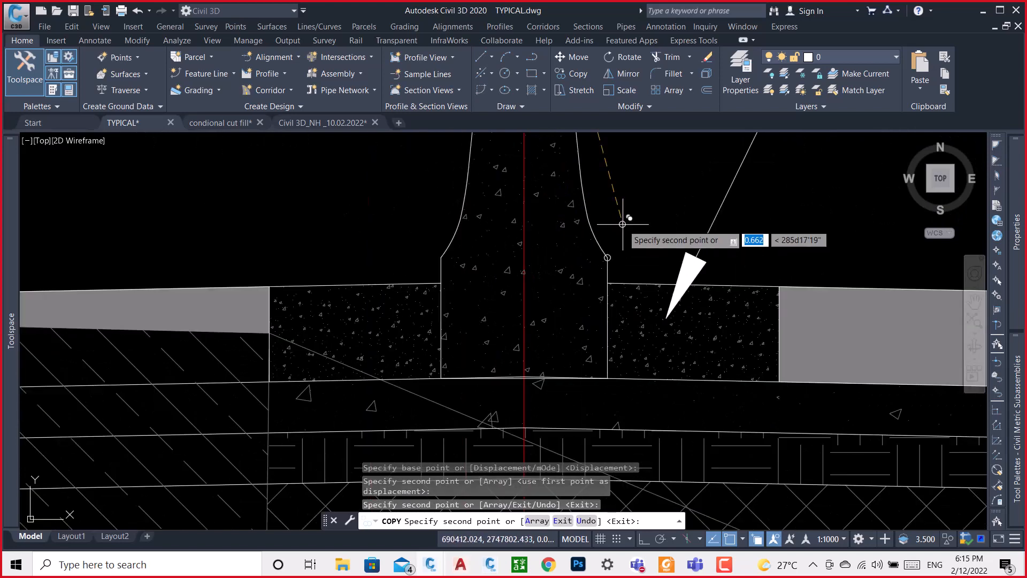
{"action": "left_click", "coordinate": [607, 378]}
{"action": "scroll", "coordinate": [437, 376], "scroll_direction": "up", "scroll_amount": 4}
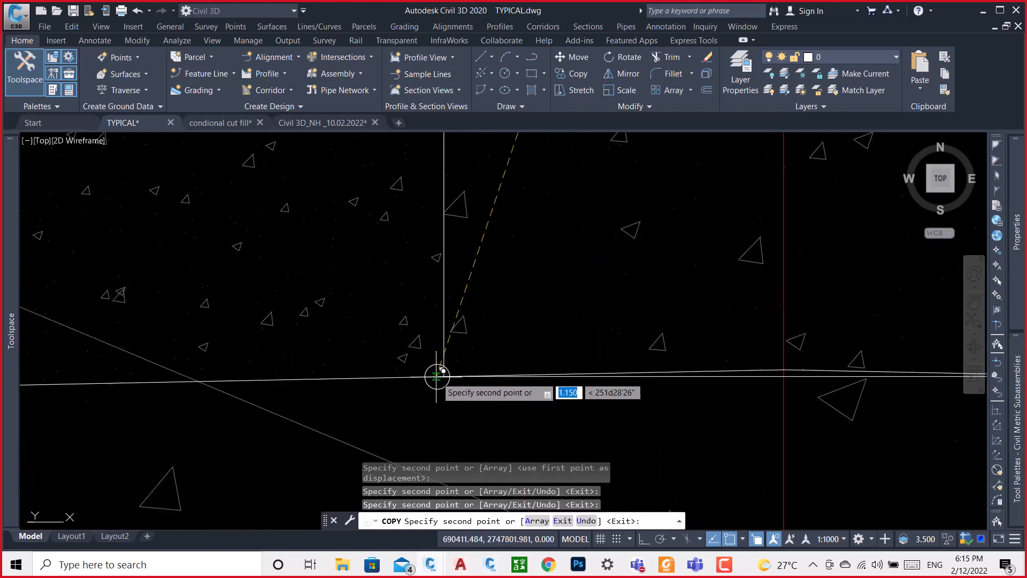
{"action": "left_click", "coordinate": [445, 375]}
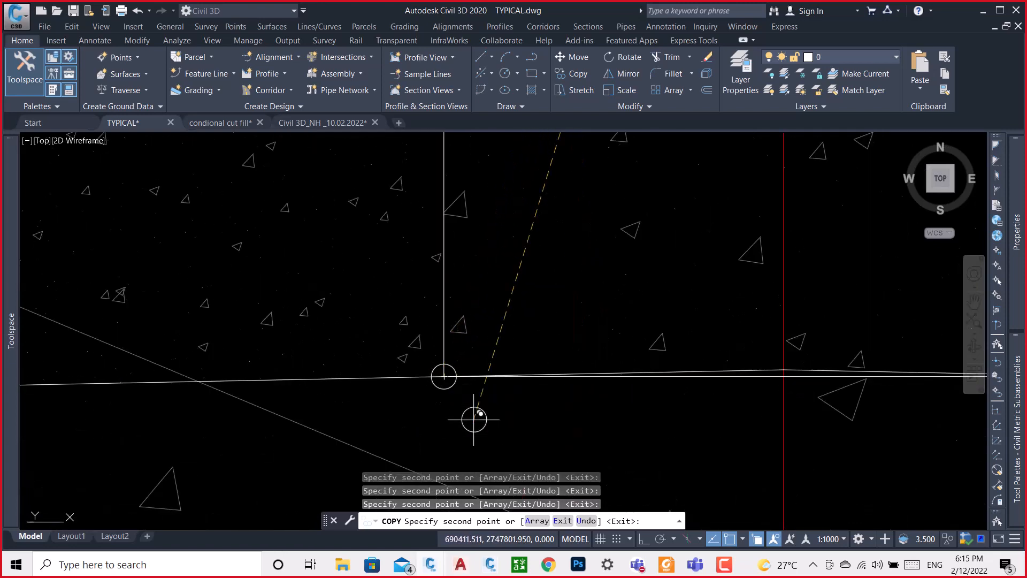
{"action": "scroll", "coordinate": [474, 419], "scroll_direction": "down", "scroll_amount": 4}
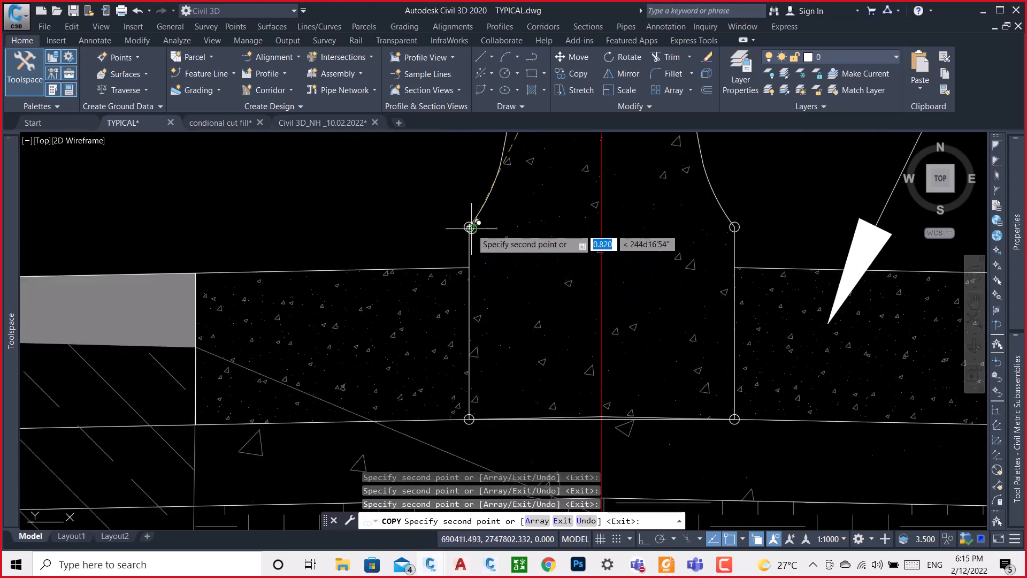
{"action": "scroll", "coordinate": [471, 227], "scroll_direction": "down", "scroll_amount": 3}
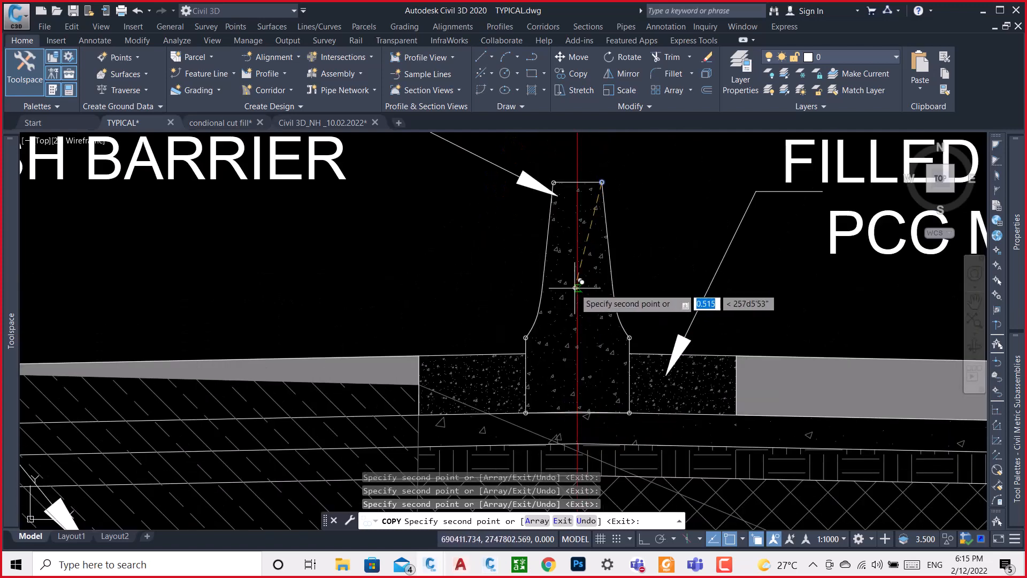
{"action": "key", "text": "Escape"}
Explode the New Jersey crash barrier block into its individual objects.
{"action": "scroll", "coordinate": [599, 206], "scroll_direction": "up", "scroll_amount": 4}
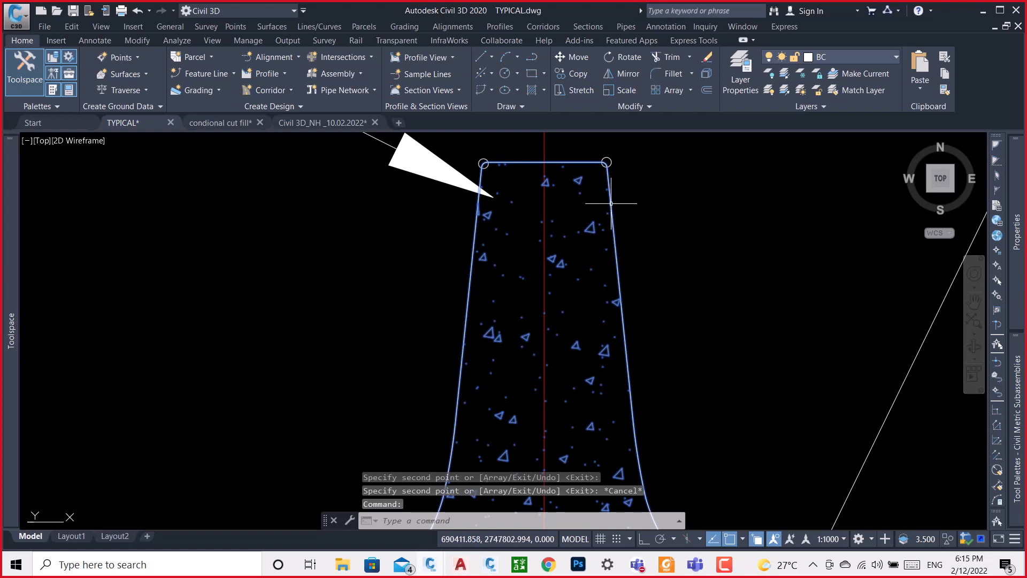
{"action": "left_click", "coordinate": [591, 222]}
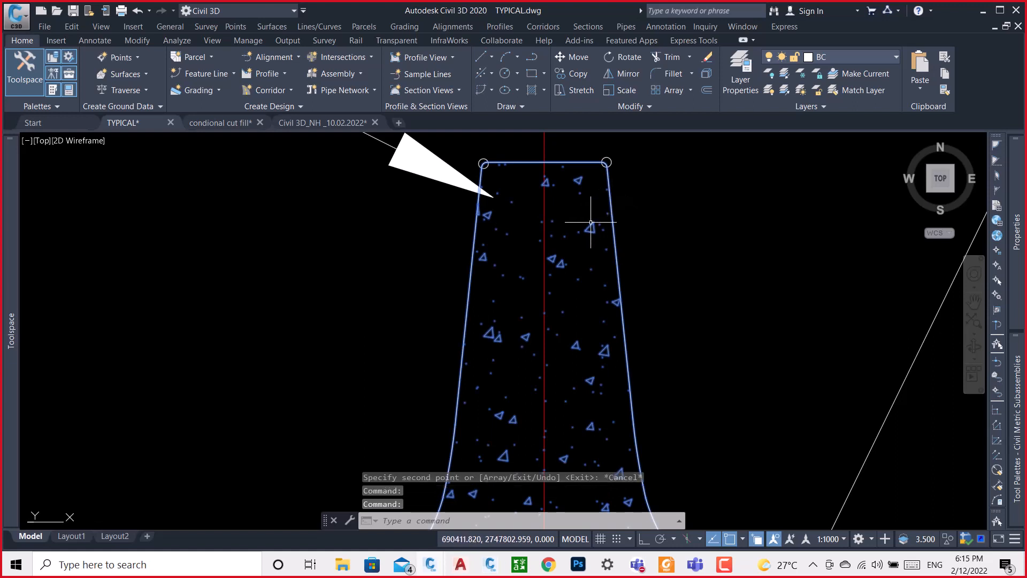
{"action": "key", "text": "Escape"}
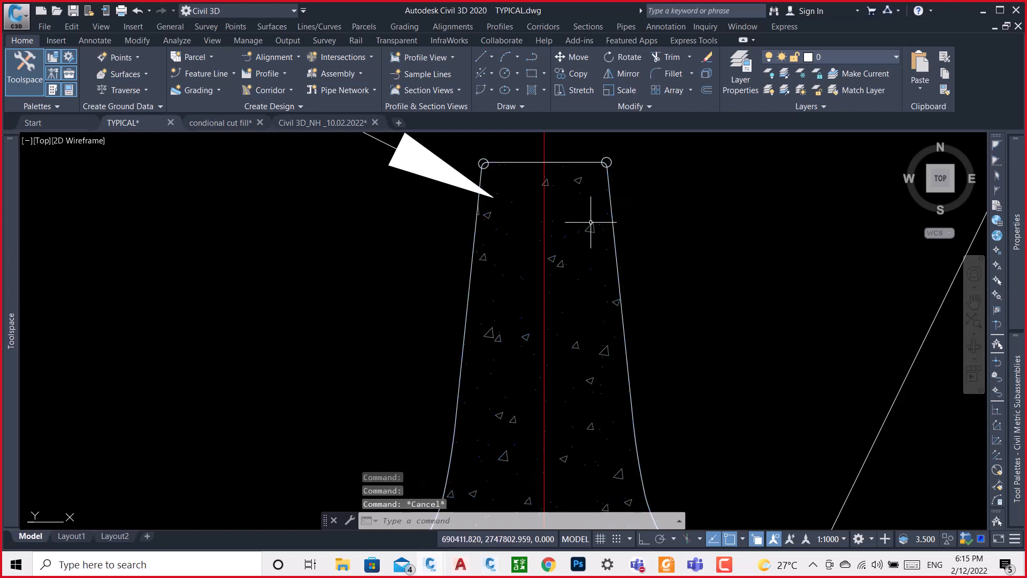
{"action": "left_click", "coordinate": [611, 181]}
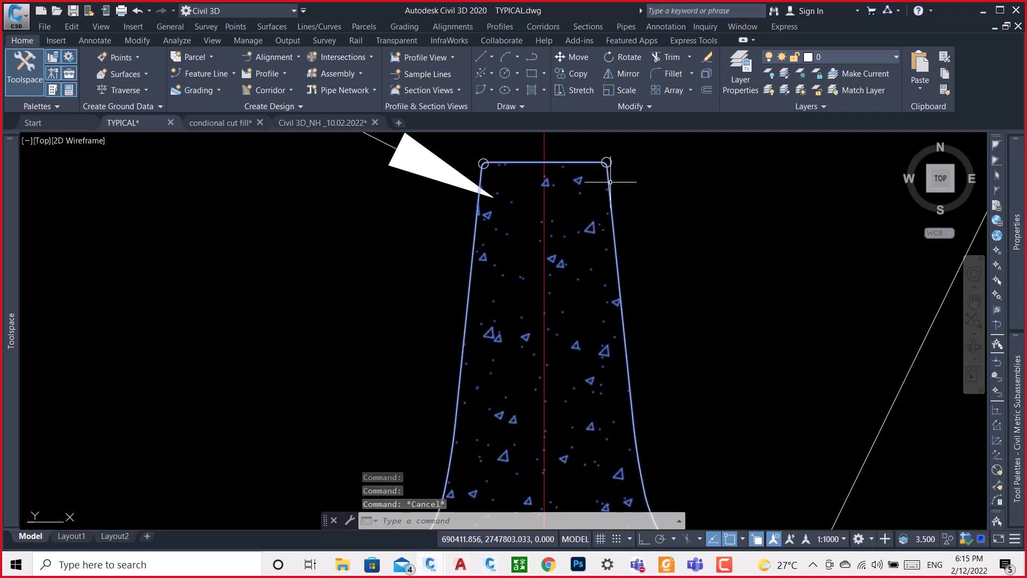
{"action": "mouse_move", "coordinate": [1020, 214]}
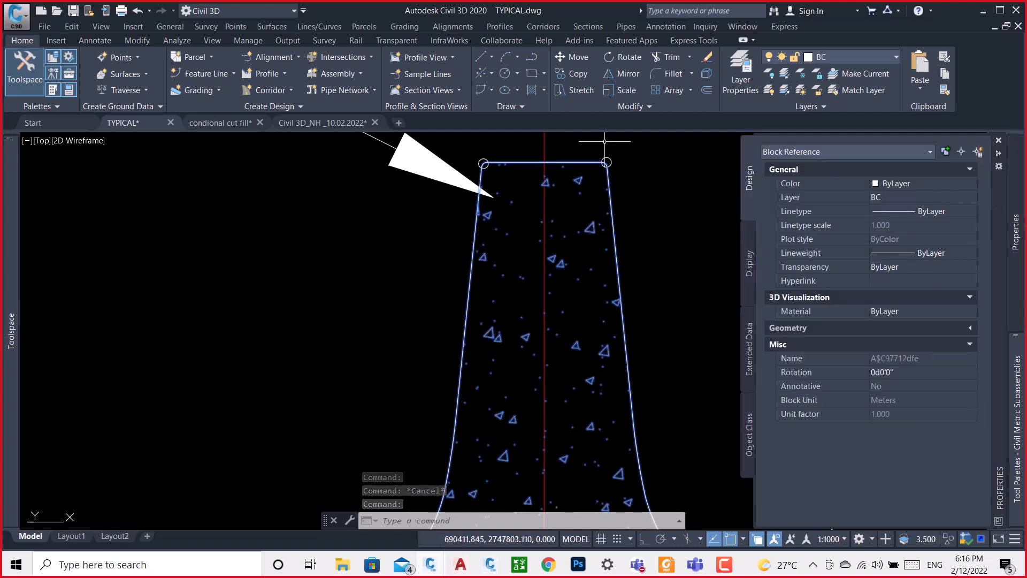
{"action": "type", "text": "X"}
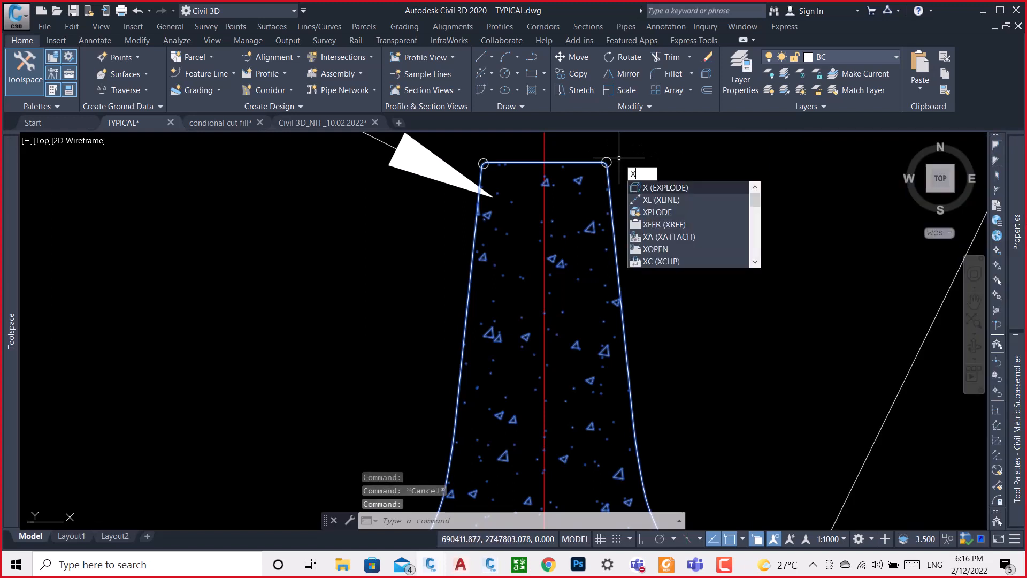
{"action": "left_click", "coordinate": [659, 190]}
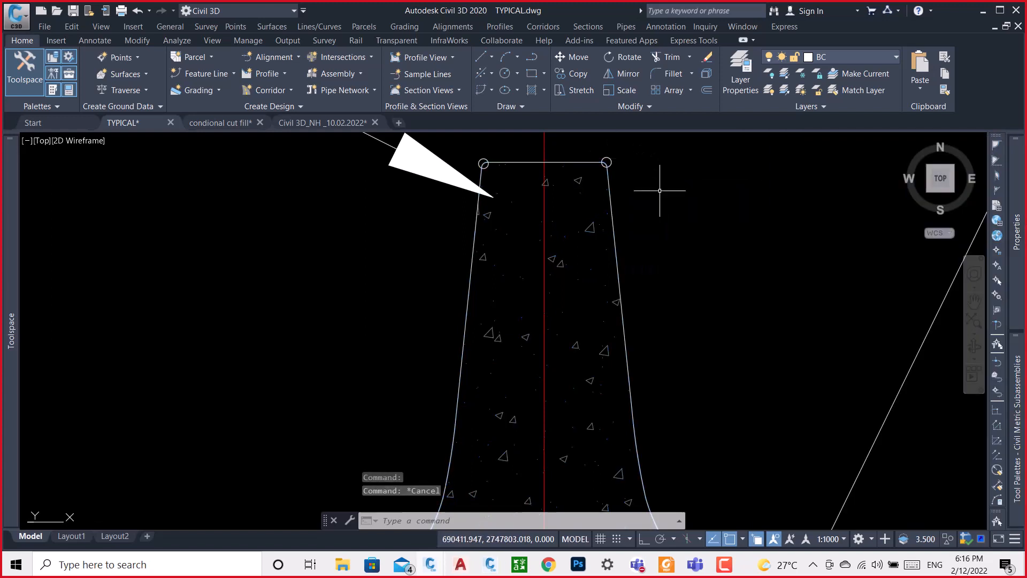
Set the color of the barrier's right sloping line and the curved polyline below it to Blue.
{"action": "left_click", "coordinate": [612, 185]}
{"action": "scroll", "coordinate": [613, 185], "scroll_direction": "down", "scroll_amount": 4}
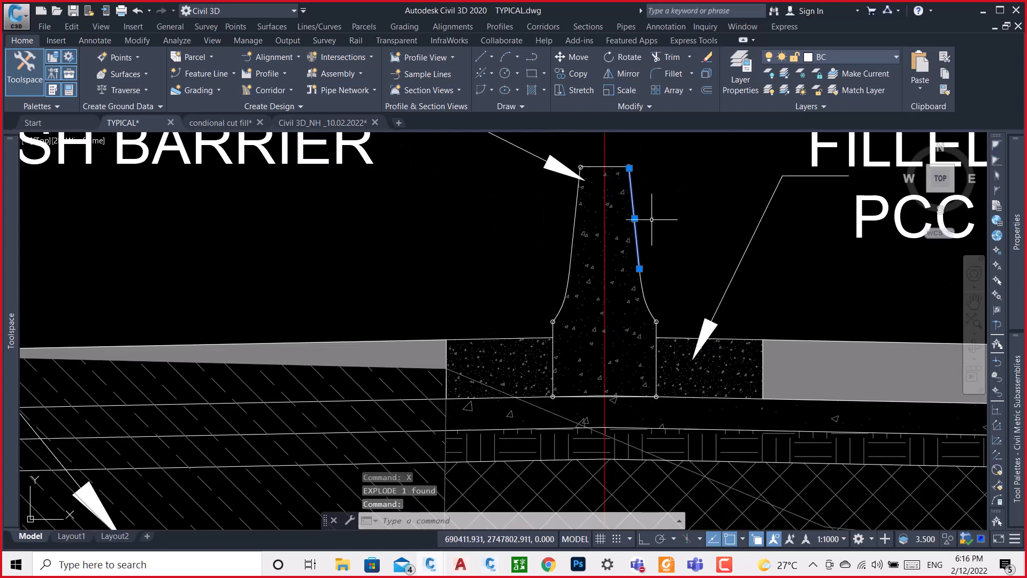
{"action": "scroll", "coordinate": [643, 290], "scroll_direction": "up", "scroll_amount": 5}
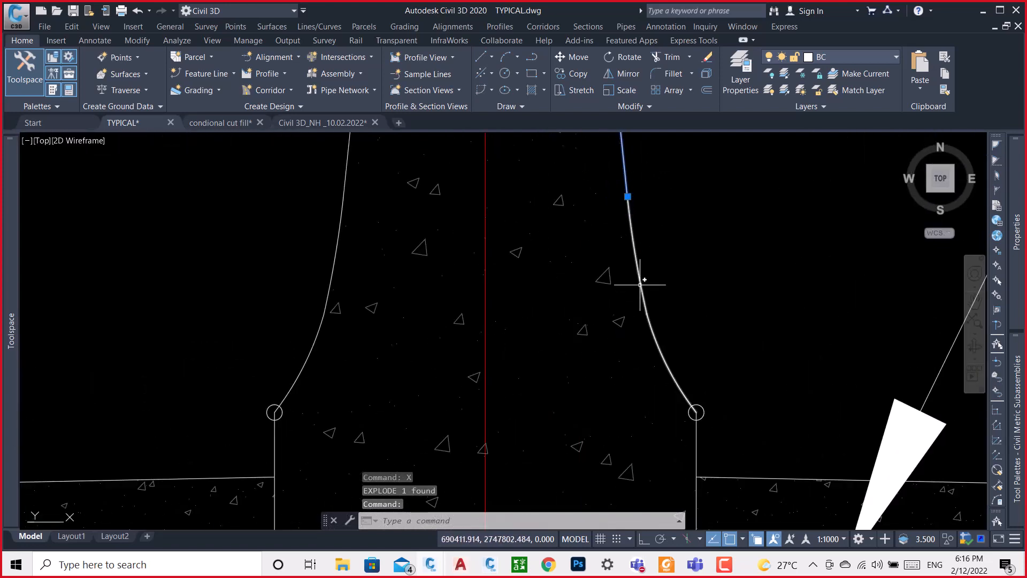
{"action": "left_click", "coordinate": [642, 292]}
{"action": "mouse_move", "coordinate": [1021, 230]}
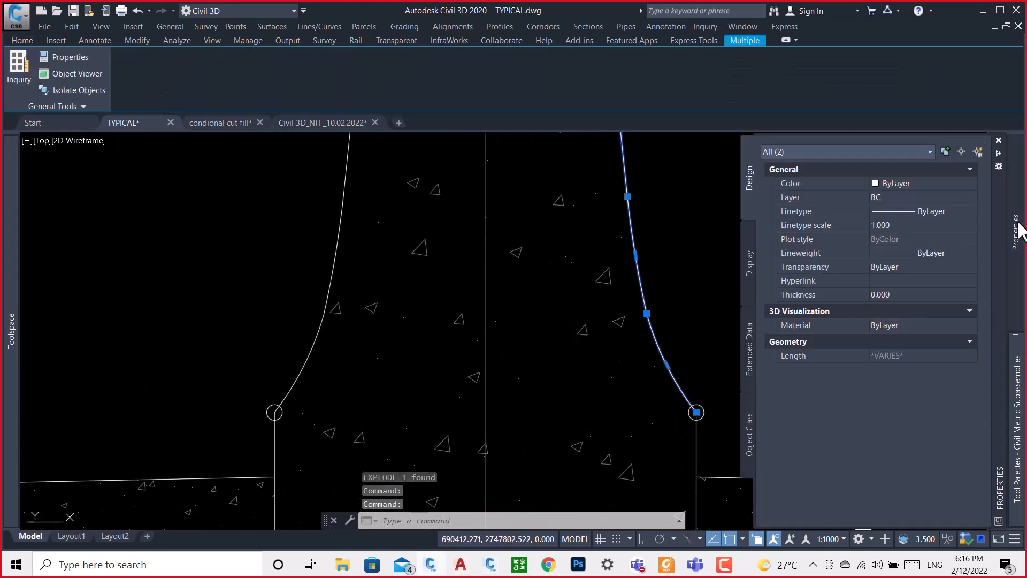
{"action": "left_click", "coordinate": [940, 183]}
{"action": "left_click", "coordinate": [939, 183]}
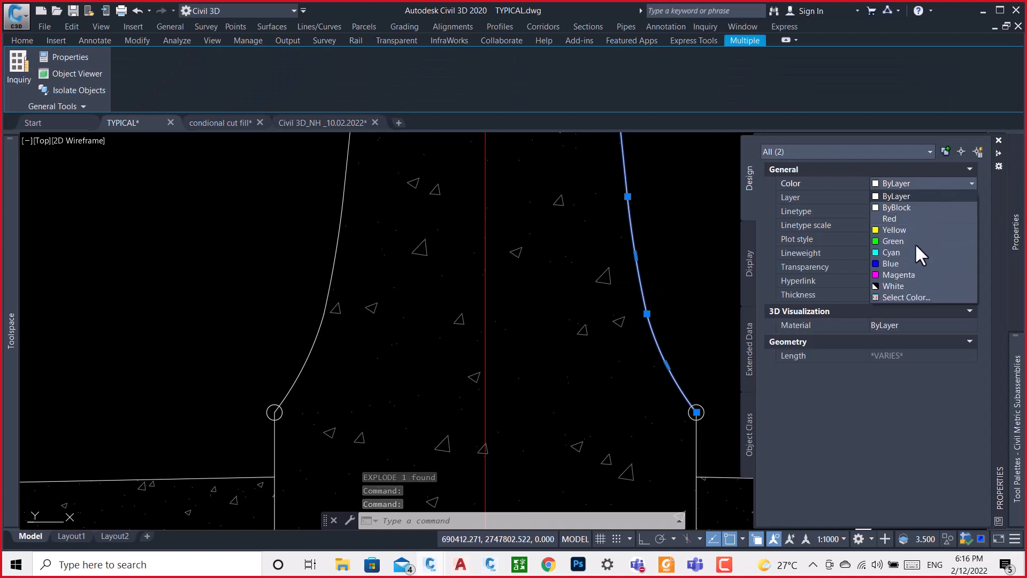
{"action": "left_click", "coordinate": [894, 262]}
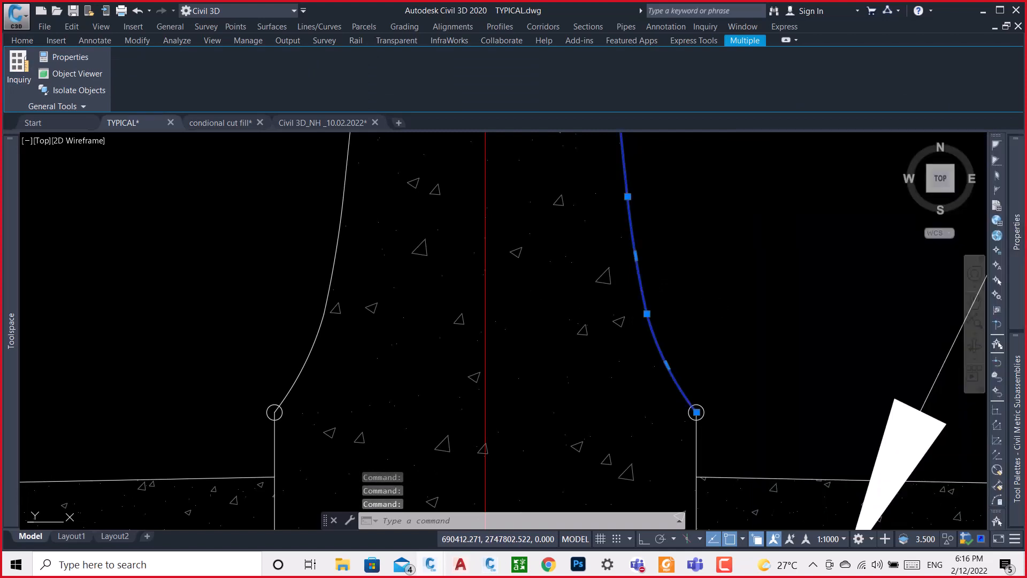
{"action": "key", "text": "Escape"}
Set the color of the barrier's top edge and both rounded top corner arcs to Blue.
{"action": "scroll", "coordinate": [742, 343], "scroll_direction": "down", "scroll_amount": 2}
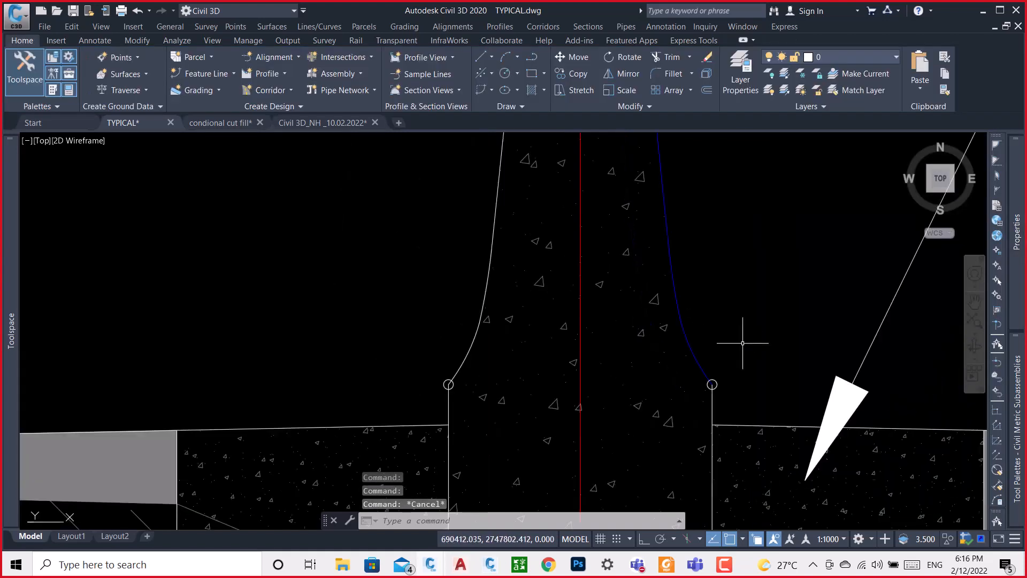
{"action": "scroll", "coordinate": [742, 343], "scroll_direction": "down", "scroll_amount": 5}
{"action": "scroll", "coordinate": [693, 191], "scroll_direction": "up", "scroll_amount": 5}
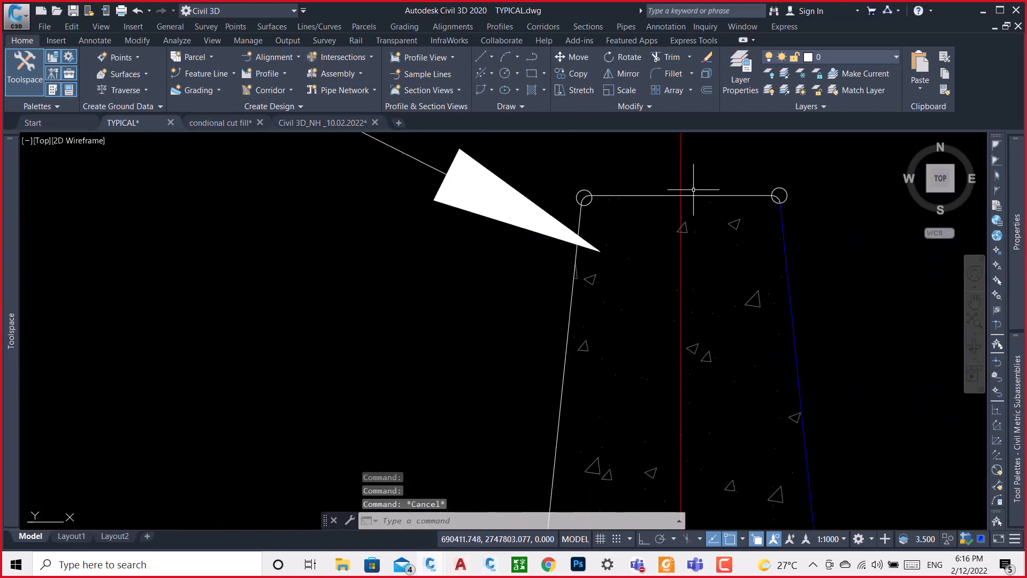
{"action": "left_click", "coordinate": [729, 196]}
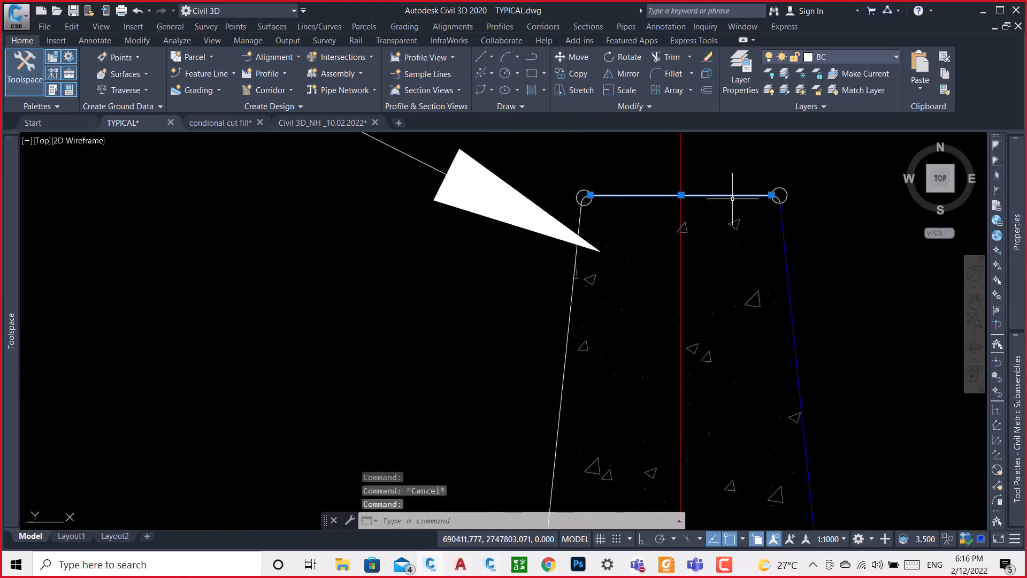
{"action": "scroll", "coordinate": [773, 196], "scroll_direction": "up", "scroll_amount": 4}
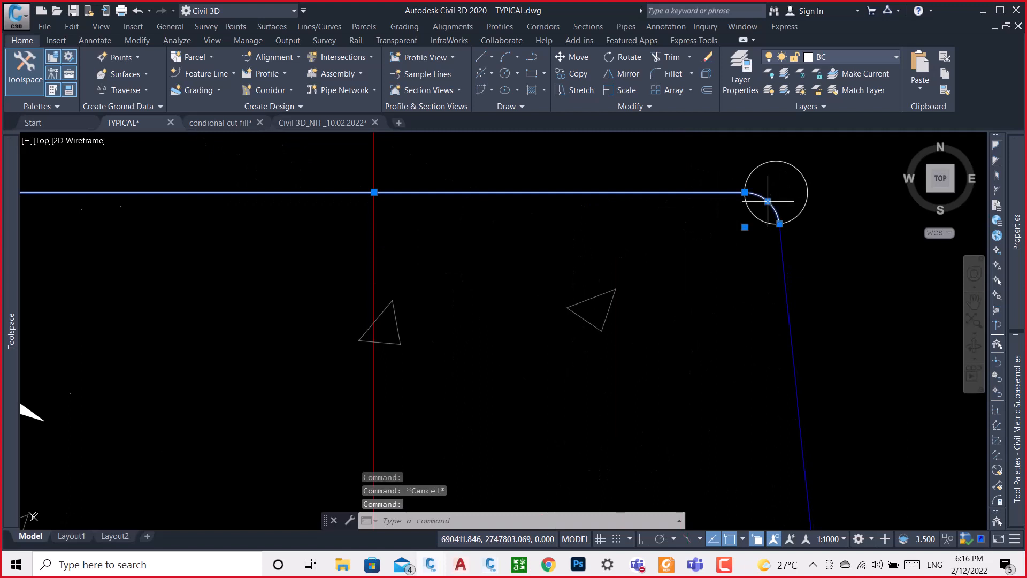
{"action": "scroll", "coordinate": [862, 225], "scroll_direction": "down", "scroll_amount": 4}
{"action": "scroll", "coordinate": [521, 222], "scroll_direction": "up", "scroll_amount": 7}
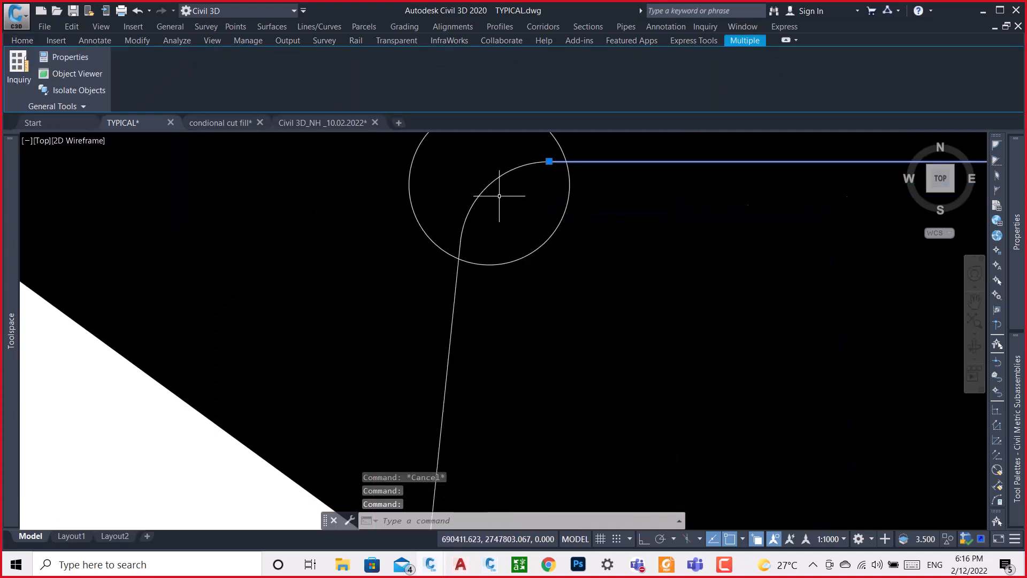
{"action": "left_click", "coordinate": [486, 180]}
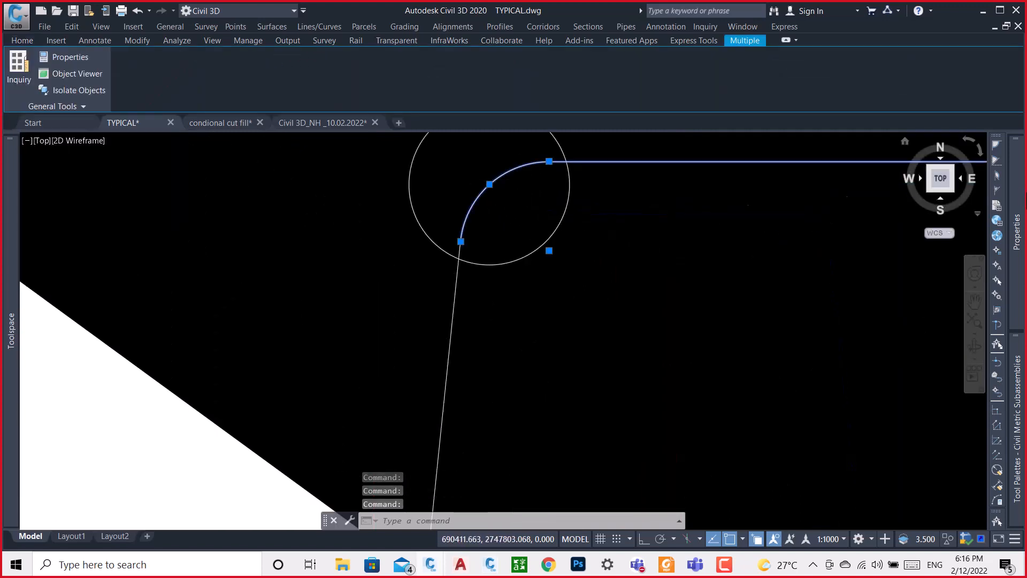
{"action": "mouse_move", "coordinate": [1022, 214]}
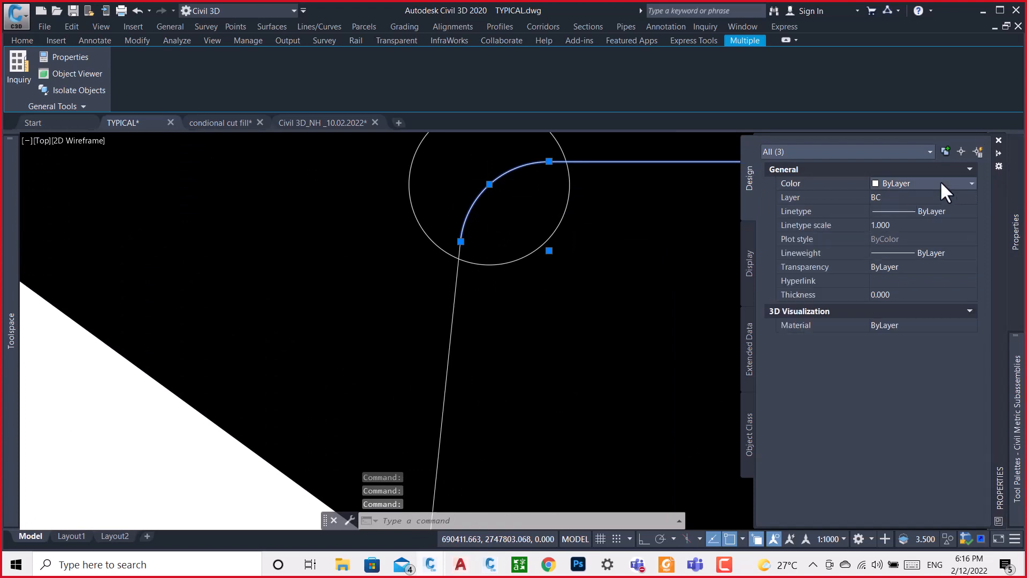
{"action": "left_click", "coordinate": [939, 182]}
{"action": "left_click", "coordinate": [895, 264]}
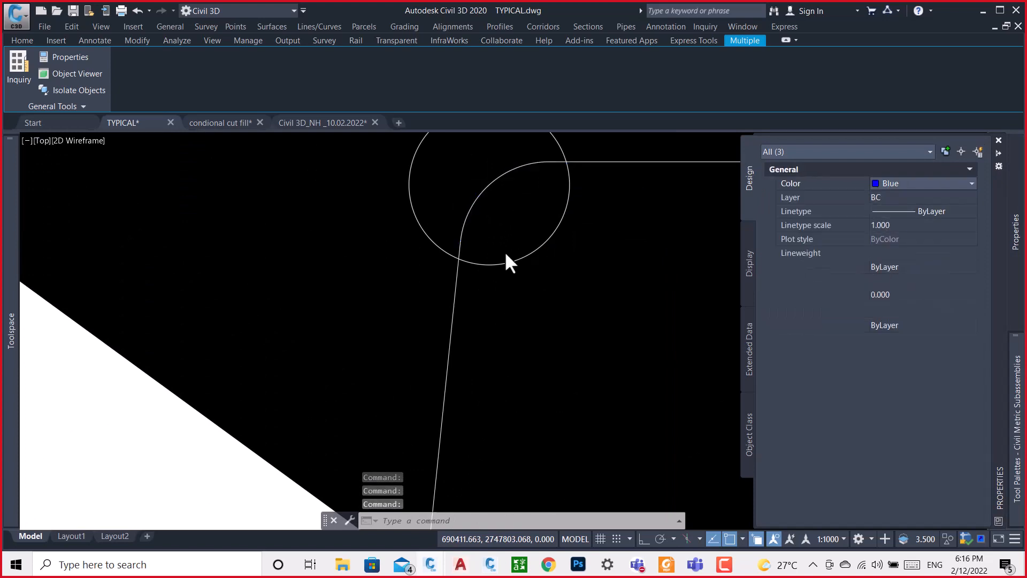
{"action": "key", "text": "Escape"}
Set the color of the barrier's left sloping line, left curved polyline and both vertical base sides to Blue.
{"action": "scroll", "coordinate": [516, 204], "scroll_direction": "down", "scroll_amount": 5}
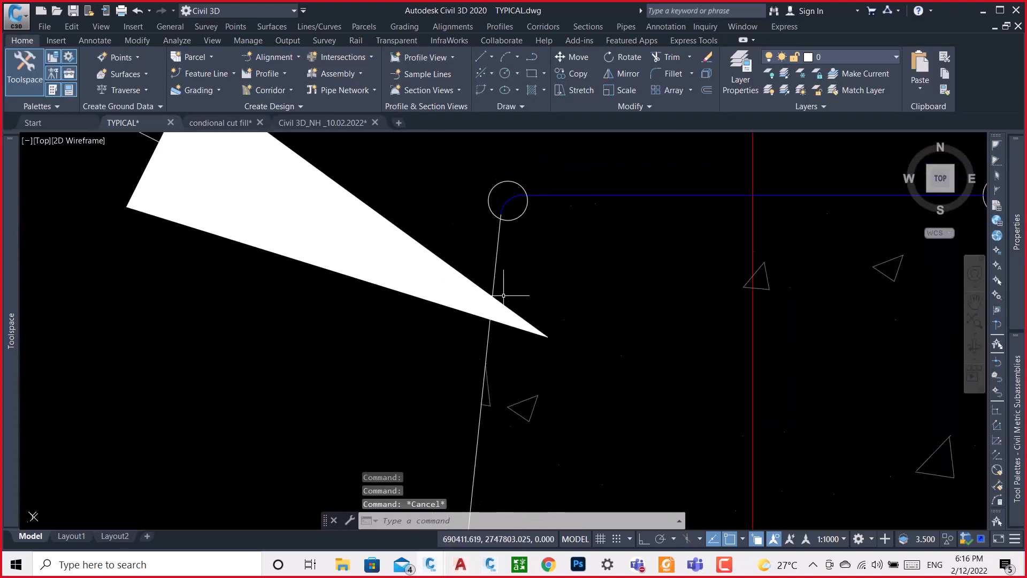
{"action": "scroll", "coordinate": [573, 273], "scroll_direction": "down", "scroll_amount": 5}
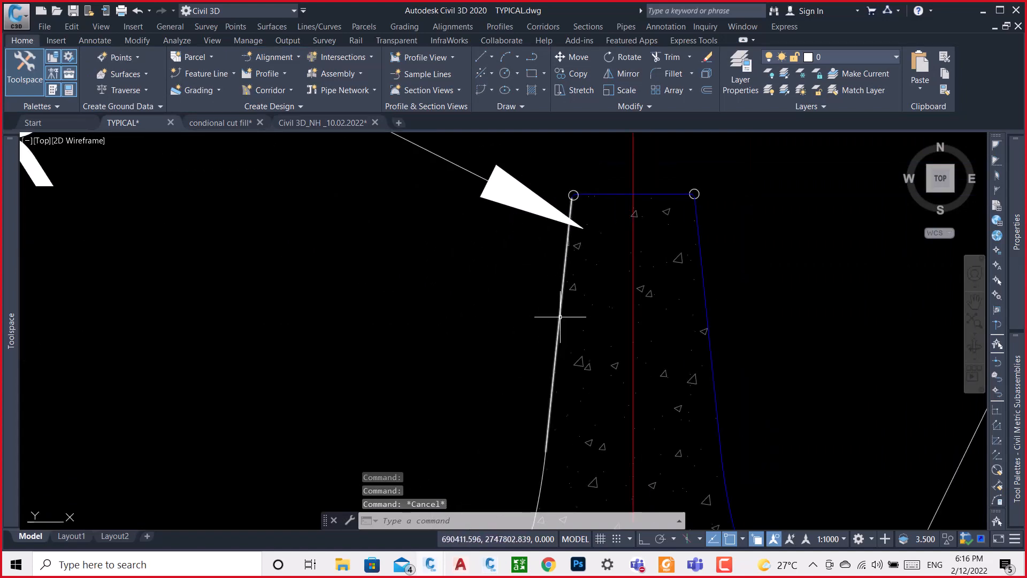
{"action": "left_click", "coordinate": [557, 316]}
{"action": "scroll", "coordinate": [658, 217], "scroll_direction": "down", "scroll_amount": 3}
{"action": "scroll", "coordinate": [623, 323], "scroll_direction": "up", "scroll_amount": 3}
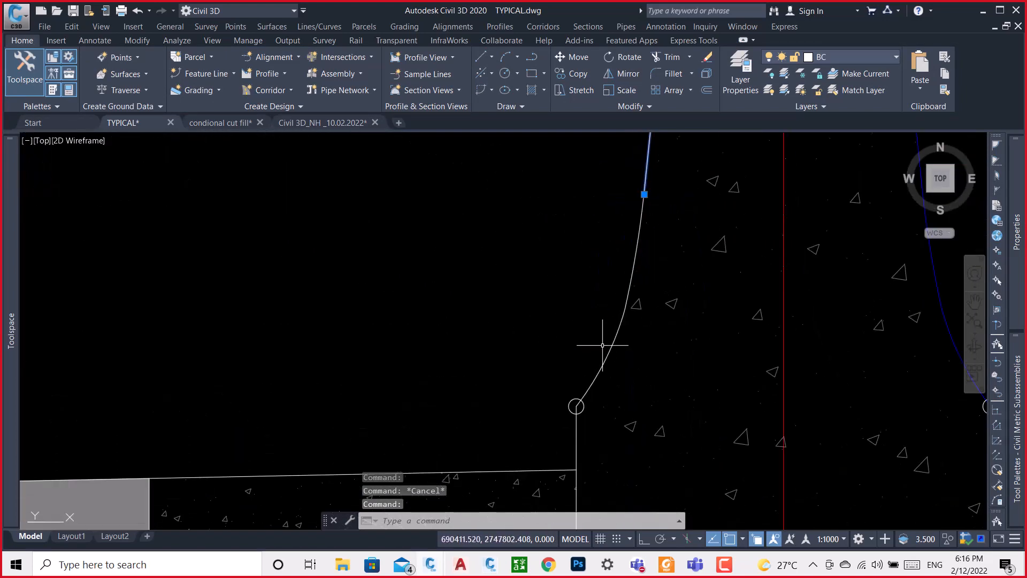
{"action": "left_click", "coordinate": [604, 355]}
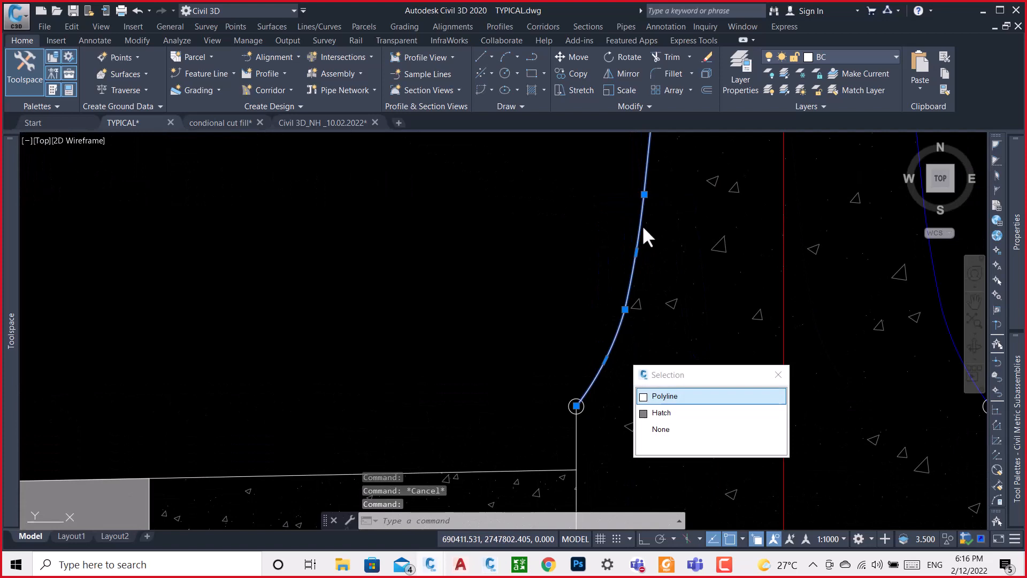
{"action": "double_click", "coordinate": [676, 395]}
{"action": "scroll", "coordinate": [640, 325], "scroll_direction": "down", "scroll_amount": 2}
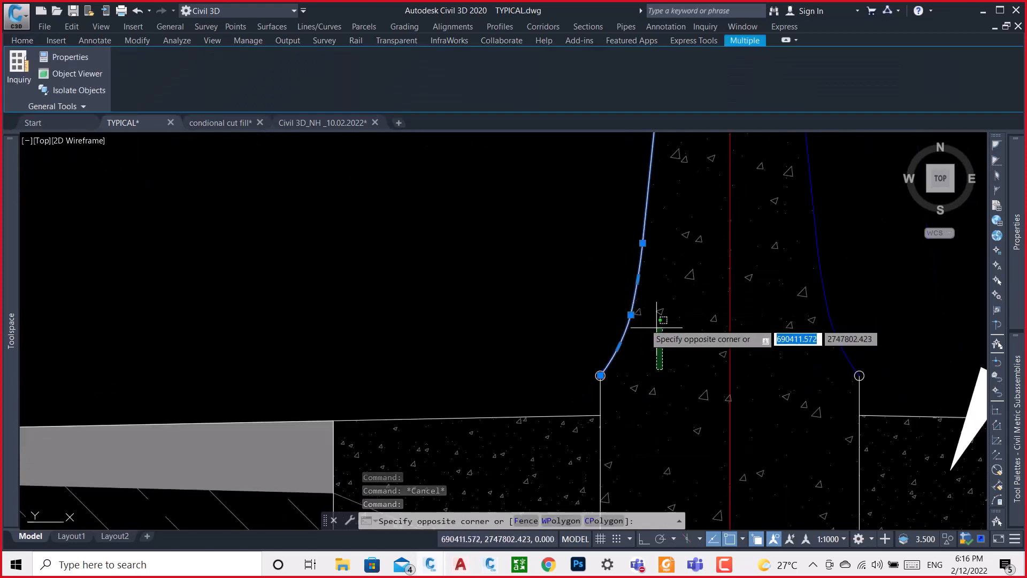
{"action": "left_click", "coordinate": [673, 353]}
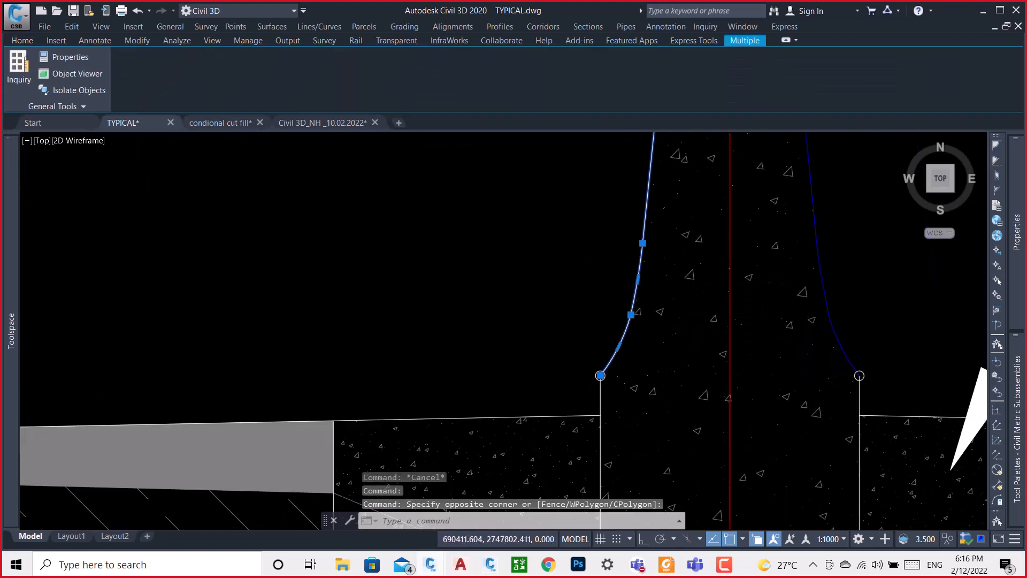
{"action": "scroll", "coordinate": [665, 337], "scroll_direction": "down", "scroll_amount": 3}
{"action": "scroll", "coordinate": [663, 342], "scroll_direction": "up", "scroll_amount": 2}
{"action": "scroll", "coordinate": [640, 373], "scroll_direction": "up", "scroll_amount": 2}
{"action": "left_click", "coordinate": [633, 369]}
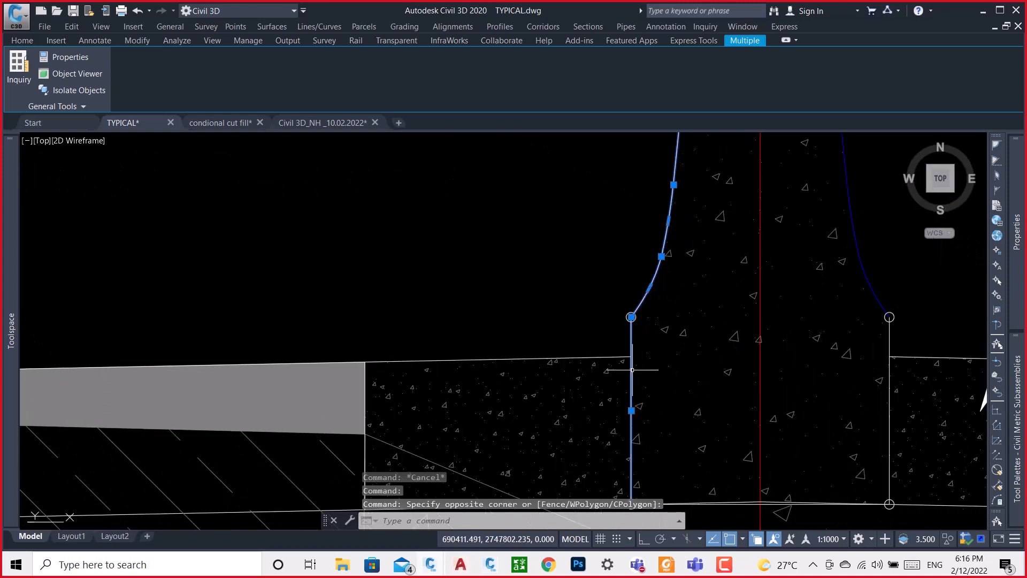
{"action": "left_click", "coordinate": [675, 419]}
{"action": "scroll", "coordinate": [658, 287], "scroll_direction": "down", "scroll_amount": 2}
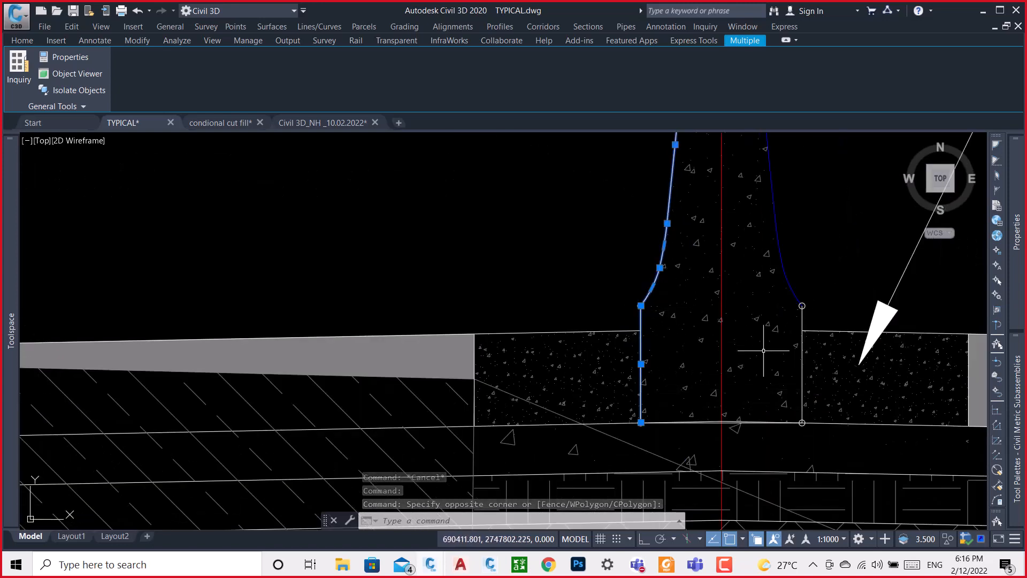
{"action": "scroll", "coordinate": [801, 325], "scroll_direction": "up", "scroll_amount": 5}
{"action": "left_click", "coordinate": [805, 317]}
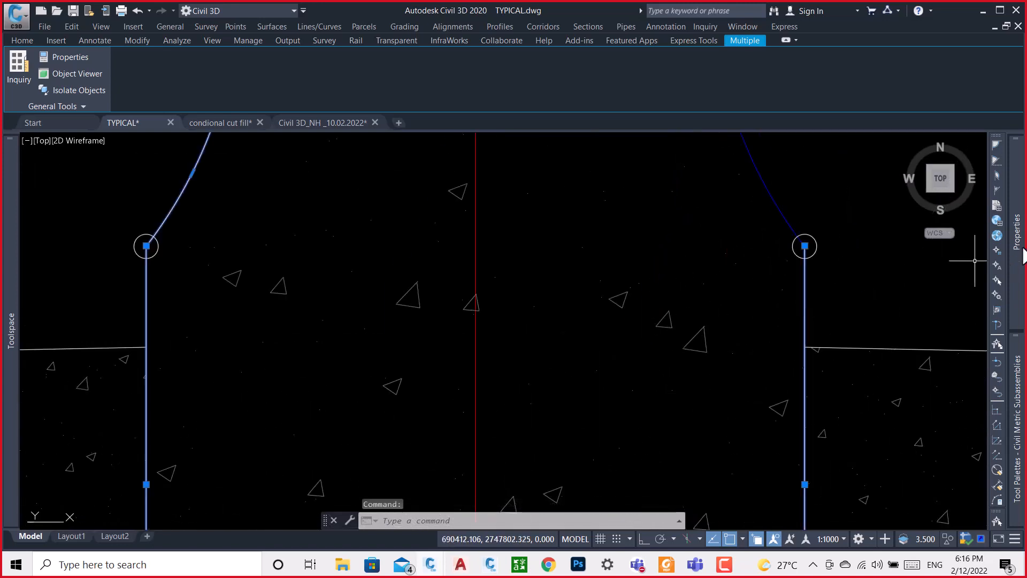
{"action": "mouse_move", "coordinate": [1007, 238]}
{"action": "left_click", "coordinate": [938, 185]}
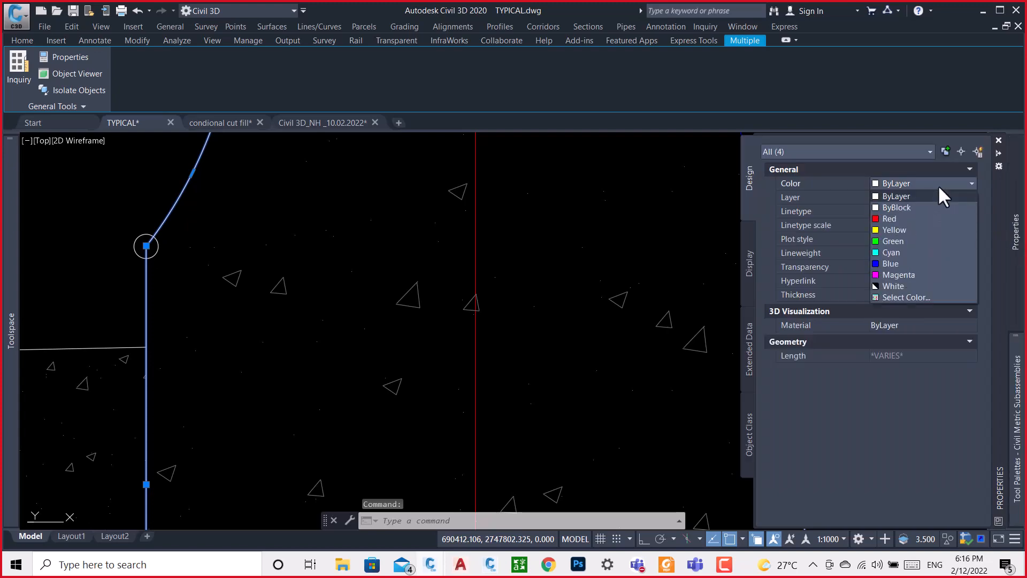
{"action": "left_click", "coordinate": [888, 262]}
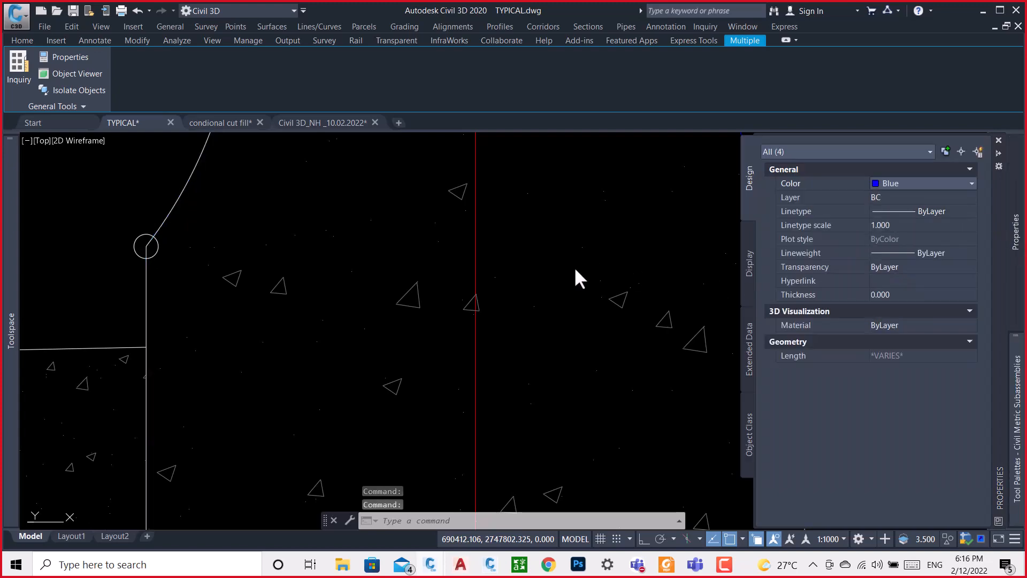
{"action": "key", "text": "Escape"}
{"action": "scroll", "coordinate": [630, 279], "scroll_direction": "down", "scroll_amount": 4}
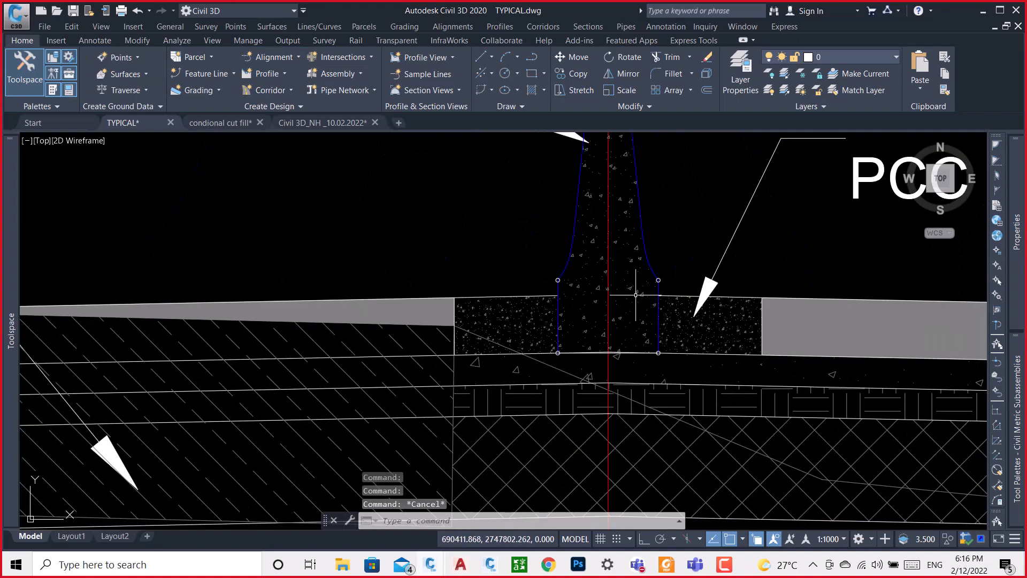
{"action": "scroll", "coordinate": [655, 270], "scroll_direction": "down", "scroll_amount": 1}
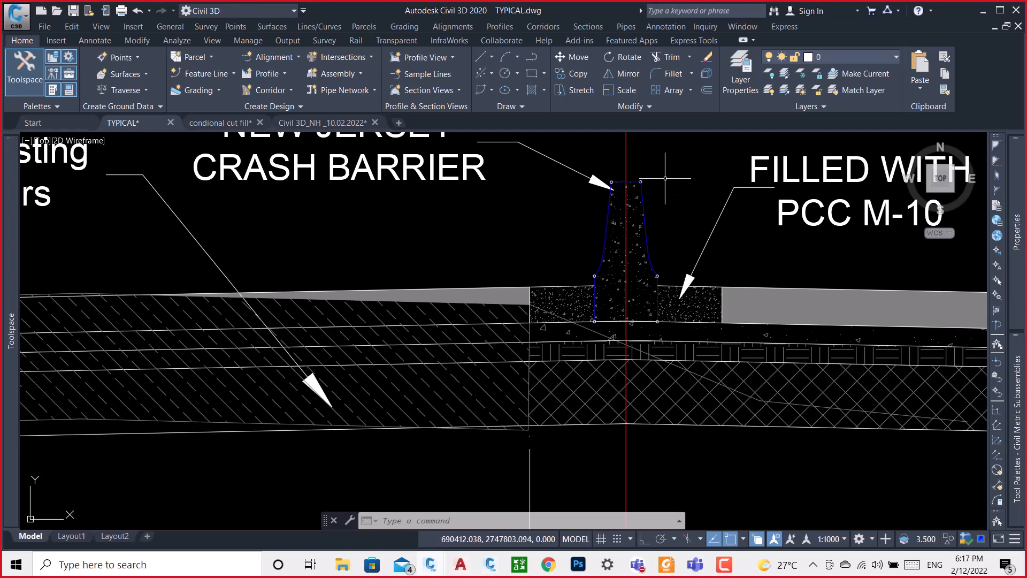
Examine the marker circles at the barrier's top corners and at the bend above its vertical base.
{"action": "scroll", "coordinate": [665, 178], "scroll_direction": "up", "scroll_amount": 8}
{"action": "scroll", "coordinate": [662, 188], "scroll_direction": "down", "scroll_amount": 2}
{"action": "scroll", "coordinate": [644, 188], "scroll_direction": "up", "scroll_amount": 2}
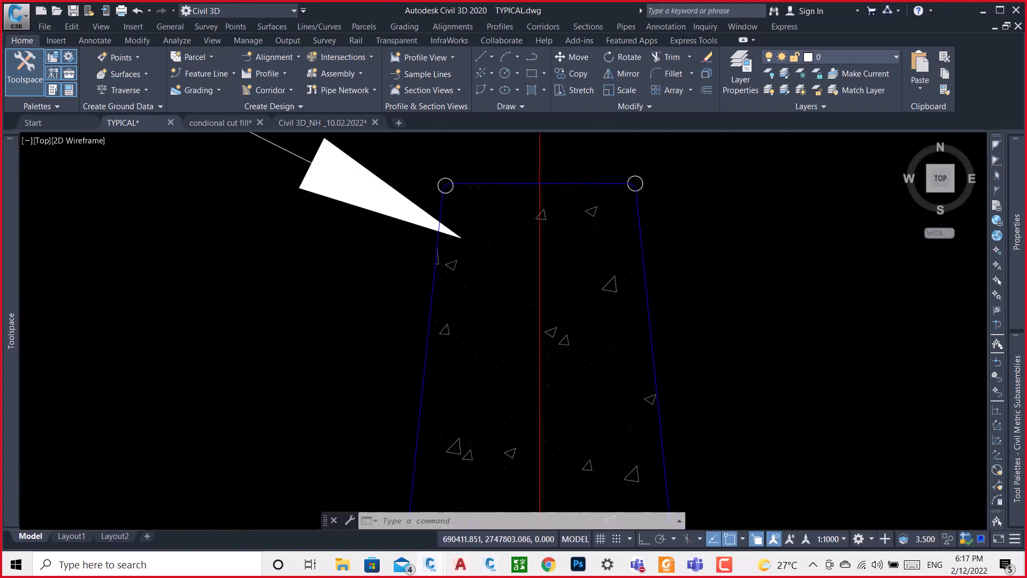
{"action": "scroll", "coordinate": [636, 182], "scroll_direction": "up", "scroll_amount": 2}
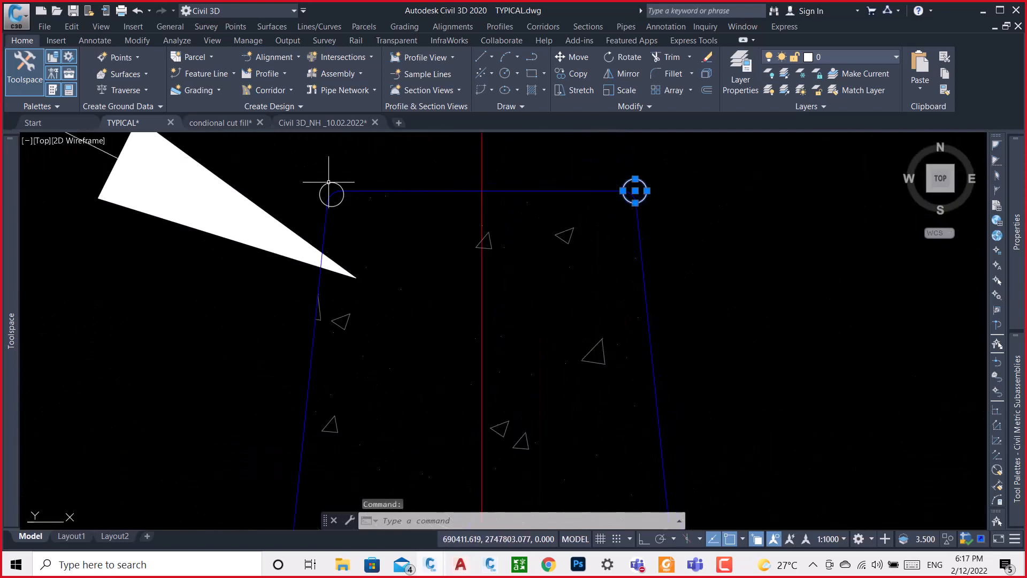
{"action": "scroll", "coordinate": [406, 160], "scroll_direction": "down", "scroll_amount": 8}
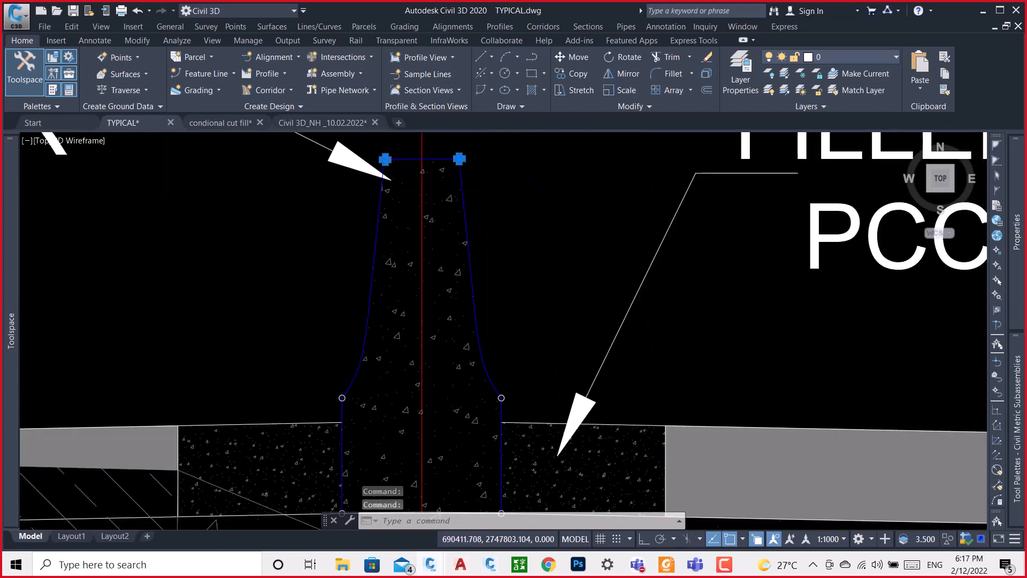
{"action": "scroll", "coordinate": [470, 305], "scroll_direction": "up", "scroll_amount": 8}
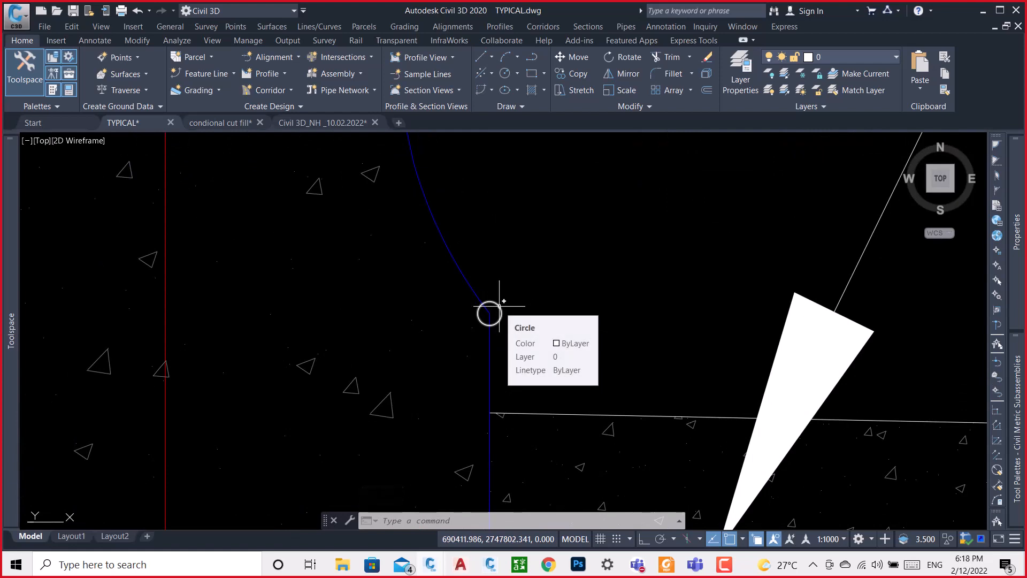
{"action": "key", "text": "Escape"}
{"action": "scroll", "coordinate": [527, 270], "scroll_direction": "down", "scroll_amount": 5}
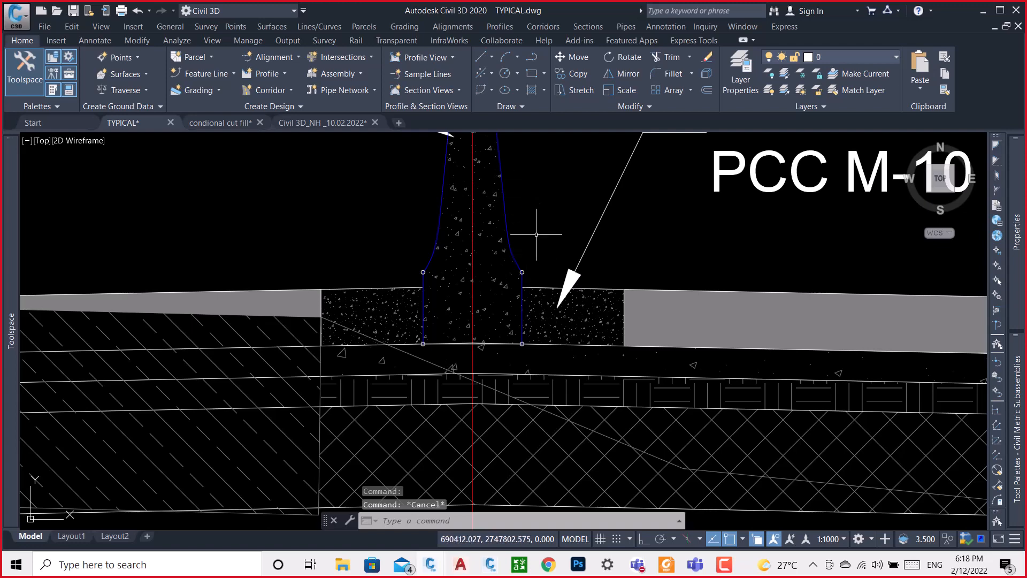
Copy the marker circle from the barrier's right bend to where the PCC M-10 fill's top edge meets the barrier's right side.
{"action": "scroll", "coordinate": [536, 234], "scroll_direction": "up", "scroll_amount": 6}
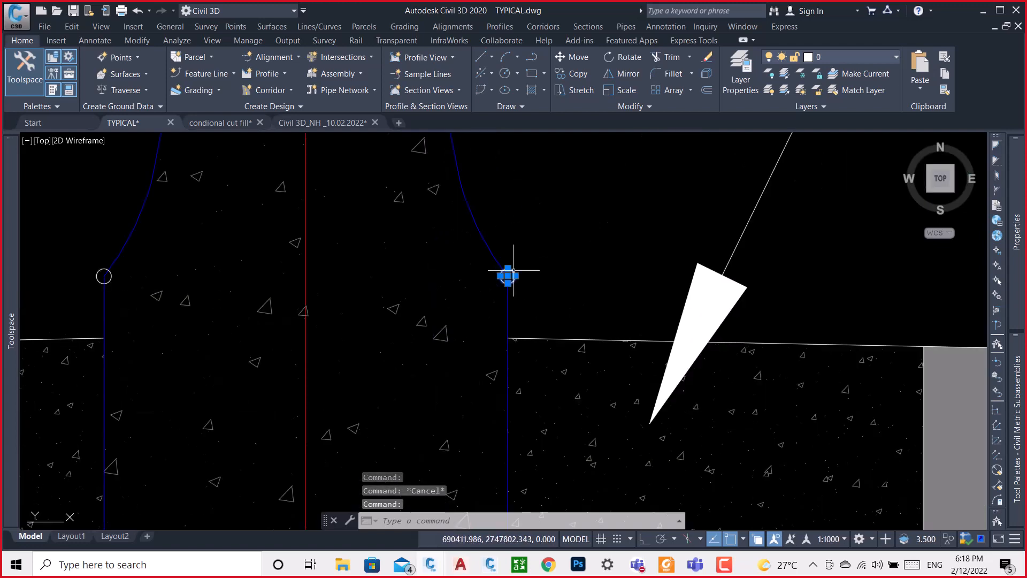
{"action": "type", "text": "co"}
{"action": "key", "text": "Return"}
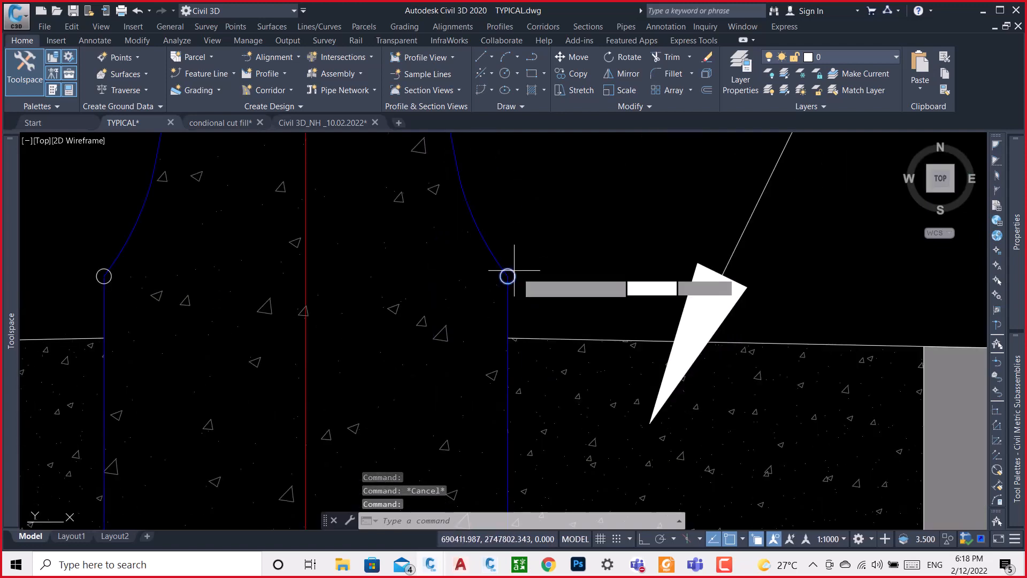
{"action": "scroll", "coordinate": [511, 275], "scroll_direction": "up", "scroll_amount": 3}
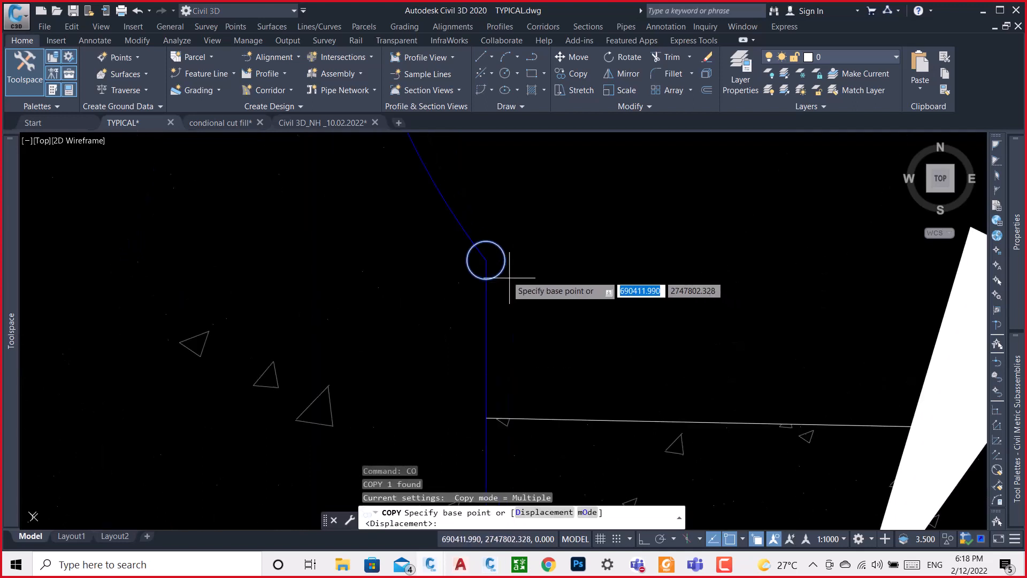
{"action": "left_click", "coordinate": [484, 259]}
{"action": "scroll", "coordinate": [527, 204], "scroll_direction": "down", "scroll_amount": 4}
{"action": "scroll", "coordinate": [534, 309], "scroll_direction": "up", "scroll_amount": 5}
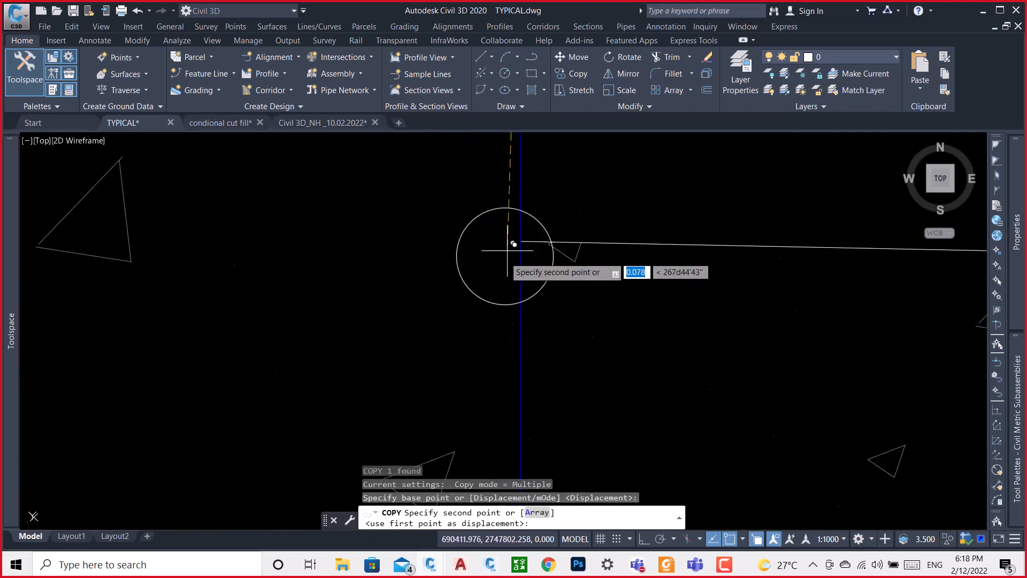
{"action": "left_click", "coordinate": [522, 241]}
{"action": "scroll", "coordinate": [483, 230], "scroll_direction": "down", "scroll_amount": 6}
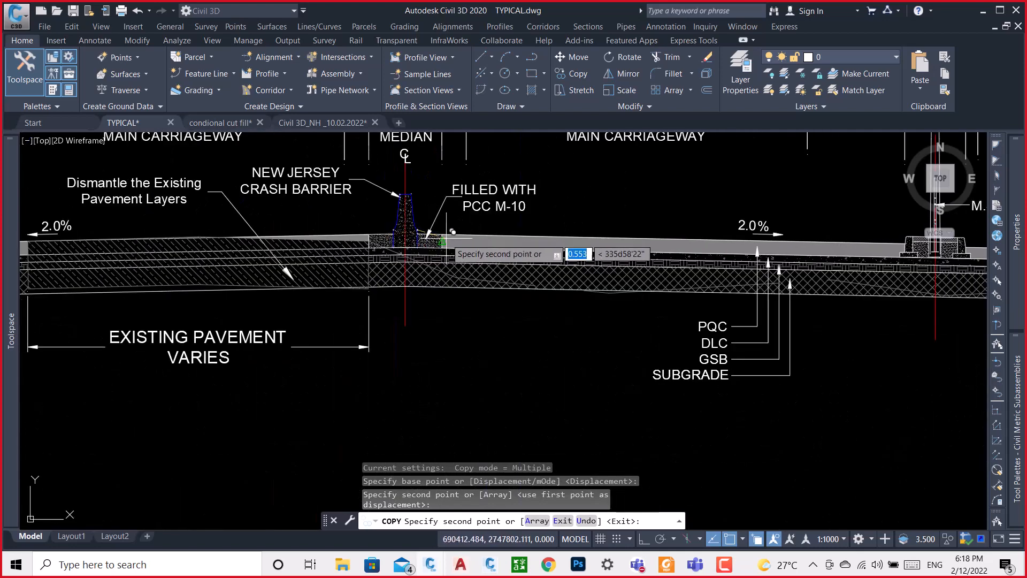
Place further marker circle copies at the top and bottom corners where the right PCC M-10 fill meets the PQC layer.
{"action": "scroll", "coordinate": [423, 230], "scroll_direction": "up", "scroll_amount": 5}
{"action": "scroll", "coordinate": [402, 225], "scroll_direction": "up", "scroll_amount": 5}
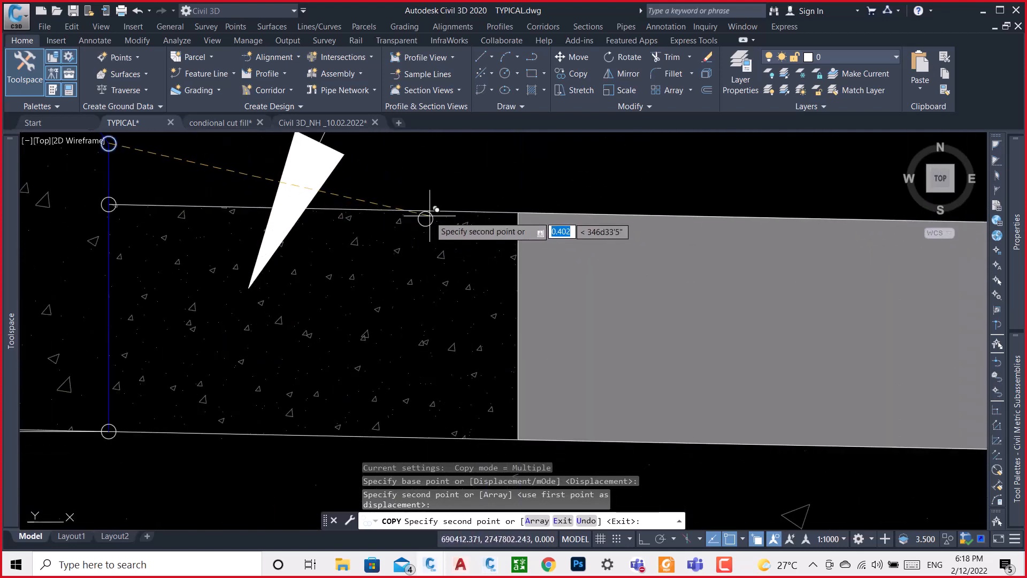
{"action": "left_click", "coordinate": [518, 216]}
{"action": "scroll", "coordinate": [544, 160], "scroll_direction": "down", "scroll_amount": 2}
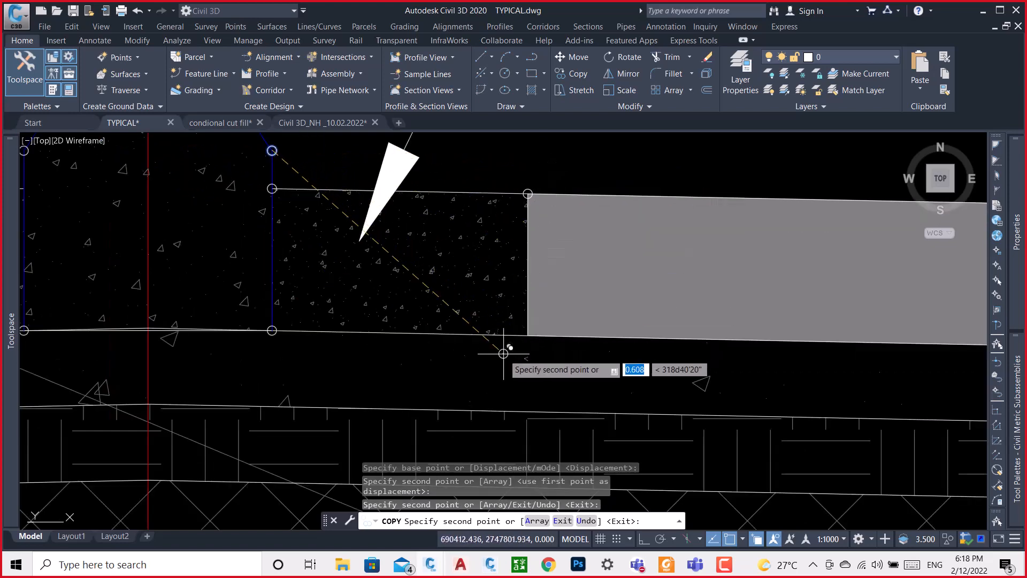
{"action": "scroll", "coordinate": [504, 348], "scroll_direction": "up", "scroll_amount": 3}
{"action": "left_click", "coordinate": [599, 278]}
{"action": "scroll", "coordinate": [600, 279], "scroll_direction": "down", "scroll_amount": 2}
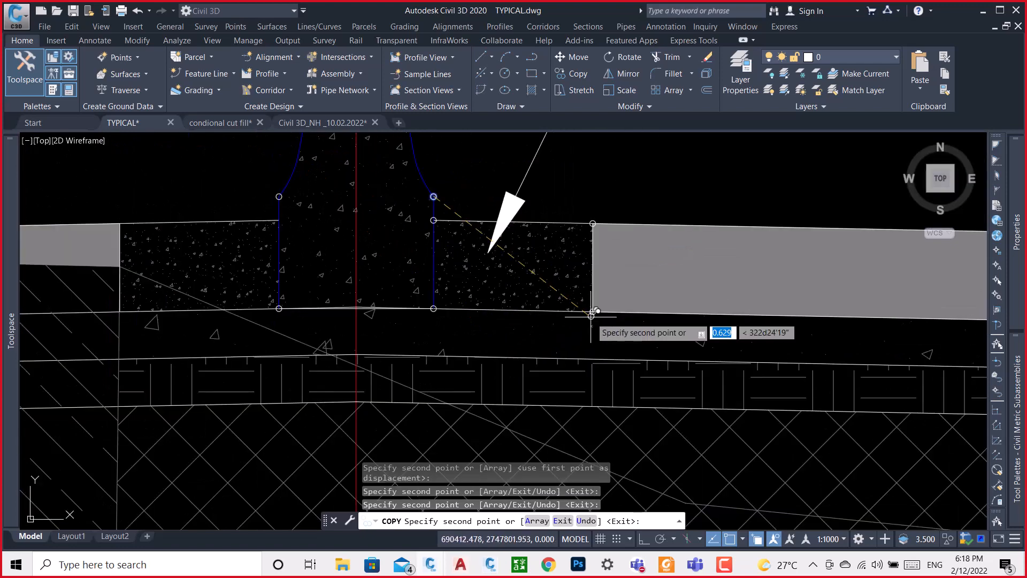
{"action": "scroll", "coordinate": [525, 264], "scroll_direction": "down", "scroll_amount": 1}
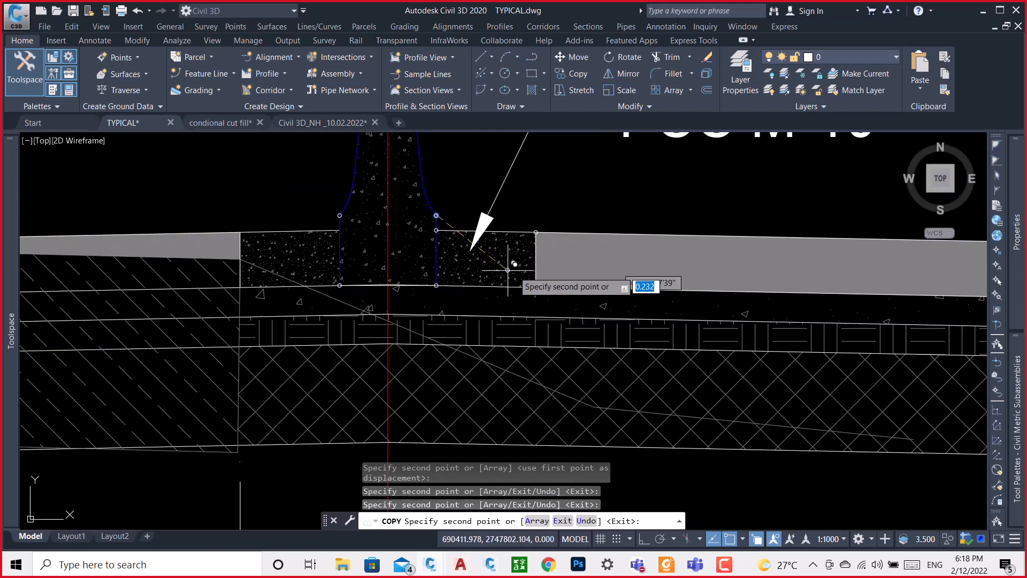
Copy the marker circle to the top, bend and base of the separator median's kerb face and to the footing's upper corner beside the PQC layer.
{"action": "scroll", "coordinate": [541, 235], "scroll_direction": "up", "scroll_amount": 5}
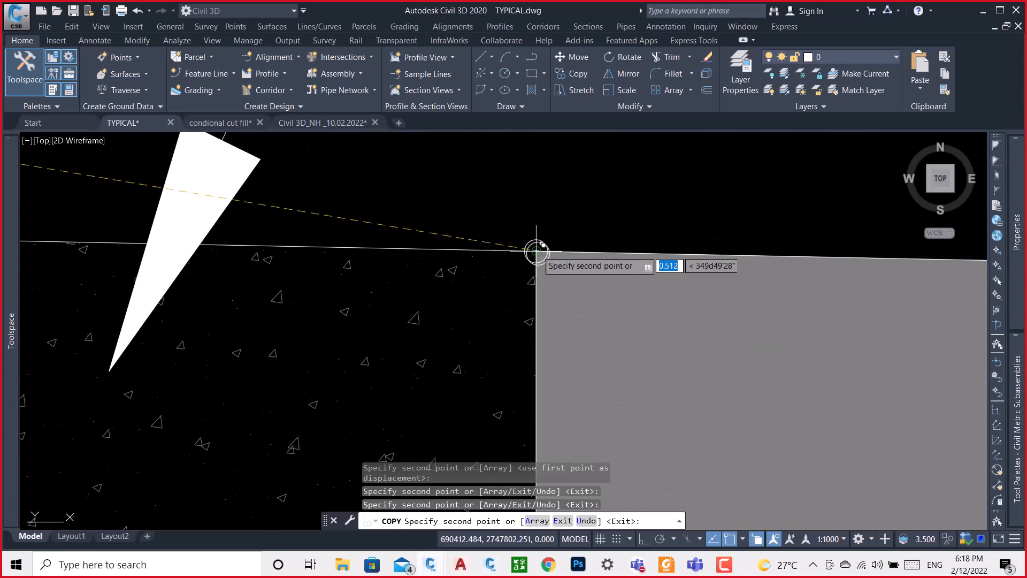
{"action": "scroll", "coordinate": [544, 247], "scroll_direction": "up", "scroll_amount": 2}
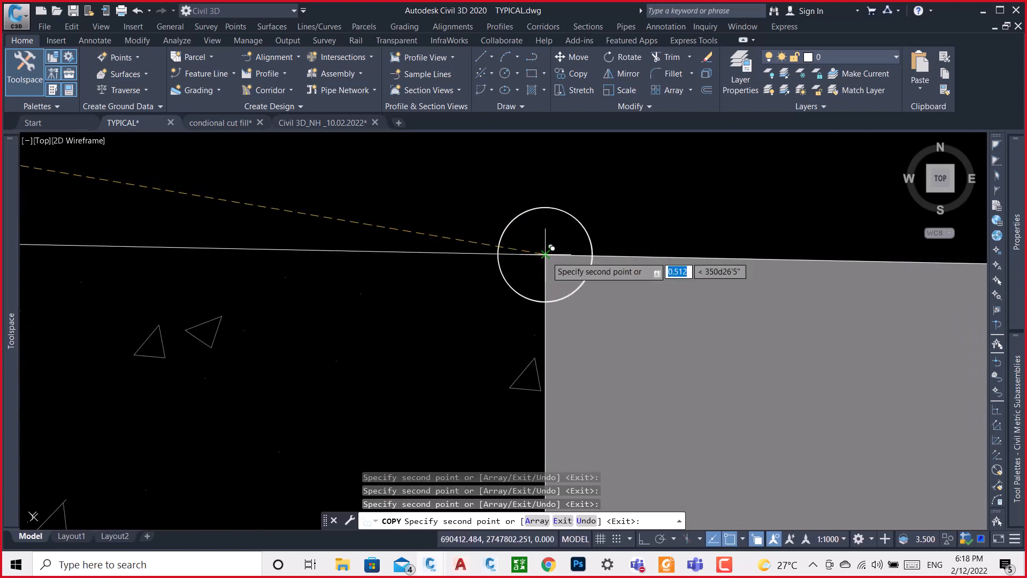
{"action": "scroll", "coordinate": [364, 265], "scroll_direction": "down", "scroll_amount": 6}
{"action": "scroll", "coordinate": [380, 267], "scroll_direction": "down", "scroll_amount": 5}
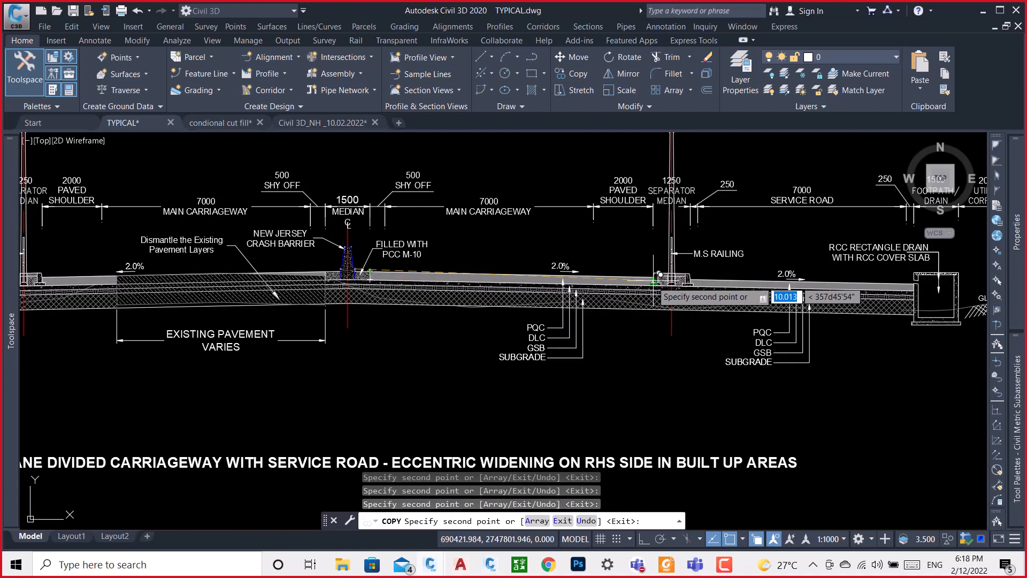
{"action": "scroll", "coordinate": [648, 272], "scroll_direction": "up", "scroll_amount": 10}
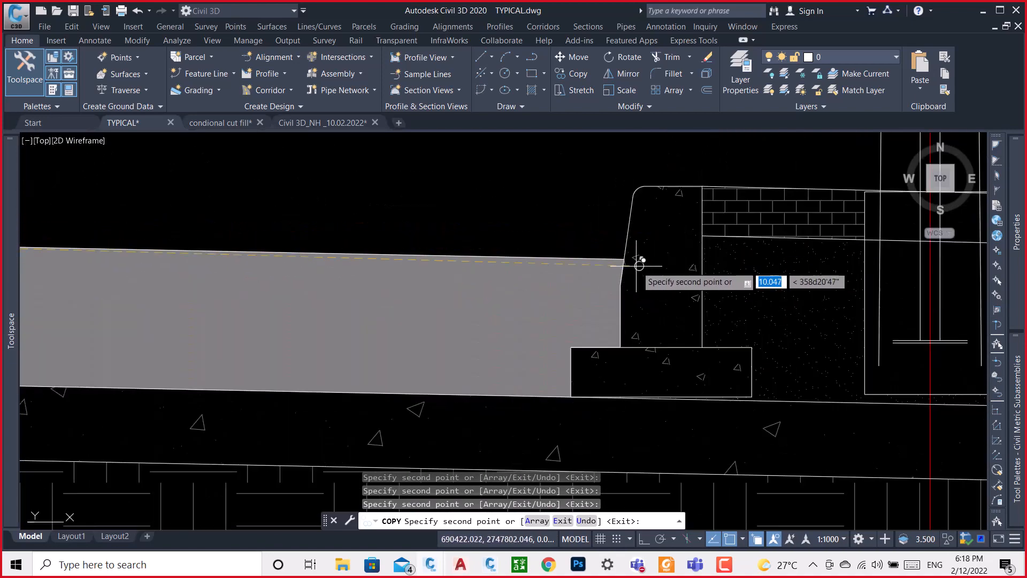
{"action": "scroll", "coordinate": [626, 257], "scroll_direction": "up", "scroll_amount": 5}
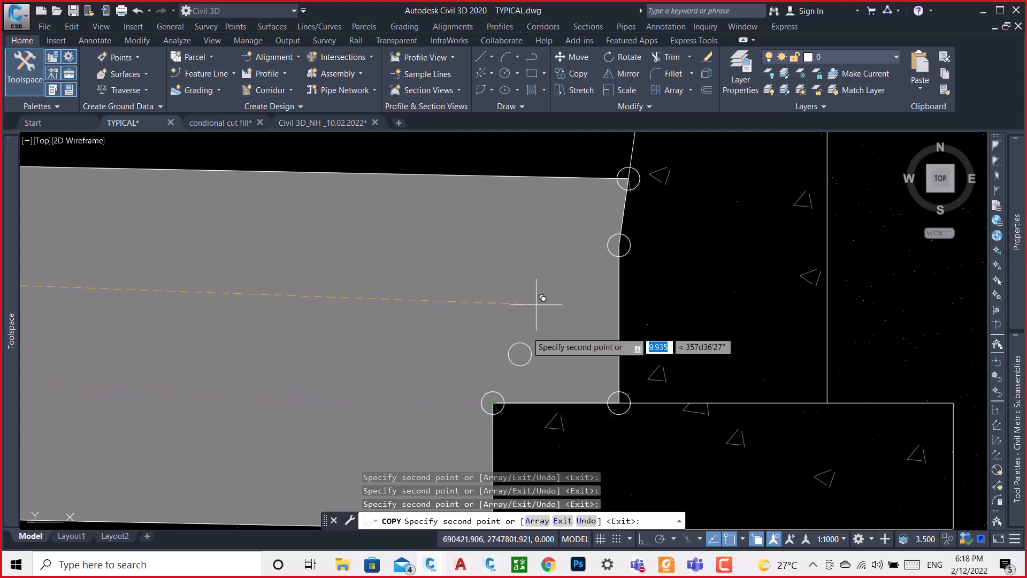
Place a marker circle copy at the kerb footing's lower corner on the PQC layer's bottom edge and finish copying.
{"action": "scroll", "coordinate": [642, 214], "scroll_direction": "down", "scroll_amount": 3}
{"action": "scroll", "coordinate": [602, 293], "scroll_direction": "up", "scroll_amount": 4}
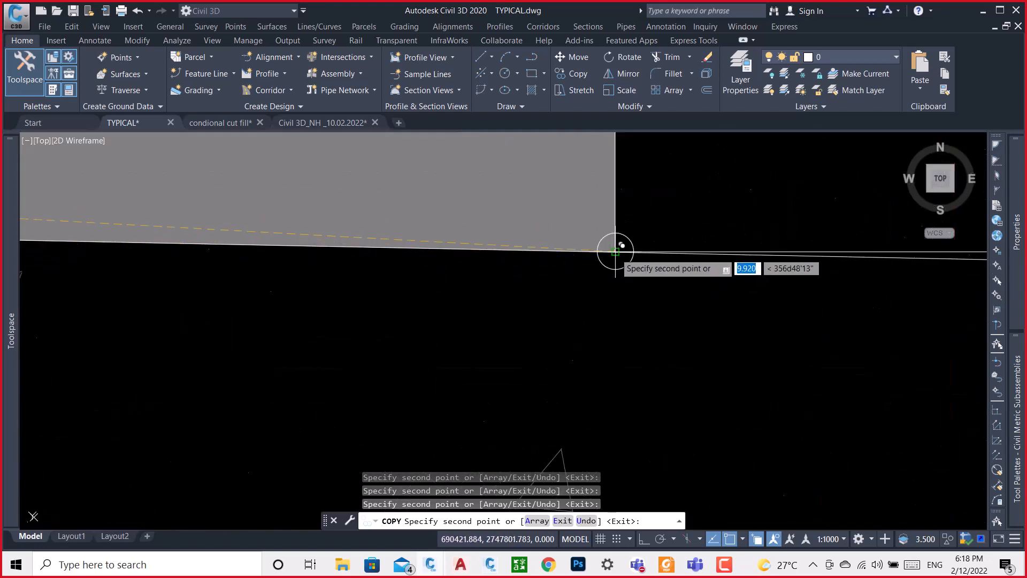
{"action": "scroll", "coordinate": [619, 250], "scroll_direction": "down", "scroll_amount": 5}
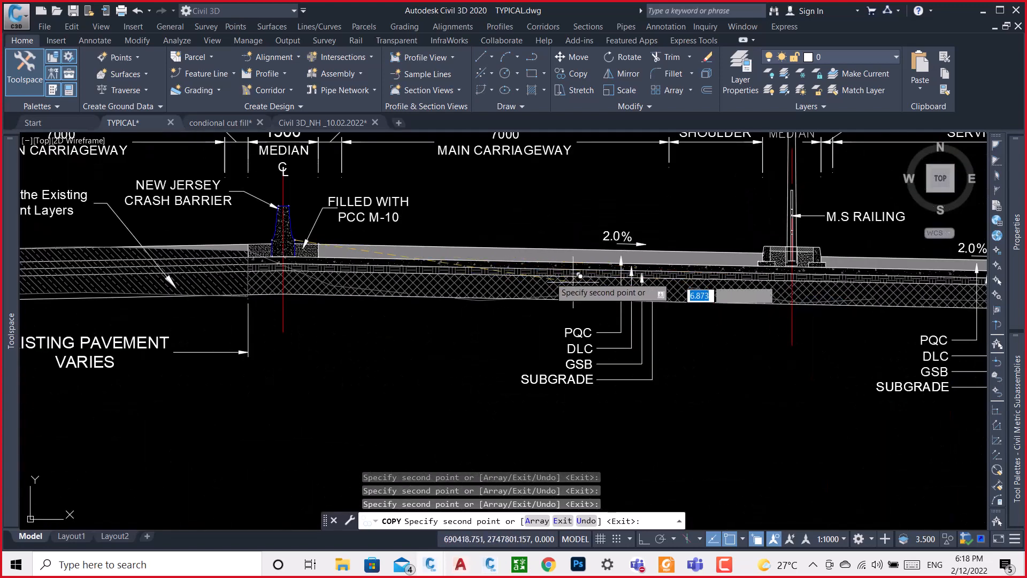
{"action": "scroll", "coordinate": [348, 244], "scroll_direction": "up", "scroll_amount": 6}
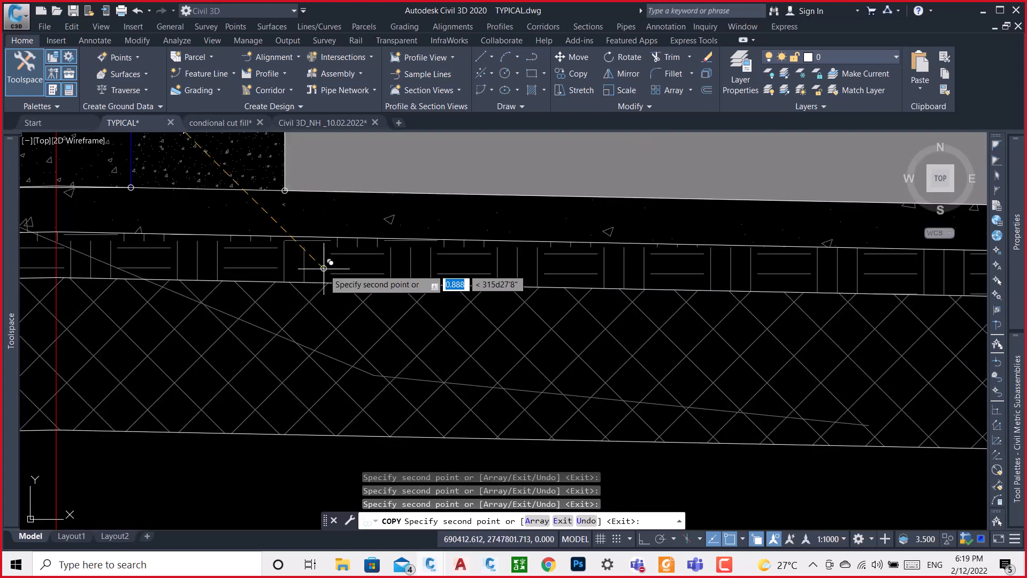
{"action": "scroll", "coordinate": [280, 273], "scroll_direction": "down", "scroll_amount": 3}
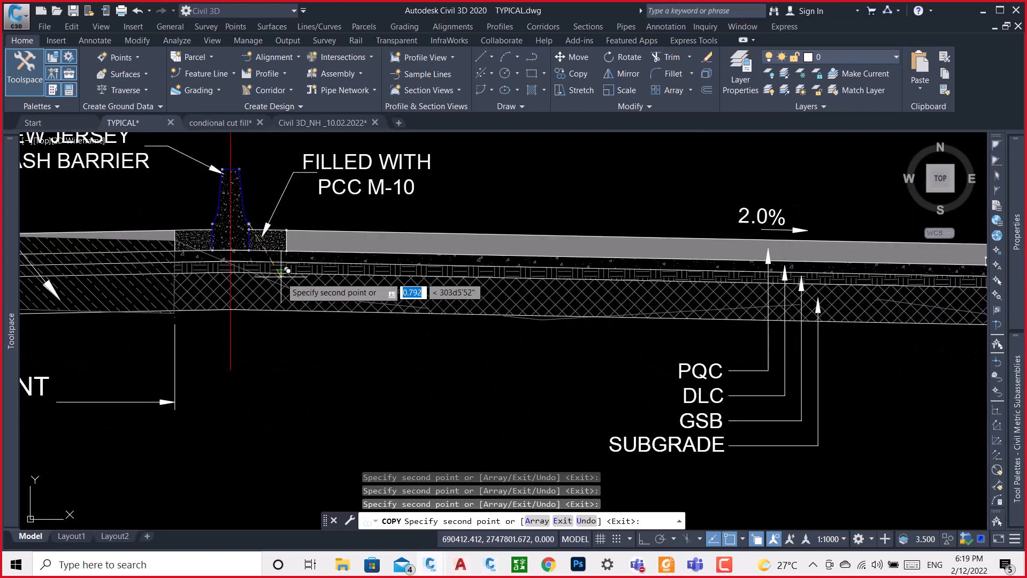
{"action": "key", "text": "Escape"}
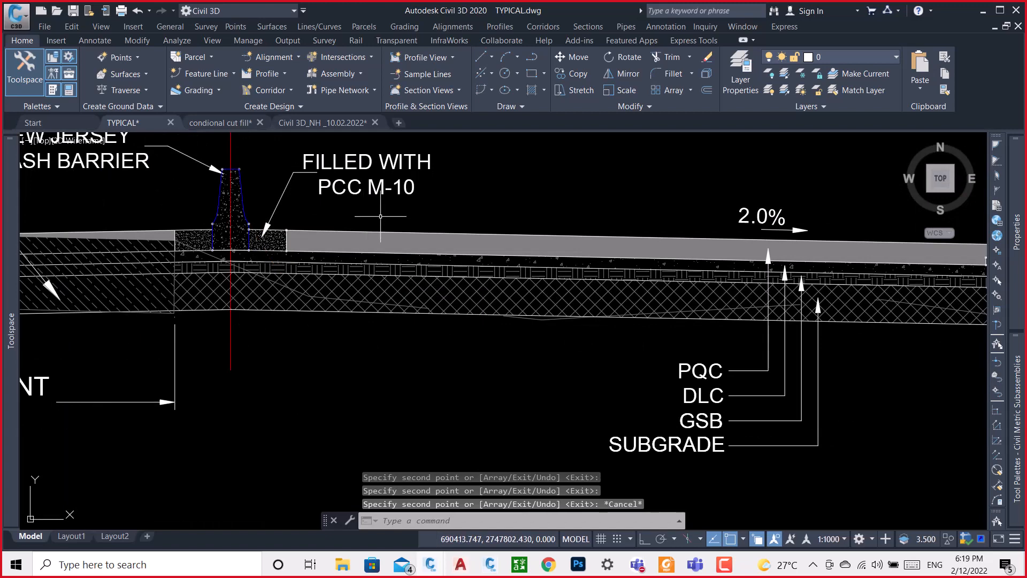
Examine the extent of the PQC layer's top line and its marked corners between the crash barrier and the separator median kerb.
{"action": "scroll", "coordinate": [324, 227], "scroll_direction": "up", "scroll_amount": 5}
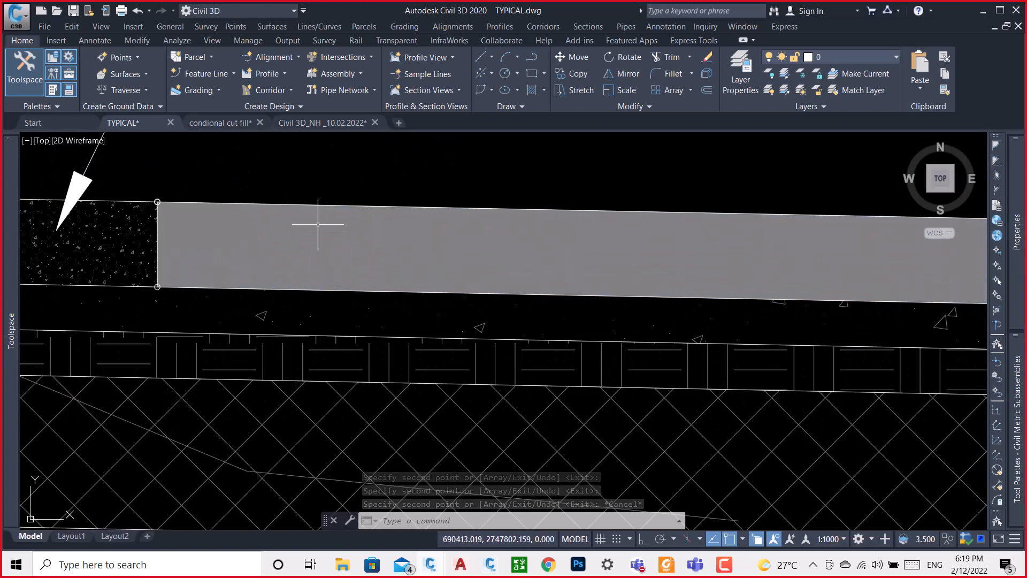
{"action": "left_click", "coordinate": [313, 205]}
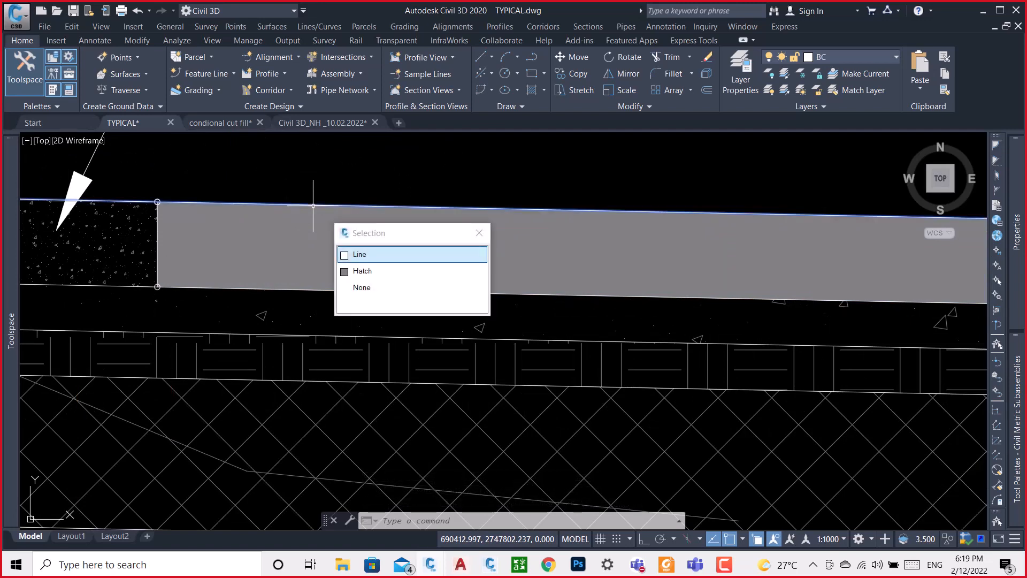
{"action": "scroll", "coordinate": [156, 220], "scroll_direction": "down", "scroll_amount": 4}
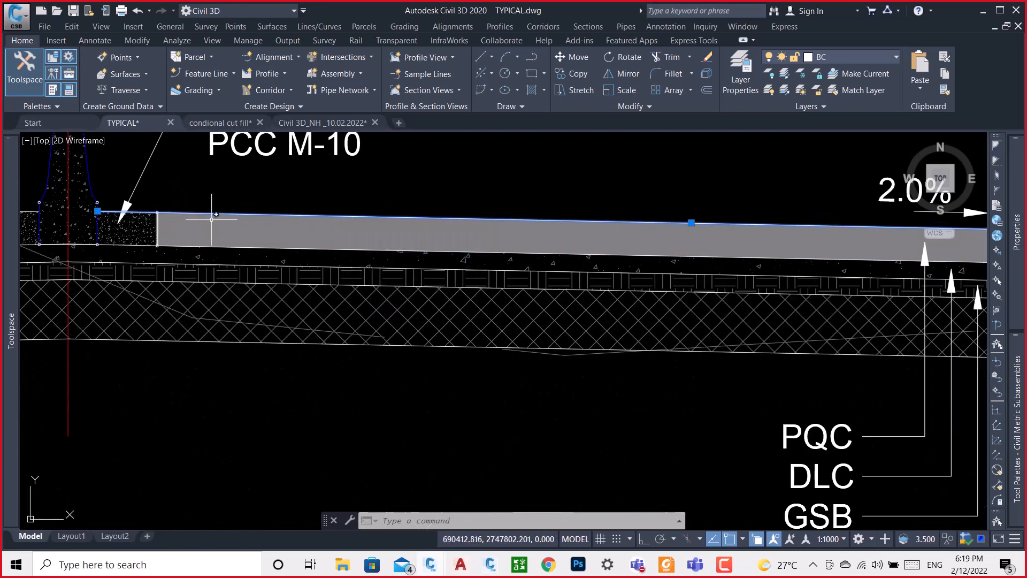
{"action": "scroll", "coordinate": [504, 221], "scroll_direction": "down", "scroll_amount": 4}
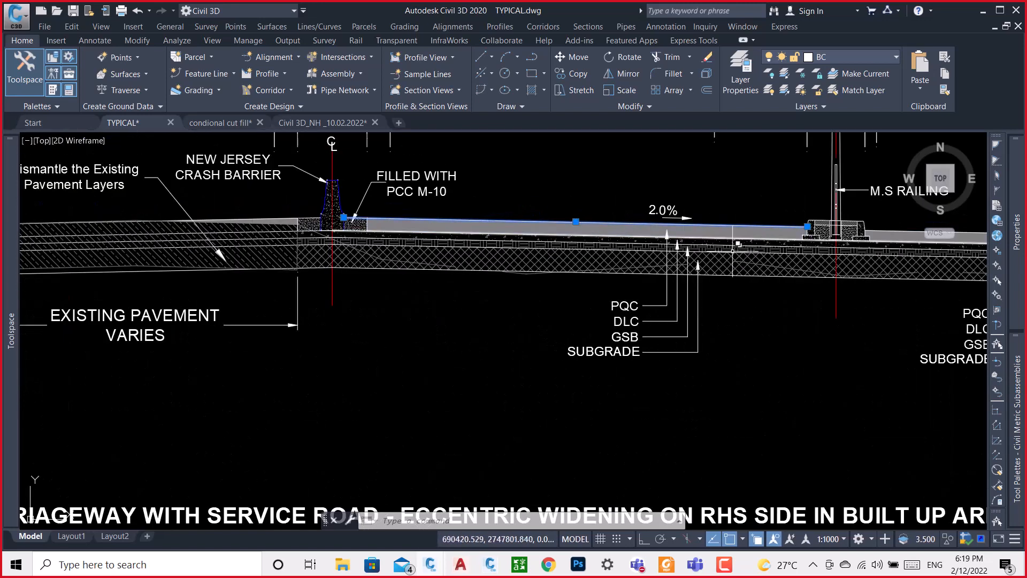
{"action": "key", "text": "Escape"}
{"action": "key", "text": "Escape"}
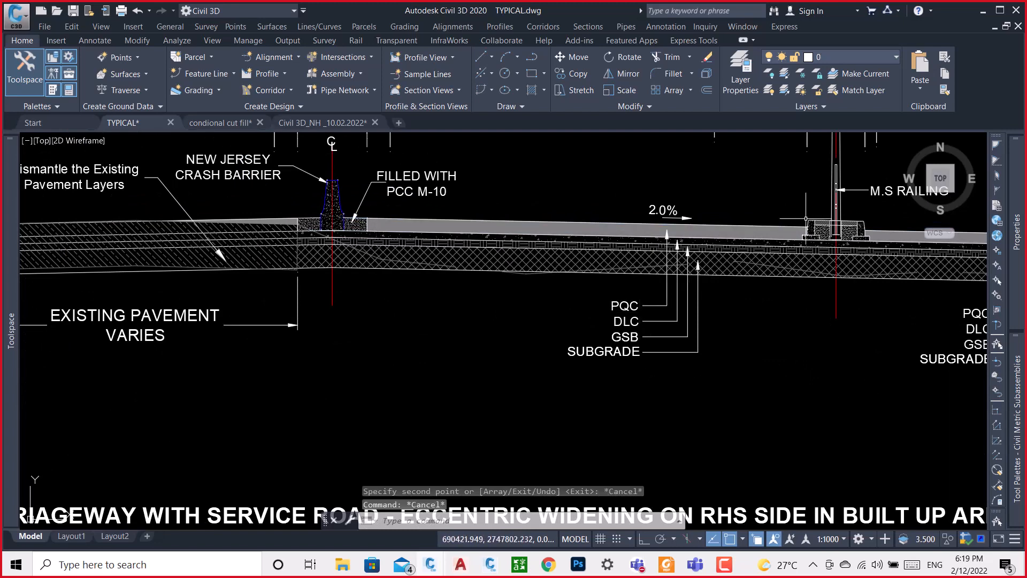
{"action": "scroll", "coordinate": [813, 228], "scroll_direction": "up", "scroll_amount": 9}
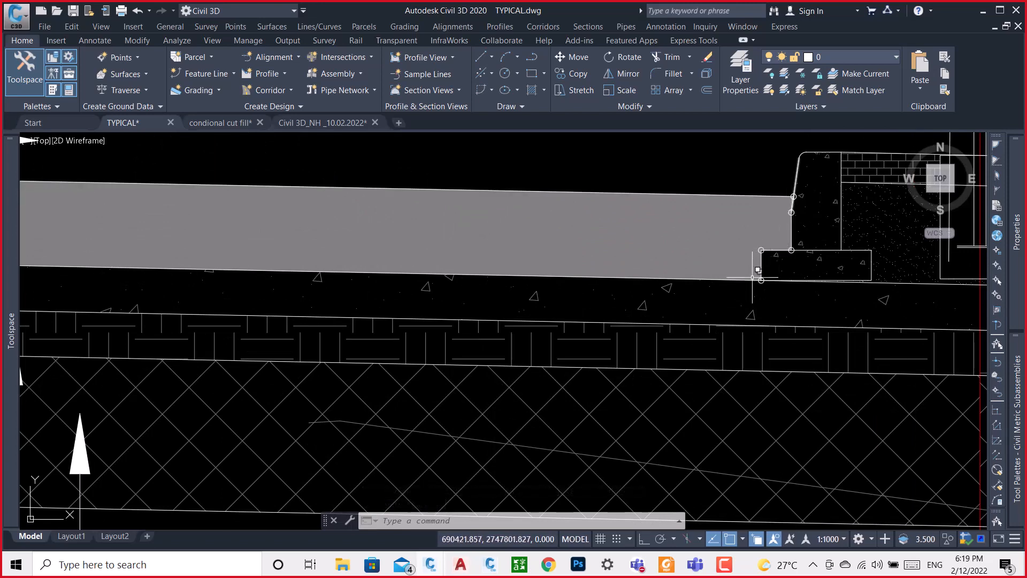
{"action": "scroll", "coordinate": [803, 263], "scroll_direction": "down", "scroll_amount": 5}
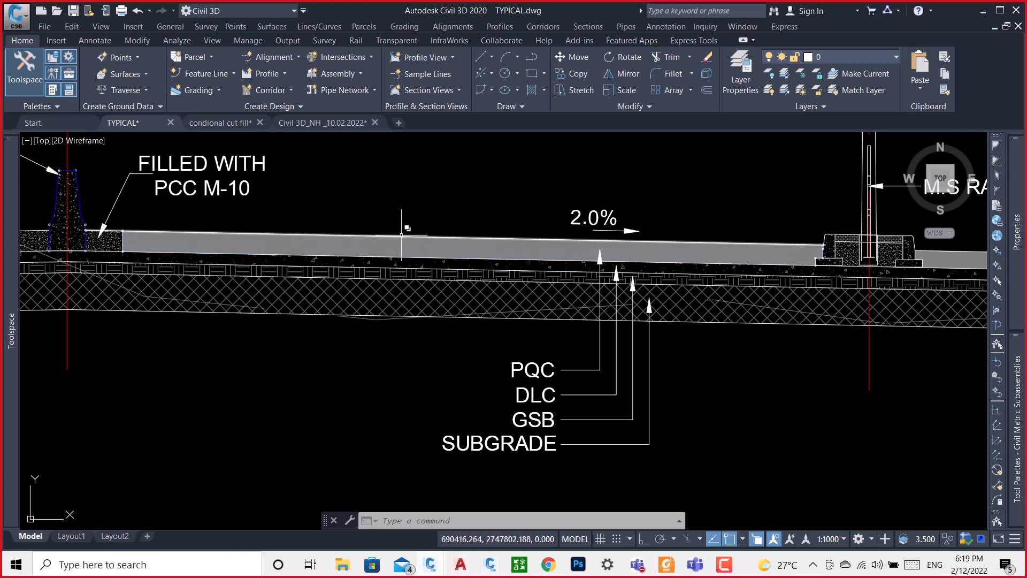
Find the superelevation-lane assembly and examine the points, links and layer shapes where both lanes meet at its centreline.
{"action": "scroll", "coordinate": [698, 221], "scroll_direction": "down", "scroll_amount": 5}
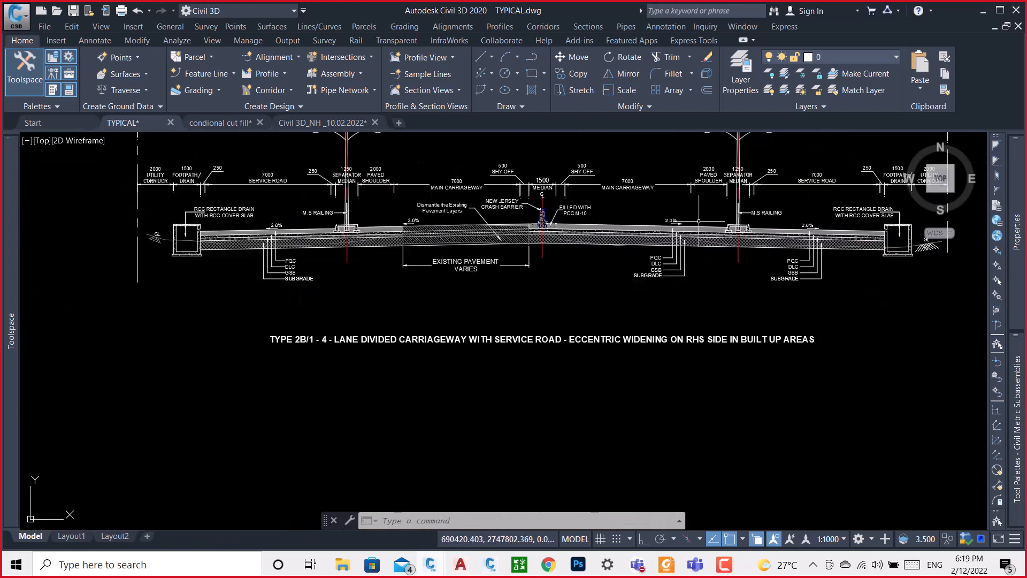
{"action": "scroll", "coordinate": [637, 219], "scroll_direction": "down", "scroll_amount": 3}
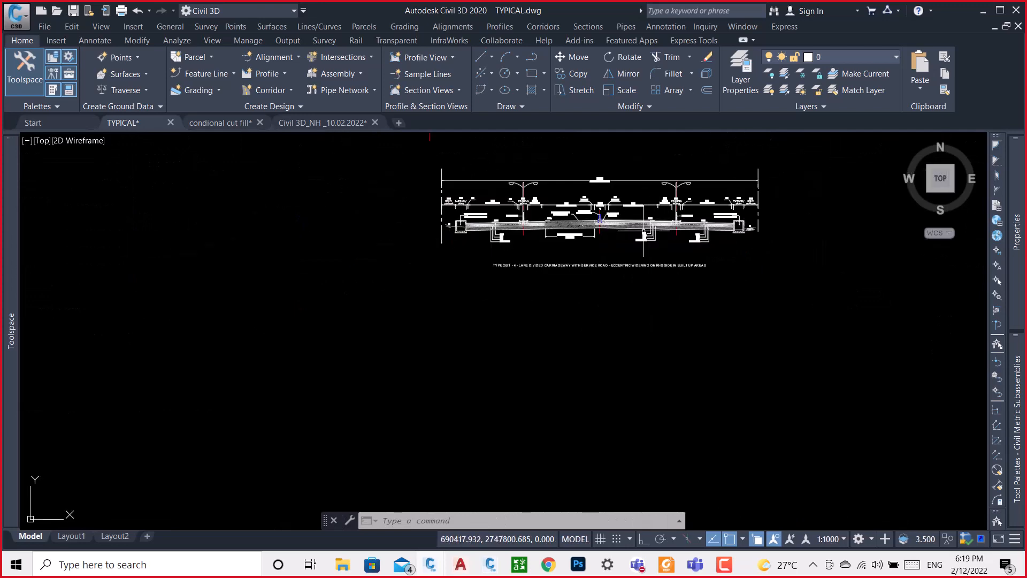
{"action": "scroll", "coordinate": [640, 225], "scroll_direction": "down", "scroll_amount": 5}
{"action": "scroll", "coordinate": [572, 185], "scroll_direction": "up", "scroll_amount": 10}
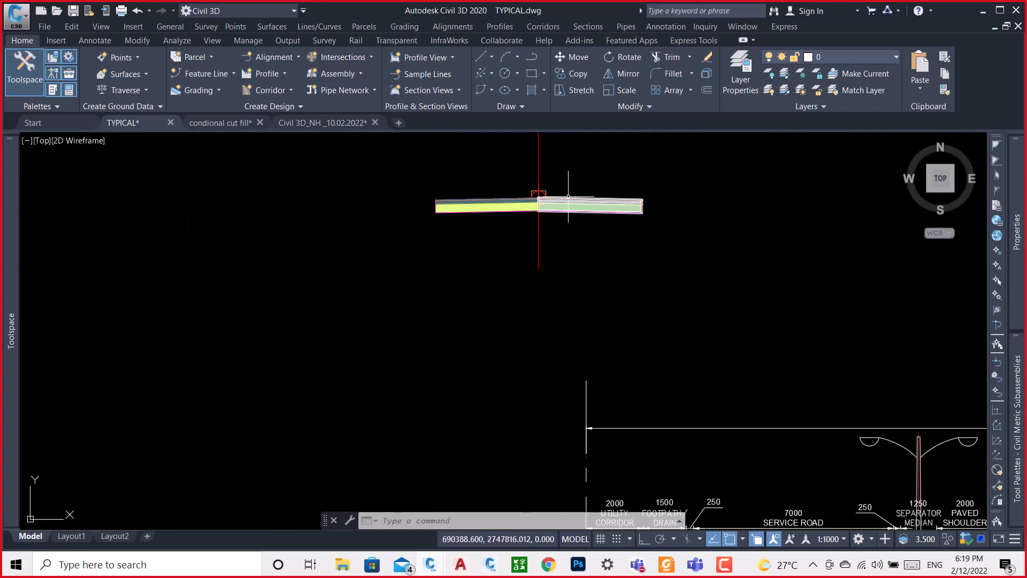
{"action": "scroll", "coordinate": [571, 201], "scroll_direction": "up", "scroll_amount": 4}
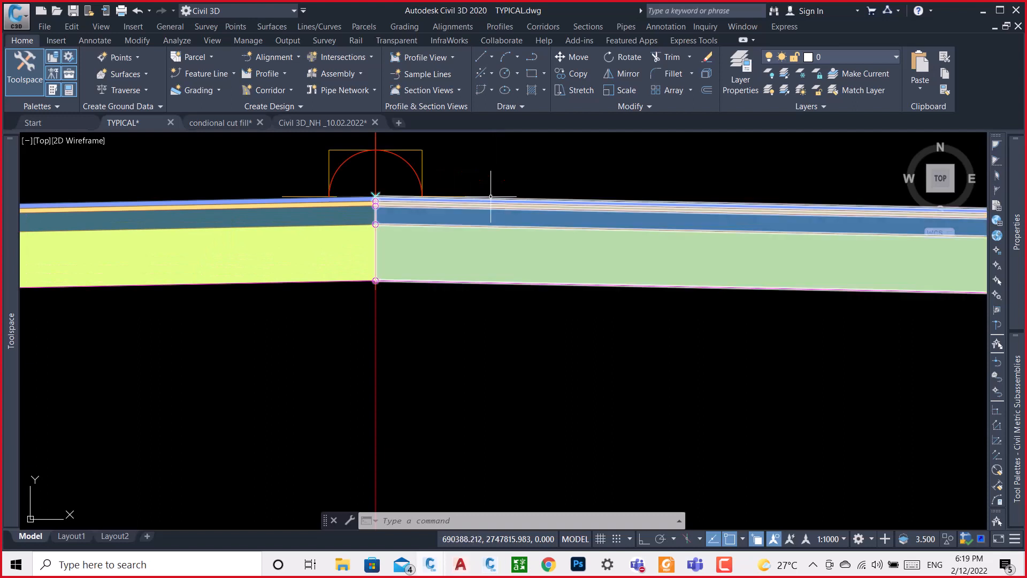
{"action": "mouse_move", "coordinate": [495, 201]}
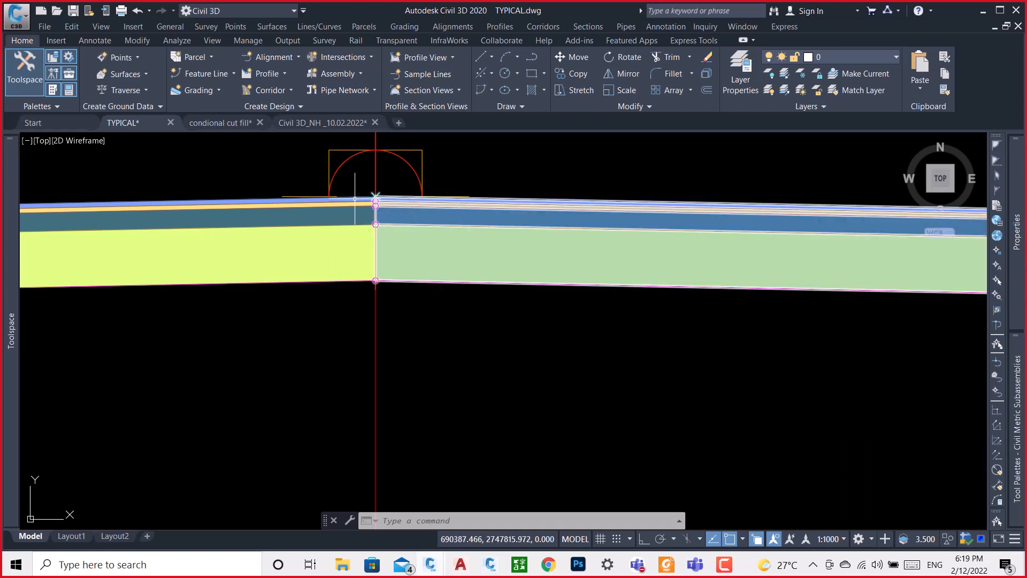
{"action": "scroll", "coordinate": [436, 193], "scroll_direction": "up", "scroll_amount": 3}
{"action": "scroll", "coordinate": [436, 188], "scroll_direction": "down", "scroll_amount": 5}
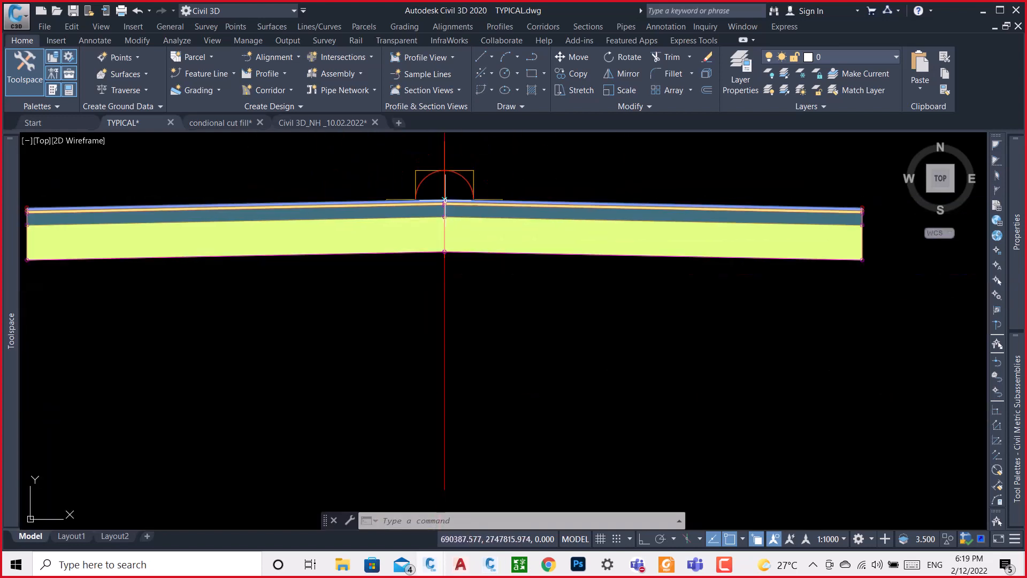
{"action": "scroll", "coordinate": [457, 276], "scroll_direction": "up", "scroll_amount": 2}
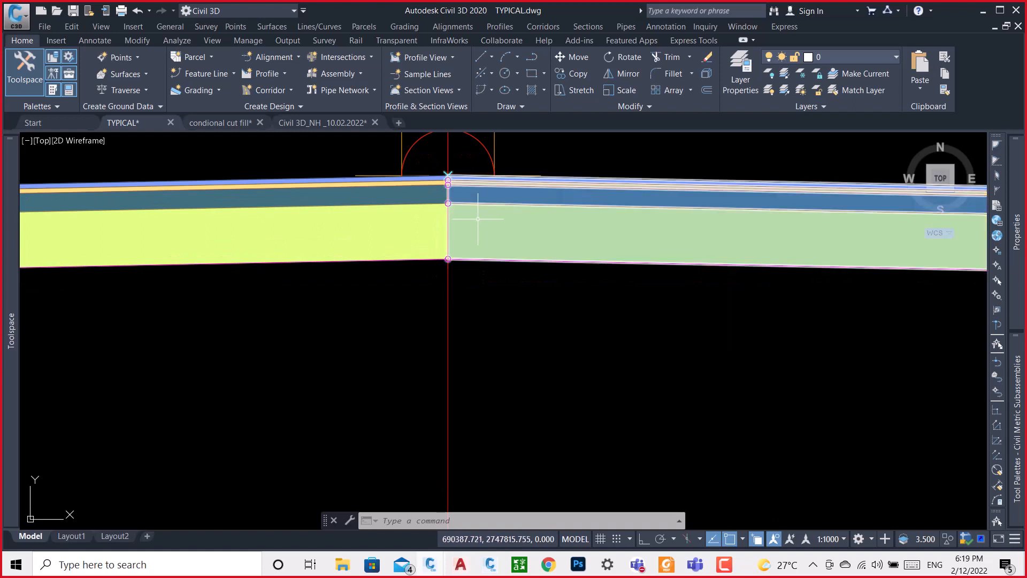
Examine the point circles, links and pavement layer shapes at the outer edge of the assembly's right lane.
{"action": "scroll", "coordinate": [535, 235], "scroll_direction": "down", "scroll_amount": 3}
{"action": "scroll", "coordinate": [692, 231], "scroll_direction": "up", "scroll_amount": 2}
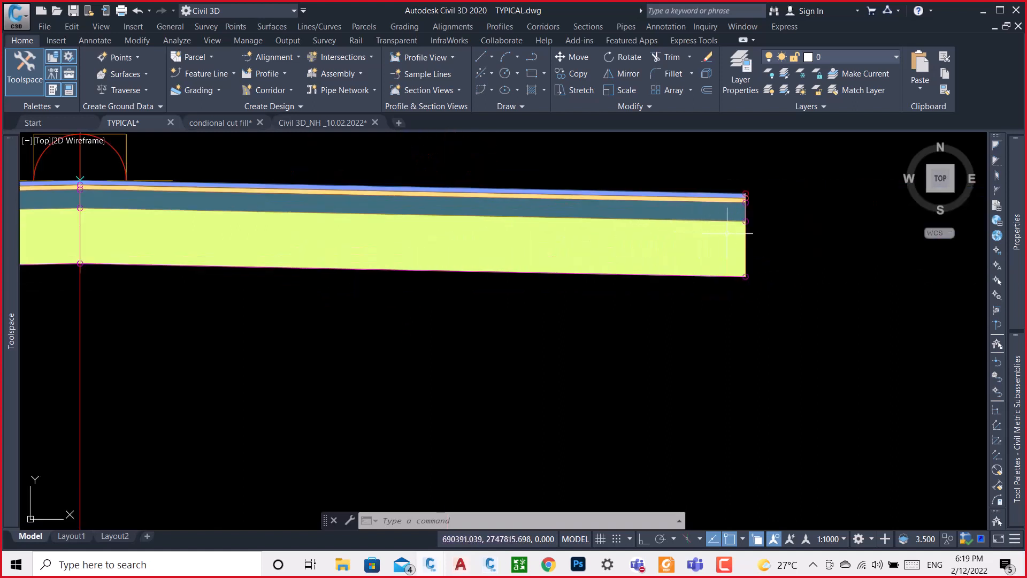
{"action": "scroll", "coordinate": [732, 224], "scroll_direction": "up", "scroll_amount": 2}
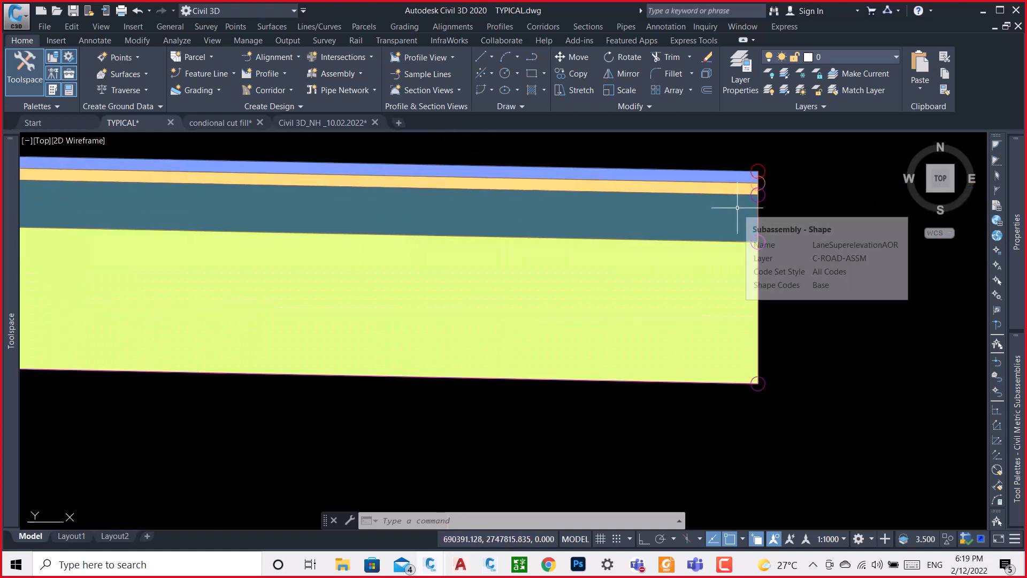
{"action": "scroll", "coordinate": [731, 180], "scroll_direction": "up", "scroll_amount": 2}
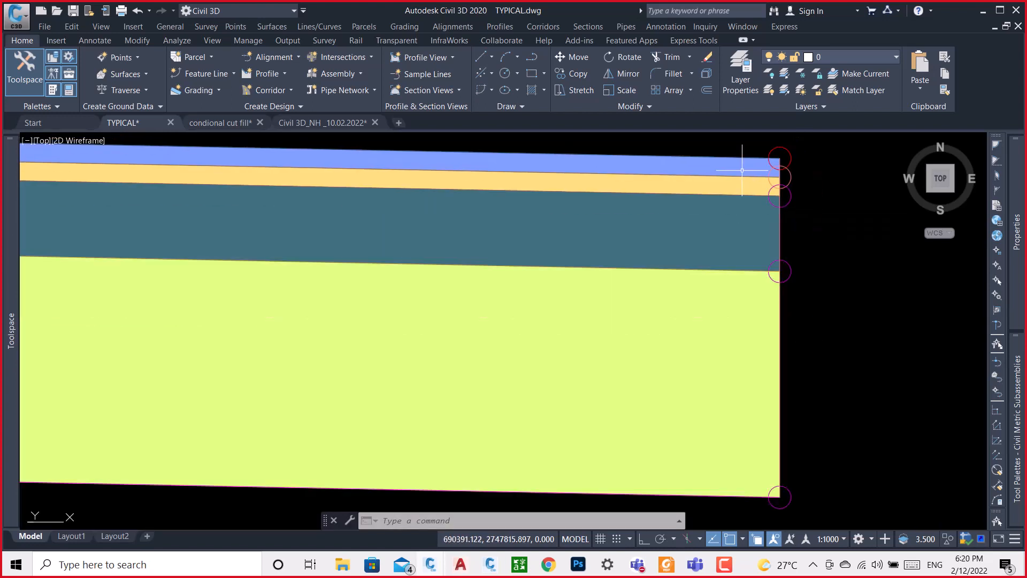
{"action": "scroll", "coordinate": [742, 168], "scroll_direction": "up", "scroll_amount": 1}
{"action": "scroll", "coordinate": [756, 207], "scroll_direction": "down", "scroll_amount": 3}
{"action": "scroll", "coordinate": [756, 191], "scroll_direction": "up", "scroll_amount": 2}
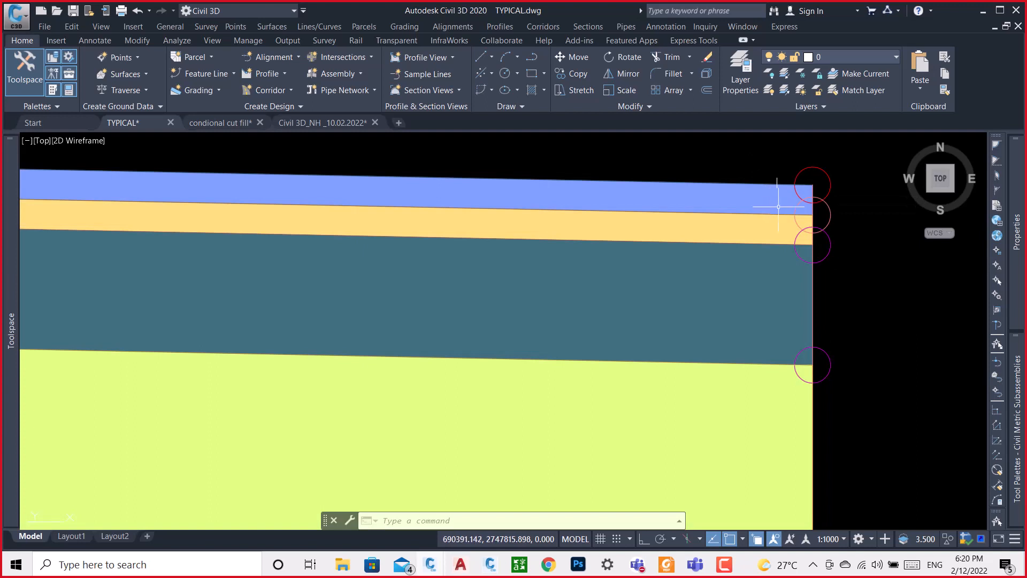
{"action": "scroll", "coordinate": [775, 214], "scroll_direction": "up", "scroll_amount": 2}
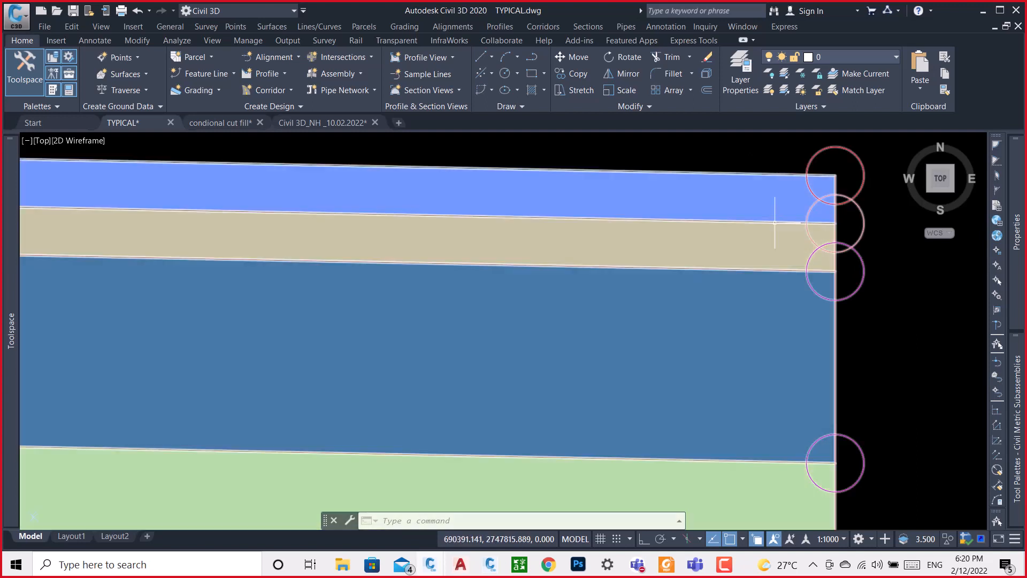
{"action": "scroll", "coordinate": [774, 222], "scroll_direction": "down", "scroll_amount": 6}
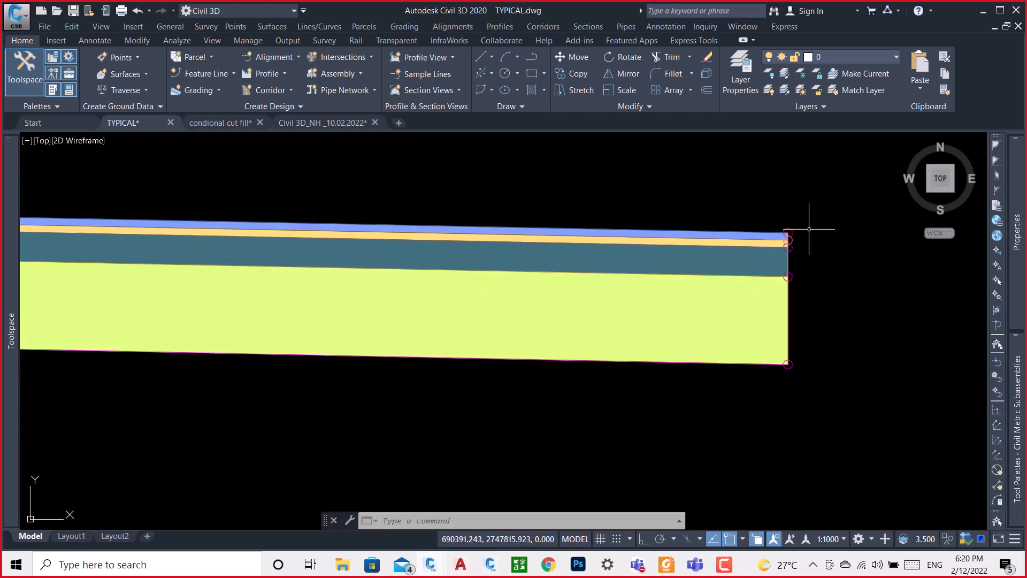
{"action": "scroll", "coordinate": [809, 229], "scroll_direction": "down", "scroll_amount": 4}
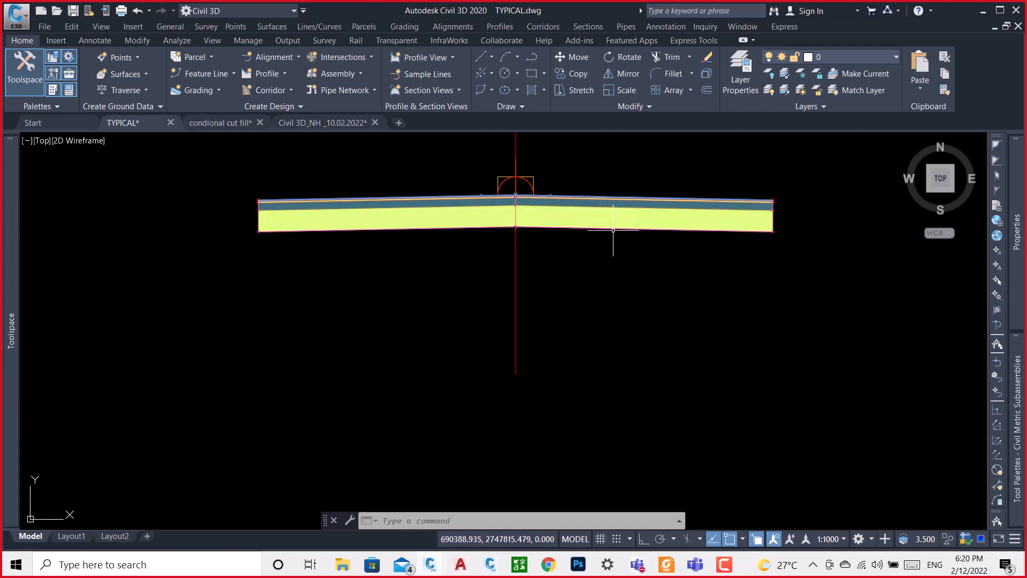
Open the subassembly properties of the assembly's right LaneSuperelevationAOR lane and close them without changes.
{"action": "left_click", "coordinate": [611, 228]}
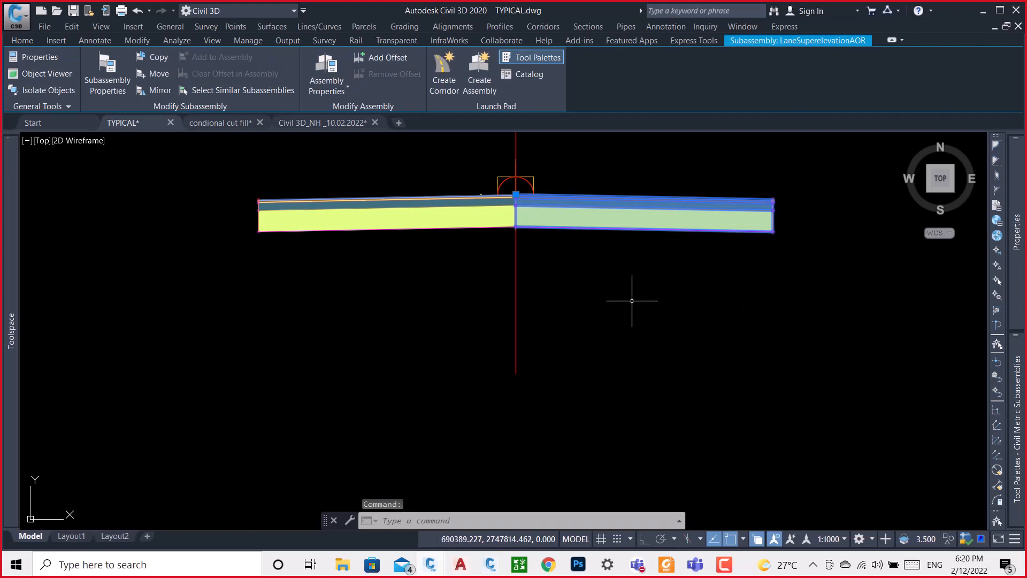
{"action": "right_click", "coordinate": [604, 259]}
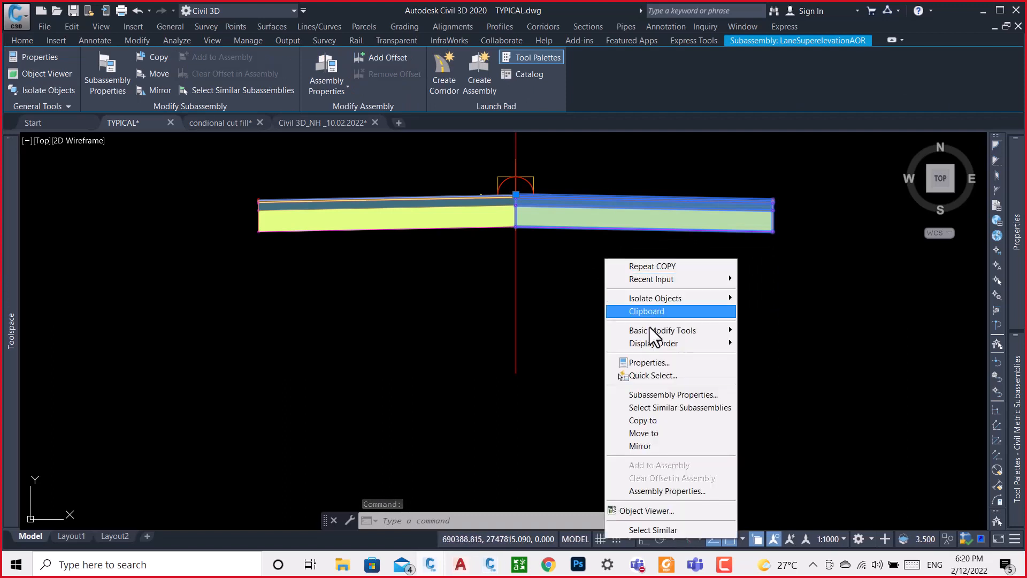
{"action": "left_click", "coordinate": [687, 389]}
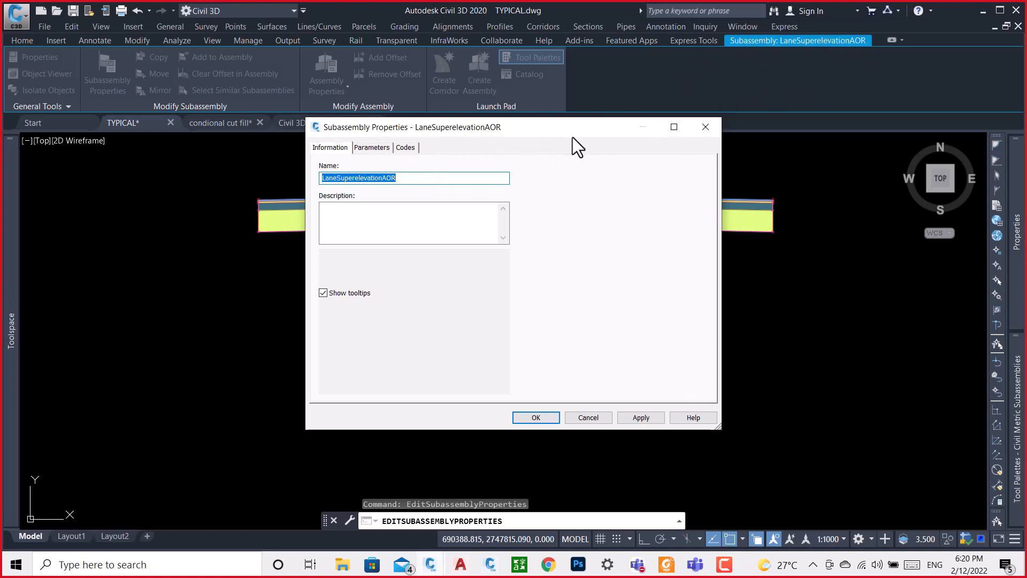
{"action": "left_click", "coordinate": [716, 127]}
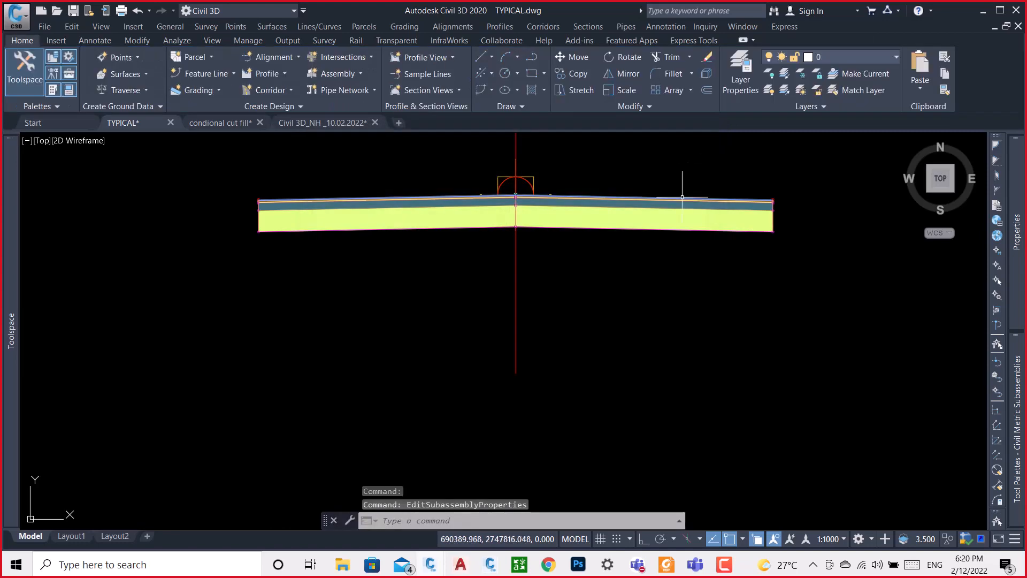
Rename the assembly's right LaneSuperelevationAOR subassembly to the prefix "r-" followed by the author's name.
{"action": "left_click", "coordinate": [691, 202]}
{"action": "mouse_move", "coordinate": [1018, 200]}
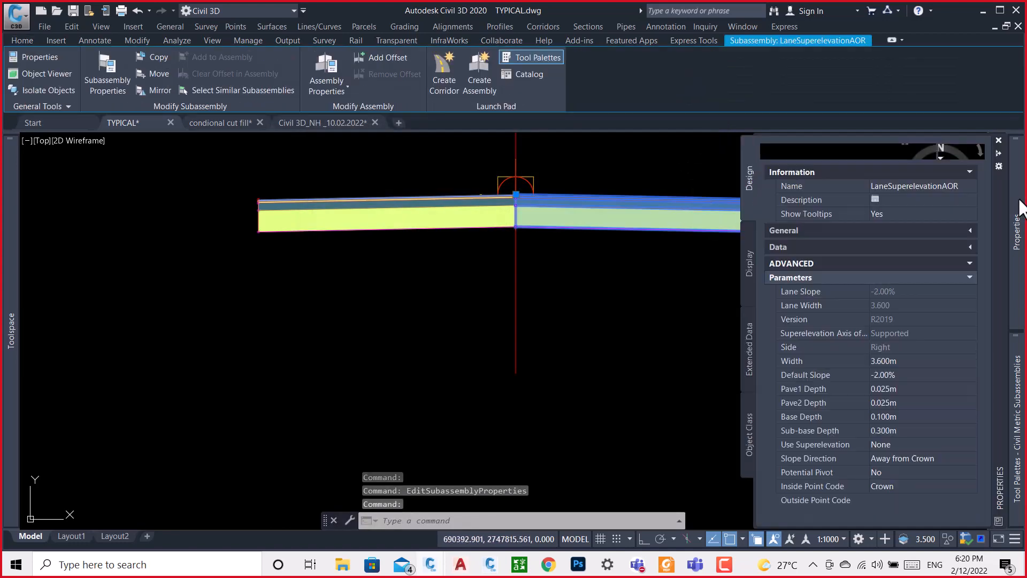
{"action": "left_click", "coordinate": [965, 190]}
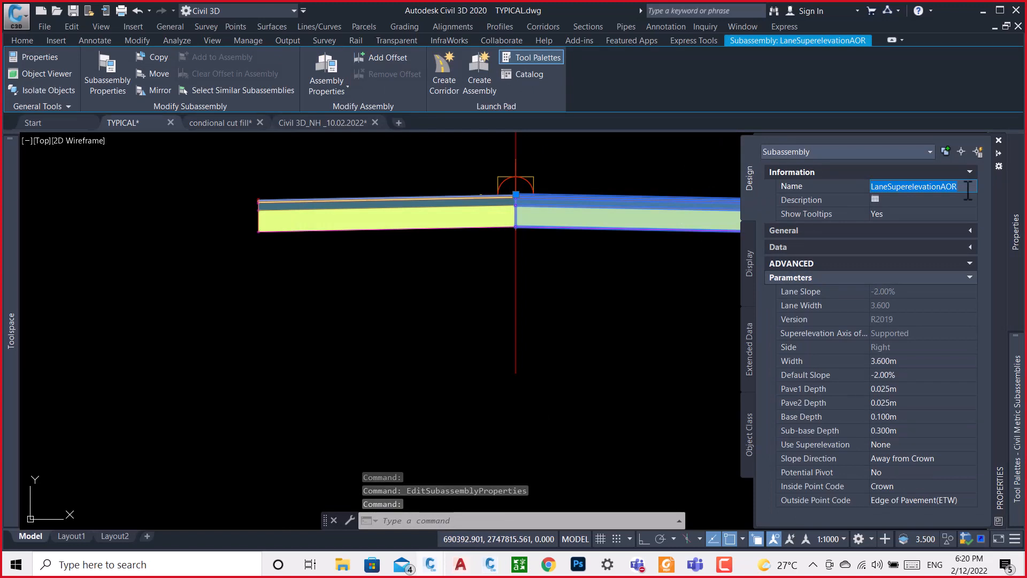
{"action": "key", "text": "BackSpace"}
{"action": "type", "text": "r-irshad"}
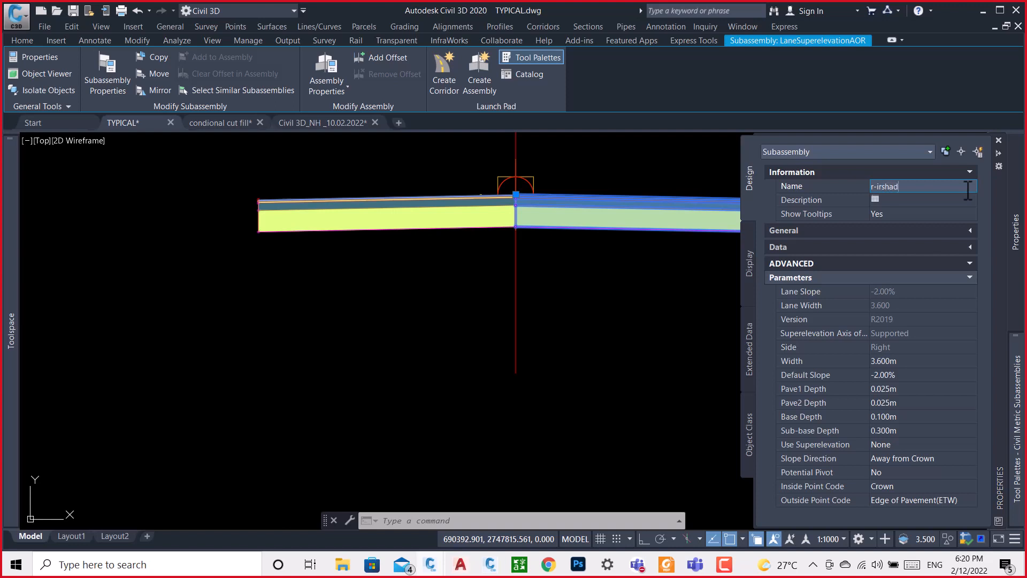
{"action": "key", "text": "Return"}
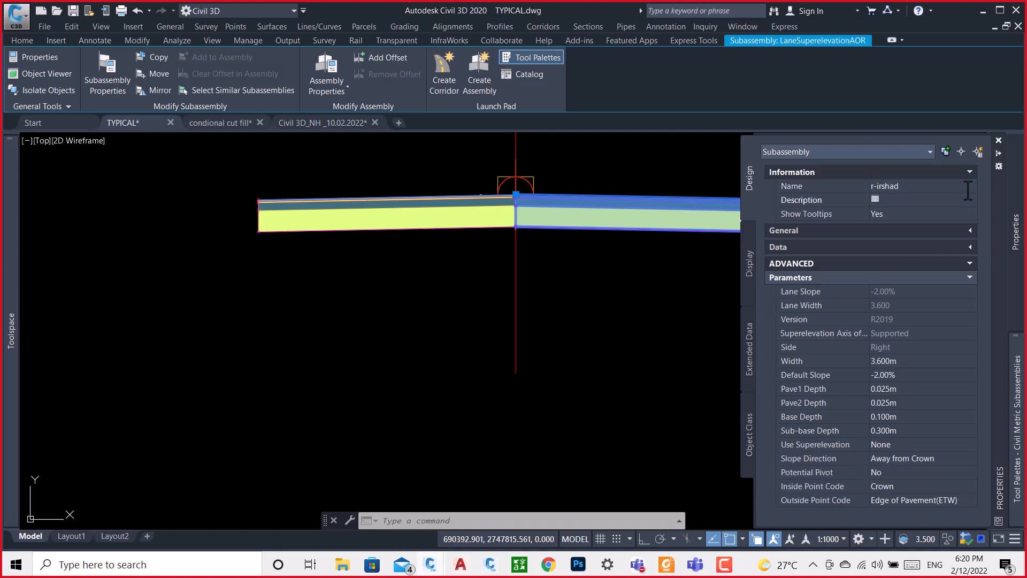
Open the renamed right lane's subassembly properties and review its input and output parameters and its general information.
{"action": "scroll", "coordinate": [546, 191], "scroll_direction": "down", "scroll_amount": 2}
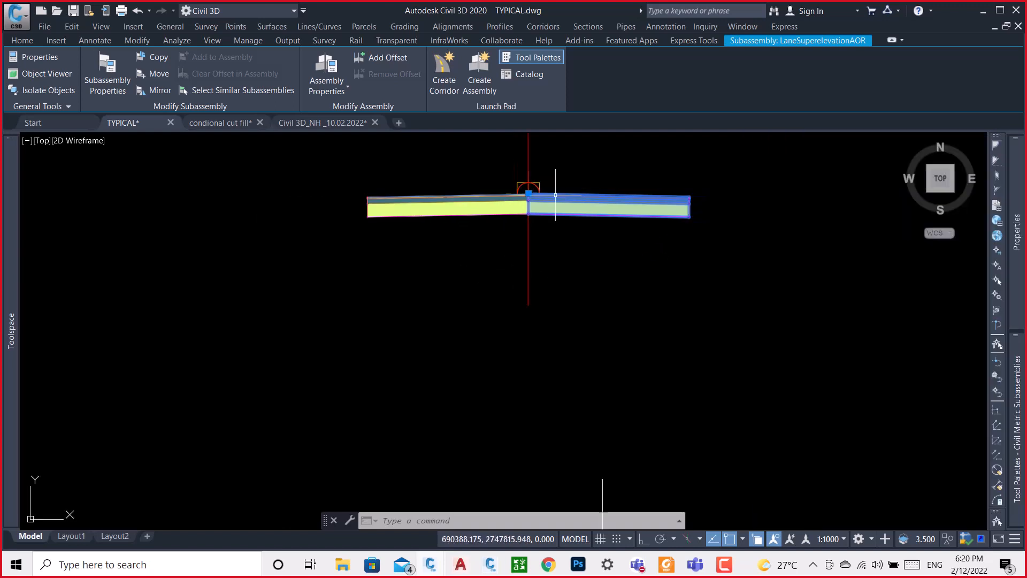
{"action": "right_click", "coordinate": [603, 177]}
{"action": "left_click", "coordinate": [673, 314]}
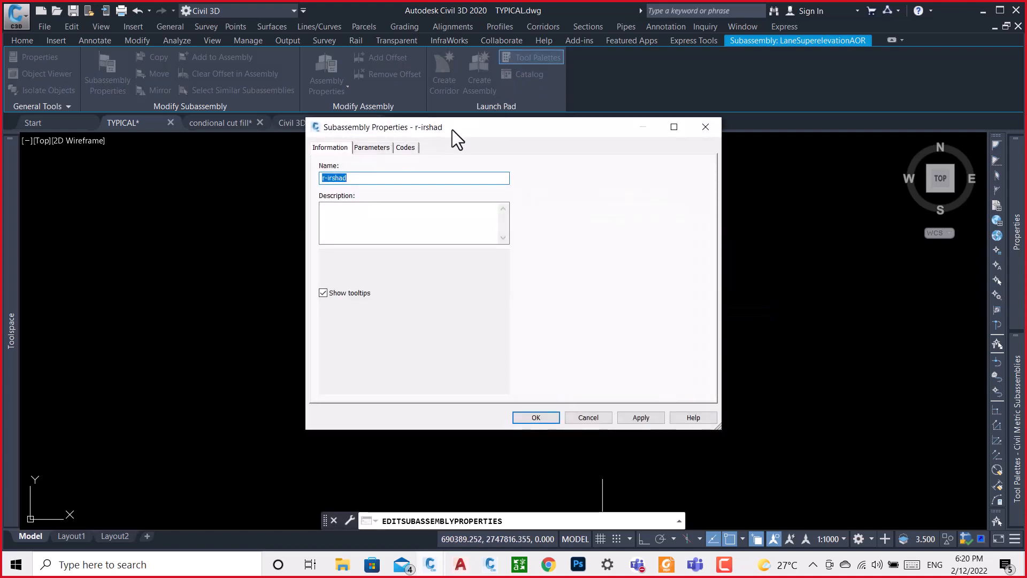
{"action": "left_click_drag", "start_coordinate": [383, 115], "coordinate": [236, 89]}
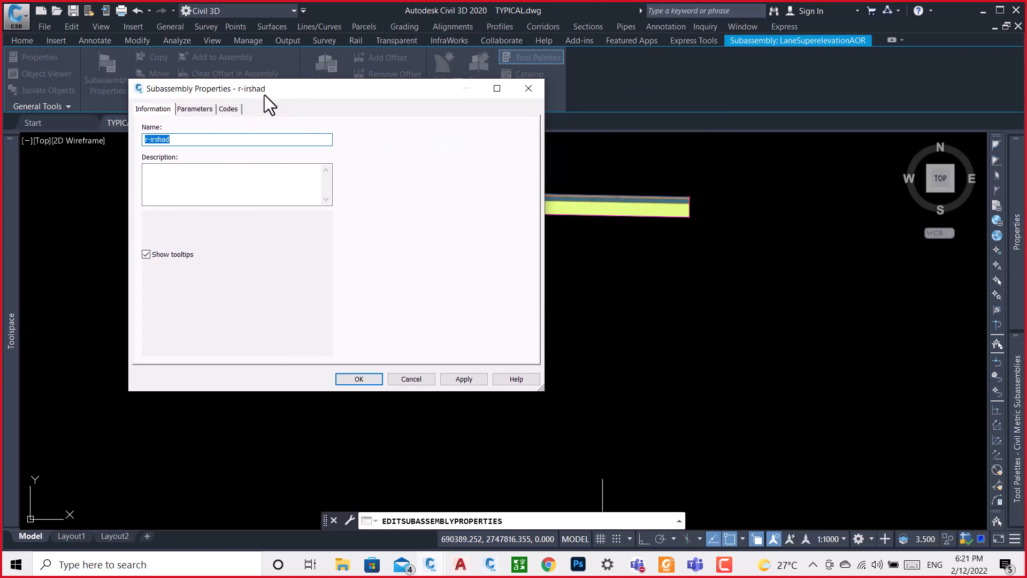
{"action": "left_click", "coordinate": [195, 109]}
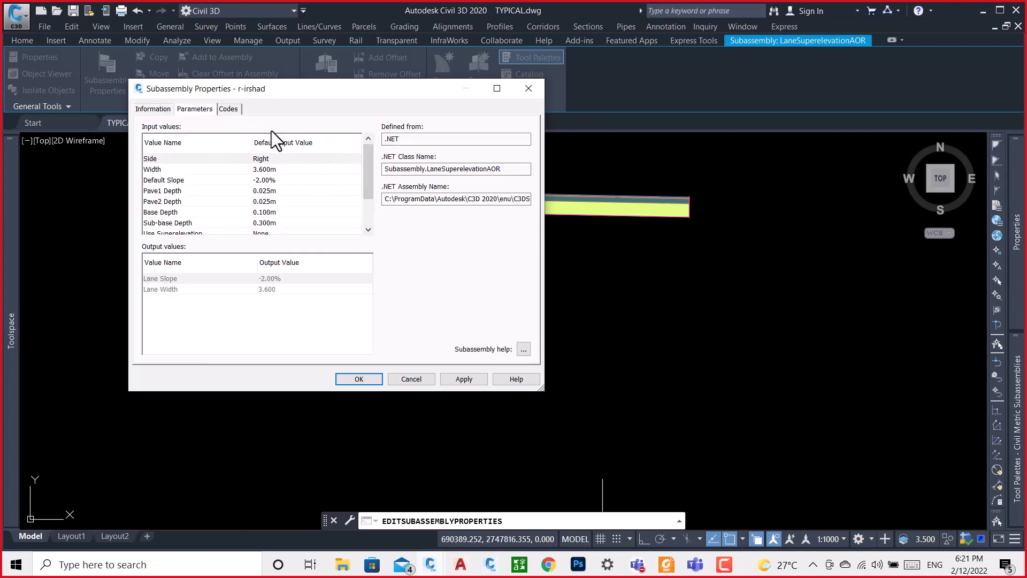
{"action": "left_click", "coordinate": [160, 110]}
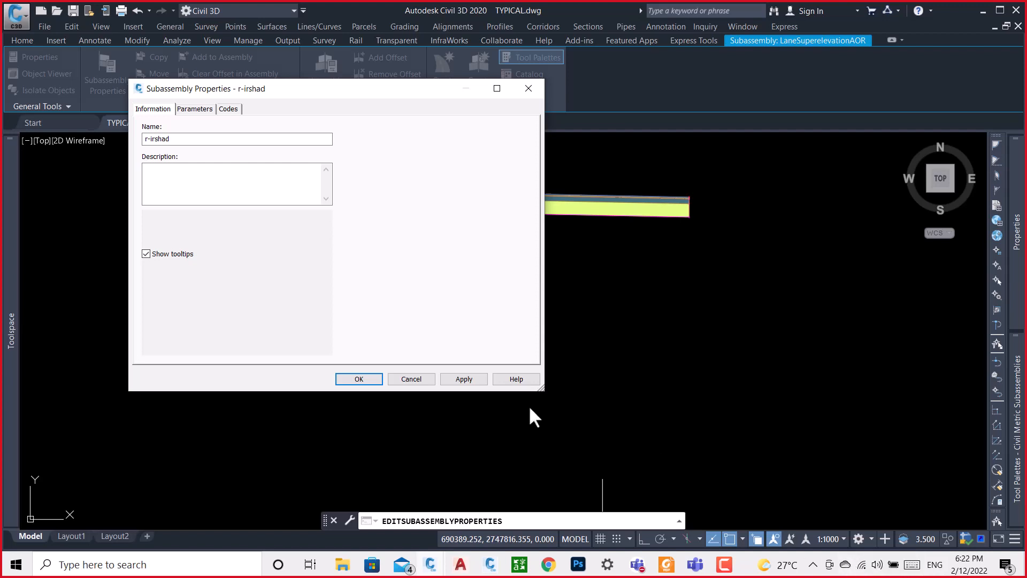
Open the help on the subassembly properties' Information tab and look through the help contents down to the Assembly and Subassembly Dialog Boxes topics.
{"action": "left_click", "coordinate": [515, 380]}
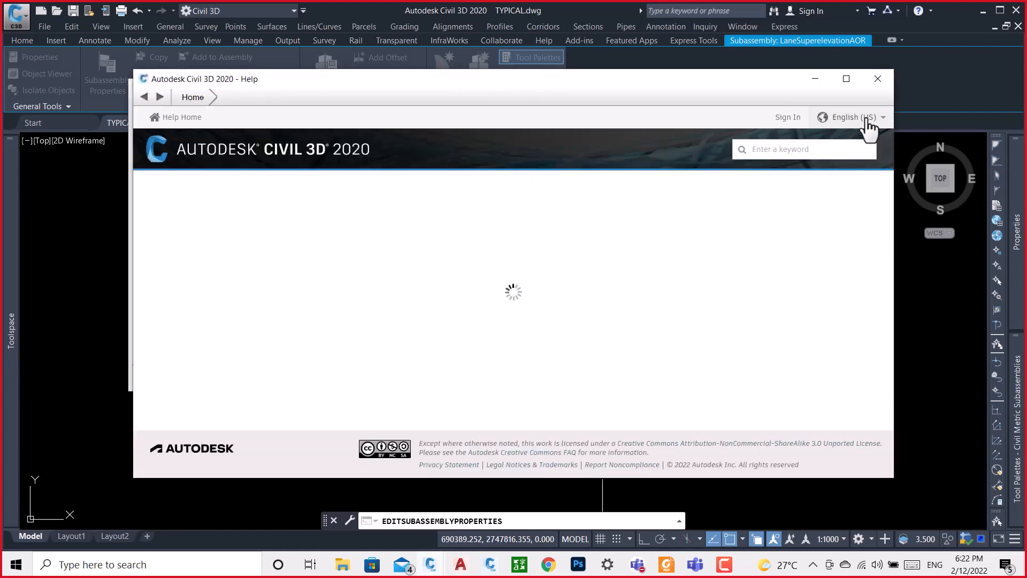
{"action": "left_click", "coordinate": [846, 78]}
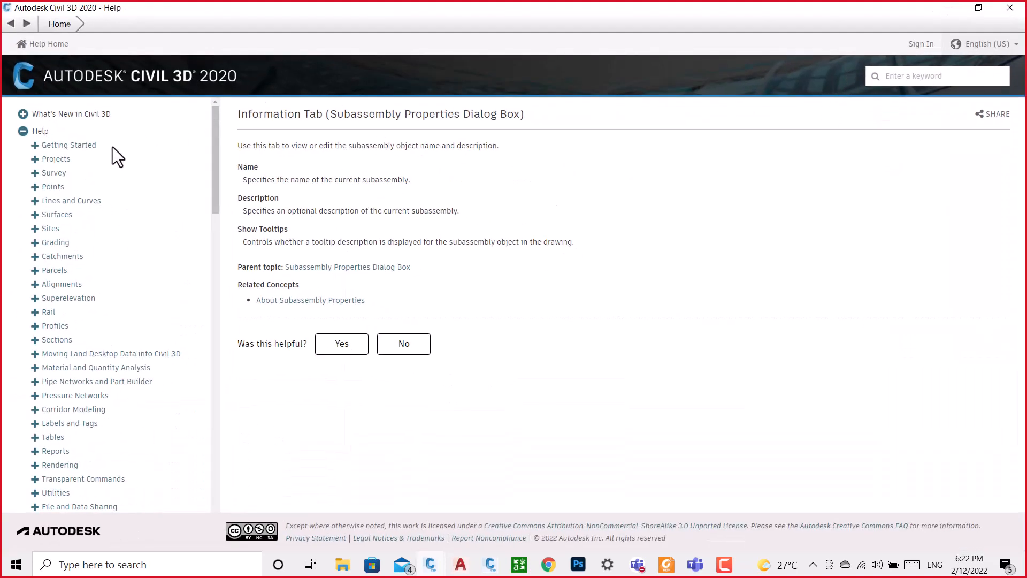
{"action": "scroll", "coordinate": [102, 194], "scroll_direction": "down", "scroll_amount": 13}
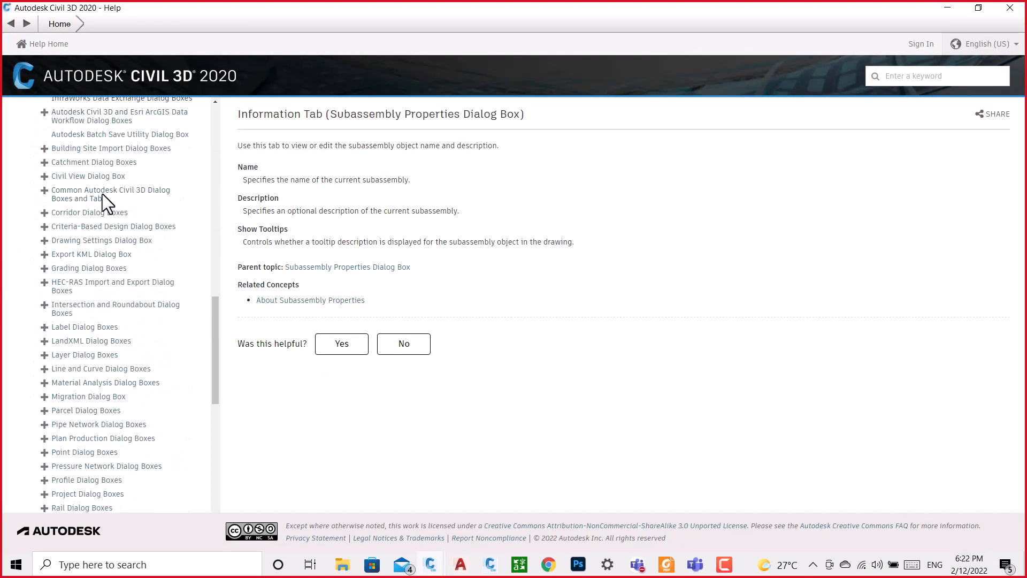
{"action": "scroll", "coordinate": [101, 194], "scroll_direction": "up", "scroll_amount": 15}
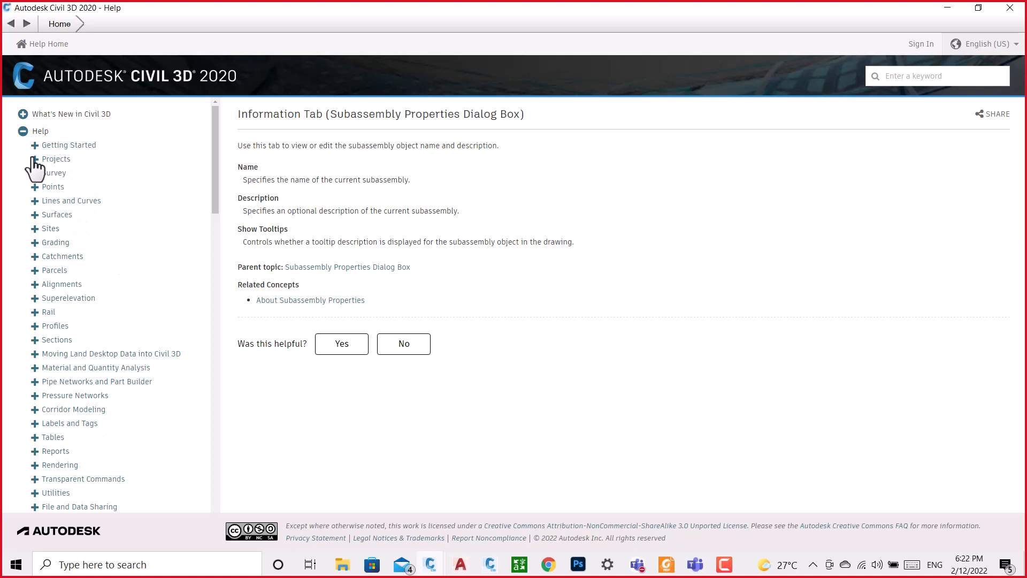
{"action": "scroll", "coordinate": [110, 149], "scroll_direction": "down", "scroll_amount": 5}
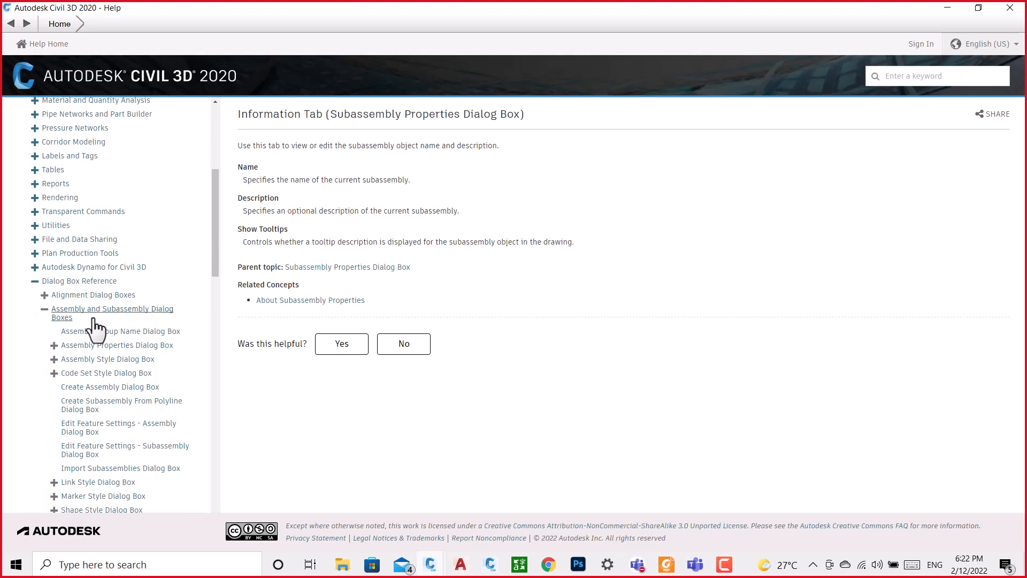
{"action": "scroll", "coordinate": [93, 319], "scroll_direction": "up", "scroll_amount": 5}
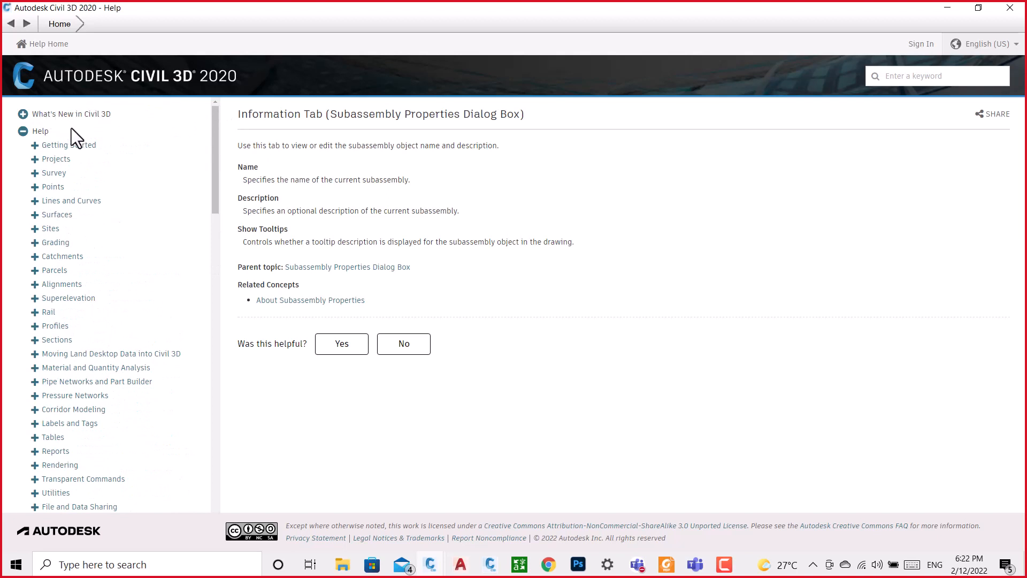
{"action": "scroll", "coordinate": [65, 228], "scroll_direction": "down", "scroll_amount": 5}
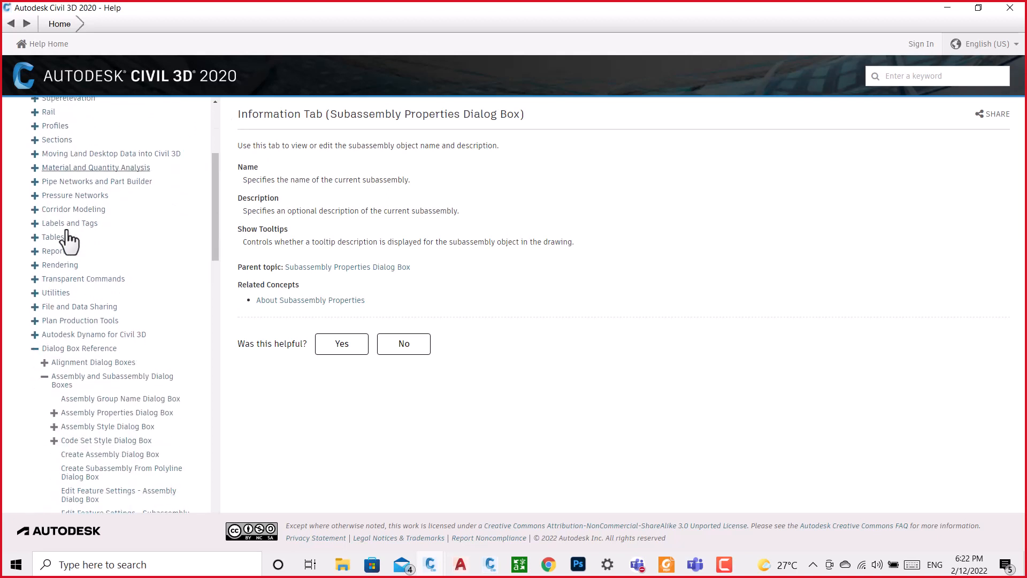
{"action": "scroll", "coordinate": [66, 230], "scroll_direction": "down", "scroll_amount": 1}
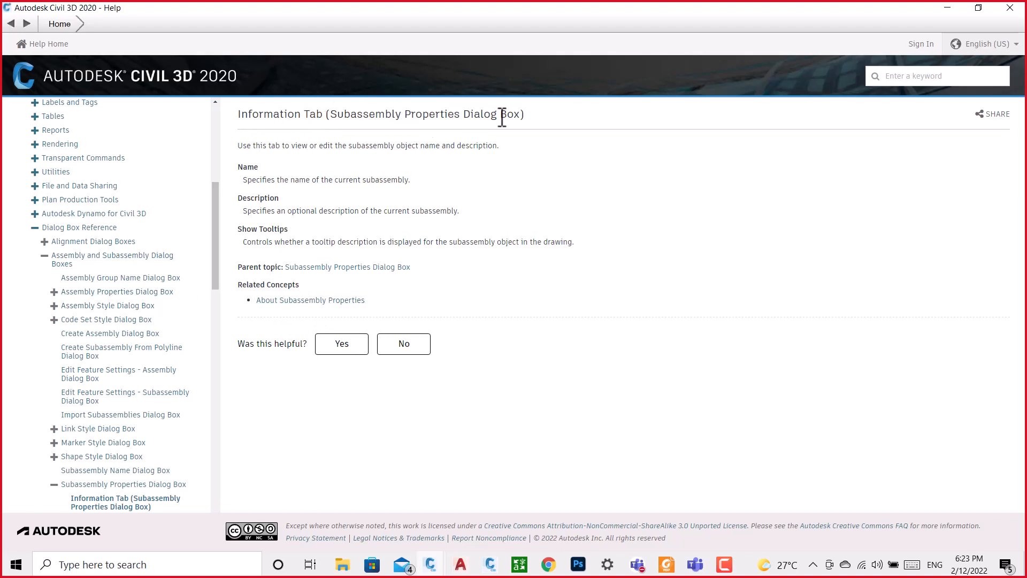
{"action": "scroll", "coordinate": [138, 252], "scroll_direction": "down", "scroll_amount": 1}
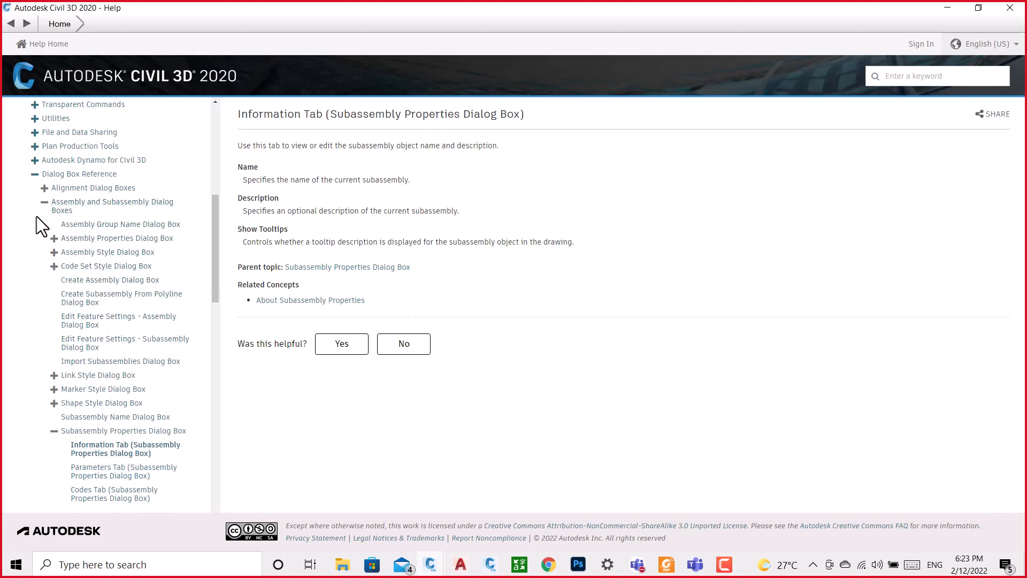
View the Dialog Box Reference topic, look through the Subassembly Reference section of the help contents, and close the help.
{"action": "left_click", "coordinate": [35, 174]}
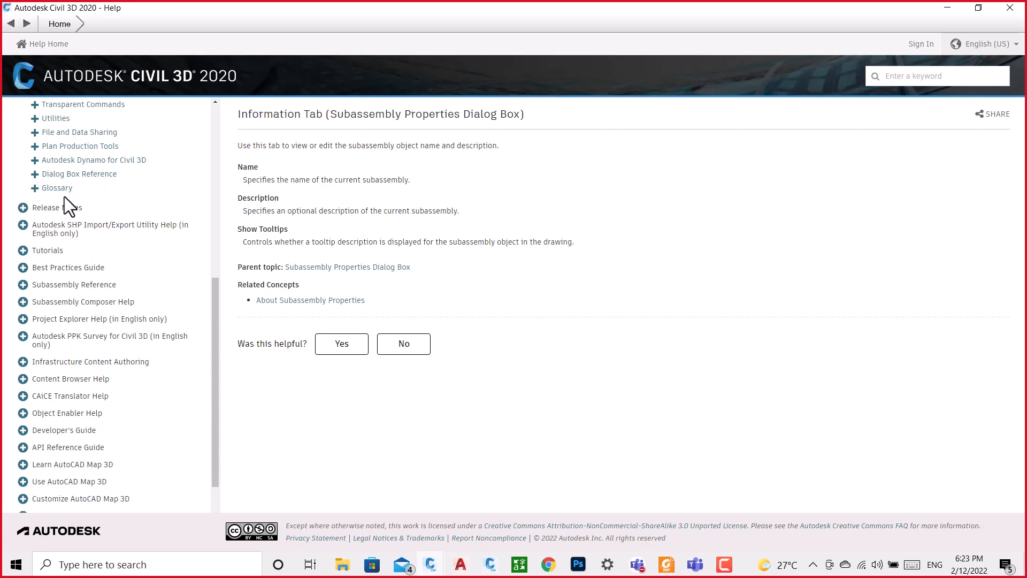
{"action": "left_click", "coordinate": [48, 177]}
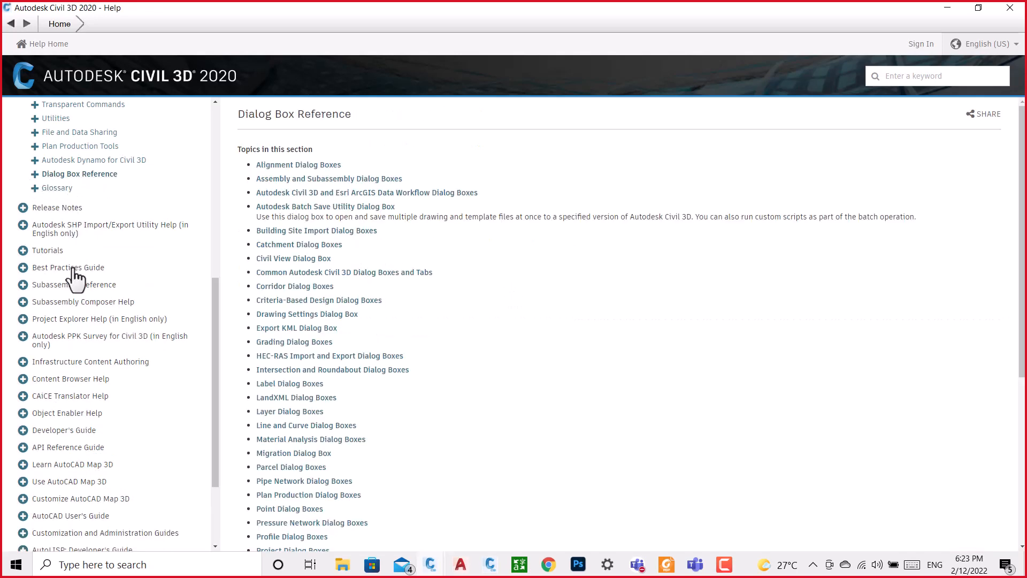
{"action": "scroll", "coordinate": [66, 249], "scroll_direction": "down", "scroll_amount": 1}
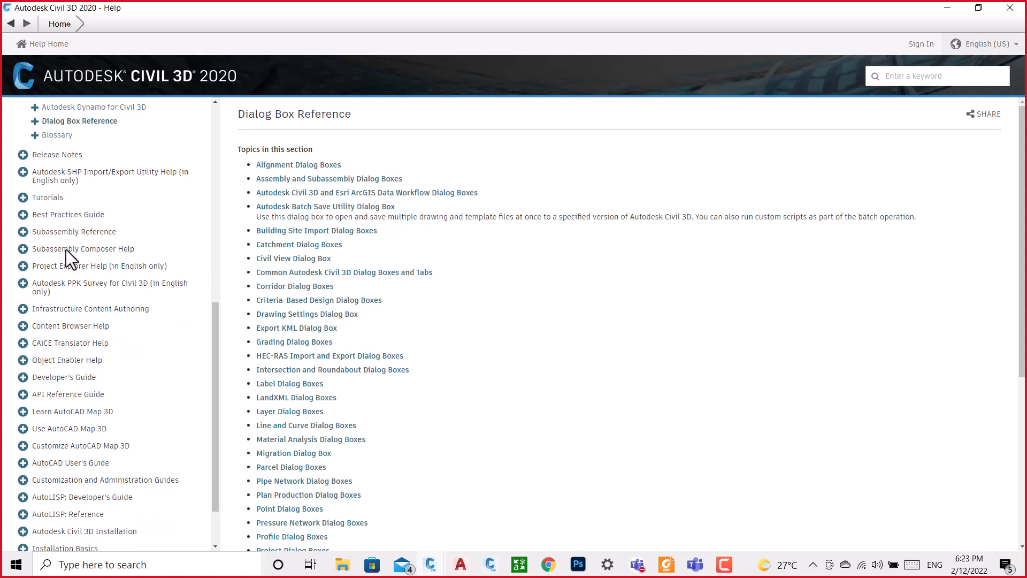
{"action": "left_click", "coordinate": [22, 232]}
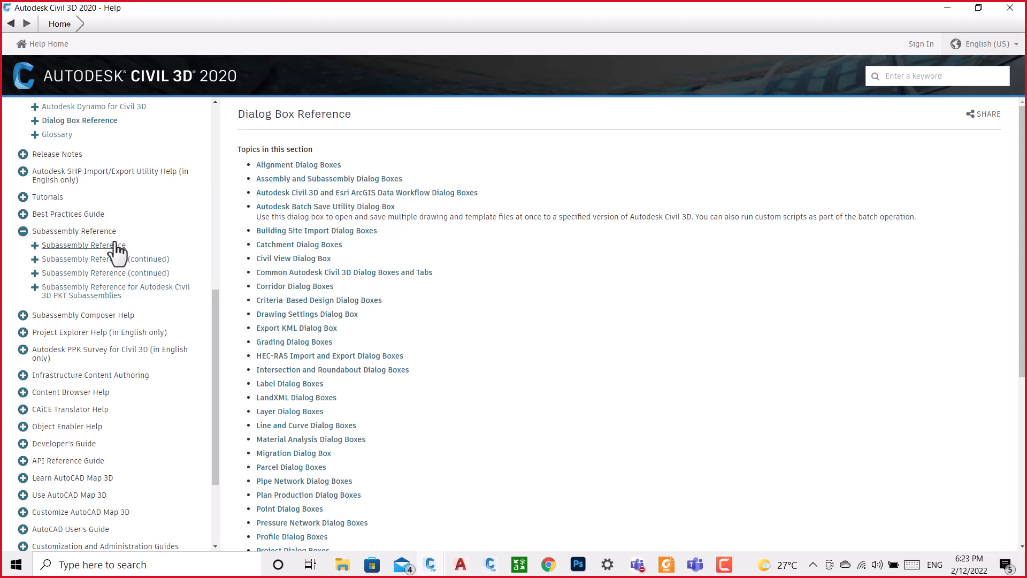
{"action": "scroll", "coordinate": [385, 291], "scroll_direction": "down", "scroll_amount": 1}
{"action": "scroll", "coordinate": [384, 289], "scroll_direction": "down", "scroll_amount": 5}
{"action": "scroll", "coordinate": [384, 288], "scroll_direction": "up", "scroll_amount": 6}
{"action": "scroll", "coordinate": [78, 170], "scroll_direction": "up", "scroll_amount": 1}
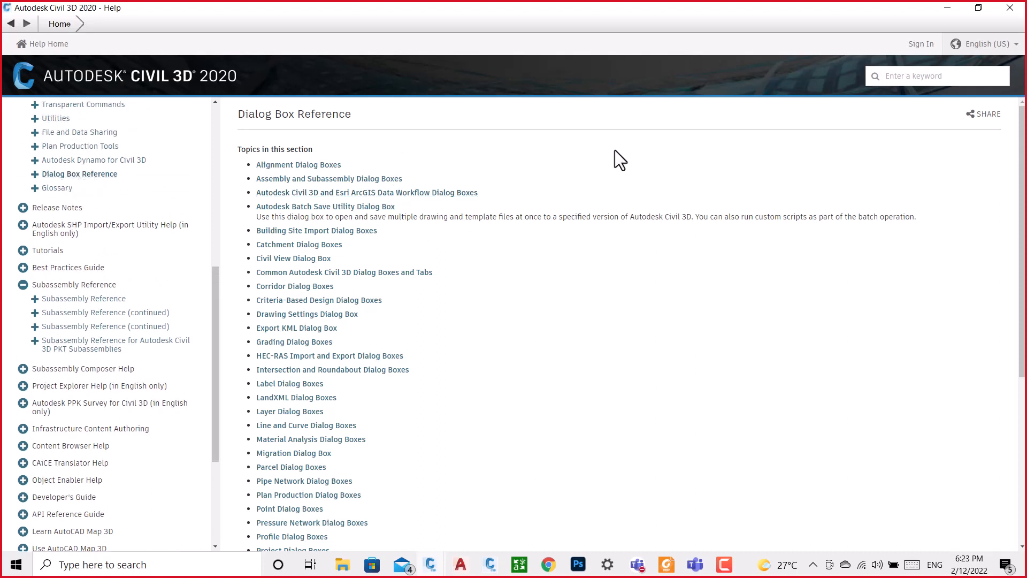
{"action": "scroll", "coordinate": [111, 348], "scroll_direction": "down", "scroll_amount": 4}
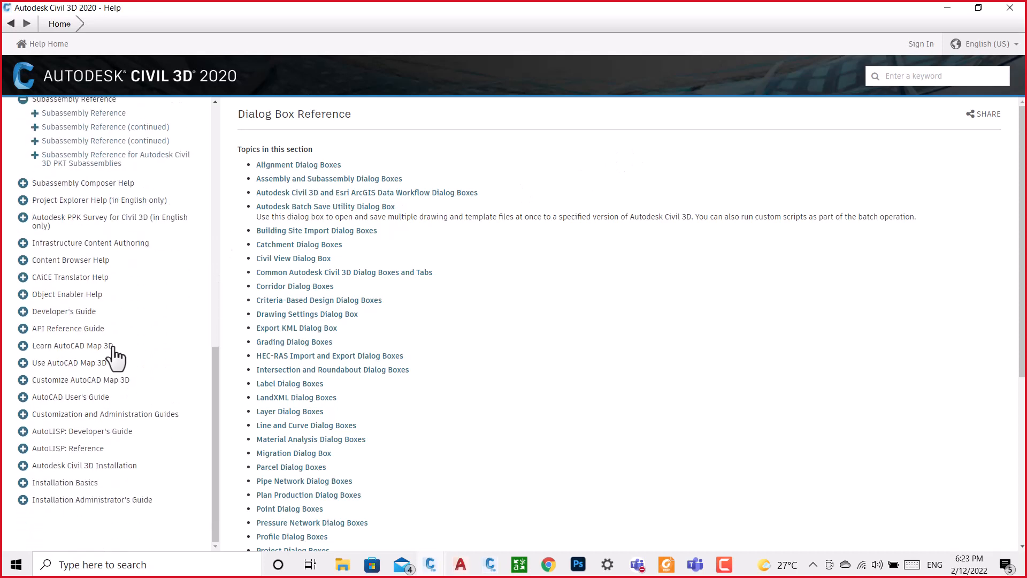
{"action": "scroll", "coordinate": [110, 348], "scroll_direction": "up", "scroll_amount": 5}
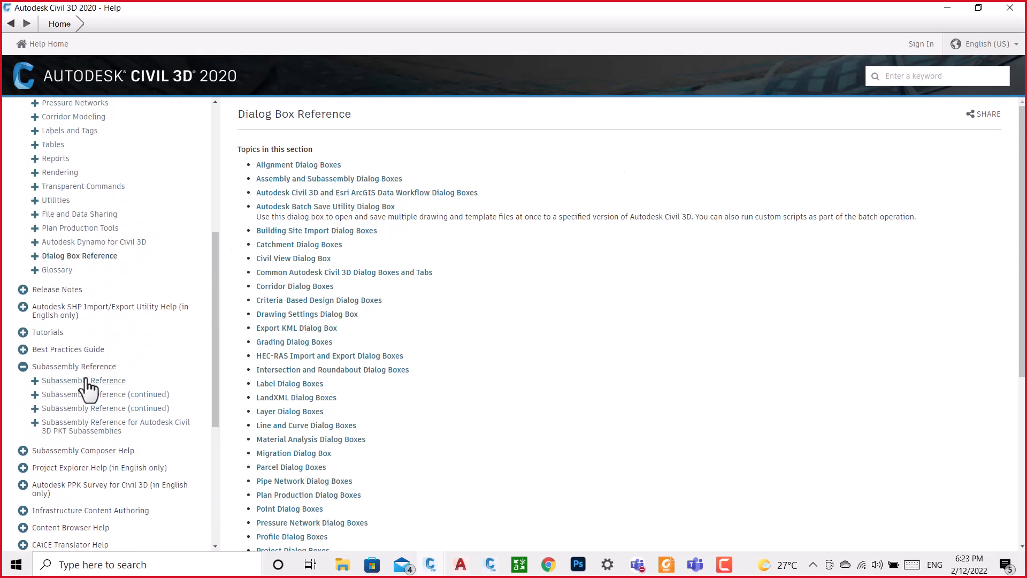
{"action": "left_click", "coordinate": [1010, 7]}
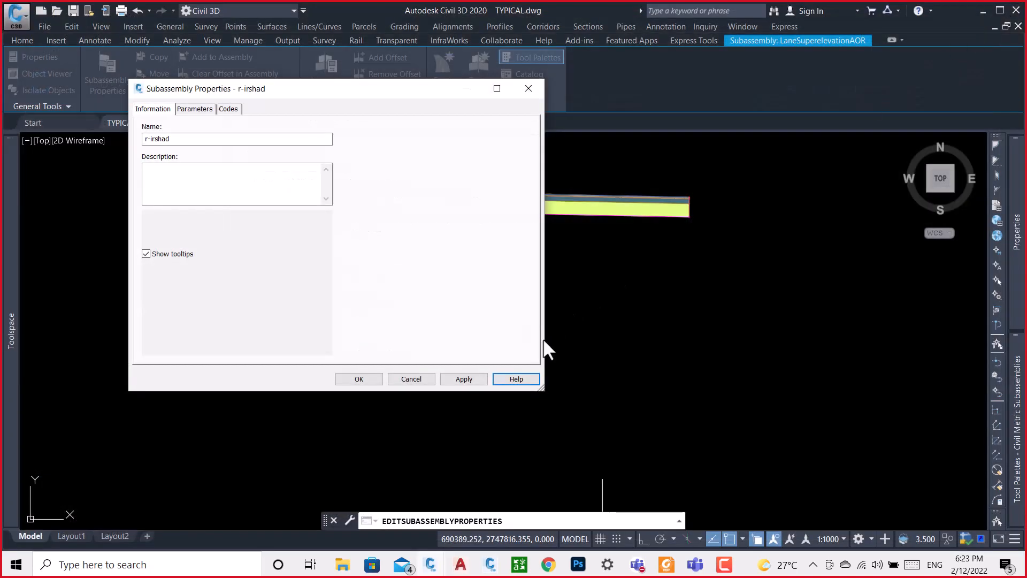
Reopen the help and read the topics About Subassembly Properties and About the Subassembly Collection (Settings Tab).
{"action": "left_click", "coordinate": [512, 379]}
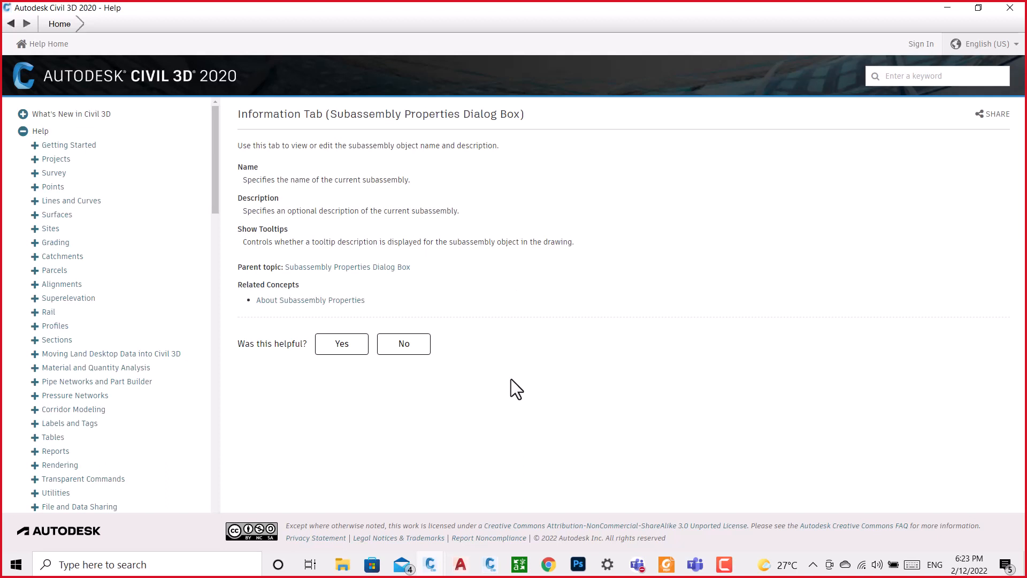
{"action": "left_click", "coordinate": [307, 302]}
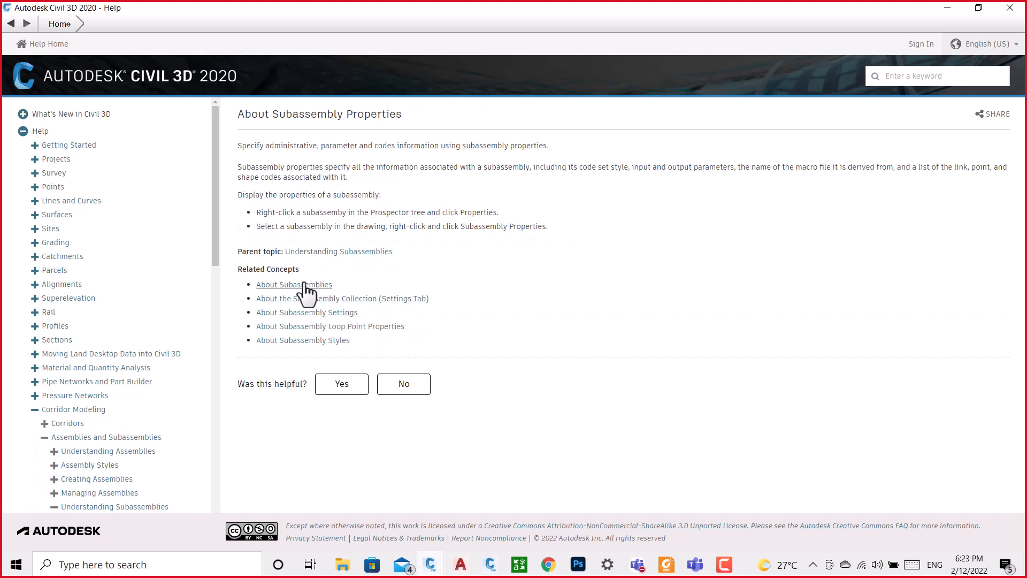
{"action": "left_click", "coordinate": [317, 299]}
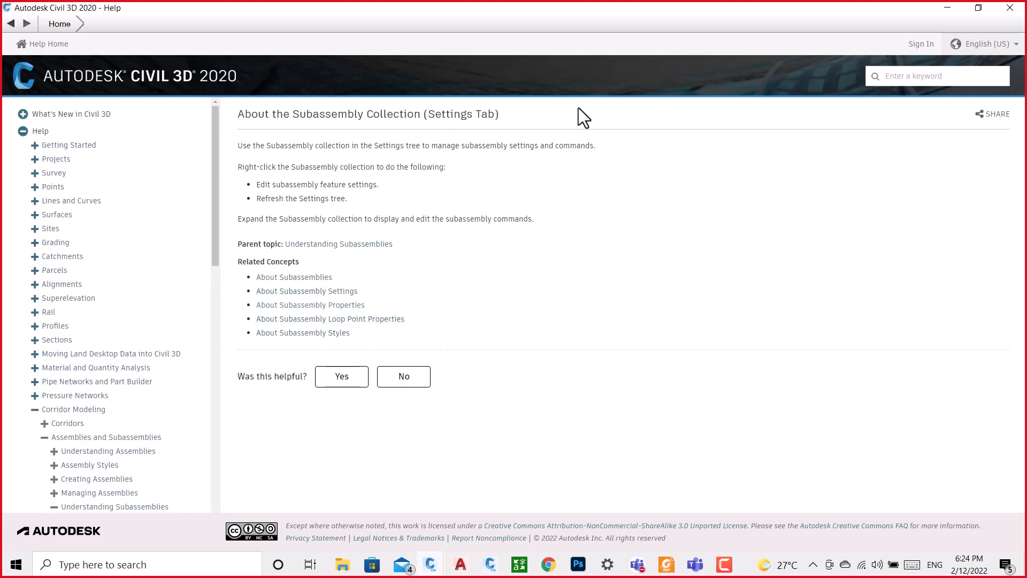
{"action": "left_click", "coordinate": [946, 7]}
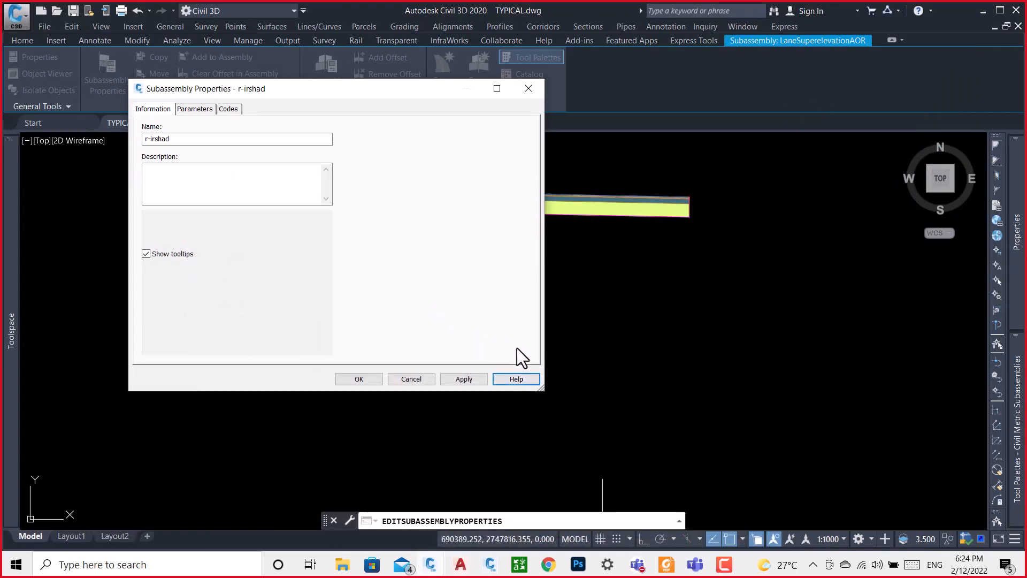
Return to the right lane's parameters in the subassembly properties and close the help window left open behind them.
{"action": "left_click", "coordinate": [185, 109]}
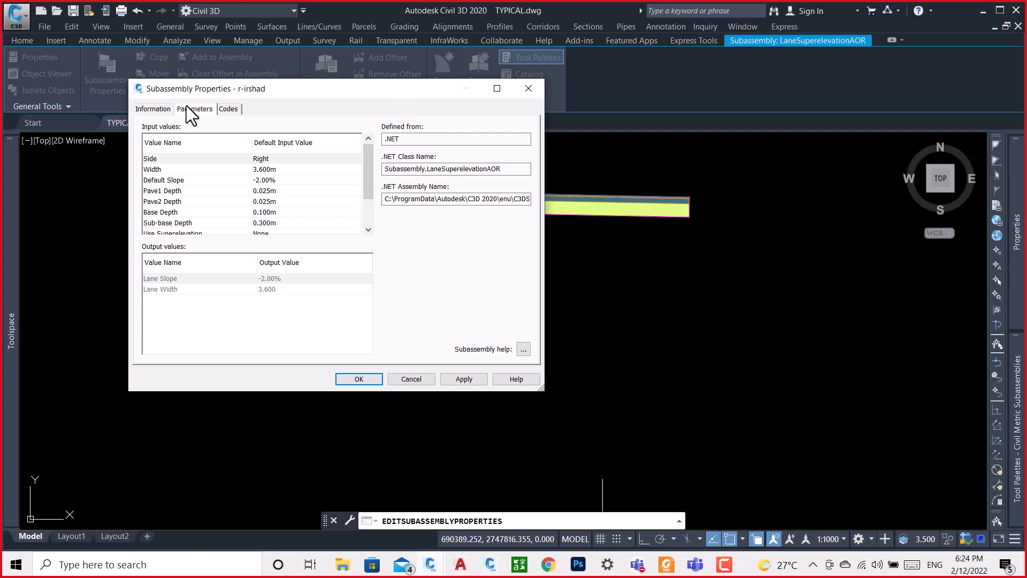
{"action": "left_click", "coordinate": [159, 109]}
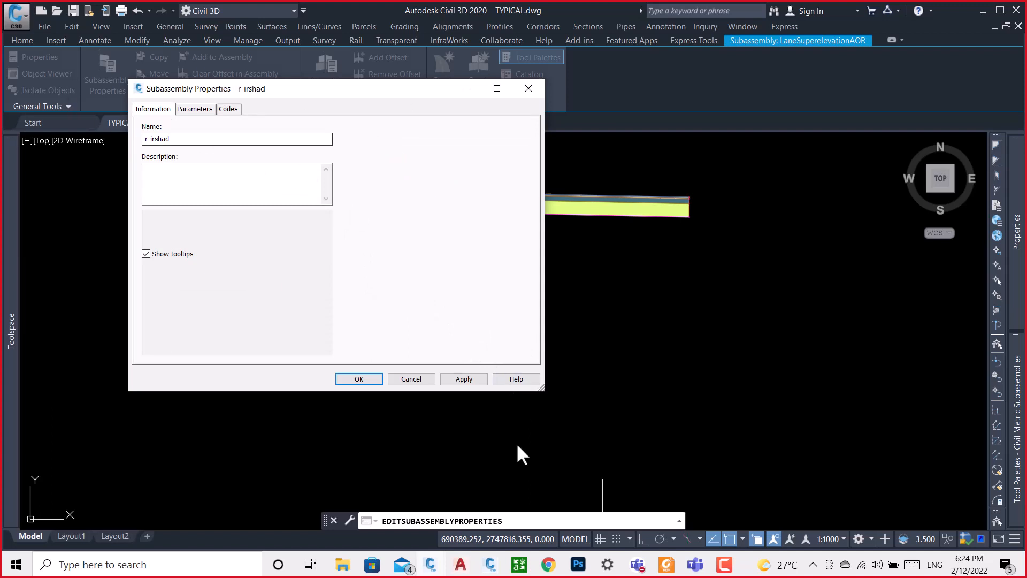
{"action": "left_click", "coordinate": [201, 109]}
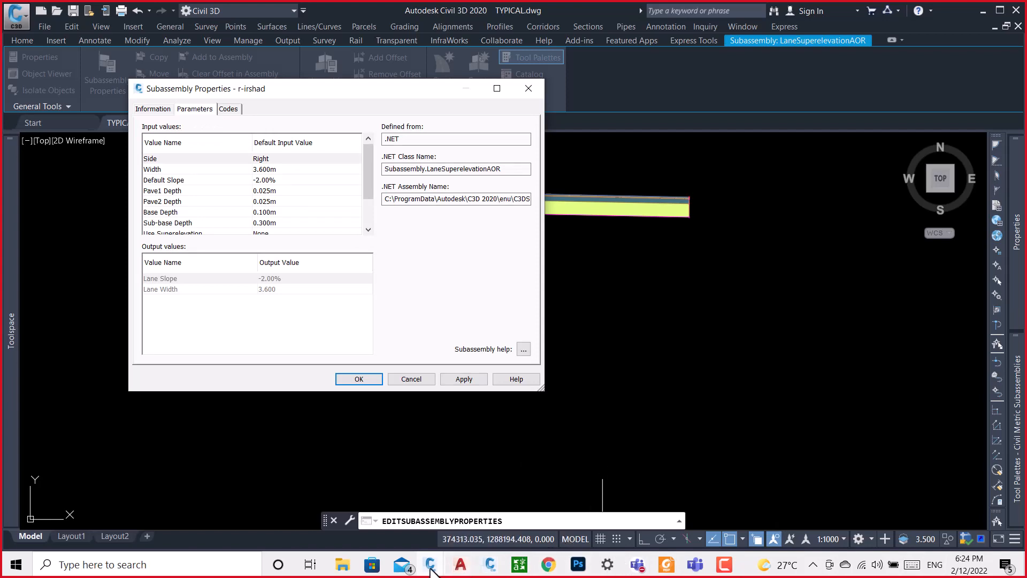
{"action": "mouse_move", "coordinate": [431, 568]}
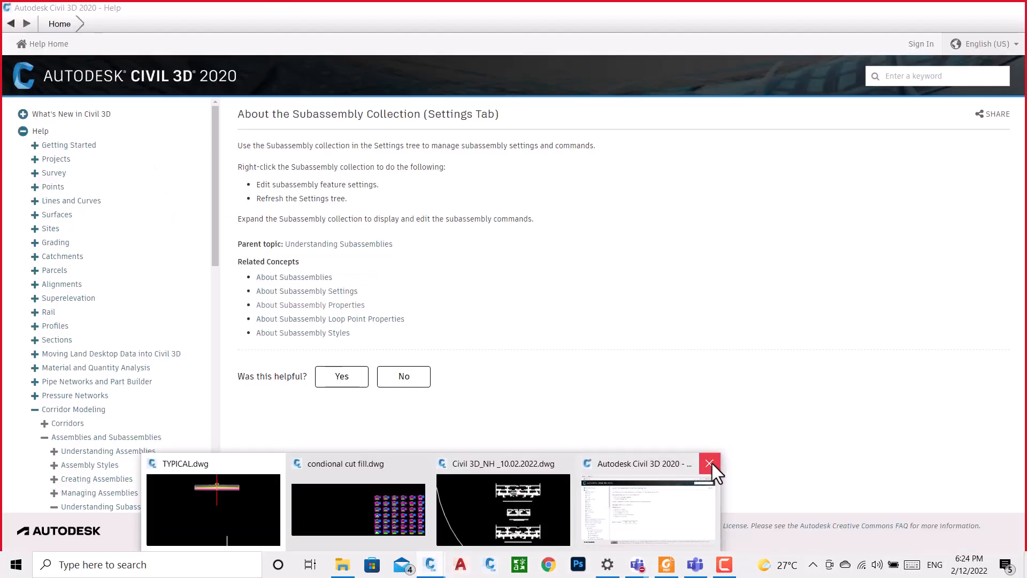
{"action": "left_click", "coordinate": [712, 463]}
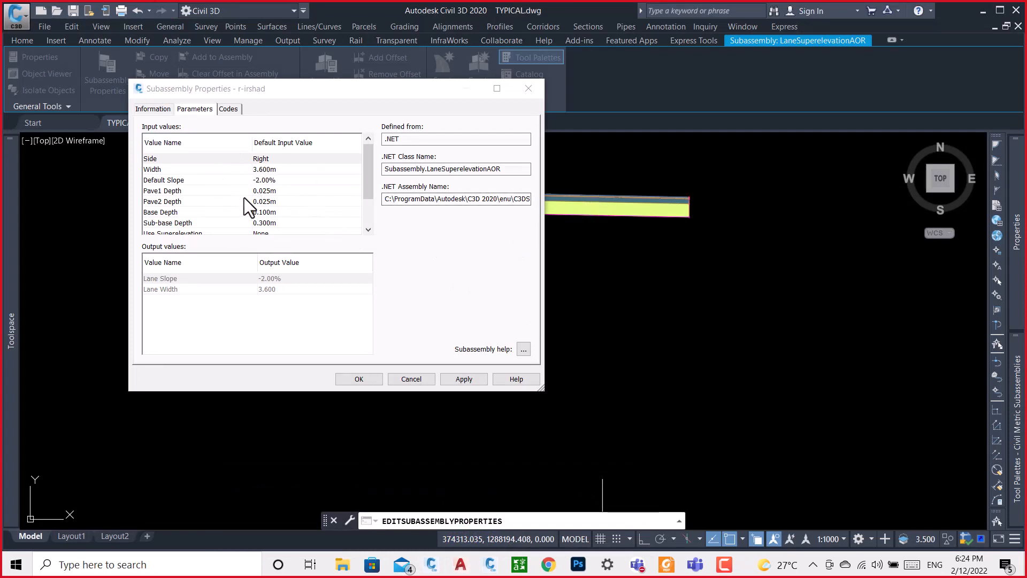
Open the subassembly help and read the LaneSuperelevationAOR topic's description, input, target and output parameters, and behavior.
{"action": "left_click", "coordinate": [526, 353]}
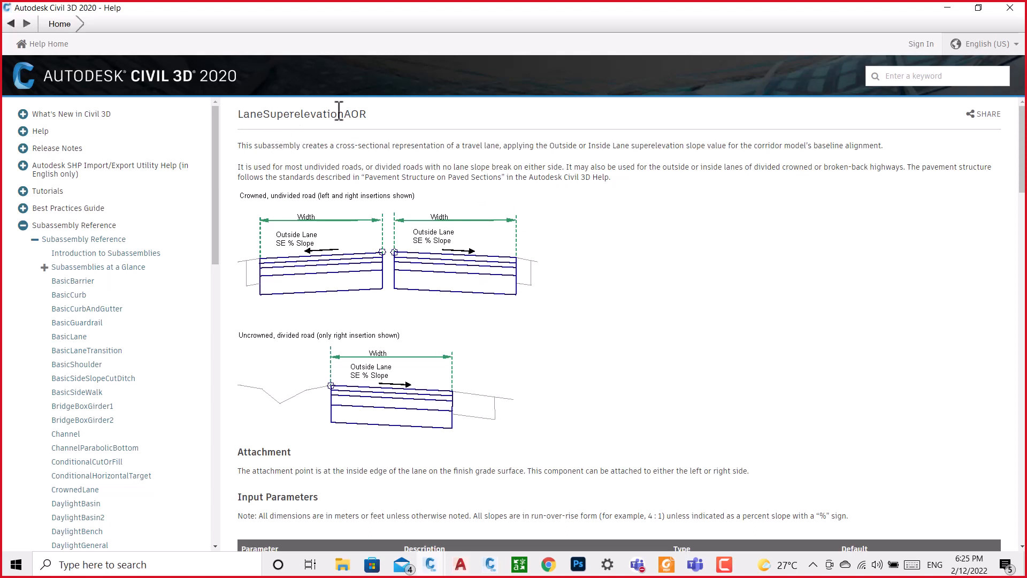
{"action": "left_click_drag", "start_coordinate": [372, 115], "coordinate": [239, 113]}
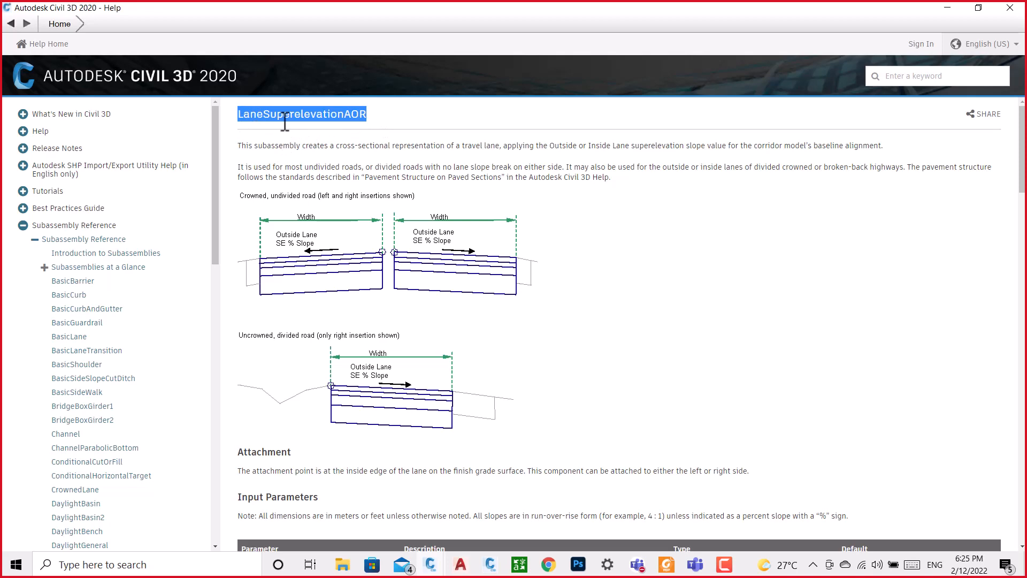
{"action": "scroll", "coordinate": [444, 238], "scroll_direction": "down", "scroll_amount": 1}
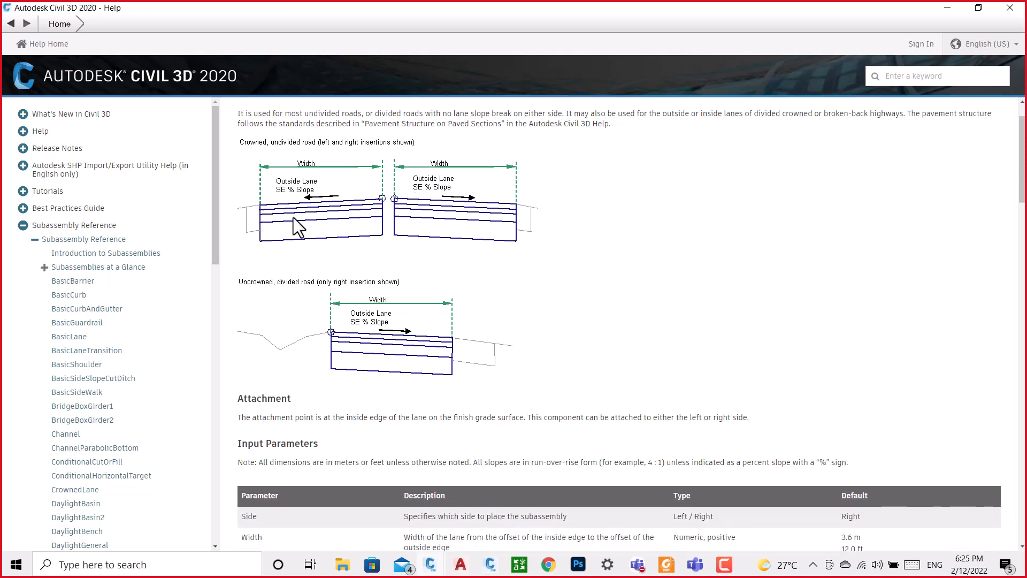
{"action": "scroll", "coordinate": [412, 284], "scroll_direction": "down", "scroll_amount": 3}
{"action": "scroll", "coordinate": [347, 268], "scroll_direction": "down", "scroll_amount": 1}
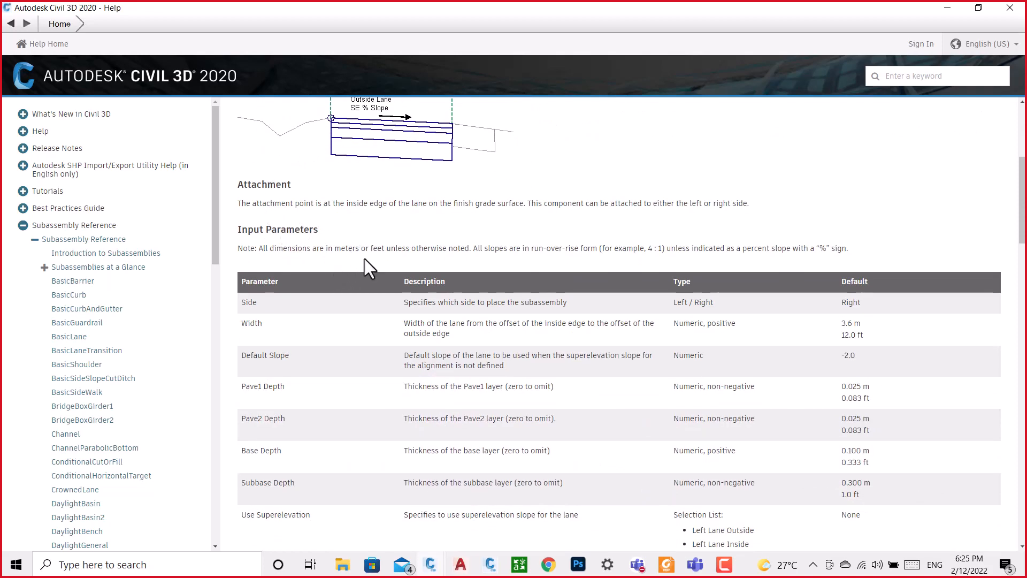
{"action": "scroll", "coordinate": [365, 259], "scroll_direction": "down", "scroll_amount": 2}
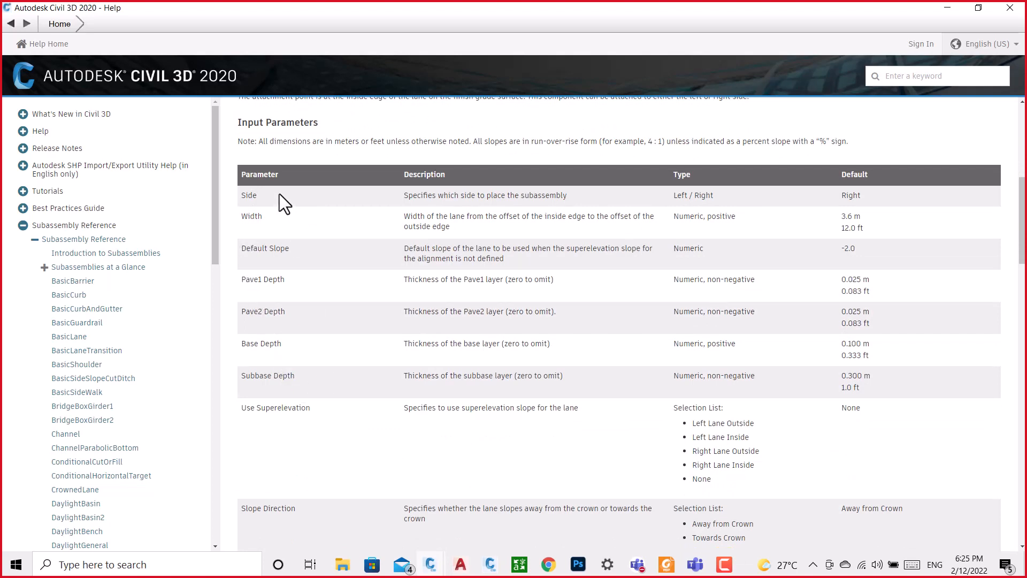
{"action": "scroll", "coordinate": [279, 194], "scroll_direction": "down", "scroll_amount": 4}
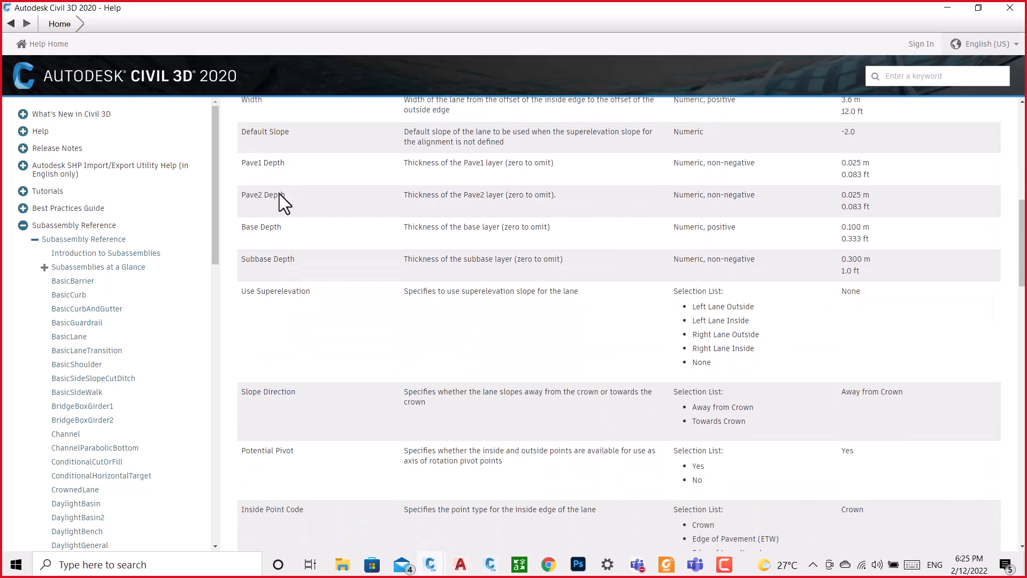
{"action": "scroll", "coordinate": [281, 193], "scroll_direction": "down", "scroll_amount": 8}
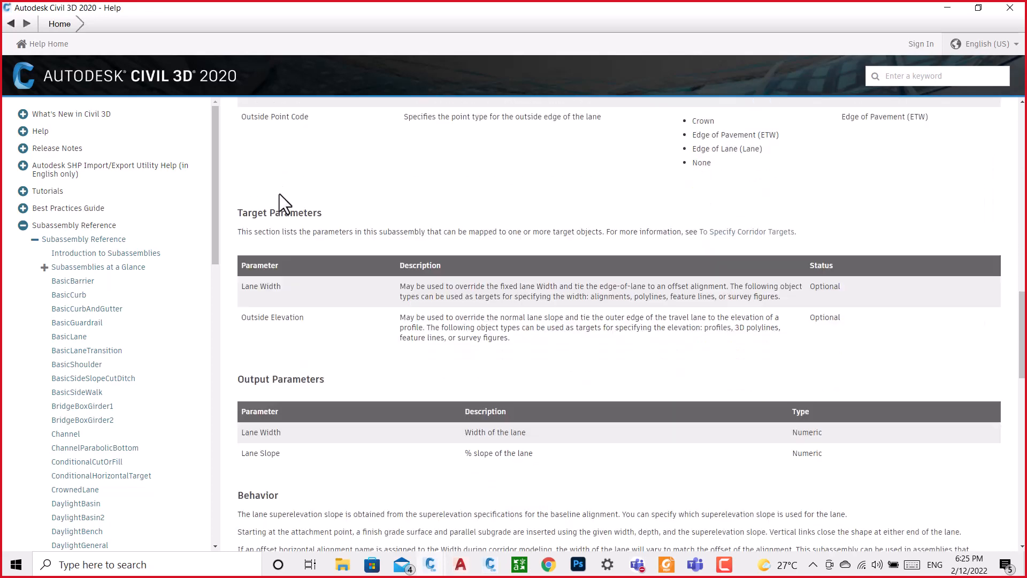
{"action": "scroll", "coordinate": [279, 194], "scroll_direction": "down", "scroll_amount": 6}
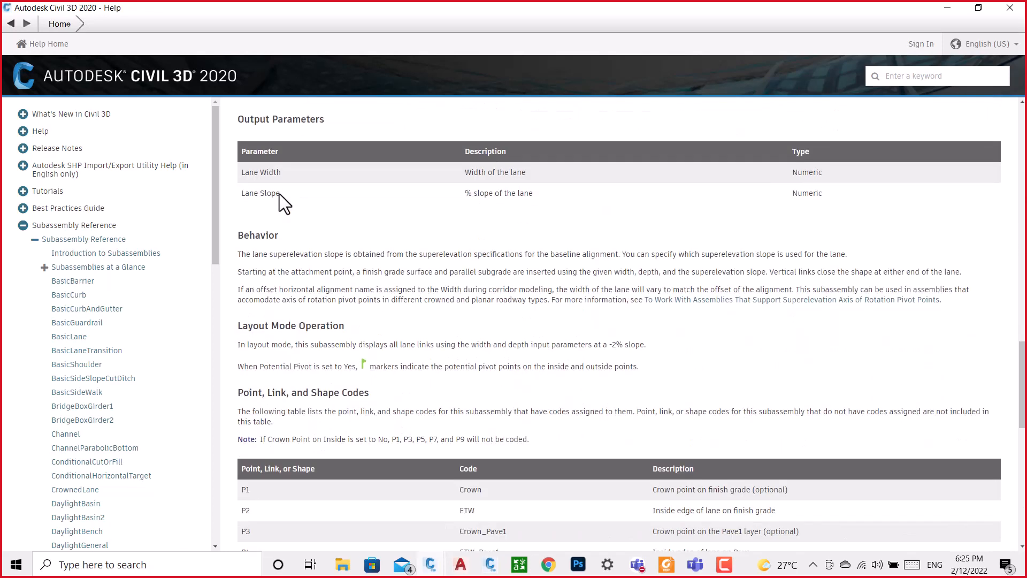
Study the topic's Point, Link, and Shape Codes table and the Coding Diagram at its end.
{"action": "scroll", "coordinate": [279, 194], "scroll_direction": "down", "scroll_amount": 5}
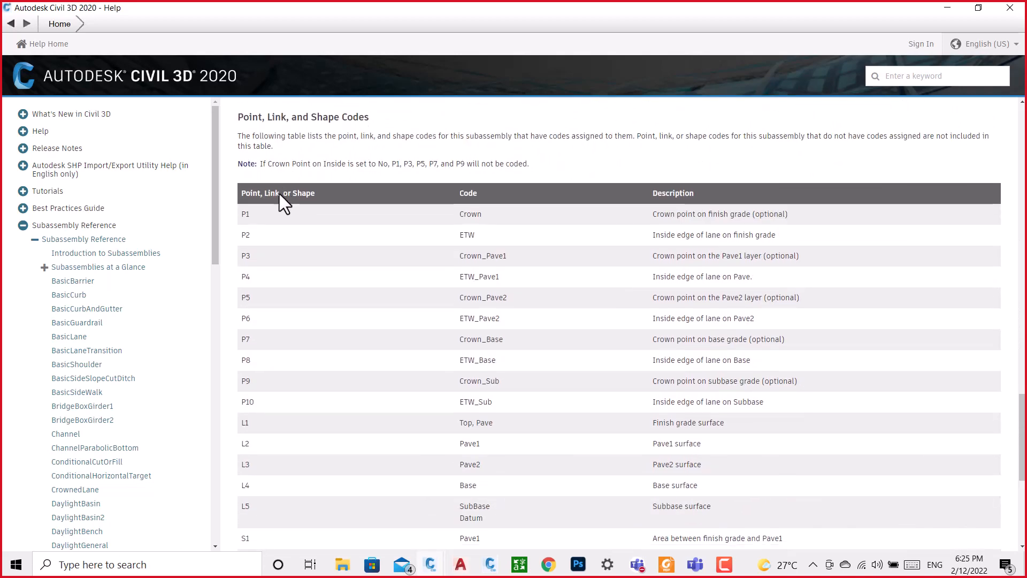
{"action": "scroll", "coordinate": [279, 194], "scroll_direction": "up", "scroll_amount": 2}
{"action": "scroll", "coordinate": [279, 194], "scroll_direction": "down", "scroll_amount": 1}
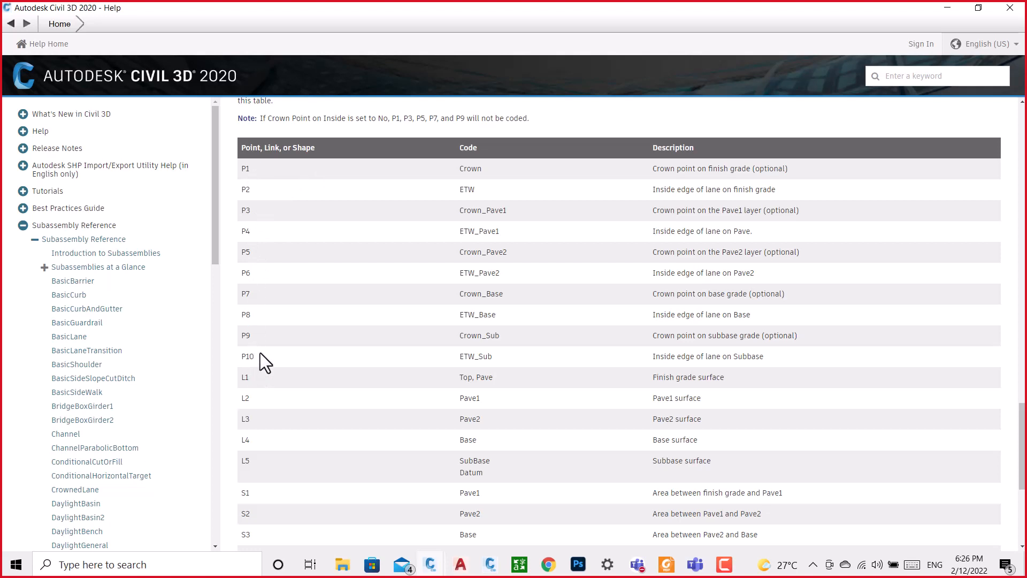
{"action": "scroll", "coordinate": [260, 352], "scroll_direction": "down", "scroll_amount": 2}
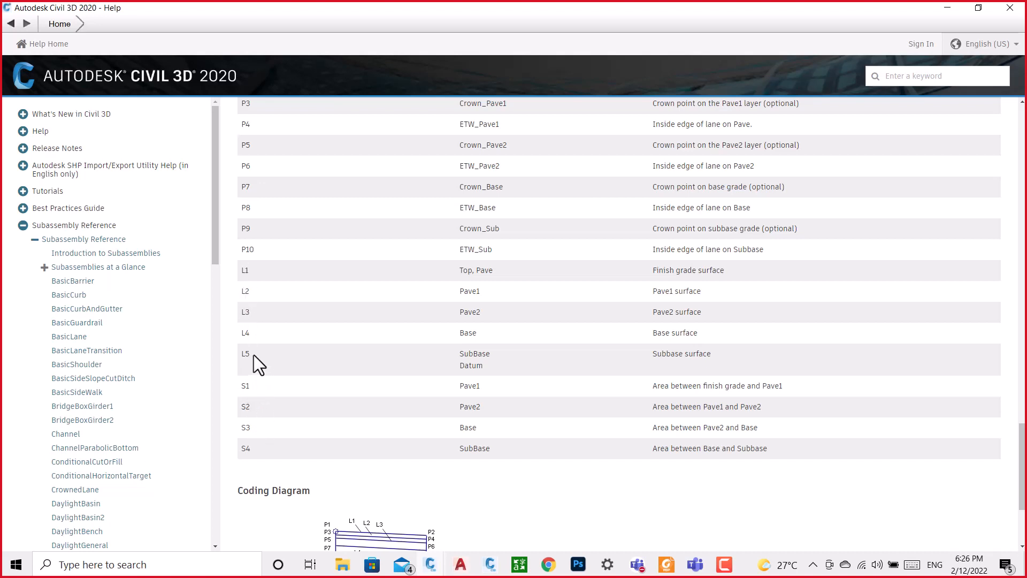
{"action": "scroll", "coordinate": [254, 354], "scroll_direction": "down", "scroll_amount": 3}
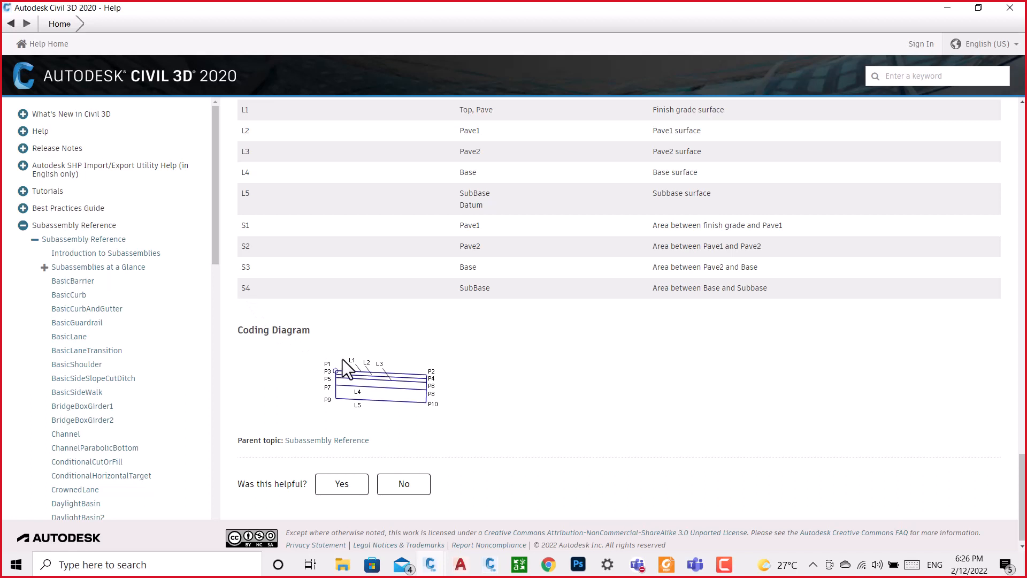
{"action": "scroll", "coordinate": [341, 353], "scroll_direction": "down", "scroll_amount": 1}
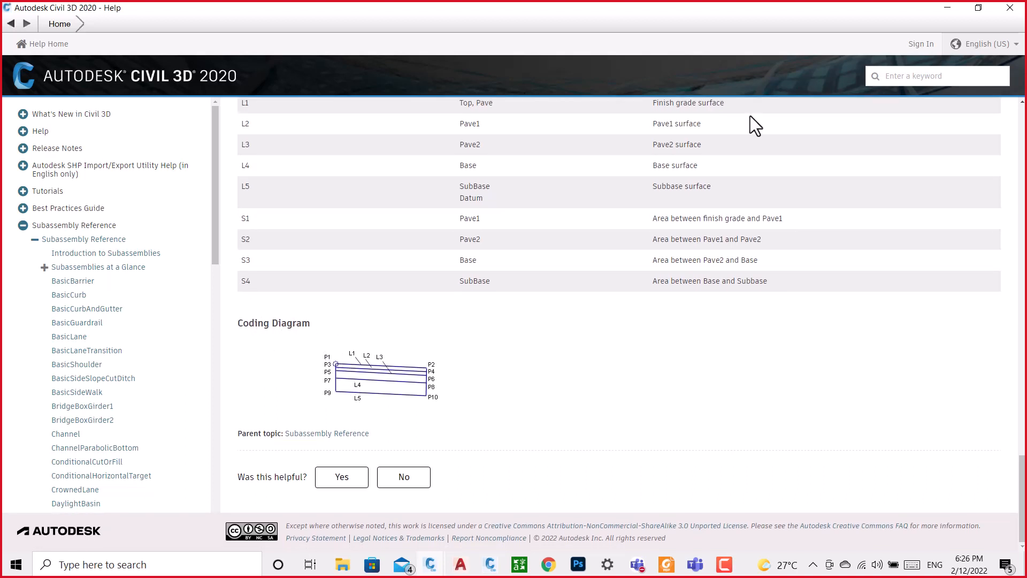
Arrange the help window side by side with the TYPICAL.dwg window and close the subassembly properties.
{"action": "left_click", "coordinate": [975, 8]}
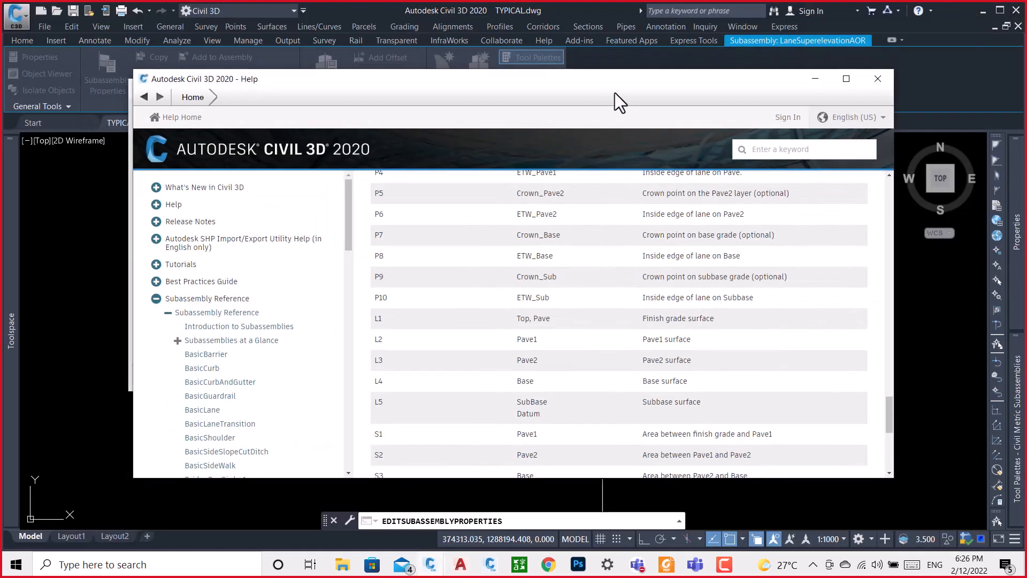
{"action": "left_click_drag", "start_coordinate": [588, 81], "coordinate": [1025, 102]}
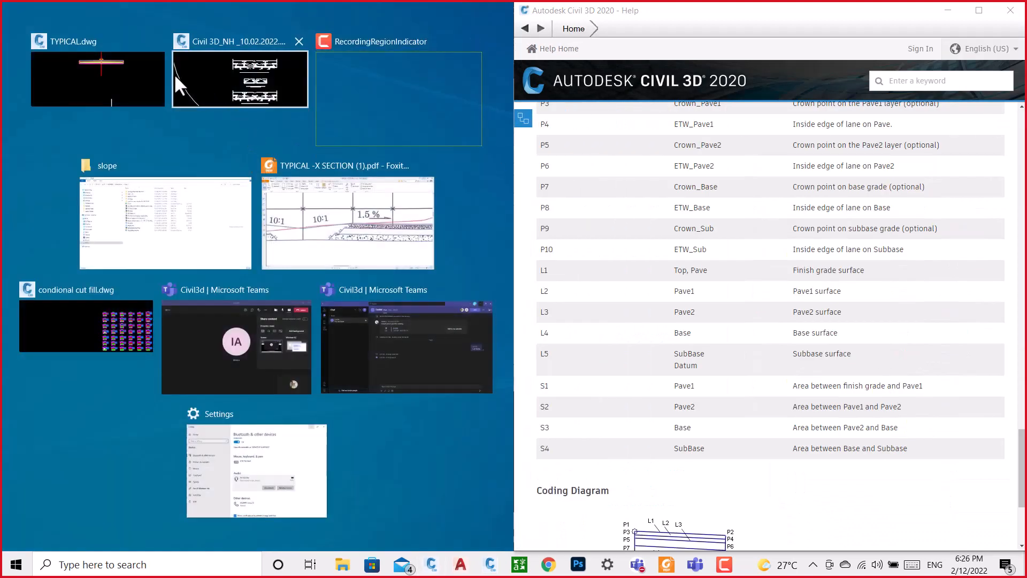
{"action": "left_click", "coordinate": [130, 65]}
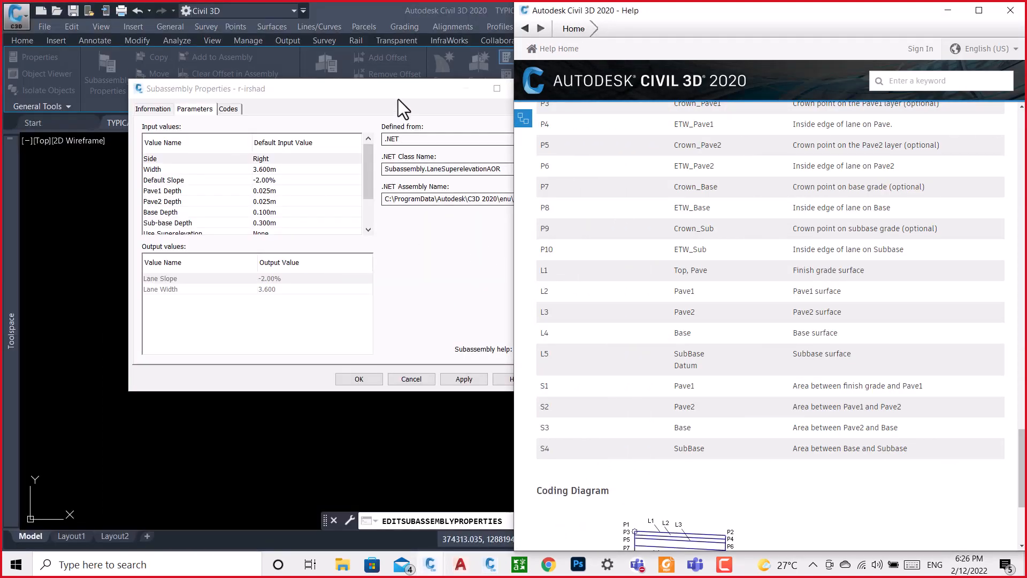
{"action": "left_click_drag", "start_coordinate": [398, 99], "coordinate": [290, 75]}
{"action": "left_click", "coordinate": [422, 74]}
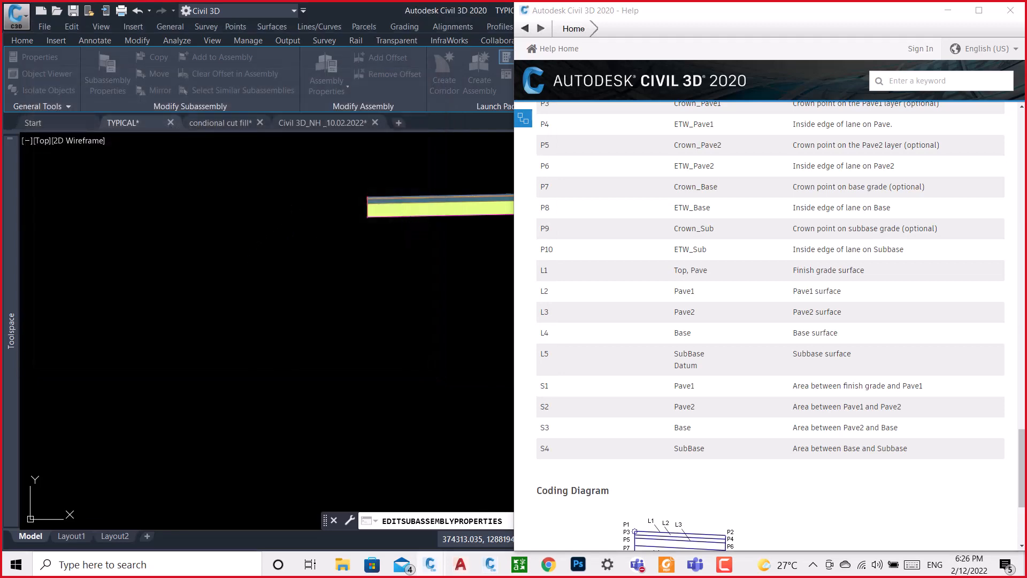
Delete the left lane subassembly from the assembly.
{"action": "scroll", "coordinate": [269, 231], "scroll_direction": "down", "scroll_amount": 2}
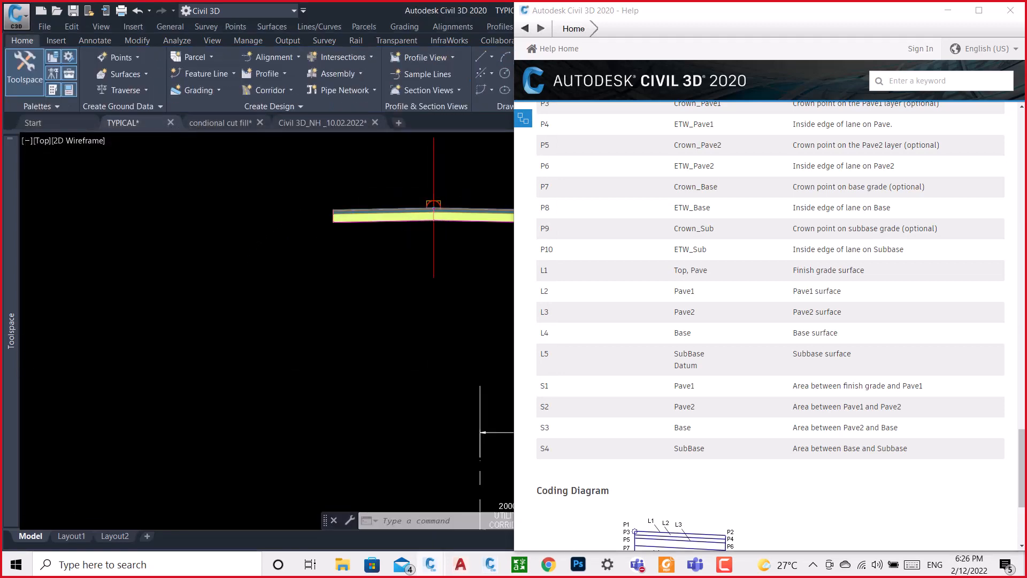
{"action": "scroll", "coordinate": [258, 223], "scroll_direction": "down", "scroll_amount": 2}
{"action": "left_click", "coordinate": [275, 230]}
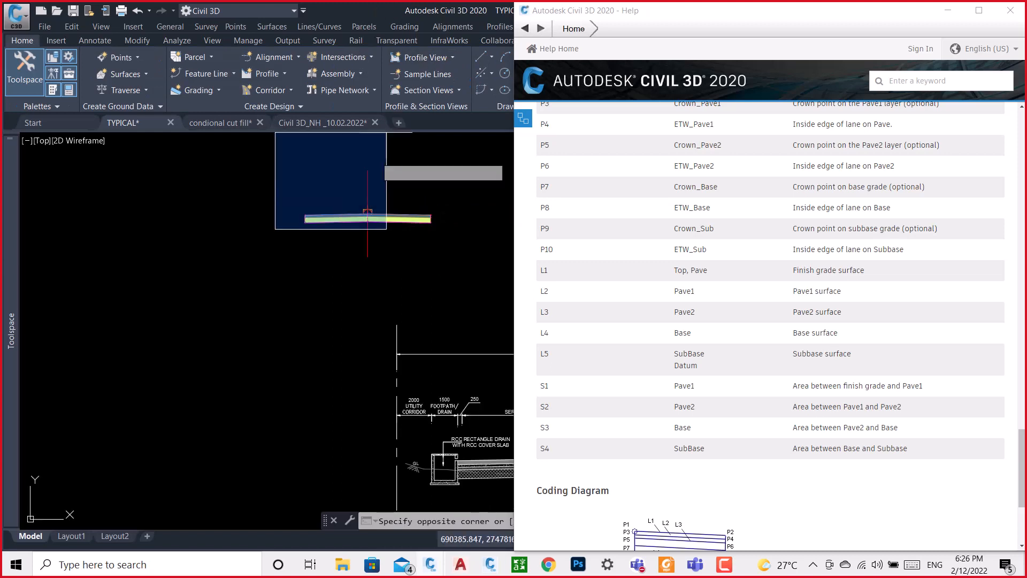
{"action": "left_click", "coordinate": [271, 223]}
{"action": "scroll", "coordinate": [271, 224], "scroll_direction": "up", "scroll_amount": 3}
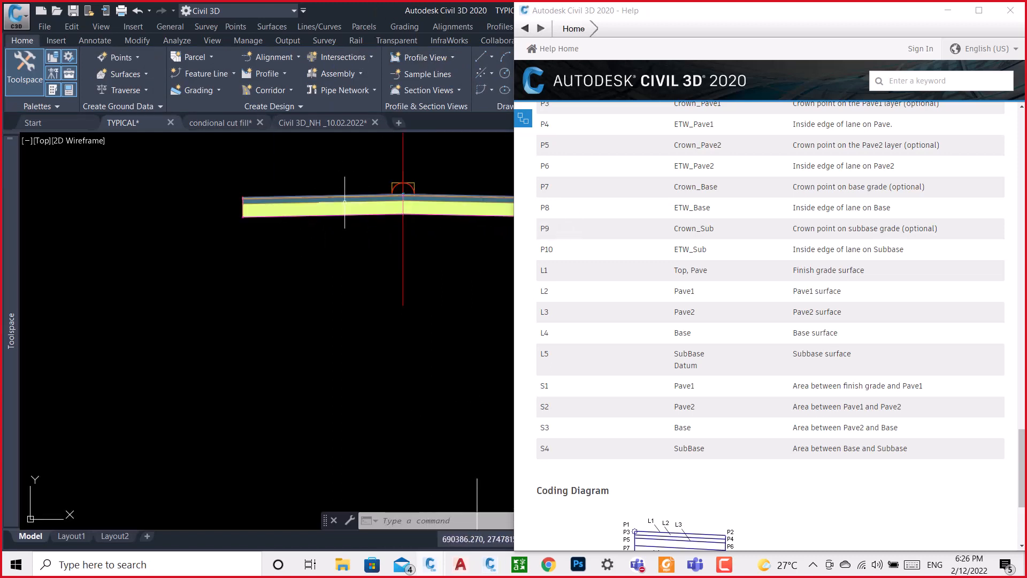
{"action": "left_click", "coordinate": [344, 184]}
{"action": "left_click", "coordinate": [286, 242]}
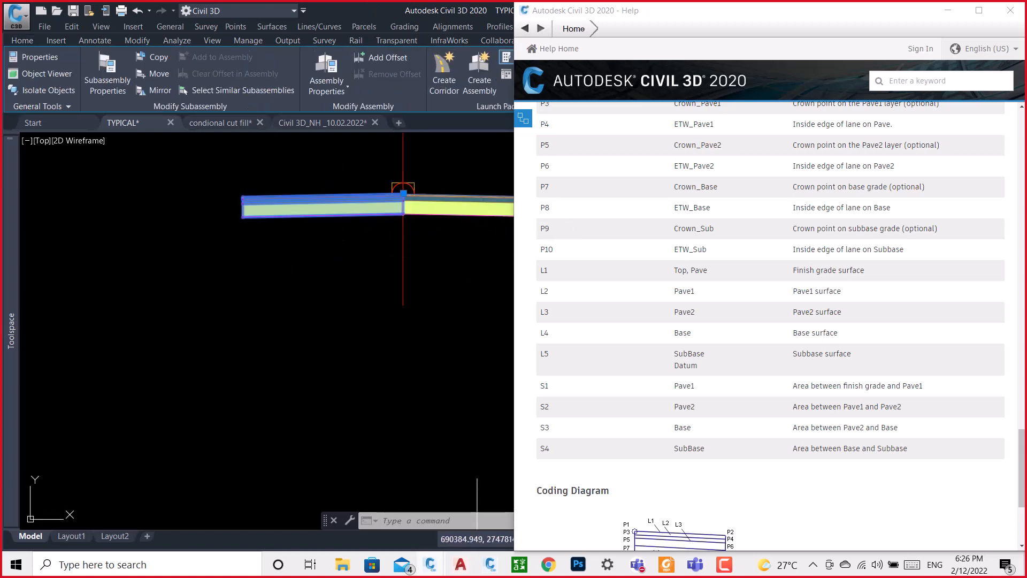
{"action": "key", "text": "Delete"}
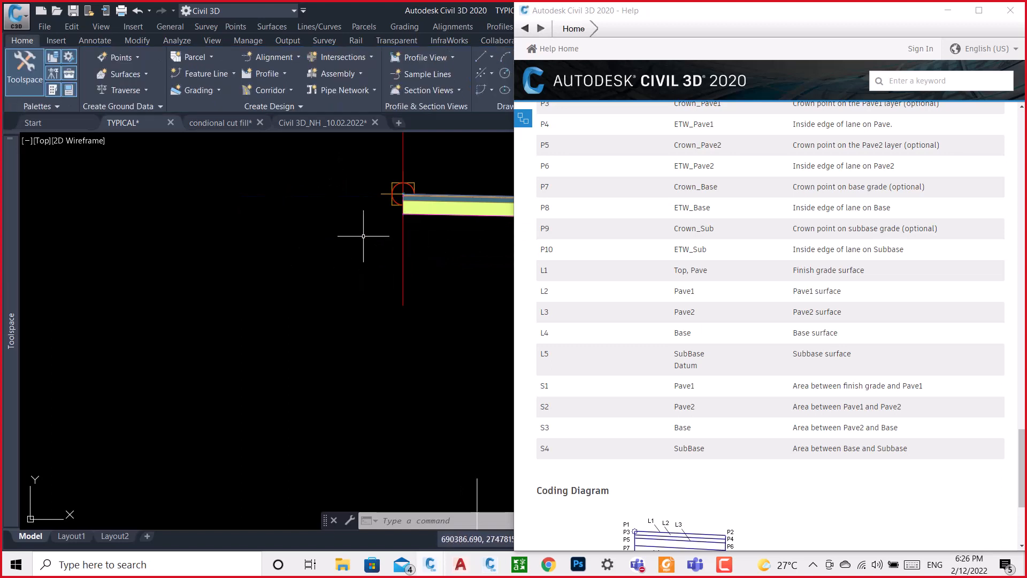
Bring the help's Coding Diagram into view beside the remaining right lane subassembly.
{"action": "scroll", "coordinate": [267, 254], "scroll_direction": "down", "scroll_amount": 2}
{"action": "scroll", "coordinate": [382, 232], "scroll_direction": "up", "scroll_amount": 5}
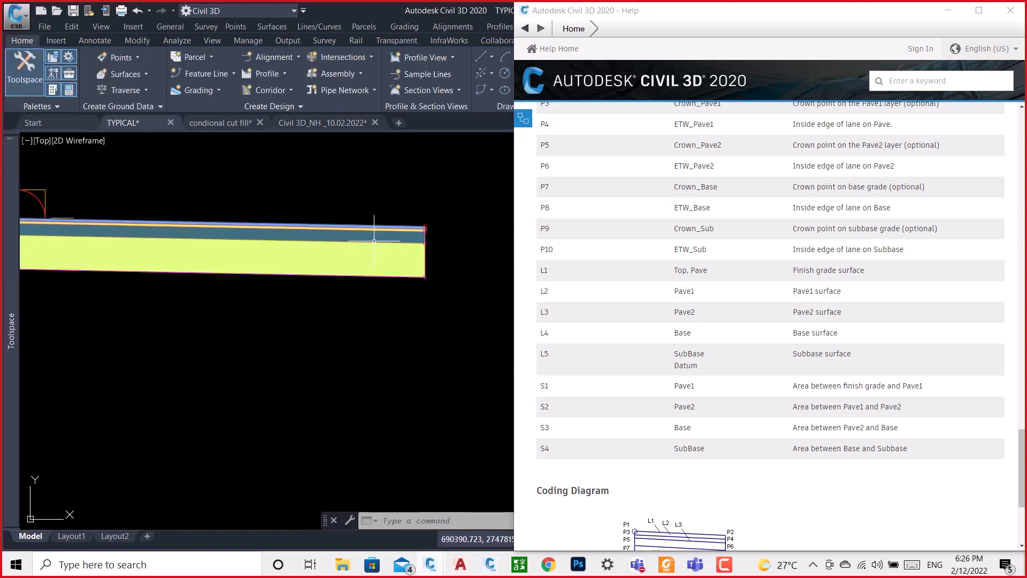
{"action": "scroll", "coordinate": [655, 274], "scroll_direction": "down", "scroll_amount": 3}
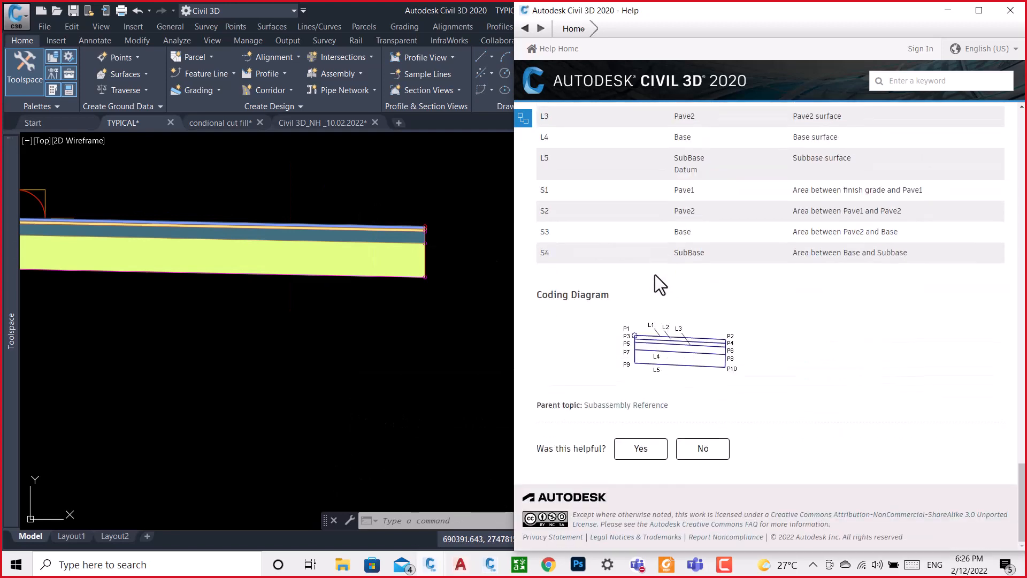
{"action": "left_click", "coordinate": [383, 316]}
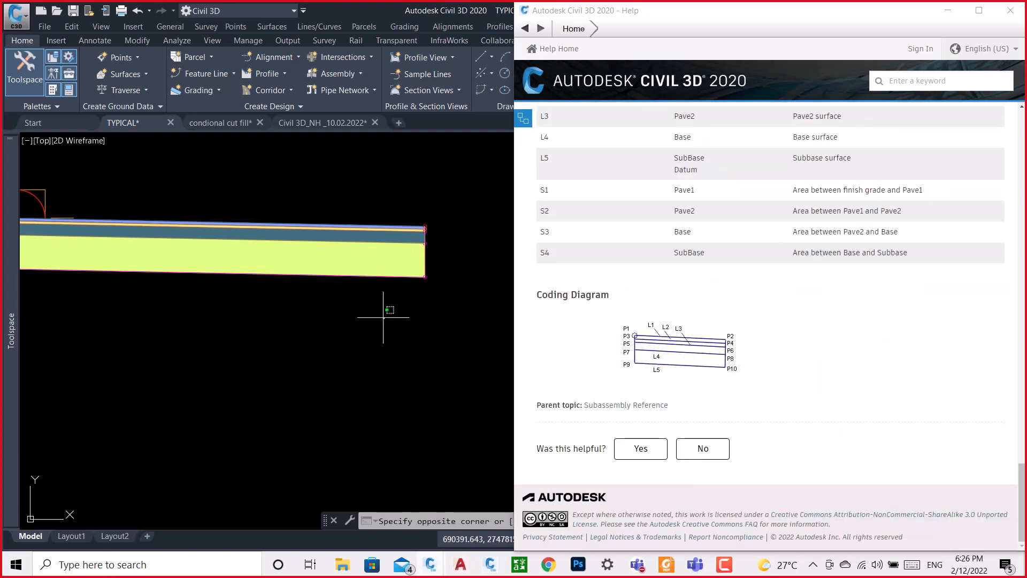
{"action": "scroll", "coordinate": [436, 302], "scroll_direction": "down", "scroll_amount": 2}
{"action": "left_click", "coordinate": [405, 318]}
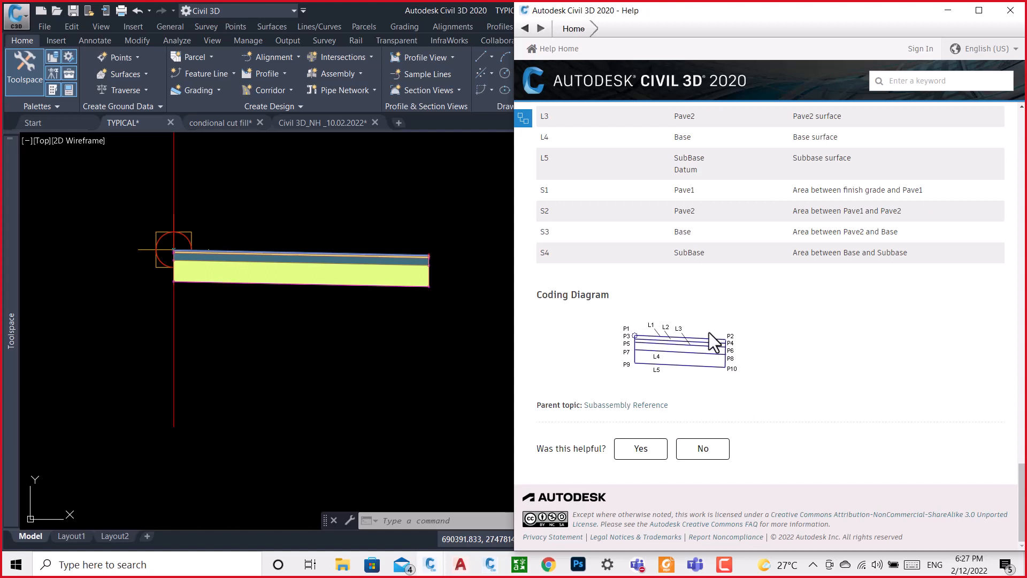
Compare the point markers and layers at the right lane's inner and outer edges with points P1 to P10 in the Coding Diagram.
{"action": "left_click", "coordinate": [213, 230]}
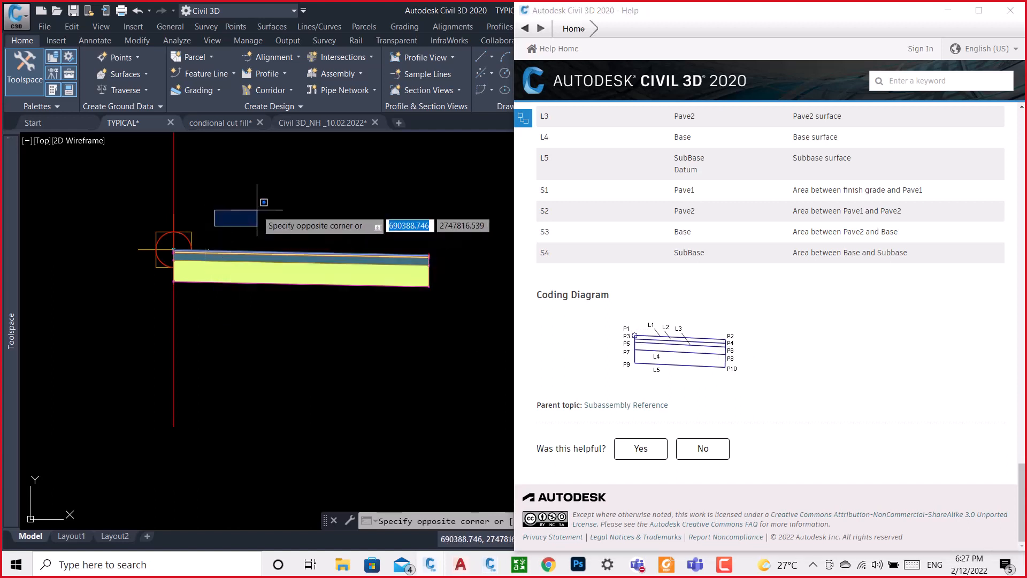
{"action": "scroll", "coordinate": [172, 248], "scroll_direction": "up", "scroll_amount": 4}
{"action": "scroll", "coordinate": [172, 248], "scroll_direction": "up", "scroll_amount": 4}
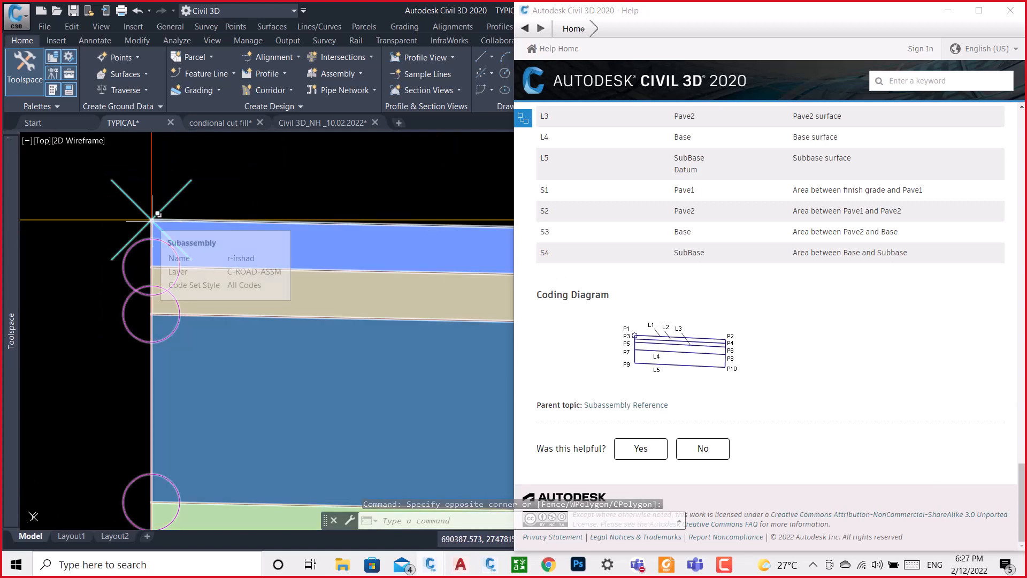
{"action": "key", "text": "Escape"}
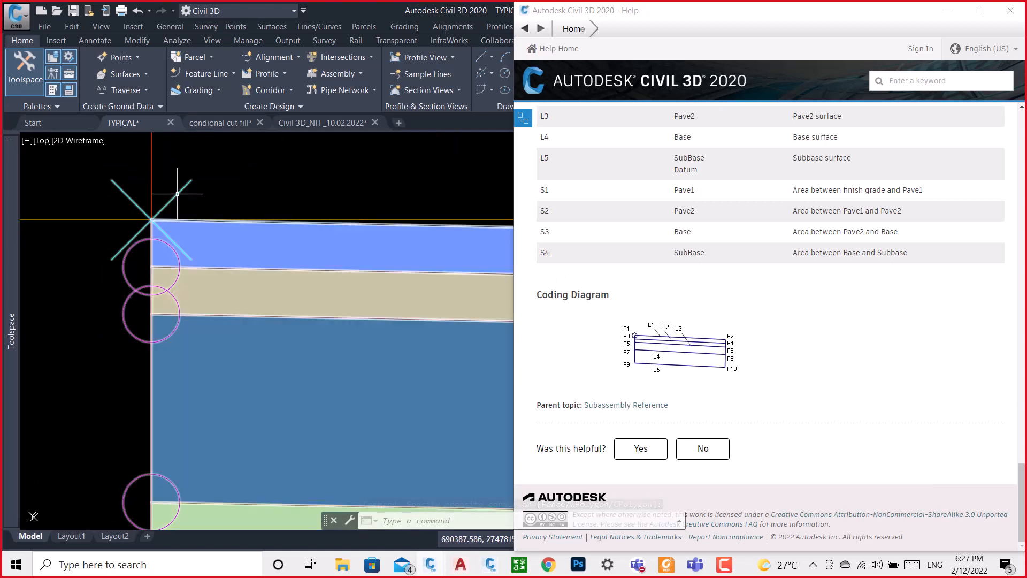
{"action": "mouse_move", "coordinate": [177, 194]}
{"action": "scroll", "coordinate": [68, 233], "scroll_direction": "down", "scroll_amount": 5}
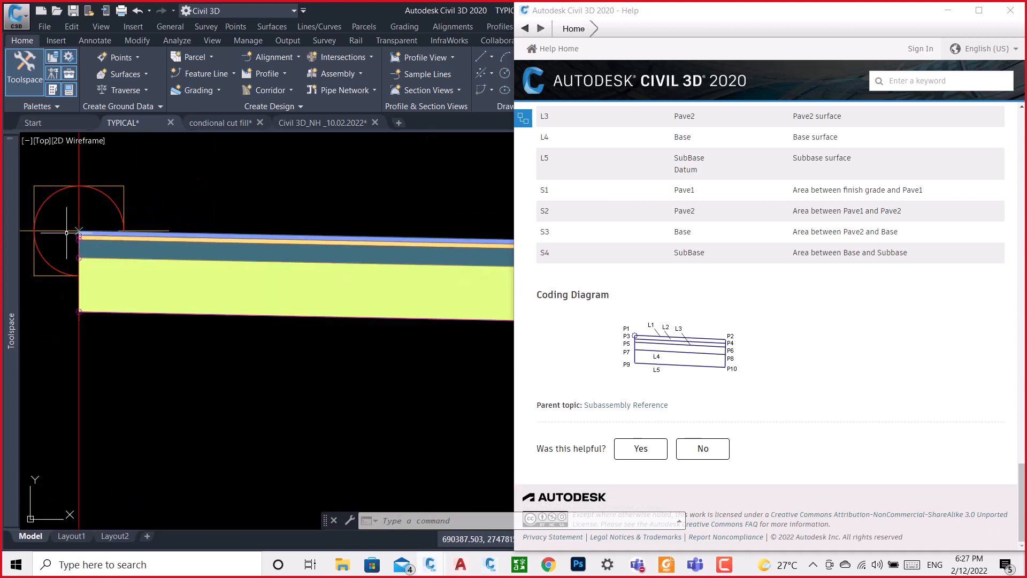
{"action": "scroll", "coordinate": [501, 238], "scroll_direction": "up", "scroll_amount": 3}
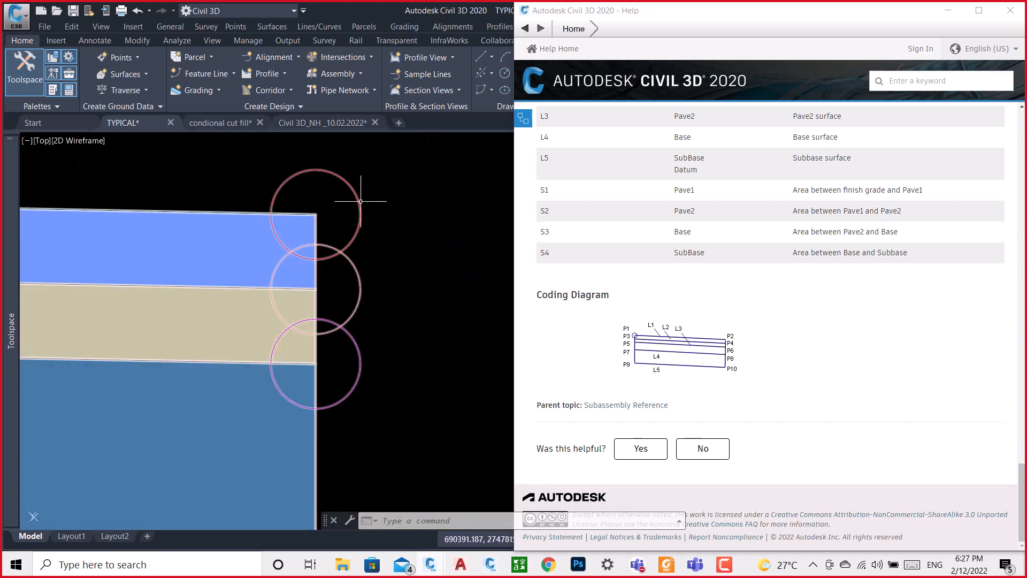
{"action": "scroll", "coordinate": [416, 212], "scroll_direction": "down", "scroll_amount": 4}
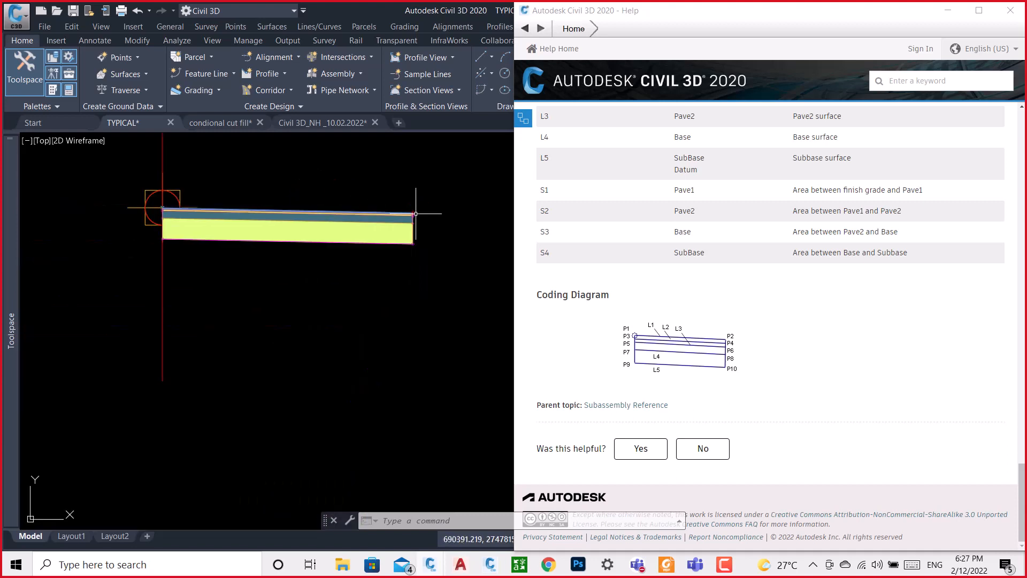
{"action": "scroll", "coordinate": [162, 209], "scroll_direction": "up", "scroll_amount": 5}
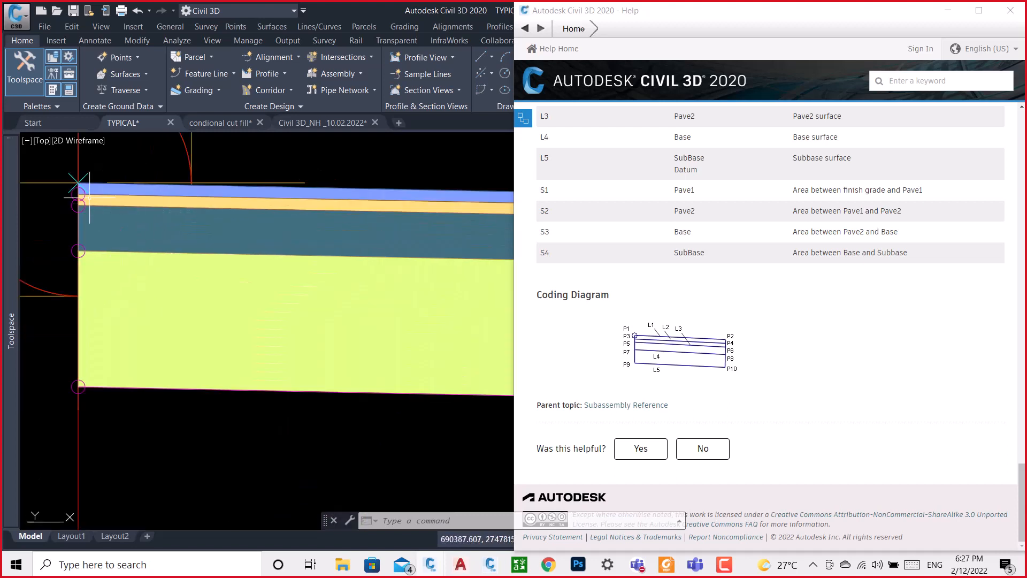
{"action": "scroll", "coordinate": [72, 199], "scroll_direction": "down", "scroll_amount": 1}
{"action": "scroll", "coordinate": [69, 200], "scroll_direction": "up", "scroll_amount": 1}
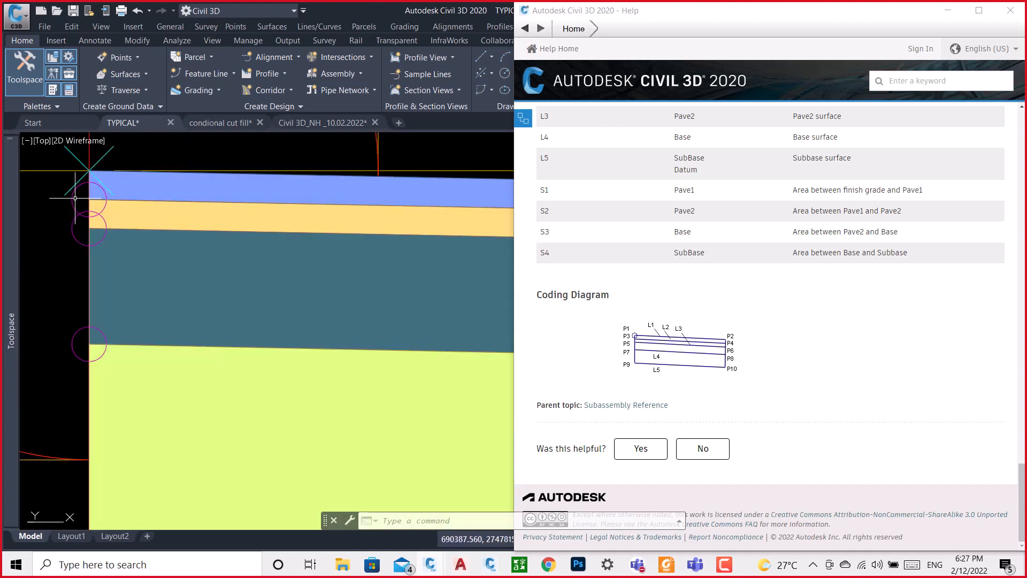
{"action": "scroll", "coordinate": [65, 204], "scroll_direction": "down", "scroll_amount": 3}
{"action": "scroll", "coordinate": [64, 209], "scroll_direction": "down", "scroll_amount": 1}
{"action": "scroll", "coordinate": [222, 192], "scroll_direction": "up", "scroll_amount": 5}
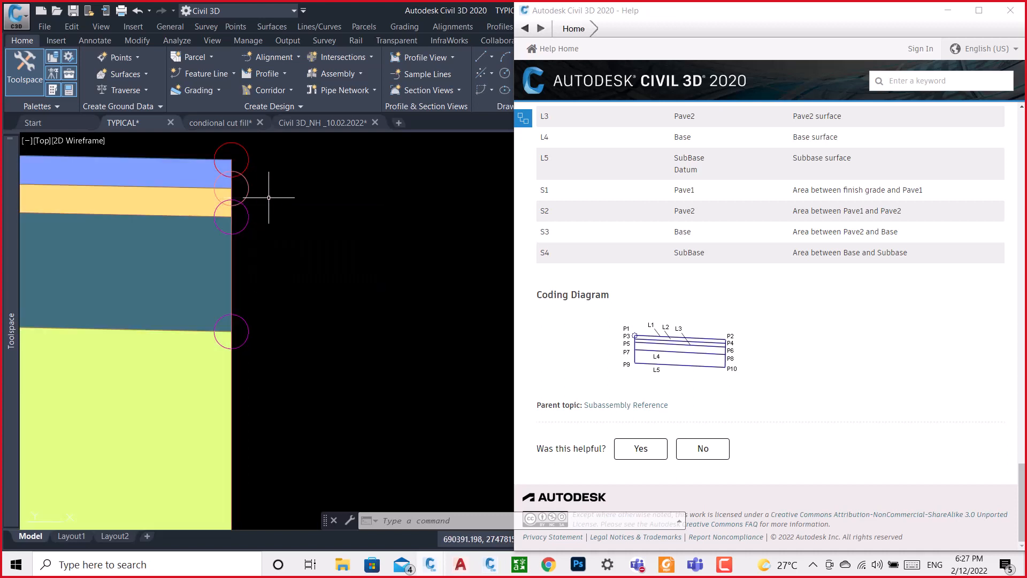
Change the code set style of the right lane subassembly's parent assembly to View-Edit and apply it.
{"action": "scroll", "coordinate": [348, 198], "scroll_direction": "down", "scroll_amount": 5}
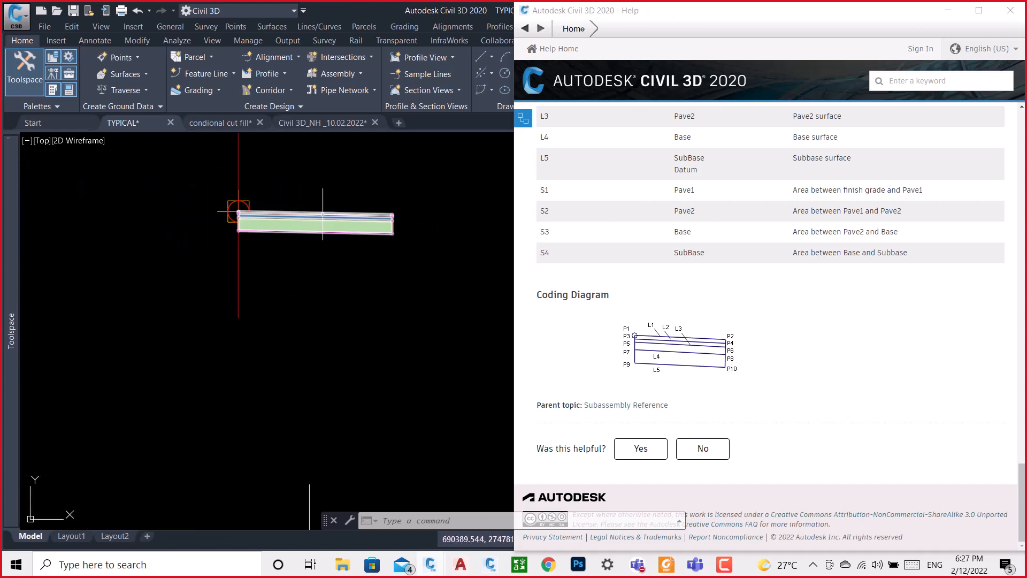
{"action": "scroll", "coordinate": [320, 215], "scroll_direction": "up", "scroll_amount": 4}
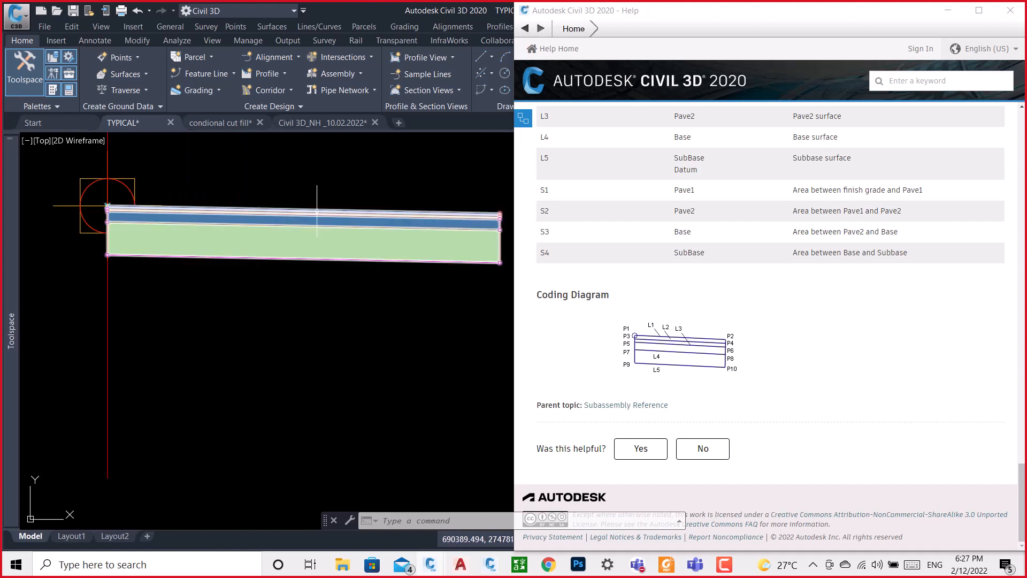
{"action": "left_click", "coordinate": [315, 211]}
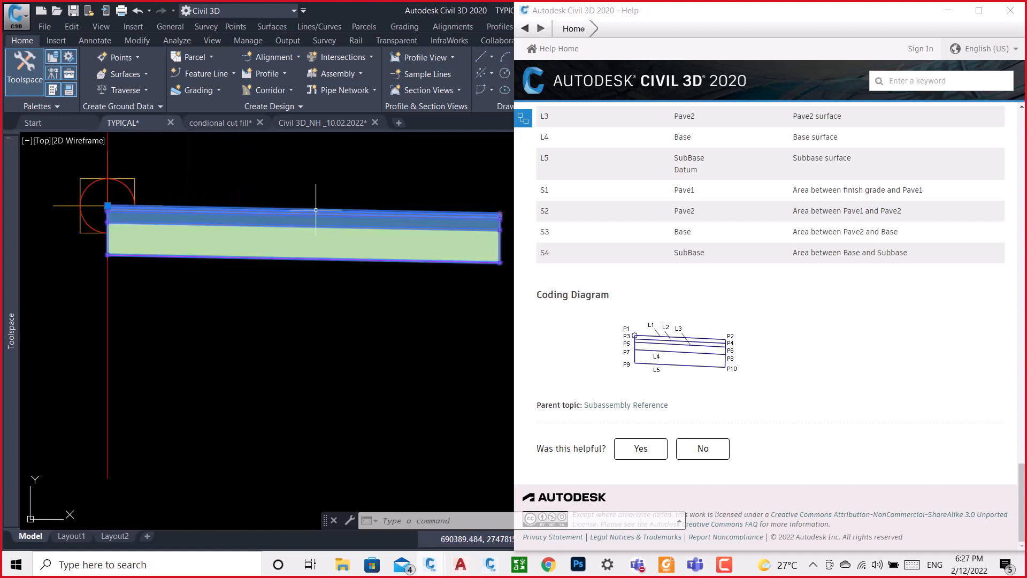
{"action": "right_click", "coordinate": [292, 189]}
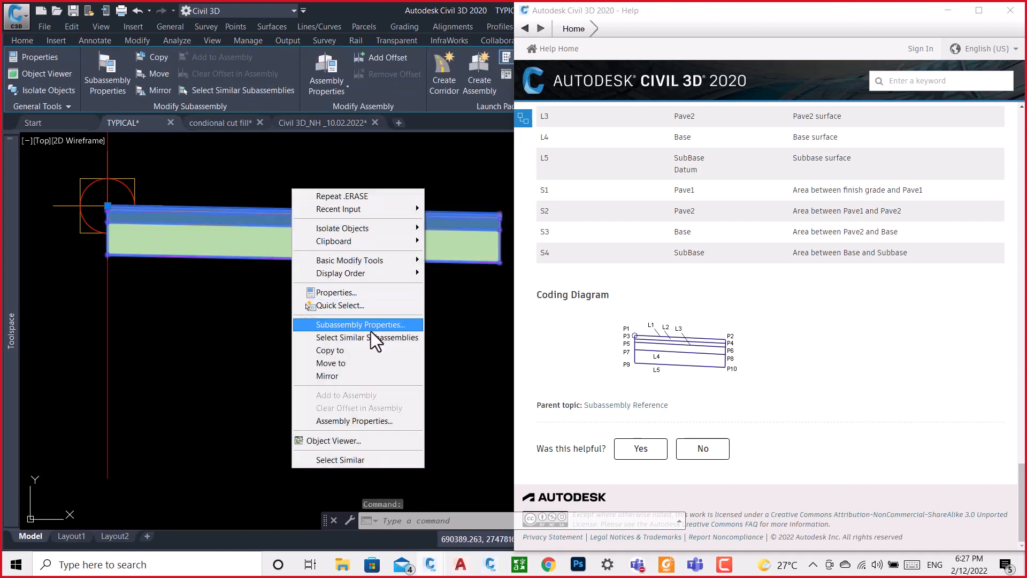
{"action": "left_click", "coordinate": [355, 422]}
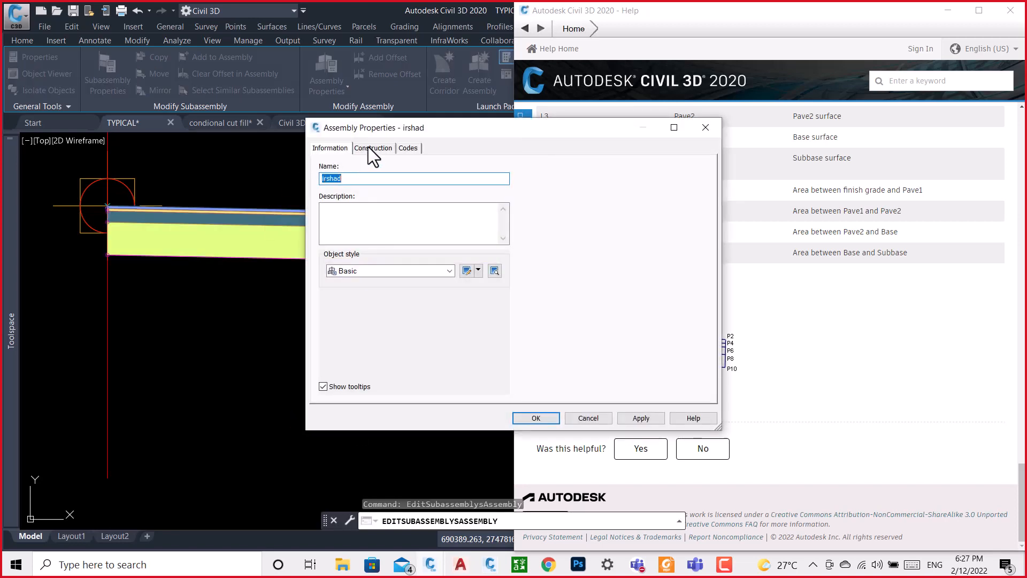
{"action": "left_click", "coordinate": [374, 149]}
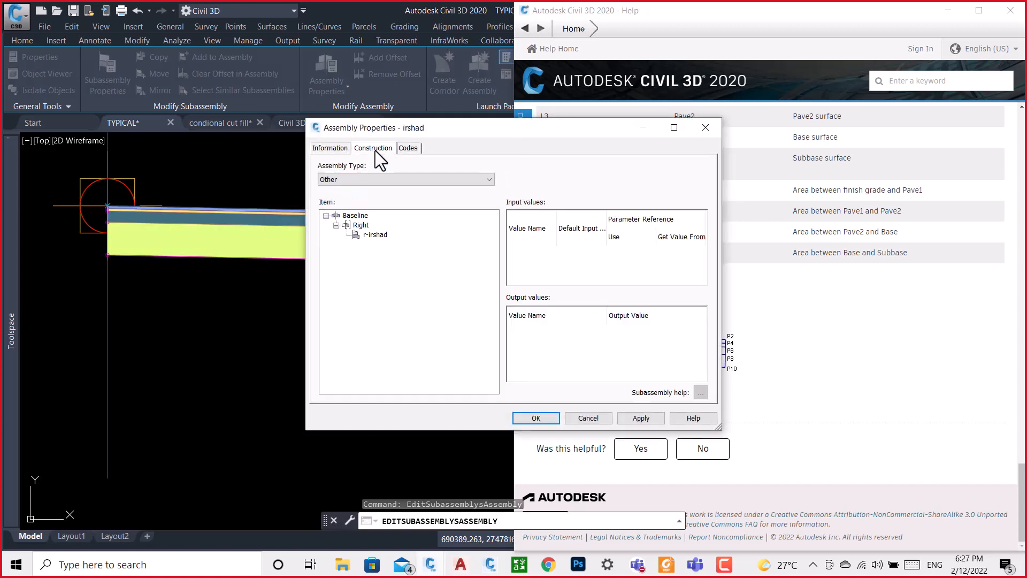
{"action": "left_click", "coordinate": [406, 152]}
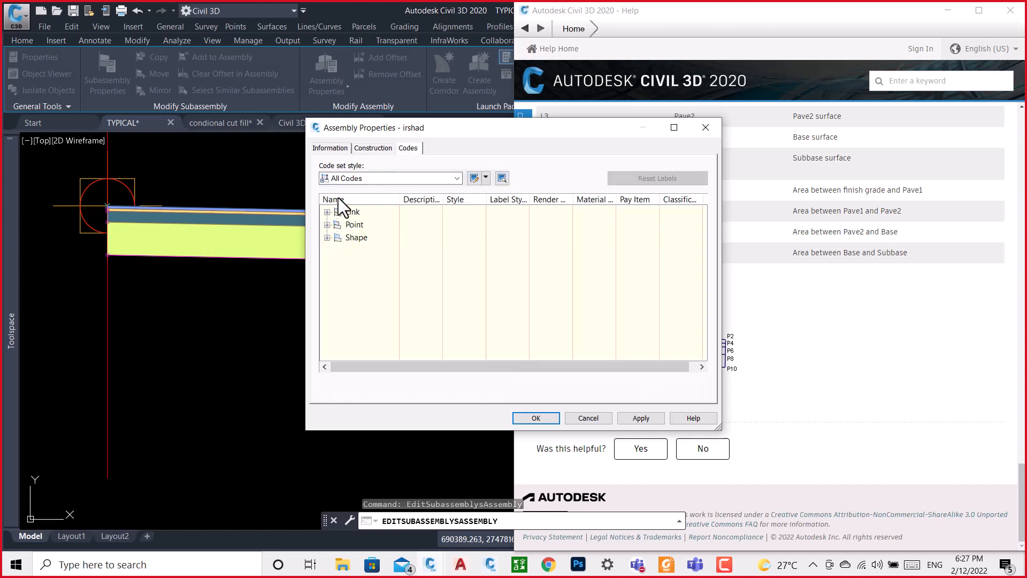
{"action": "left_click", "coordinate": [455, 178]}
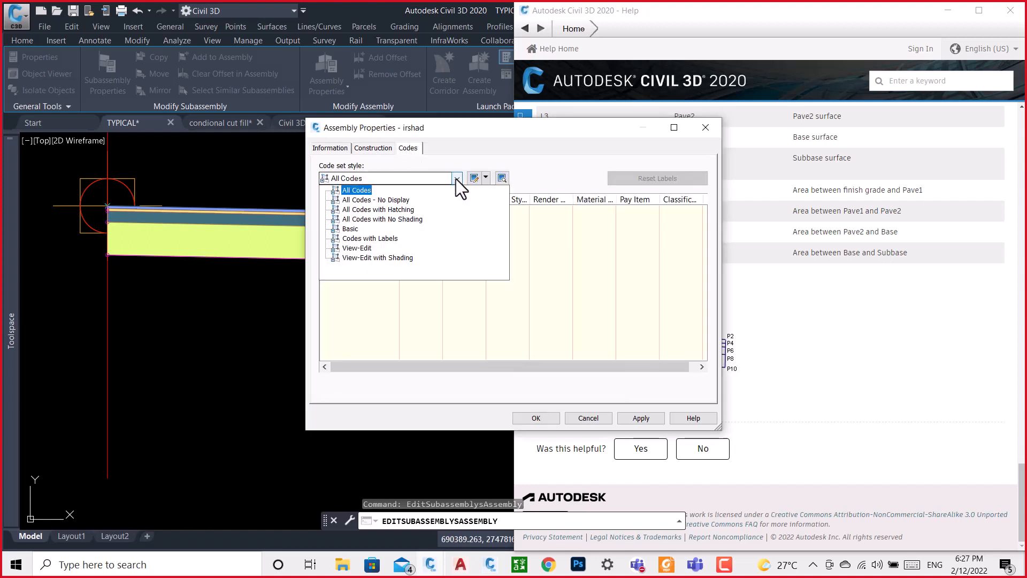
{"action": "left_click", "coordinate": [361, 247]}
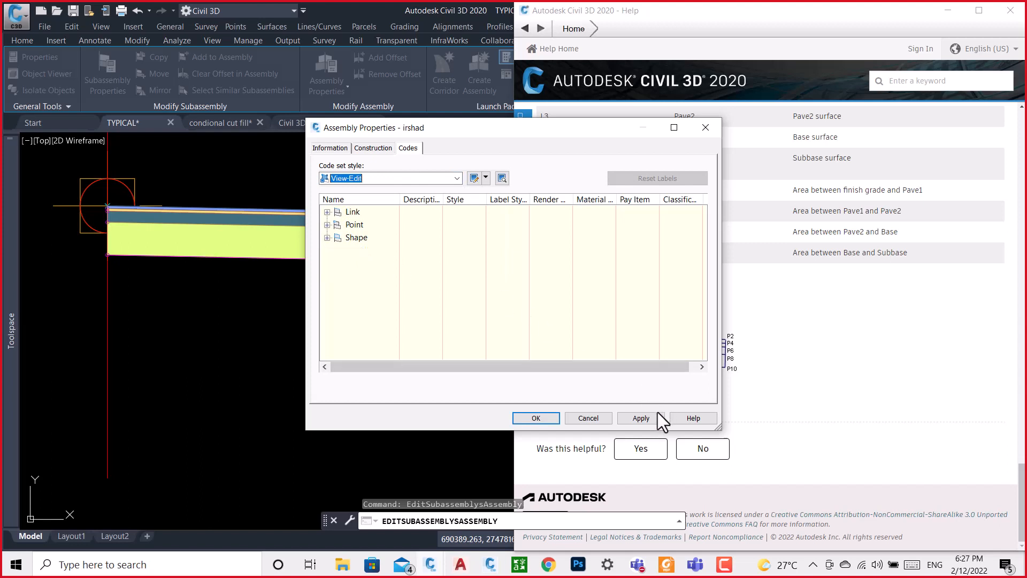
{"action": "left_click", "coordinate": [643, 419]}
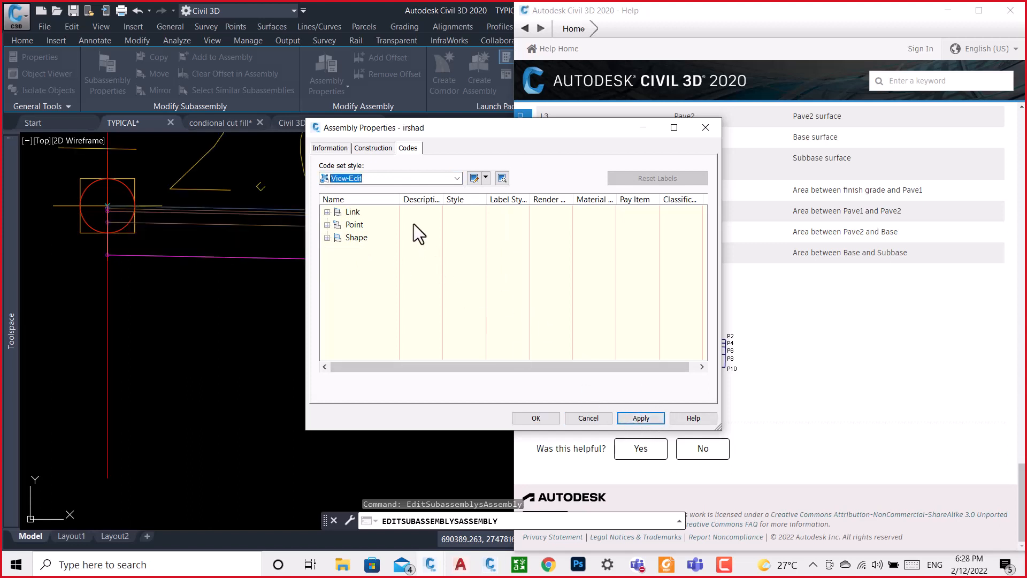
Set the assembly's code set style to All Codes with No Shading and apply it.
{"action": "left_click", "coordinate": [456, 179]}
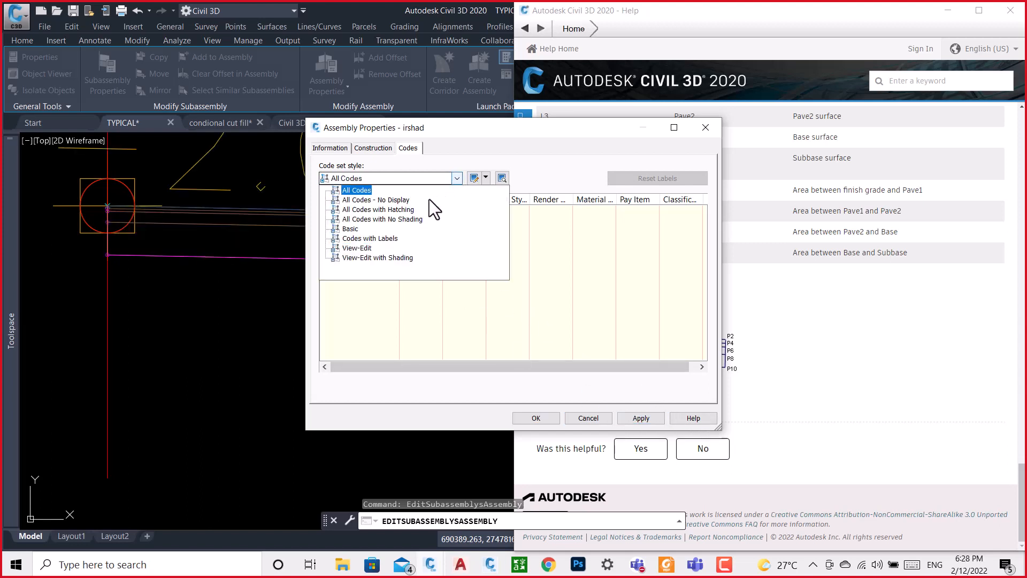
{"action": "left_click", "coordinate": [367, 219]}
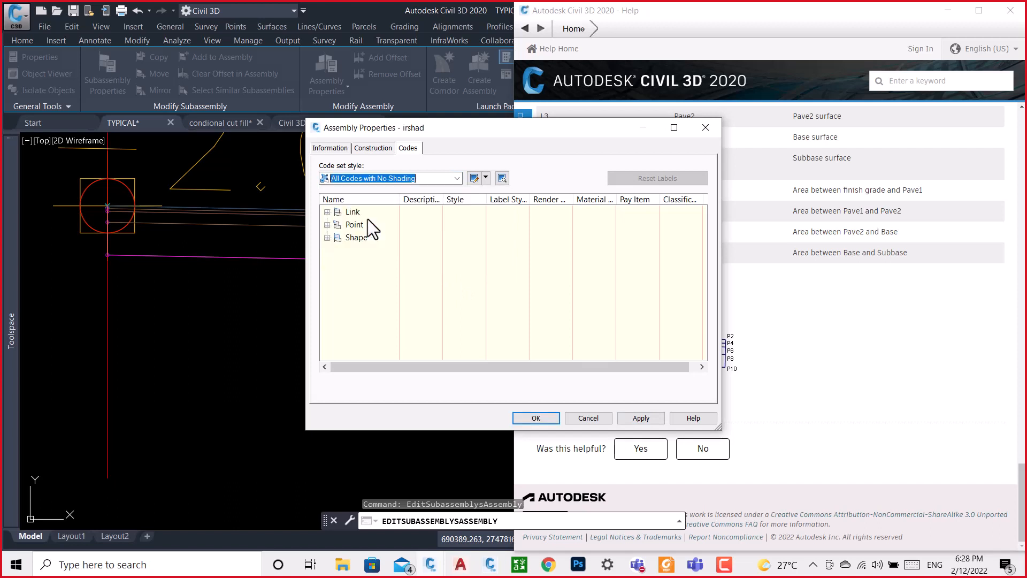
{"action": "left_click", "coordinate": [644, 417]}
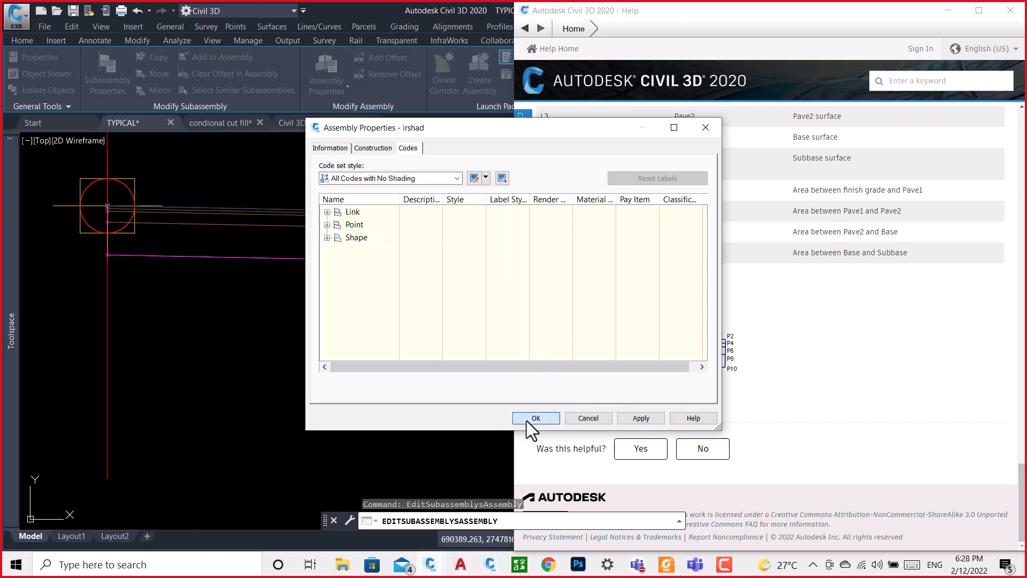
{"action": "left_click", "coordinate": [535, 417]}
Inspect the lane subassembly's pavement links and the marker points along its outer edge.
{"action": "scroll", "coordinate": [299, 207], "scroll_direction": "down", "scroll_amount": 3}
{"action": "scroll", "coordinate": [345, 204], "scroll_direction": "up", "scroll_amount": 5}
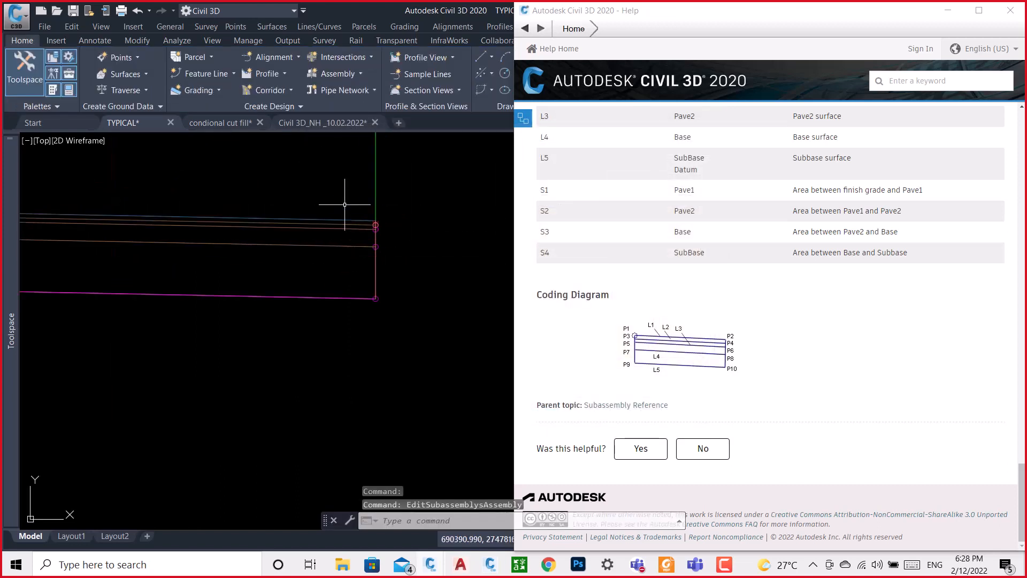
{"action": "scroll", "coordinate": [369, 220], "scroll_direction": "up", "scroll_amount": 6}
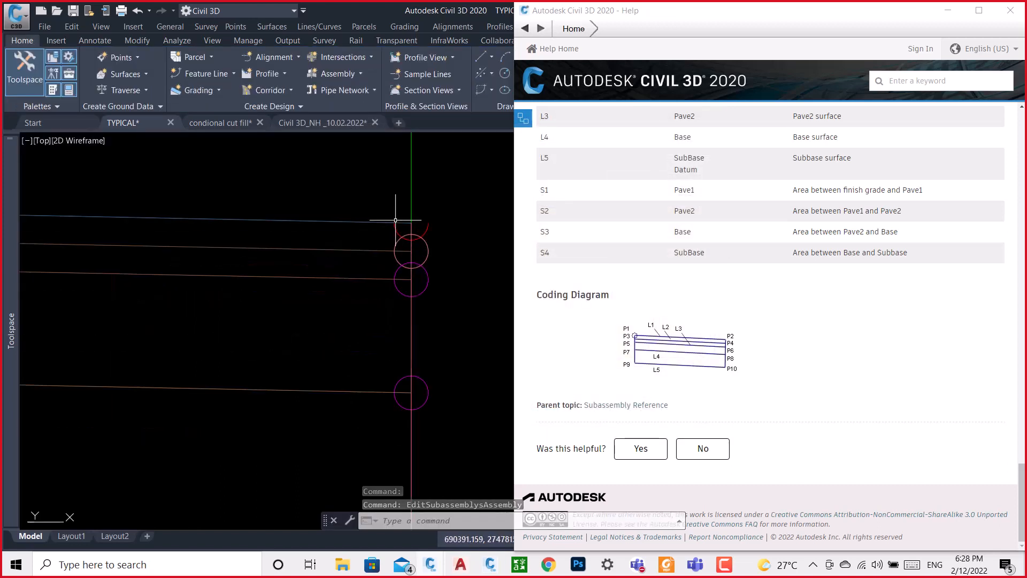
{"action": "scroll", "coordinate": [396, 220], "scroll_direction": "down", "scroll_amount": 10}
{"action": "scroll", "coordinate": [326, 238], "scroll_direction": "up", "scroll_amount": 3}
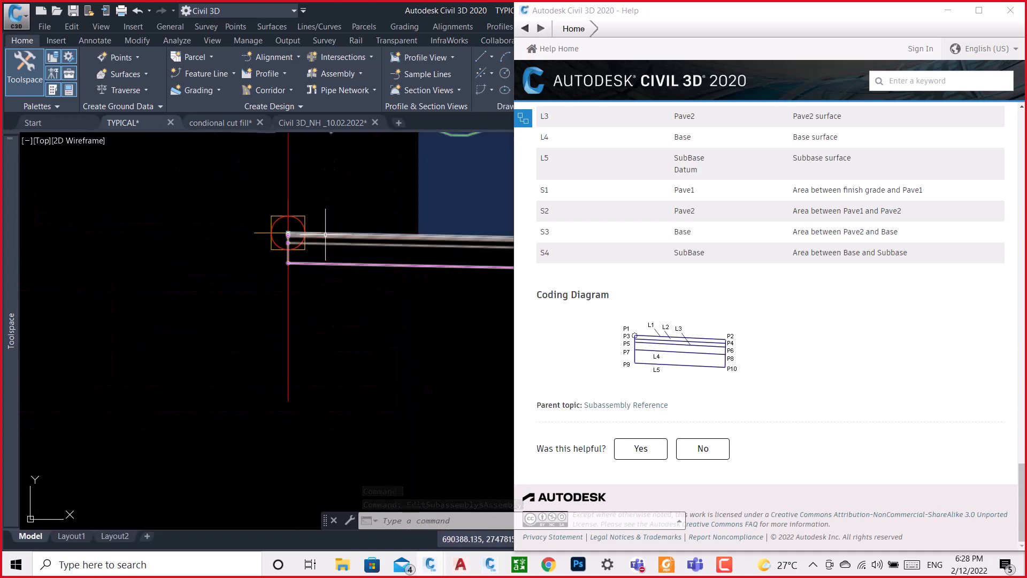
{"action": "scroll", "coordinate": [325, 234], "scroll_direction": "up", "scroll_amount": 5}
{"action": "scroll", "coordinate": [172, 237], "scroll_direction": "down", "scroll_amount": 5}
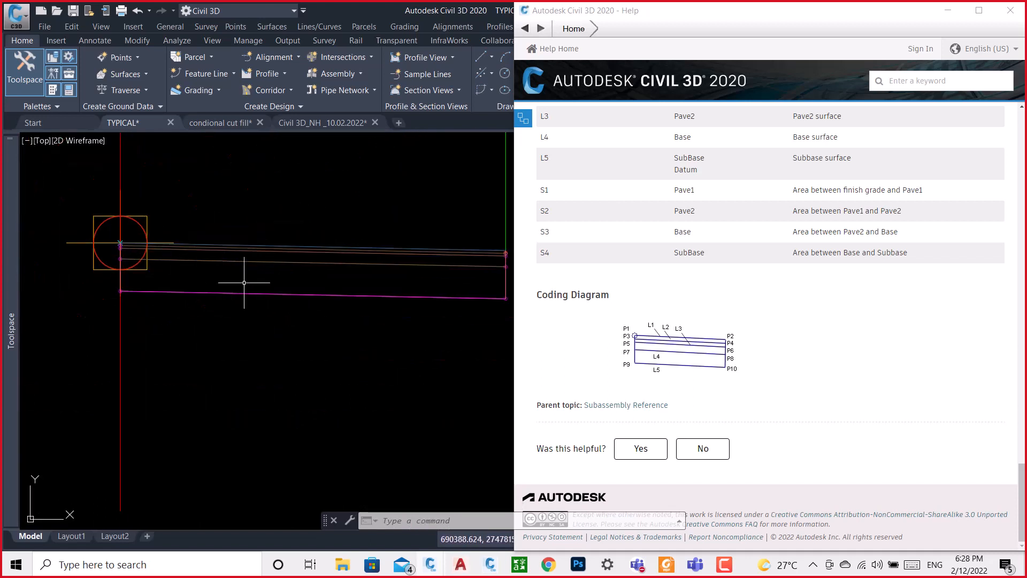
{"action": "scroll", "coordinate": [244, 283], "scroll_direction": "up", "scroll_amount": 3}
{"action": "scroll", "coordinate": [268, 286], "scroll_direction": "down", "scroll_amount": 5}
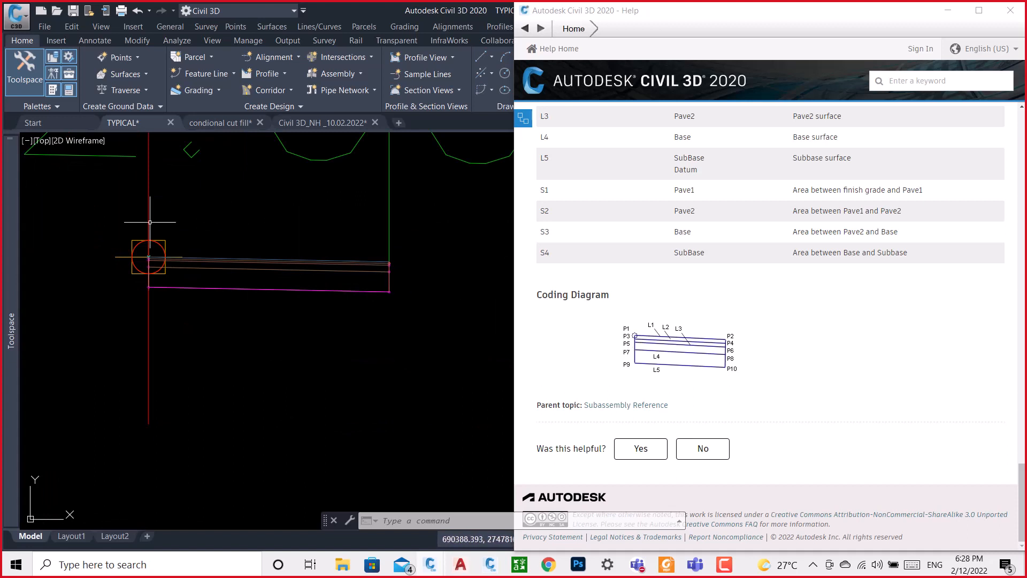
Examine the marker points at the assembly baseline and compare them with those at the lane's outer edge.
{"action": "scroll", "coordinate": [149, 235], "scroll_direction": "up", "scroll_amount": 6}
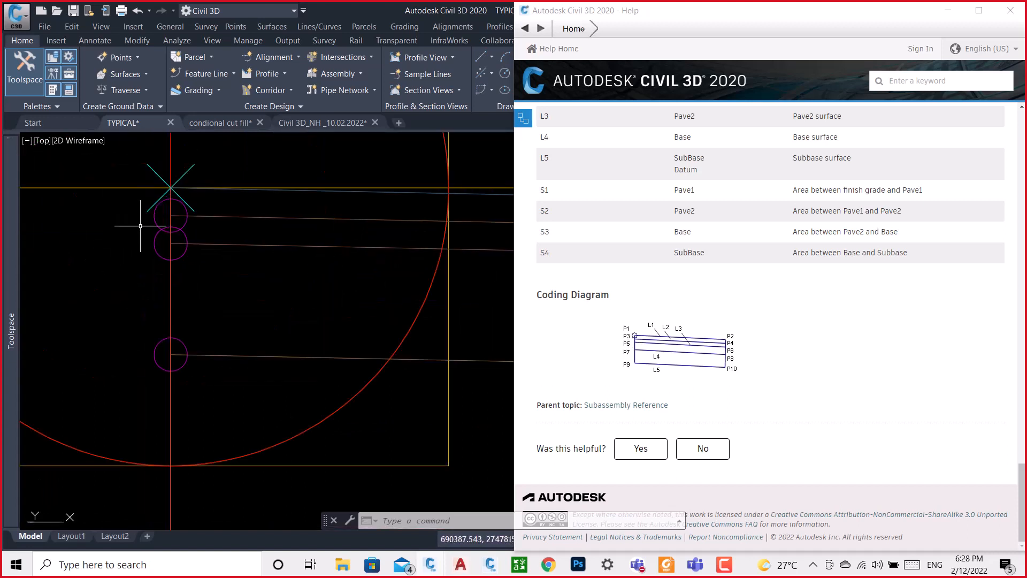
{"action": "scroll", "coordinate": [140, 226], "scroll_direction": "up", "scroll_amount": 3}
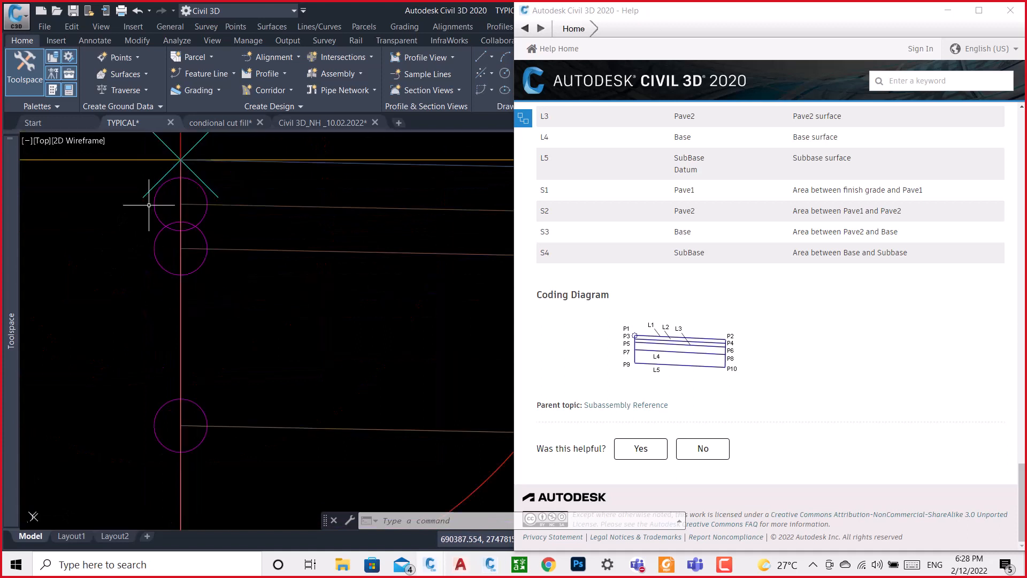
{"action": "scroll", "coordinate": [149, 205], "scroll_direction": "down", "scroll_amount": 2}
{"action": "scroll", "coordinate": [150, 251], "scroll_direction": "down", "scroll_amount": 2}
{"action": "middle_click_drag", "start_coordinate": [161, 347], "coordinate": [153, 345]}
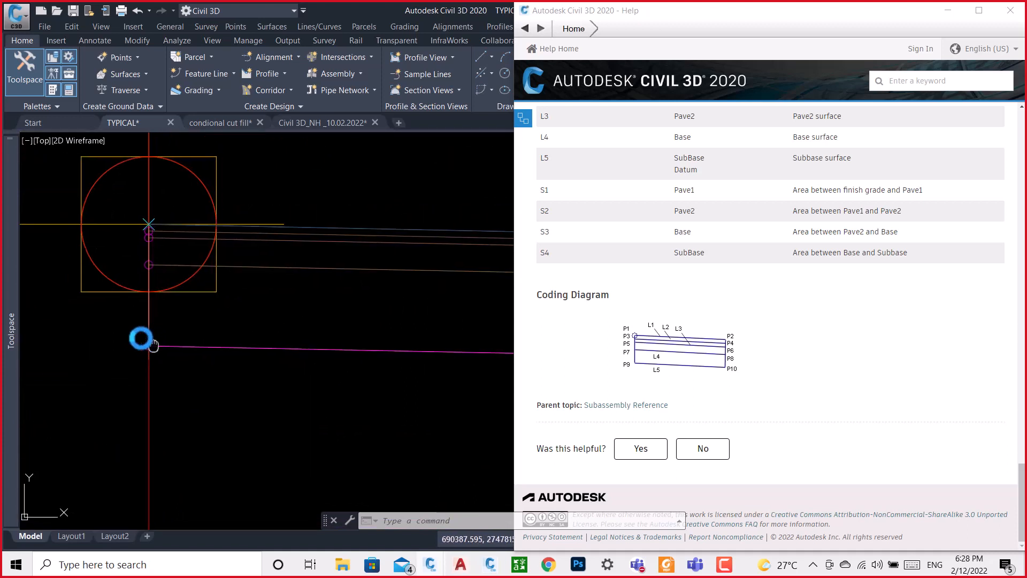
{"action": "scroll", "coordinate": [149, 342], "scroll_direction": "down", "scroll_amount": 1}
{"action": "scroll", "coordinate": [86, 322], "scroll_direction": "down", "scroll_amount": 1}
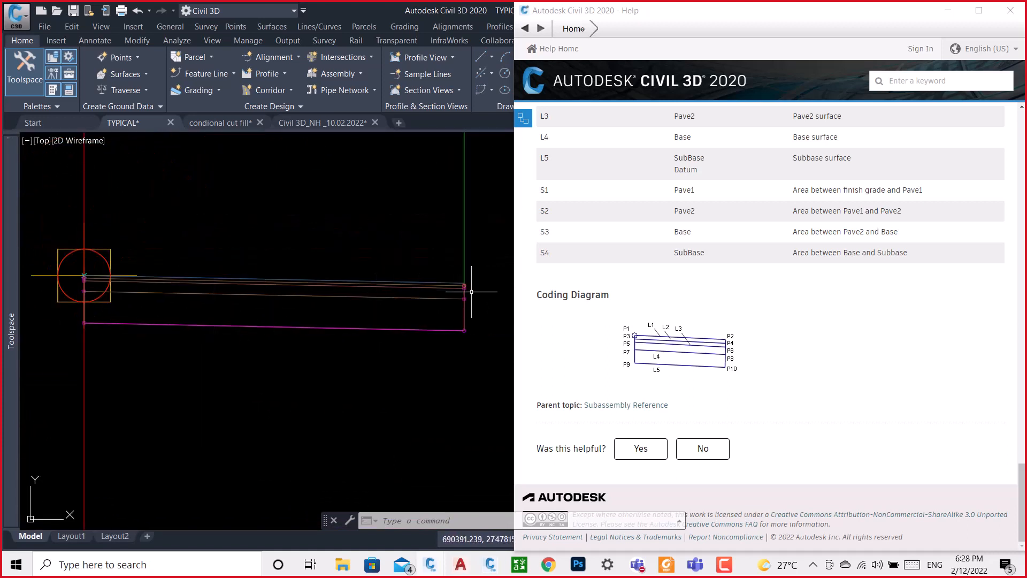
{"action": "scroll", "coordinate": [468, 283], "scroll_direction": "up", "scroll_amount": 3}
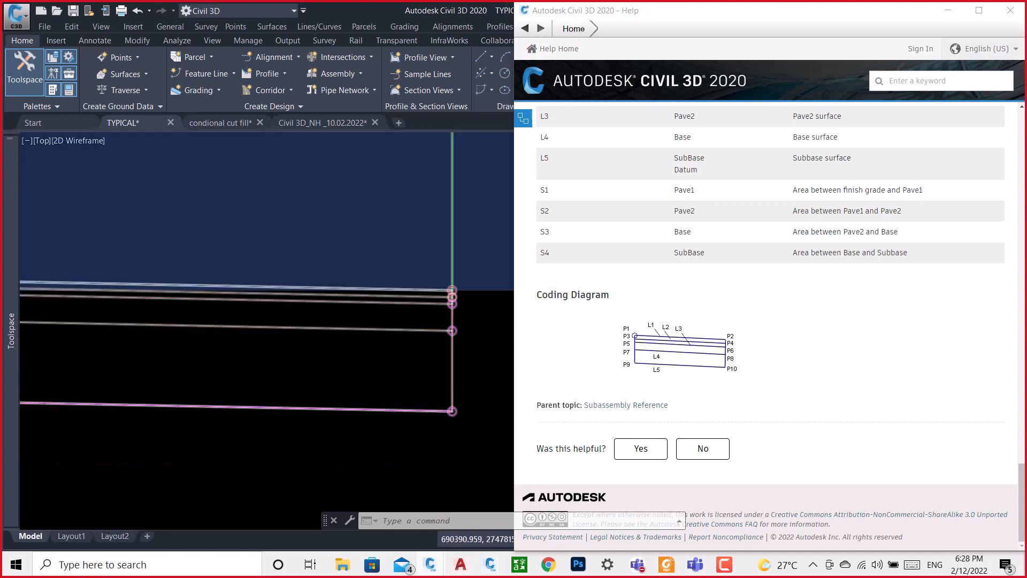
{"action": "scroll", "coordinate": [395, 329], "scroll_direction": "down", "scroll_amount": 5}
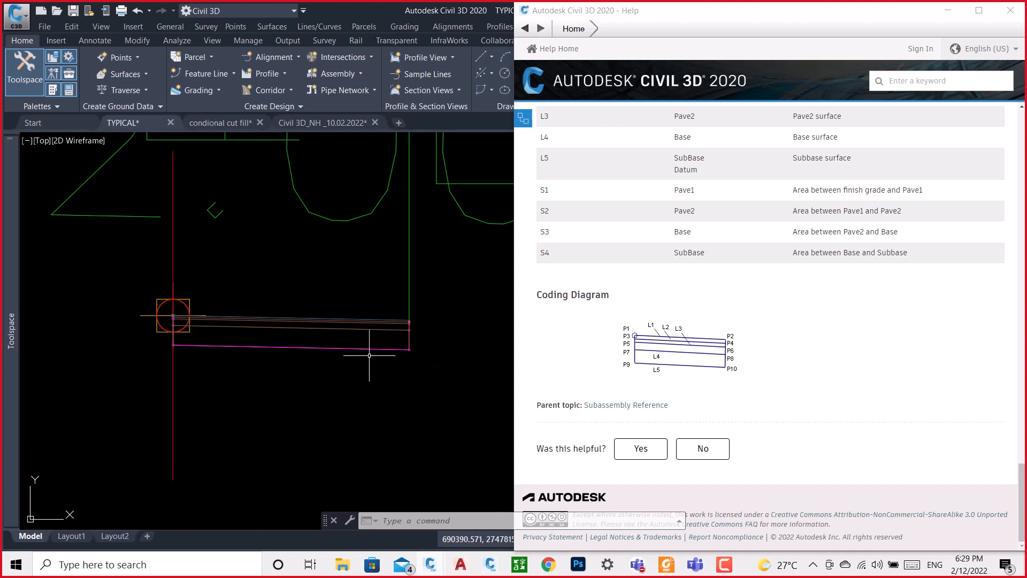
Check the link codes of the lane subassembly's intermediate pavement layers and its lowest link.
{"action": "scroll", "coordinate": [214, 315], "scroll_direction": "up", "scroll_amount": 5}
{"action": "scroll", "coordinate": [216, 316], "scroll_direction": "up", "scroll_amount": 3}
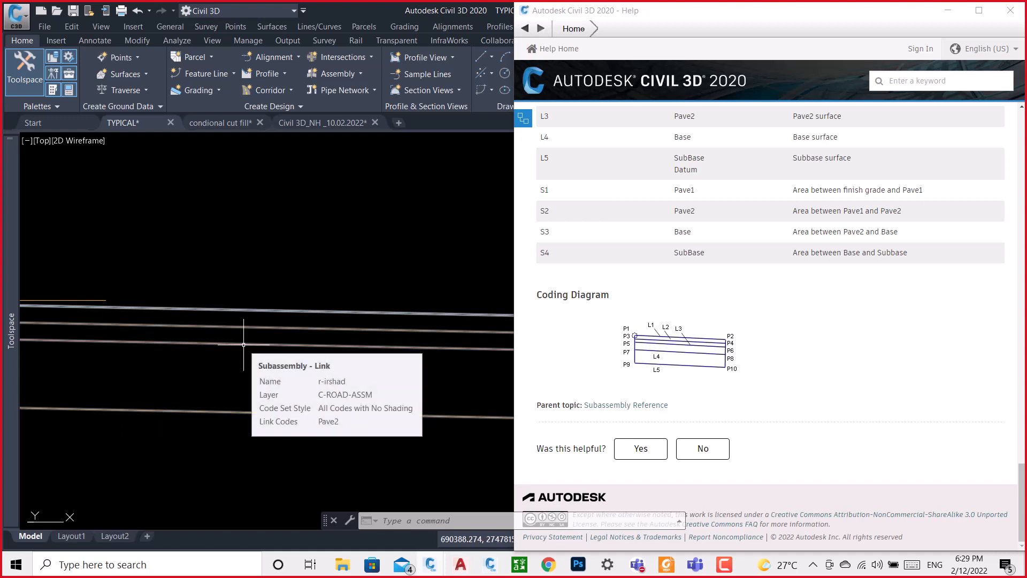
{"action": "scroll", "coordinate": [251, 374], "scroll_direction": "down", "scroll_amount": 2}
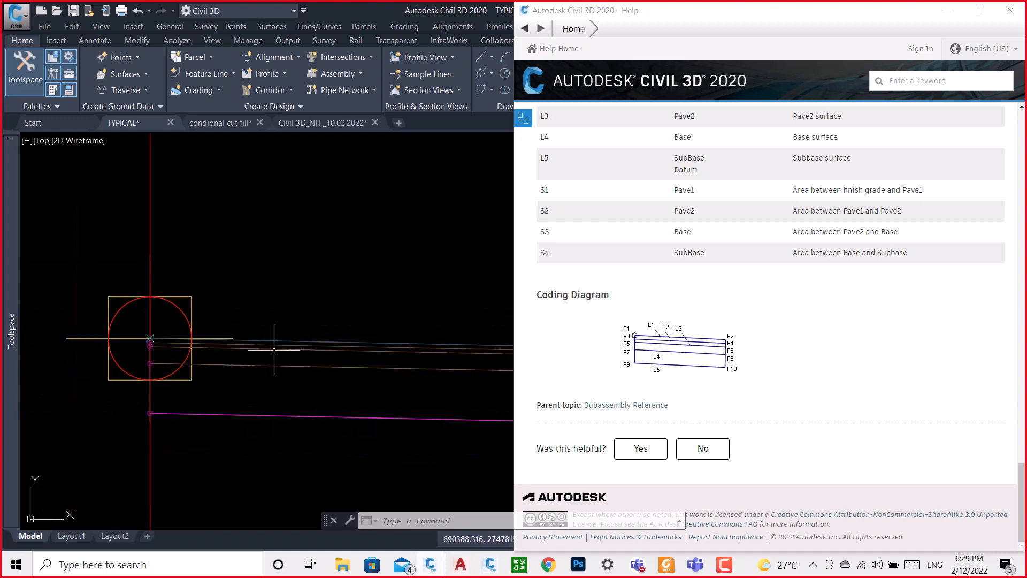
{"action": "left_click", "coordinate": [245, 413]}
{"action": "scroll", "coordinate": [245, 414], "scroll_direction": "up", "scroll_amount": 2}
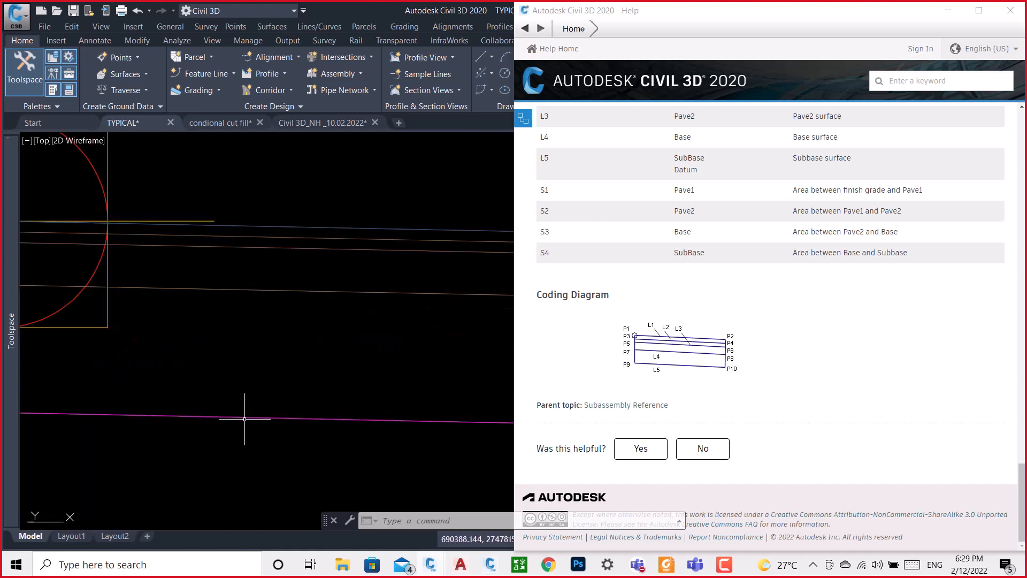
{"action": "mouse_move", "coordinate": [244, 419]}
{"action": "scroll", "coordinate": [244, 418], "scroll_direction": "down", "scroll_amount": 3}
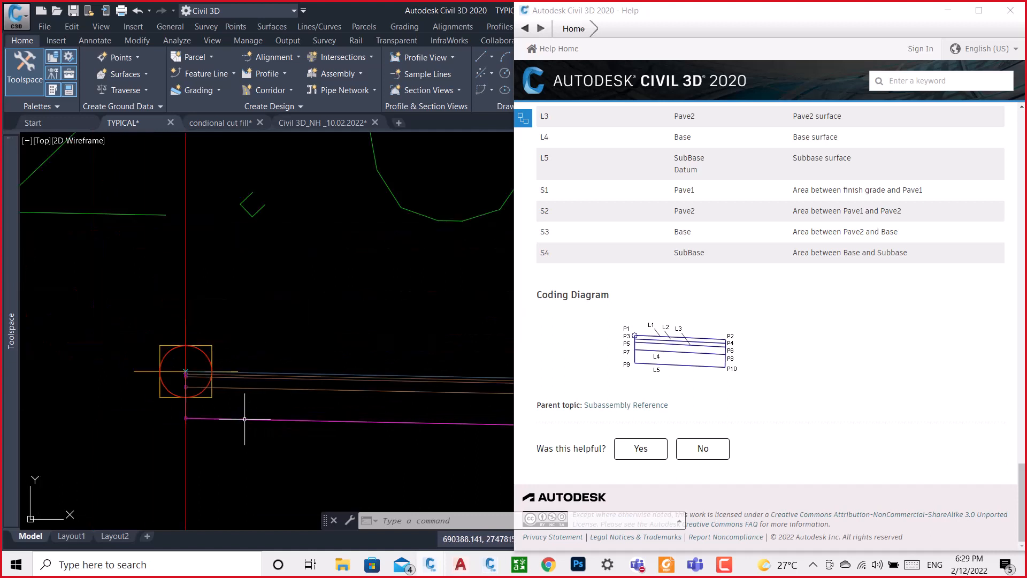
{"action": "middle_click_drag", "start_coordinate": [271, 417], "coordinate": [252, 397]}
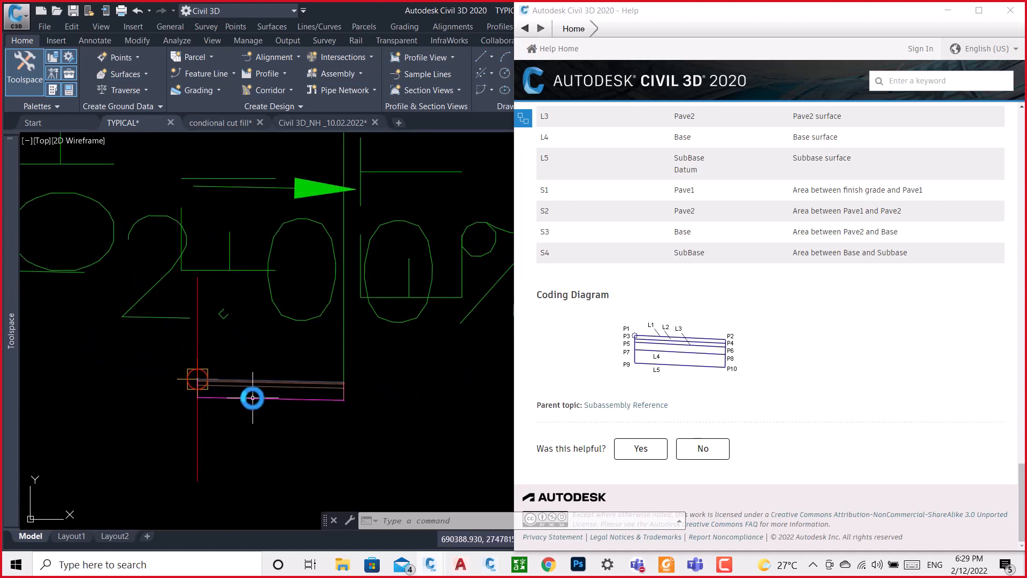
{"action": "left_click", "coordinate": [253, 397]}
{"action": "scroll", "coordinate": [325, 389], "scroll_direction": "down", "scroll_amount": 5}
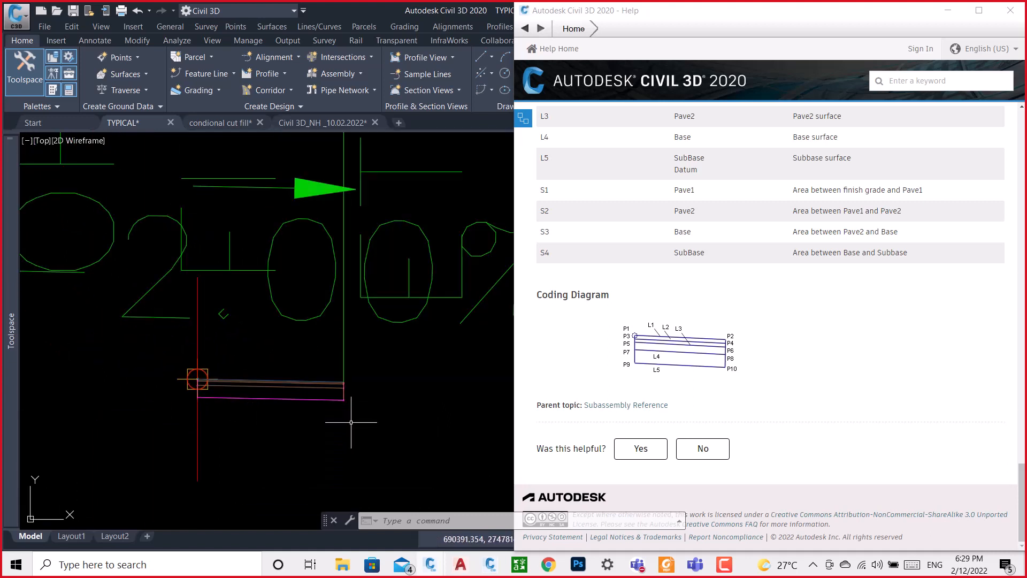
Examine the typical cross-section from the New Jersey crash barrier at the median across the main carriageway to the separator median.
{"action": "scroll", "coordinate": [329, 393], "scroll_direction": "down", "scroll_amount": 7}
{"action": "scroll", "coordinate": [274, 334], "scroll_direction": "down", "scroll_amount": 4}
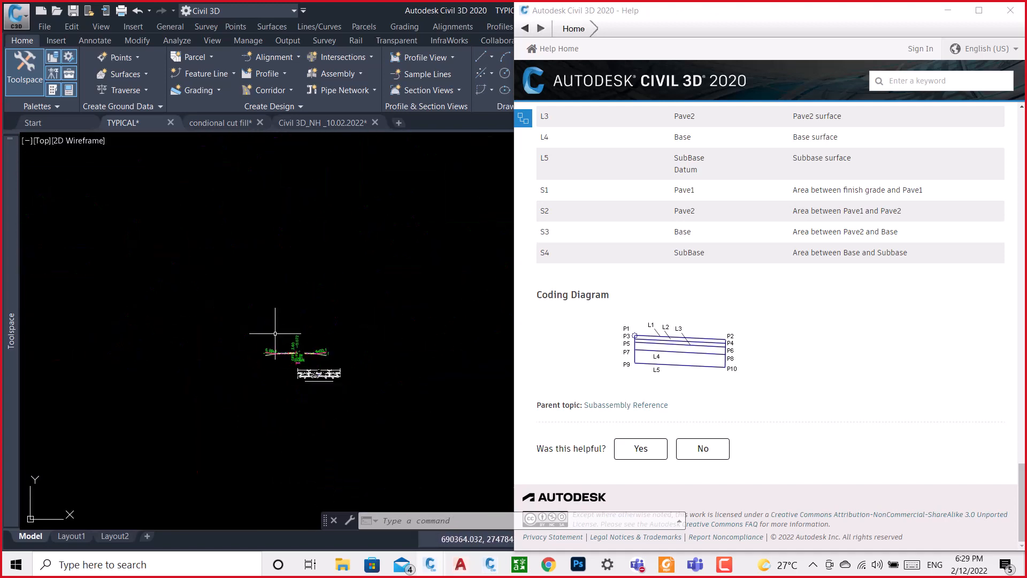
{"action": "scroll", "coordinate": [329, 379], "scroll_direction": "up", "scroll_amount": 8}
{"action": "scroll", "coordinate": [305, 367], "scroll_direction": "up", "scroll_amount": 4}
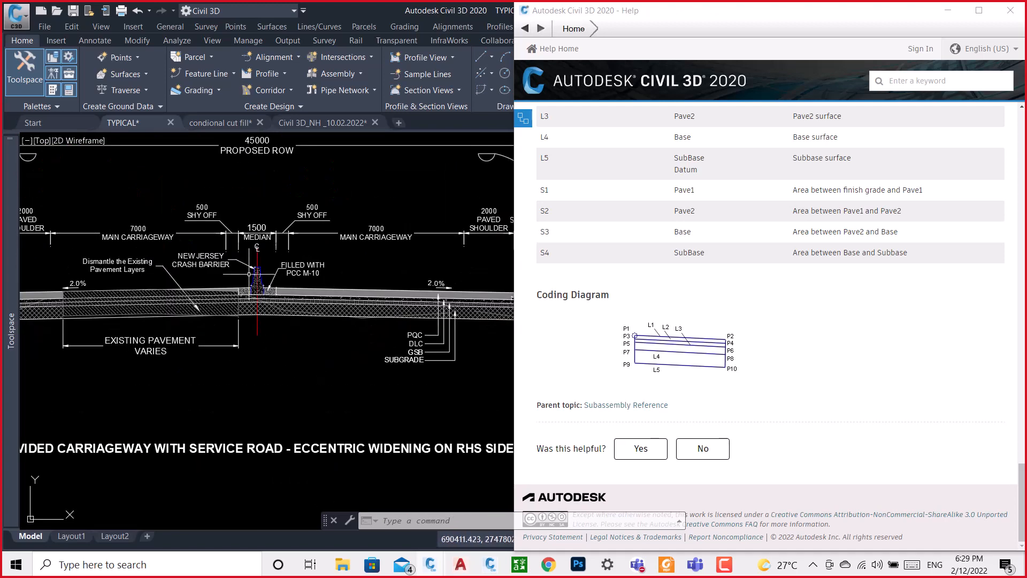
{"action": "scroll", "coordinate": [246, 268], "scroll_direction": "up", "scroll_amount": 6}
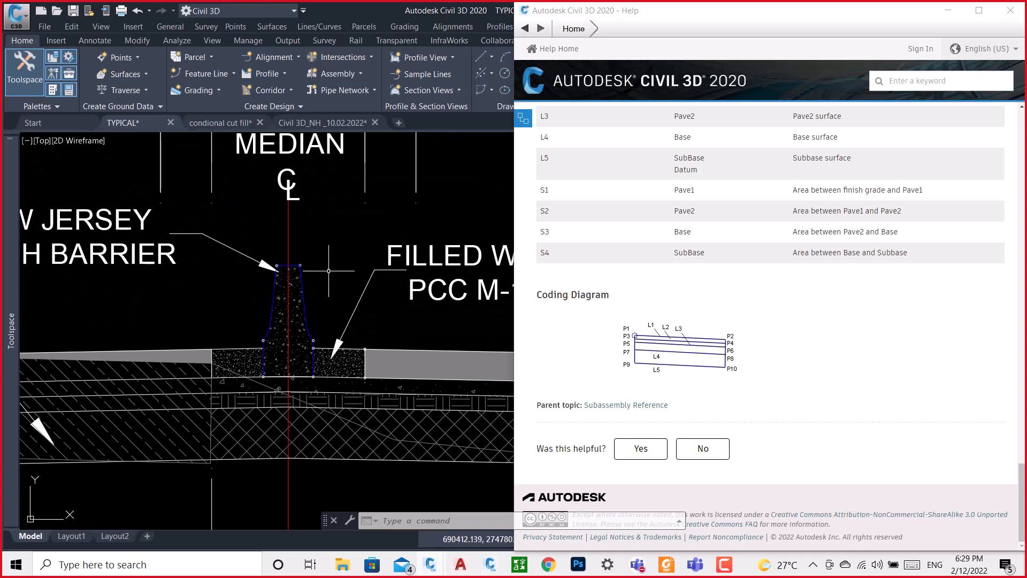
{"action": "scroll", "coordinate": [292, 268], "scroll_direction": "up", "scroll_amount": 4}
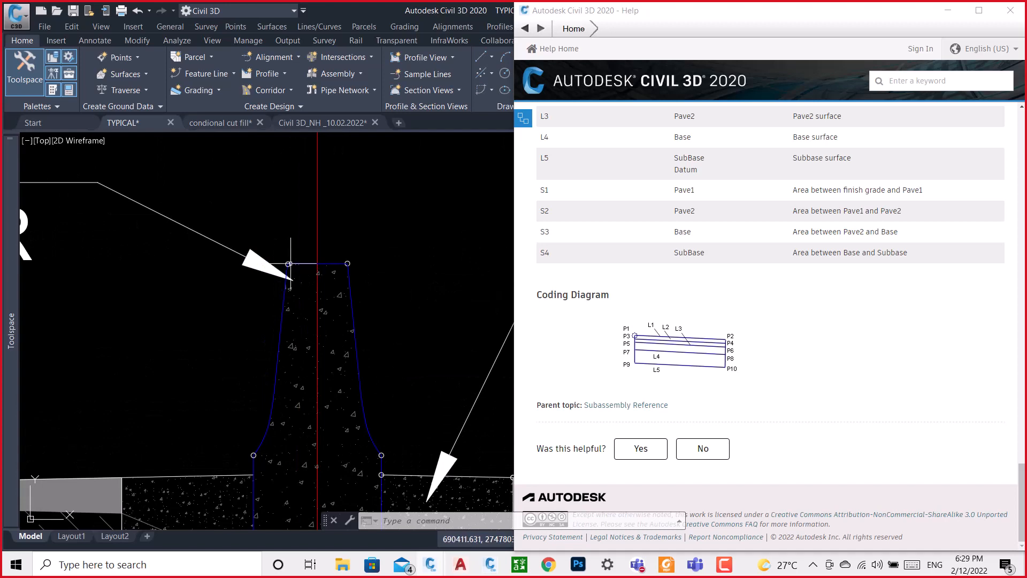
{"action": "scroll", "coordinate": [293, 267], "scroll_direction": "down", "scroll_amount": 7}
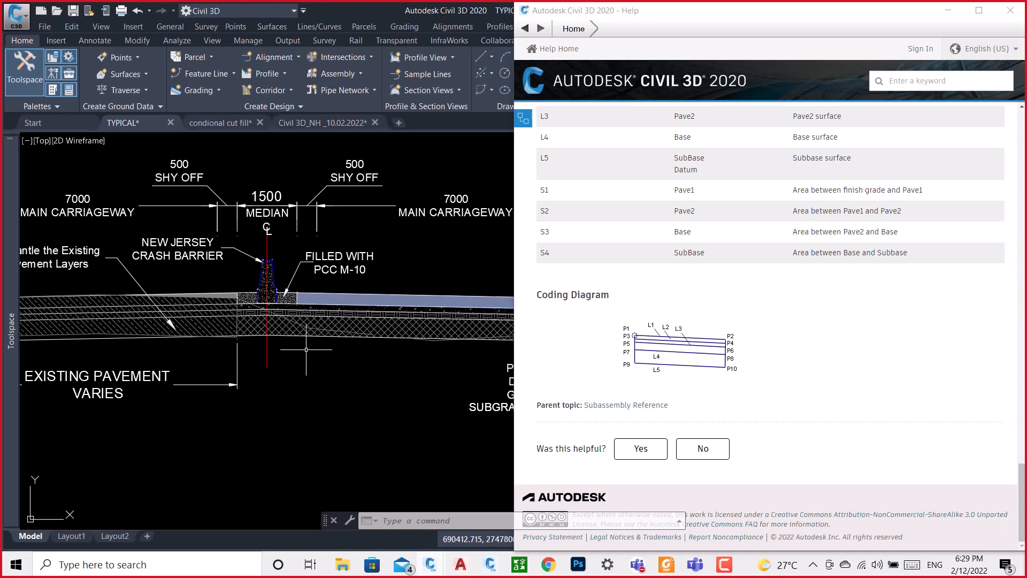
{"action": "middle_click_drag", "start_coordinate": [321, 296], "coordinate": [190, 286]}
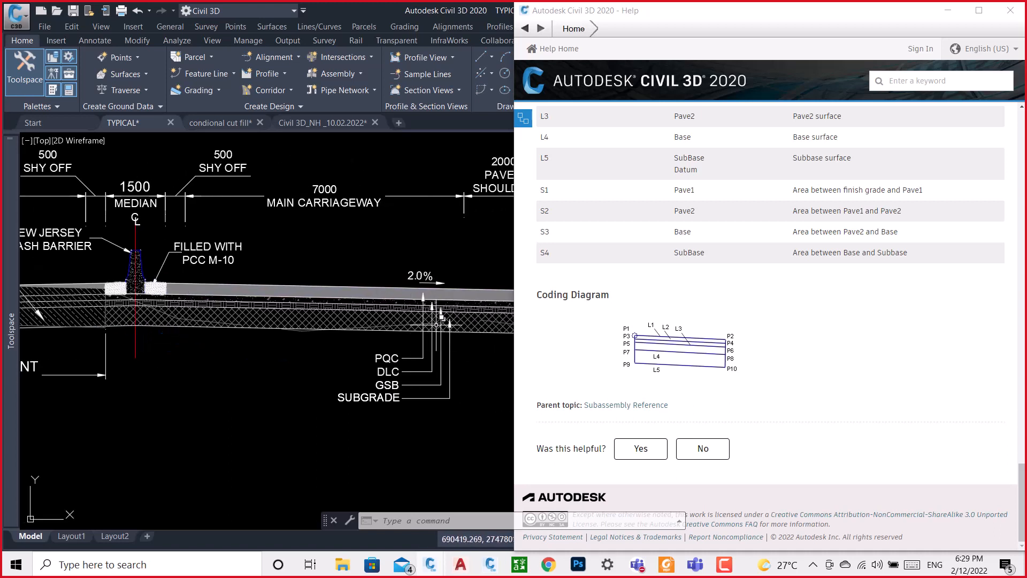
{"action": "middle_click_drag", "start_coordinate": [434, 321], "coordinate": [236, 321]}
{"action": "scroll", "coordinate": [381, 304], "scroll_direction": "up", "scroll_amount": 4}
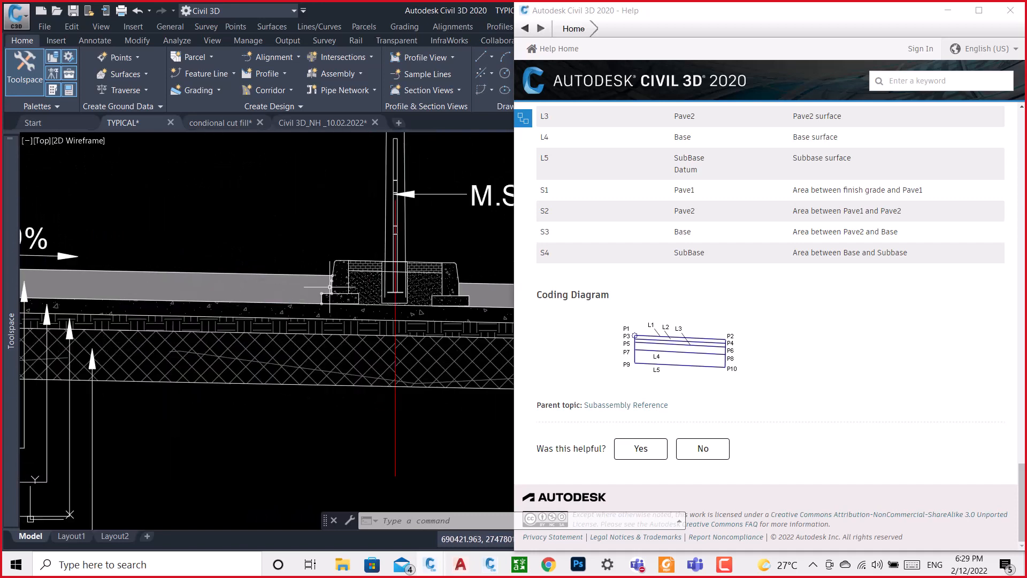
{"action": "scroll", "coordinate": [313, 279], "scroll_direction": "down", "scroll_amount": 6}
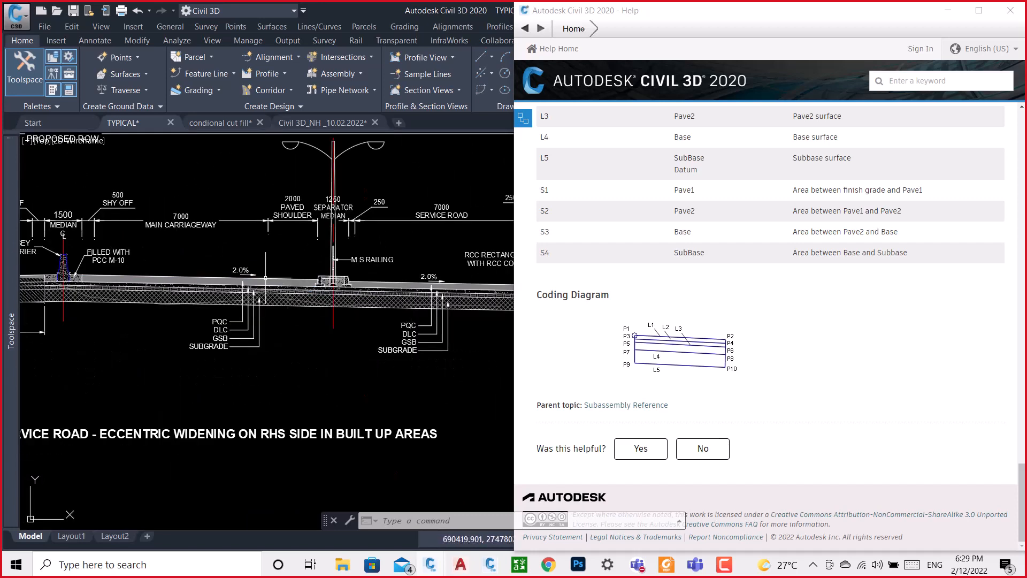
Change the color of the main carriageway's top surface line above the PQC layer to Red in its properties.
{"action": "scroll", "coordinate": [287, 283], "scroll_direction": "up", "scroll_amount": 3}
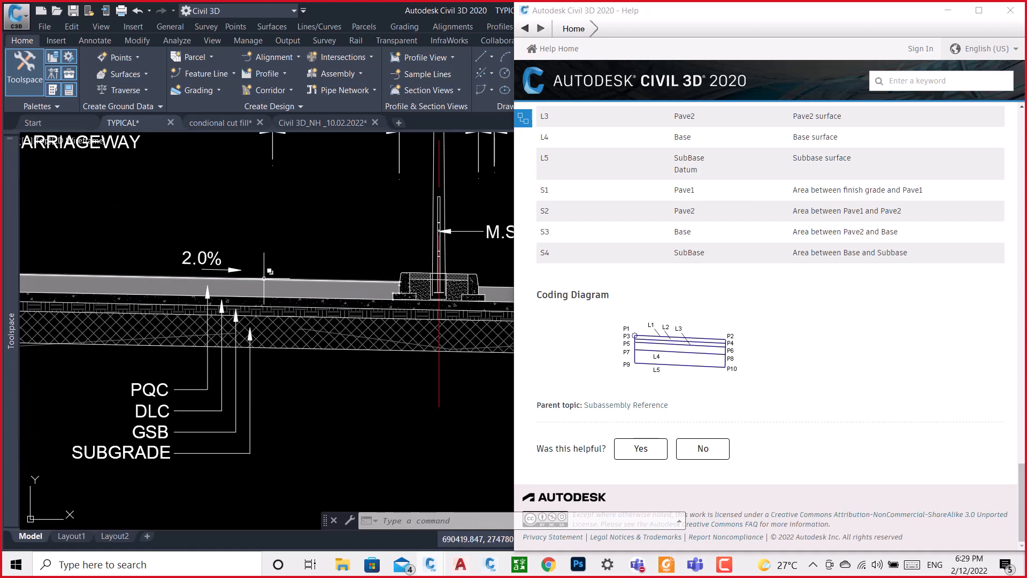
{"action": "left_click", "coordinate": [272, 279]}
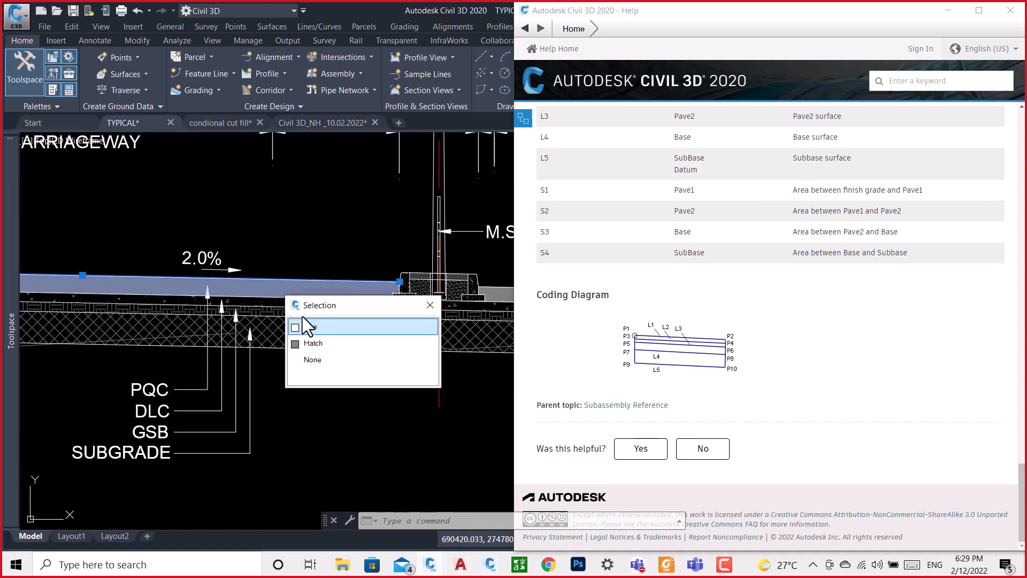
{"action": "left_click", "coordinate": [313, 325]}
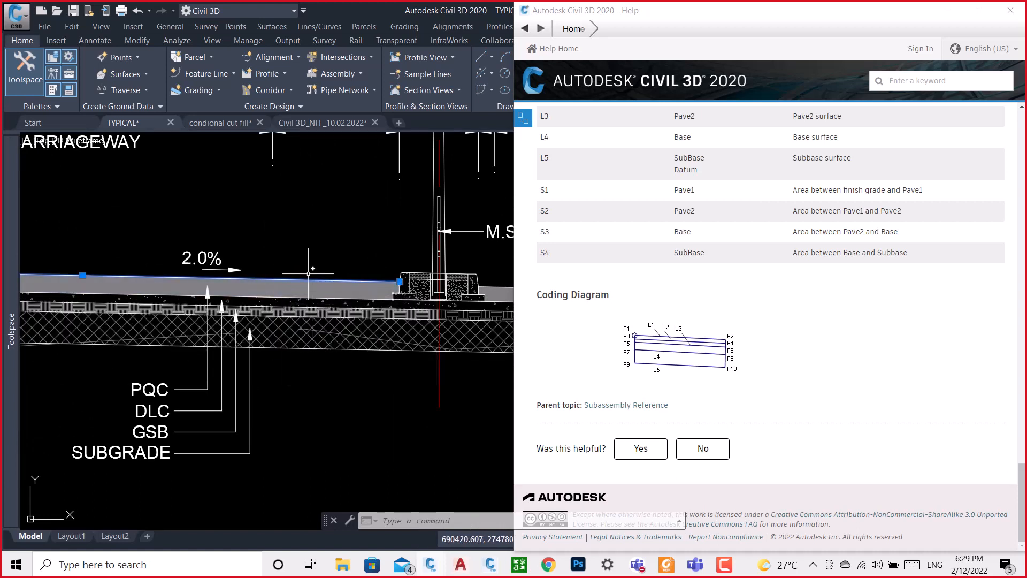
{"action": "type", "text": "PR"}
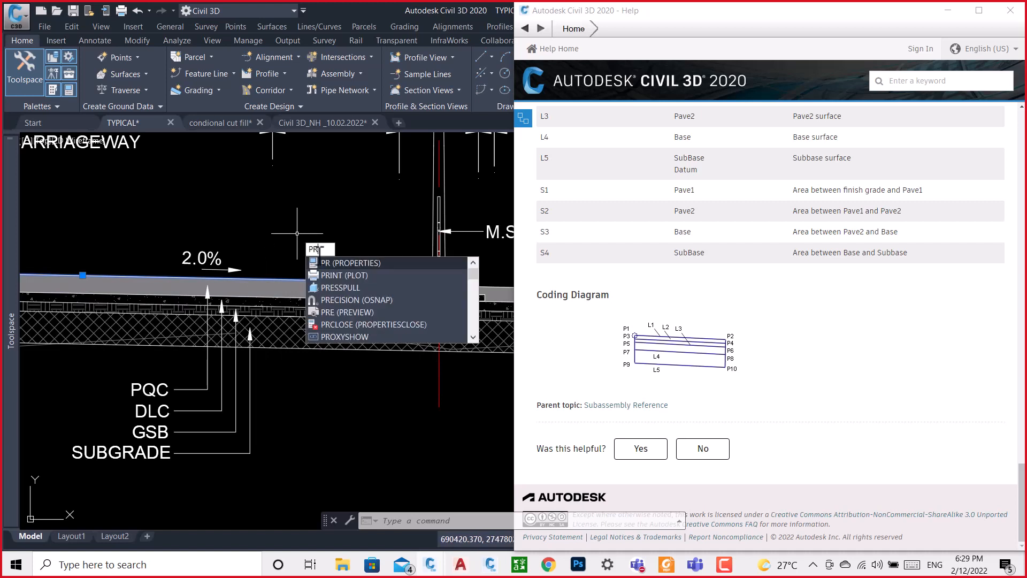
{"action": "left_click", "coordinate": [332, 262]}
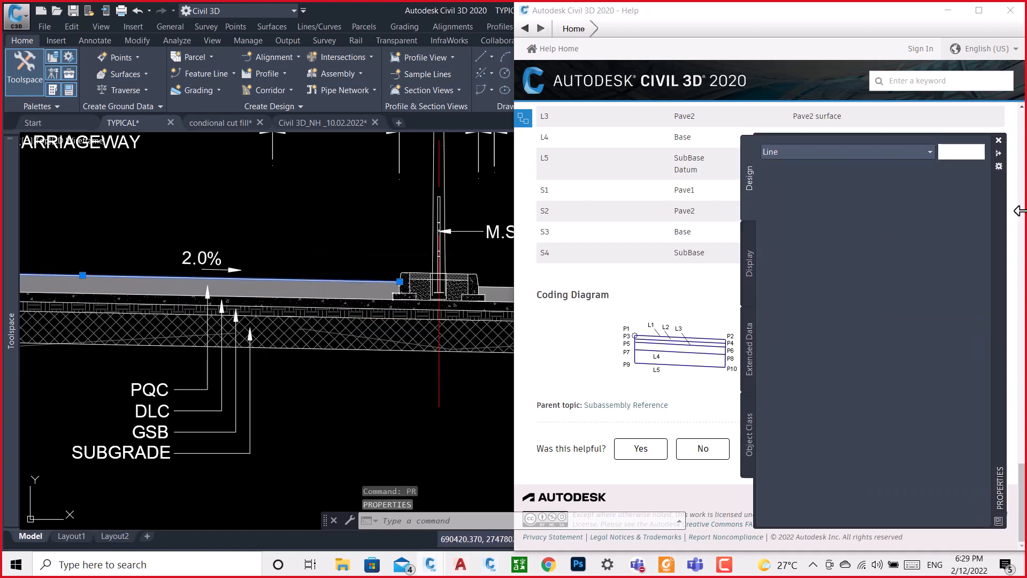
{"action": "left_click", "coordinate": [912, 179]}
{"action": "left_click", "coordinate": [912, 178]}
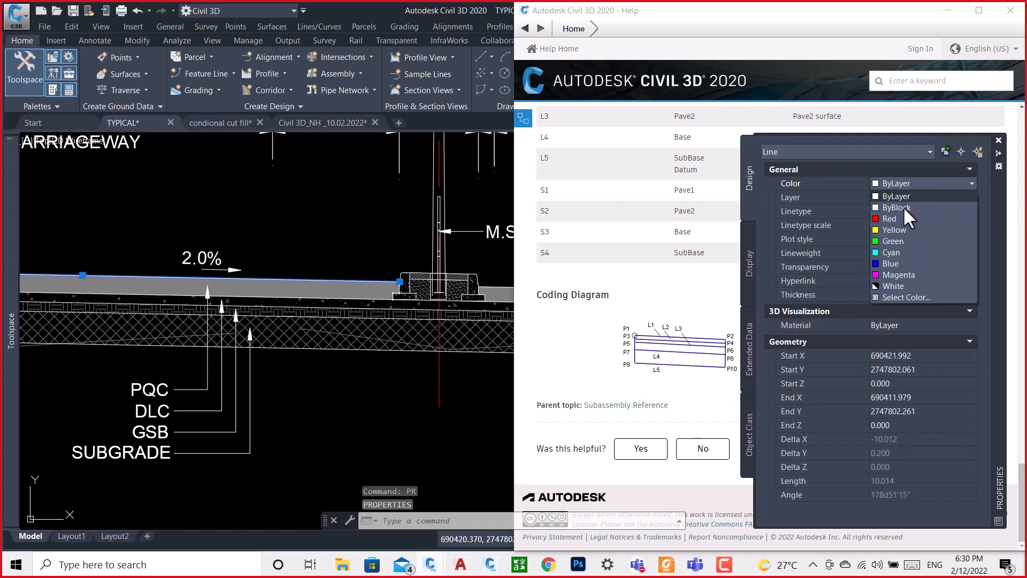
{"action": "left_click", "coordinate": [893, 219]}
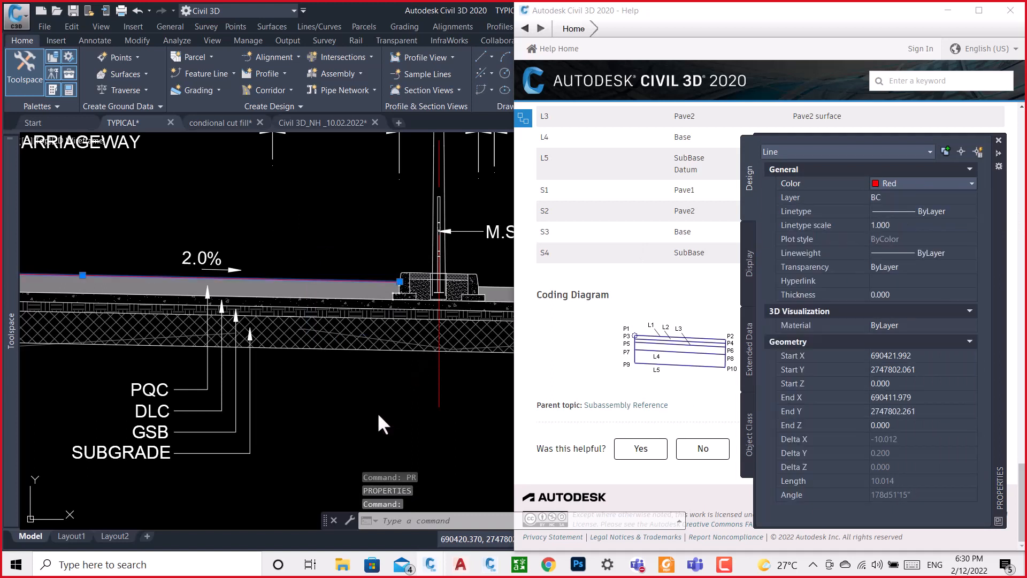
Clear the selection of the carriageway's top surface line and close its properties.
{"action": "key", "text": "Escape"}
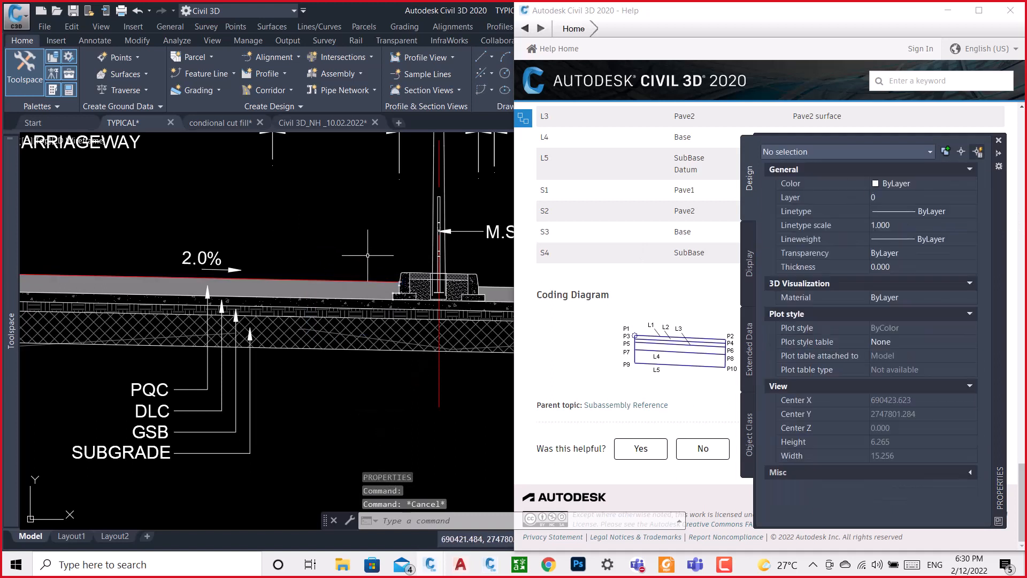
{"action": "left_click", "coordinate": [998, 140]}
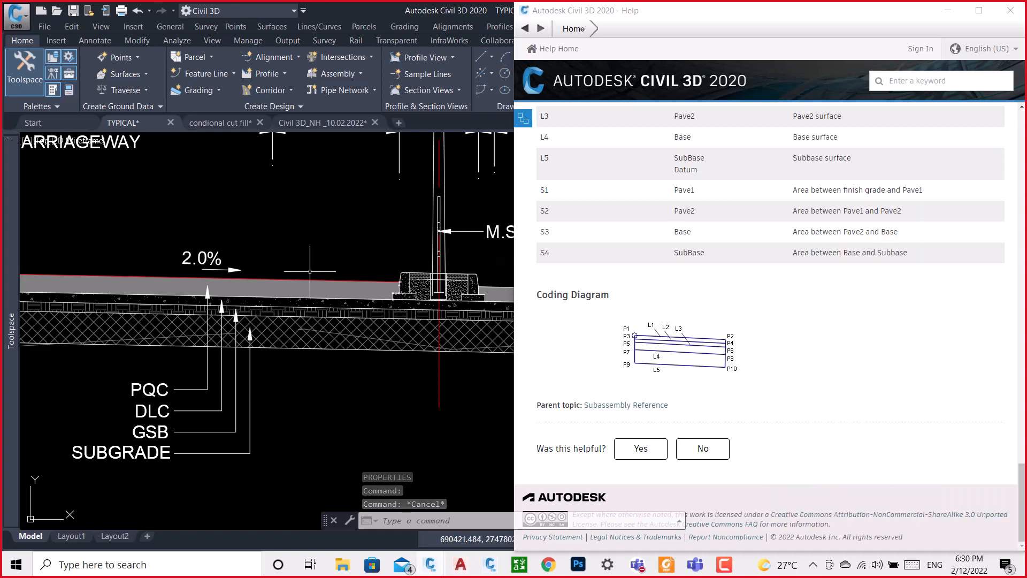
{"action": "scroll", "coordinate": [287, 243], "scroll_direction": "down", "scroll_amount": 10}
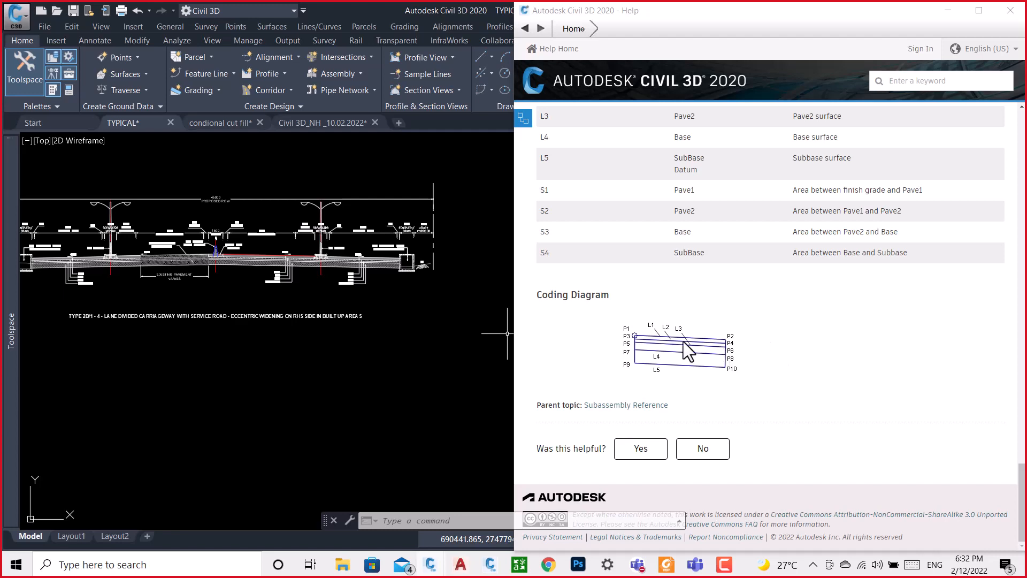
Compare the crown and ETW point codes in the help table with the markers at the assembly baseline and the lane's outer edge.
{"action": "scroll", "coordinate": [634, 340], "scroll_direction": "up", "scroll_amount": 2}
{"action": "scroll", "coordinate": [634, 340], "scroll_direction": "up", "scroll_amount": 6}
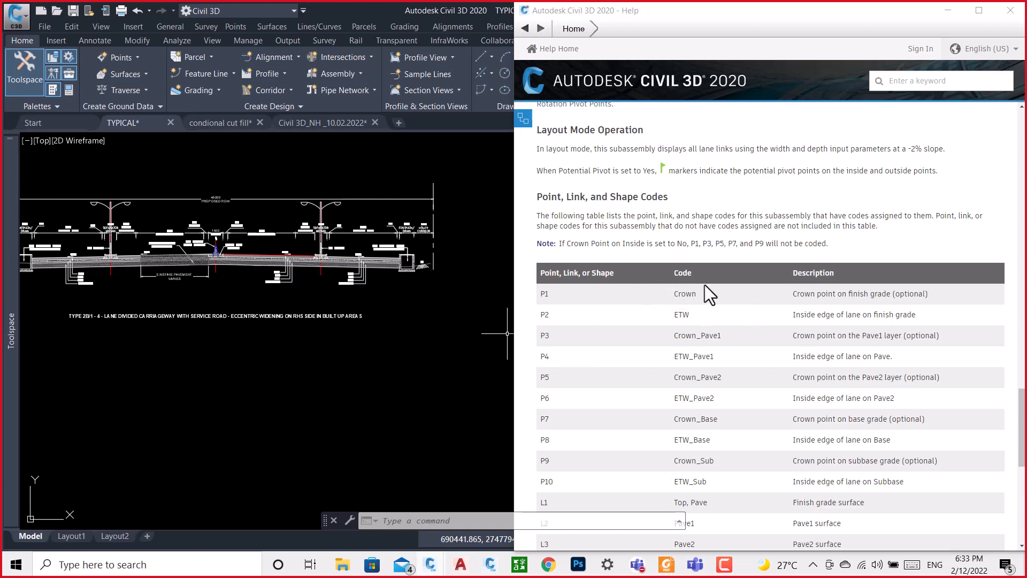
{"action": "scroll", "coordinate": [704, 284], "scroll_direction": "down", "scroll_amount": 3}
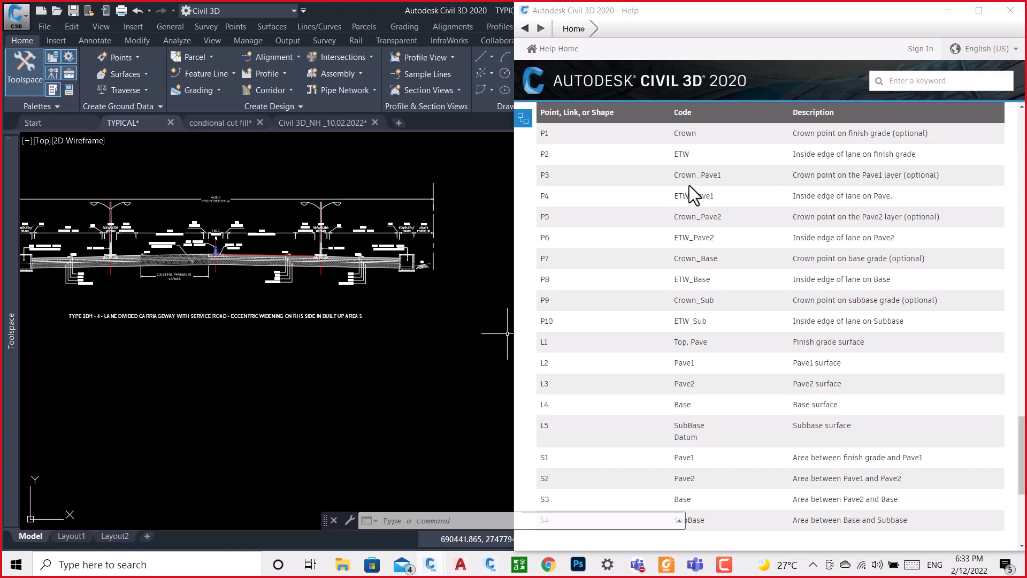
{"action": "scroll", "coordinate": [336, 308], "scroll_direction": "down", "scroll_amount": 3}
{"action": "scroll", "coordinate": [312, 278], "scroll_direction": "down", "scroll_amount": 2}
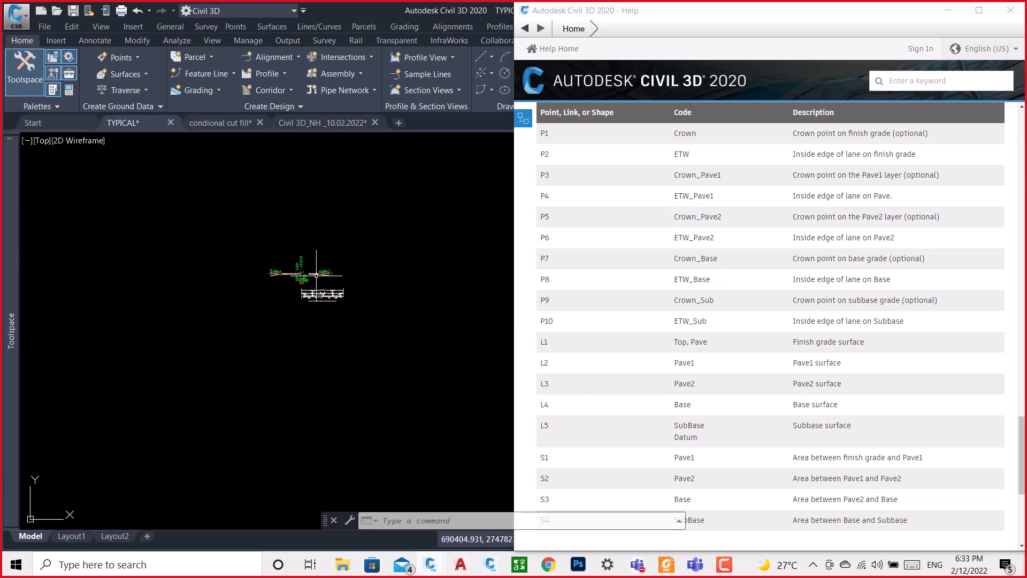
{"action": "scroll", "coordinate": [313, 278], "scroll_direction": "up", "scroll_amount": 5}
{"action": "scroll", "coordinate": [240, 227], "scroll_direction": "up", "scroll_amount": 4}
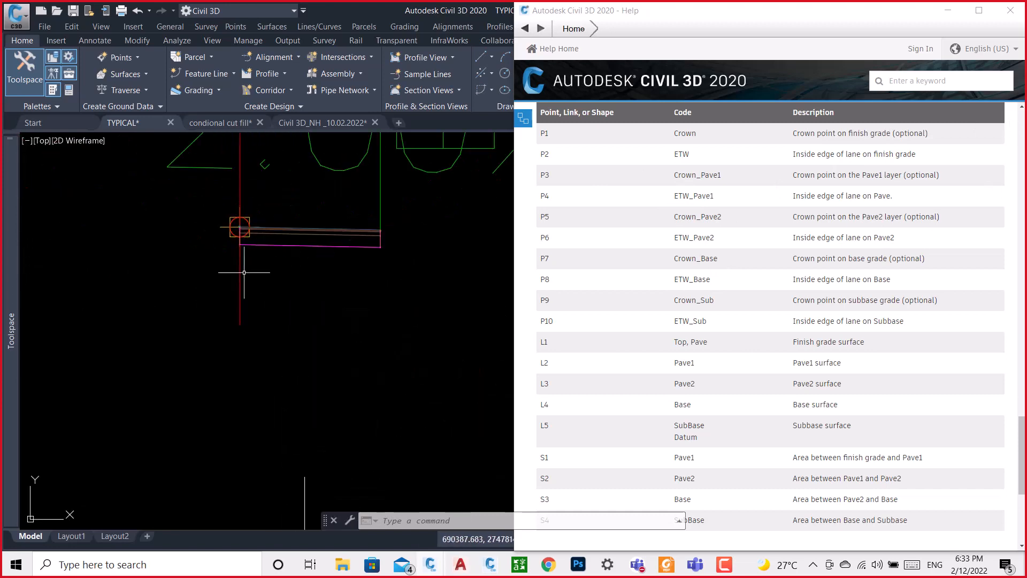
{"action": "scroll", "coordinate": [239, 222], "scroll_direction": "up", "scroll_amount": 6}
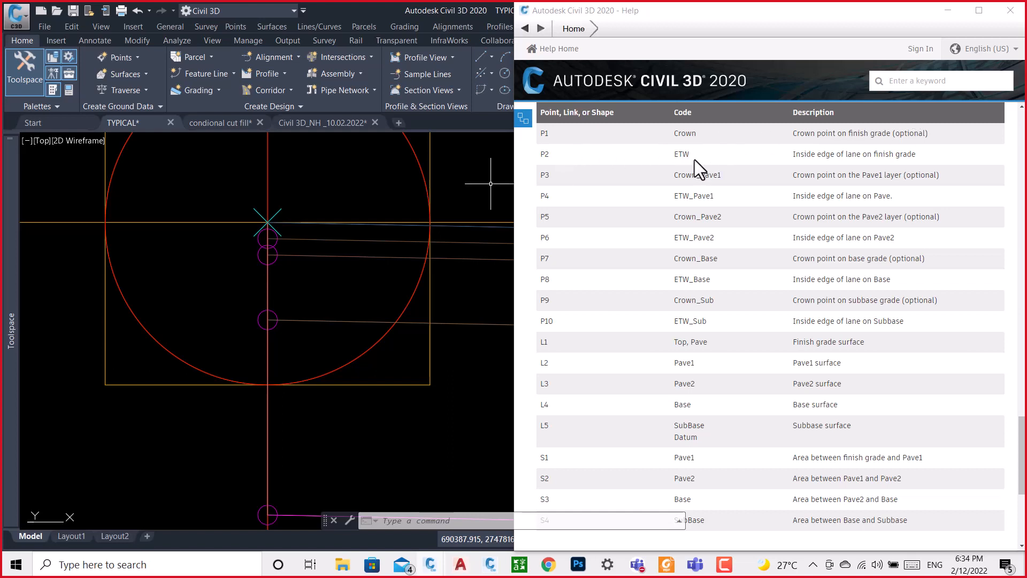
{"action": "scroll", "coordinate": [249, 268], "scroll_direction": "down", "scroll_amount": 2}
{"action": "scroll", "coordinate": [249, 269], "scroll_direction": "down", "scroll_amount": 5}
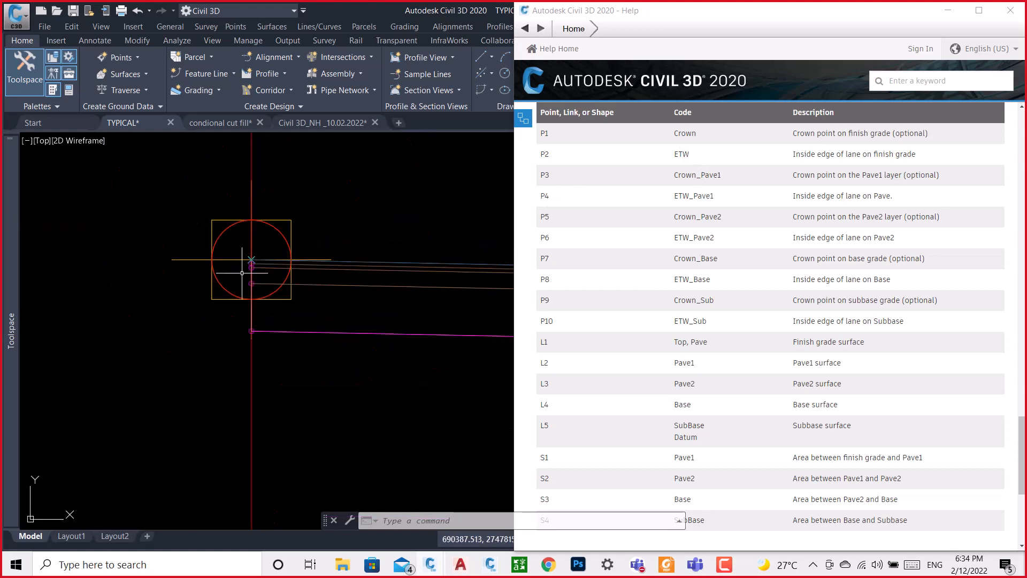
{"action": "scroll", "coordinate": [386, 276], "scroll_direction": "up", "scroll_amount": 2}
{"action": "scroll", "coordinate": [387, 274], "scroll_direction": "up", "scroll_amount": 5}
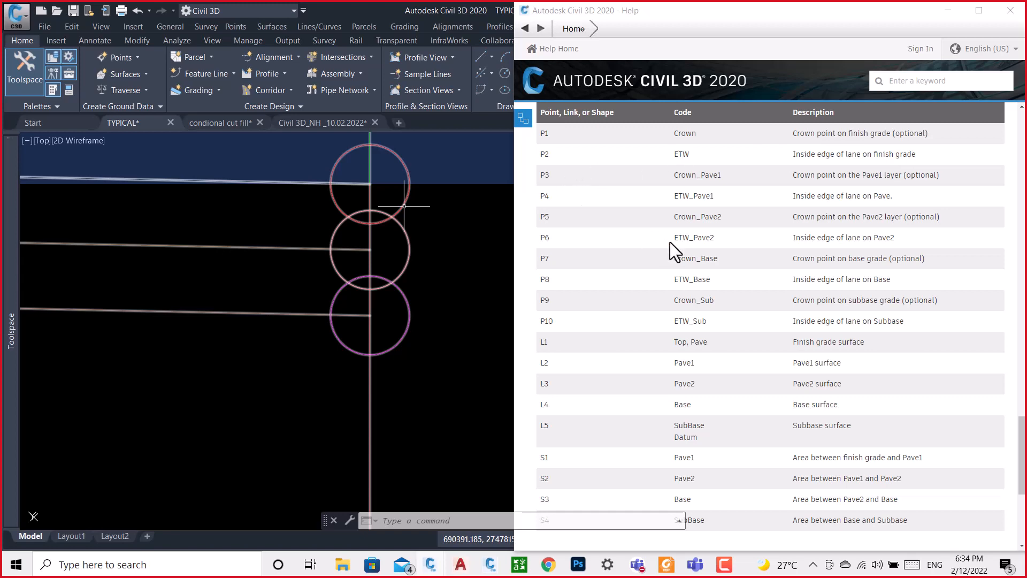
{"action": "scroll", "coordinate": [743, 230], "scroll_direction": "down", "scroll_amount": 3}
{"action": "scroll", "coordinate": [362, 309], "scroll_direction": "down", "scroll_amount": 3}
{"action": "scroll", "coordinate": [303, 350], "scroll_direction": "down", "scroll_amount": 4}
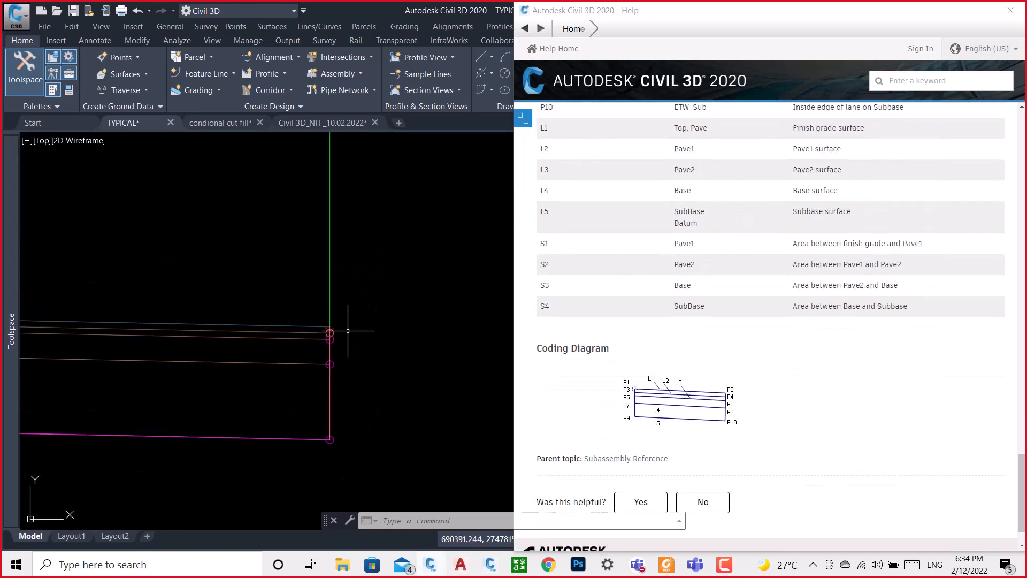
Examine the lane subassembly's layer links in the drawing against link codes L1 to L5 in the help table.
{"action": "scroll", "coordinate": [377, 319], "scroll_direction": "down", "scroll_amount": 4}
{"action": "scroll", "coordinate": [377, 316], "scroll_direction": "up", "scroll_amount": 8}
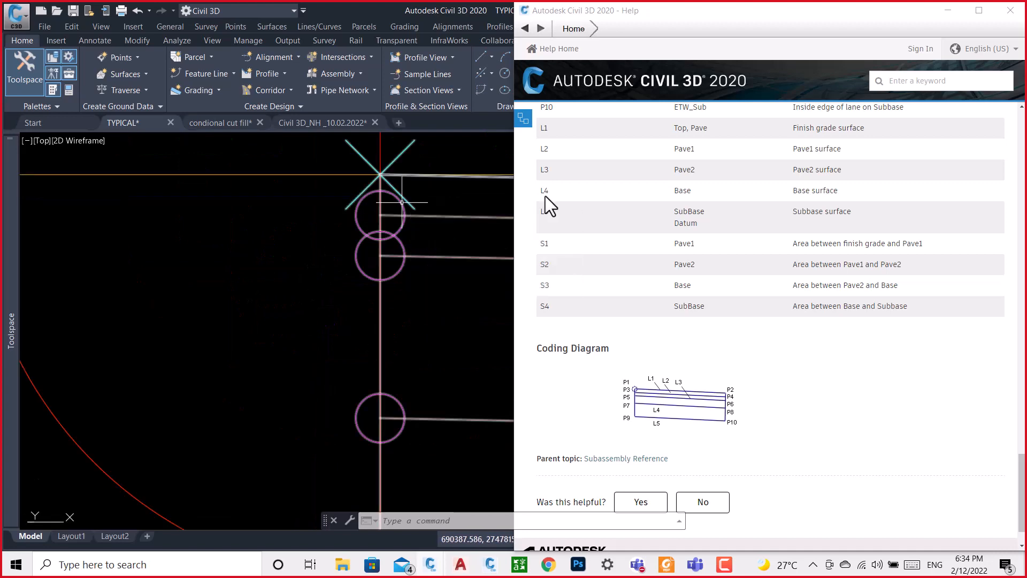
{"action": "scroll", "coordinate": [642, 193], "scroll_direction": "up", "scroll_amount": 5}
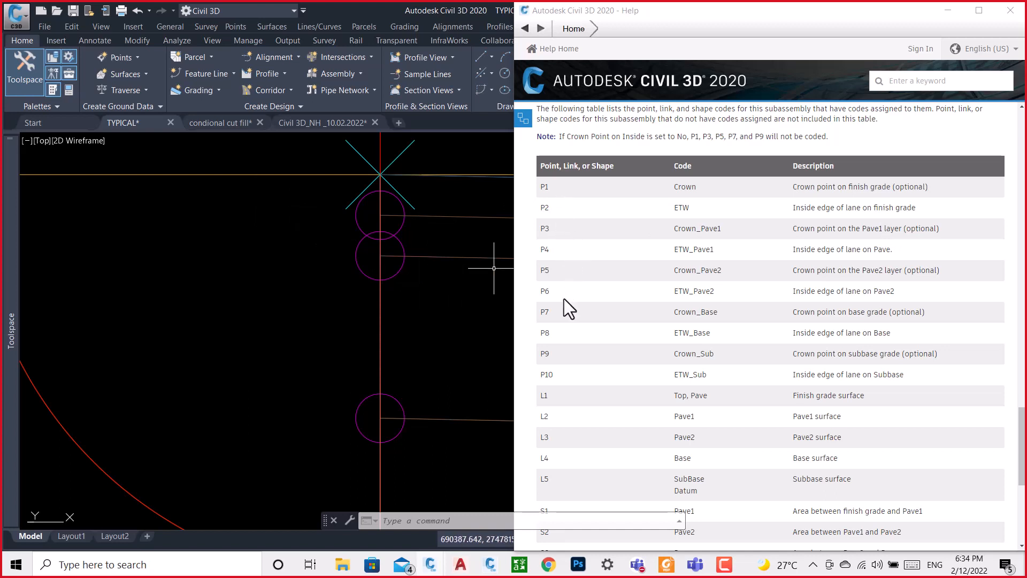
{"action": "scroll", "coordinate": [561, 337], "scroll_direction": "down", "scroll_amount": 1}
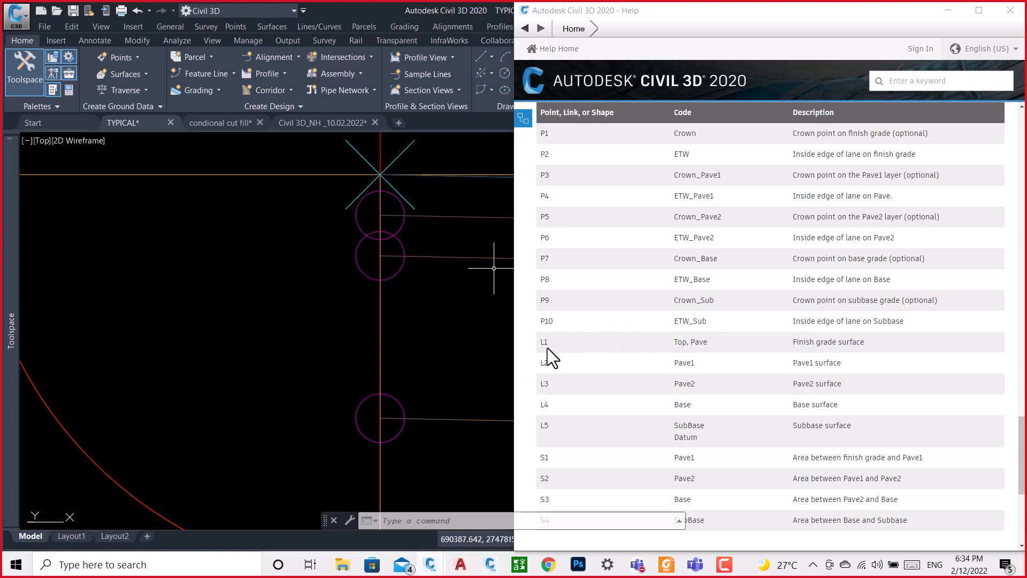
{"action": "scroll", "coordinate": [402, 331], "scroll_direction": "down", "scroll_amount": 3}
{"action": "scroll", "coordinate": [230, 297], "scroll_direction": "down", "scroll_amount": 4}
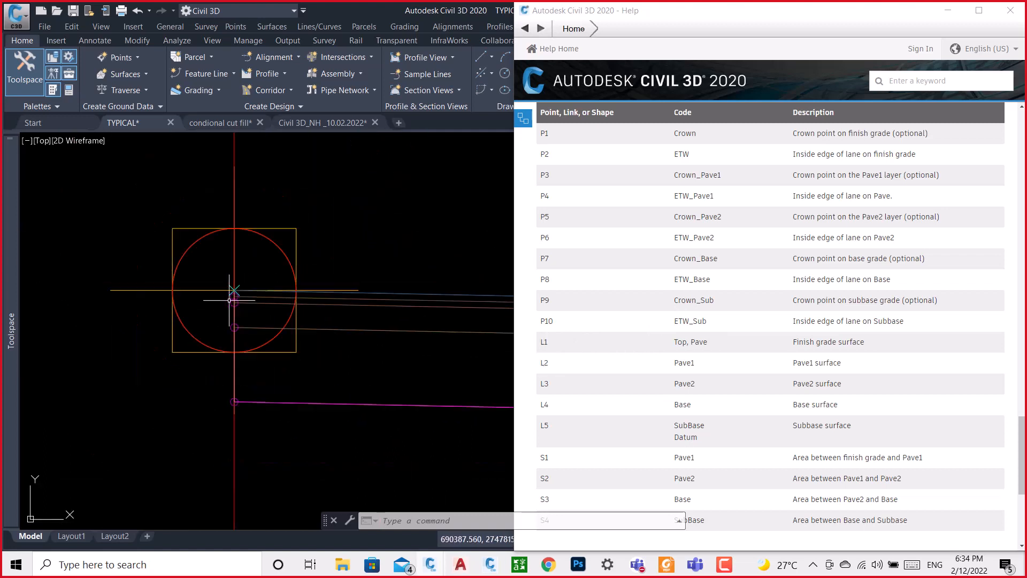
{"action": "scroll", "coordinate": [364, 307], "scroll_direction": "up", "scroll_amount": 4}
{"action": "scroll", "coordinate": [340, 274], "scroll_direction": "up", "scroll_amount": 3}
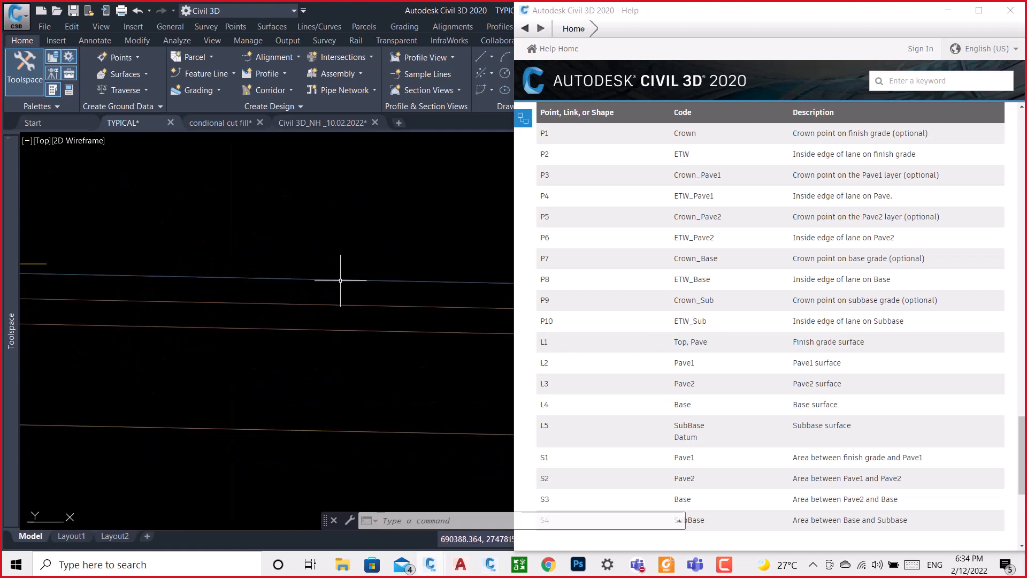
{"action": "mouse_move", "coordinate": [340, 280]}
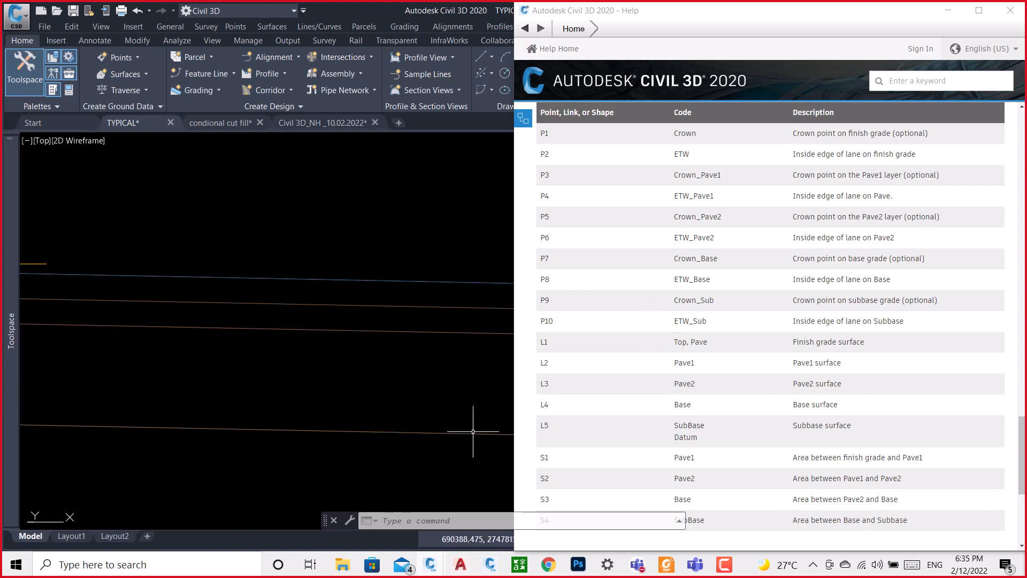
{"action": "scroll", "coordinate": [608, 348], "scroll_direction": "down", "scroll_amount": 1}
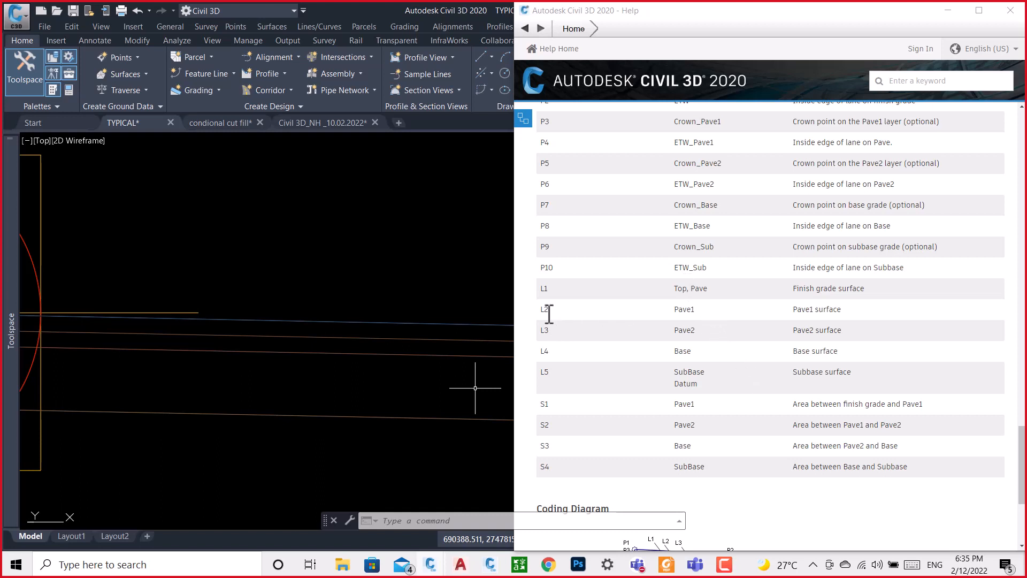
{"action": "scroll", "coordinate": [272, 337], "scroll_direction": "down", "scroll_amount": 4}
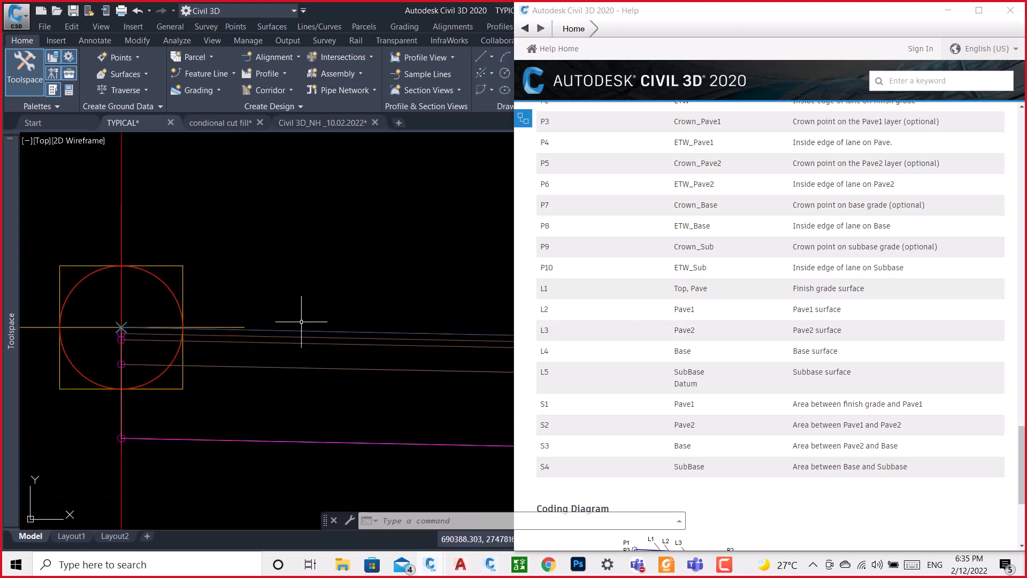
{"action": "scroll", "coordinate": [328, 339], "scroll_direction": "up", "scroll_amount": 3}
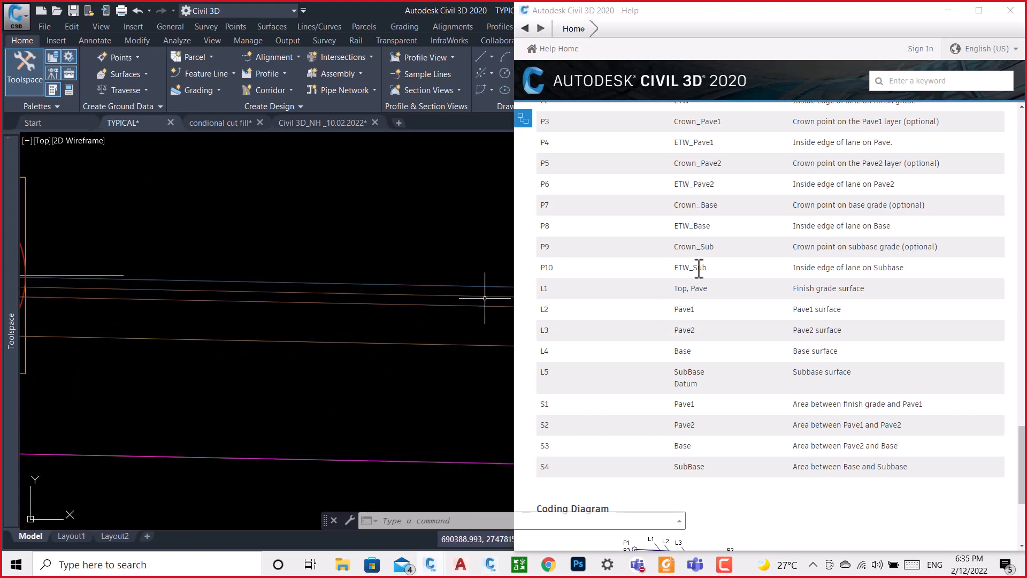
{"action": "scroll", "coordinate": [706, 278], "scroll_direction": "down", "scroll_amount": 4}
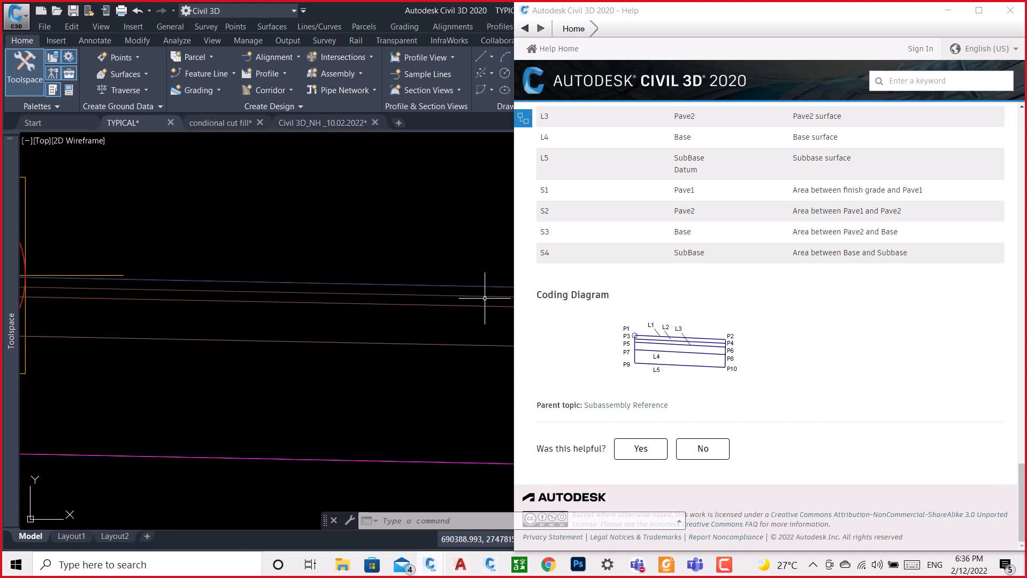
Change the color of the line along the underside of the main carriageway's PQC layer to Red.
{"action": "scroll", "coordinate": [284, 339], "scroll_direction": "down", "scroll_amount": 5}
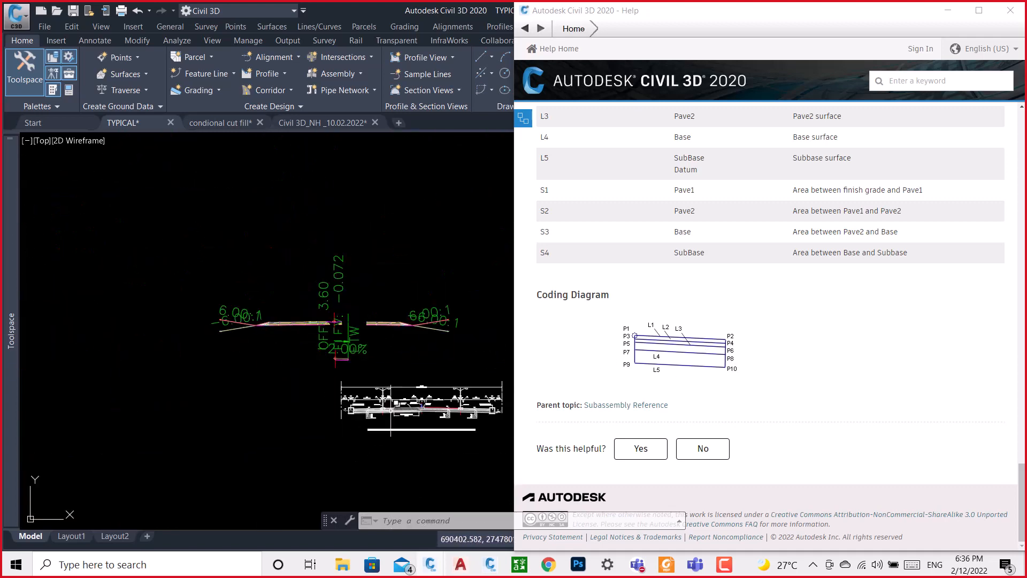
{"action": "scroll", "coordinate": [388, 371], "scroll_direction": "up", "scroll_amount": 8}
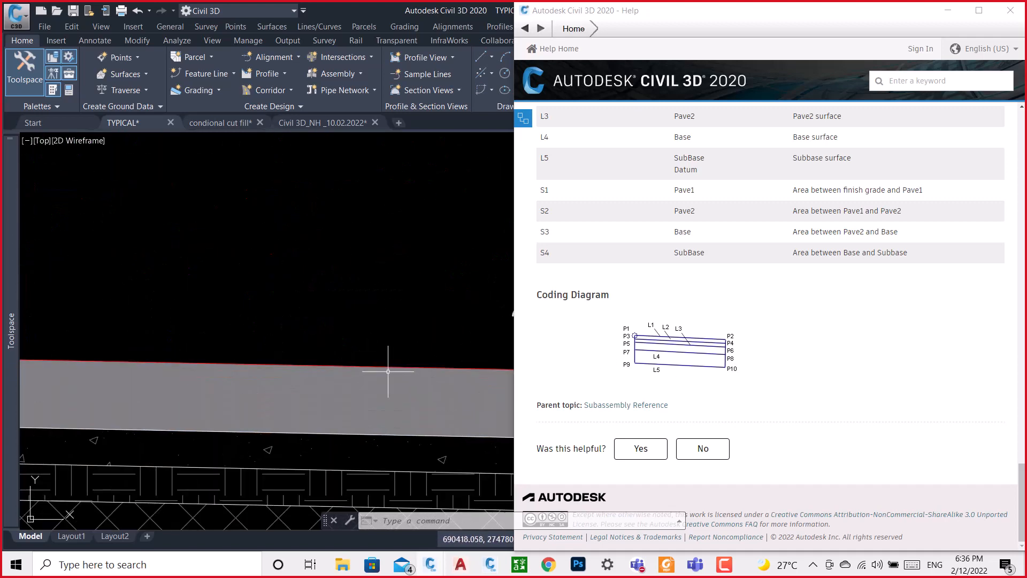
{"action": "scroll", "coordinate": [352, 377], "scroll_direction": "down", "scroll_amount": 2}
{"action": "scroll", "coordinate": [323, 411], "scroll_direction": "up", "scroll_amount": 2}
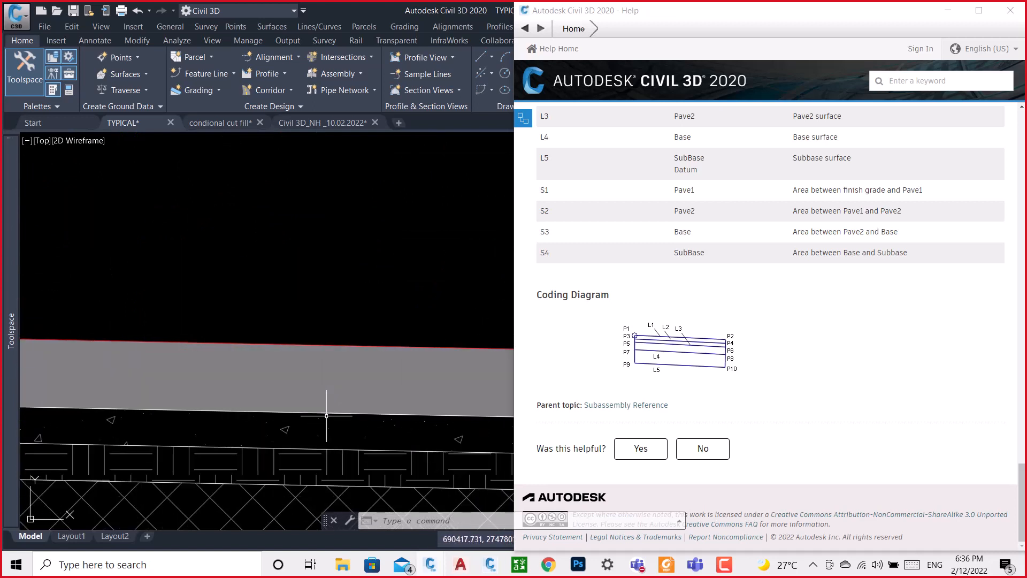
{"action": "left_click", "coordinate": [326, 415]}
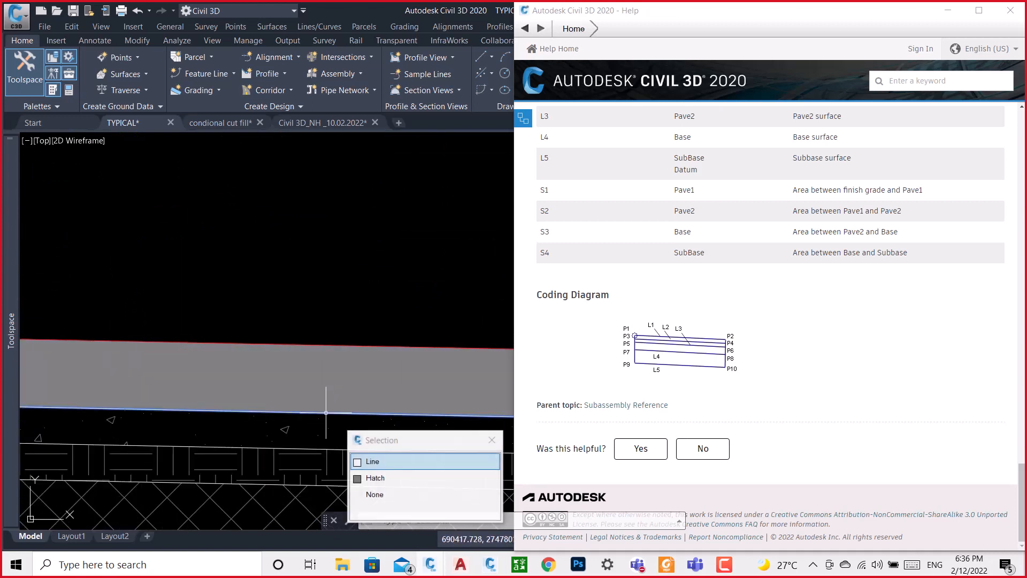
{"action": "left_click", "coordinate": [378, 462]}
{"action": "type", "text": "p"}
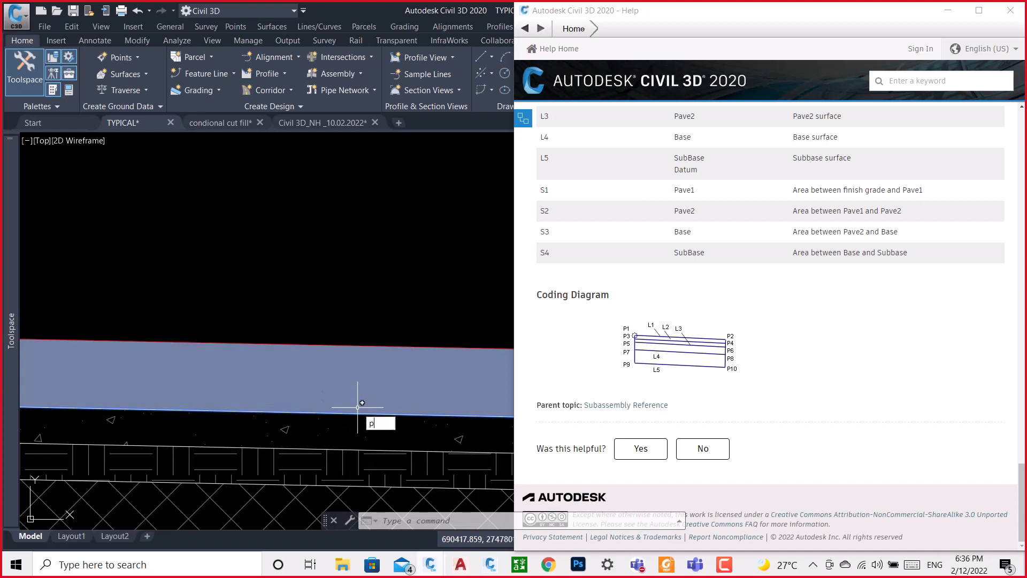
{"action": "type", "text": "r"}
{"action": "key", "text": "Return"}
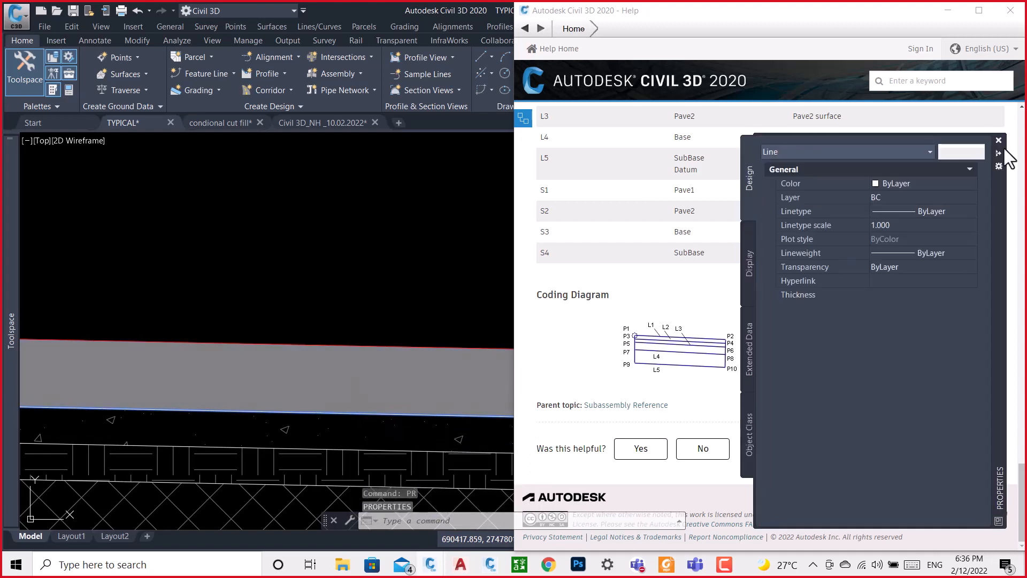
{"action": "left_click", "coordinate": [942, 182]}
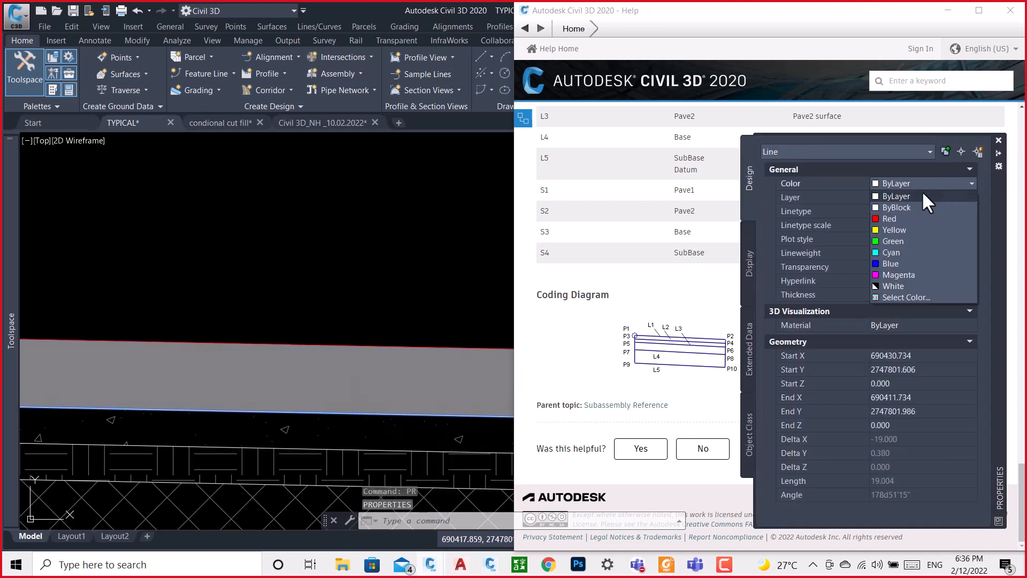
{"action": "left_click", "coordinate": [888, 219]}
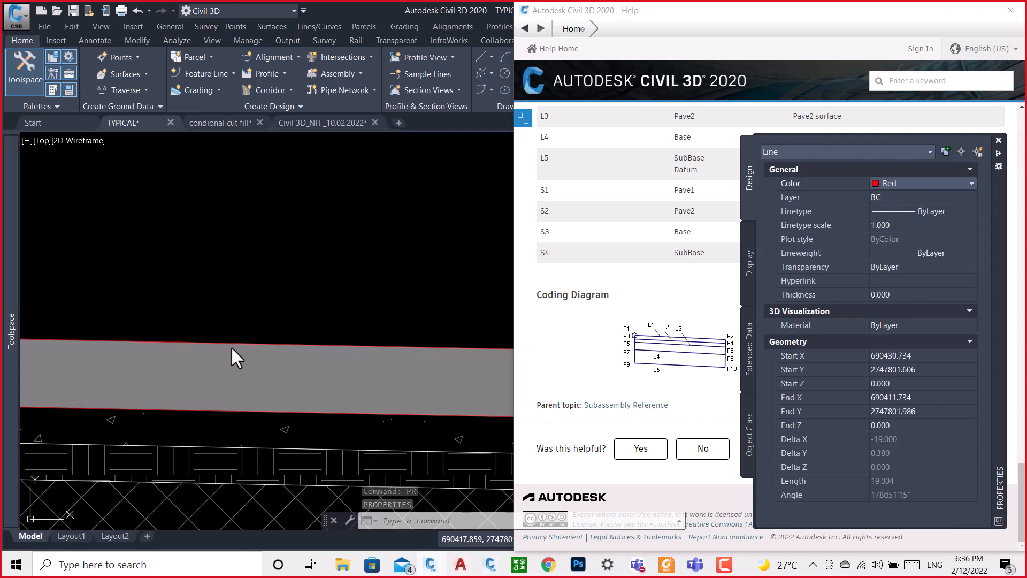
{"action": "key", "text": "Escape"}
Examine the main carriageway's PQC, DLC, GSB and subgrade layers against the link and shape codes and the coding diagram.
{"action": "scroll", "coordinate": [214, 268], "scroll_direction": "down", "scroll_amount": 6}
{"action": "scroll", "coordinate": [355, 298], "scroll_direction": "down", "scroll_amount": 2}
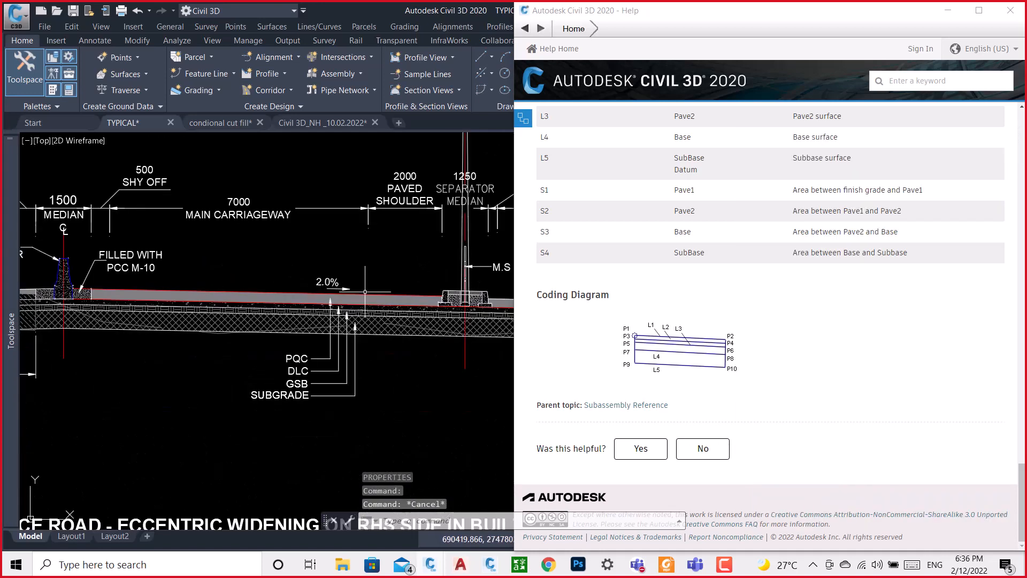
{"action": "scroll", "coordinate": [364, 292], "scroll_direction": "down", "scroll_amount": 2}
{"action": "scroll", "coordinate": [119, 291], "scroll_direction": "up", "scroll_amount": 8}
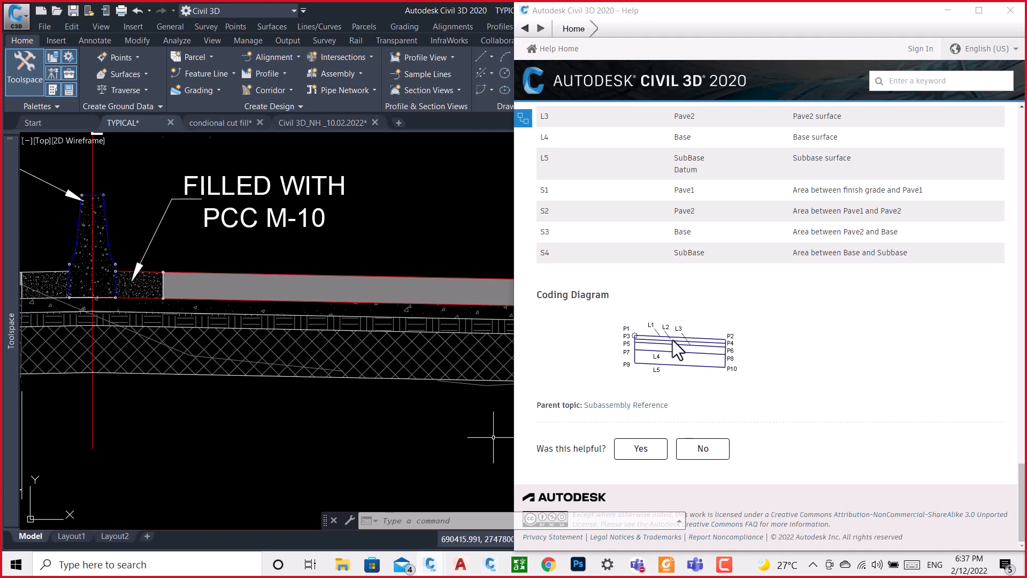
{"action": "scroll", "coordinate": [677, 345], "scroll_direction": "up", "scroll_amount": 2}
{"action": "scroll", "coordinate": [674, 342], "scroll_direction": "down", "scroll_amount": 2}
{"action": "scroll", "coordinate": [674, 345], "scroll_direction": "up", "scroll_amount": 3}
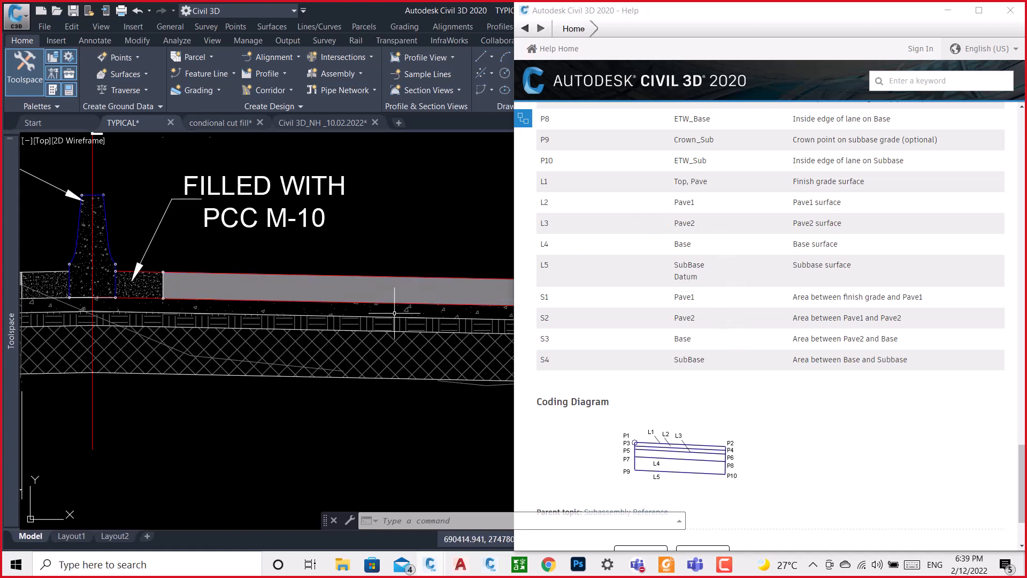
{"action": "scroll", "coordinate": [297, 234], "scroll_direction": "down", "scroll_amount": 2}
{"action": "scroll", "coordinate": [298, 326], "scroll_direction": "down", "scroll_amount": 1}
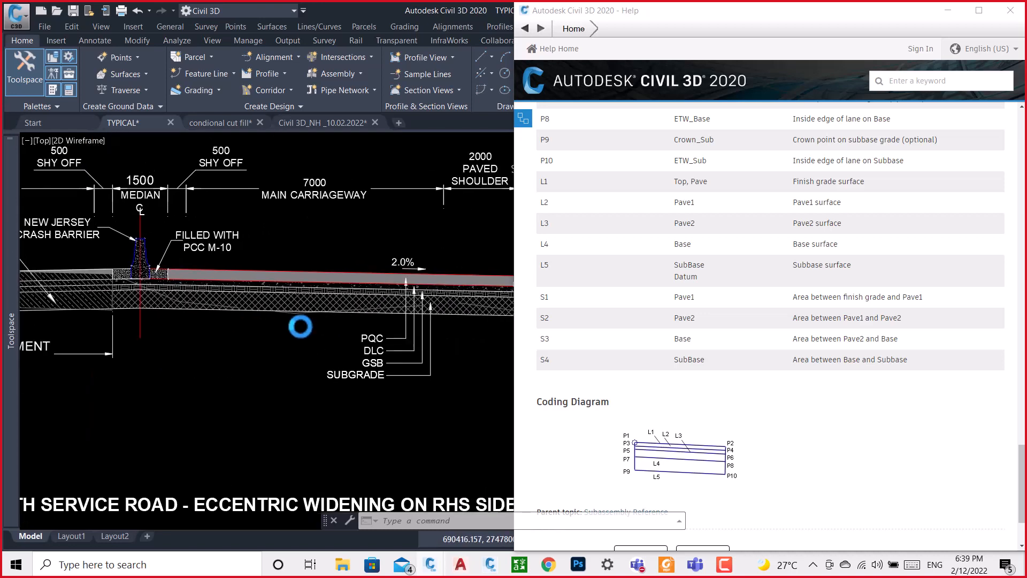
{"action": "middle_click_drag", "start_coordinate": [321, 337], "coordinate": [285, 339]}
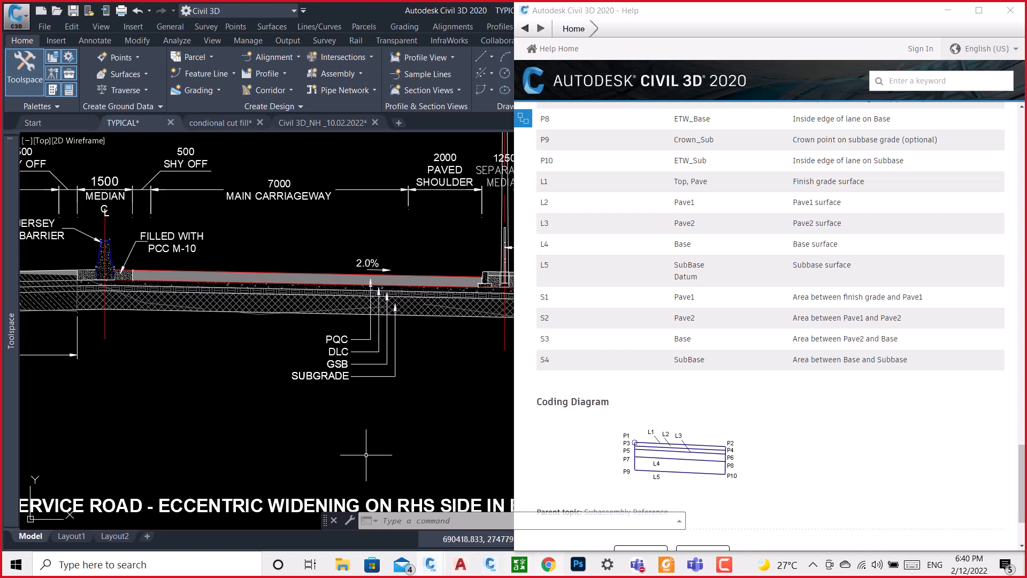
{"action": "left_click", "coordinate": [725, 572]}
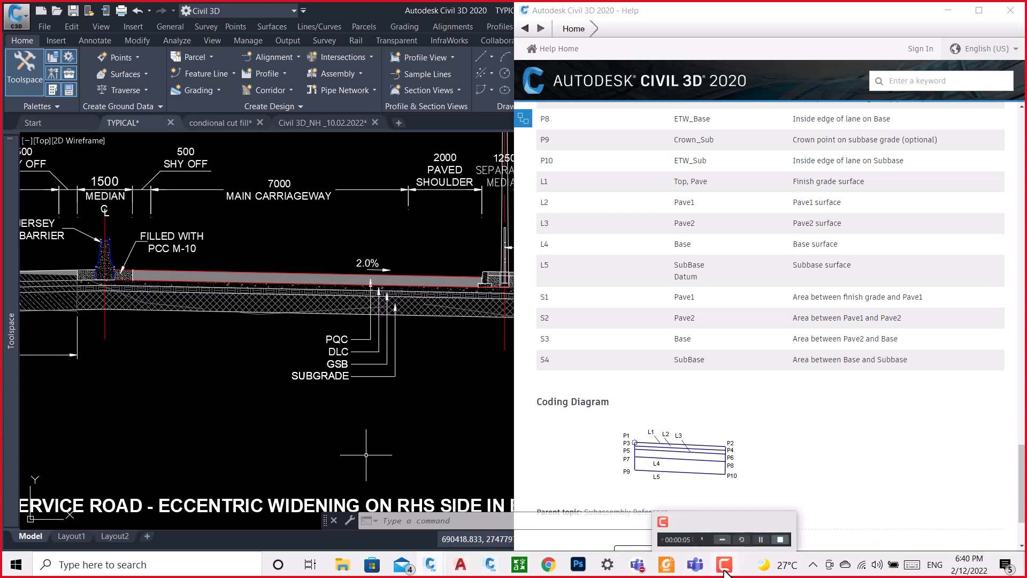
Compare the point, link and shape codes in the help table with the layers of the standalone lane subassembly.
{"action": "left_click", "coordinate": [725, 573]}
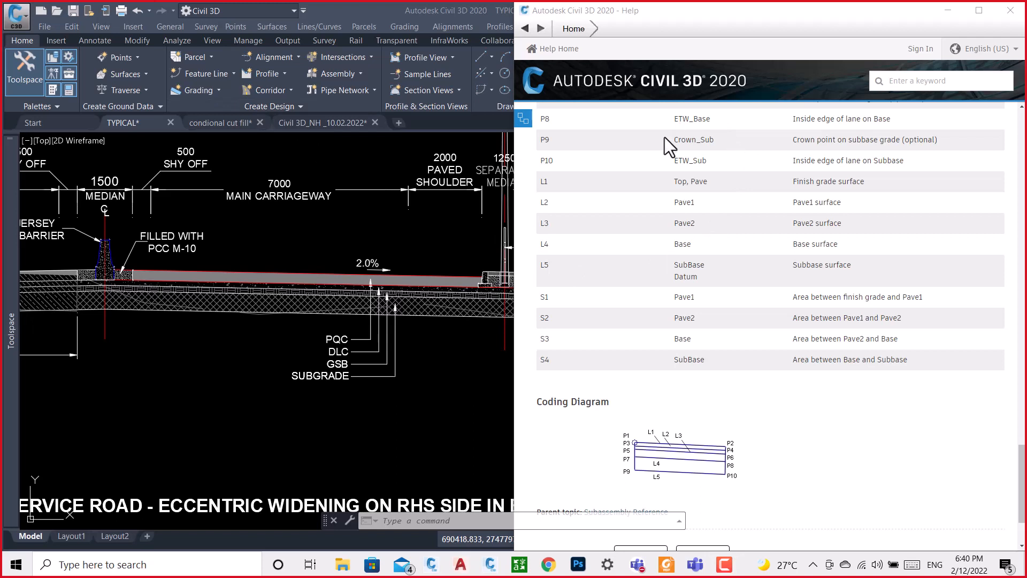
{"action": "scroll", "coordinate": [634, 251], "scroll_direction": "up", "scroll_amount": 3}
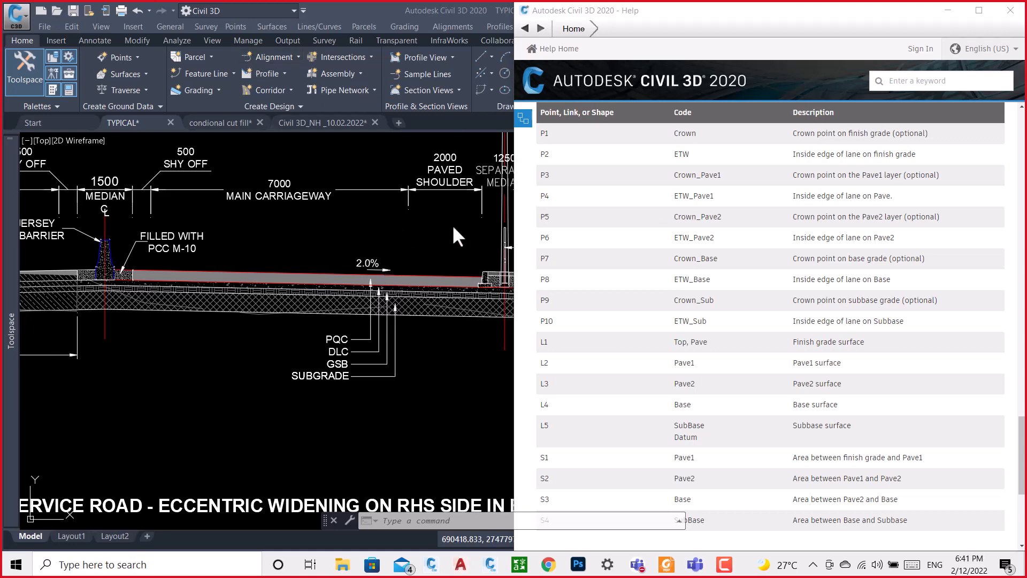
{"action": "scroll", "coordinate": [240, 267], "scroll_direction": "down", "scroll_amount": 4}
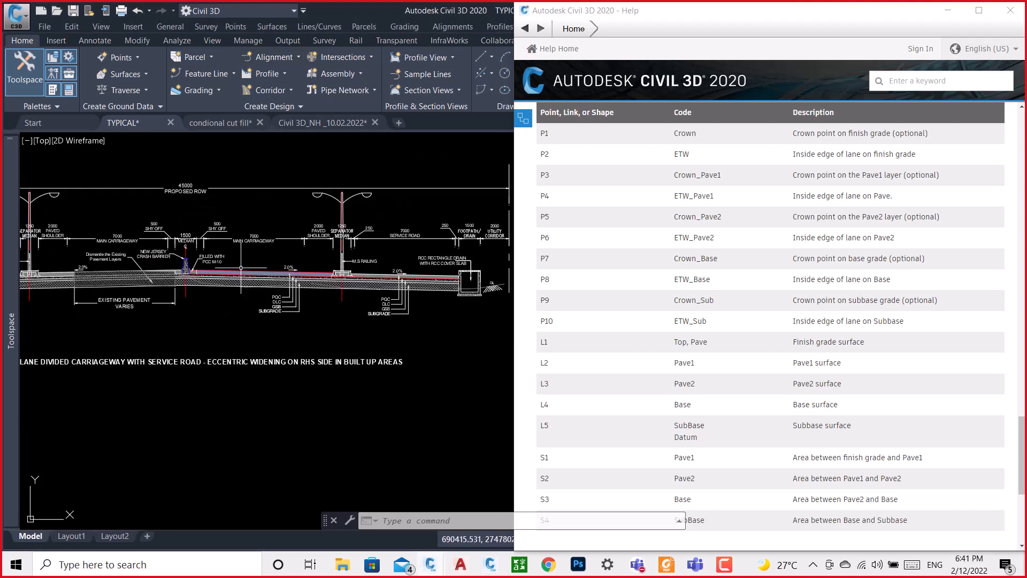
{"action": "scroll", "coordinate": [242, 268], "scroll_direction": "up", "scroll_amount": 5}
{"action": "scroll", "coordinate": [259, 294], "scroll_direction": "down", "scroll_amount": 10}
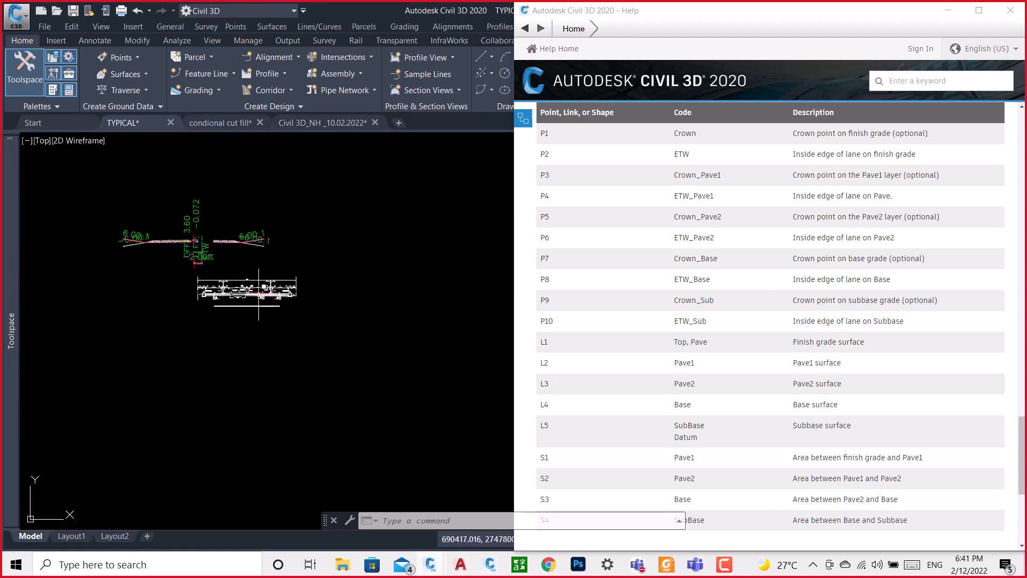
{"action": "scroll", "coordinate": [258, 287], "scroll_direction": "up", "scroll_amount": 10}
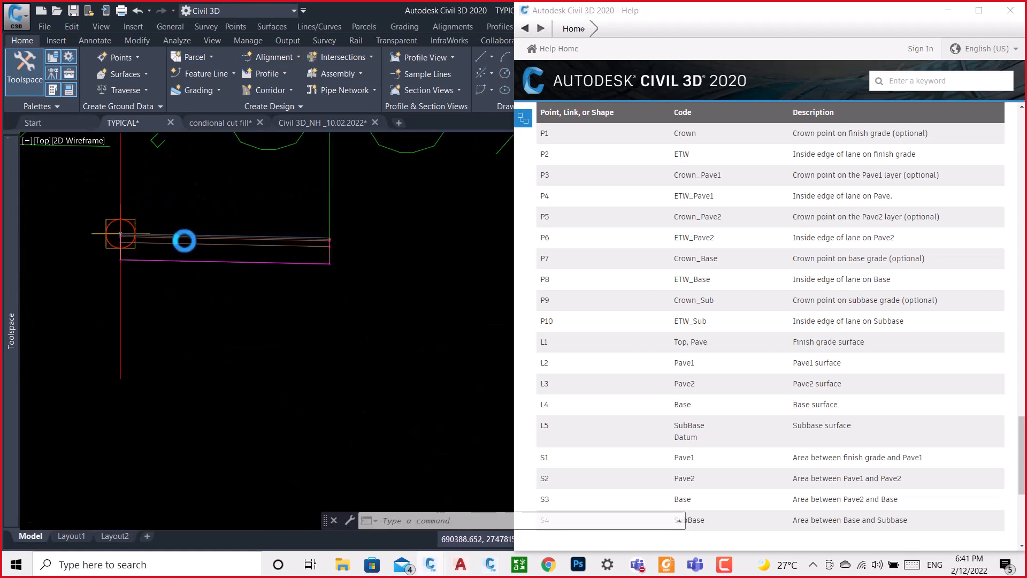
{"action": "scroll", "coordinate": [183, 241], "scroll_direction": "up", "scroll_amount": 4}
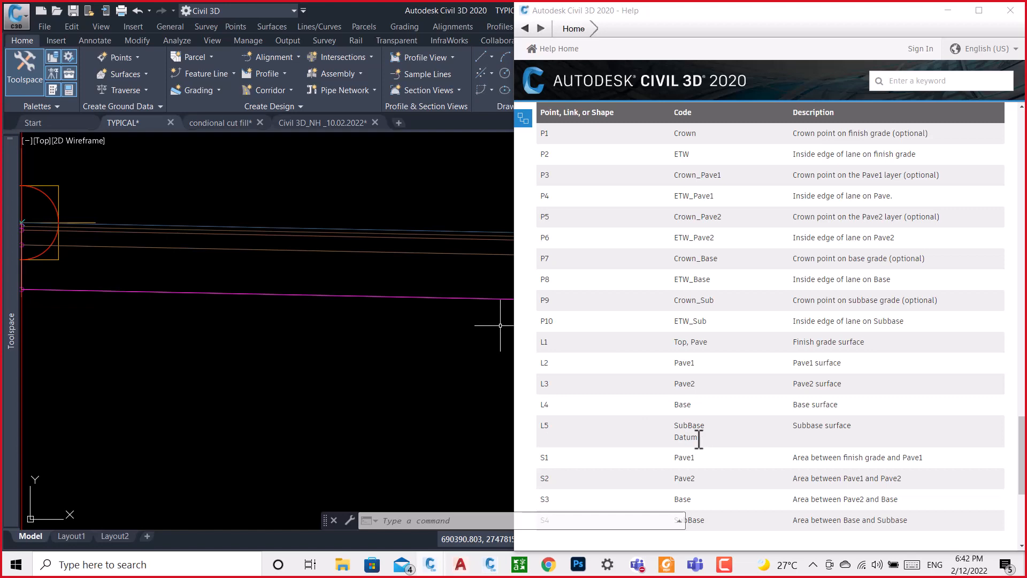
Change the code set style of the assembly holding the standalone lane to All Codes.
{"action": "scroll", "coordinate": [388, 355], "scroll_direction": "down", "scroll_amount": 6}
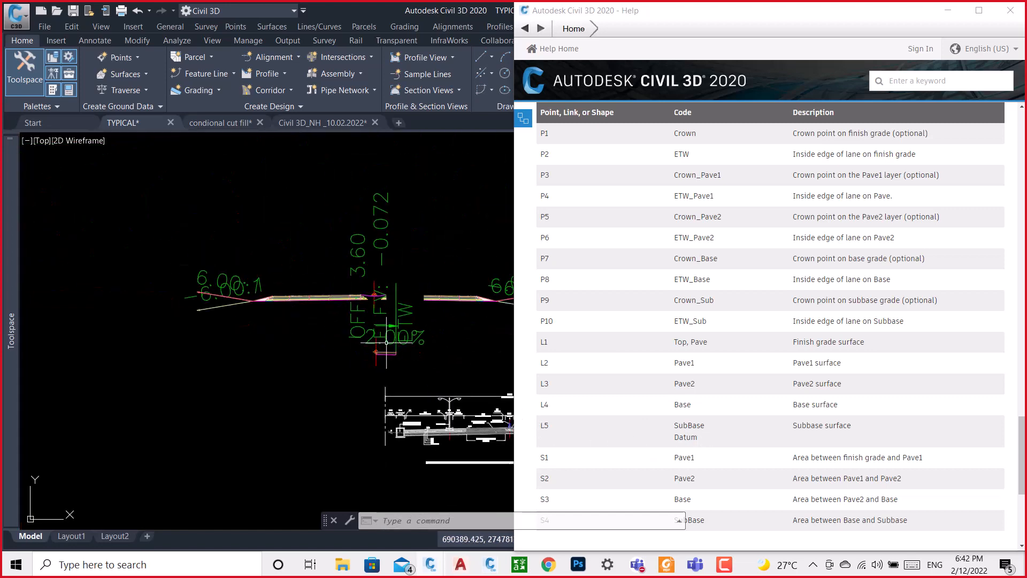
{"action": "scroll", "coordinate": [428, 348], "scroll_direction": "up", "scroll_amount": 5}
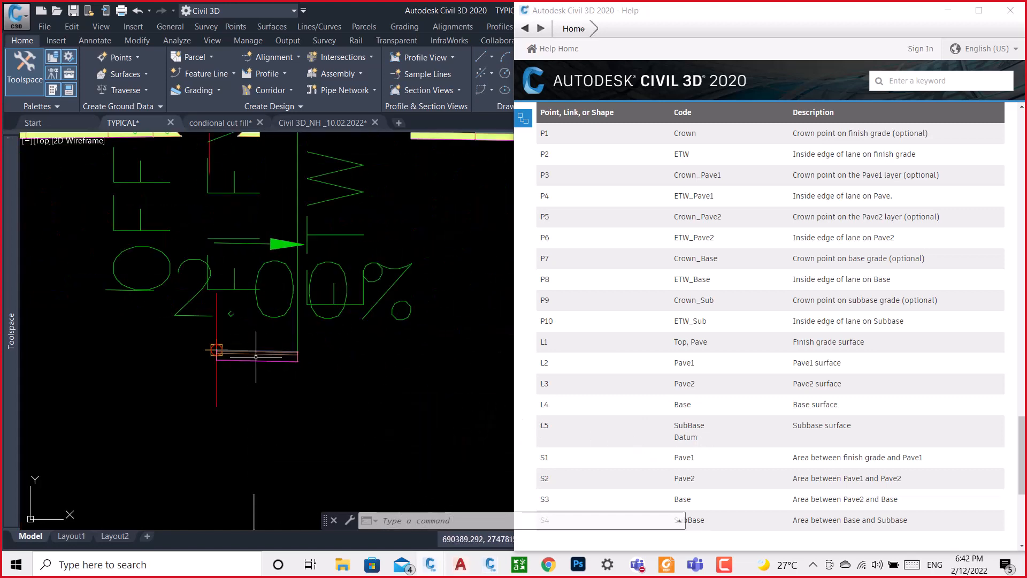
{"action": "left_click", "coordinate": [256, 356]}
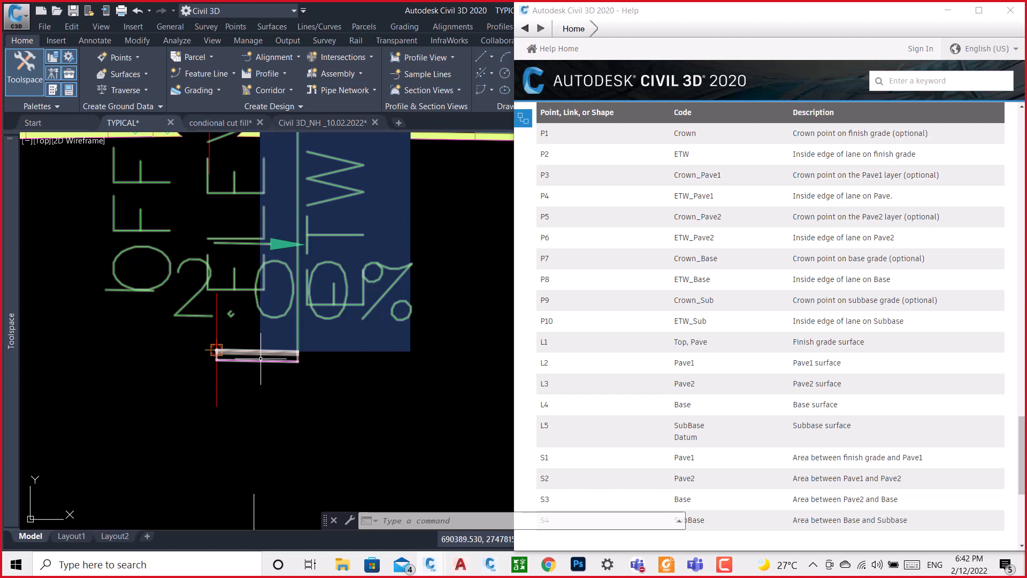
{"action": "right_click", "coordinate": [318, 383]}
{"action": "left_click", "coordinate": [399, 336]}
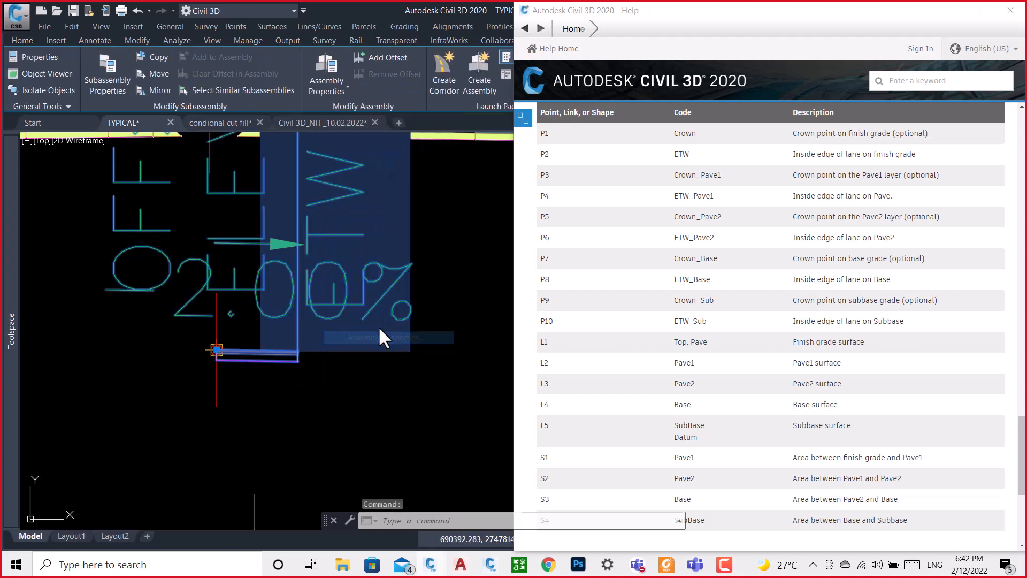
{"action": "left_click", "coordinate": [402, 149]}
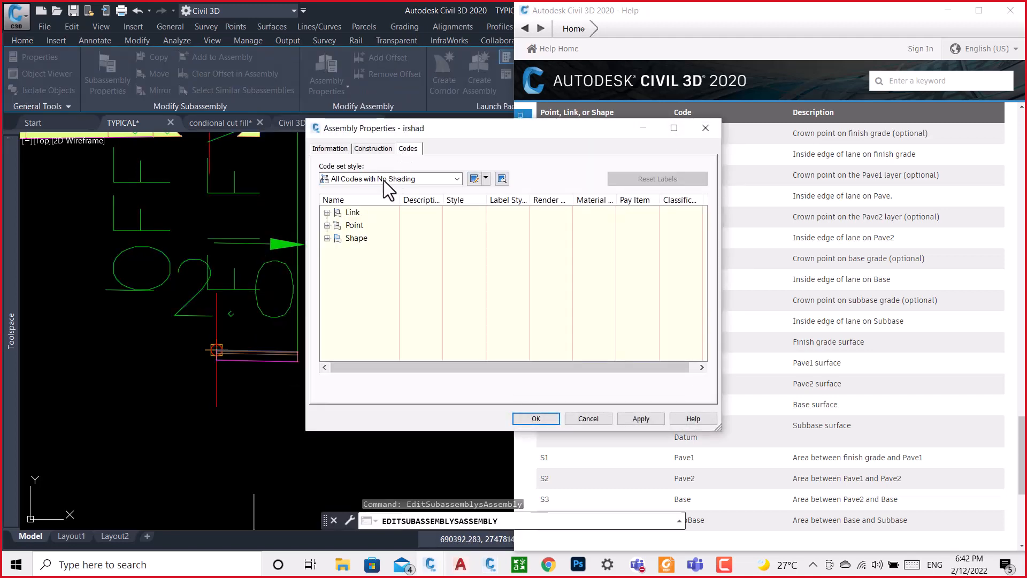
{"action": "left_click", "coordinate": [384, 181]}
{"action": "left_click", "coordinate": [363, 189]}
{"action": "left_click", "coordinate": [648, 421]}
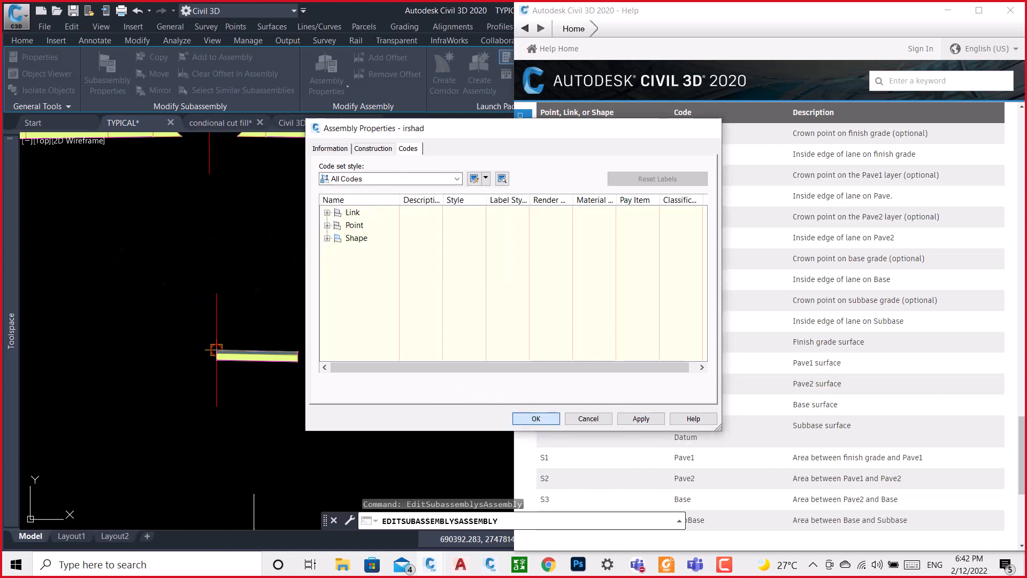
{"action": "left_click", "coordinate": [536, 419]}
Minimize the help window and examine the full road assembly's layered carriageways, median links and side slopes alongside the lane and typical section.
{"action": "scroll", "coordinate": [378, 298], "scroll_direction": "down", "scroll_amount": 5}
{"action": "scroll", "coordinate": [314, 271], "scroll_direction": "down", "scroll_amount": 1}
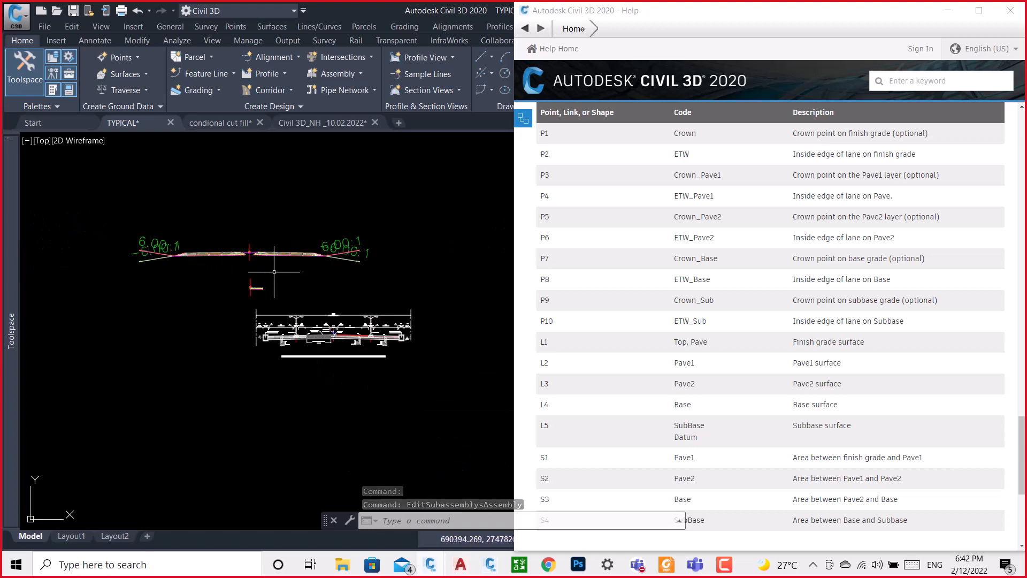
{"action": "scroll", "coordinate": [273, 272], "scroll_direction": "up", "scroll_amount": 3}
{"action": "scroll", "coordinate": [216, 226], "scroll_direction": "up", "scroll_amount": 4}
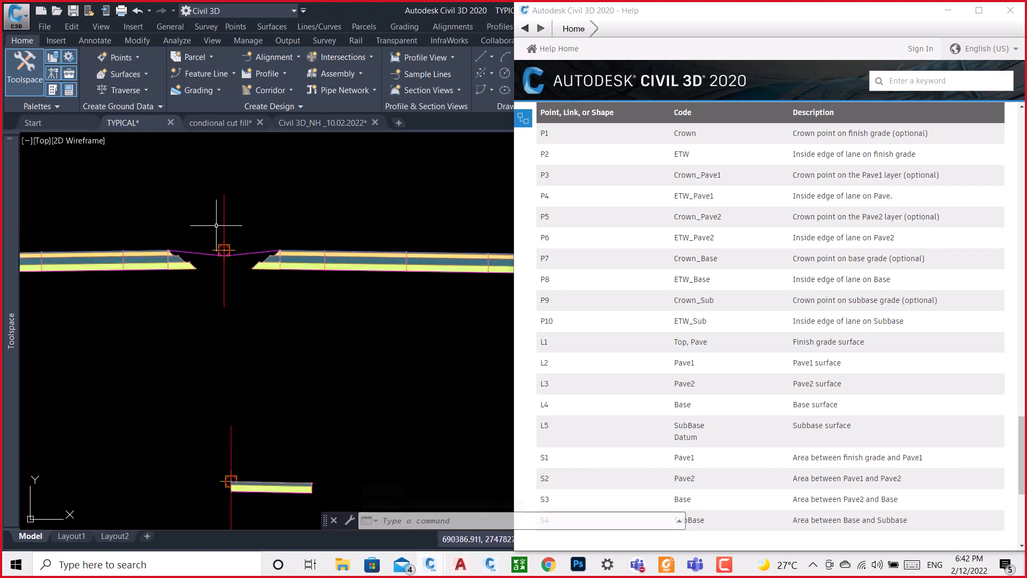
{"action": "scroll", "coordinate": [230, 241], "scroll_direction": "down", "scroll_amount": 5}
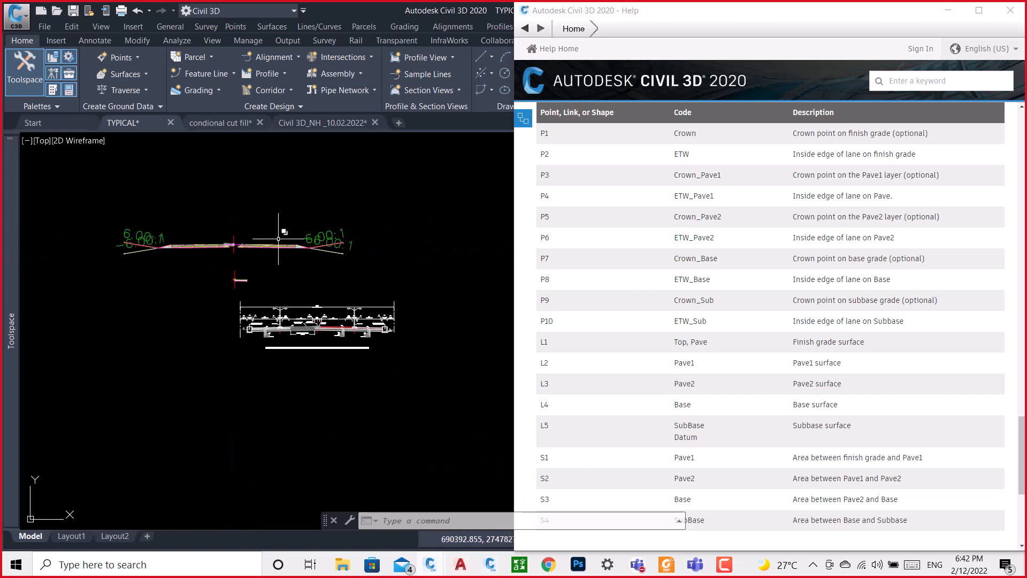
{"action": "left_click", "coordinate": [951, 11]}
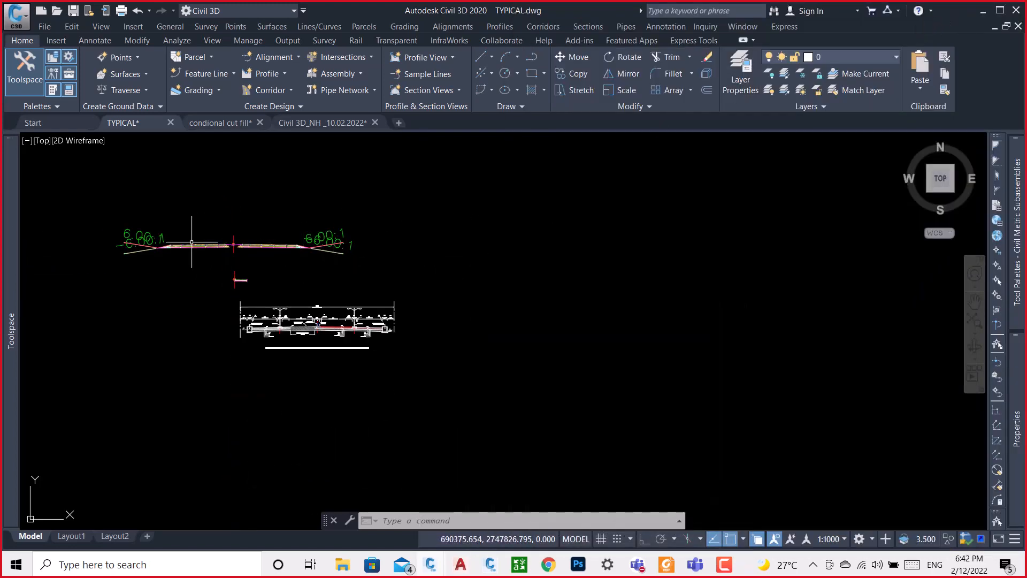
{"action": "scroll", "coordinate": [183, 243], "scroll_direction": "up", "scroll_amount": 5}
{"action": "middle_click_drag", "start_coordinate": [395, 252], "coordinate": [553, 233]}
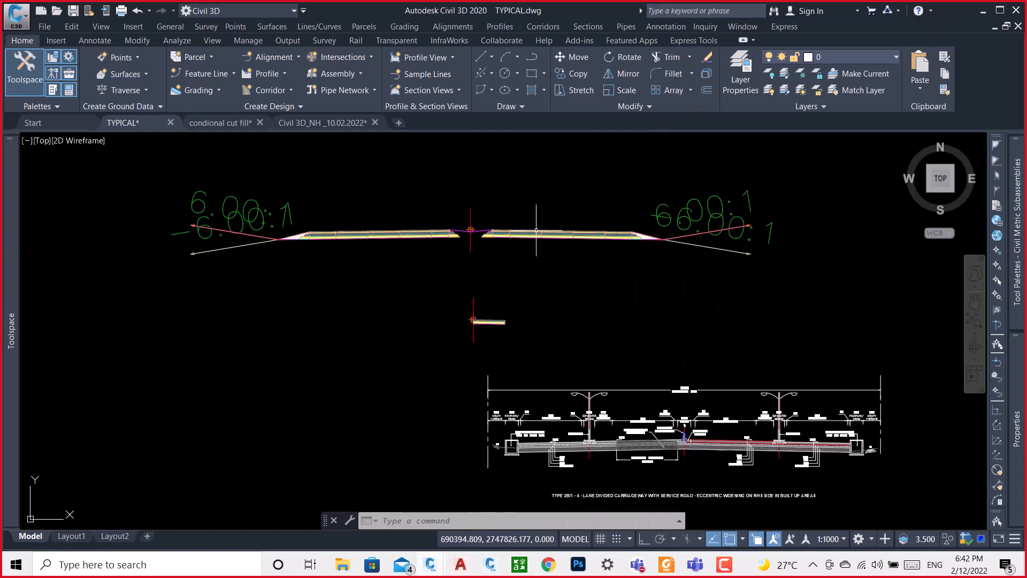
{"action": "mouse_move", "coordinate": [538, 234]}
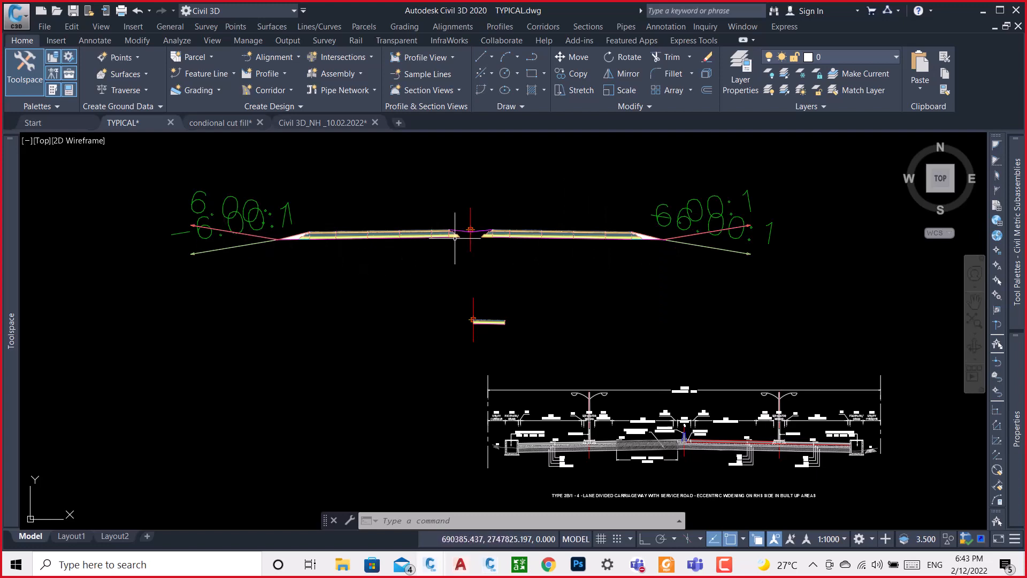
{"action": "scroll", "coordinate": [456, 240], "scroll_direction": "up", "scroll_amount": 3}
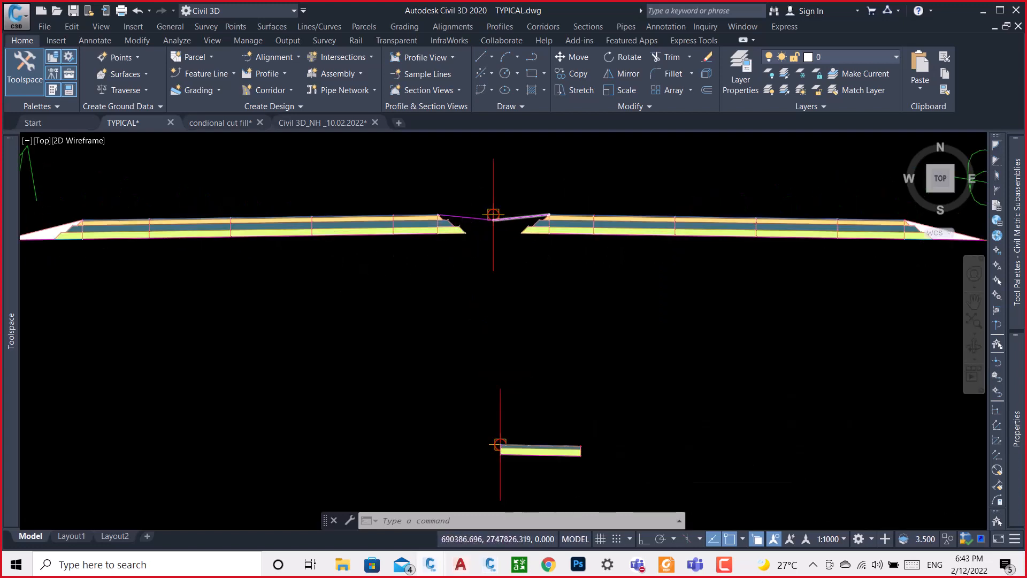
{"action": "scroll", "coordinate": [471, 225], "scroll_direction": "down", "scroll_amount": 3}
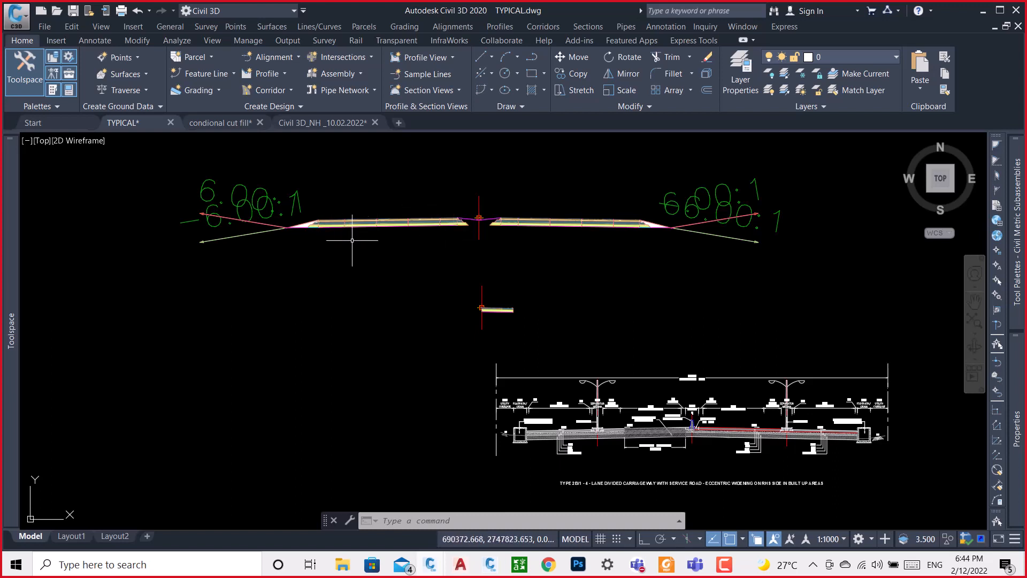
Start a polyline at the outer end of the left side's downward daylight slope and trace it to the slope's hinge point.
{"action": "type", "text": "pl"}
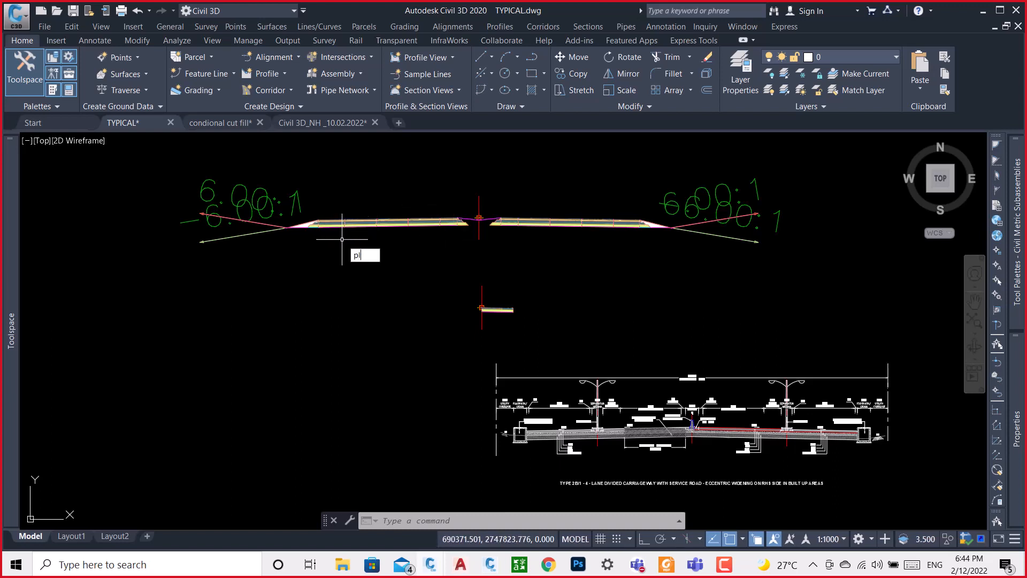
{"action": "key", "text": "Return"}
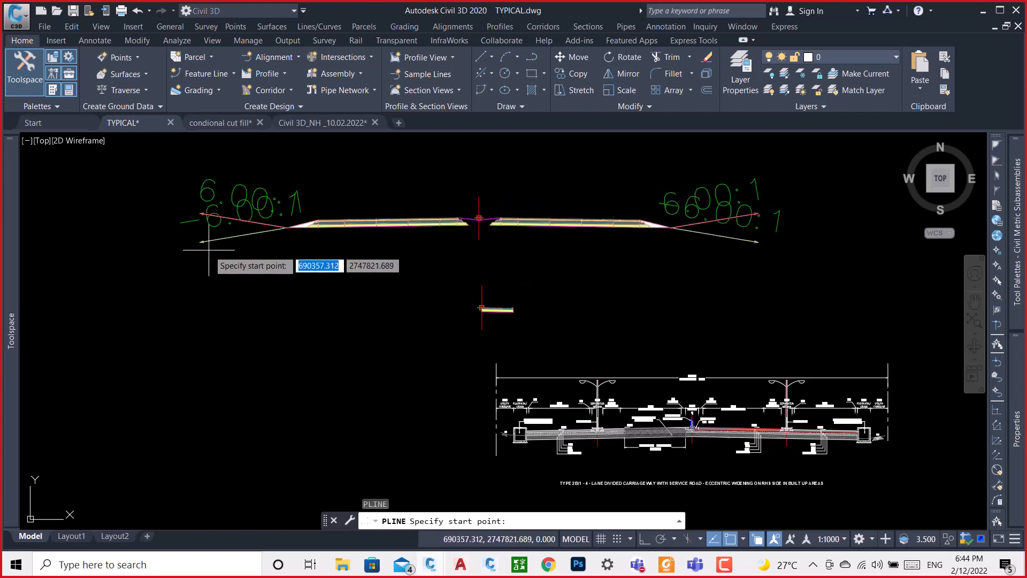
{"action": "scroll", "coordinate": [196, 231], "scroll_direction": "up", "scroll_amount": 6}
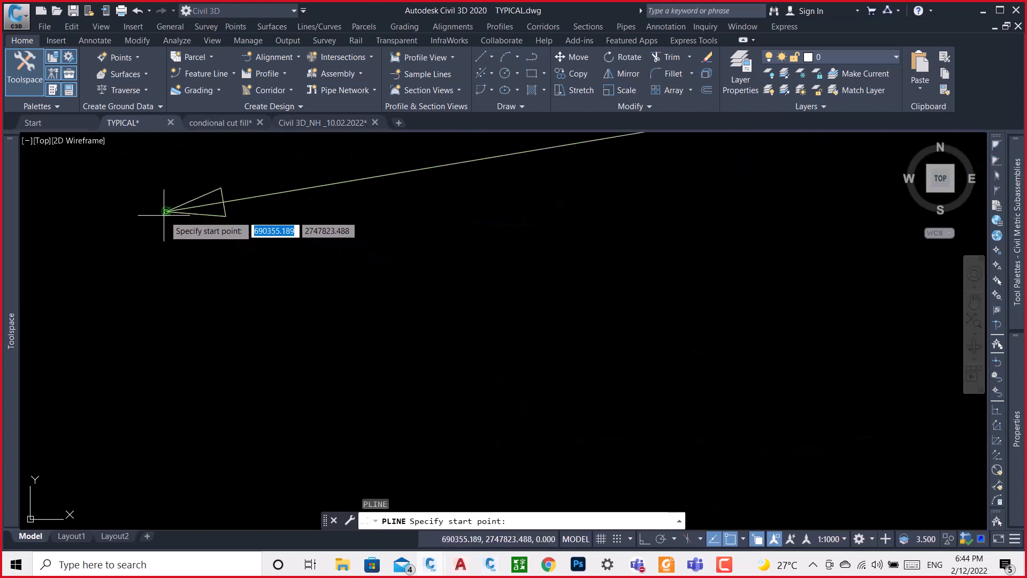
{"action": "left_click", "coordinate": [166, 211]}
{"action": "scroll", "coordinate": [159, 259], "scroll_direction": "up", "scroll_amount": 5}
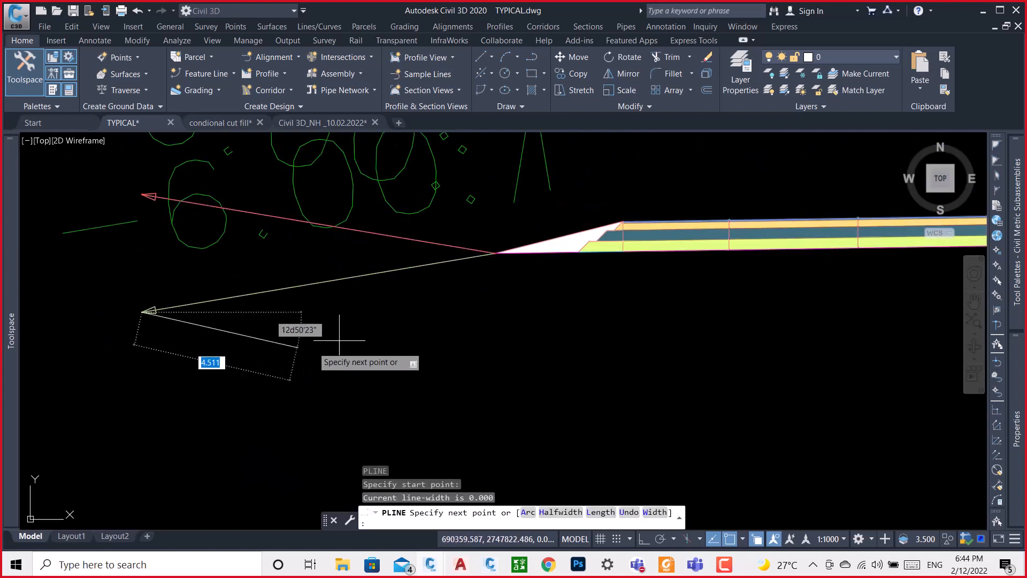
{"action": "scroll", "coordinate": [494, 277], "scroll_direction": "up", "scroll_amount": 5}
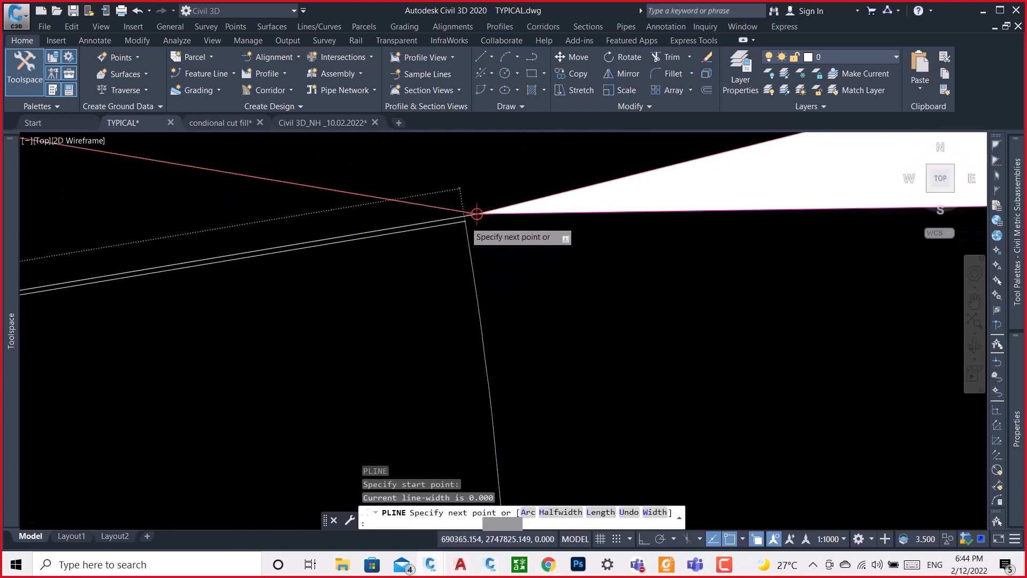
{"action": "scroll", "coordinate": [483, 208], "scroll_direction": "up", "scroll_amount": 1}
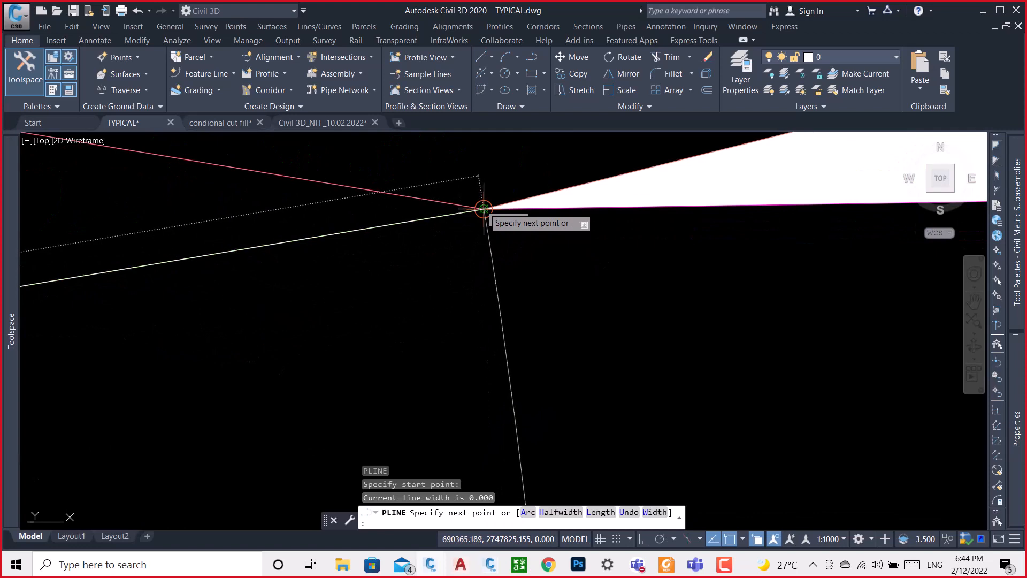
{"action": "left_click", "coordinate": [483, 209]}
Continue the polyline along the left carriageway's underside, through the outer lane edge, to the bottom layer's lower corner at the median.
{"action": "scroll", "coordinate": [348, 225], "scroll_direction": "down", "scroll_amount": 5}
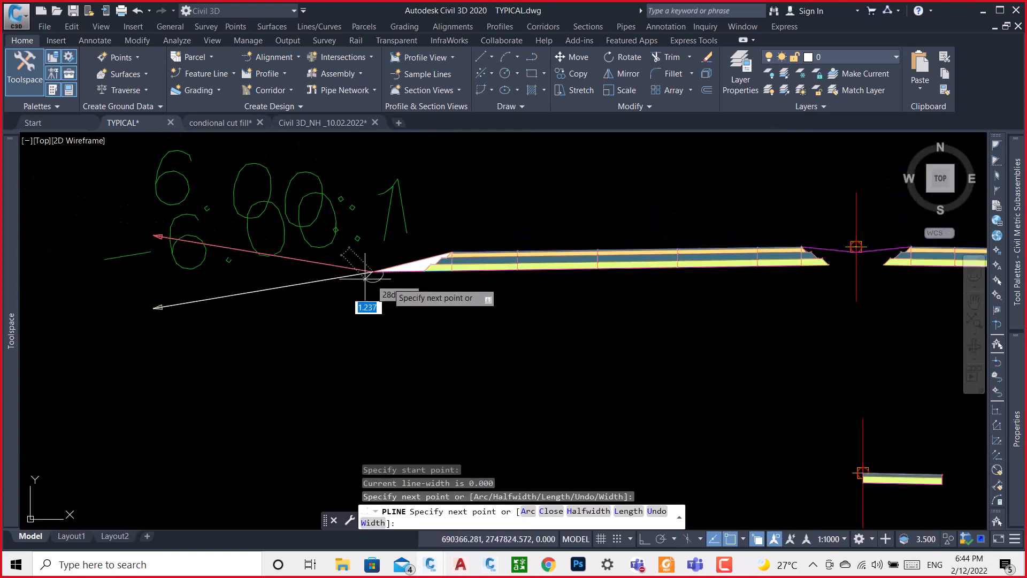
{"action": "scroll", "coordinate": [801, 269], "scroll_direction": "up", "scroll_amount": 2}
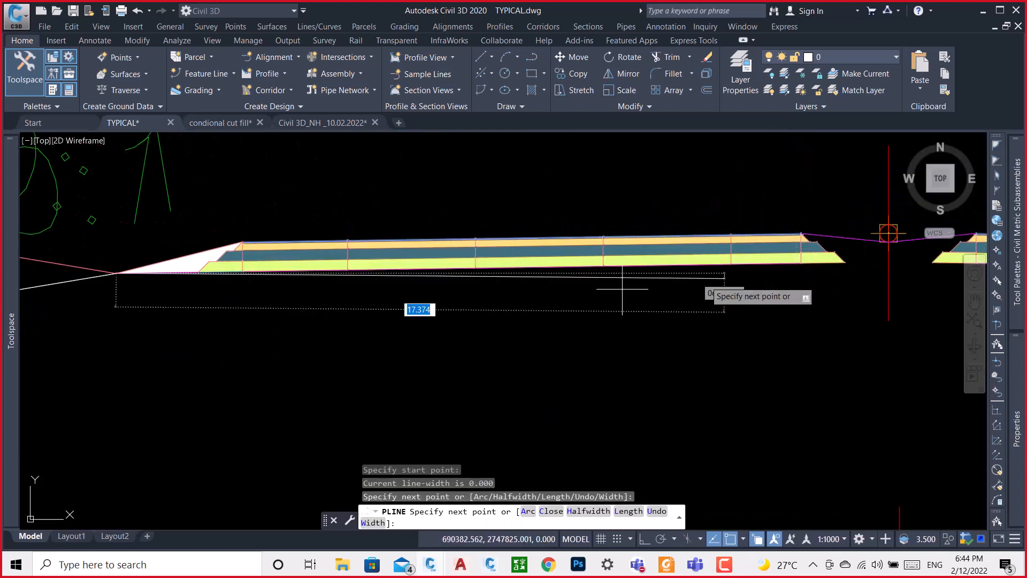
{"action": "scroll", "coordinate": [240, 263], "scroll_direction": "up", "scroll_amount": 5}
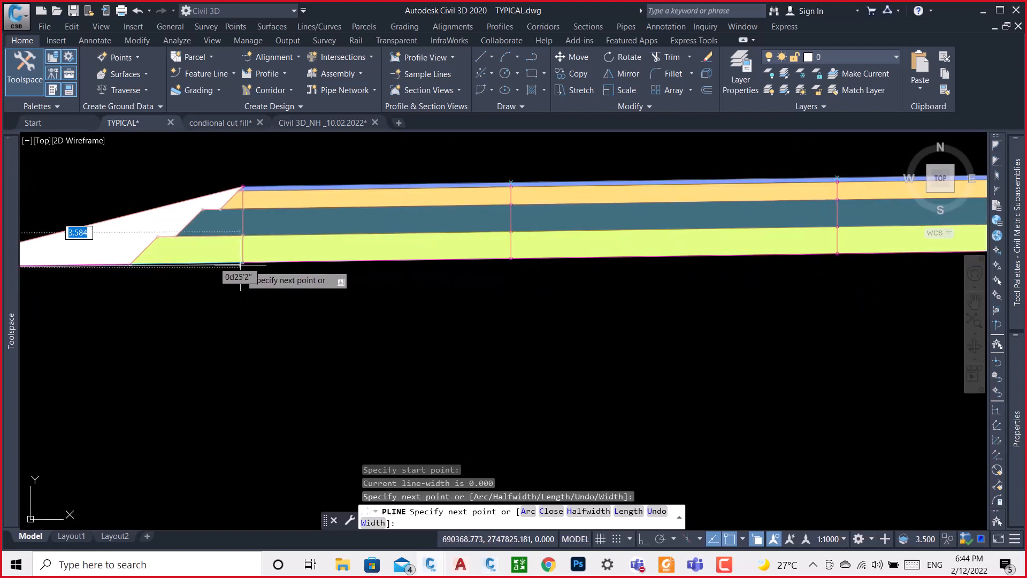
{"action": "scroll", "coordinate": [240, 264], "scroll_direction": "up", "scroll_amount": 5}
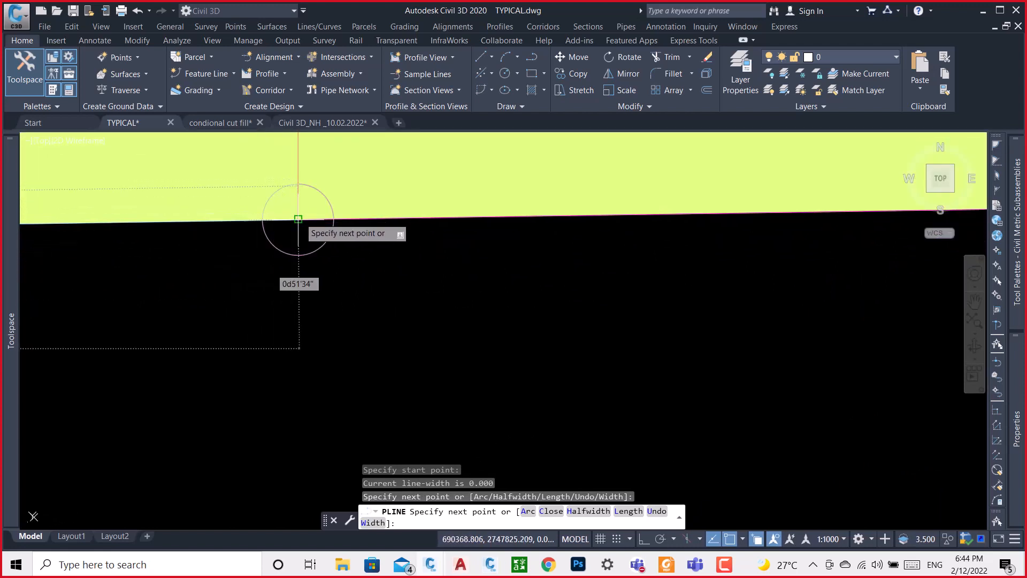
{"action": "left_click", "coordinate": [298, 219]}
{"action": "scroll", "coordinate": [240, 230], "scroll_direction": "down", "scroll_amount": 5}
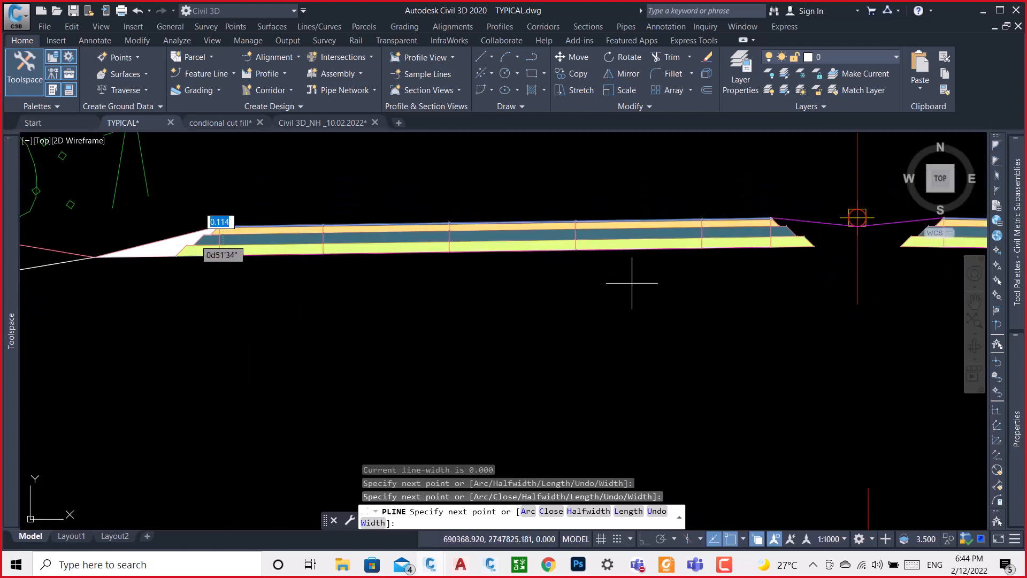
{"action": "scroll", "coordinate": [802, 255], "scroll_direction": "up", "scroll_amount": 8}
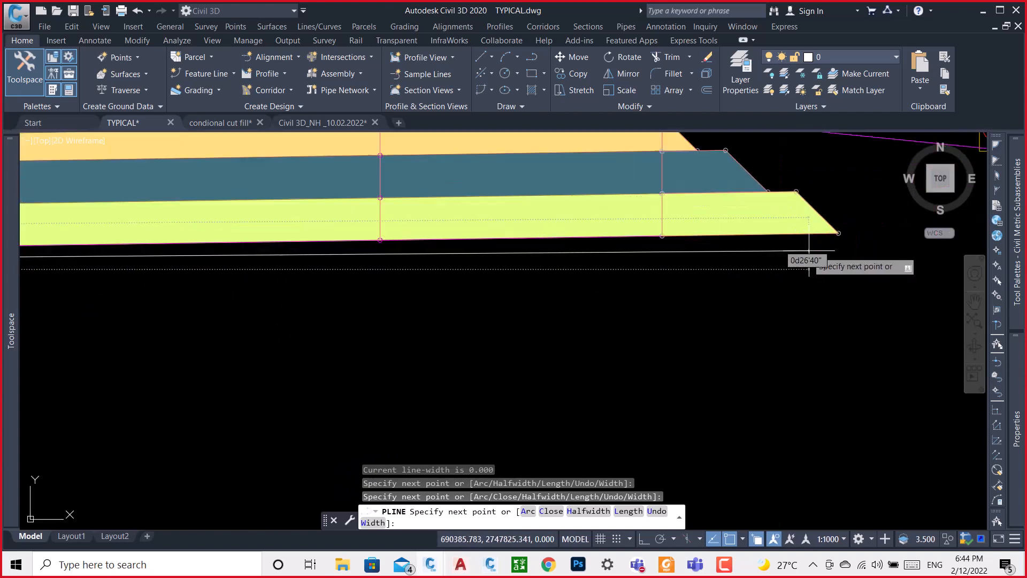
{"action": "middle_click_drag", "start_coordinate": [820, 236], "coordinate": [540, 273]}
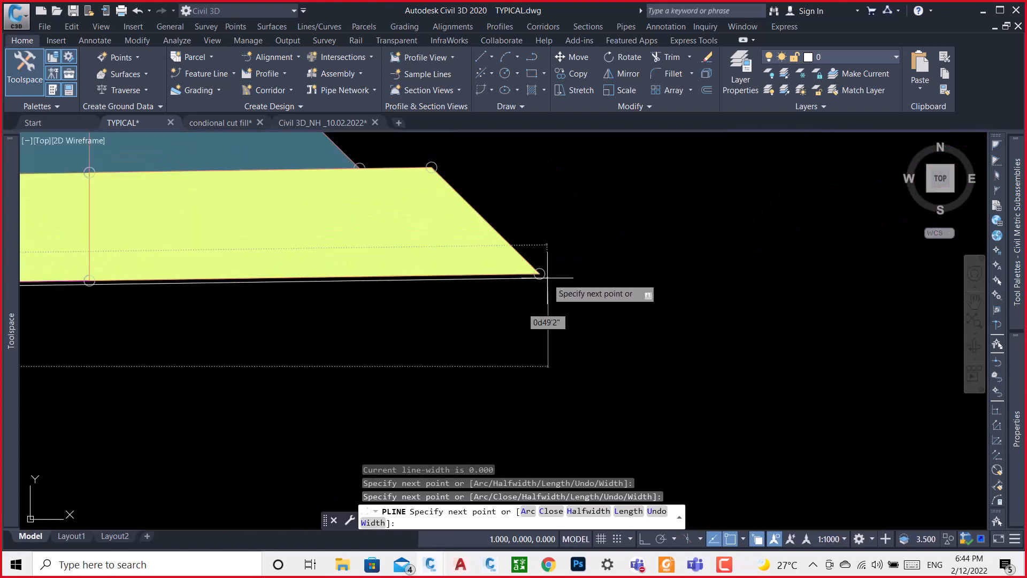
{"action": "left_click", "coordinate": [539, 274]}
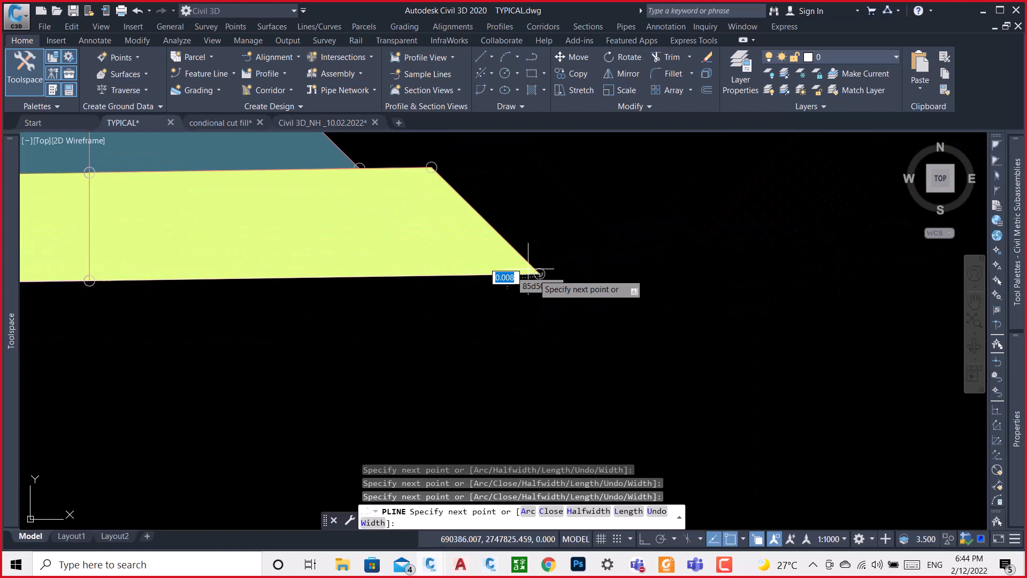
Trace the polyline up the left carriageway's stepped layer edges on the median side to its top inner edge point.
{"action": "left_click", "coordinate": [431, 167]}
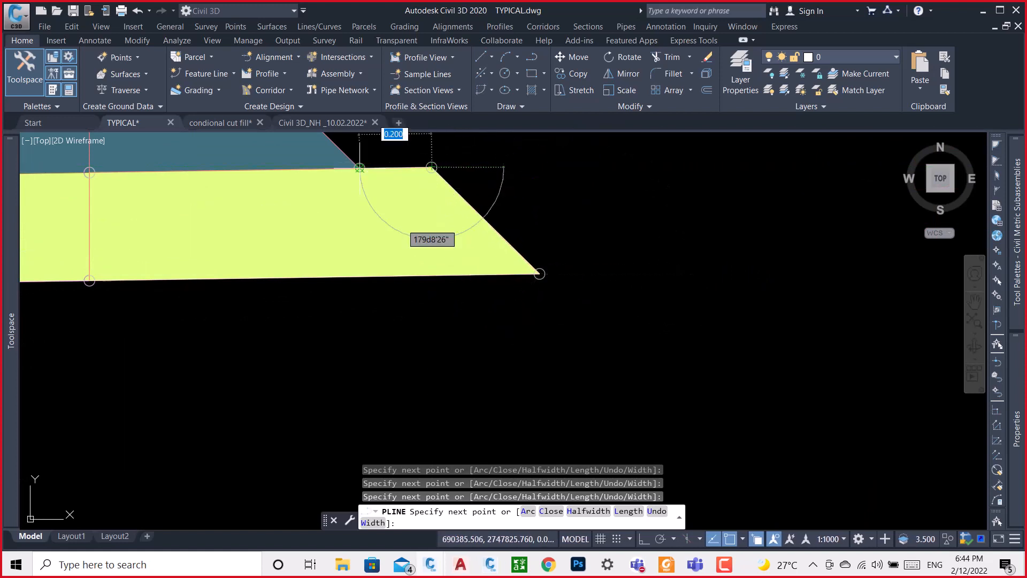
{"action": "left_click", "coordinate": [359, 168]}
{"action": "scroll", "coordinate": [408, 305], "scroll_direction": "down", "scroll_amount": 5}
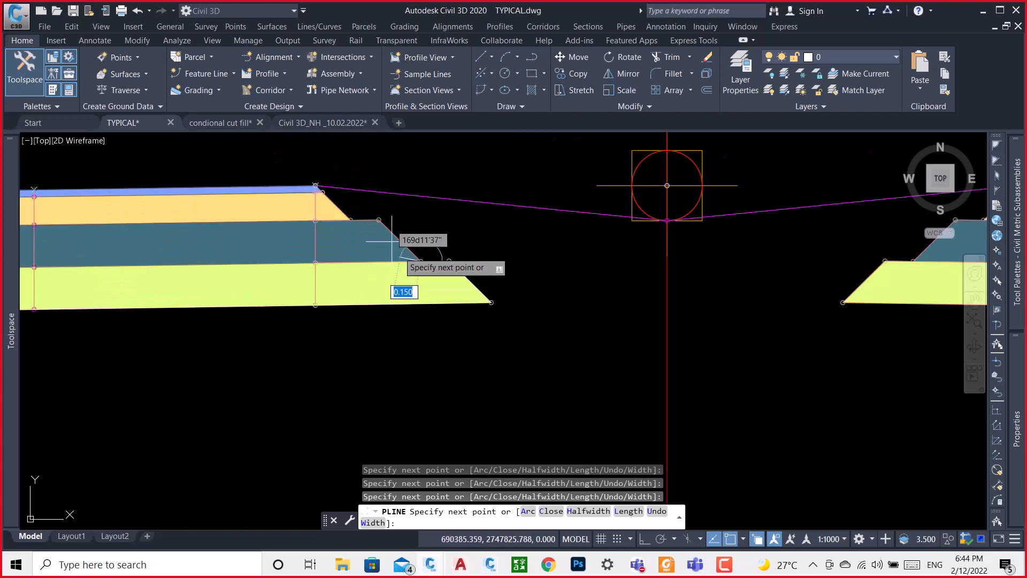
{"action": "scroll", "coordinate": [376, 218], "scroll_direction": "up", "scroll_amount": 7}
{"action": "left_click", "coordinate": [375, 199]}
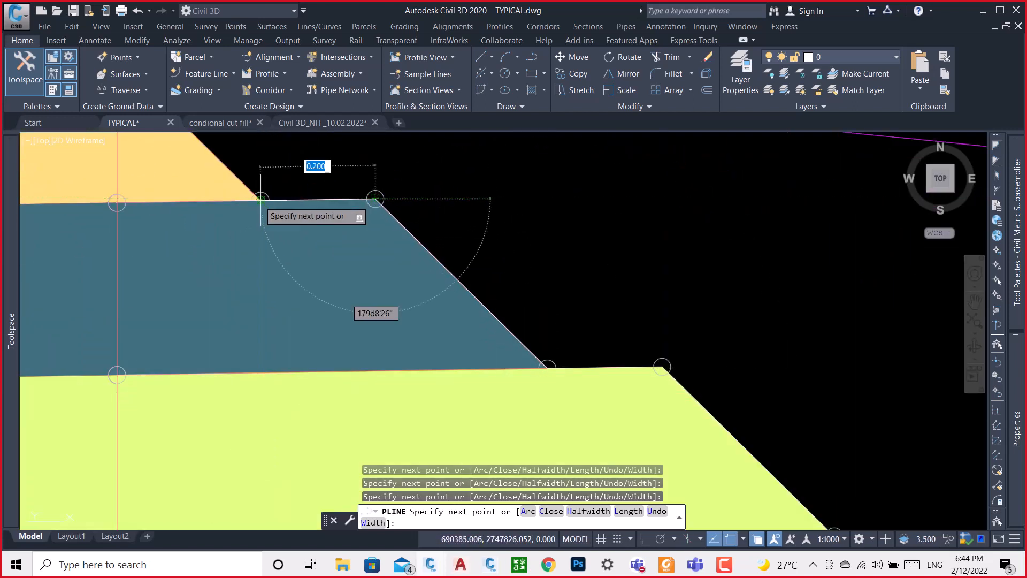
{"action": "left_click", "coordinate": [259, 200]}
{"action": "scroll", "coordinate": [342, 246], "scroll_direction": "down", "scroll_amount": 2}
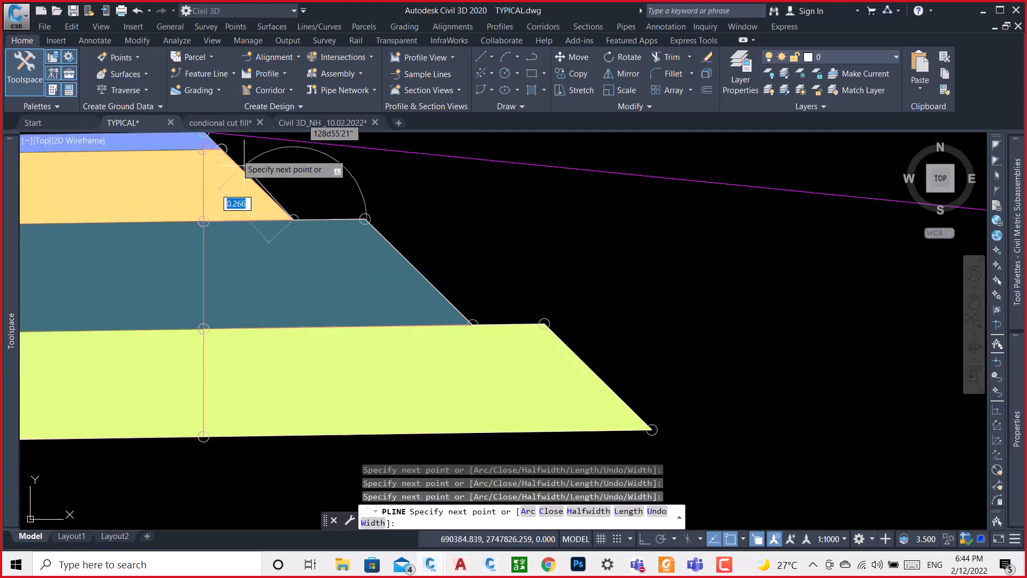
{"action": "middle_click_drag", "start_coordinate": [263, 194], "coordinate": [306, 286]}
{"action": "scroll", "coordinate": [244, 221], "scroll_direction": "up", "scroll_amount": 5}
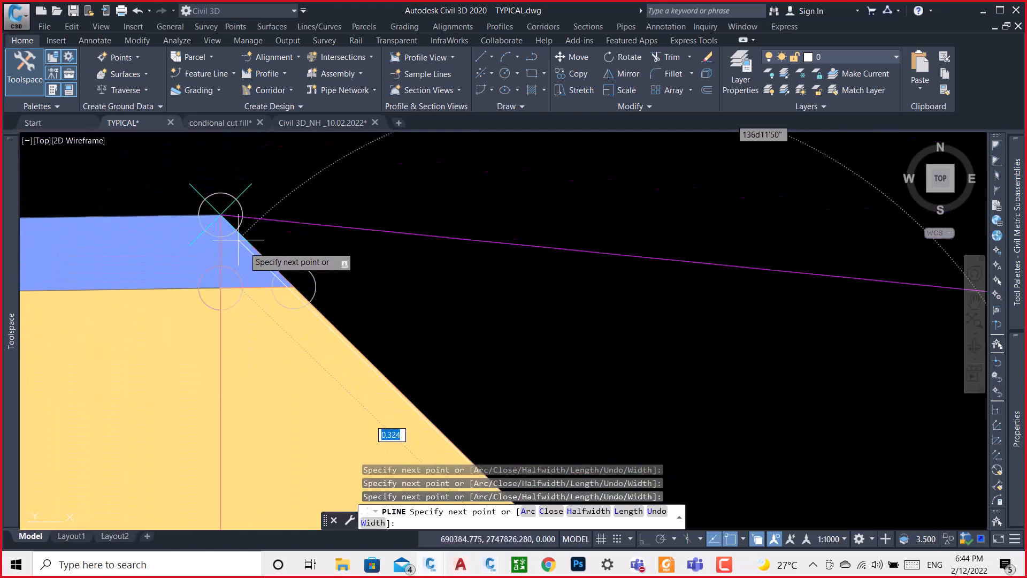
{"action": "left_click", "coordinate": [220, 214]}
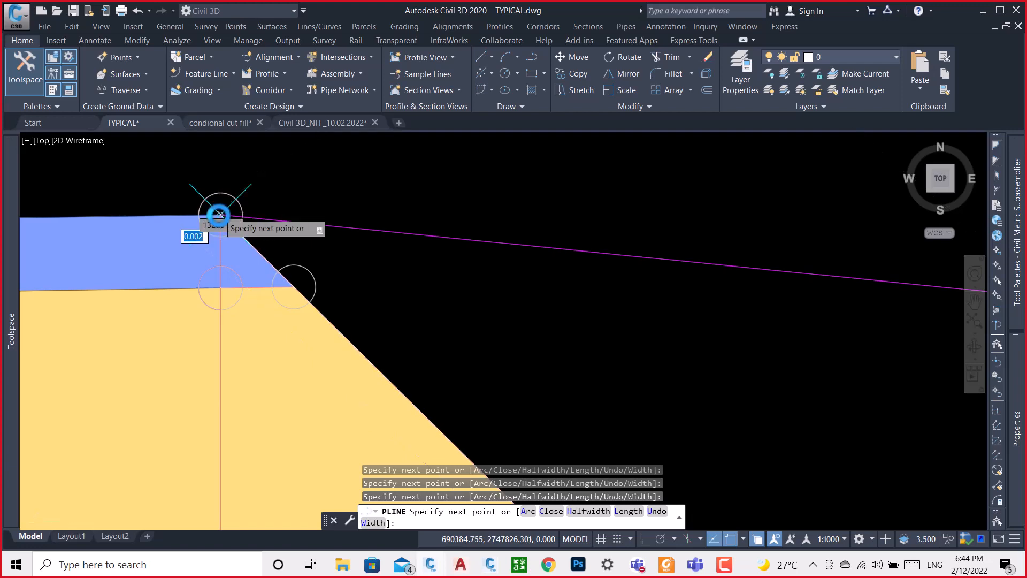
Continue the polyline along both median links, through their low point on the centreline, to the right carriageway's top inner edge.
{"action": "scroll", "coordinate": [219, 215], "scroll_direction": "down", "scroll_amount": 3}
{"action": "scroll", "coordinate": [219, 215], "scroll_direction": "down", "scroll_amount": 4}
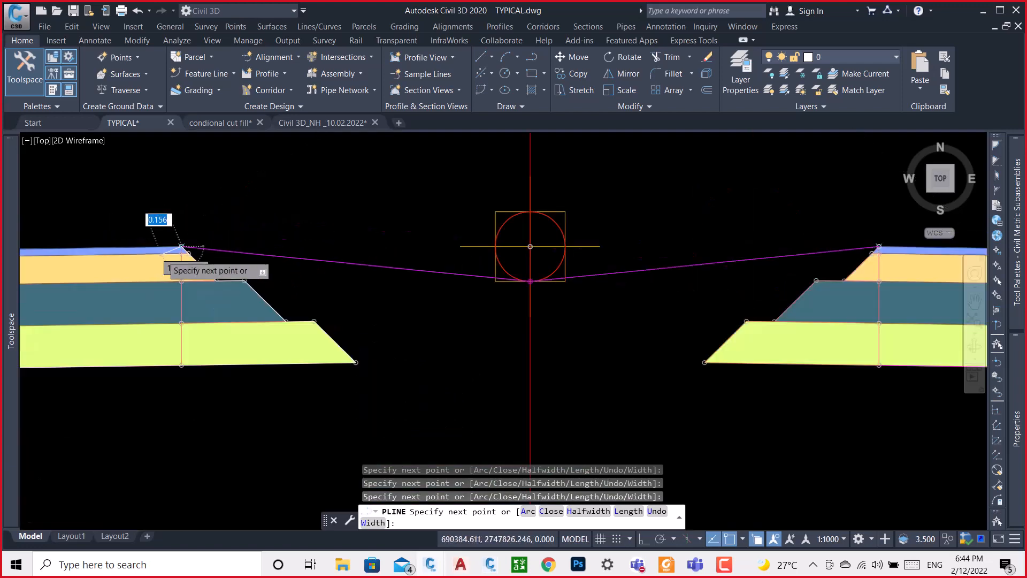
{"action": "scroll", "coordinate": [385, 286], "scroll_direction": "up", "scroll_amount": 5}
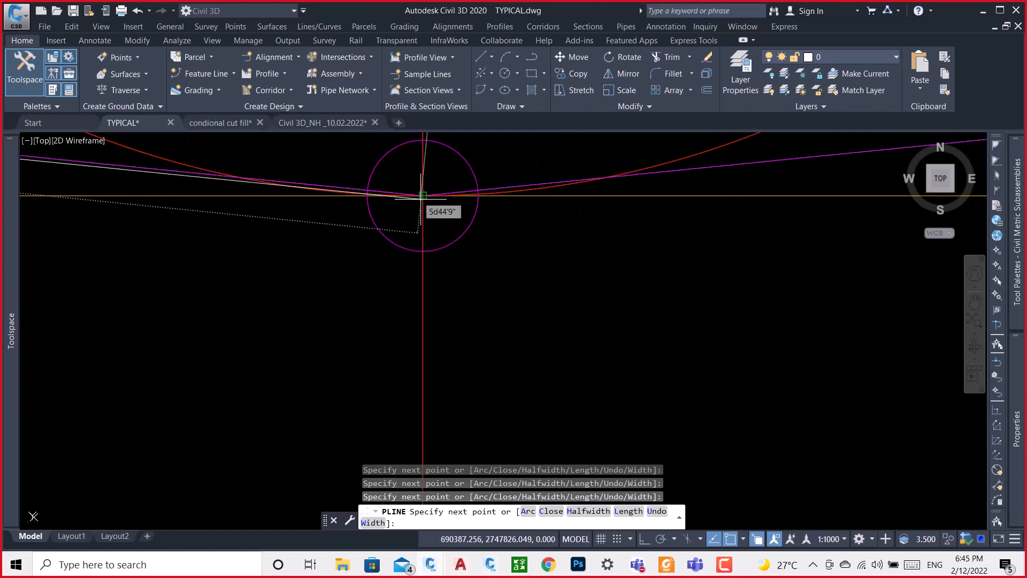
{"action": "left_click", "coordinate": [422, 196]}
{"action": "scroll", "coordinate": [284, 271], "scroll_direction": "down", "scroll_amount": 14}
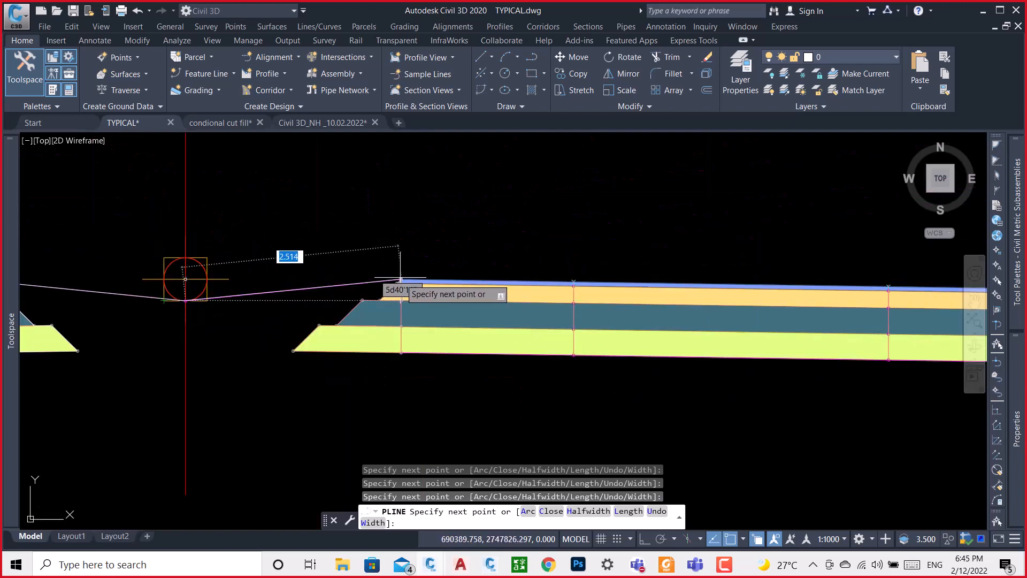
{"action": "scroll", "coordinate": [454, 257], "scroll_direction": "up", "scroll_amount": 8}
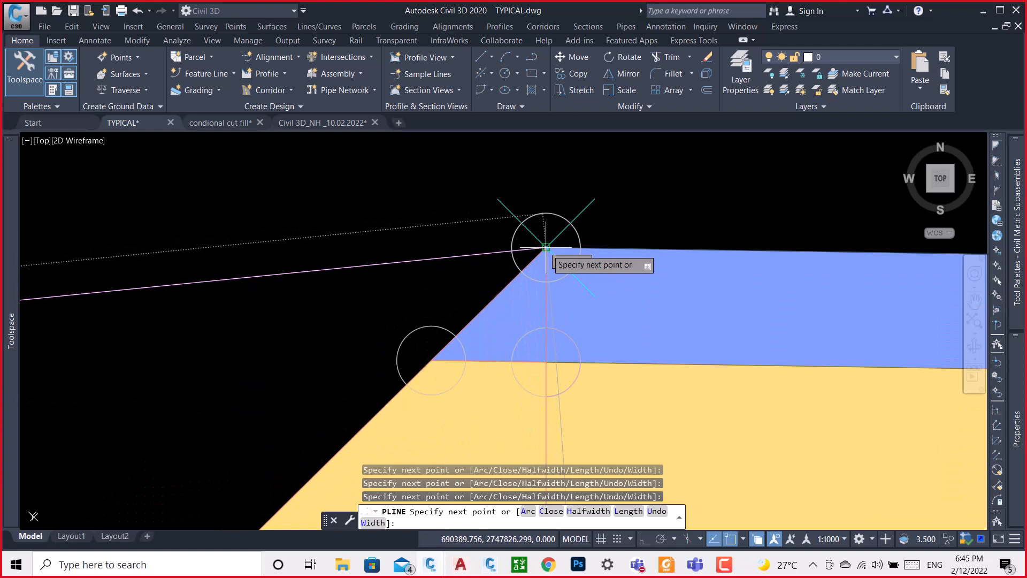
{"action": "left_click", "coordinate": [546, 247]}
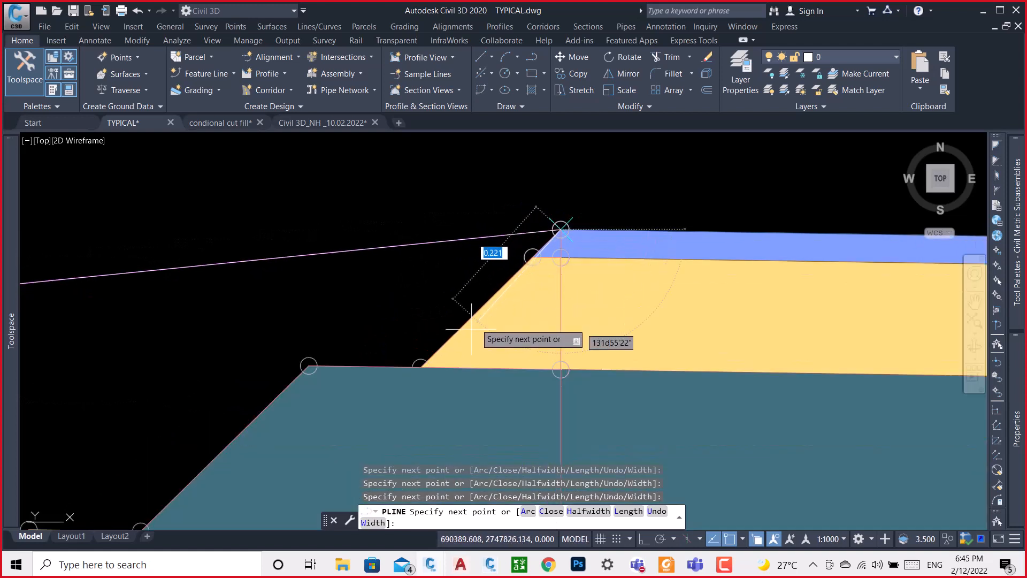
Trace the polyline down the right carriageway's inner layer edges and across the first ledge to the foot of the teal layer.
{"action": "scroll", "coordinate": [427, 368], "scroll_direction": "up", "scroll_amount": 4}
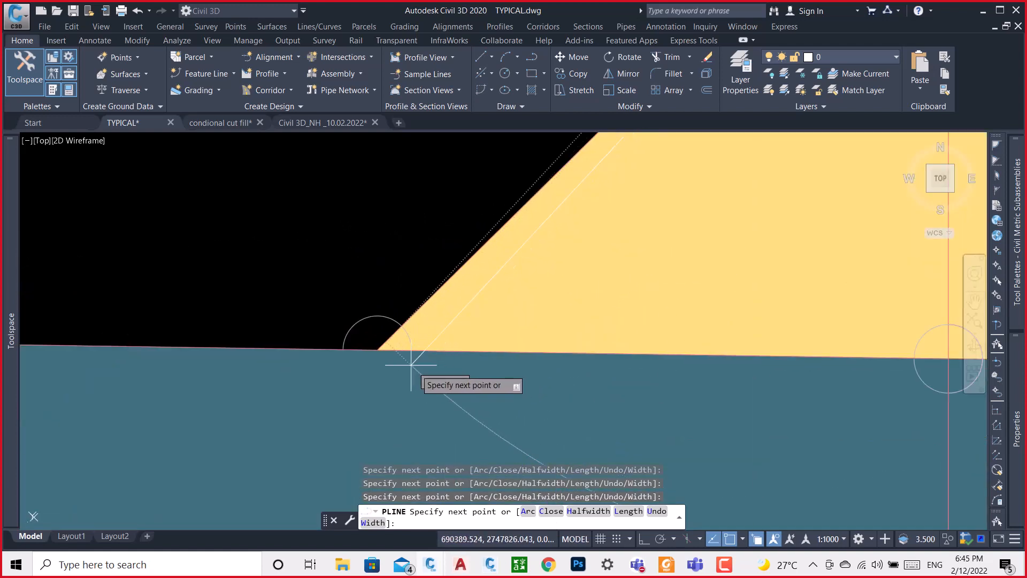
{"action": "left_click", "coordinate": [377, 350]}
{"action": "scroll", "coordinate": [580, 282], "scroll_direction": "down", "scroll_amount": 4}
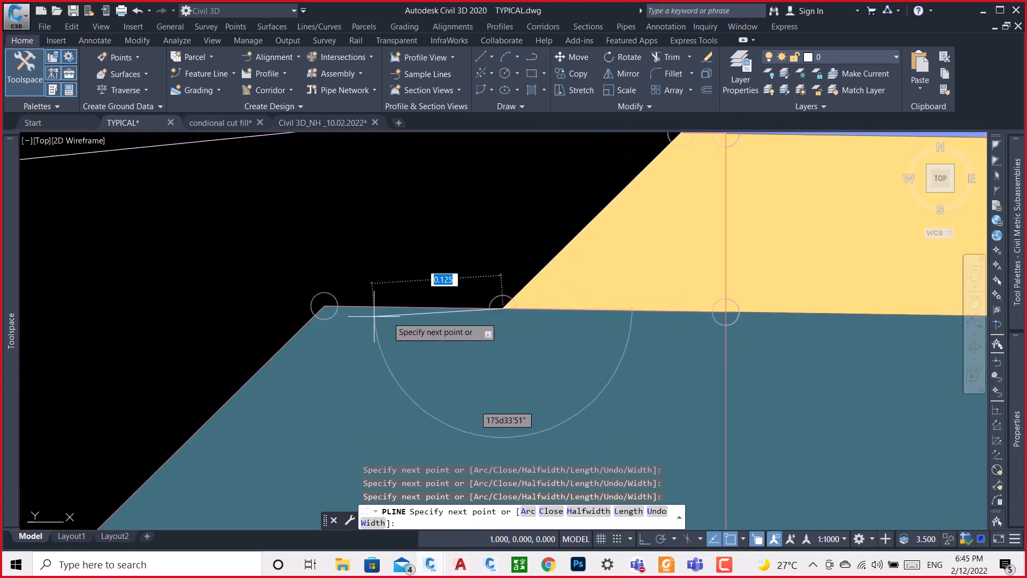
{"action": "scroll", "coordinate": [316, 311], "scroll_direction": "up", "scroll_amount": 5}
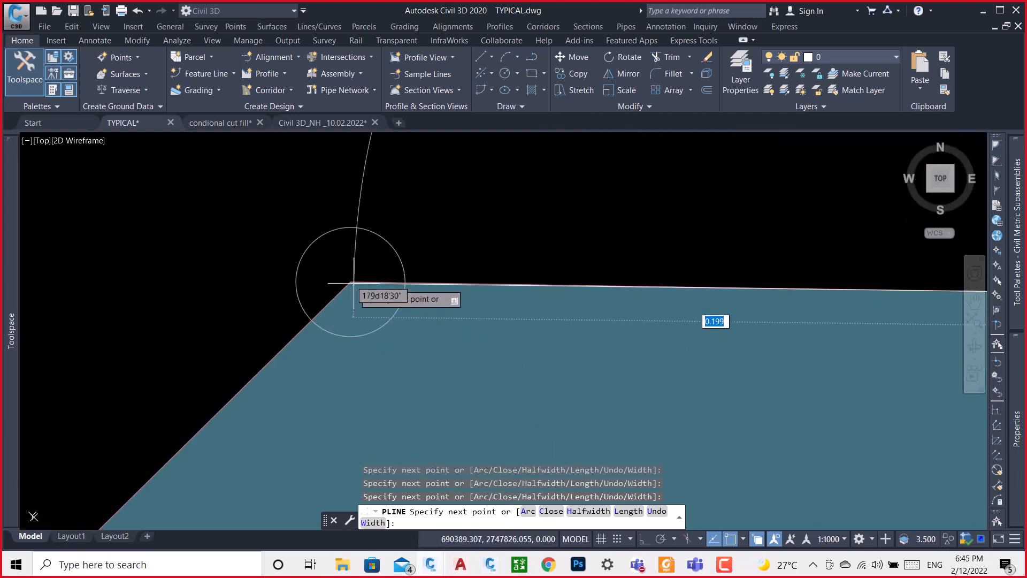
{"action": "left_click", "coordinate": [350, 280]}
{"action": "scroll", "coordinate": [471, 235], "scroll_direction": "down", "scroll_amount": 5}
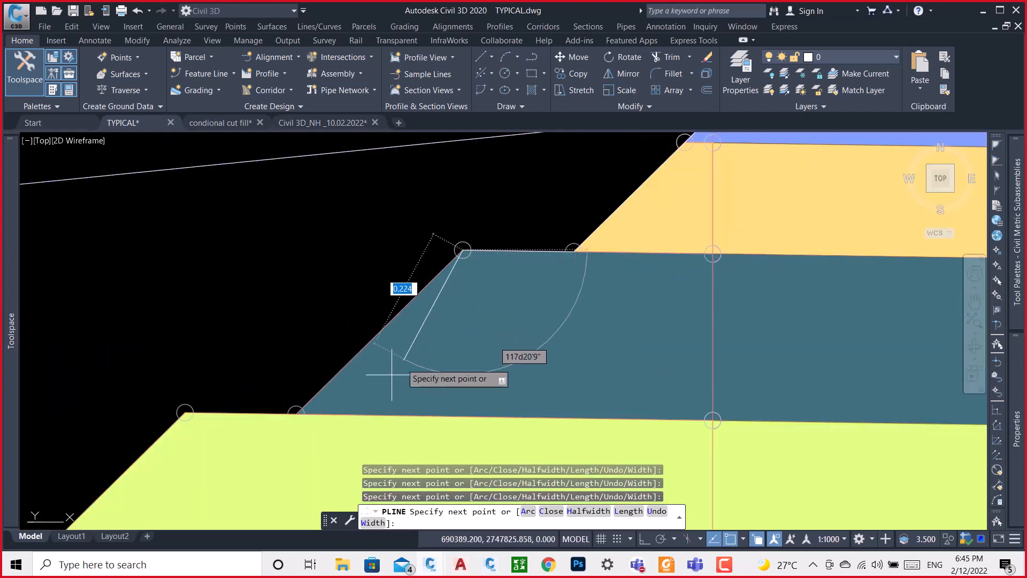
{"action": "scroll", "coordinate": [279, 425], "scroll_direction": "up", "scroll_amount": 4}
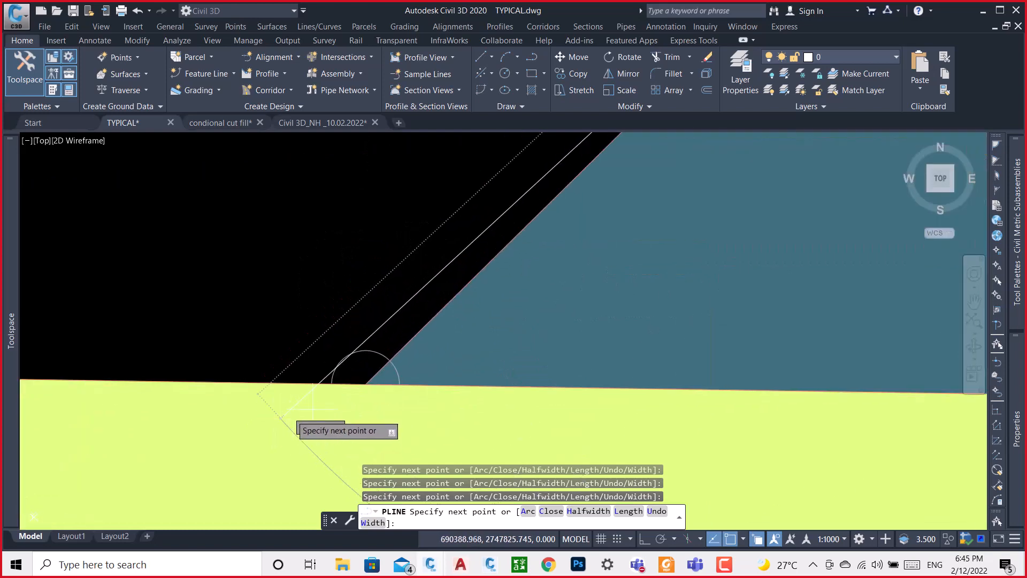
{"action": "left_click", "coordinate": [365, 383]}
Extend the polyline across the bottom layer's ledge and down its slope to the right carriageway's lower inner corner.
{"action": "scroll", "coordinate": [460, 353], "scroll_direction": "down", "scroll_amount": 5}
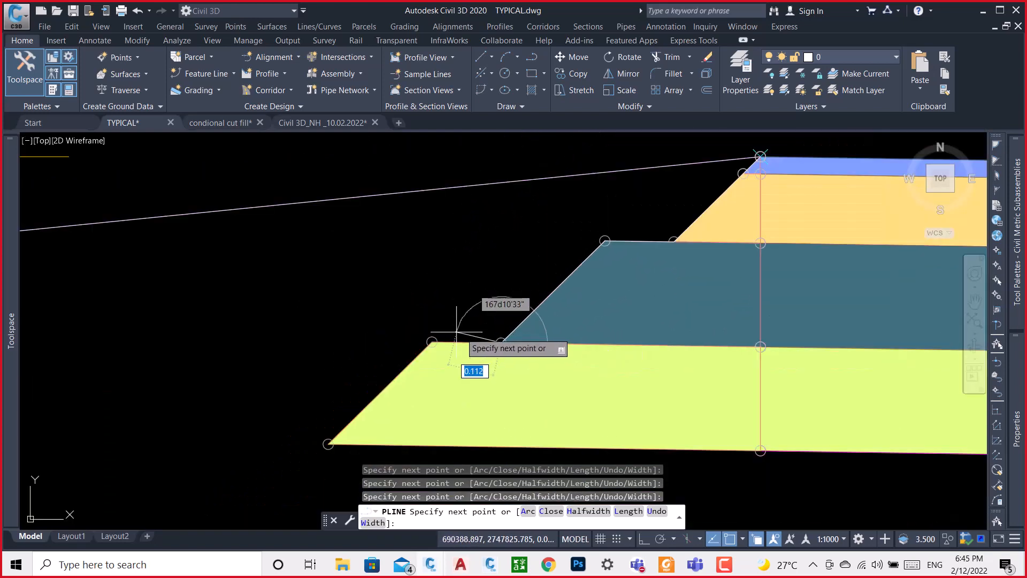
{"action": "scroll", "coordinate": [422, 375], "scroll_direction": "up", "scroll_amount": 6}
{"action": "left_click", "coordinate": [399, 389]}
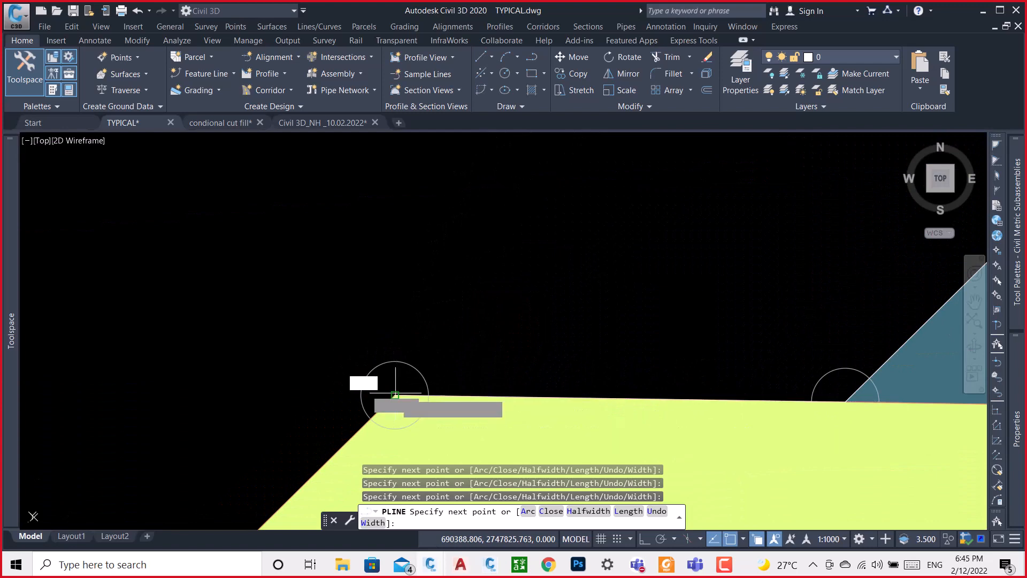
{"action": "scroll", "coordinate": [492, 283], "scroll_direction": "down", "scroll_amount": 5}
{"action": "scroll", "coordinate": [444, 353], "scroll_direction": "down", "scroll_amount": 5}
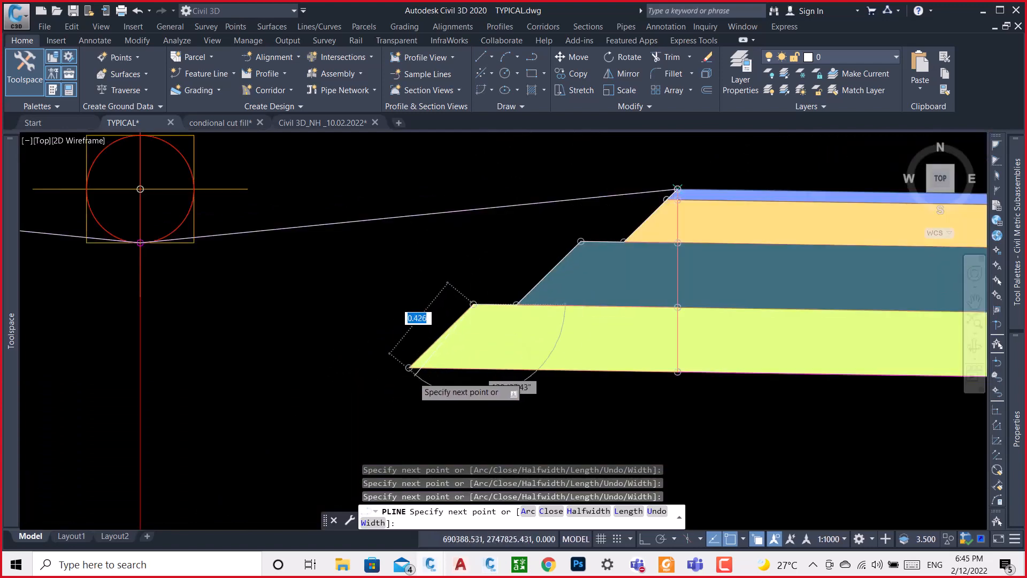
{"action": "scroll", "coordinate": [409, 331], "scroll_direction": "up", "scroll_amount": 6}
{"action": "left_click", "coordinate": [402, 337]}
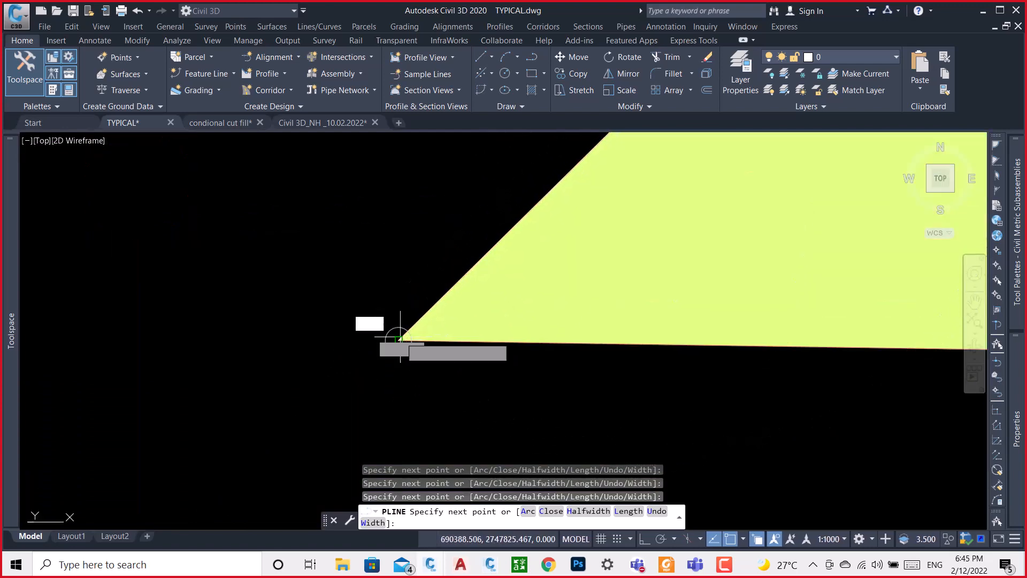
Trace the polyline along the right carriageway's underside, through the inner lane edge, to the hinge point of the daylight slopes.
{"action": "scroll", "coordinate": [374, 348], "scroll_direction": "down", "scroll_amount": 5}
{"action": "scroll", "coordinate": [289, 329], "scroll_direction": "down", "scroll_amount": 2}
{"action": "scroll", "coordinate": [321, 329], "scroll_direction": "up", "scroll_amount": 6}
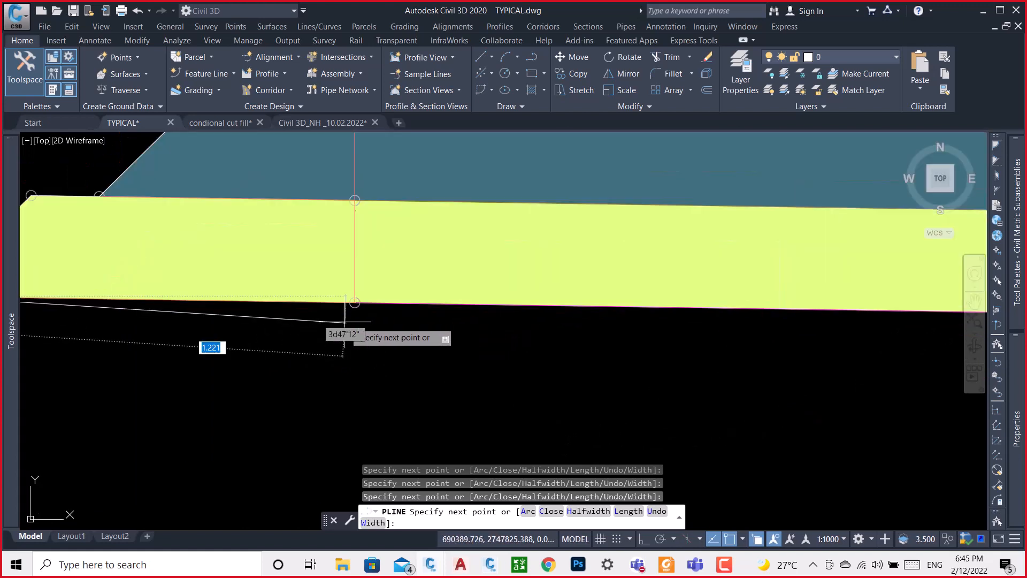
{"action": "scroll", "coordinate": [353, 313], "scroll_direction": "up", "scroll_amount": 2}
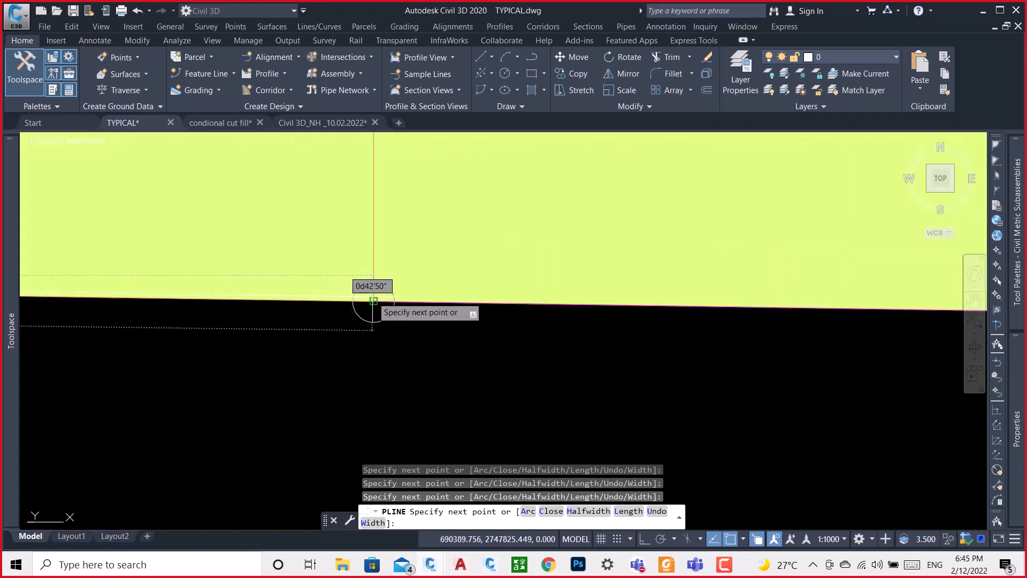
{"action": "scroll", "coordinate": [373, 301], "scroll_direction": "down", "scroll_amount": 8}
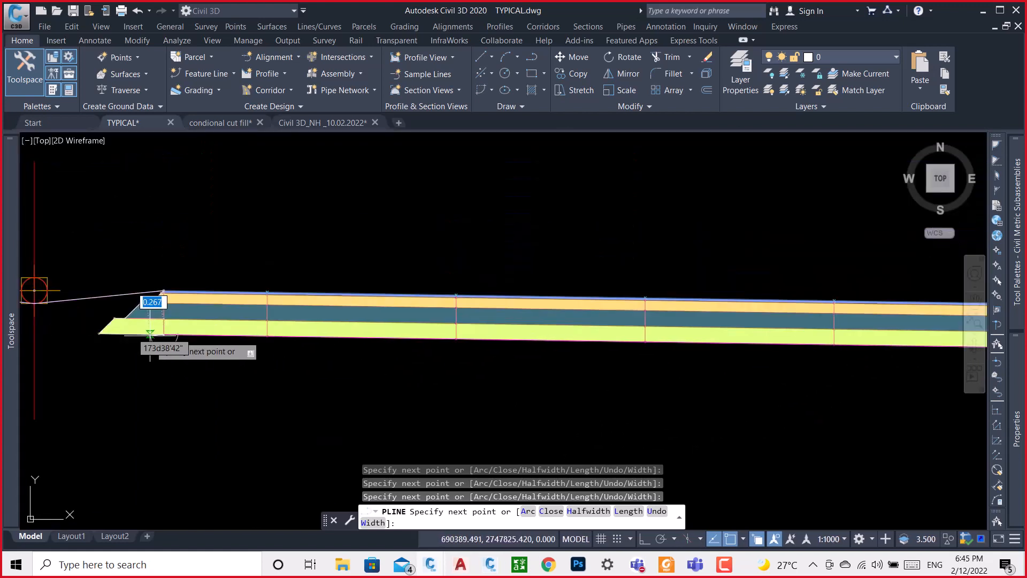
{"action": "scroll", "coordinate": [419, 347], "scroll_direction": "up", "scroll_amount": 5}
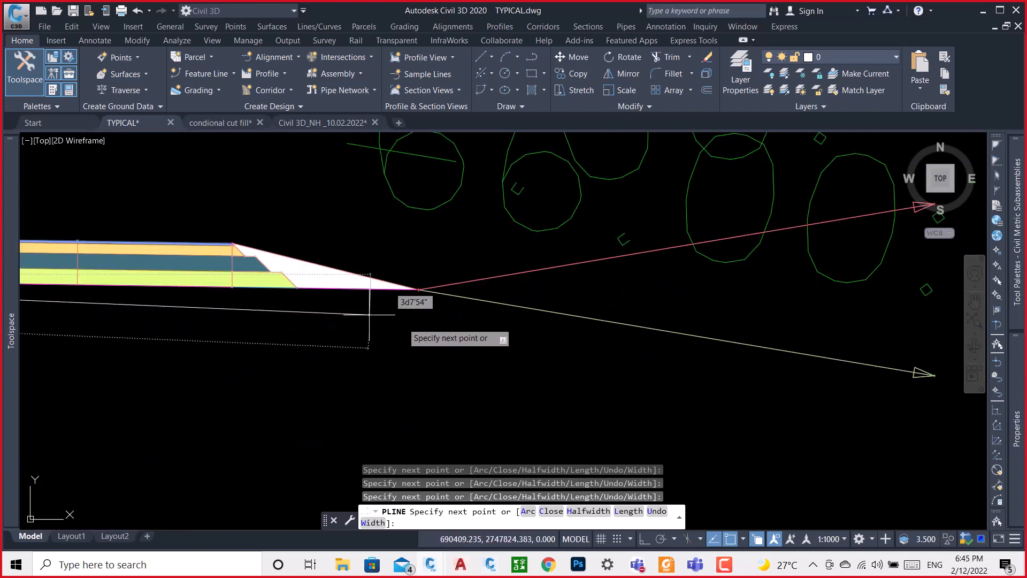
{"action": "scroll", "coordinate": [402, 291], "scroll_direction": "up", "scroll_amount": 3}
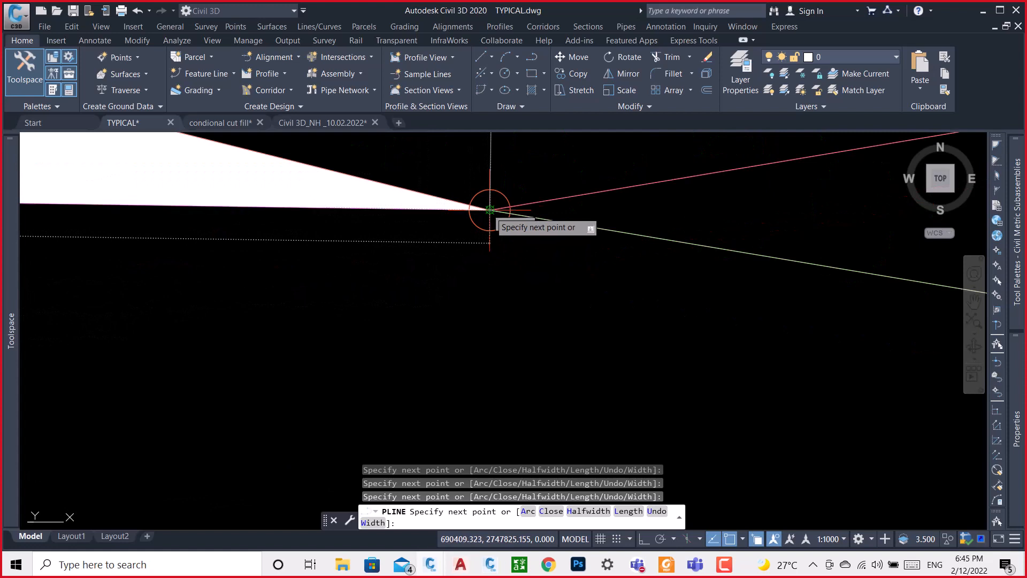
Extend the polyline down the right side's lower daylight slope to its arrow tip and finish it.
{"action": "scroll", "coordinate": [490, 210], "scroll_direction": "down", "scroll_amount": 4}
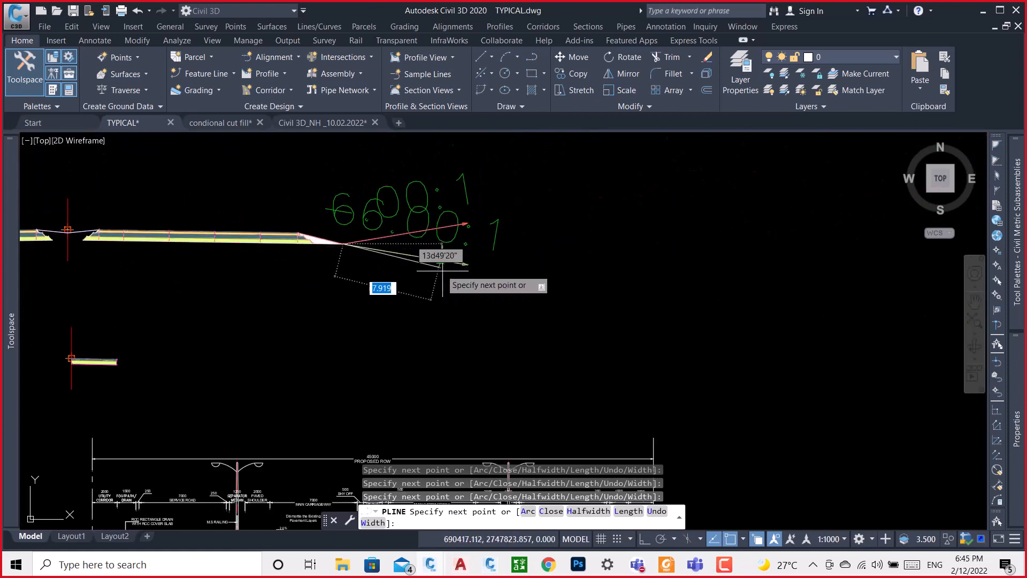
{"action": "scroll", "coordinate": [442, 271], "scroll_direction": "up", "scroll_amount": 5}
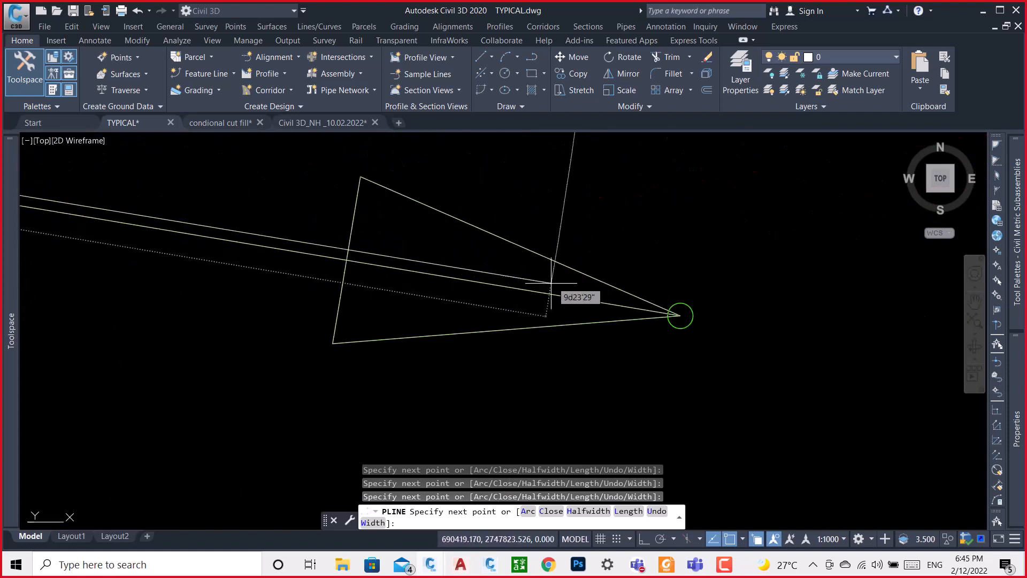
{"action": "left_click", "coordinate": [680, 314]}
{"action": "key", "text": "Return"}
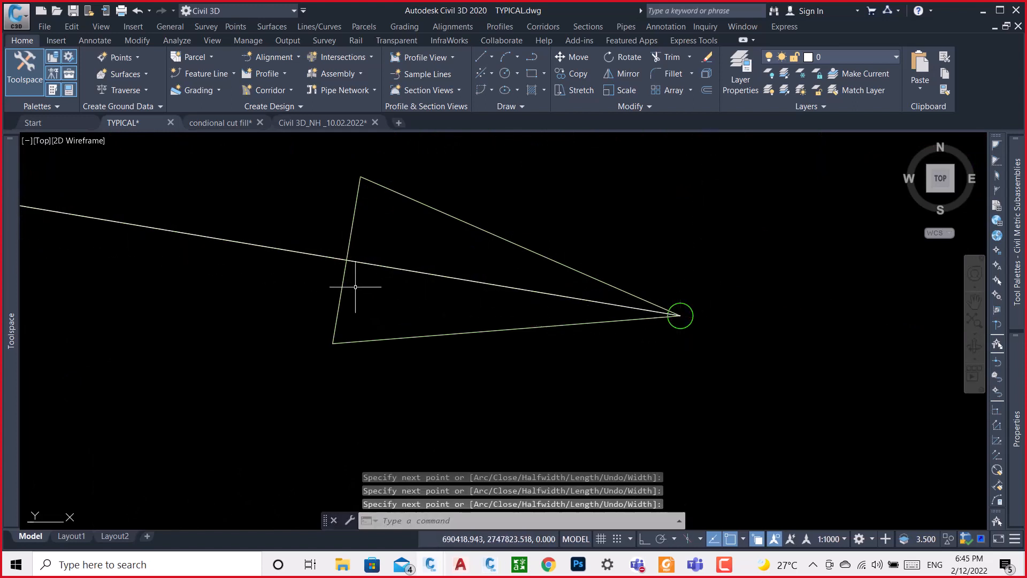
Select the traced polyline rather than the overlapping subassembly and change its colour to blue.
{"action": "left_click", "coordinate": [314, 254]}
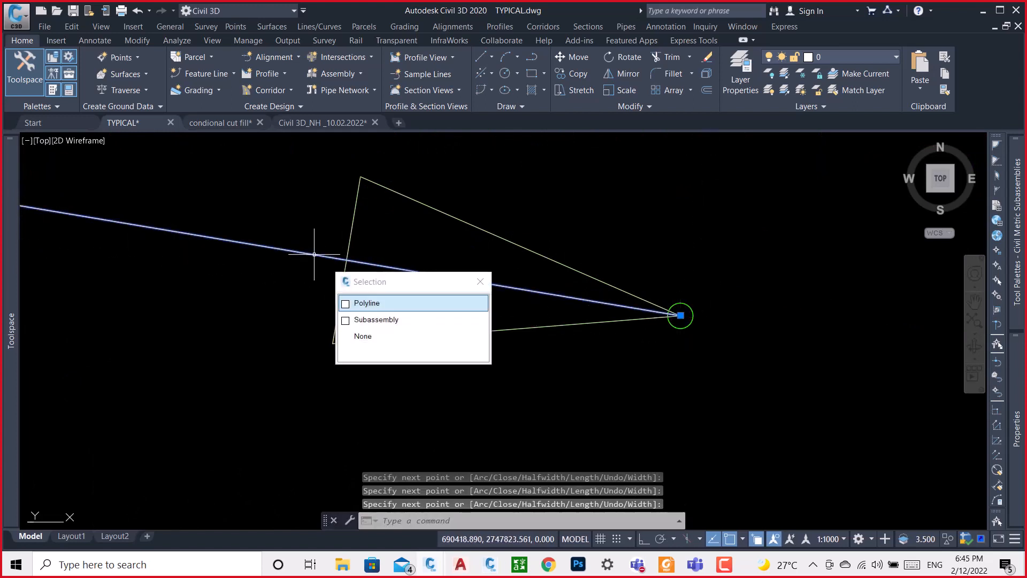
{"action": "left_click", "coordinate": [384, 302]}
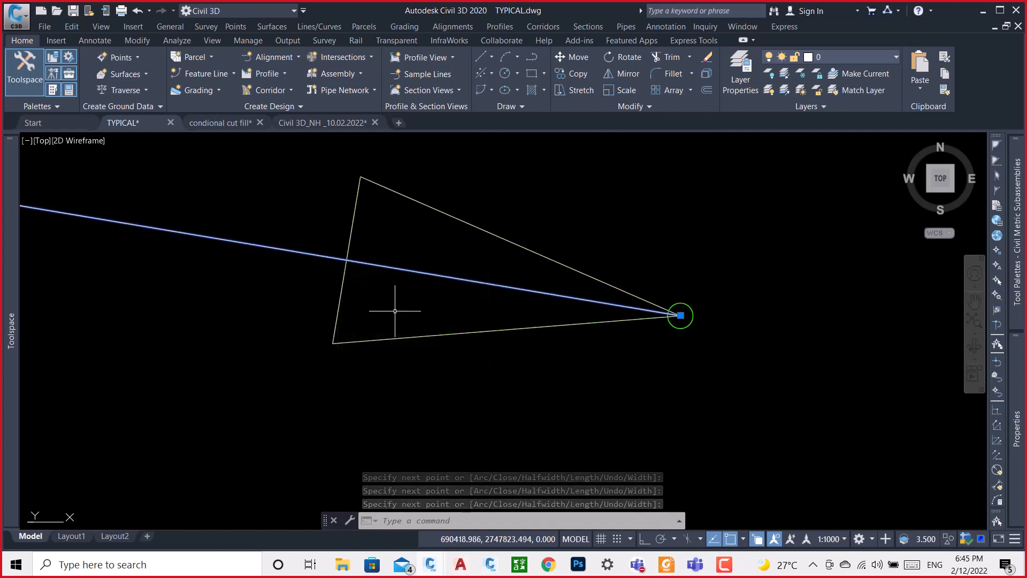
{"action": "mouse_move", "coordinate": [1013, 358]}
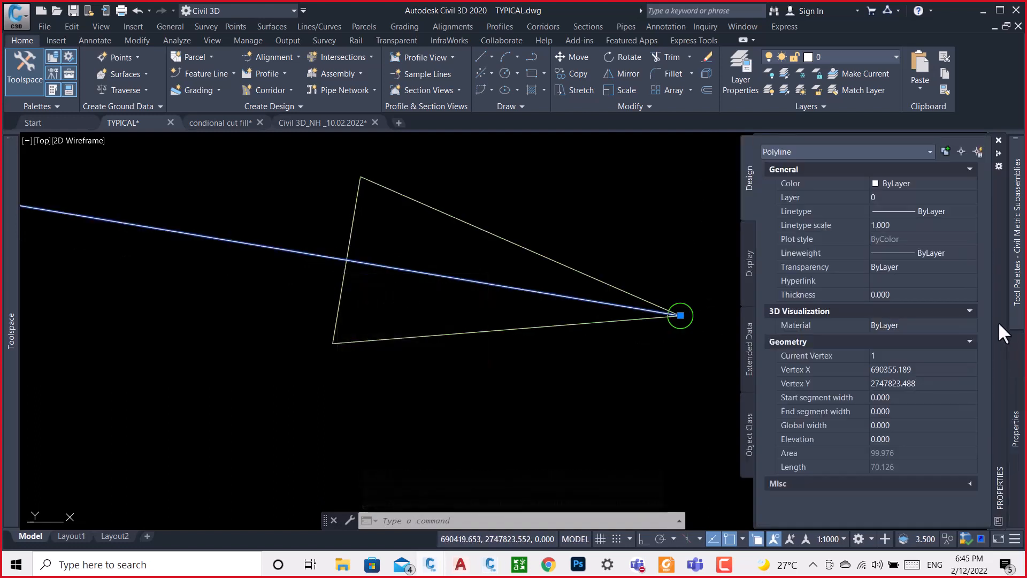
{"action": "left_click", "coordinate": [942, 181]}
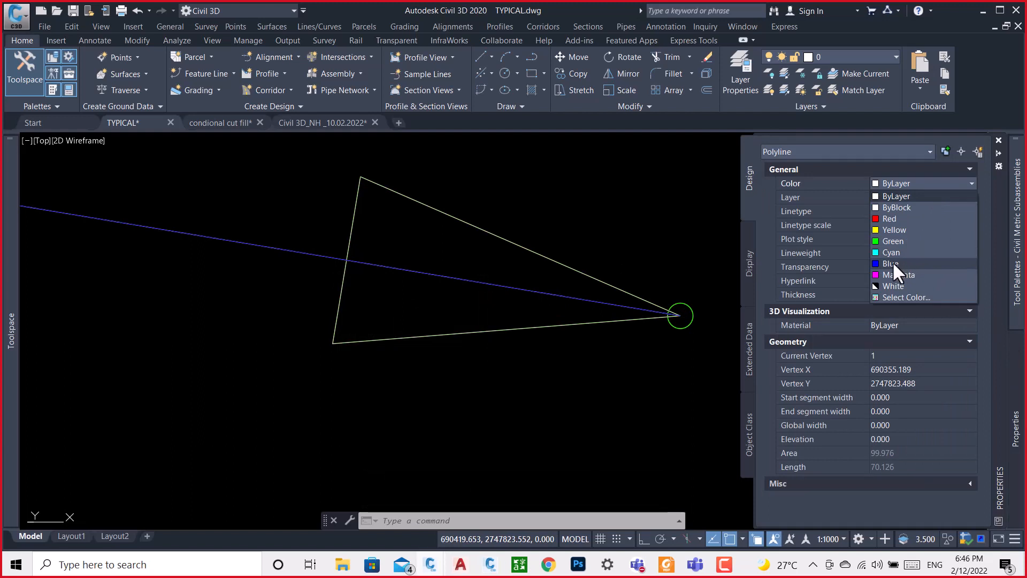
{"action": "left_click", "coordinate": [892, 262]}
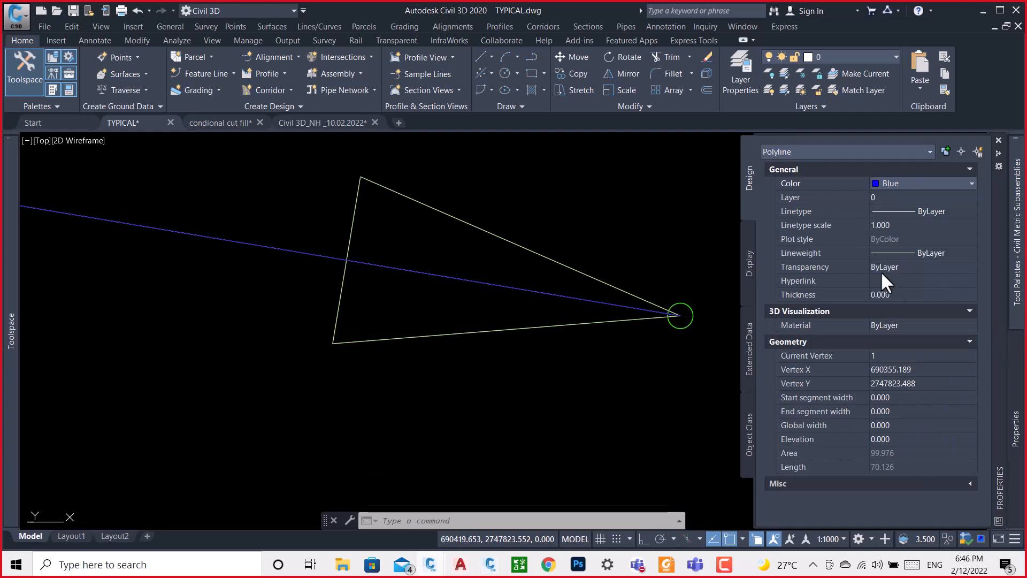
Try global widths of 0.100 and 0.010 on the blue polyline and view it against the right daylight slopes.
{"action": "left_click", "coordinate": [894, 425]}
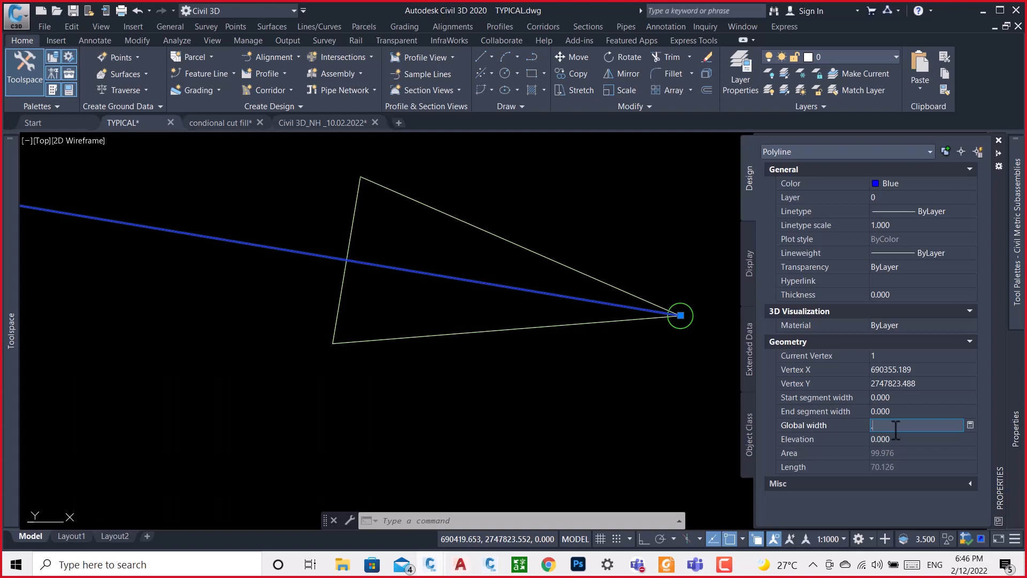
{"action": "type", "text": ".10"}
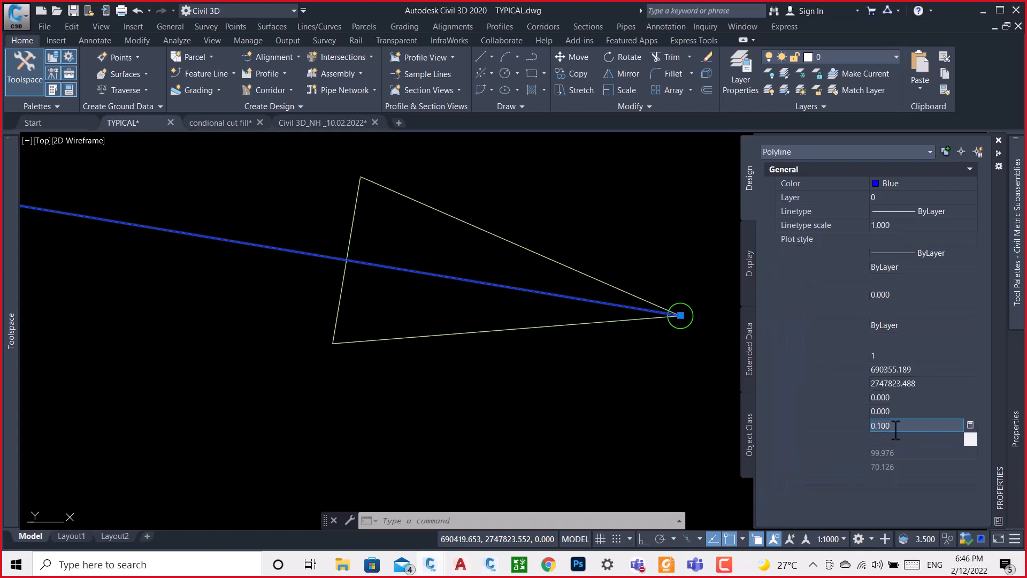
{"action": "key", "text": "Return"}
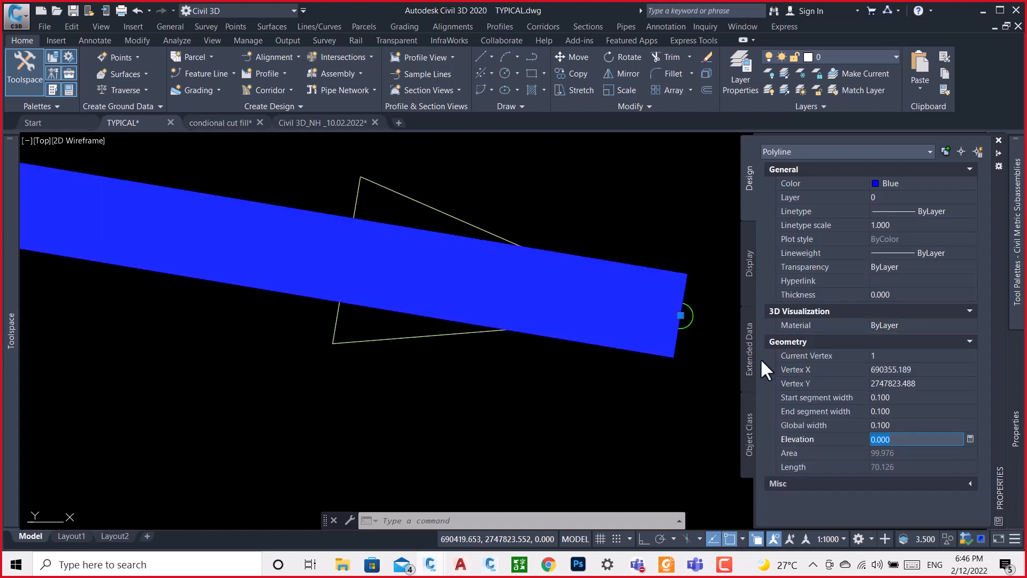
{"action": "left_click", "coordinate": [901, 425]}
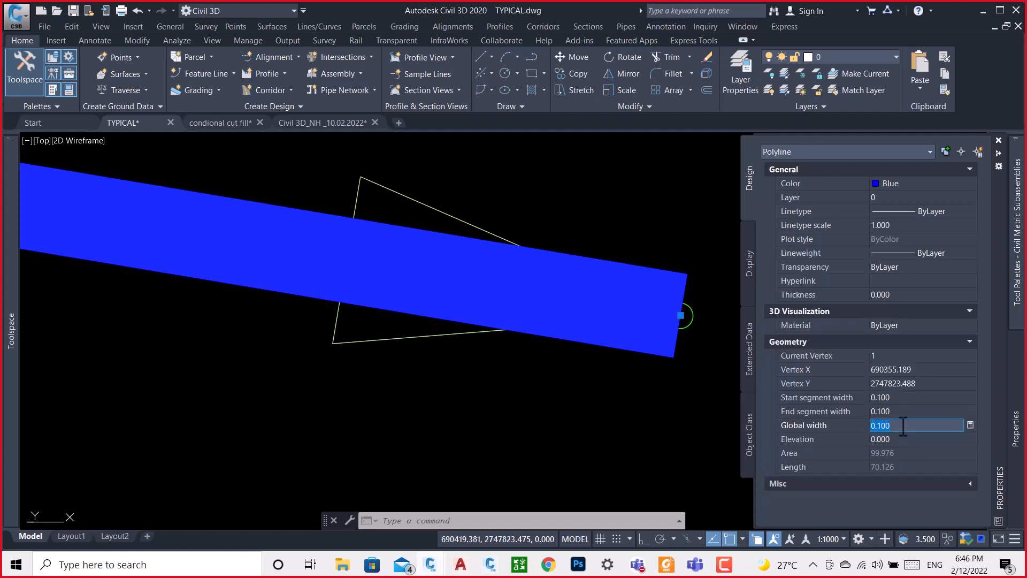
{"action": "type", "text": ".0"}
{"action": "key", "text": "Return"}
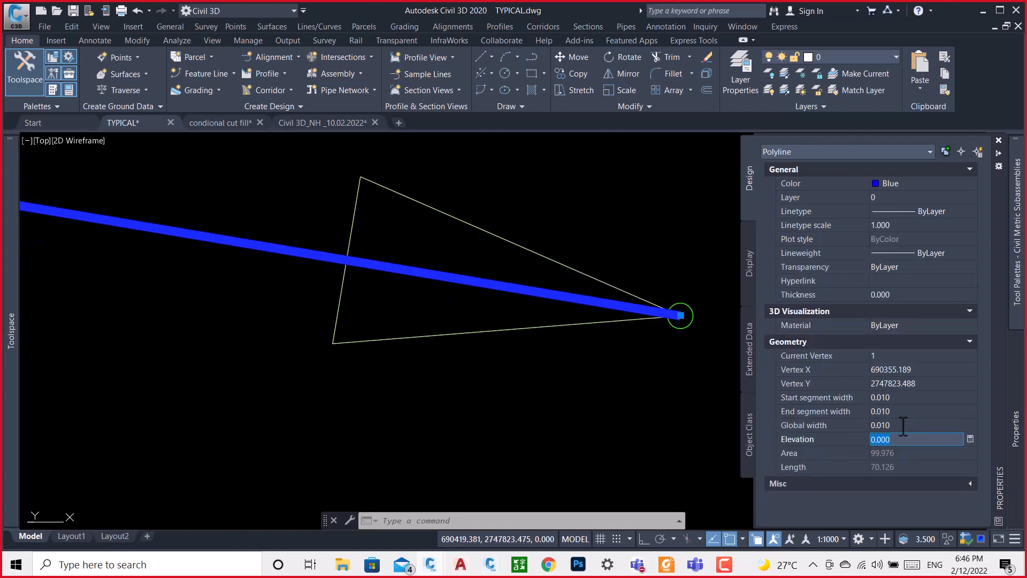
{"action": "key", "text": "ctrl+1"}
{"action": "scroll", "coordinate": [680, 313], "scroll_direction": "down", "scroll_amount": 5}
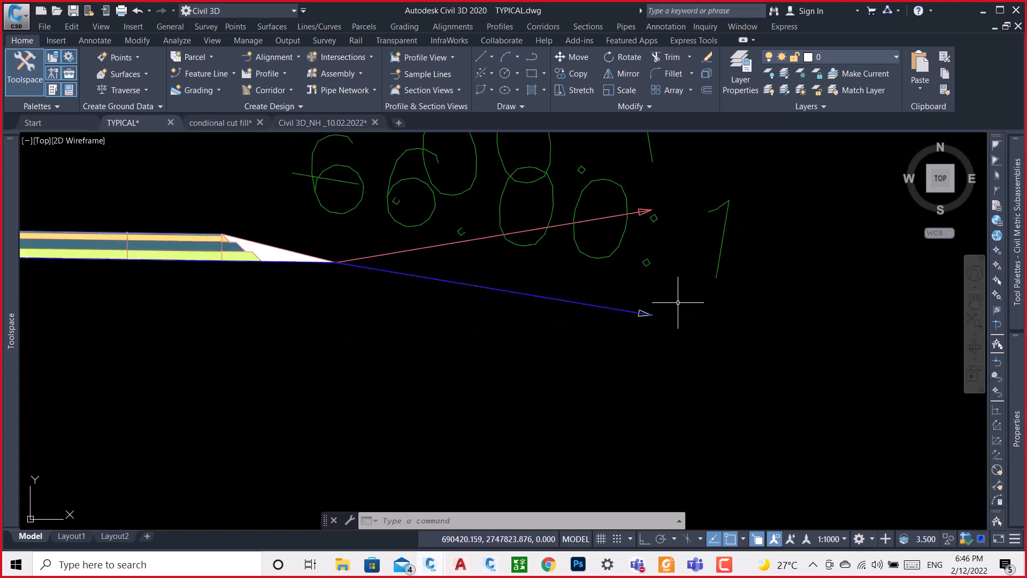
Reselect the blue polyline on the lower daylight slope and set its global width to 0.025.
{"action": "scroll", "coordinate": [671, 302], "scroll_direction": "up", "scroll_amount": 8}
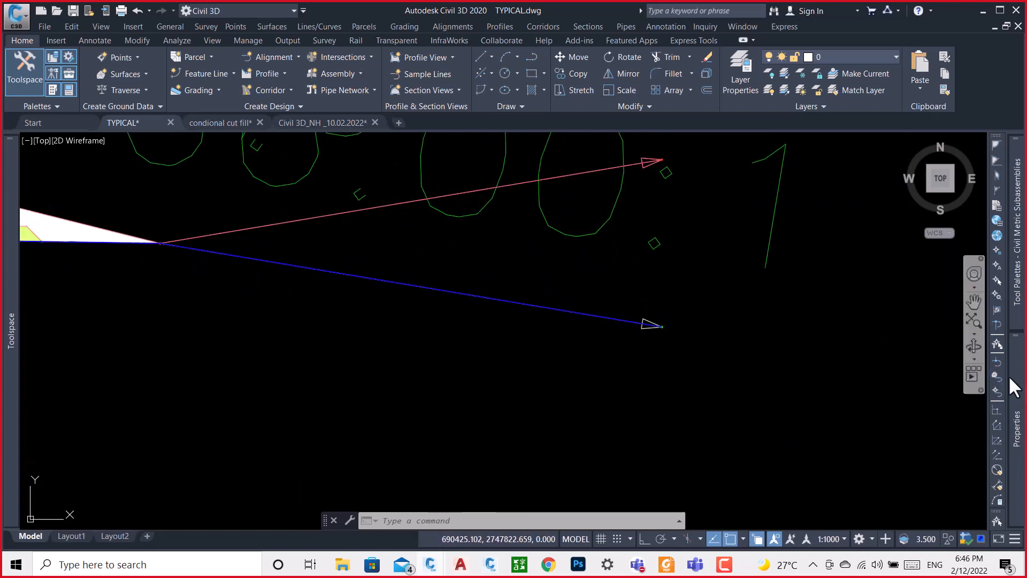
{"action": "mouse_move", "coordinate": [1012, 390]}
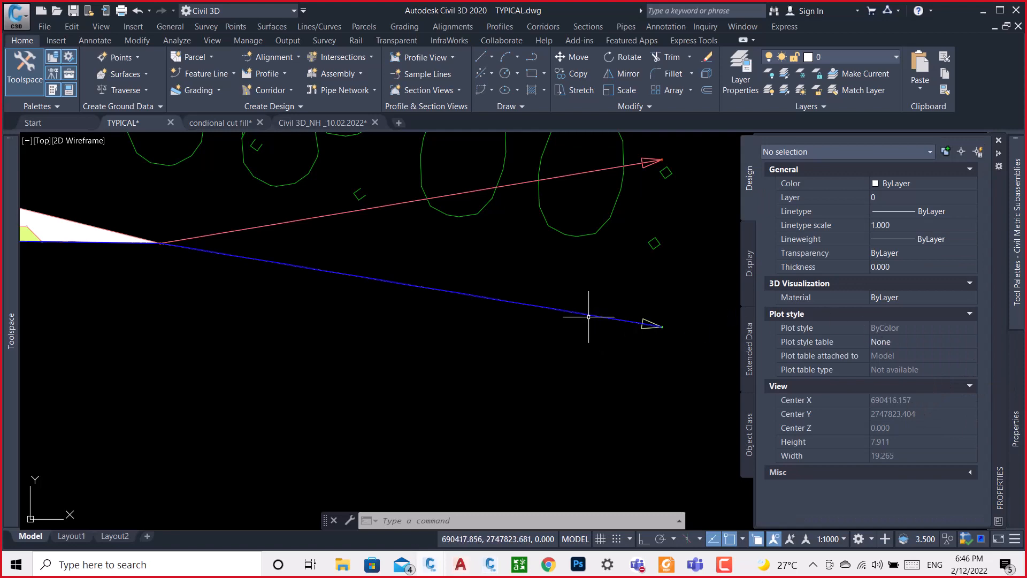
{"action": "left_click", "coordinate": [580, 316]}
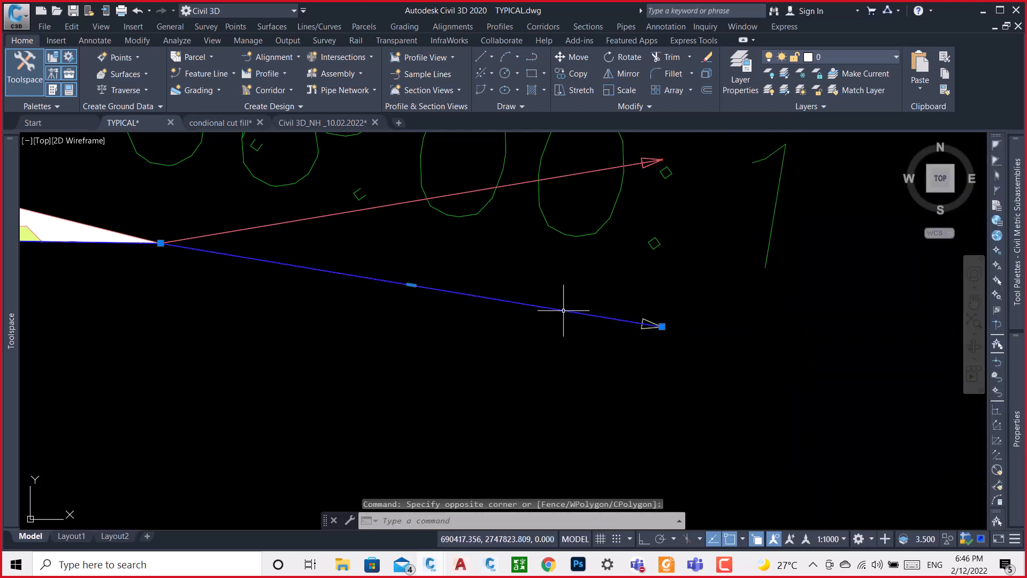
{"action": "left_click", "coordinate": [563, 310]}
{"action": "left_click", "coordinate": [623, 363]}
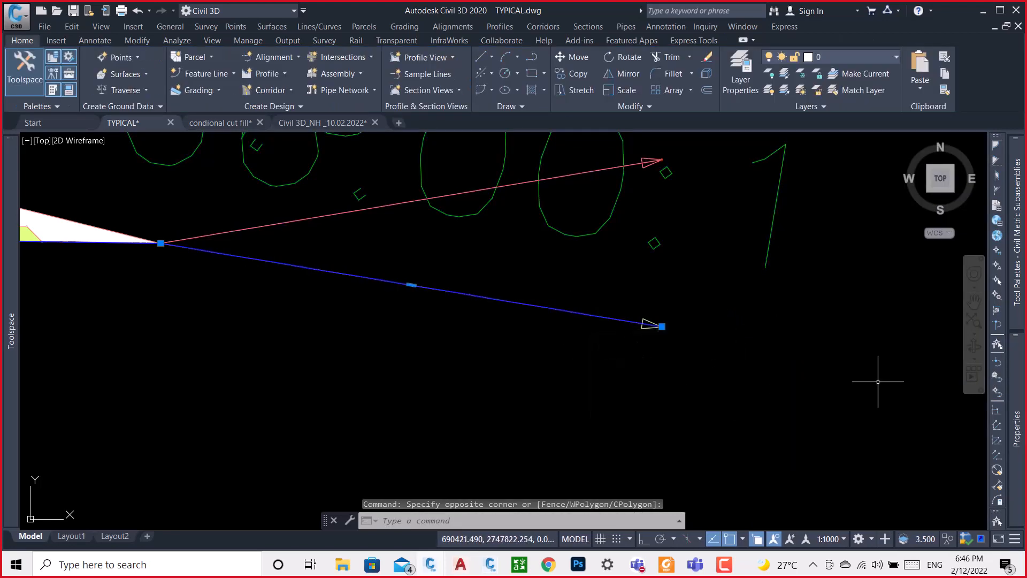
{"action": "mouse_move", "coordinate": [1014, 354]}
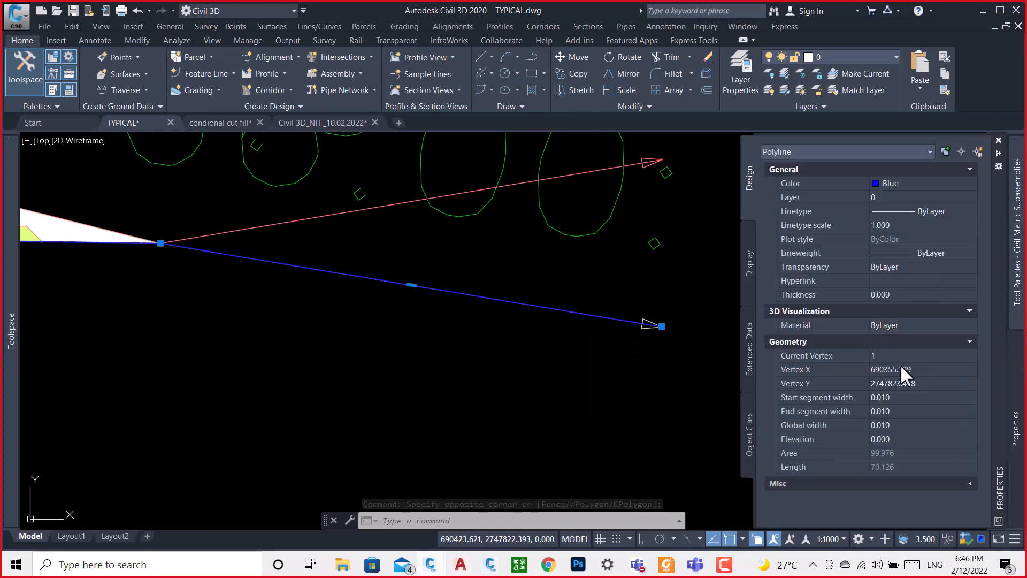
{"action": "left_click", "coordinate": [904, 409]}
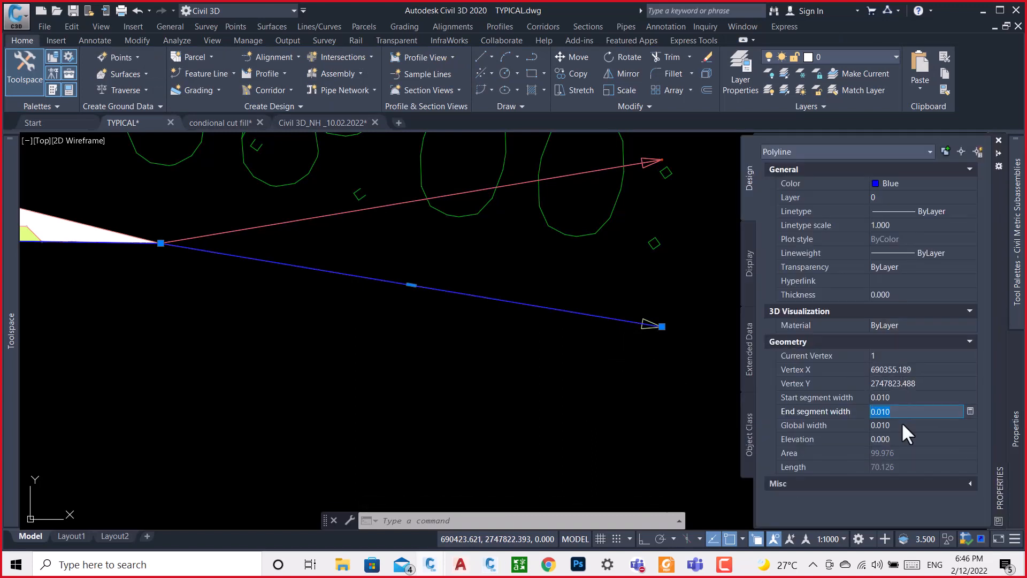
{"action": "left_click", "coordinate": [903, 426]}
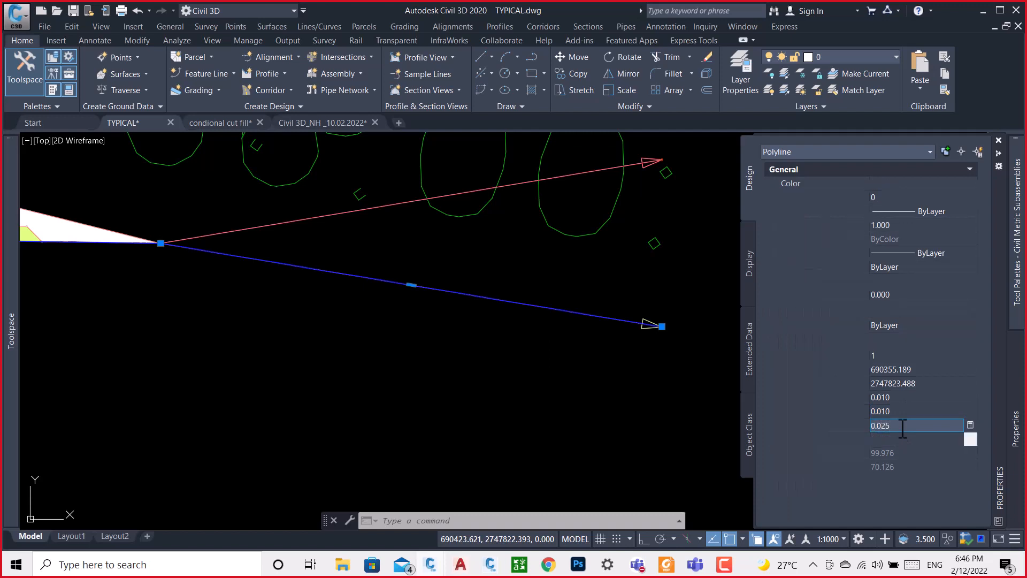
{"action": "key", "text": "Tab"}
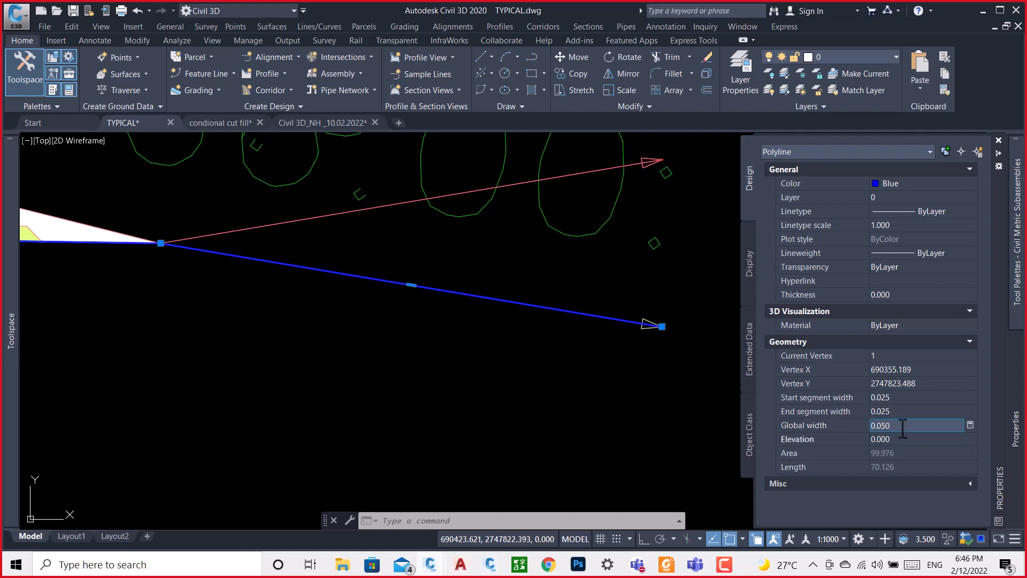
Set the blue polyline's global width to 0.050 and clear the selection.
{"action": "left_click", "coordinate": [903, 426]}
{"action": "type", "text": "0.050"}
{"action": "key", "text": "Tab"}
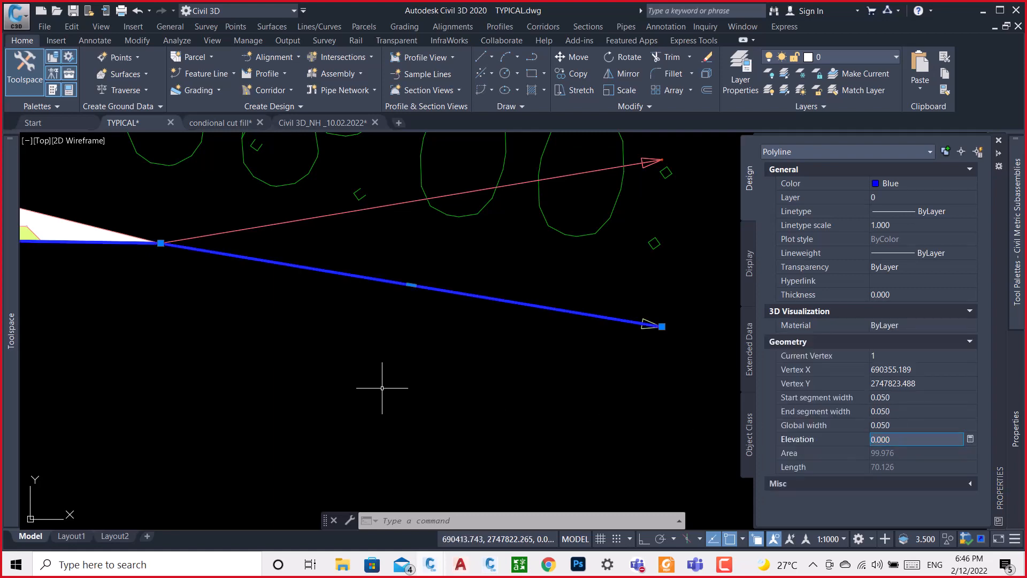
{"action": "key", "text": "Escape"}
Examine the course of the blue polyline along the left daylight slope, the median and the right carriageway's underside.
{"action": "scroll", "coordinate": [569, 291], "scroll_direction": "down", "scroll_amount": 10}
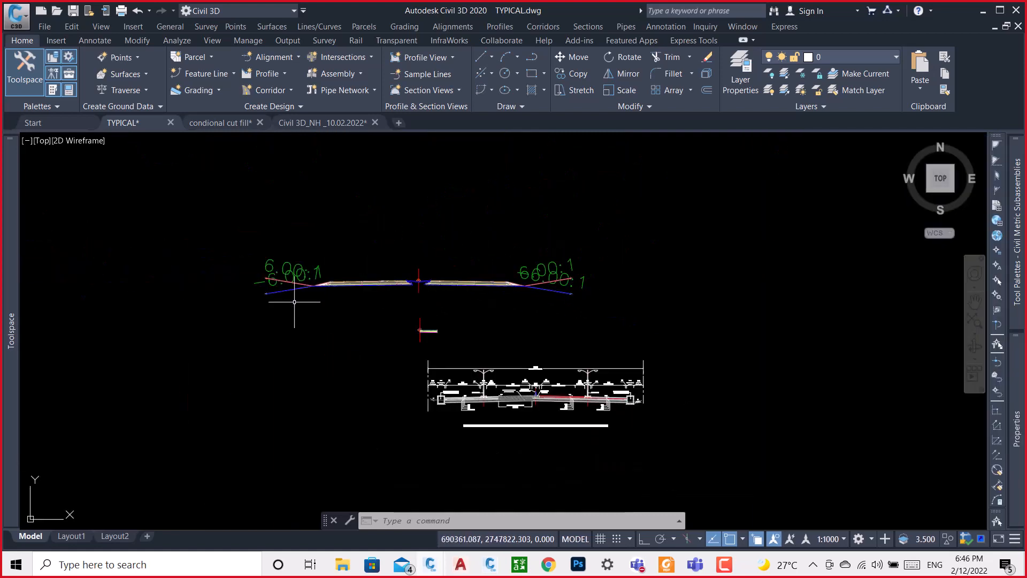
{"action": "scroll", "coordinate": [280, 296], "scroll_direction": "up", "scroll_amount": 8}
{"action": "middle_click_drag", "start_coordinate": [469, 264], "coordinate": [331, 304]}
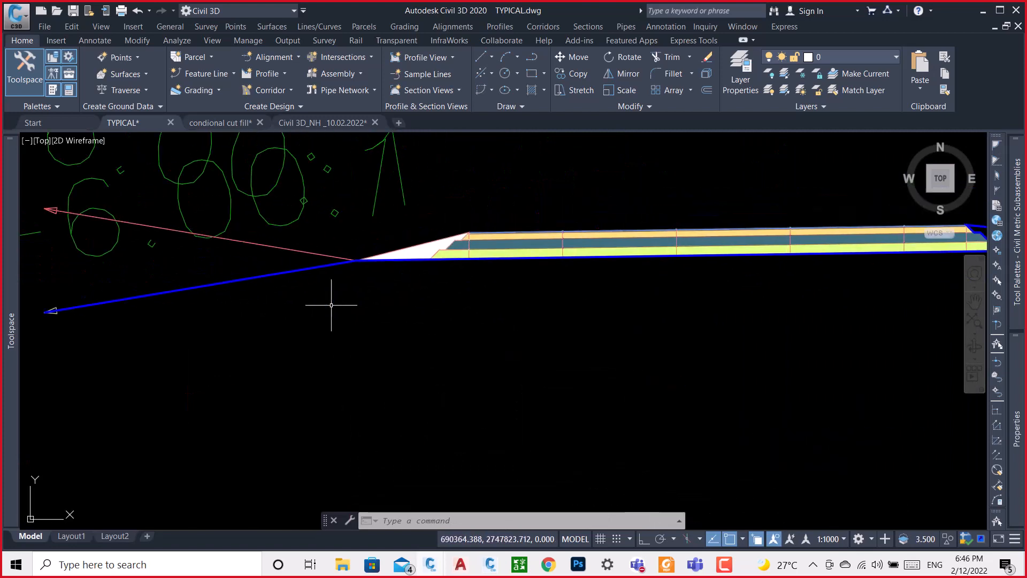
{"action": "scroll", "coordinate": [104, 321], "scroll_direction": "down", "scroll_amount": 6}
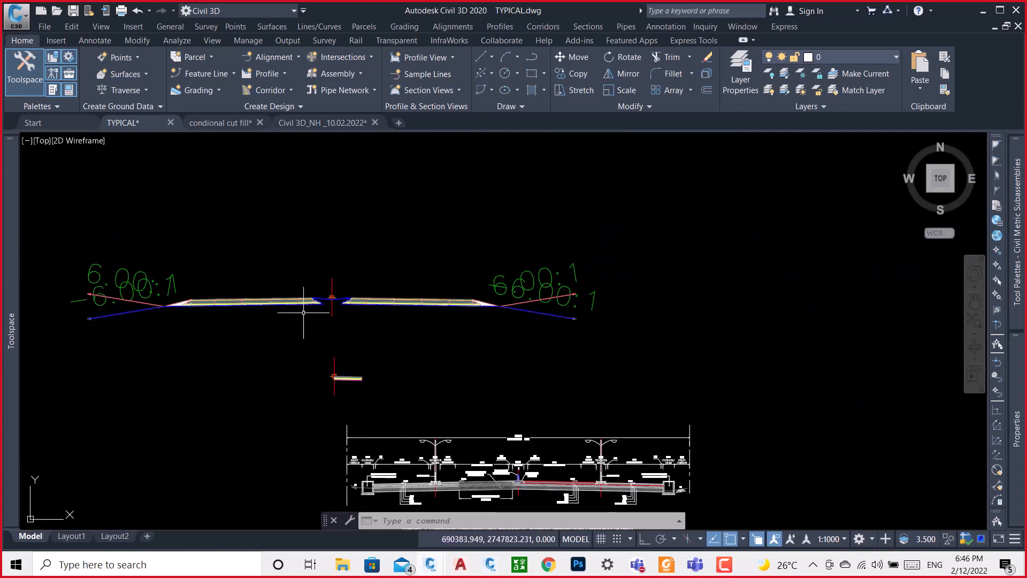
{"action": "scroll", "coordinate": [305, 310], "scroll_direction": "up", "scroll_amount": 5}
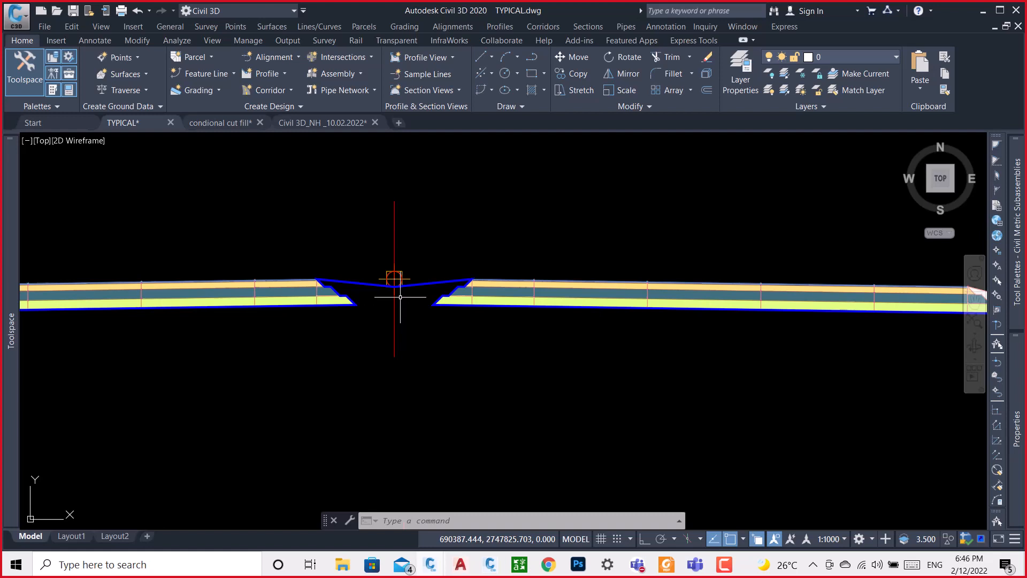
{"action": "scroll", "coordinate": [406, 291], "scroll_direction": "down", "scroll_amount": 4}
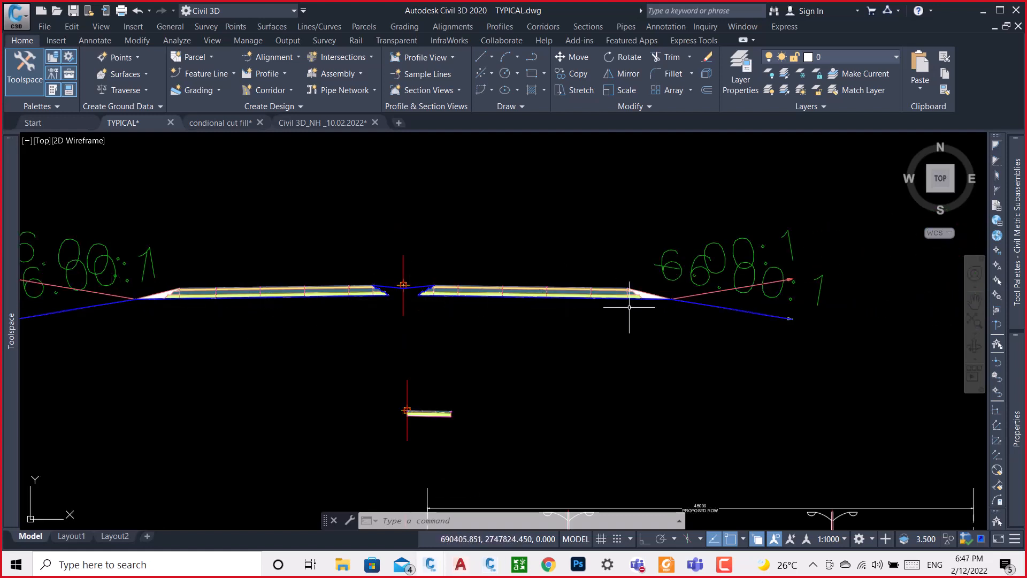
{"action": "scroll", "coordinate": [647, 302], "scroll_direction": "up", "scroll_amount": 5}
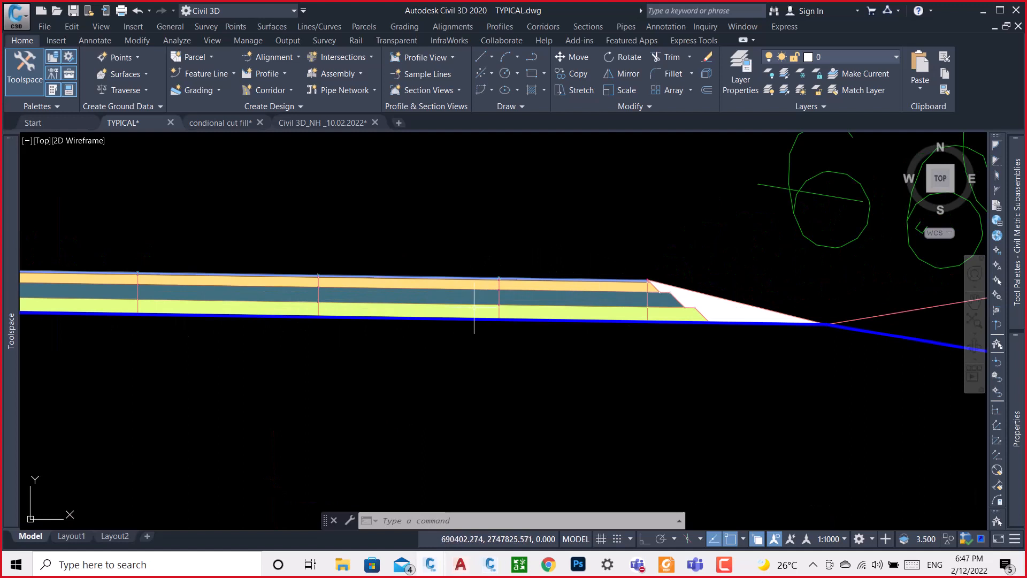
{"action": "scroll", "coordinate": [498, 270], "scroll_direction": "down", "scroll_amount": 5}
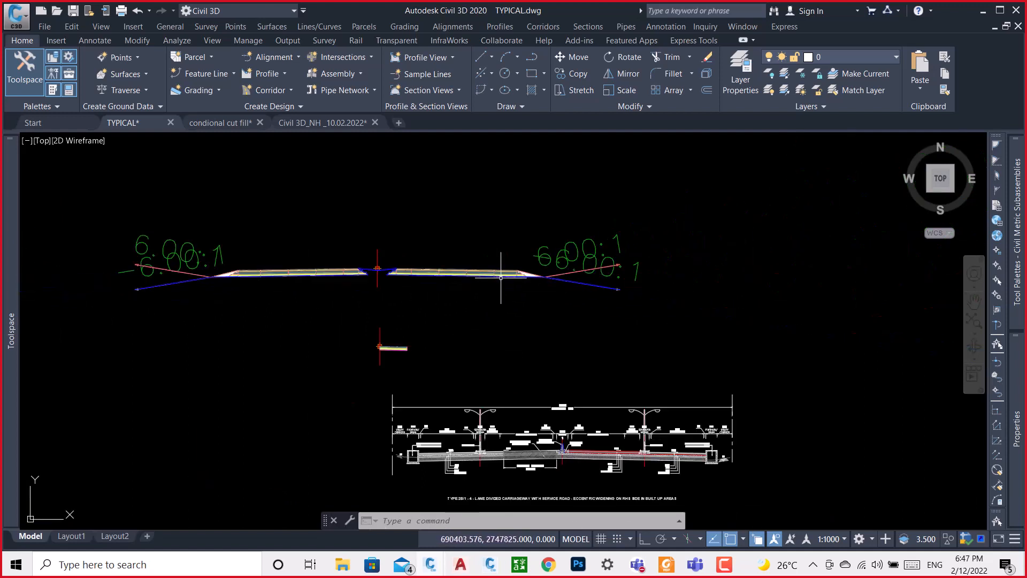
Draw an open zigzag polyline with eight vertices below the road assembly, extending beyond both daylight slopes and rising at its right end.
{"action": "type", "text": "o"}
{"action": "key", "text": "Escape"}
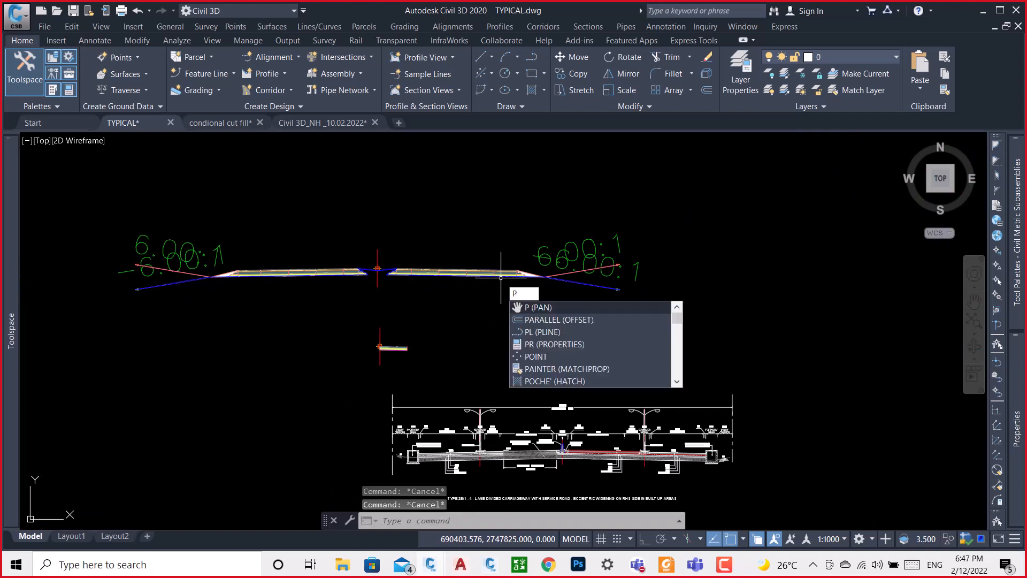
{"action": "key", "text": "Return"}
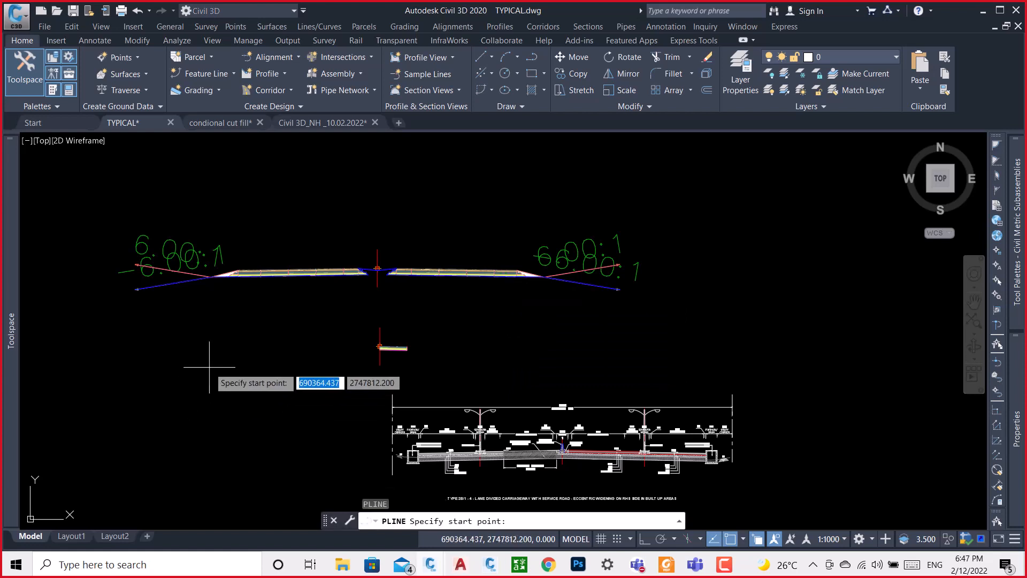
{"action": "left_click", "coordinate": [95, 405]}
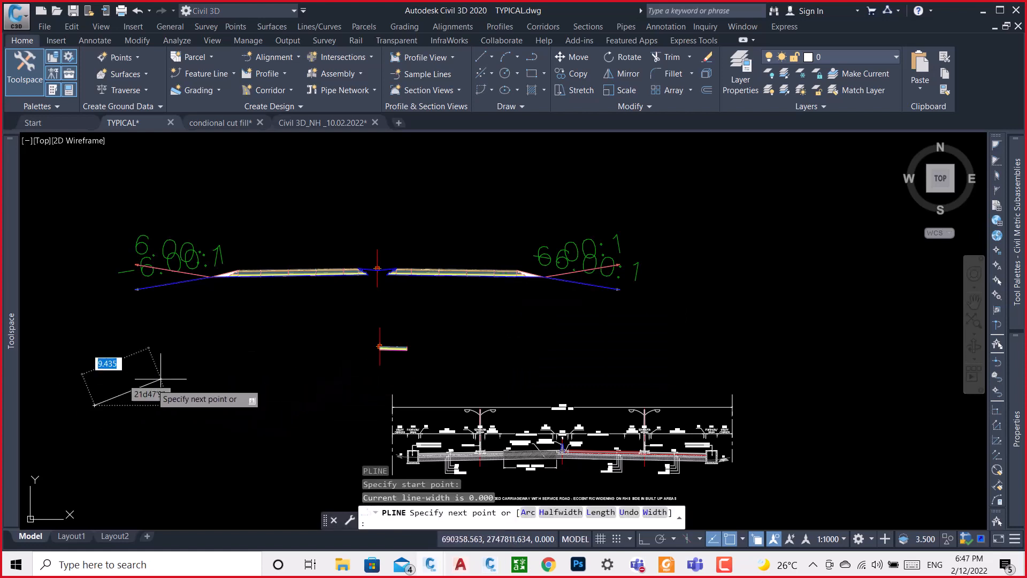
{"action": "left_click", "coordinate": [169, 375]}
{"action": "left_click", "coordinate": [236, 405]}
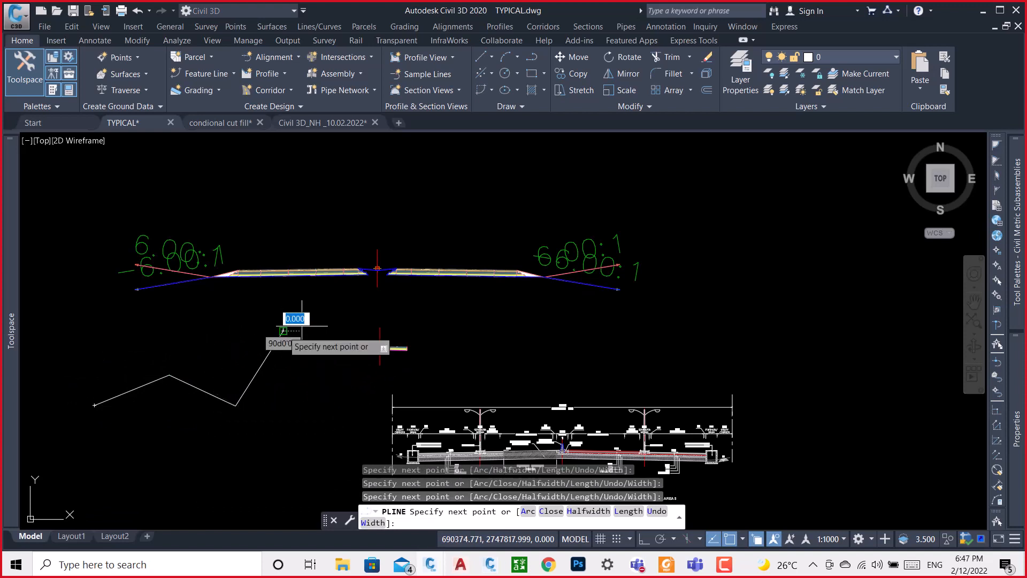
{"action": "left_click", "coordinate": [283, 331]}
{"action": "left_click", "coordinate": [359, 372]}
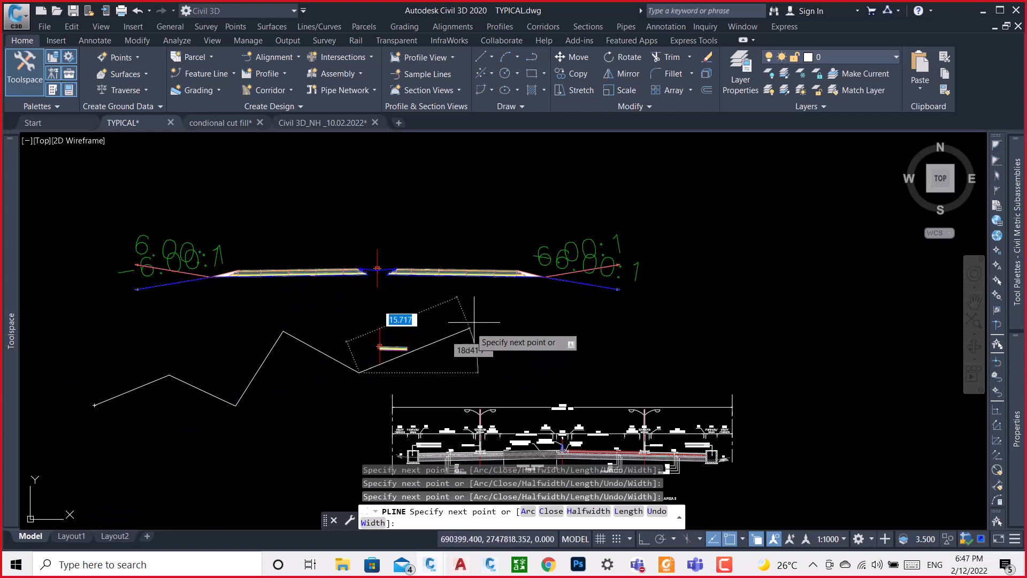
{"action": "left_click", "coordinate": [474, 322]}
{"action": "left_click", "coordinate": [644, 361]}
{"action": "left_click", "coordinate": [759, 253]}
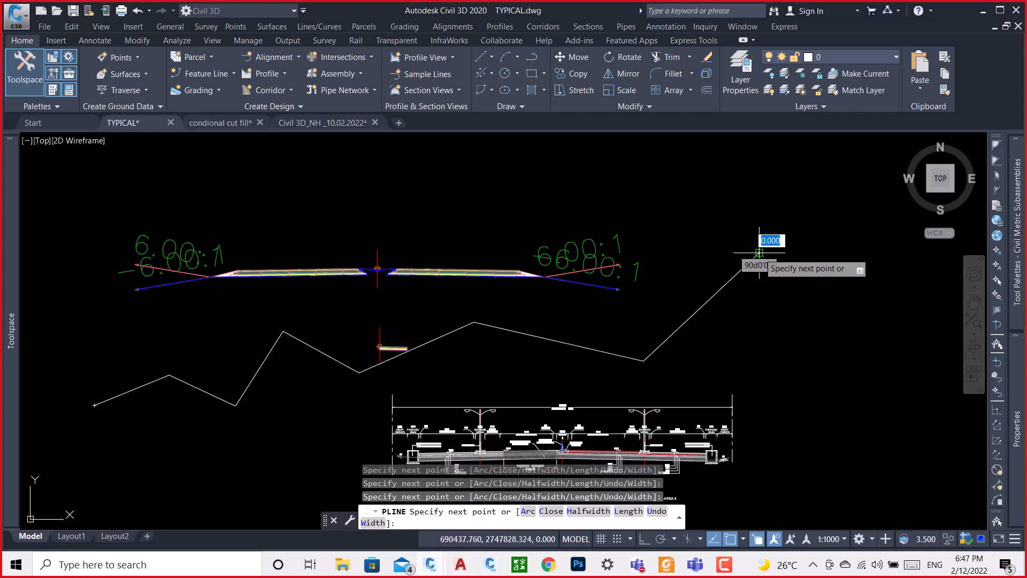
{"action": "key", "text": "Return"}
Stretch the zigzag polyline's left end vertex outward and down to about X 690300, Y 2747785.
{"action": "mouse_move", "coordinate": [17, 350]}
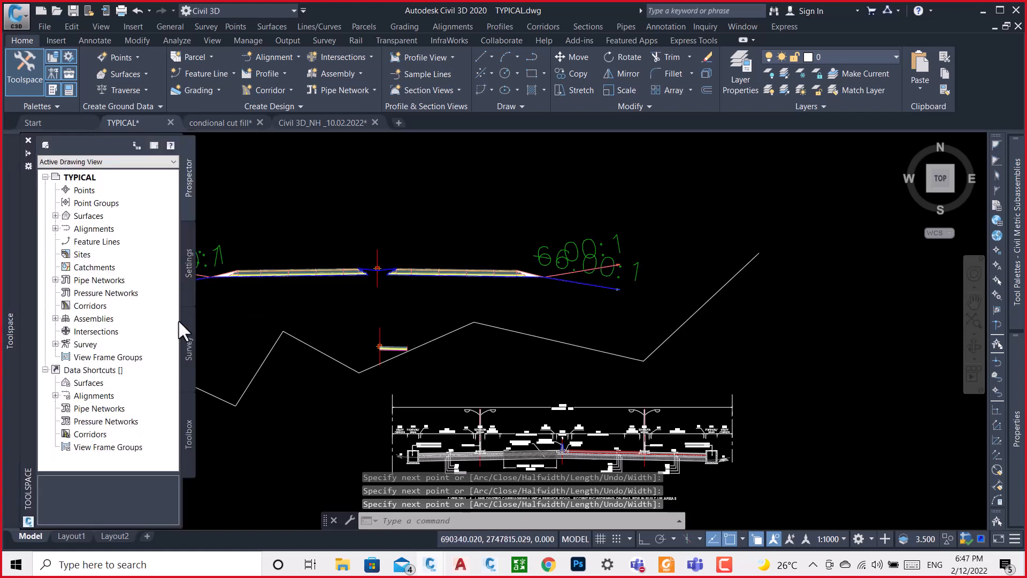
{"action": "scroll", "coordinate": [466, 260], "scroll_direction": "down", "scroll_amount": 3}
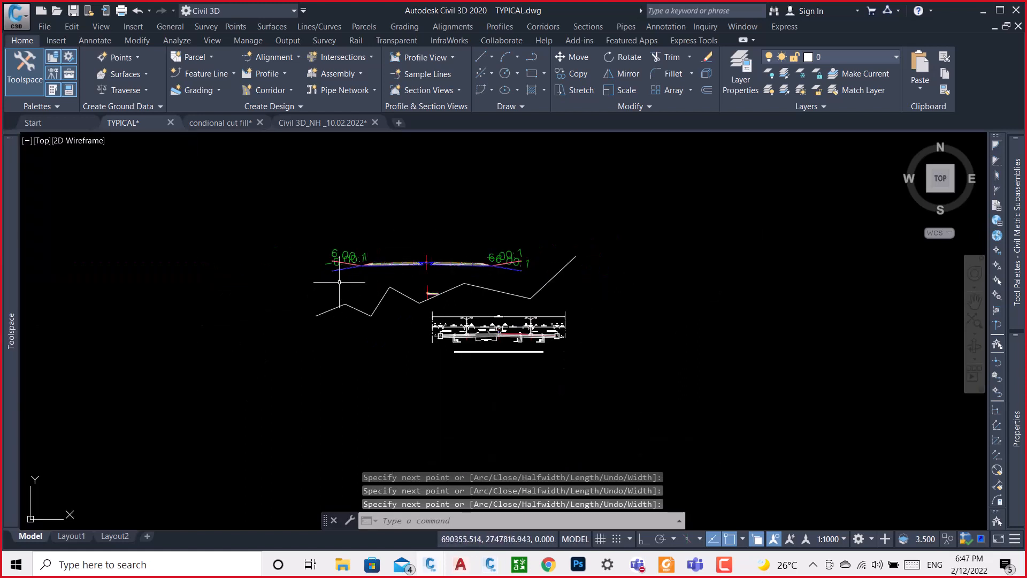
{"action": "left_click", "coordinate": [317, 316]}
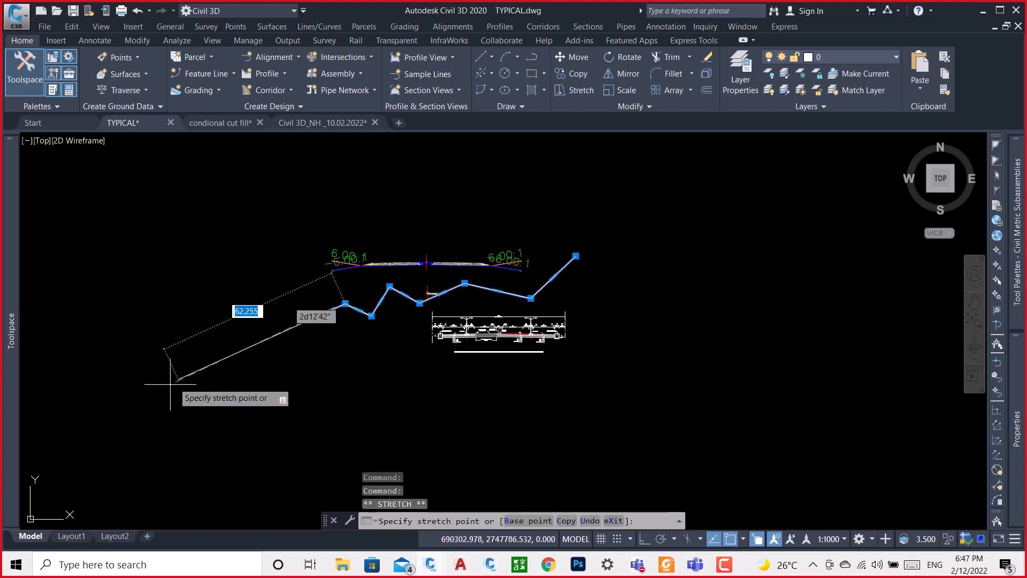
{"action": "key", "text": "Escape"}
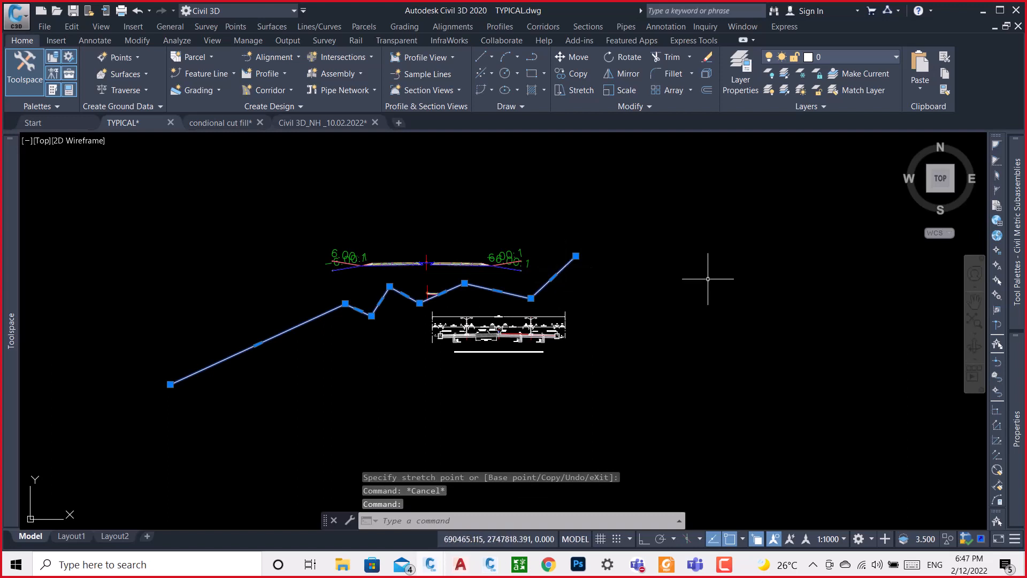
Set the zigzag polyline's color to Red and clear the selection.
{"action": "mouse_move", "coordinate": [1018, 380]}
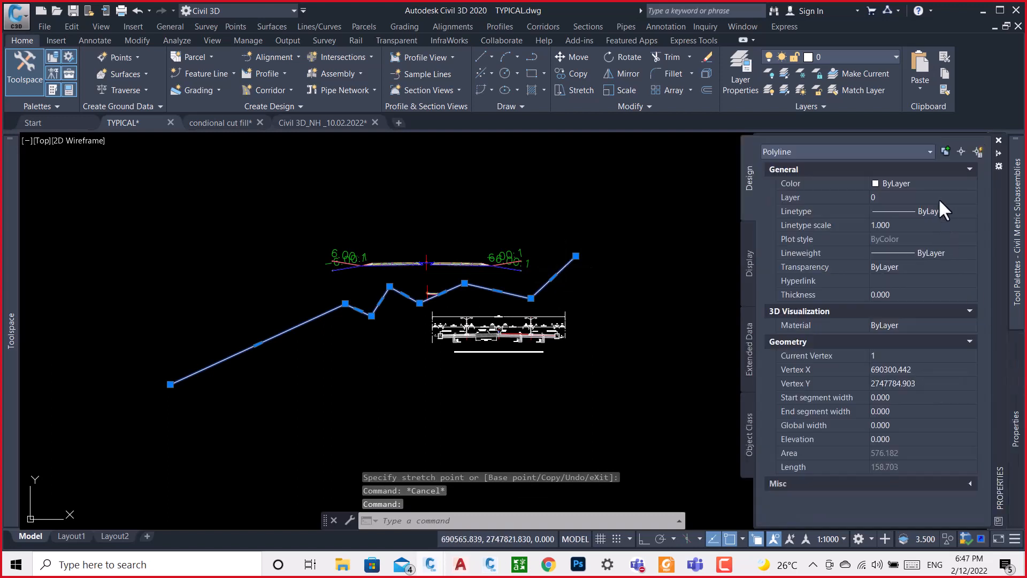
{"action": "left_click", "coordinate": [929, 182]}
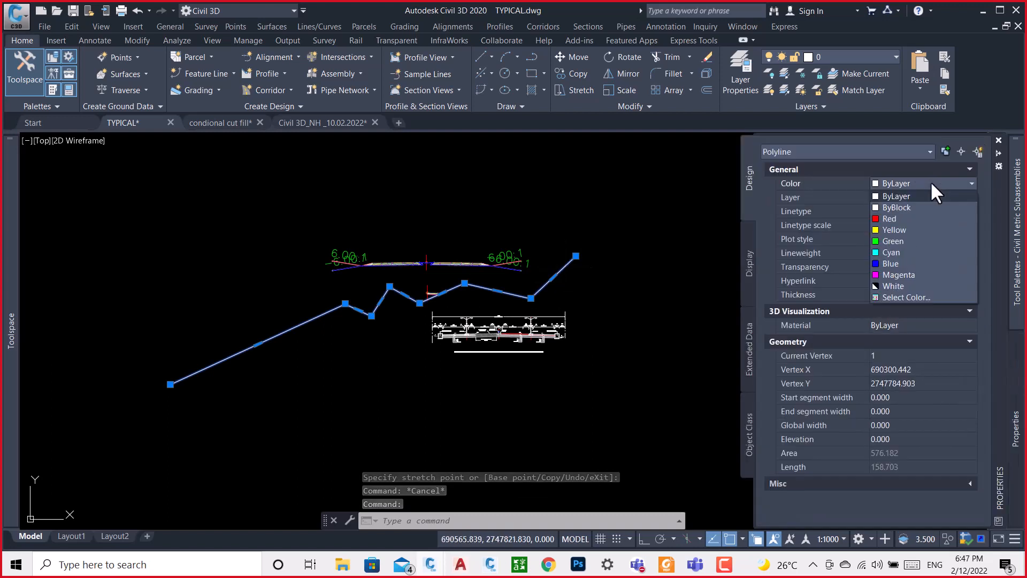
{"action": "left_click", "coordinate": [893, 219]}
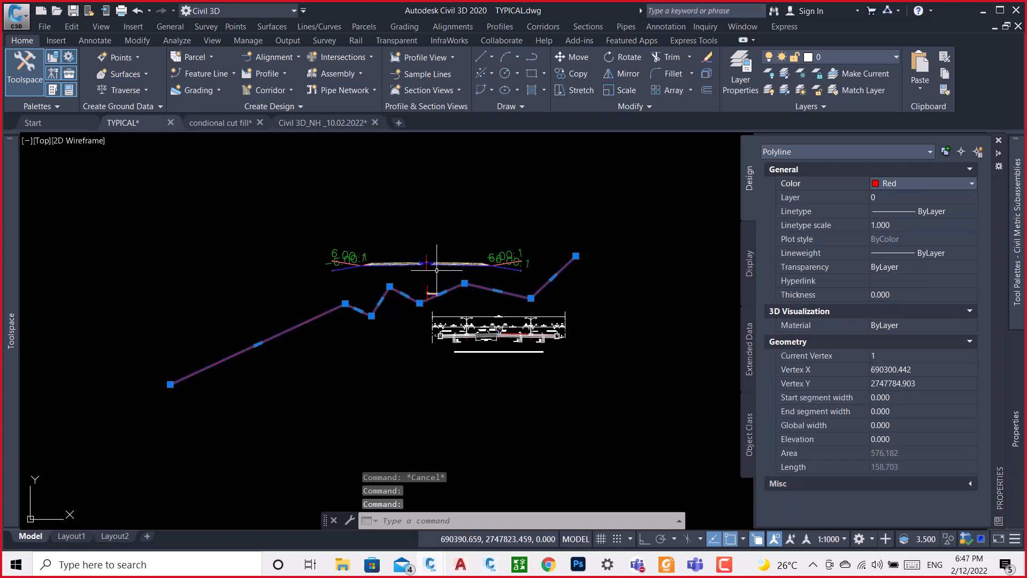
{"action": "key", "text": "Escape"}
{"action": "scroll", "coordinate": [348, 272], "scroll_direction": "up", "scroll_amount": 2}
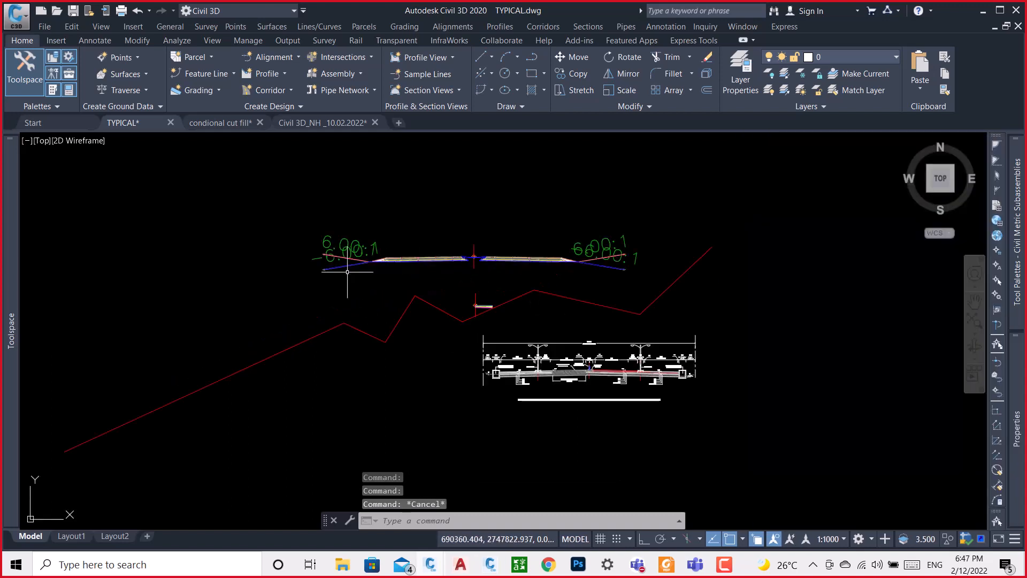
Copy the red zigzag polyline straight up so that a second one lies above the road assembly.
{"action": "scroll", "coordinate": [347, 271], "scroll_direction": "up", "scroll_amount": 2}
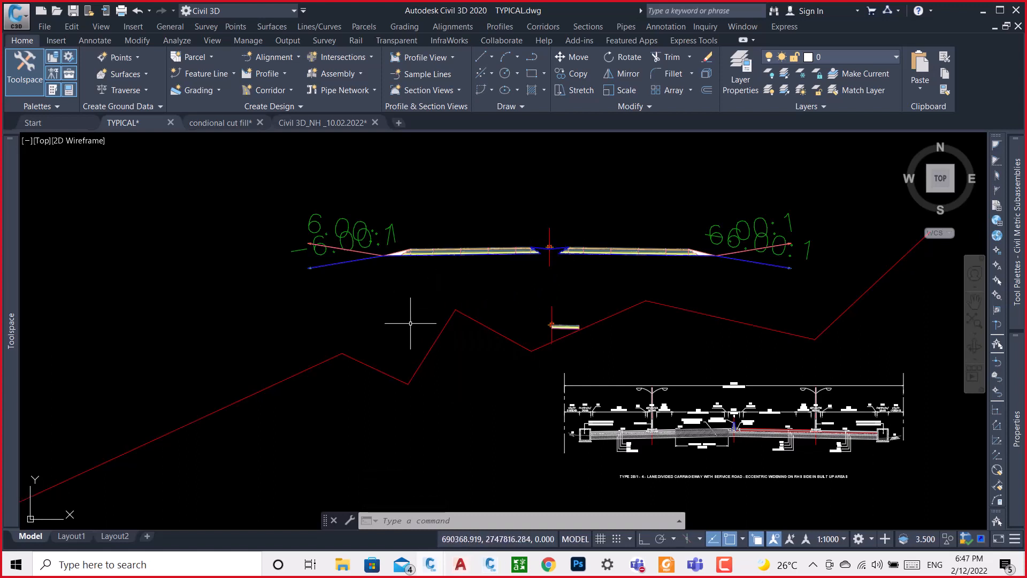
{"action": "left_click", "coordinate": [438, 331]}
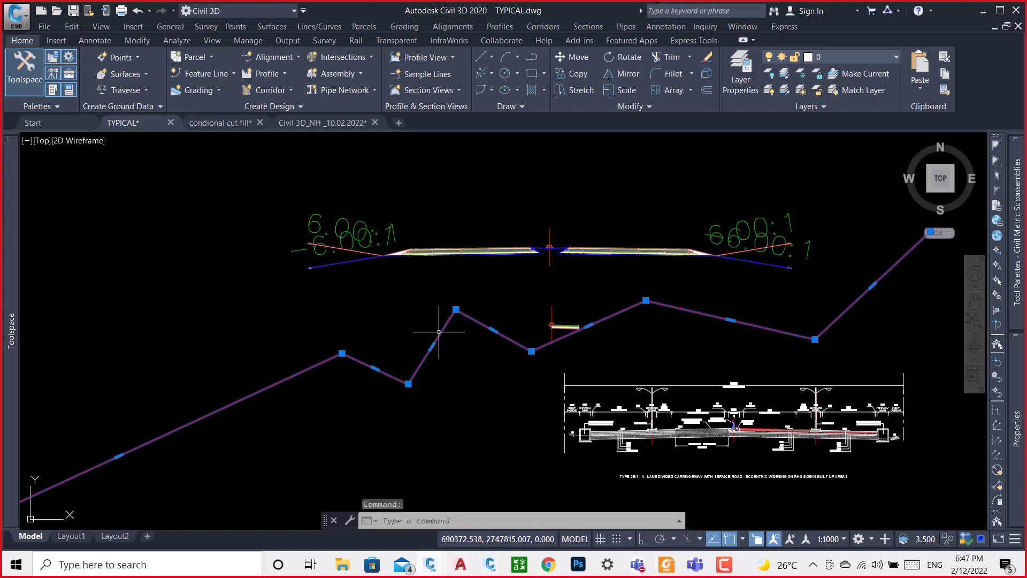
{"action": "type", "text": "CO"}
{"action": "key", "text": "Return"}
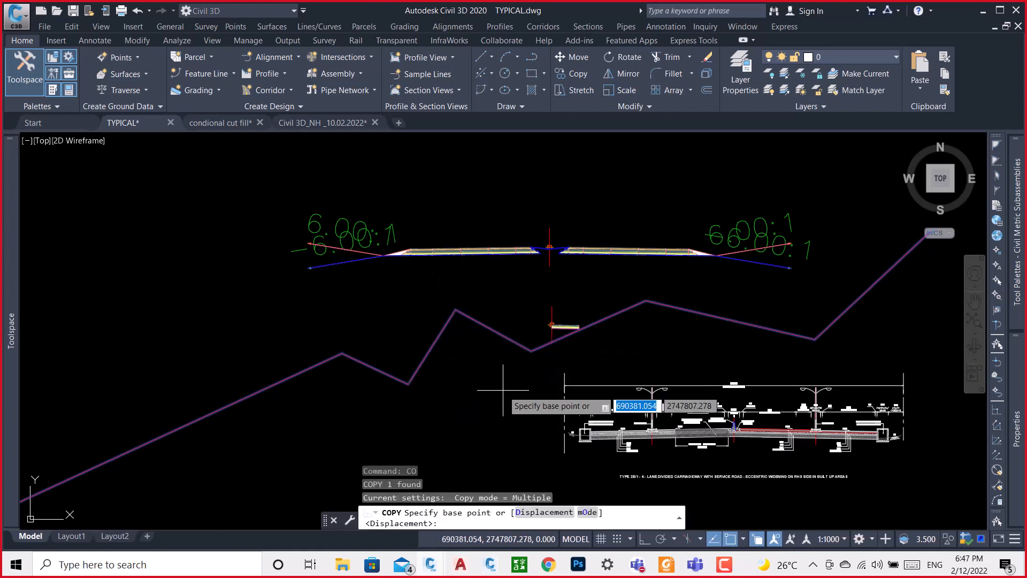
{"action": "left_click", "coordinate": [503, 390]}
{"action": "scroll", "coordinate": [500, 385], "scroll_direction": "down", "scroll_amount": 4}
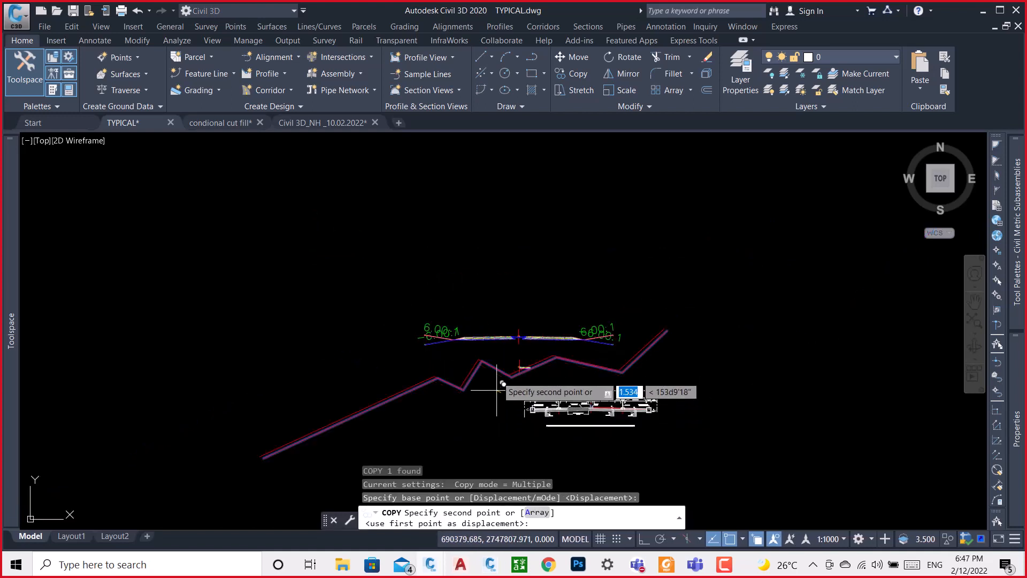
{"action": "left_click", "coordinate": [491, 255]}
{"action": "key", "text": "Escape"}
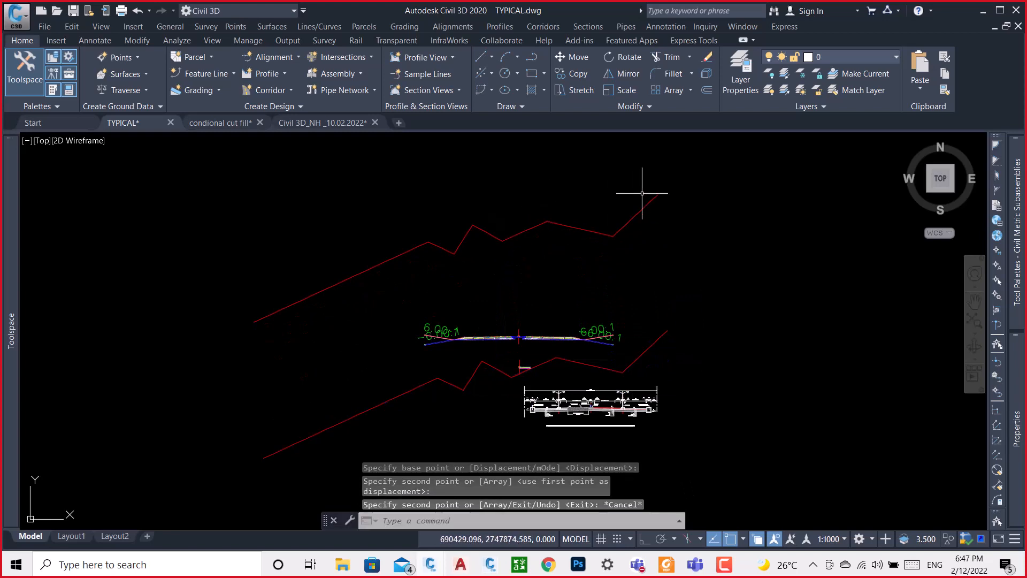
Examine both daylight slopes and the blue polyline at the left slope against the red zigzag lines above and below the assembly.
{"action": "scroll", "coordinate": [458, 349], "scroll_direction": "up", "scroll_amount": 6}
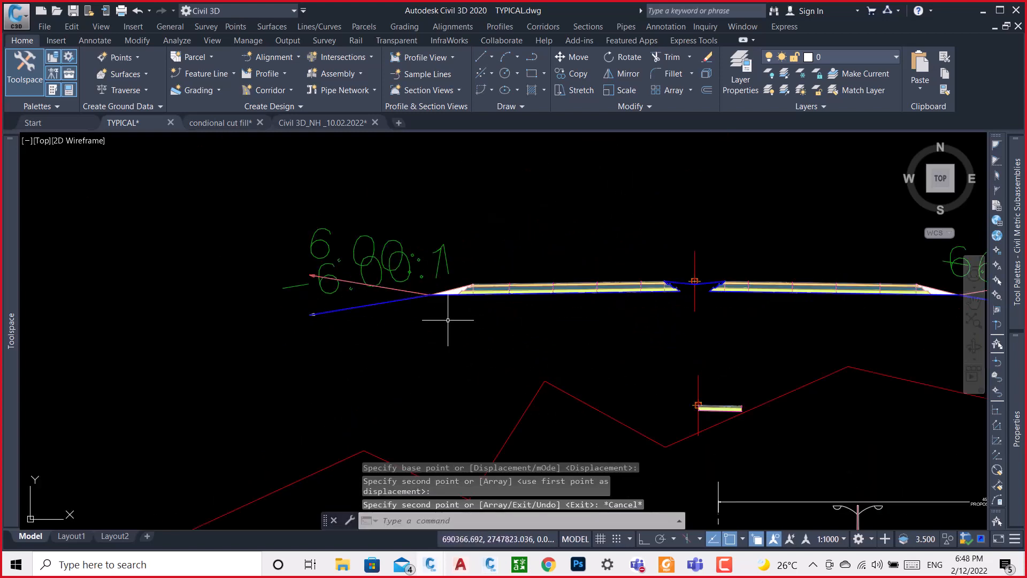
{"action": "scroll", "coordinate": [332, 321], "scroll_direction": "down", "scroll_amount": 4}
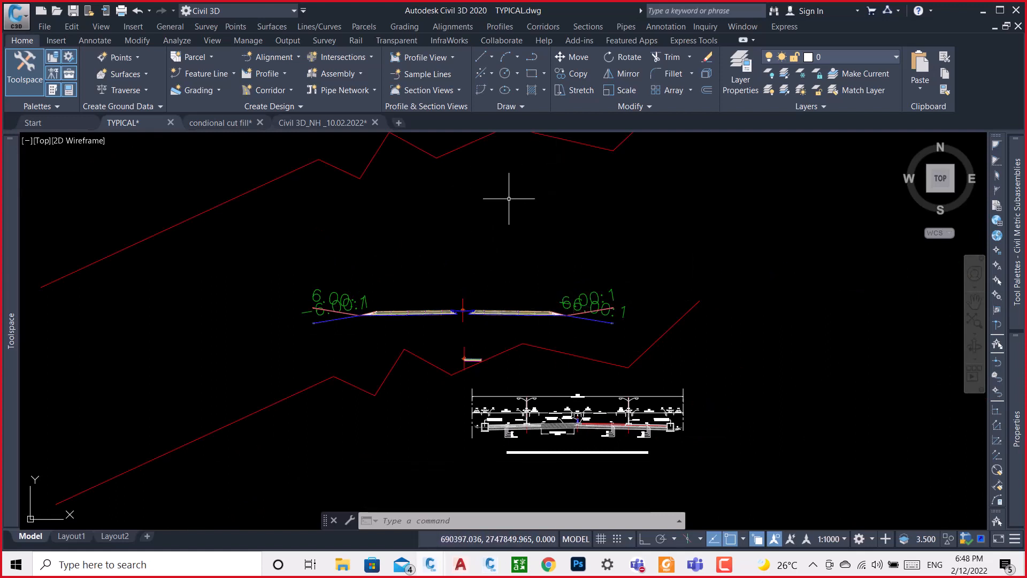
{"action": "scroll", "coordinate": [495, 339], "scroll_direction": "up", "scroll_amount": 4}
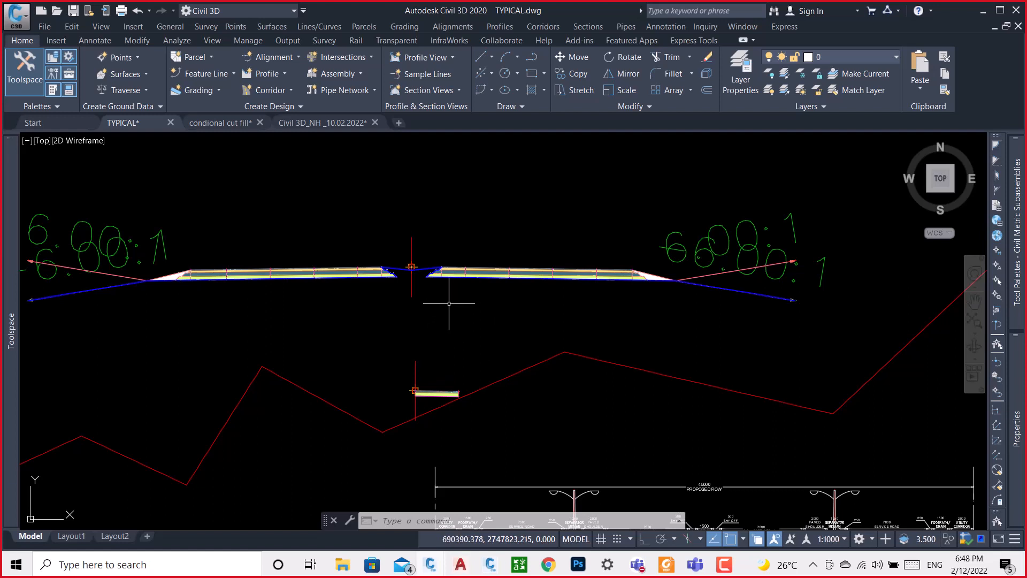
{"action": "middle_click_drag", "start_coordinate": [464, 296], "coordinate": [589, 250]}
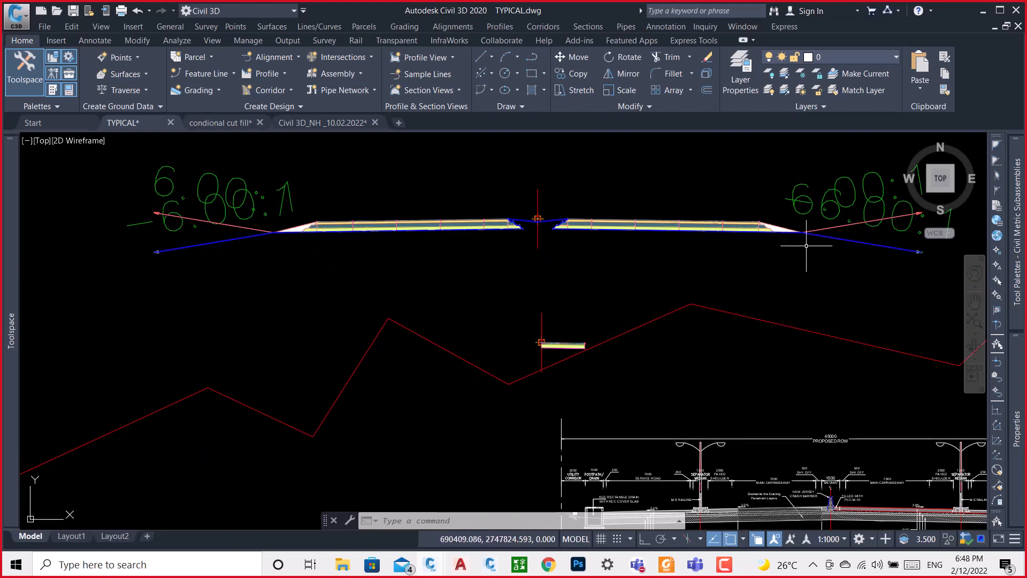
{"action": "middle_click_drag", "start_coordinate": [829, 258], "coordinate": [648, 282]}
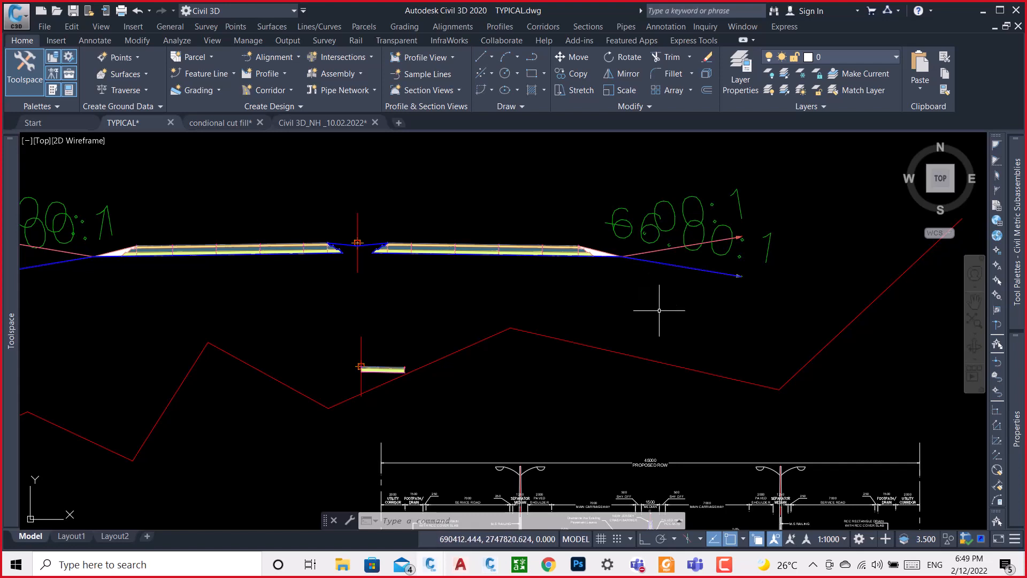
{"action": "scroll", "coordinate": [561, 316], "scroll_direction": "down", "scroll_amount": 4}
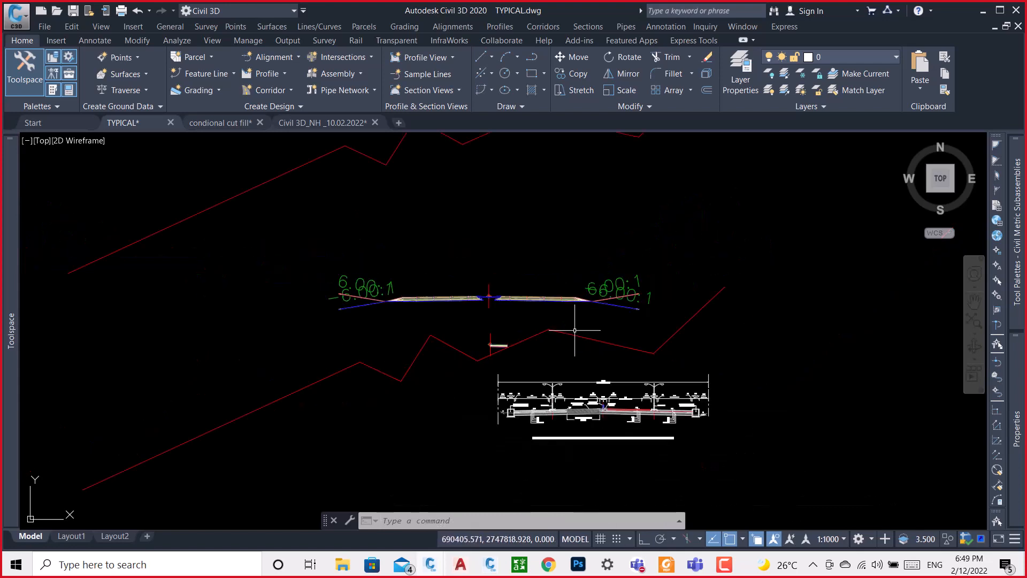
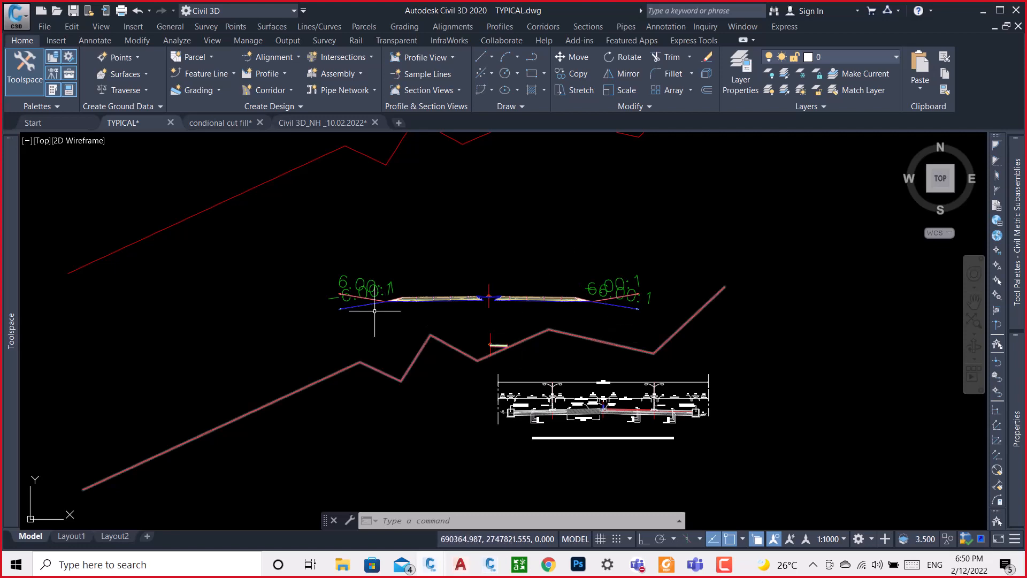
{"action": "scroll", "coordinate": [353, 300], "scroll_direction": "up", "scroll_amount": 6}
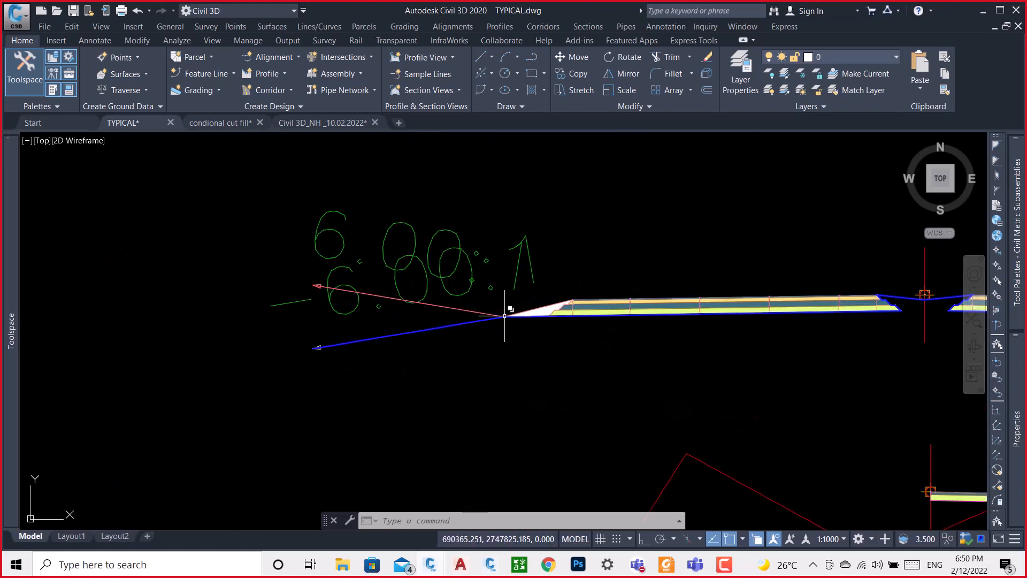
{"action": "scroll", "coordinate": [490, 321], "scroll_direction": "up", "scroll_amount": 2}
{"action": "scroll", "coordinate": [489, 321], "scroll_direction": "up", "scroll_amount": 1}
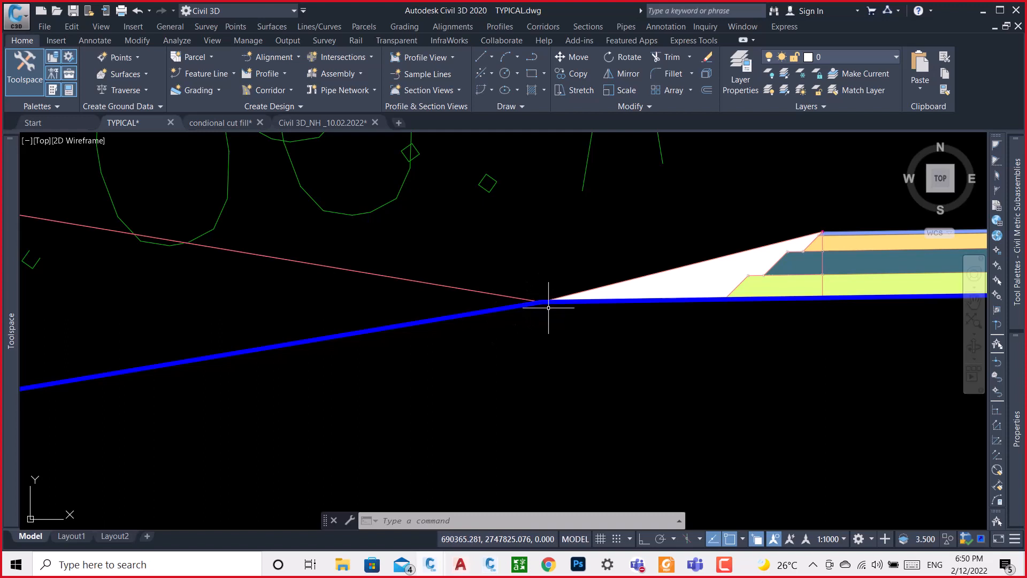
{"action": "scroll", "coordinate": [516, 323], "scroll_direction": "down", "scroll_amount": 5}
{"action": "middle_click_drag", "start_coordinate": [729, 344], "coordinate": [582, 351]}
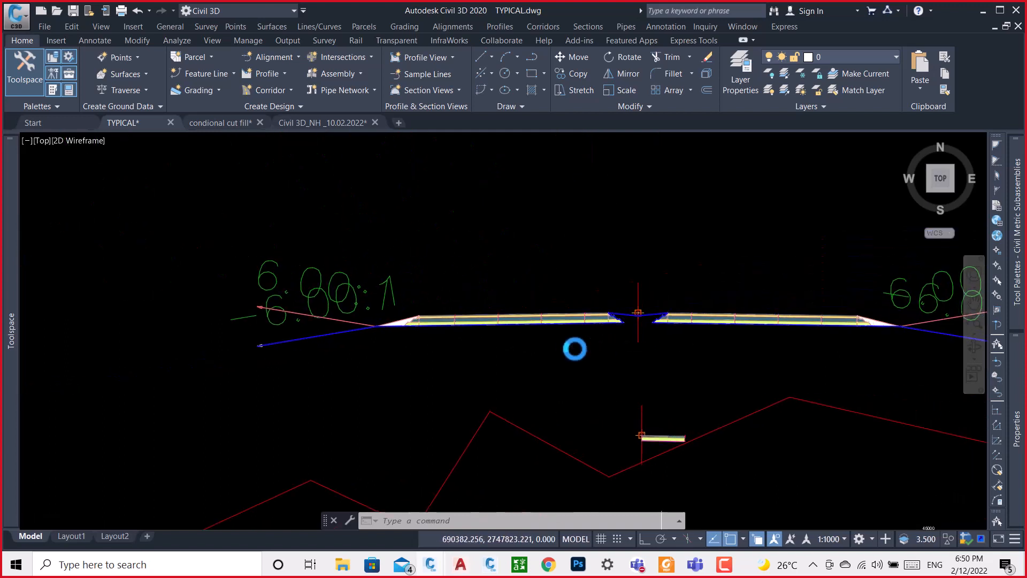
Inspect the left carriageway's pavement layers at the median edge and read the shape code of the inner aggregate layer.
{"action": "scroll", "coordinate": [622, 348], "scroll_direction": "up", "scroll_amount": 3}
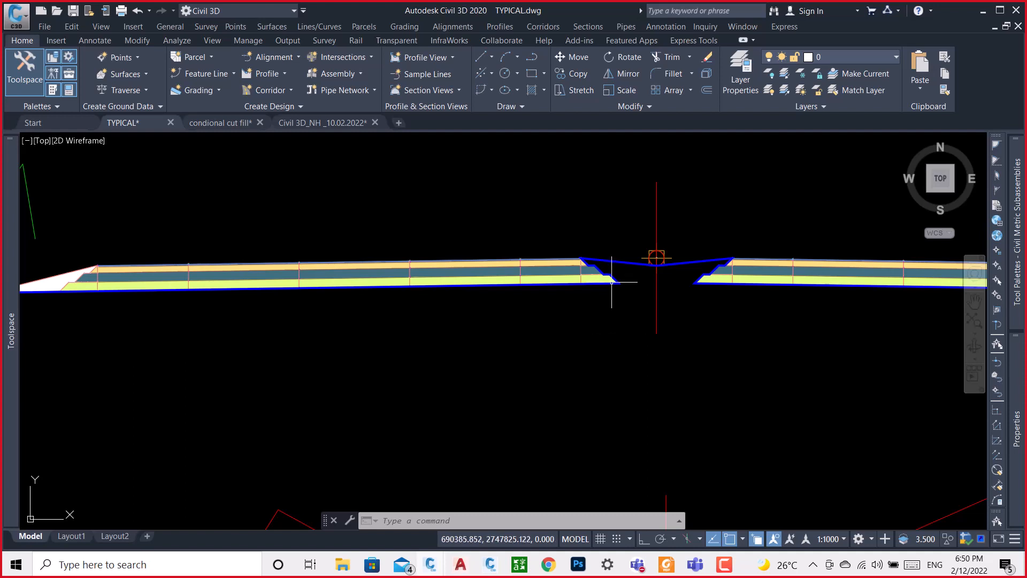
{"action": "scroll", "coordinate": [602, 246], "scroll_direction": "up", "scroll_amount": 5}
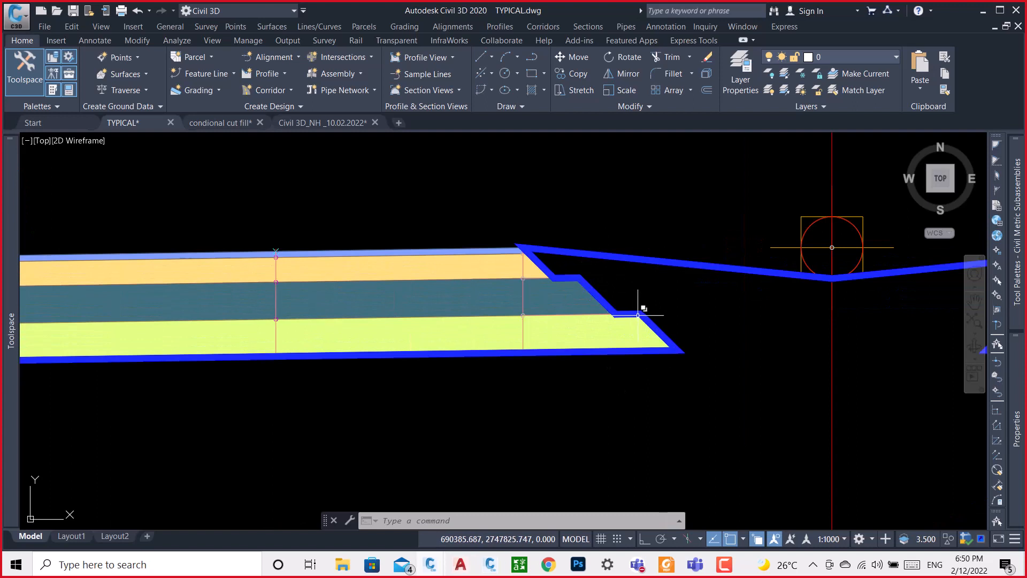
{"action": "left_click", "coordinate": [505, 248]}
{"action": "scroll", "coordinate": [505, 247], "scroll_direction": "up", "scroll_amount": 3}
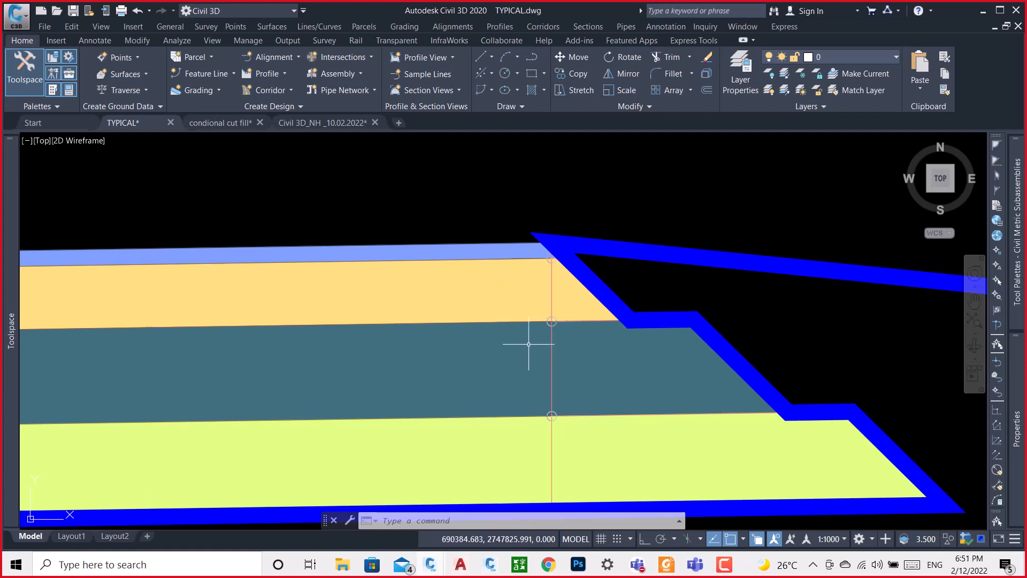
{"action": "left_click", "coordinate": [511, 409]}
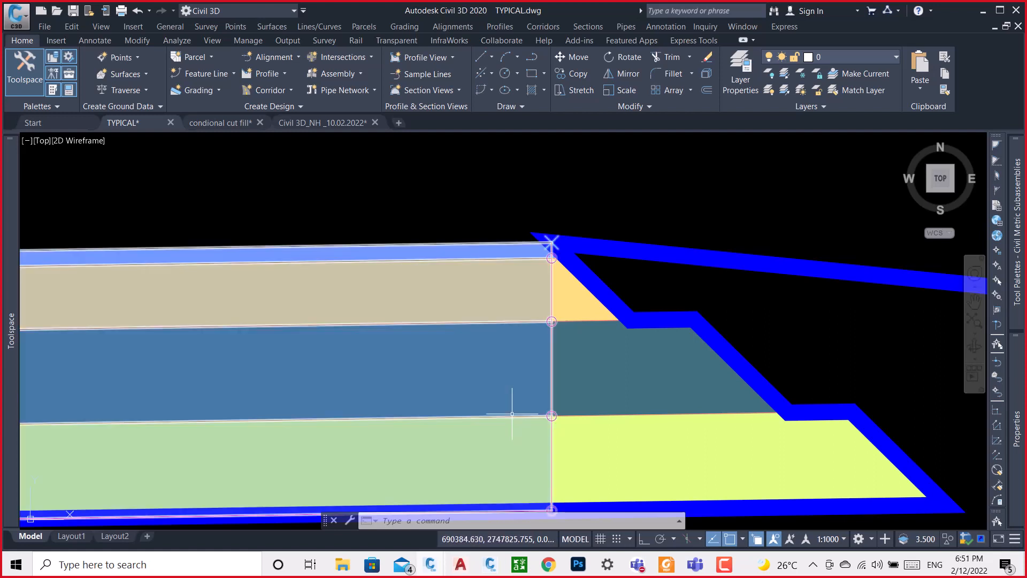
{"action": "key", "text": "Escape"}
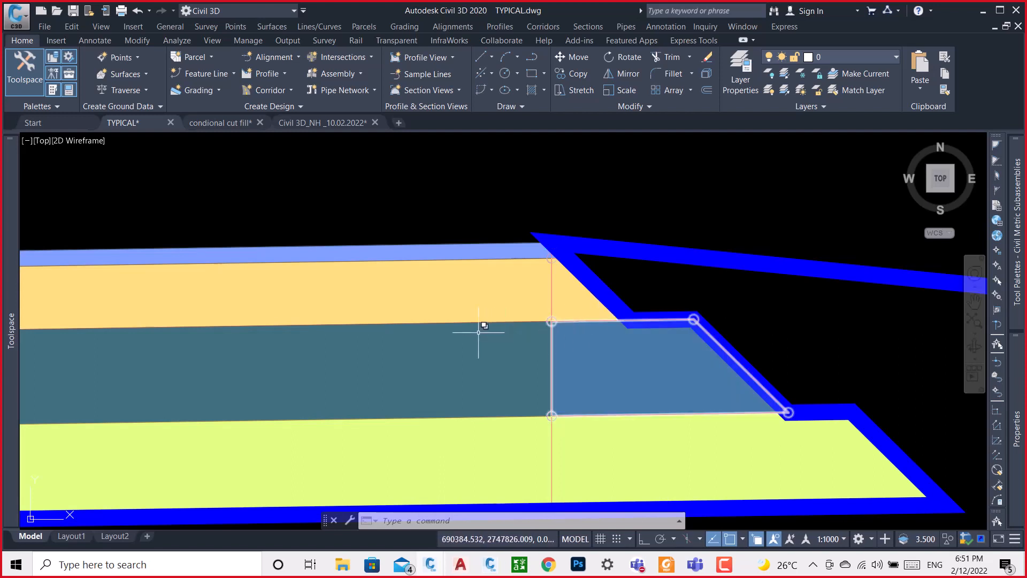
{"action": "left_click", "coordinate": [588, 322]}
{"action": "mouse_move", "coordinate": [588, 321]}
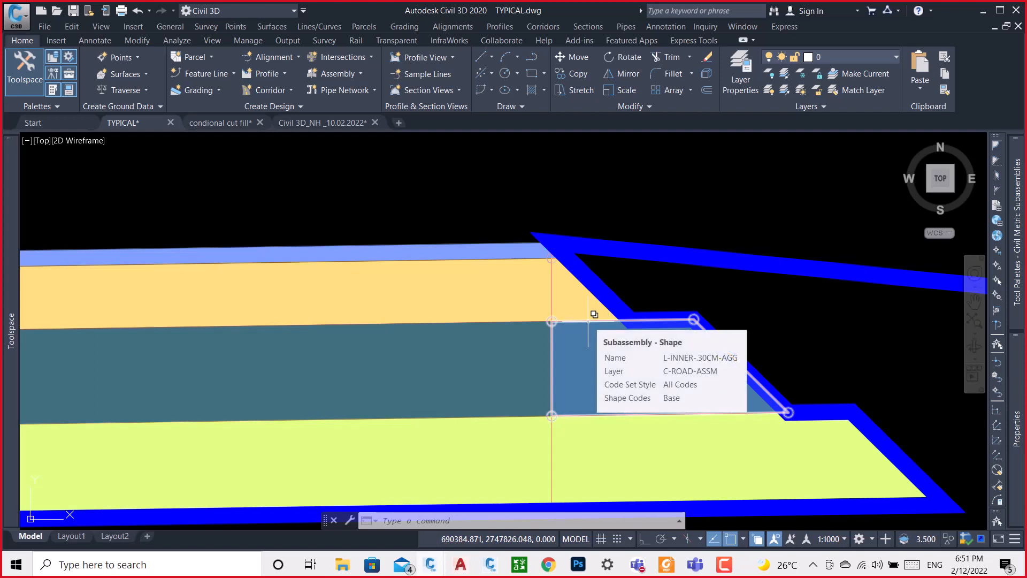
Select the blue polyline traced along the assembly's bottom and median and show its properties.
{"action": "key", "text": "Escape"}
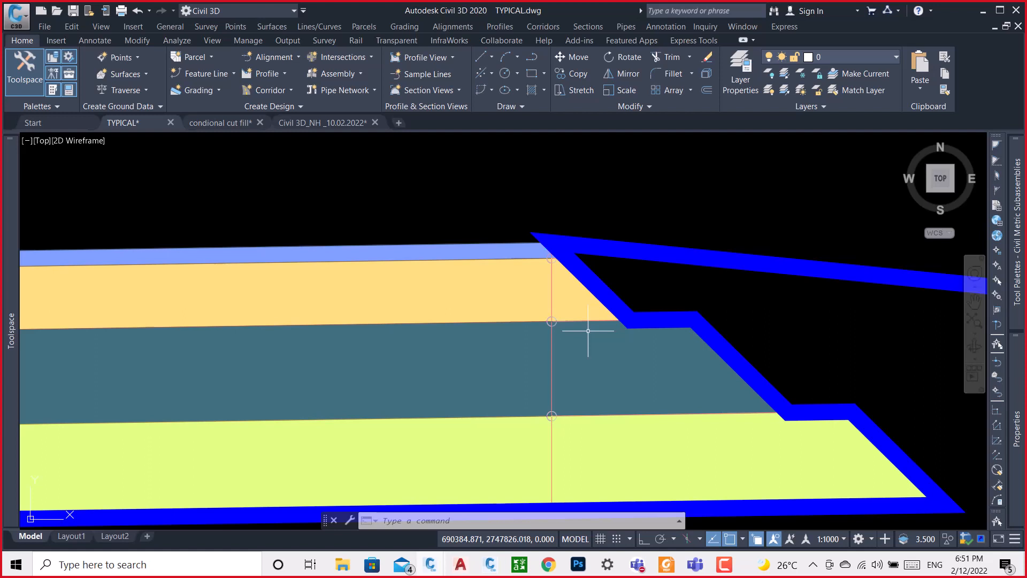
{"action": "scroll", "coordinate": [588, 330], "scroll_direction": "down", "scroll_amount": 5}
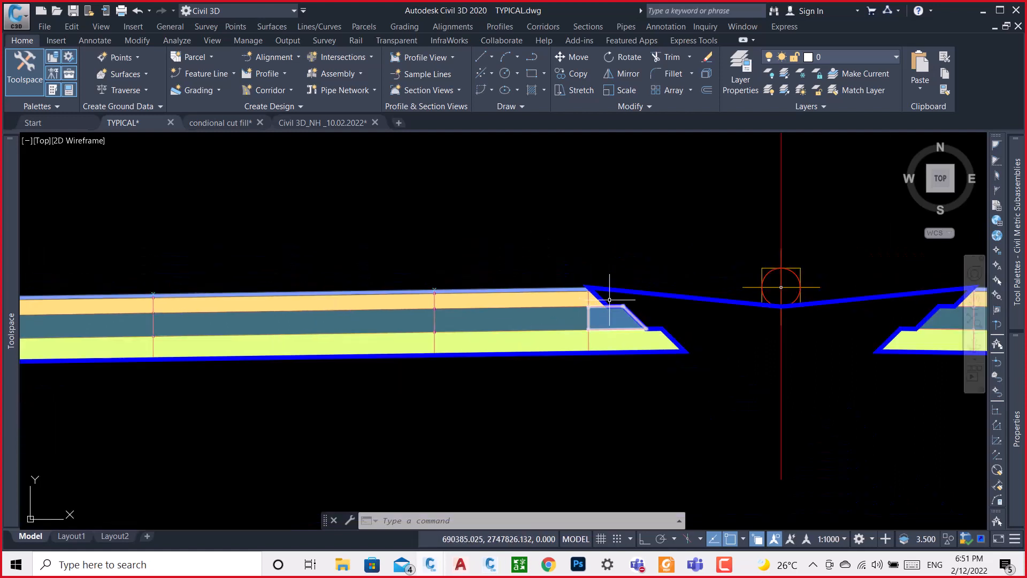
{"action": "scroll", "coordinate": [609, 300], "scroll_direction": "down", "scroll_amount": 5}
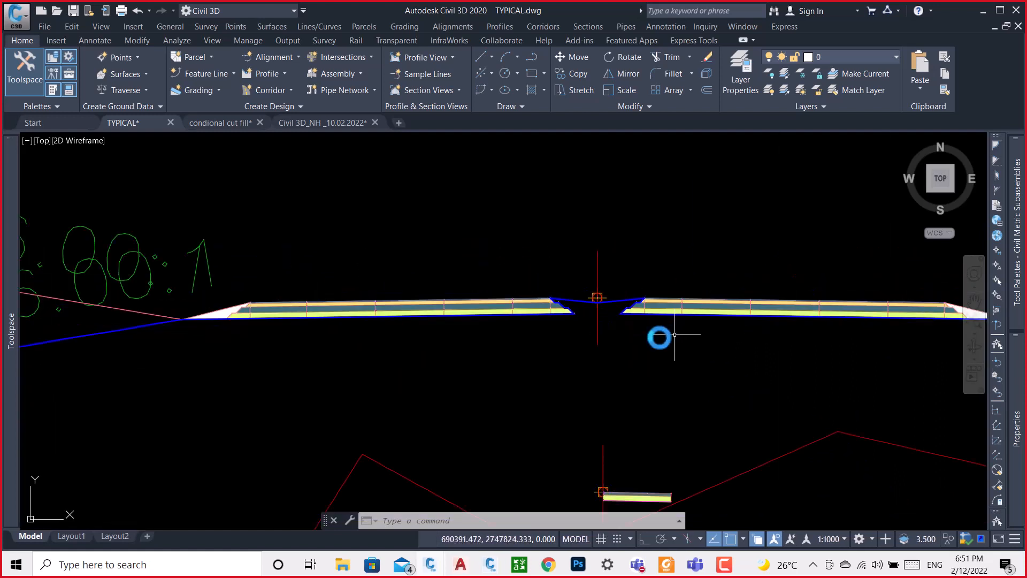
{"action": "middle_click_drag", "start_coordinate": [660, 337], "coordinate": [538, 328]}
{"action": "middle_click_drag", "start_coordinate": [745, 362], "coordinate": [650, 340]}
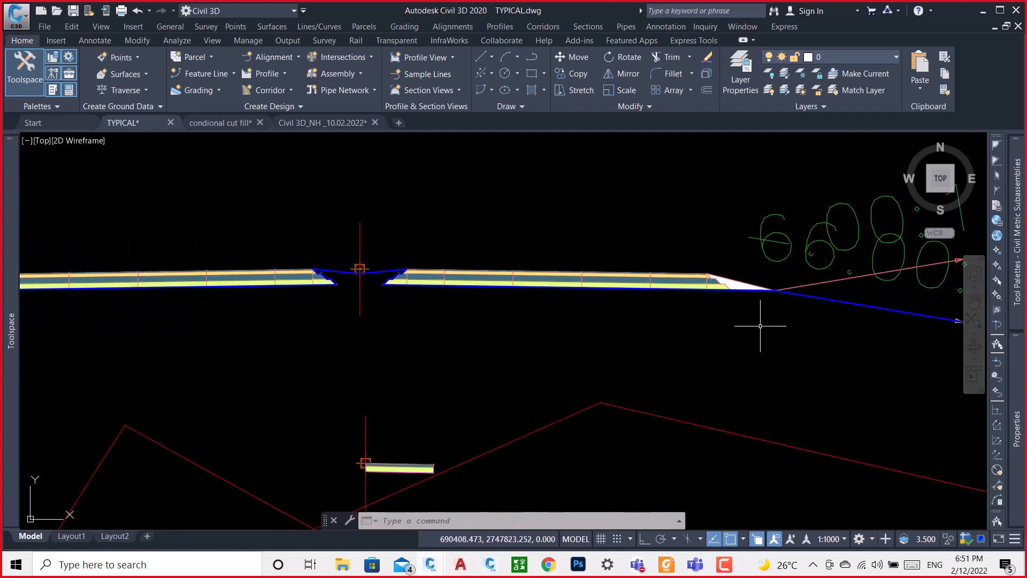
{"action": "scroll", "coordinate": [393, 289], "scroll_direction": "up", "scroll_amount": 6}
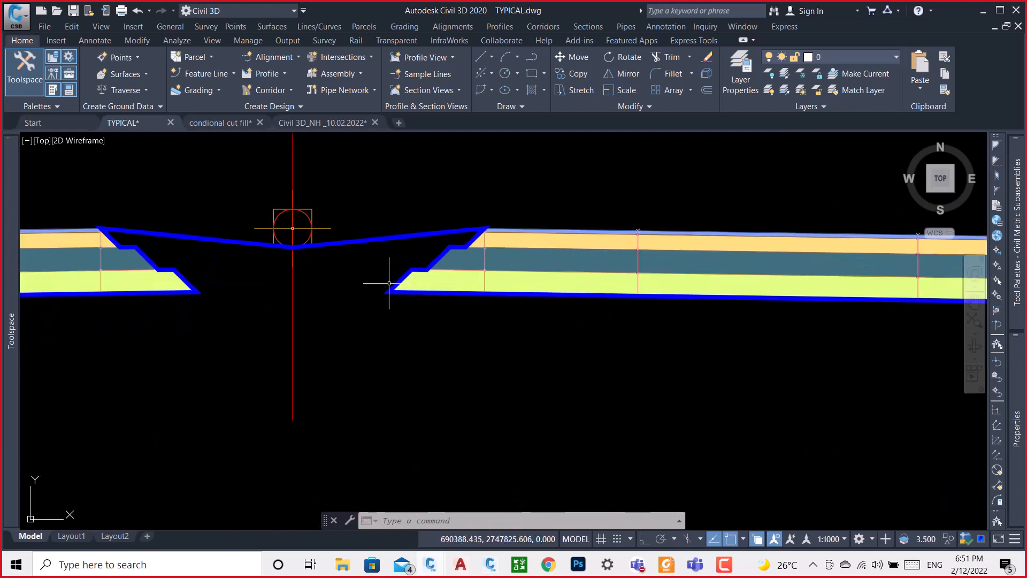
{"action": "left_click", "coordinate": [388, 250]}
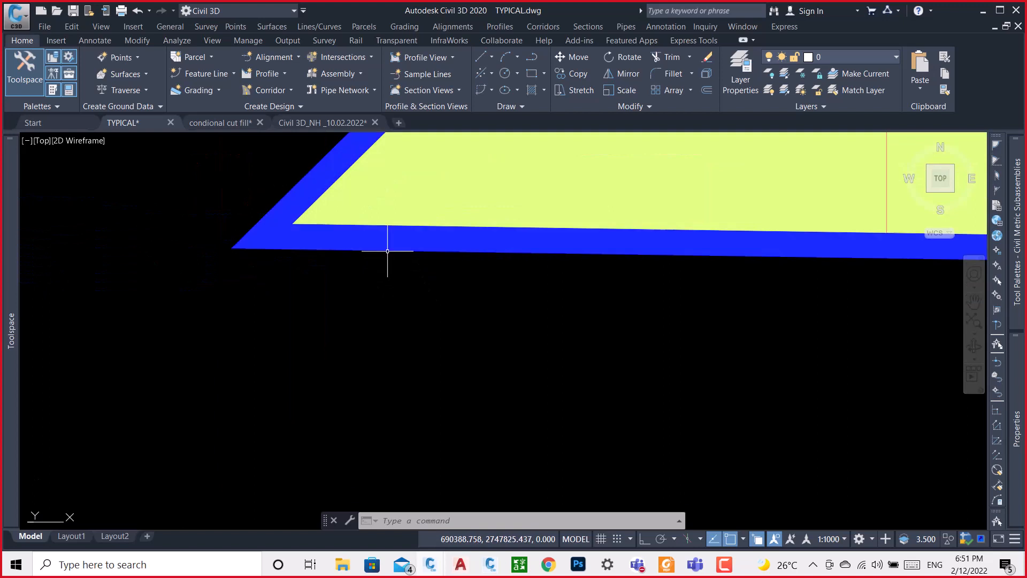
{"action": "scroll", "coordinate": [332, 230], "scroll_direction": "down", "scroll_amount": 6}
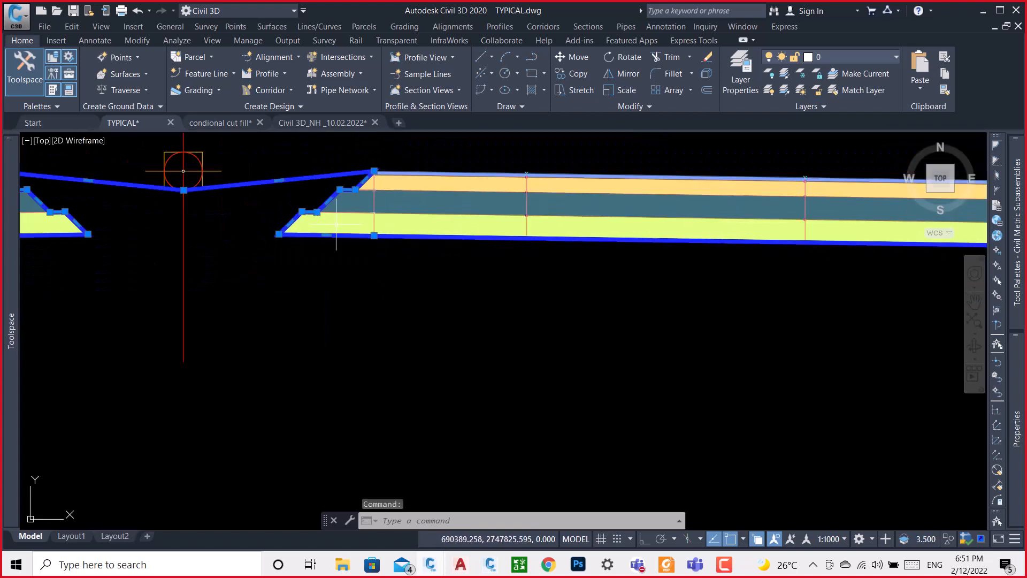
{"action": "mouse_move", "coordinate": [523, 233]}
{"action": "middle_mouse_down"}
{"action": "mouse_move", "coordinate": [562, 239]}
{"action": "mouse_move", "coordinate": [430, 228]}
{"action": "middle_mouse_up"}
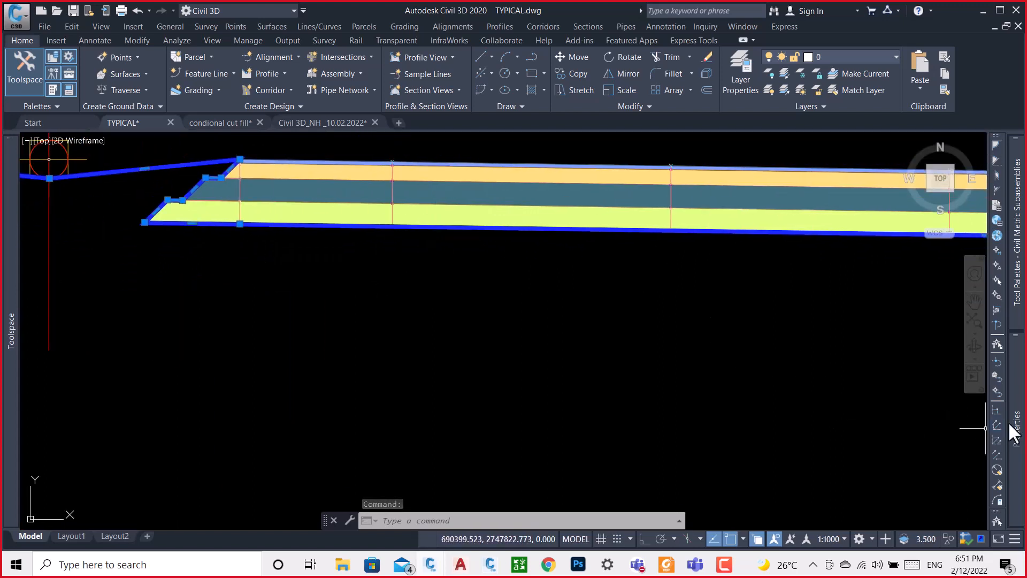
{"action": "mouse_move", "coordinate": [1012, 424]}
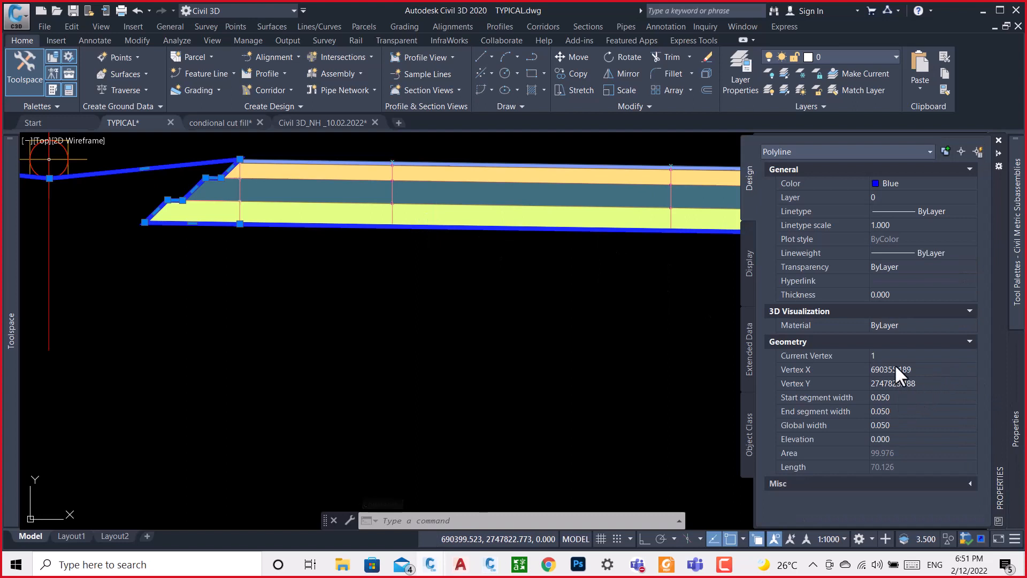
Try a global width of 0.1 on the blue polyline.
{"action": "left_click", "coordinate": [901, 425]}
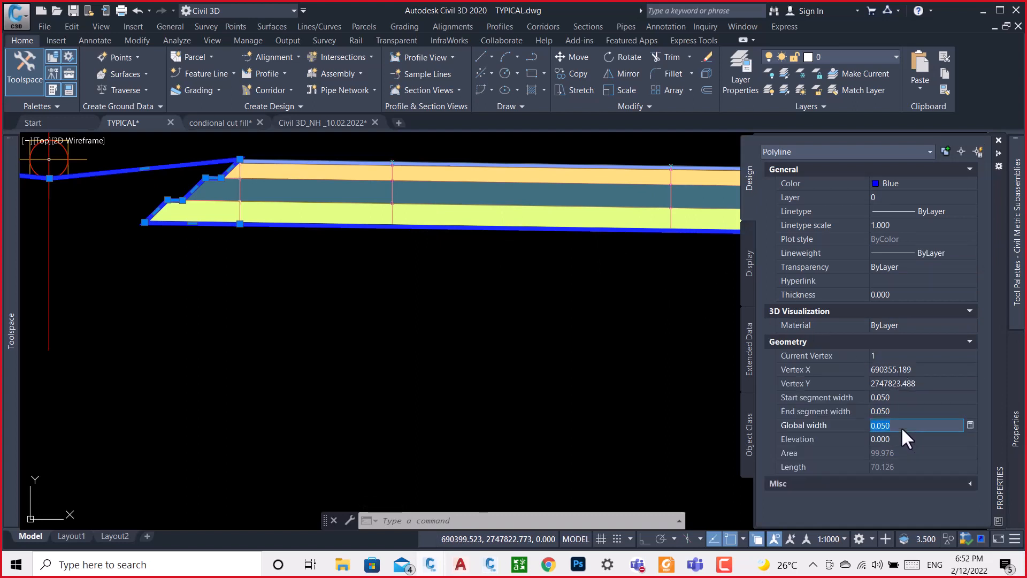
{"action": "type", "text": ".10"}
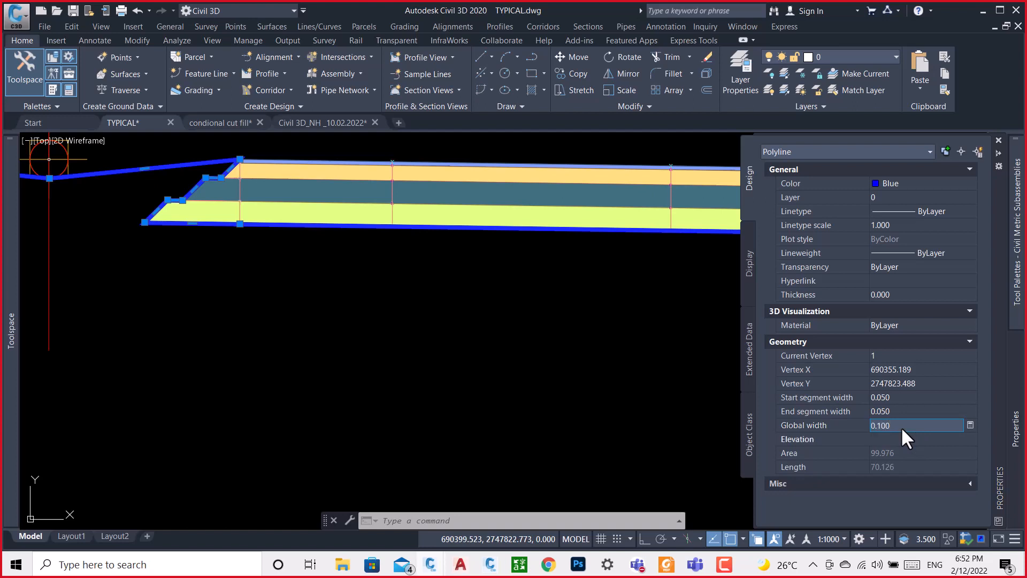
{"action": "key", "text": "Tab"}
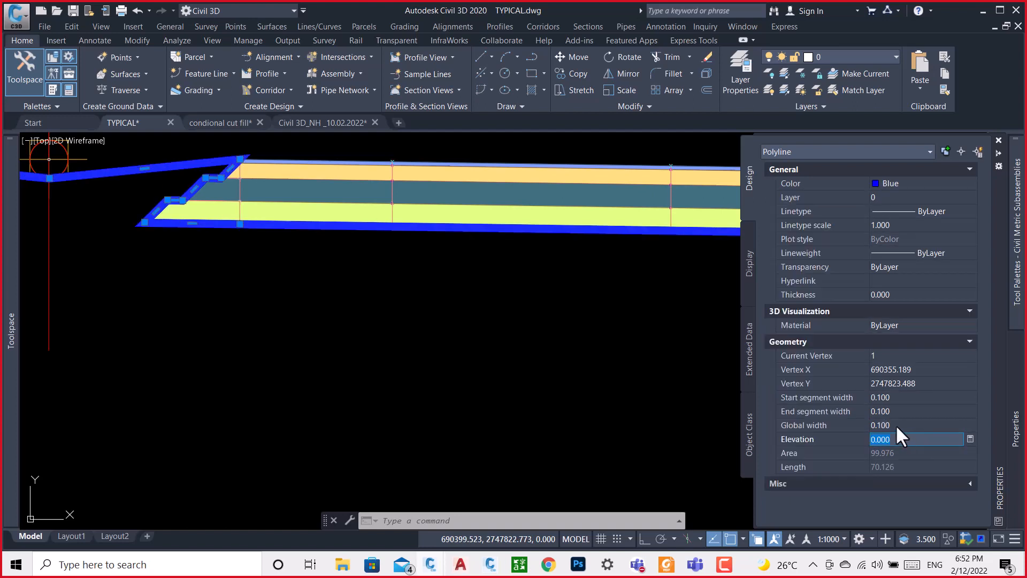
{"action": "left_click", "coordinate": [899, 426]}
{"action": "type", "text": "."}
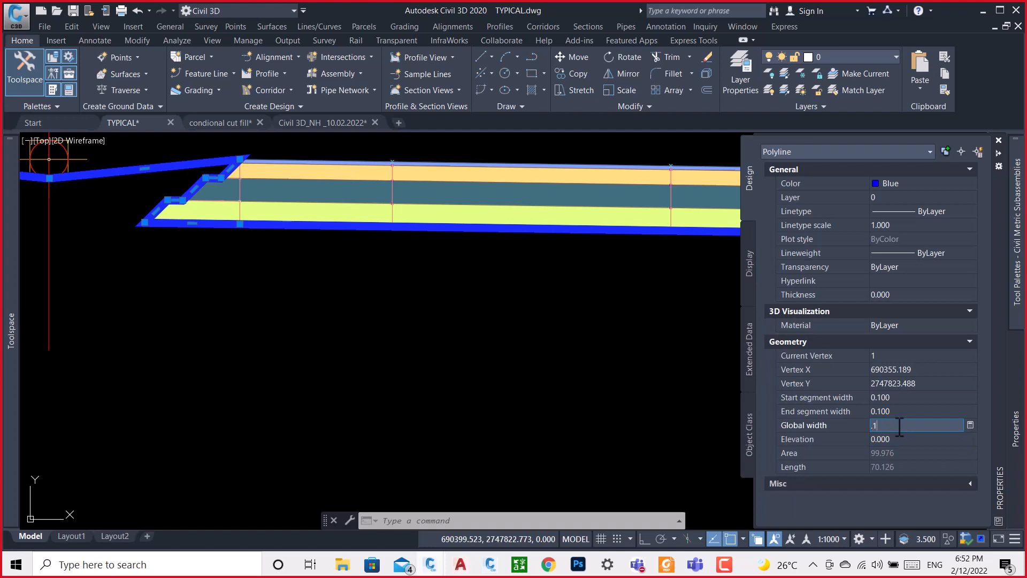
{"action": "type", "text": "1"}
{"action": "key", "text": "Tab"}
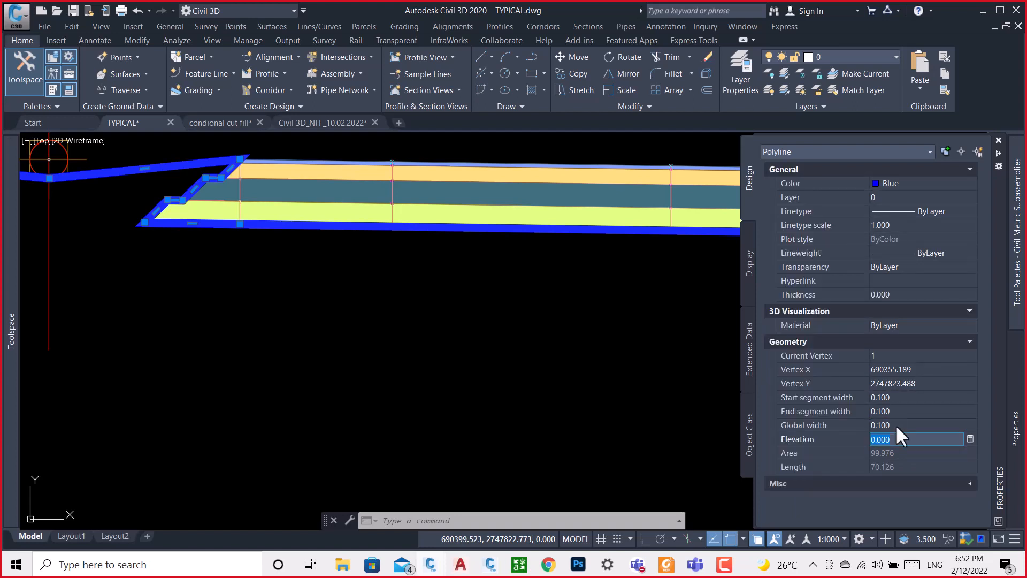
Try global widths of 1 and 0.5 on the blue polyline.
{"action": "left_click", "coordinate": [898, 426]}
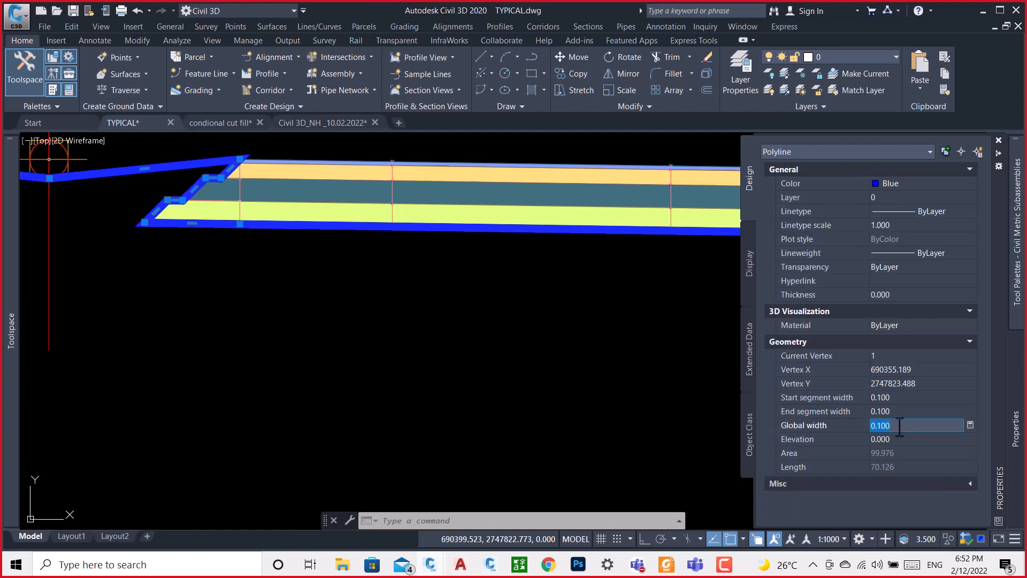
{"action": "type", "text": "1"}
{"action": "key", "text": "Tab"}
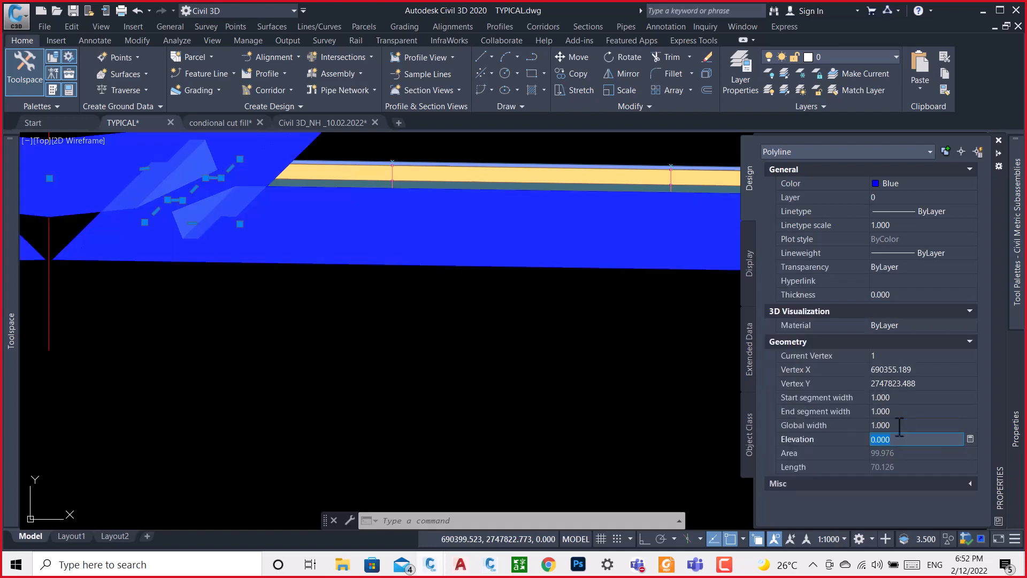
{"action": "left_click", "coordinate": [899, 426]}
{"action": "type", "text": ".5"}
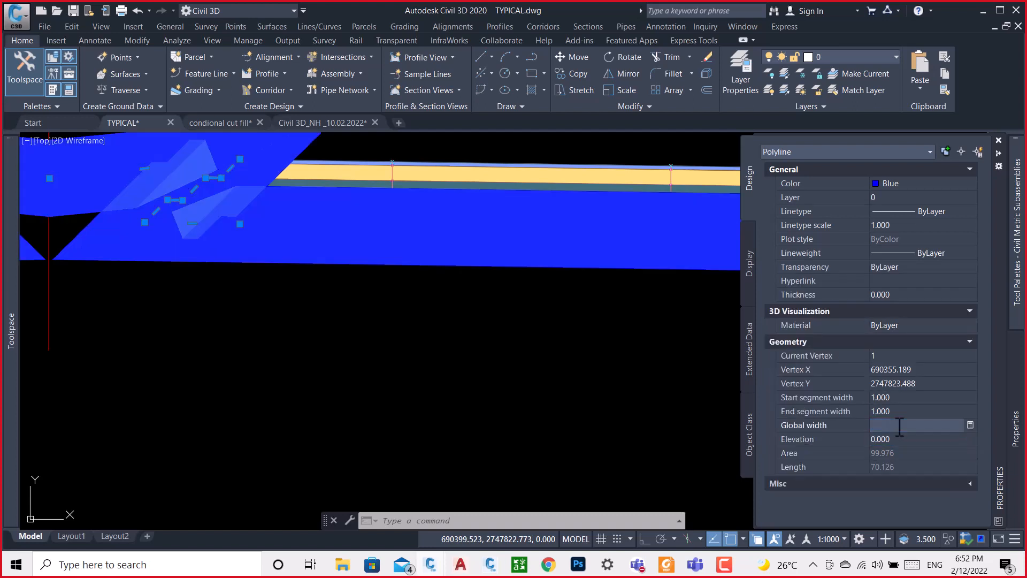
{"action": "key", "text": "Tab"}
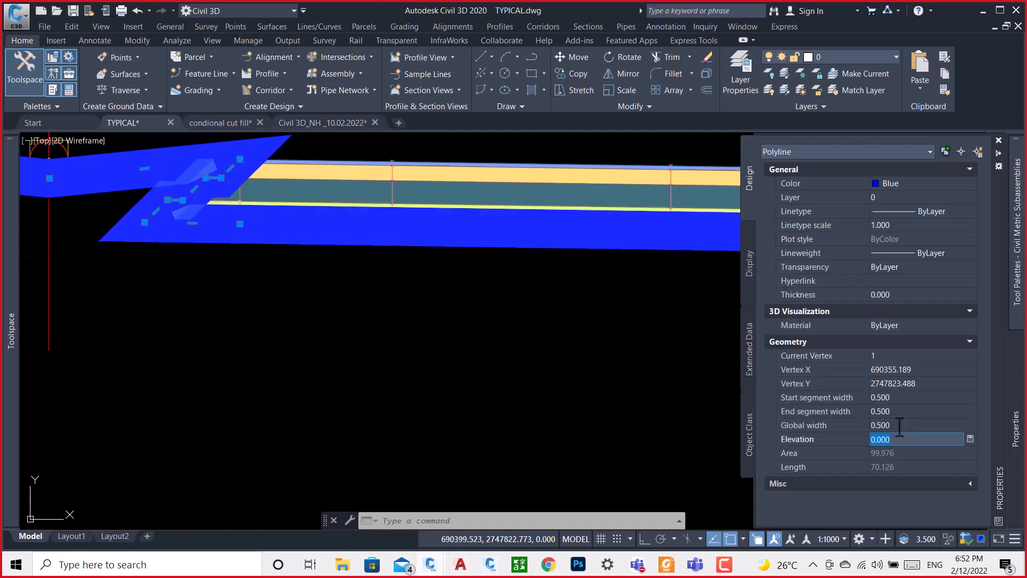
Set the blue polyline's global width to 0.25 and clear the selection.
{"action": "left_click", "coordinate": [899, 426]}
{"action": "type", "text": ".25"}
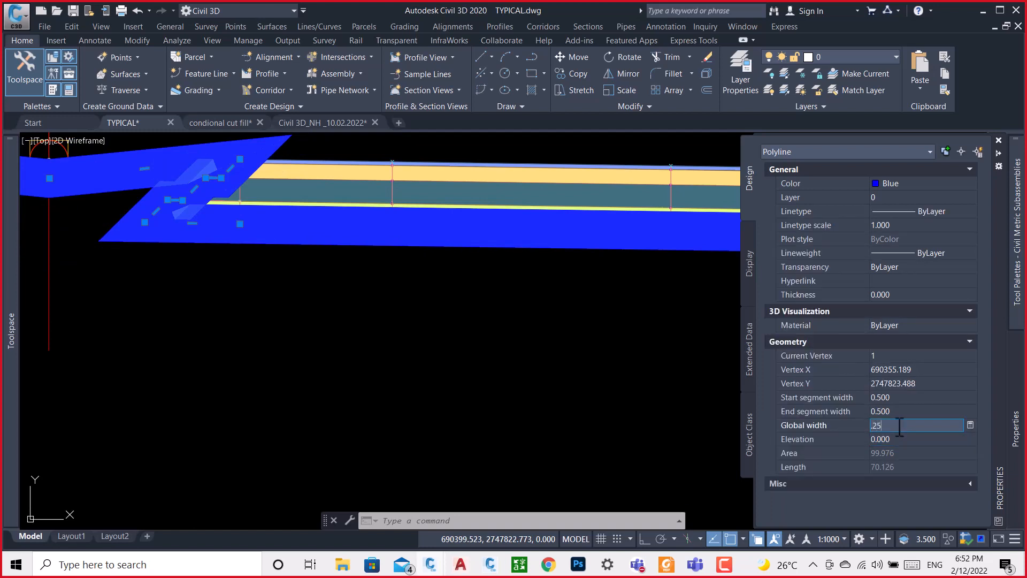
{"action": "key", "text": "Tab"}
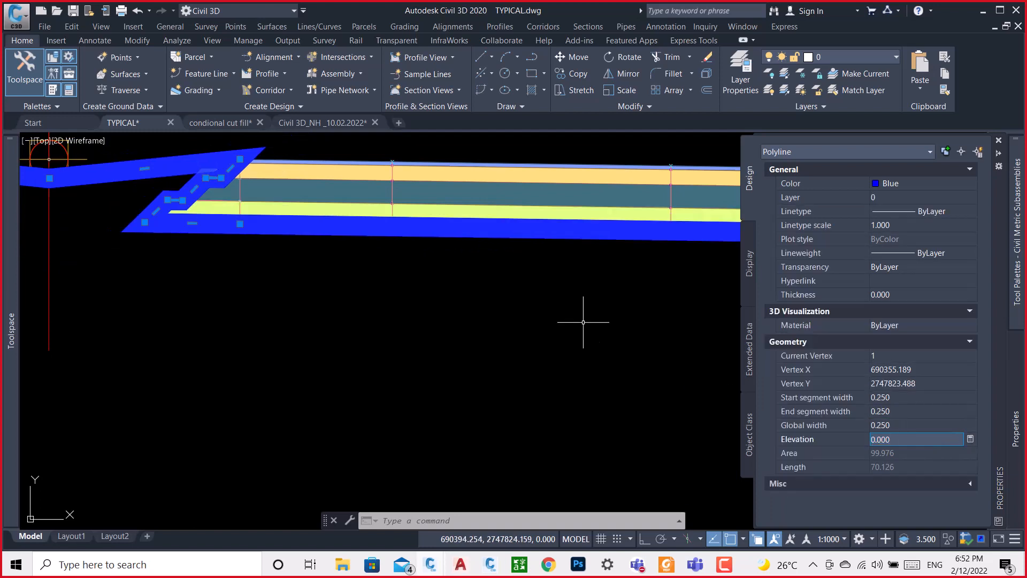
{"action": "key", "text": "Escape"}
Examine the blue polyline across the median, under both carriageways and out to both side slopes.
{"action": "scroll", "coordinate": [585, 275], "scroll_direction": "down", "scroll_amount": 3}
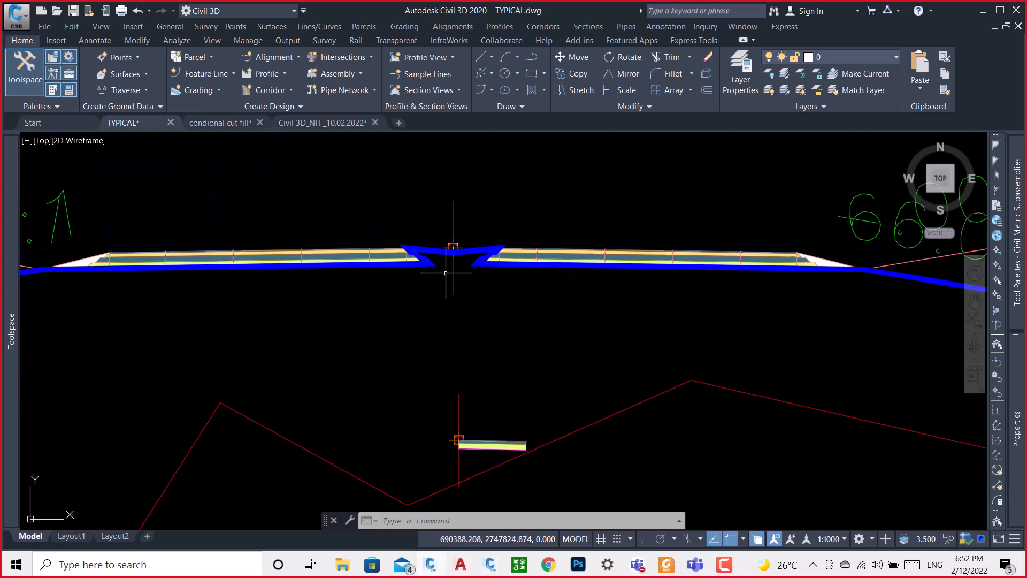
{"action": "scroll", "coordinate": [445, 278], "scroll_direction": "up", "scroll_amount": 4}
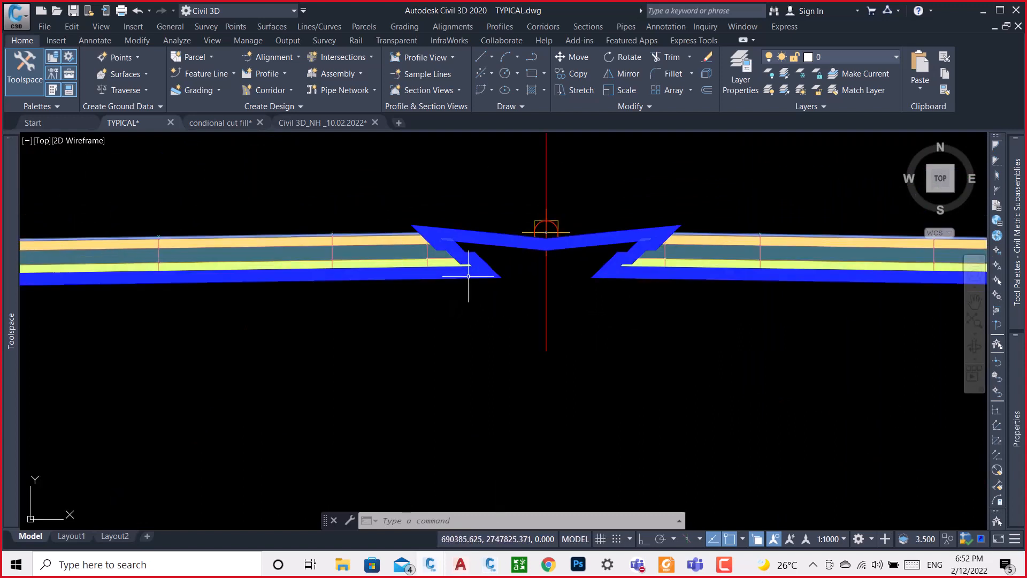
{"action": "scroll", "coordinate": [559, 243], "scroll_direction": "down", "scroll_amount": 5}
{"action": "middle_click_drag", "start_coordinate": [202, 309], "coordinate": [327, 284]}
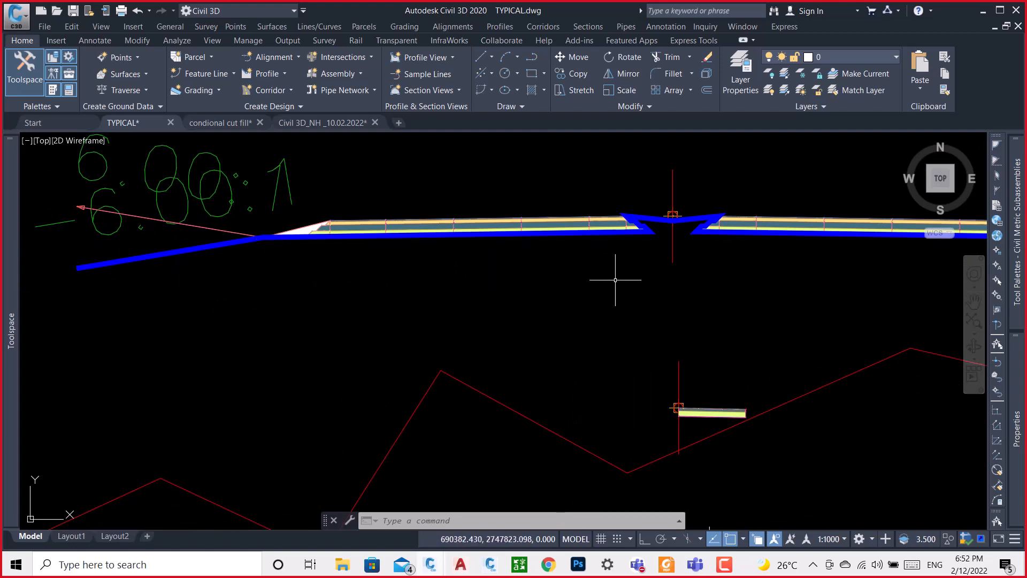
{"action": "middle_click_drag", "start_coordinate": [615, 279], "coordinate": [354, 298]}
{"action": "scroll", "coordinate": [448, 293], "scroll_direction": "down", "scroll_amount": 3}
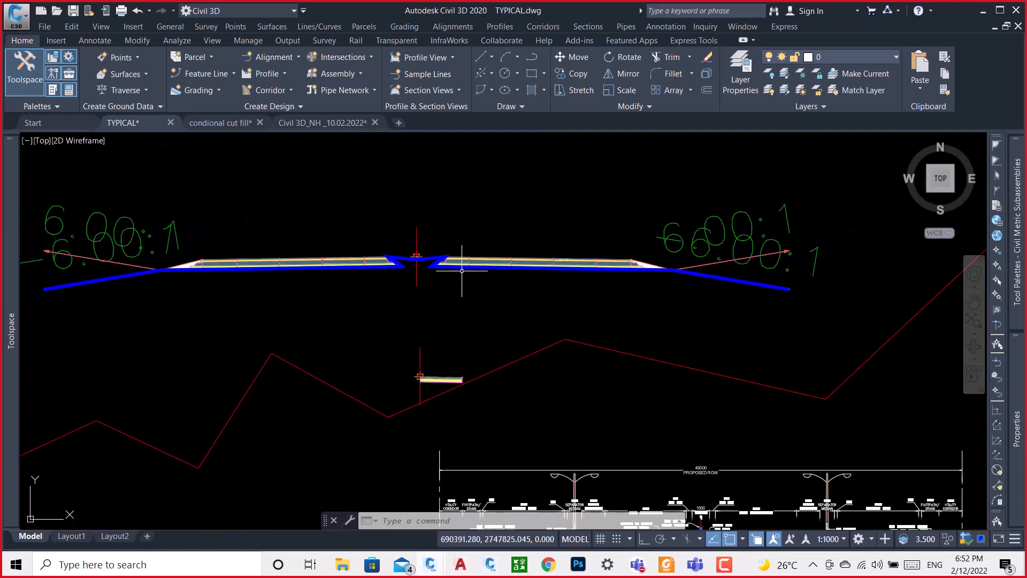
{"action": "scroll", "coordinate": [447, 268], "scroll_direction": "up", "scroll_amount": 5}
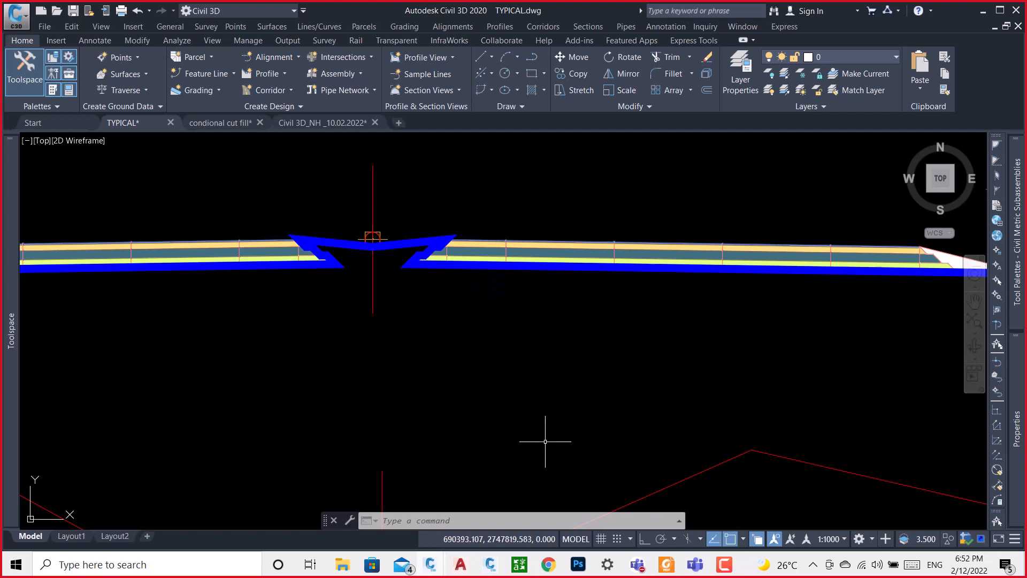
Switch to the Civil 3D Help window and read the subassembly's link and shape codes against its coding diagram.
{"action": "left_click", "coordinate": [430, 560]}
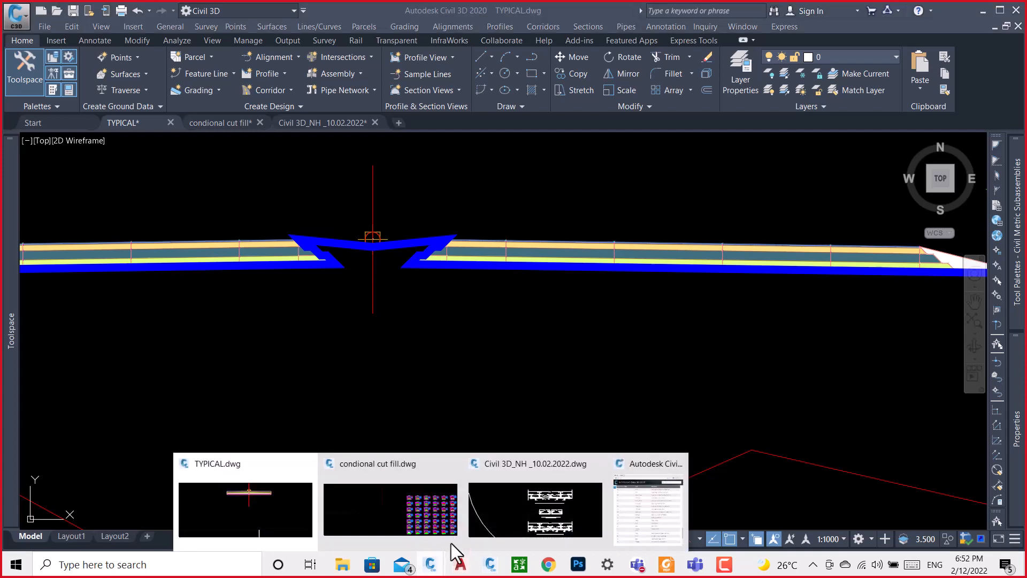
{"action": "left_click", "coordinate": [657, 496]}
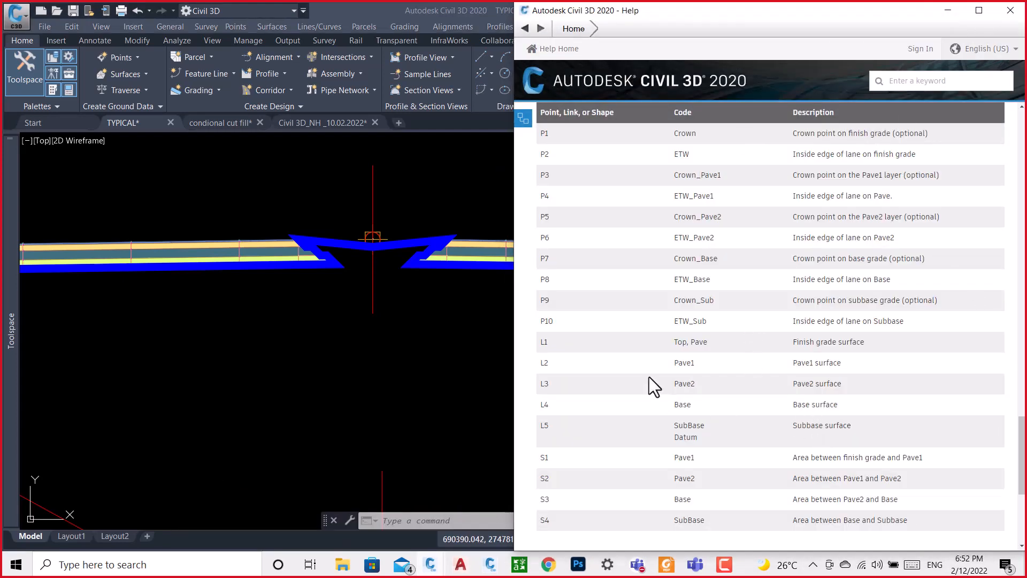
{"action": "scroll", "coordinate": [650, 376], "scroll_direction": "down", "scroll_amount": 5}
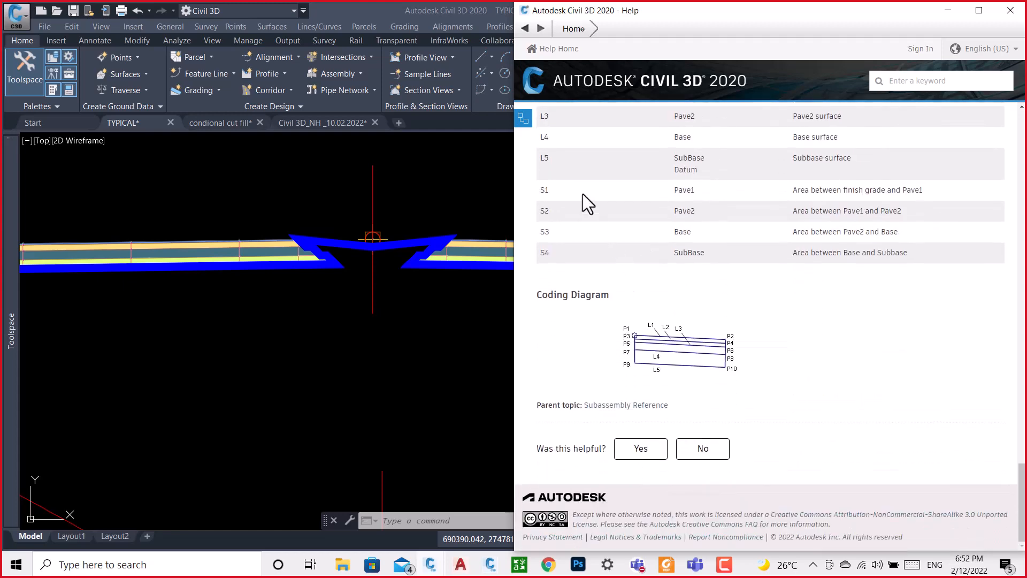
{"action": "scroll", "coordinate": [577, 187], "scroll_direction": "up", "scroll_amount": 1}
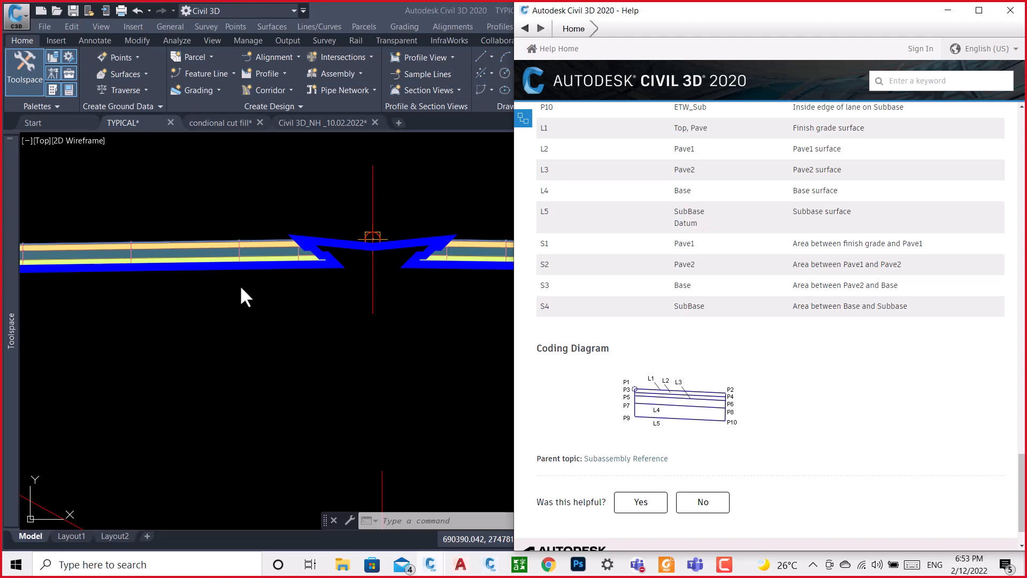
In the TYPE 2B/1 typical cross-section, select the lines along the bottom of the subgrade on both sides of the median.
{"action": "scroll", "coordinate": [268, 313], "scroll_direction": "down", "scroll_amount": 6}
{"action": "scroll", "coordinate": [293, 346], "scroll_direction": "up", "scroll_amount": 5}
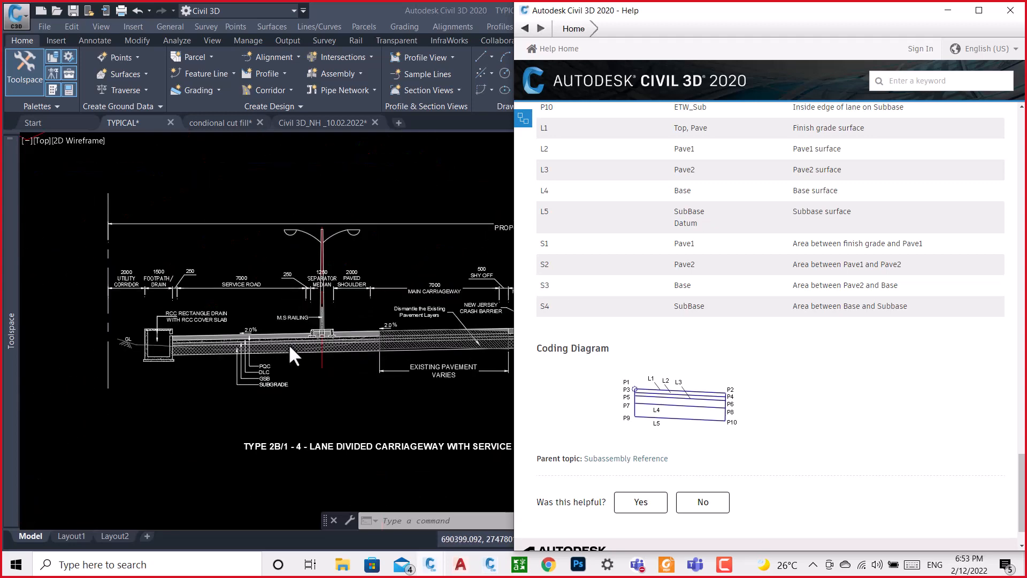
{"action": "scroll", "coordinate": [289, 347], "scroll_direction": "up", "scroll_amount": 4}
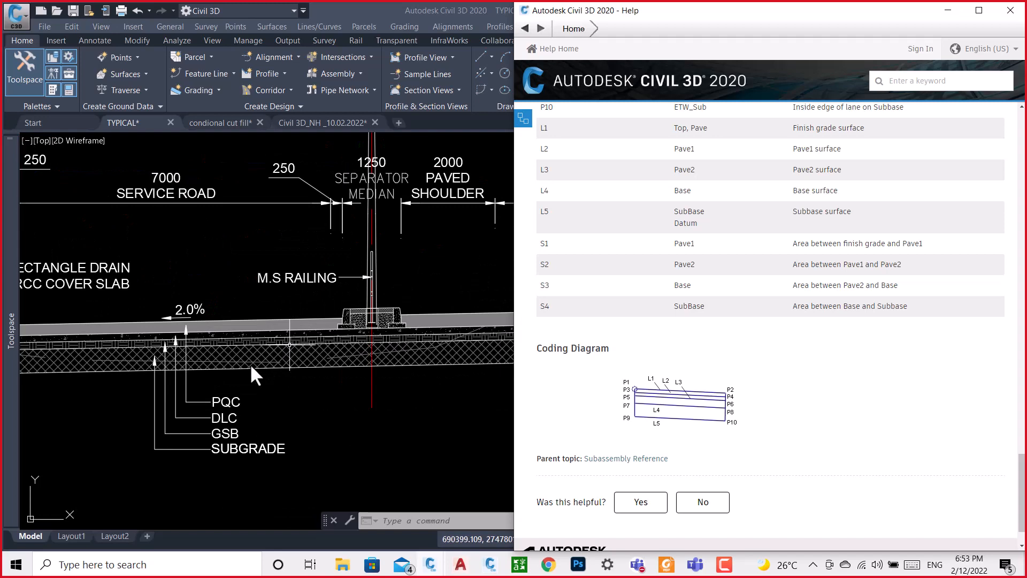
{"action": "left_click", "coordinate": [121, 371]}
{"action": "scroll", "coordinate": [120, 381], "scroll_direction": "down", "scroll_amount": 8}
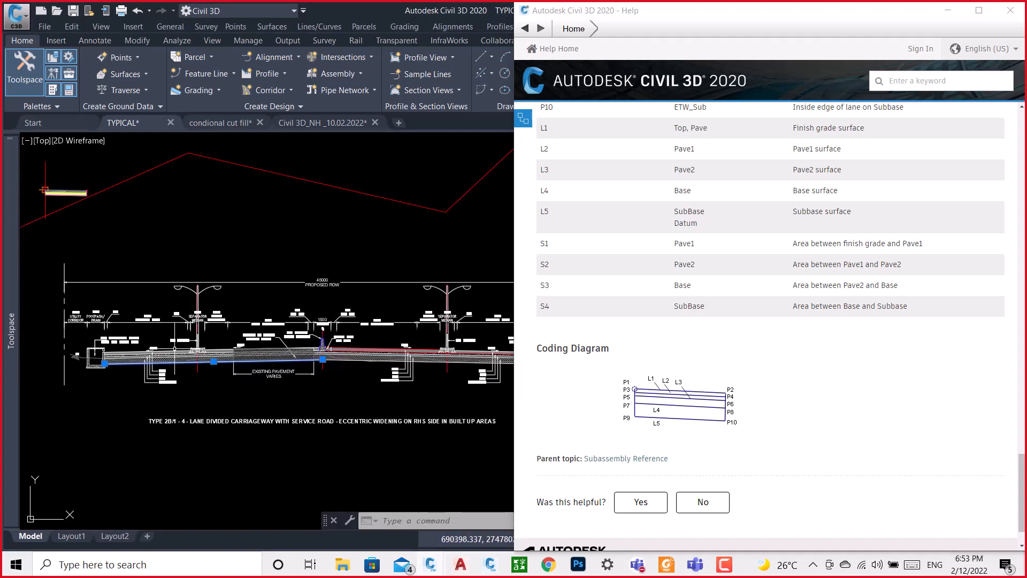
{"action": "middle_click_drag", "start_coordinate": [264, 223], "coordinate": [261, 352]}
{"action": "scroll", "coordinate": [261, 352], "scroll_direction": "up", "scroll_amount": 8}
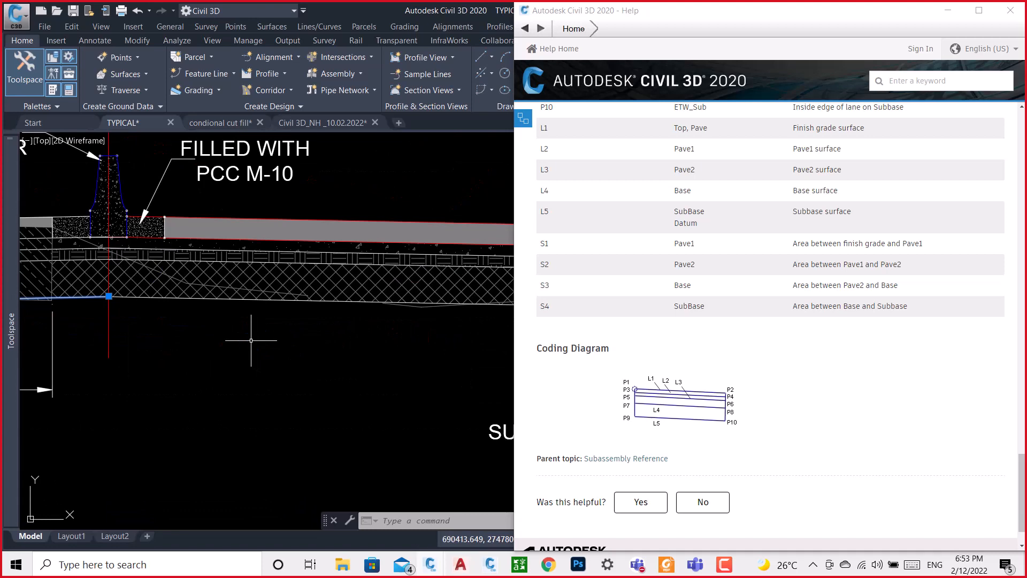
{"action": "left_click", "coordinate": [227, 300]}
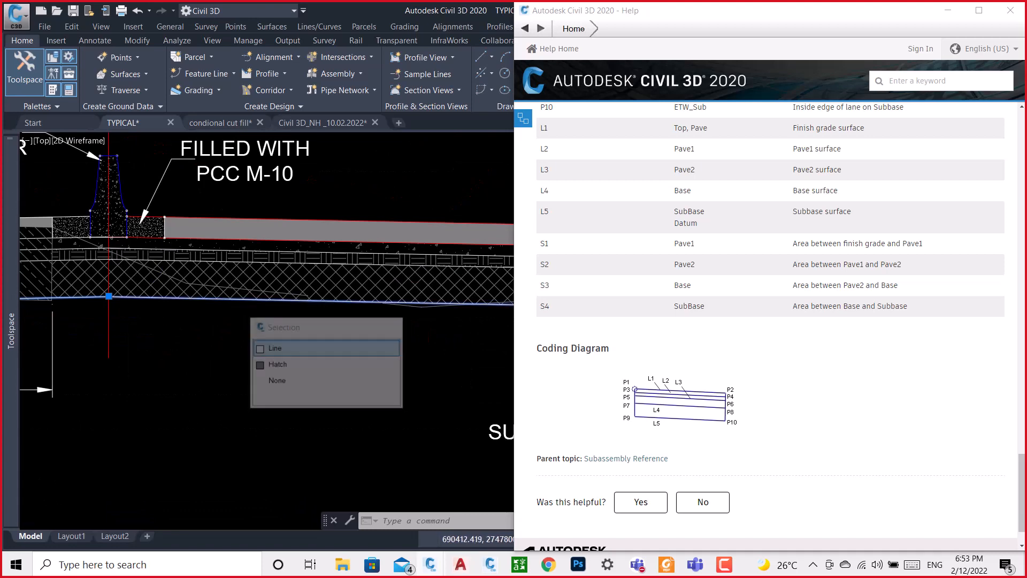
{"action": "scroll", "coordinate": [276, 340], "scroll_direction": "down", "scroll_amount": 6}
{"action": "scroll", "coordinate": [276, 340], "scroll_direction": "down", "scroll_amount": 5}
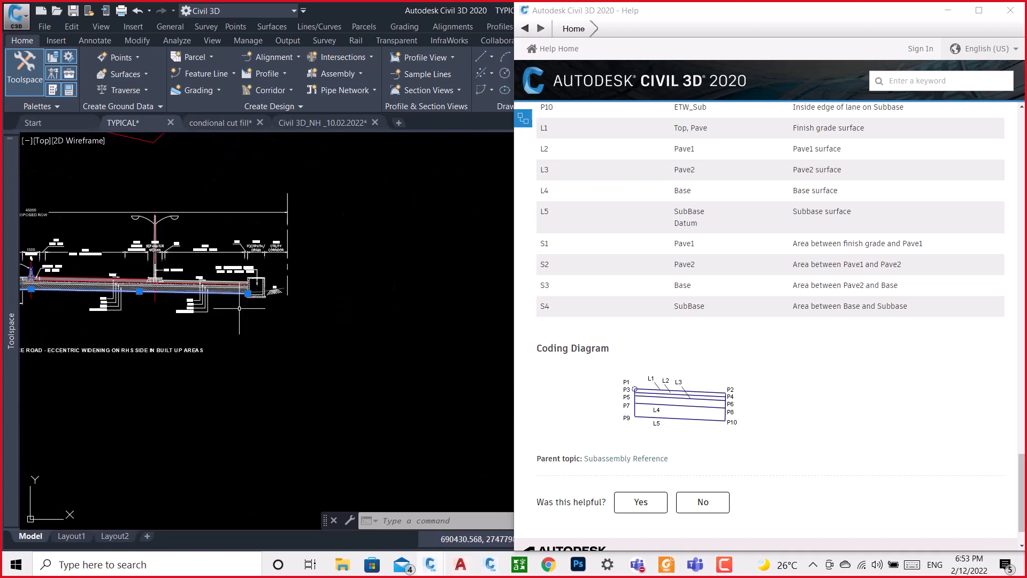
Change the colour of the selected subgrade bottom lines to Green and clear the selection.
{"action": "scroll", "coordinate": [236, 300], "scroll_direction": "up", "scroll_amount": 2}
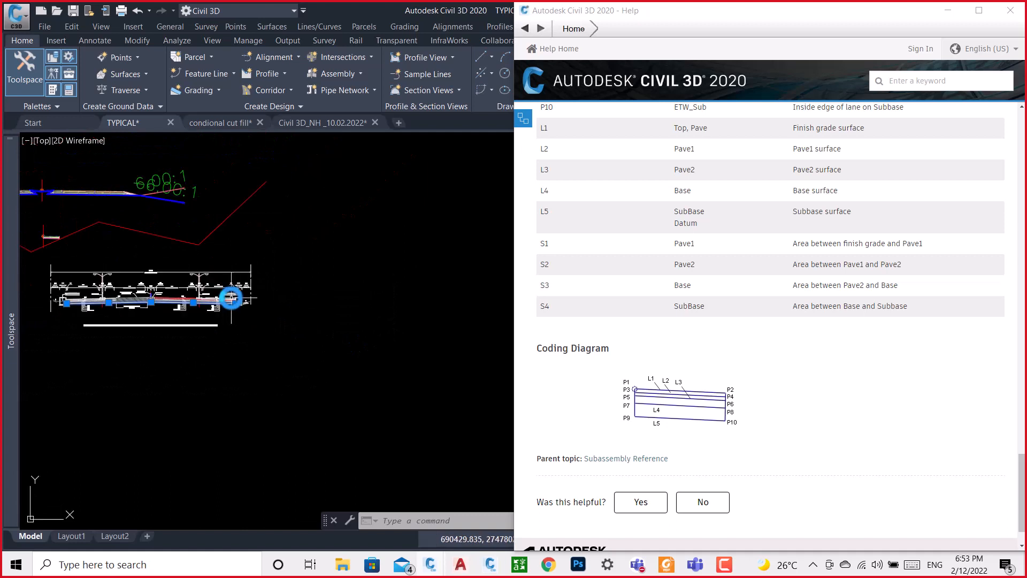
{"action": "type", "text": "PR"}
{"action": "key", "text": "Return"}
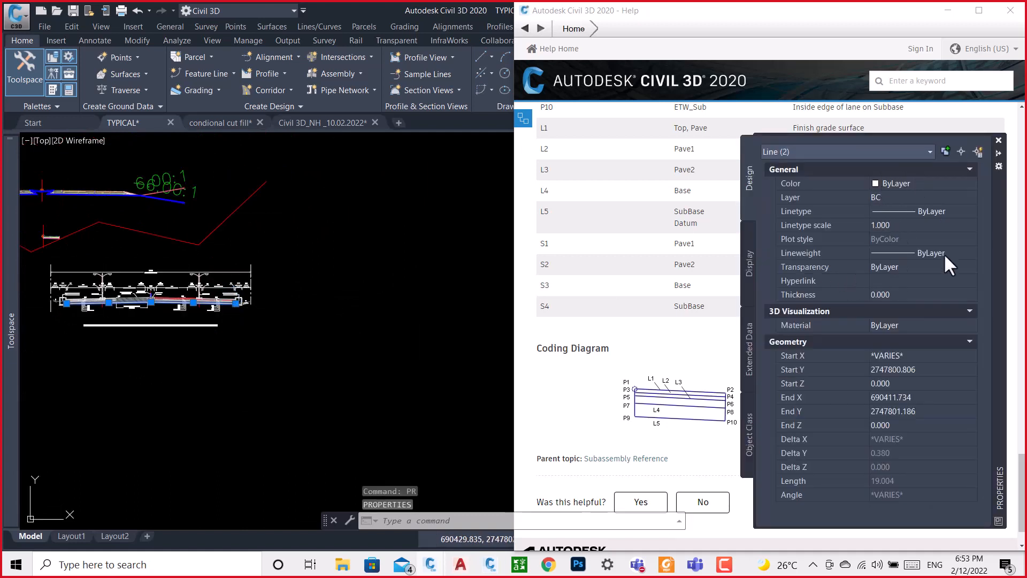
{"action": "left_click", "coordinate": [924, 177]}
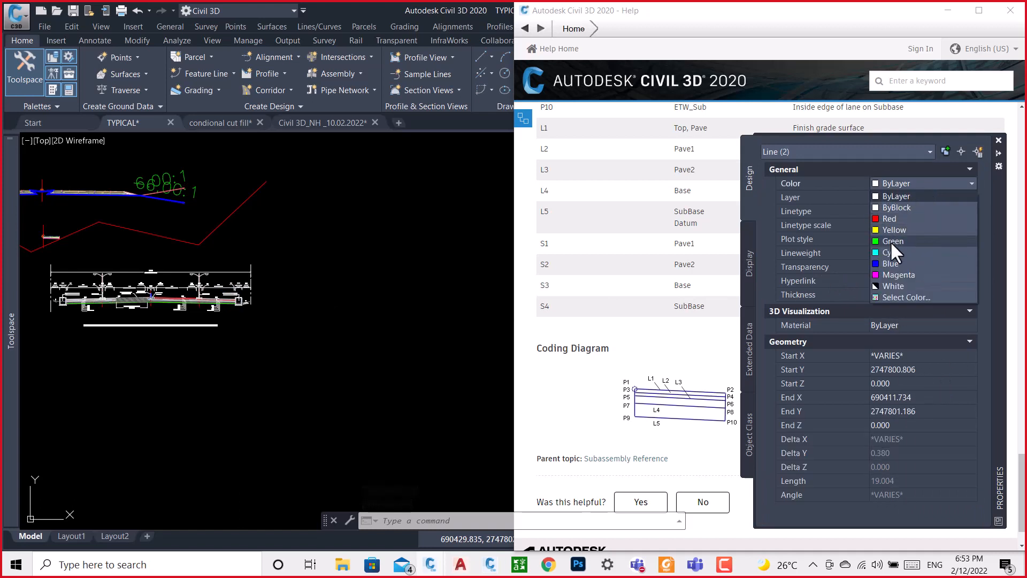
{"action": "left_click", "coordinate": [890, 241]}
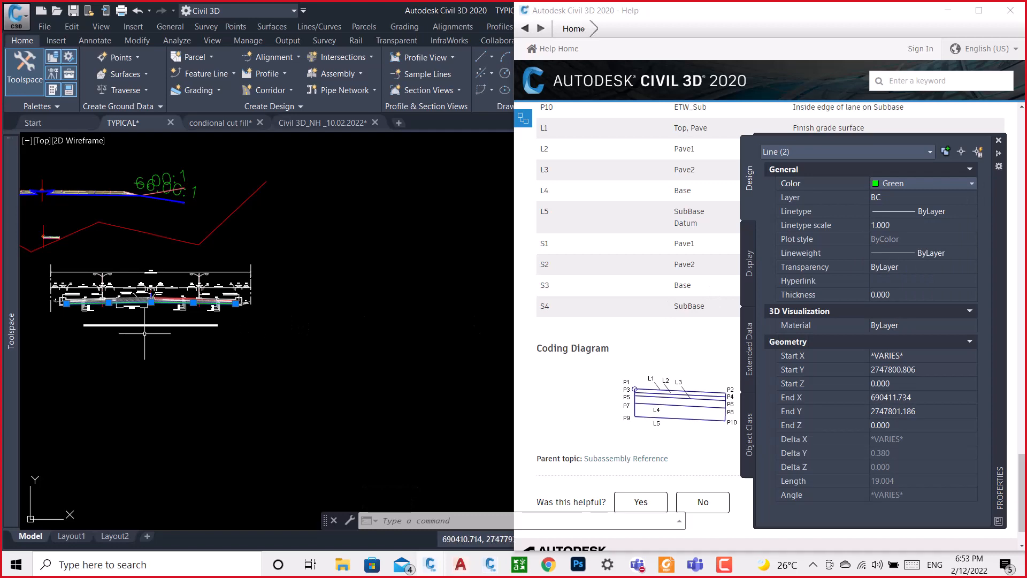
{"action": "key", "text": "Escape"}
Examine the green subgrade bottom line and the pavement layers above it, comparing them with the link and shape codes in Help.
{"action": "scroll", "coordinate": [143, 333], "scroll_direction": "up", "scroll_amount": 6}
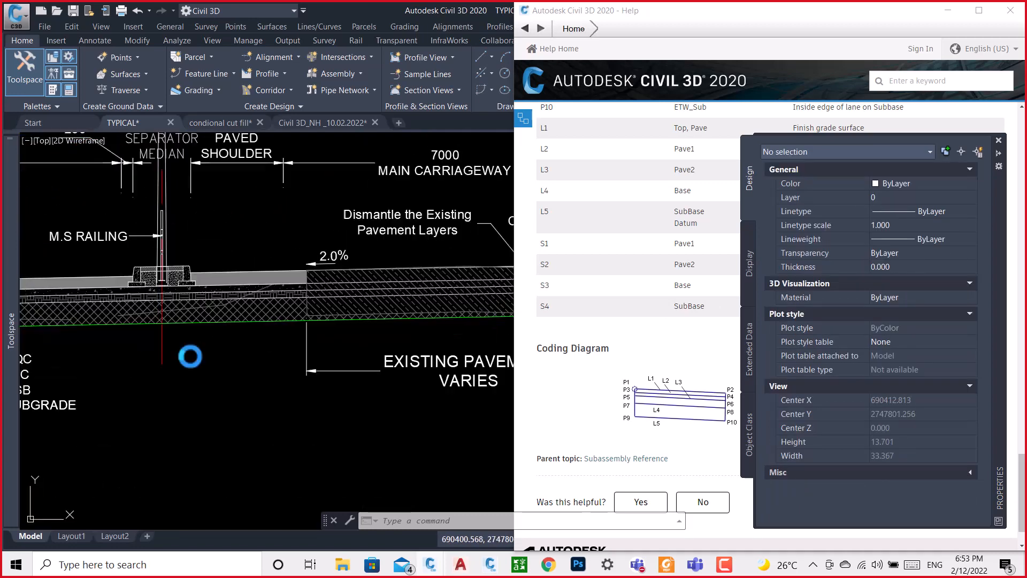
{"action": "scroll", "coordinate": [219, 329], "scroll_direction": "down", "scroll_amount": 5}
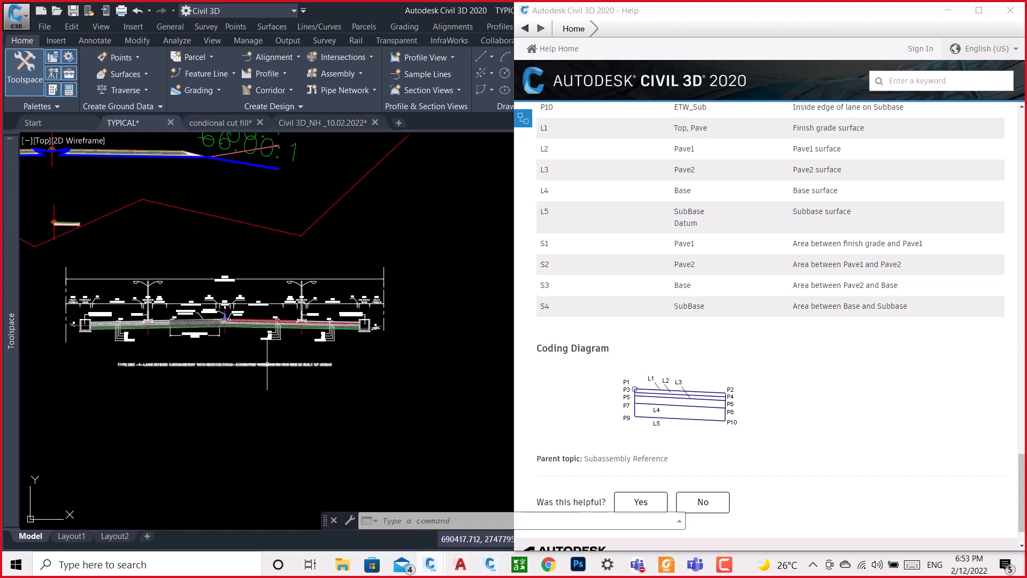
{"action": "mouse_move", "coordinate": [267, 364]}
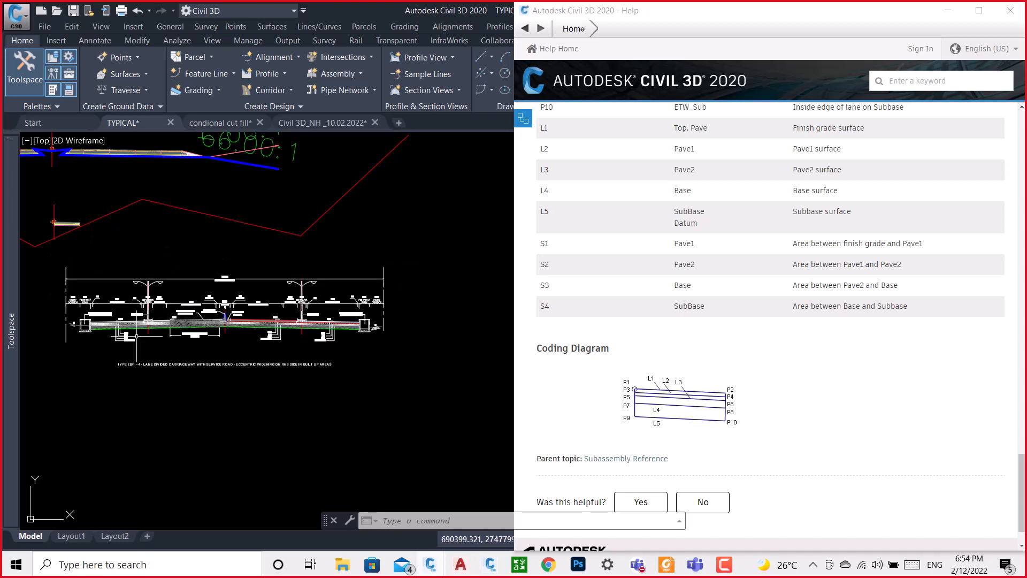
{"action": "scroll", "coordinate": [268, 332], "scroll_direction": "up", "scroll_amount": 4}
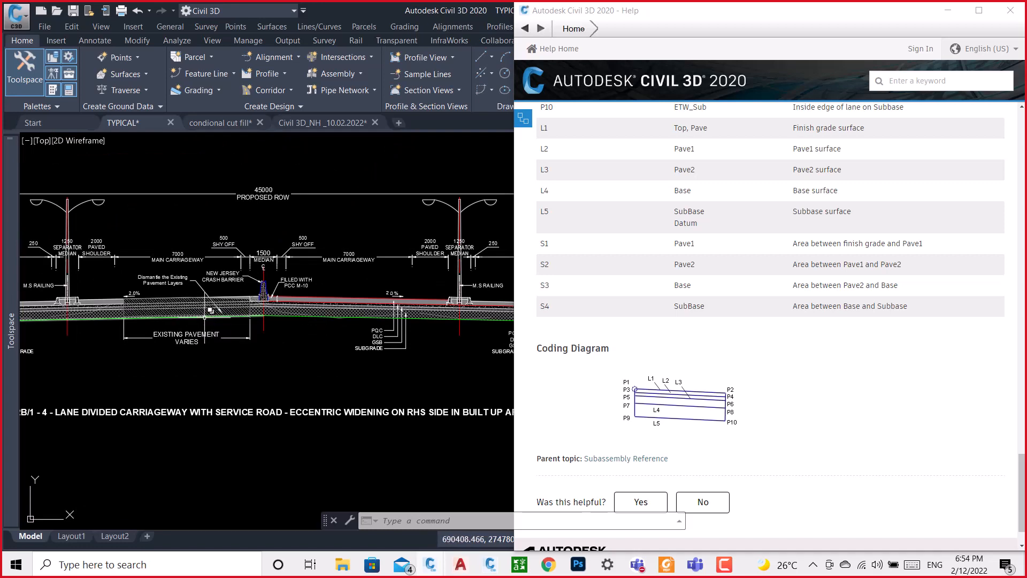
{"action": "scroll", "coordinate": [325, 298], "scroll_direction": "up", "scroll_amount": 5}
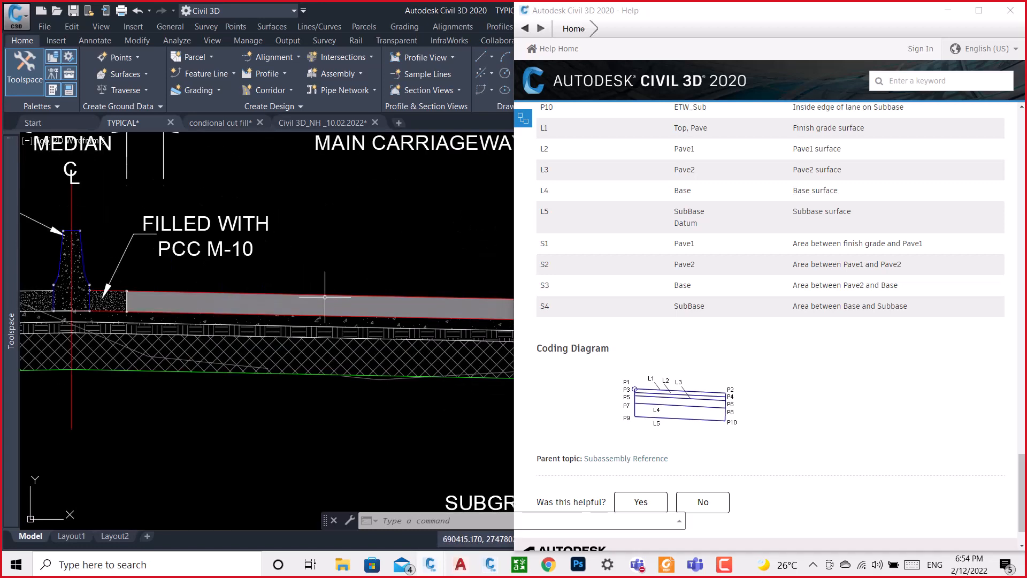
{"action": "scroll", "coordinate": [325, 297], "scroll_direction": "down", "scroll_amount": 8}
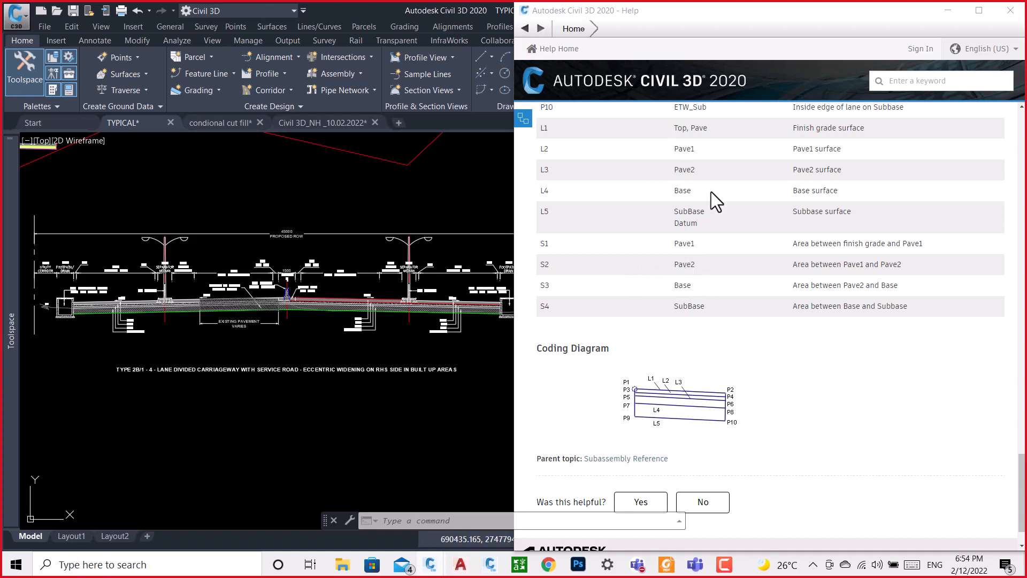
{"action": "scroll", "coordinate": [710, 192], "scroll_direction": "up", "scroll_amount": 2}
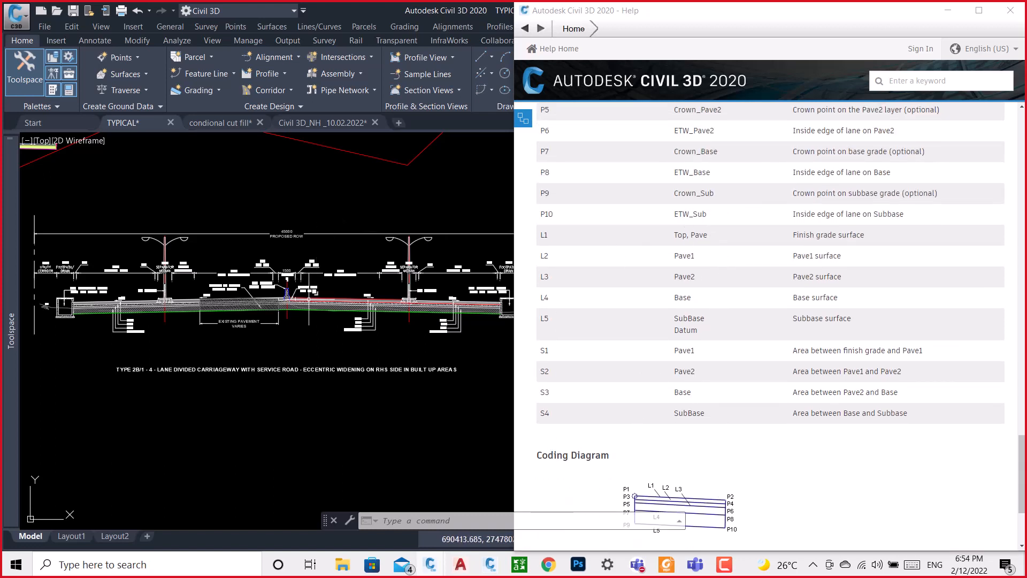
{"action": "mouse_move", "coordinate": [310, 299]}
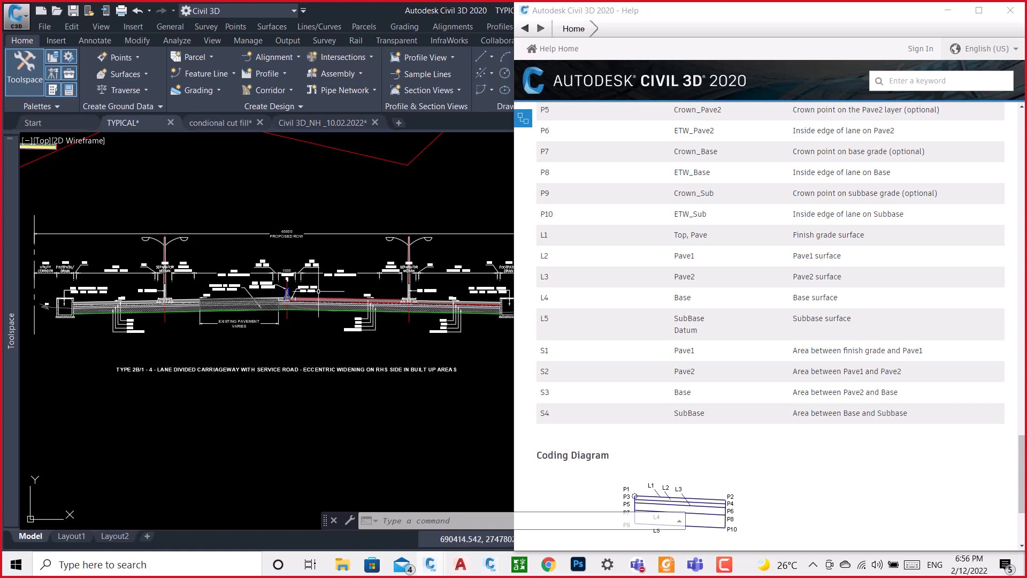
Examine the typical section from the median and crash barrier across the main carriageway to the service road and drain.
{"action": "scroll", "coordinate": [304, 276], "scroll_direction": "down", "scroll_amount": 4}
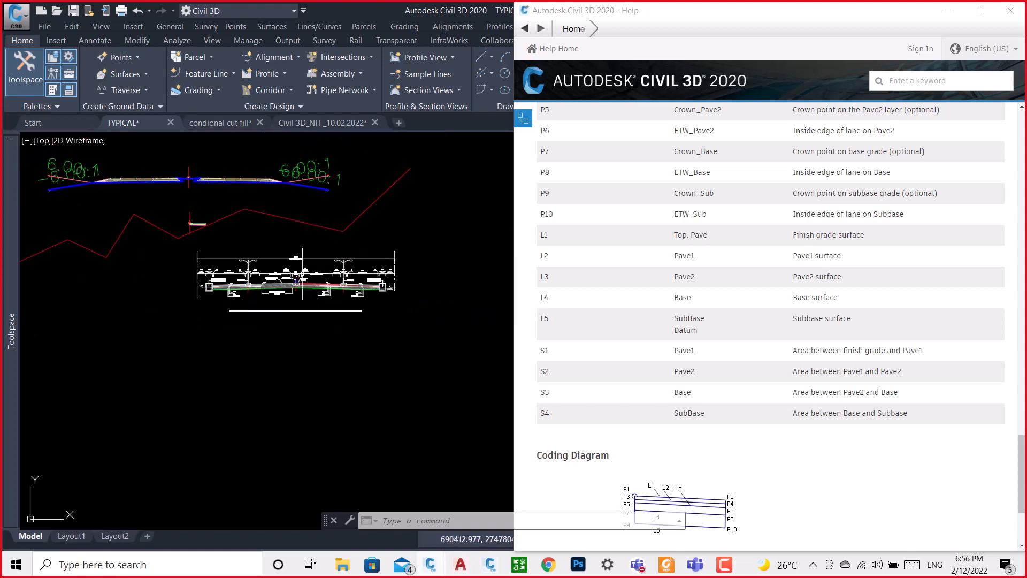
{"action": "scroll", "coordinate": [302, 279], "scroll_direction": "up", "scroll_amount": 4}
{"action": "scroll", "coordinate": [302, 276], "scroll_direction": "down", "scroll_amount": 3}
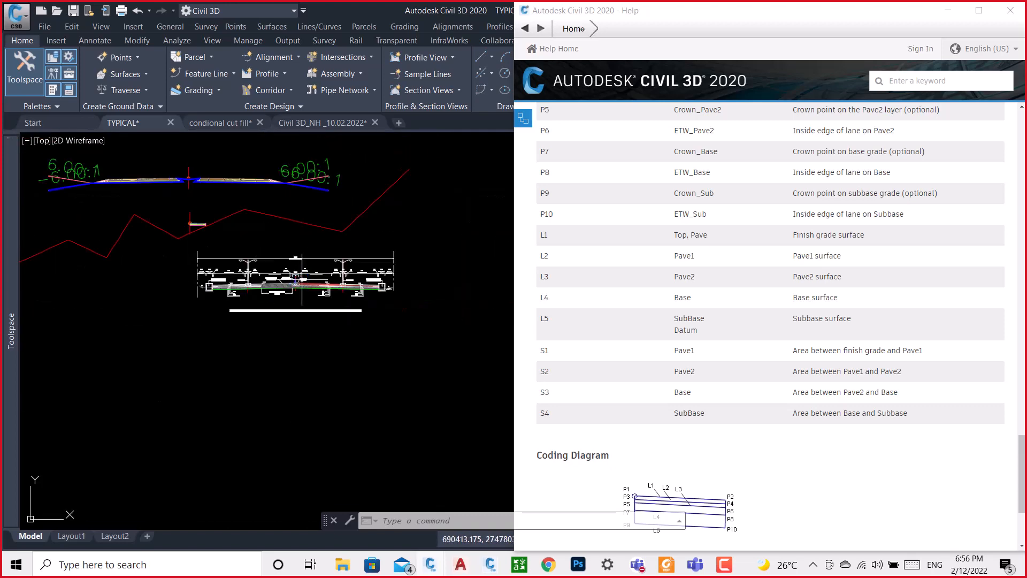
{"action": "scroll", "coordinate": [344, 267], "scroll_direction": "up", "scroll_amount": 3}
{"action": "scroll", "coordinate": [220, 323], "scroll_direction": "up", "scroll_amount": 4}
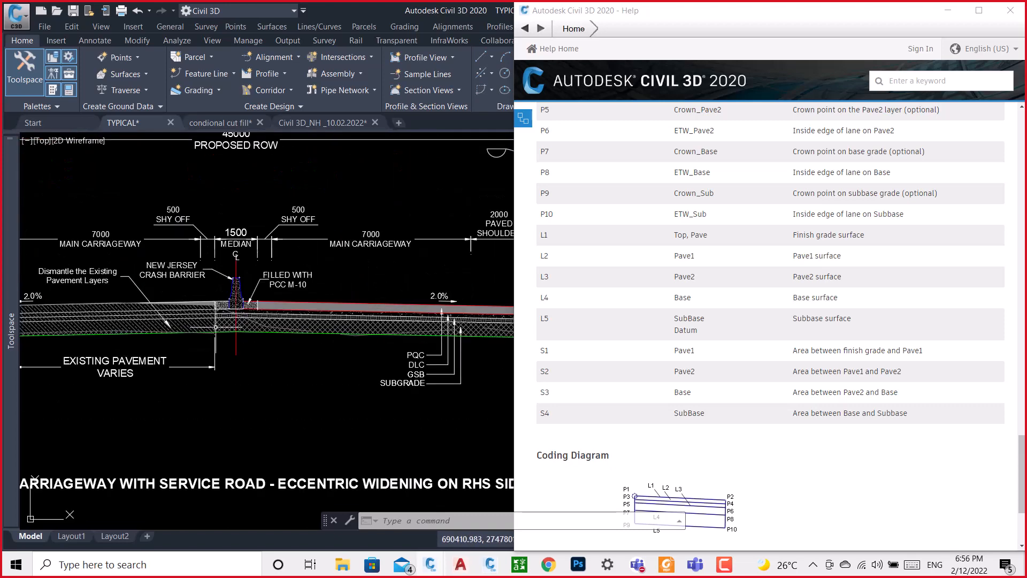
{"action": "scroll", "coordinate": [224, 331], "scroll_direction": "down", "scroll_amount": 6}
{"action": "scroll", "coordinate": [225, 329], "scroll_direction": "up", "scroll_amount": 4}
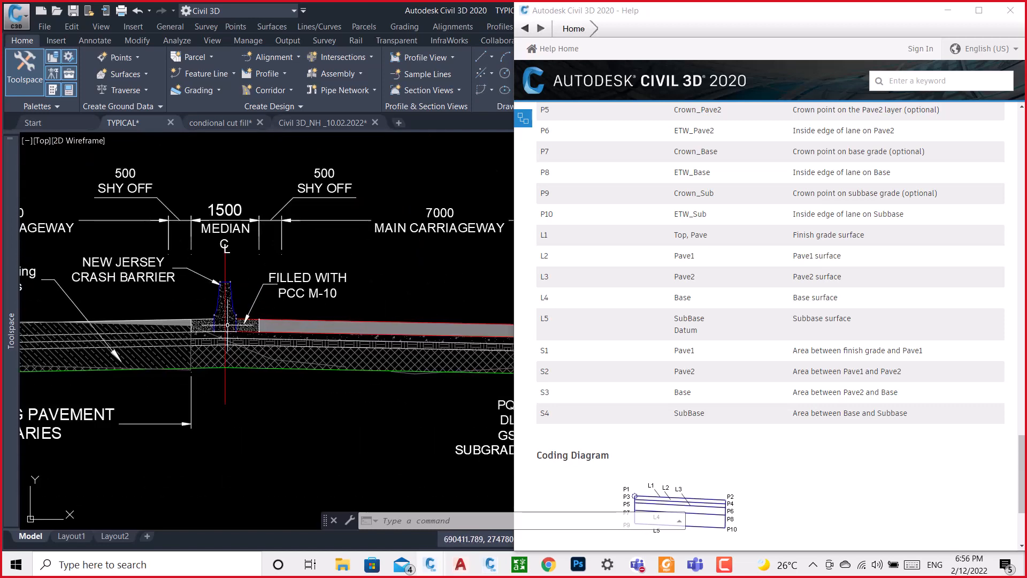
{"action": "scroll", "coordinate": [223, 328], "scroll_direction": "down", "scroll_amount": 4}
{"action": "scroll", "coordinate": [377, 336], "scroll_direction": "up", "scroll_amount": 4}
{"action": "scroll", "coordinate": [387, 341], "scroll_direction": "down", "scroll_amount": 5}
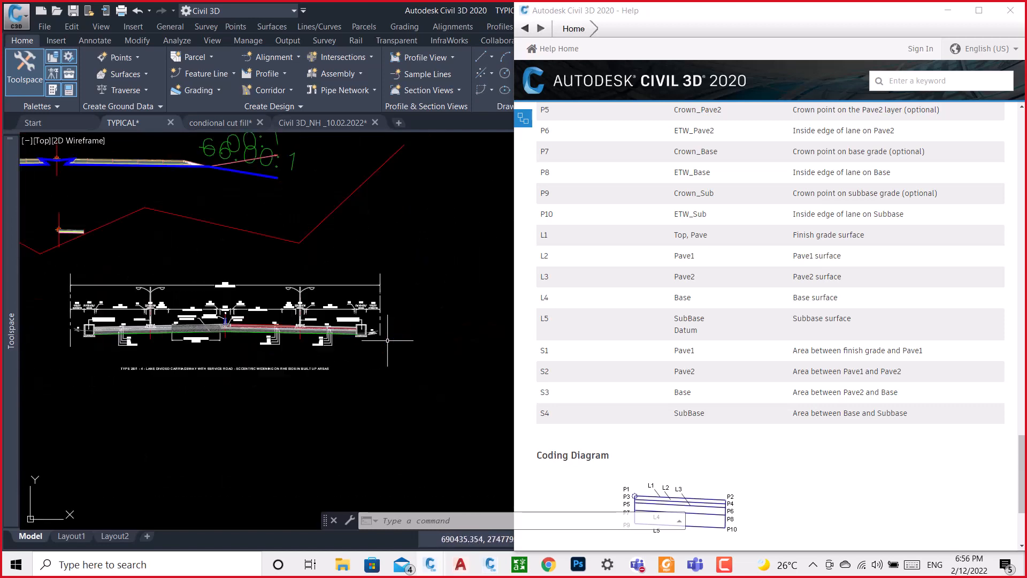
{"action": "scroll", "coordinate": [176, 306], "scroll_direction": "up", "scroll_amount": 4}
{"action": "scroll", "coordinate": [177, 307], "scroll_direction": "down", "scroll_amount": 4}
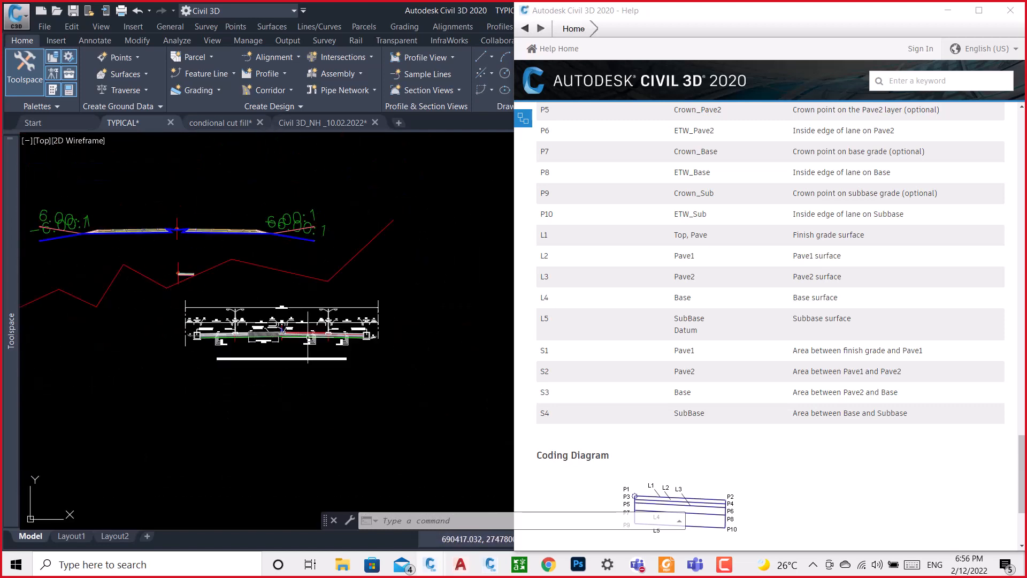
{"action": "scroll", "coordinate": [288, 315], "scroll_direction": "up", "scroll_amount": 4}
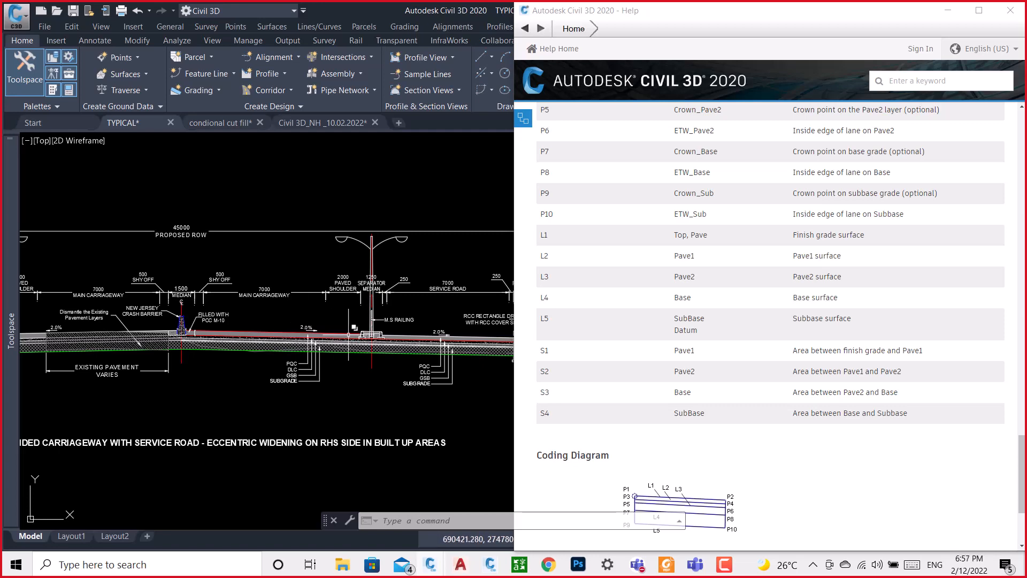
{"action": "scroll", "coordinate": [314, 296], "scroll_direction": "down", "scroll_amount": 2}
{"action": "scroll", "coordinate": [315, 297], "scroll_direction": "down", "scroll_amount": 2}
{"action": "scroll", "coordinate": [418, 320], "scroll_direction": "up", "scroll_amount": 2}
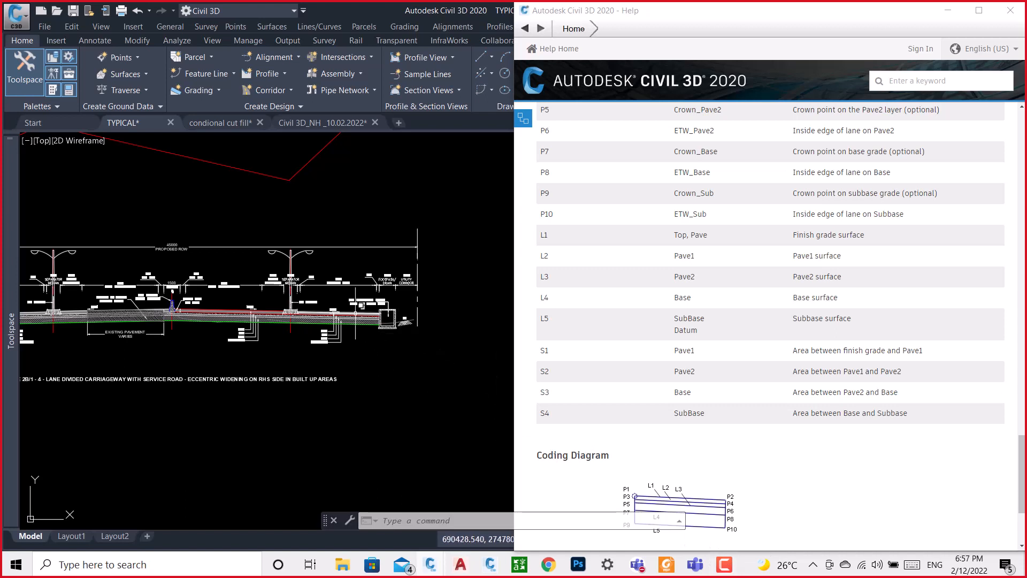
{"action": "scroll", "coordinate": [355, 313], "scroll_direction": "up", "scroll_amount": 2}
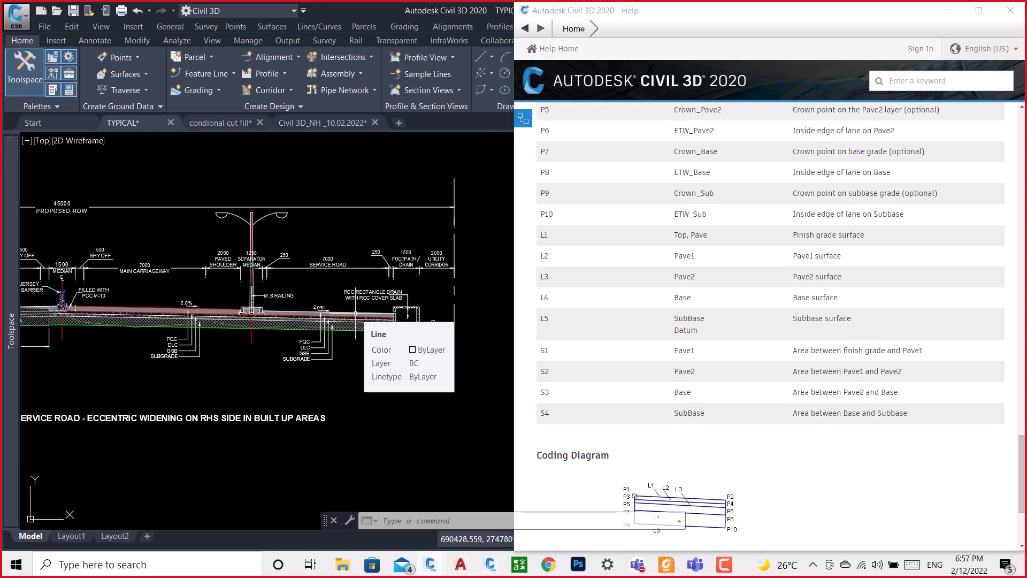
Read the Point, Link, and Shape Codes table and its coding diagram in Help.
{"action": "scroll", "coordinate": [628, 319], "scroll_direction": "up", "scroll_amount": 7}
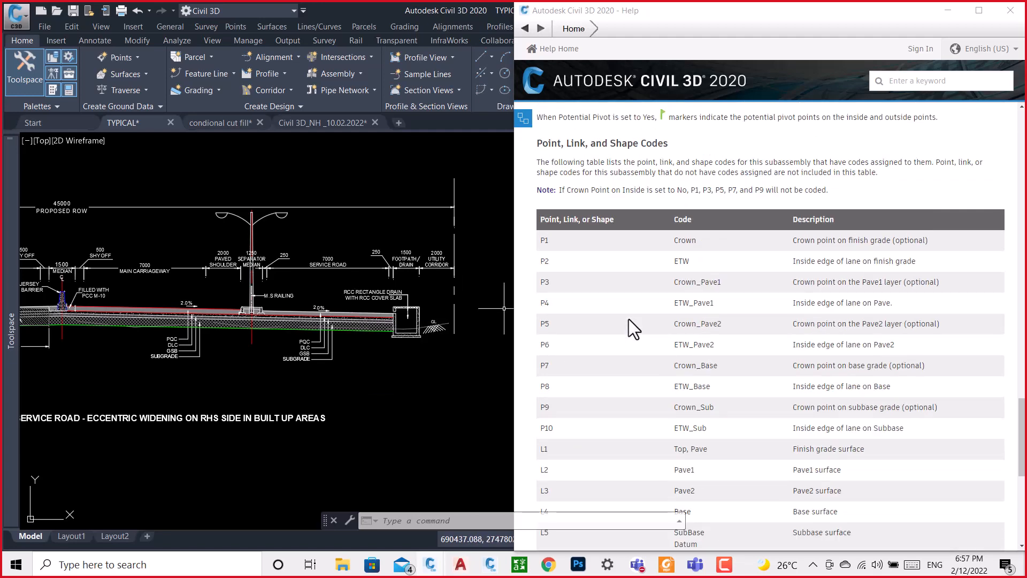
{"action": "scroll", "coordinate": [628, 319], "scroll_direction": "down", "scroll_amount": 11}
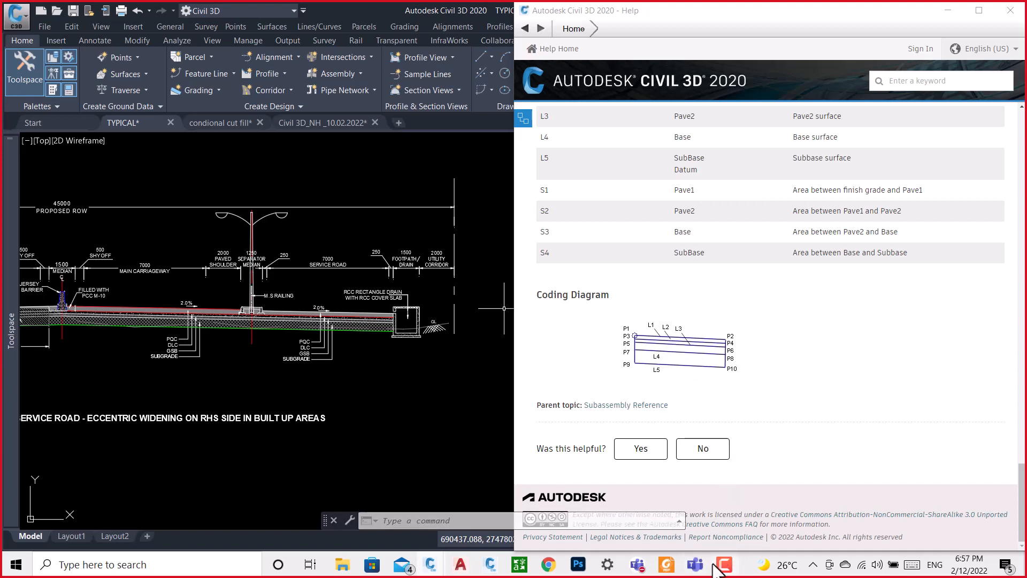
{"action": "mouse_move", "coordinate": [717, 556]}
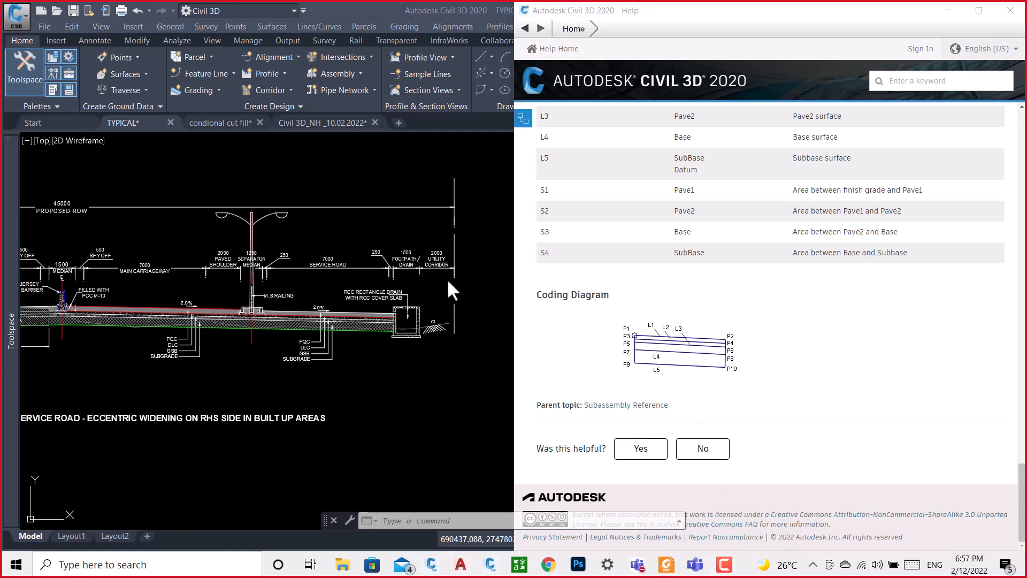
Minimize the Help window and view the full TYPE 2B/1 typical cross-section.
{"action": "scroll", "coordinate": [445, 295], "scroll_direction": "down", "scroll_amount": 4}
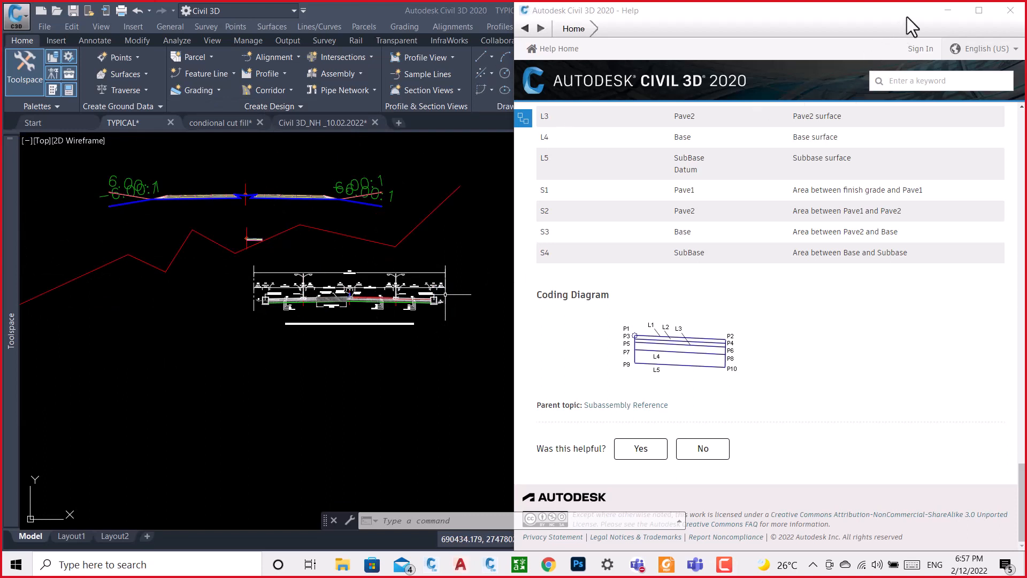
{"action": "left_click", "coordinate": [946, 10]}
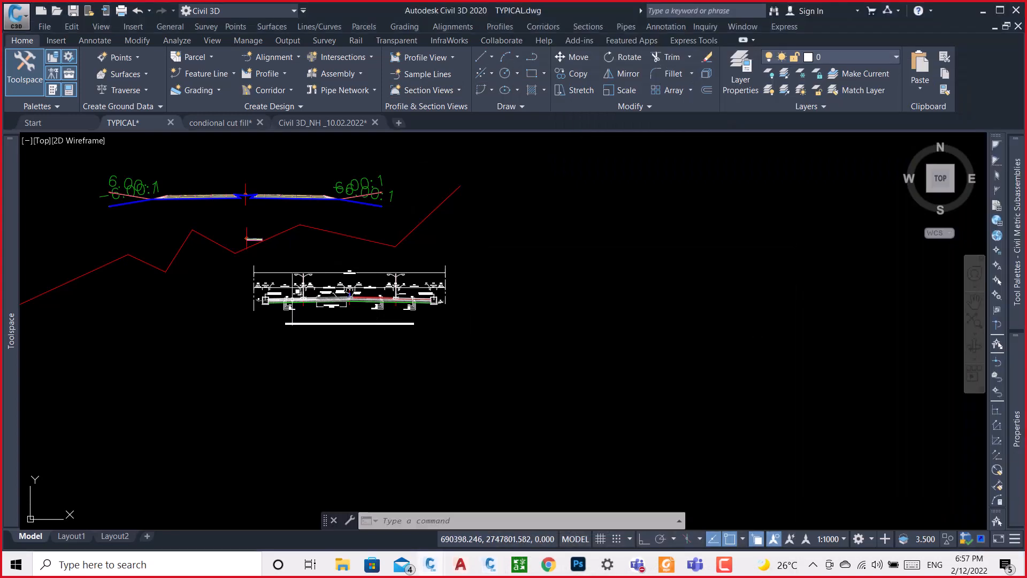
{"action": "scroll", "coordinate": [262, 294], "scroll_direction": "up", "scroll_amount": 6}
{"action": "scroll", "coordinate": [262, 294], "scroll_direction": "down", "scroll_amount": 7}
{"action": "scroll", "coordinate": [256, 294], "scroll_direction": "up", "scroll_amount": 4}
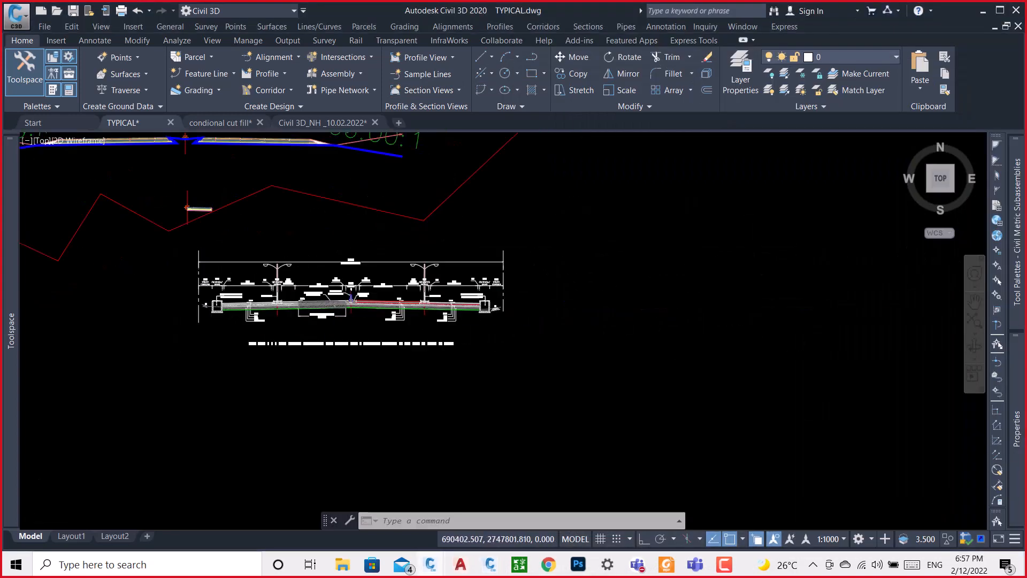
{"action": "scroll", "coordinate": [288, 303], "scroll_direction": "up", "scroll_amount": 4}
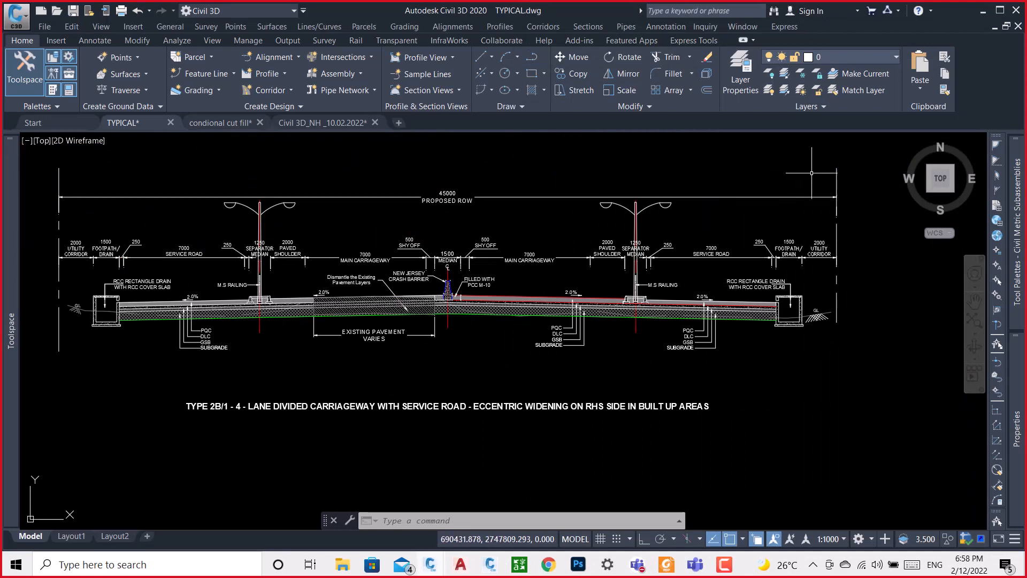
{"action": "scroll", "coordinate": [692, 309], "scroll_direction": "down", "scroll_amount": 2}
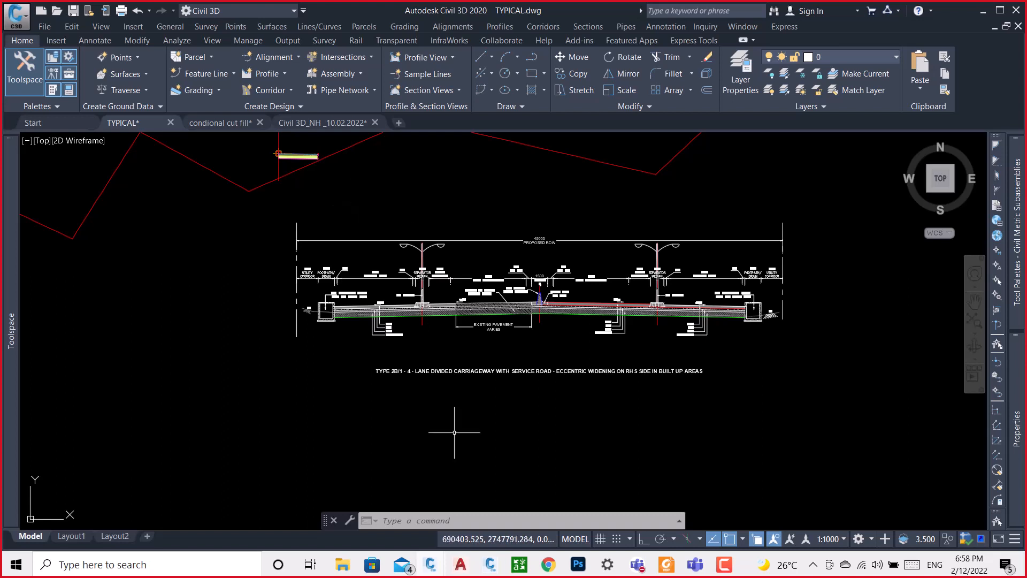
Switch to Subassembly Composer, add a Point element connected to Start in the flowchart, and show its properties.
{"action": "left_click", "coordinate": [490, 572]}
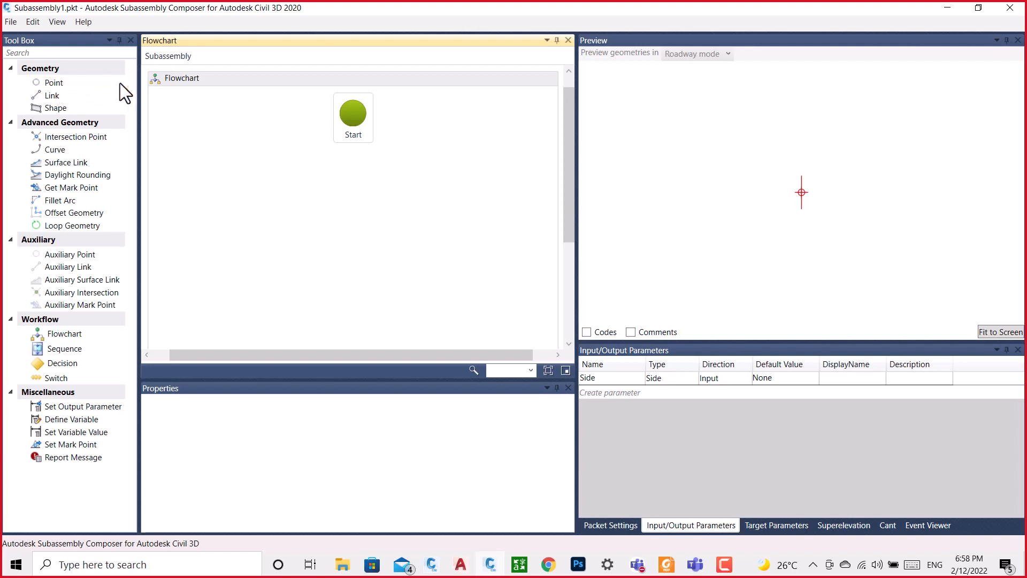
{"action": "left_click_drag", "start_coordinate": [56, 83], "coordinate": [361, 181]}
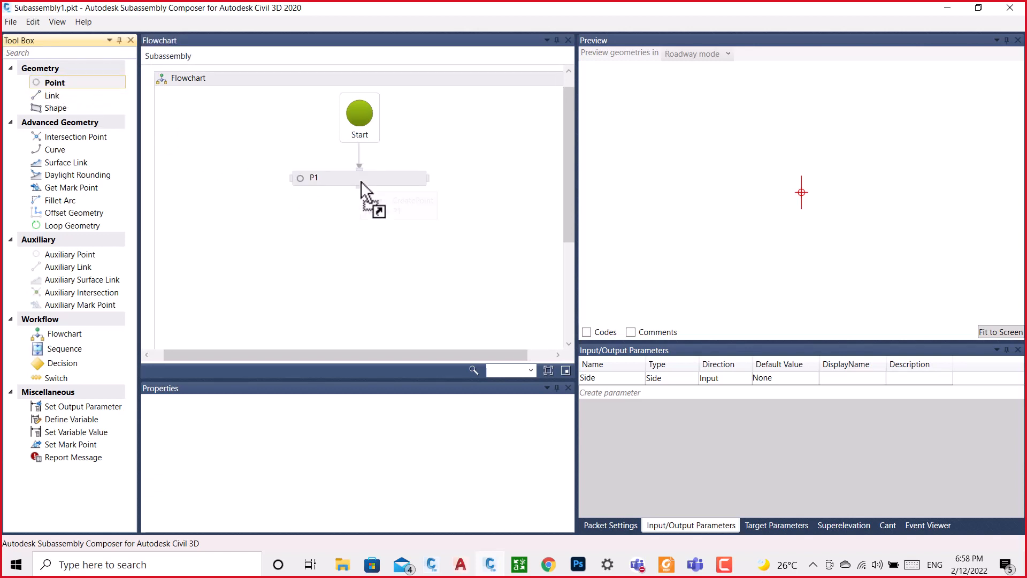
{"action": "left_click", "coordinate": [361, 181]}
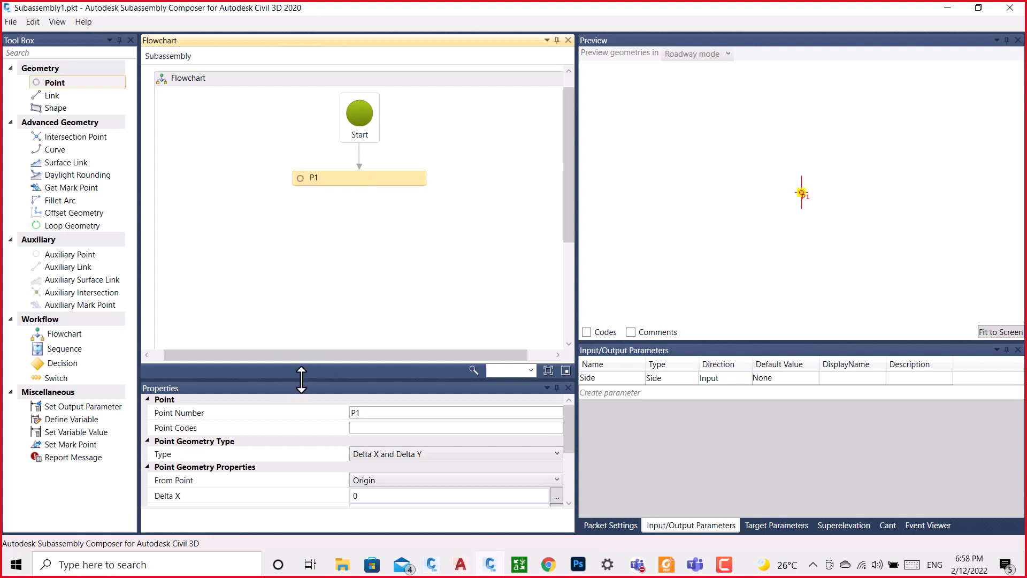
Enlarge the Properties area and collapse all of point P1's property groups.
{"action": "left_click_drag", "start_coordinate": [301, 379], "coordinate": [319, 270]}
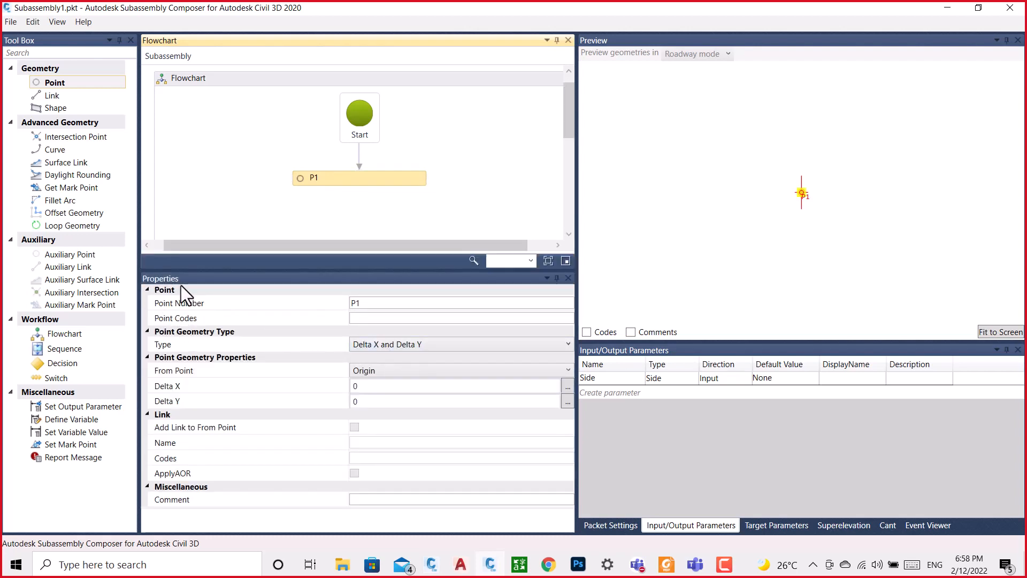
{"action": "left_click", "coordinate": [148, 289]}
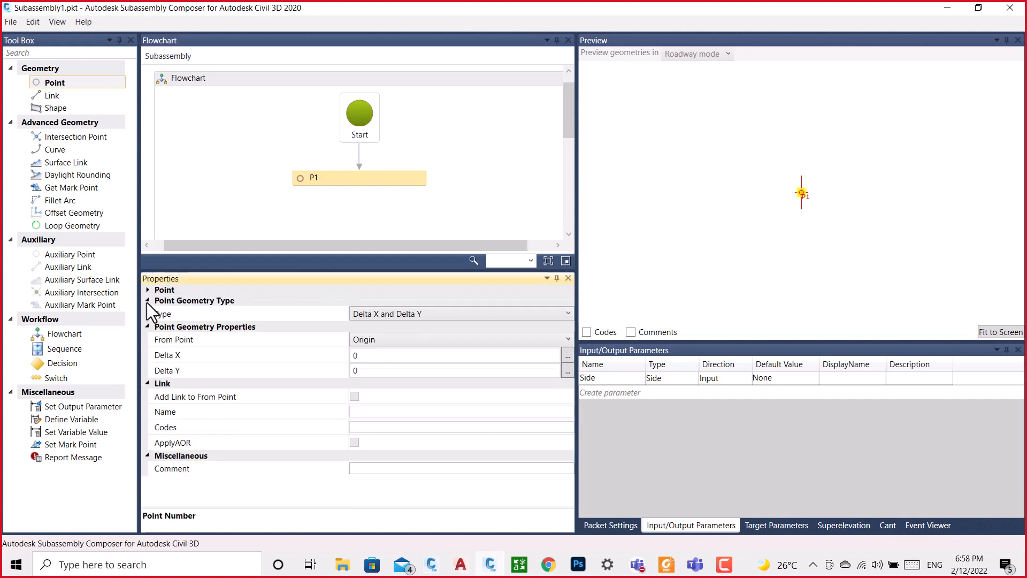
{"action": "left_click", "coordinate": [147, 301]}
{"action": "left_click", "coordinate": [147, 310]}
{"action": "left_click", "coordinate": [148, 321]}
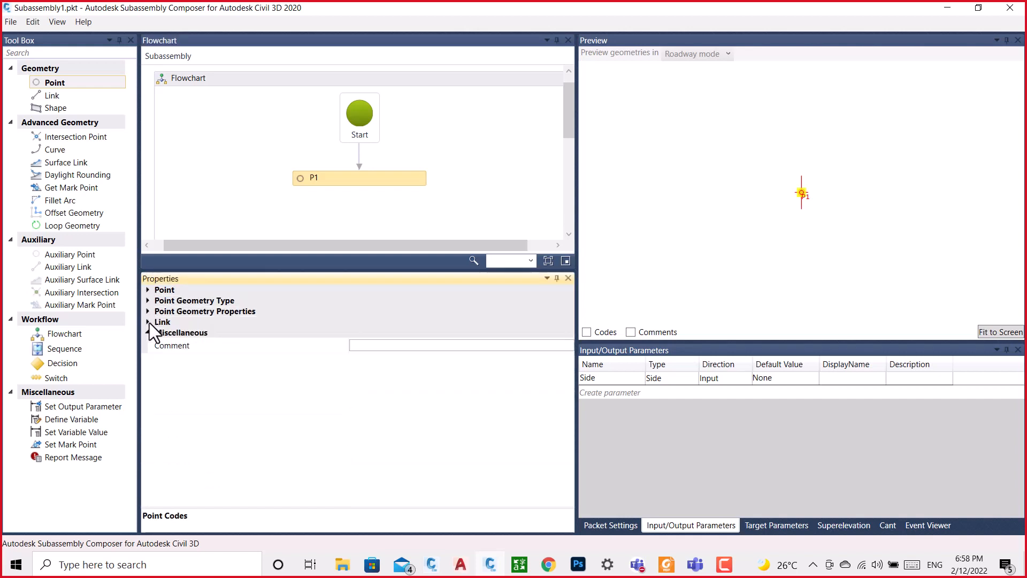
{"action": "left_click", "coordinate": [148, 332]}
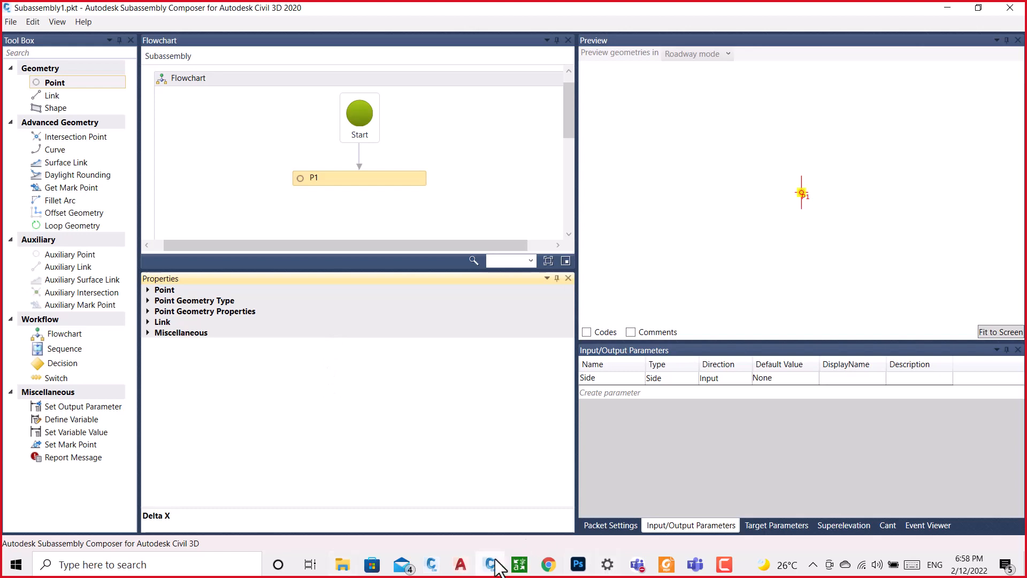
Check the typical section in Civil 3D, return to Subassembly Composer and expand P1's Point, Point Geometry Type and Point Geometry Properties groups.
{"action": "left_click", "coordinate": [493, 565]}
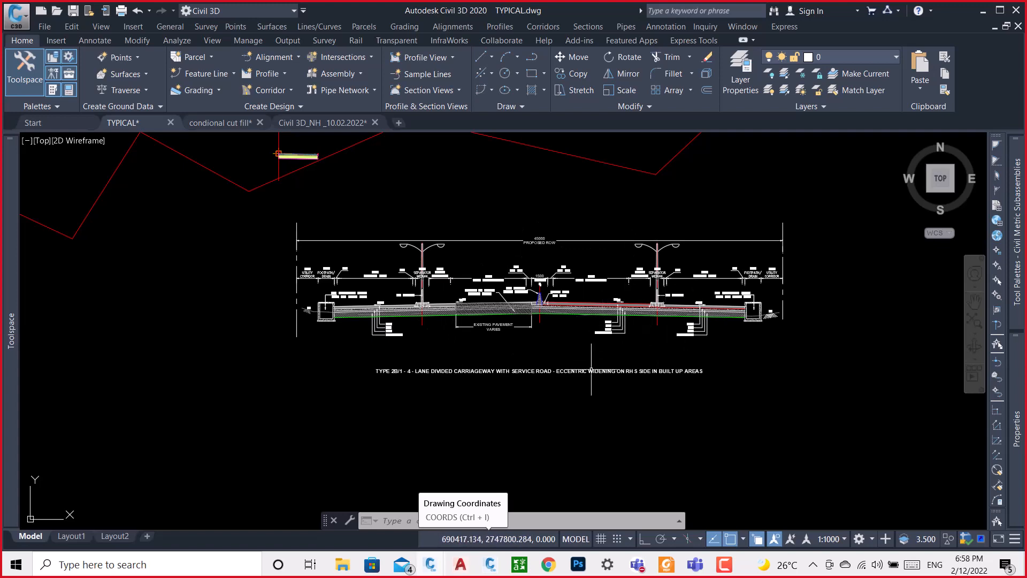
{"action": "left_click", "coordinate": [490, 565]}
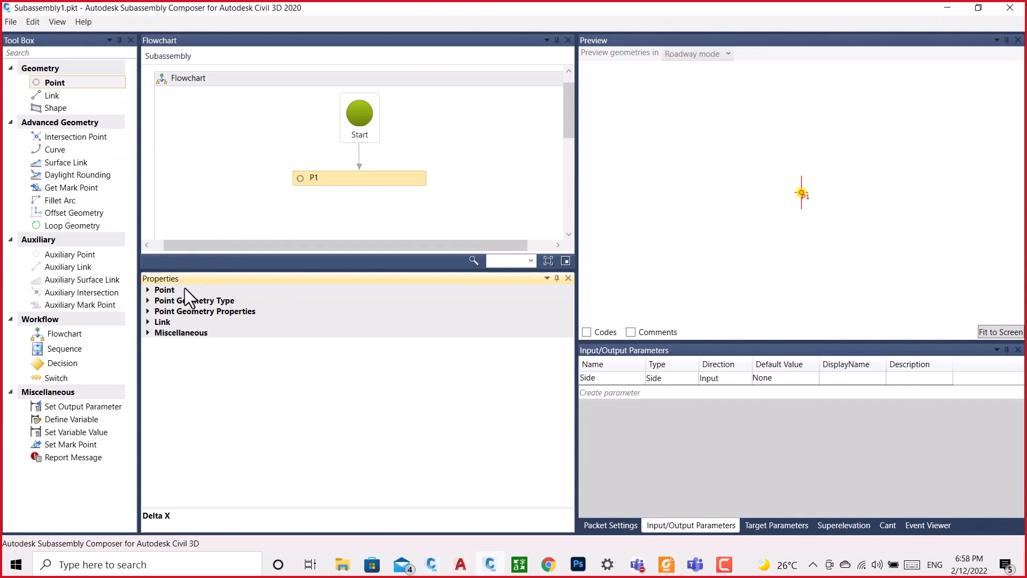
{"action": "left_click", "coordinate": [148, 290]}
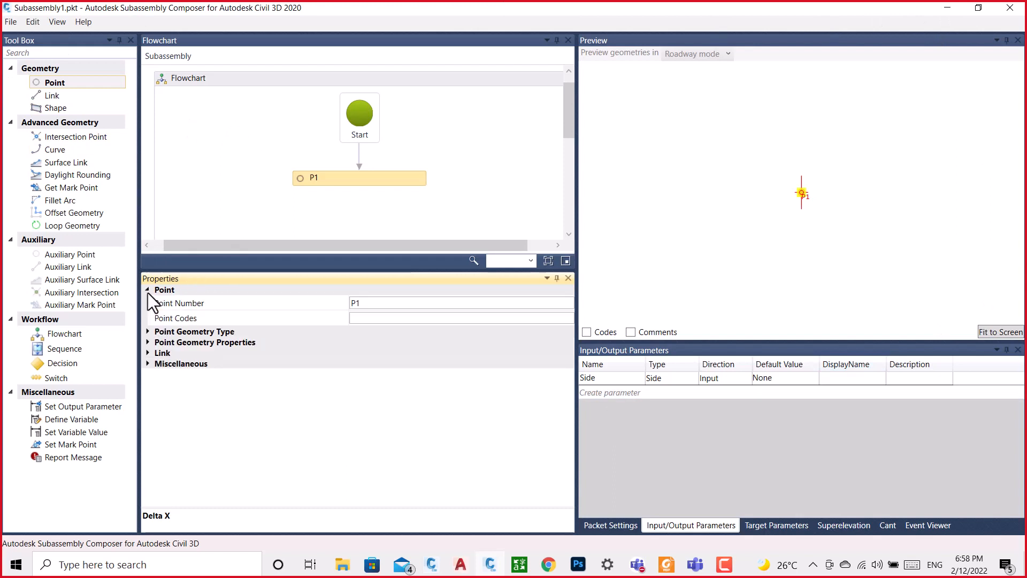
{"action": "left_click", "coordinate": [147, 332]}
{"action": "left_click", "coordinate": [147, 357]}
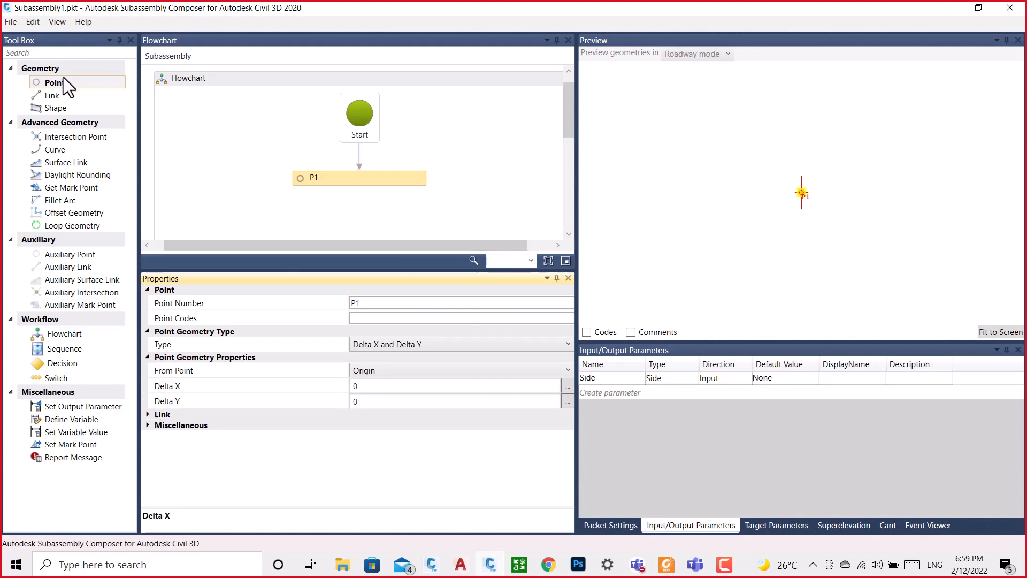
Add a second Point element after P1 in the flowchart and set its geometry type to Slope and Delta X.
{"action": "left_click_drag", "start_coordinate": [68, 84], "coordinate": [364, 124]}
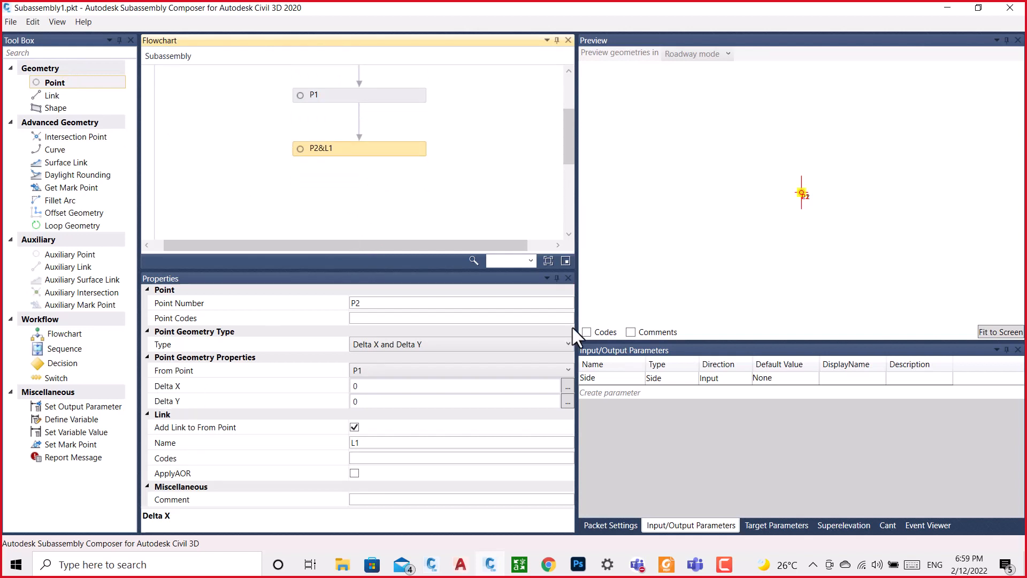
{"action": "left_click", "coordinate": [499, 344]}
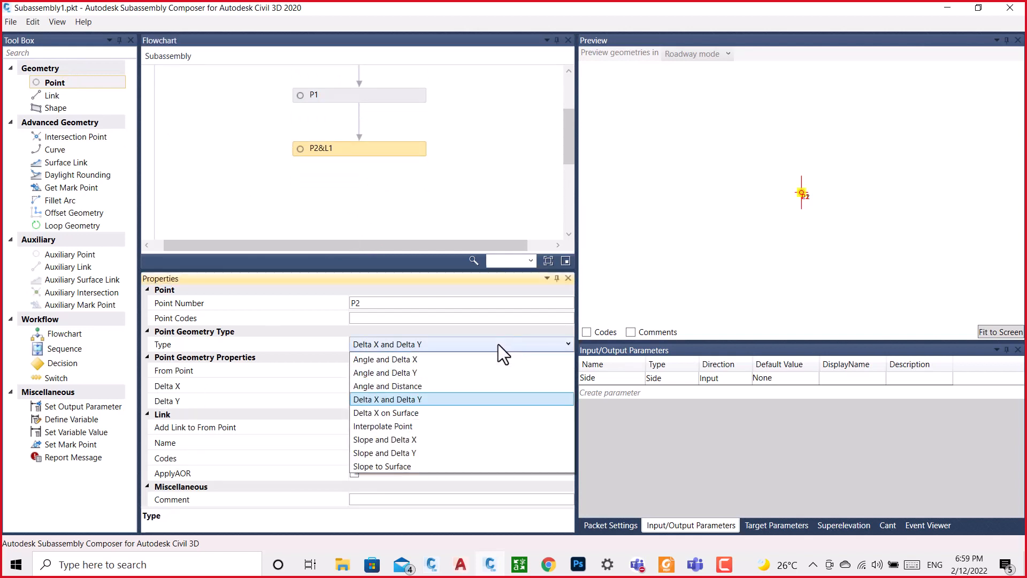
{"action": "left_click", "coordinate": [410, 439]}
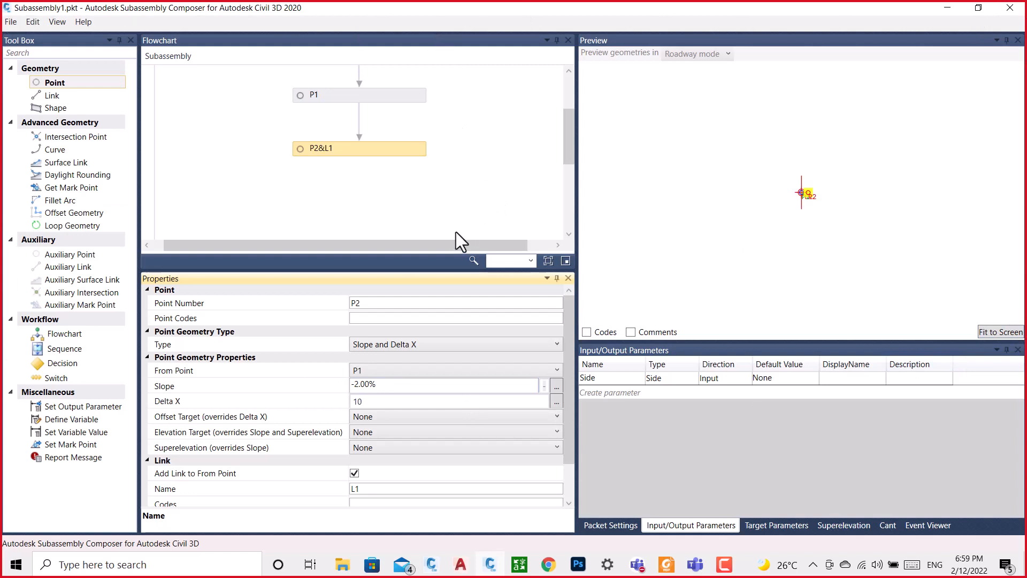
Move the P1 and P2&L1 elements upward in the flowchart so they sit closer beneath Start.
{"action": "scroll", "coordinate": [439, 232], "scroll_direction": "up", "scroll_amount": 1}
{"action": "left_click", "coordinate": [367, 161]}
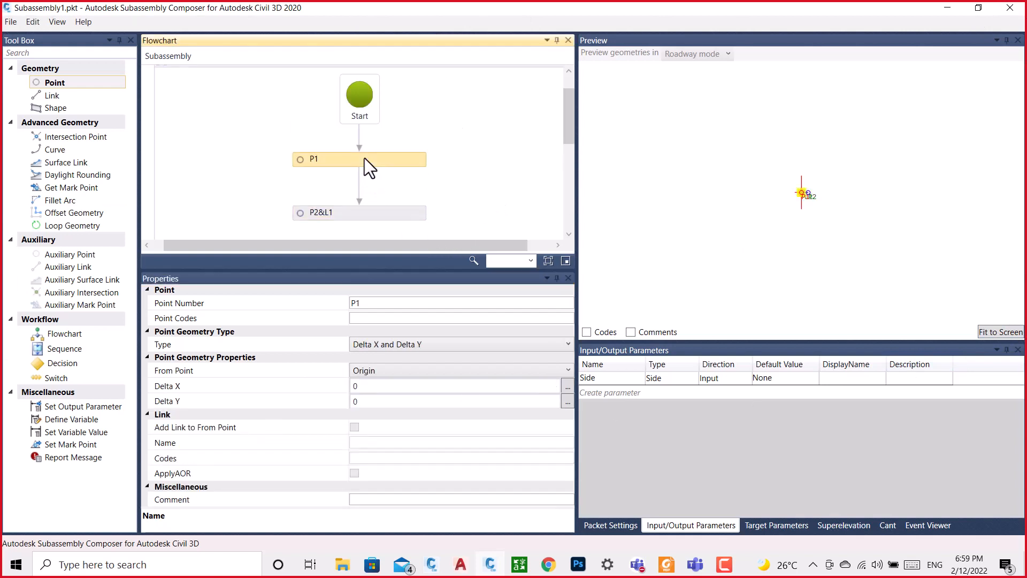
{"action": "key", "text": "Up"}
{"action": "key", "text": "Up"}
{"action": "key", "text": "Up"}
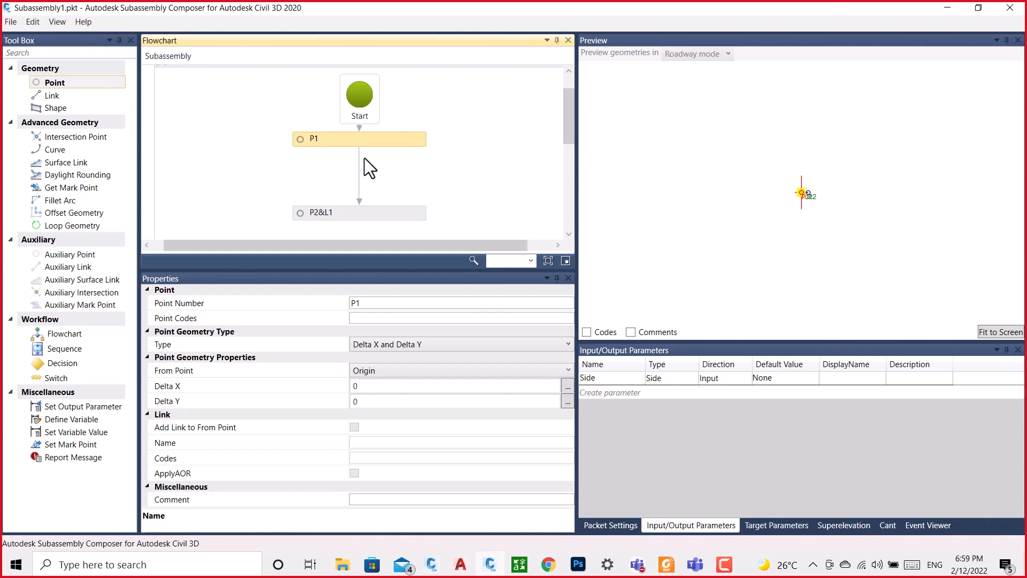
{"action": "left_click", "coordinate": [379, 211]}
{"action": "key", "text": "Up"}
{"action": "key", "text": "Up"}
{"action": "key", "text": "Up"}
{"action": "key", "text": "Up"}
{"action": "key", "text": "Up"}
{"action": "key", "text": "Up"}
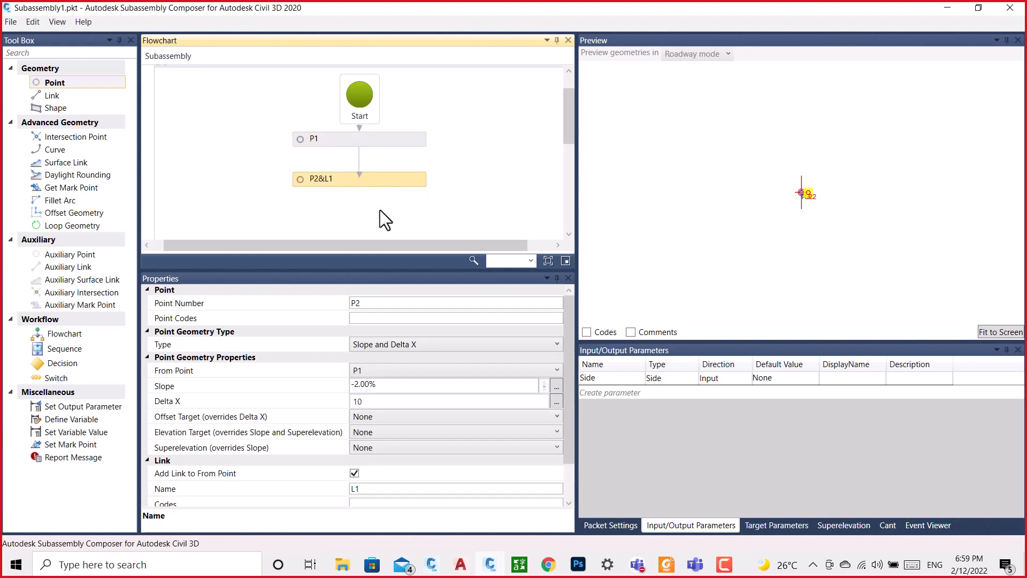
Review the point geometry types available for P2 and keep Slope and Delta X.
{"action": "left_click", "coordinate": [467, 350]}
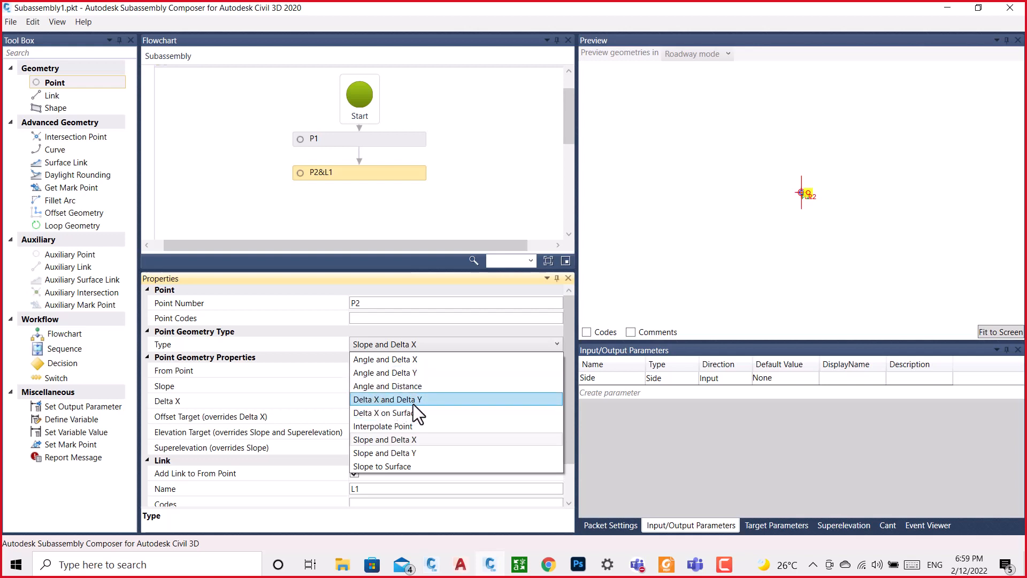
{"action": "left_click", "coordinate": [454, 188]}
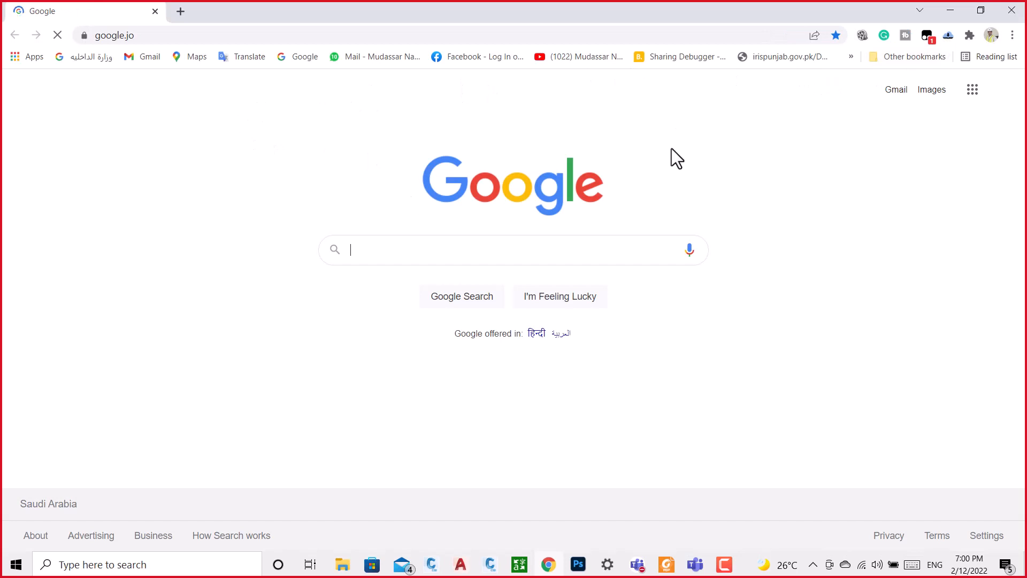
Open YouTube in a new browser tab from Google's apps and dismiss the incoming Chrome notifications.
{"action": "left_click", "coordinate": [969, 89]}
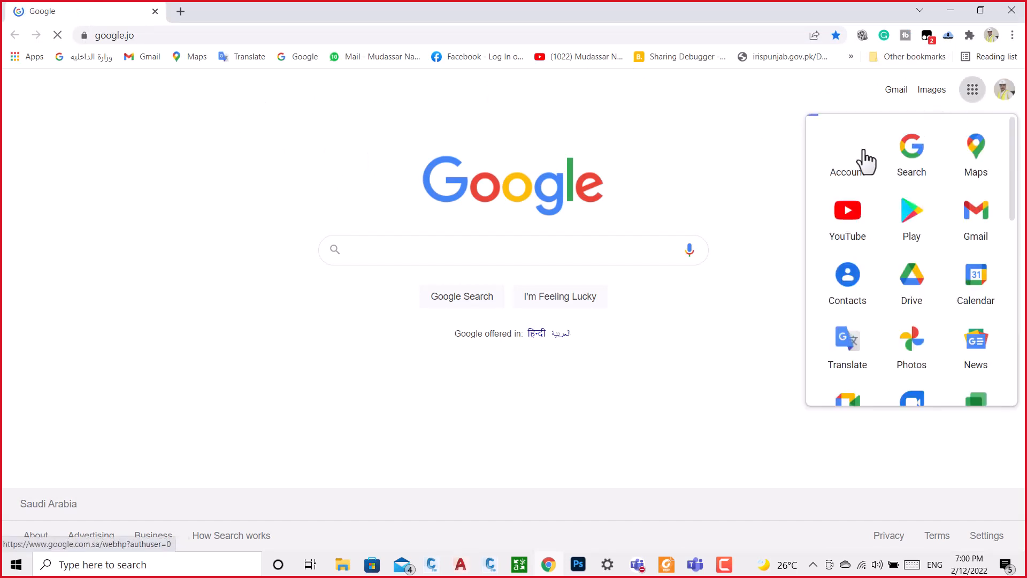
{"action": "right_click", "coordinate": [862, 223]}
{"action": "left_click", "coordinate": [871, 224]}
{"action": "left_click", "coordinate": [246, 10]}
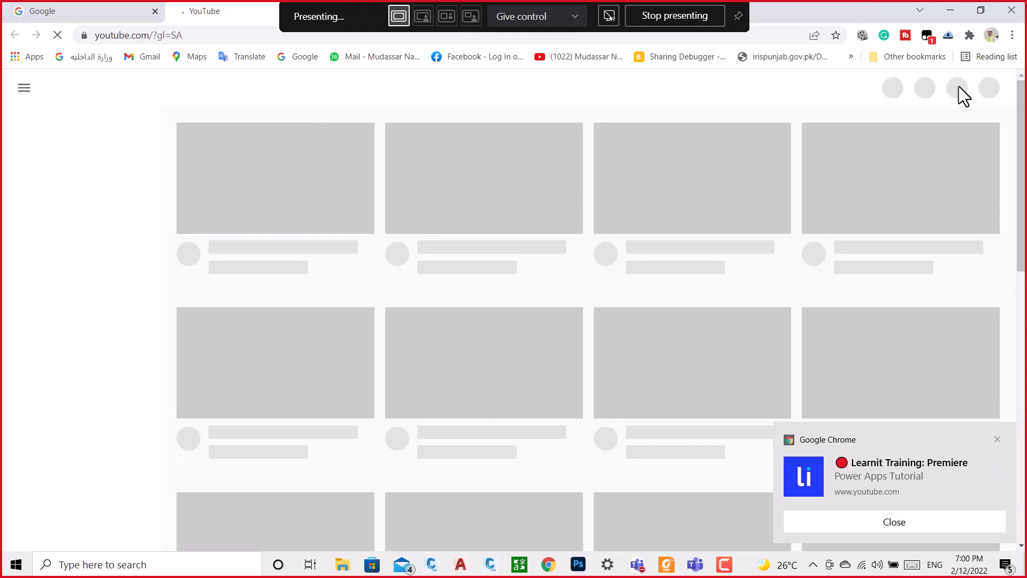
{"action": "left_click", "coordinate": [997, 443]}
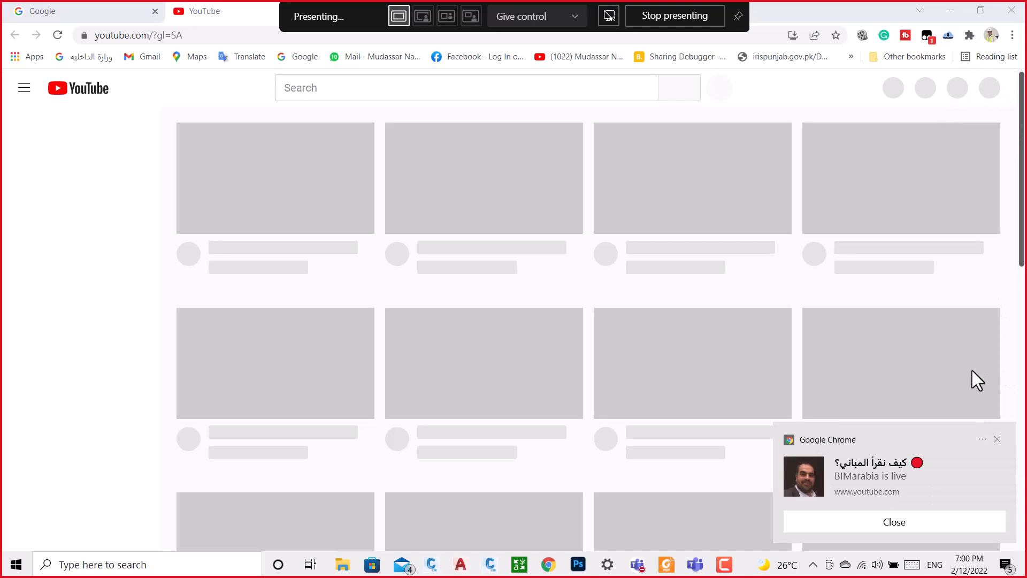
{"action": "left_click", "coordinate": [998, 441]}
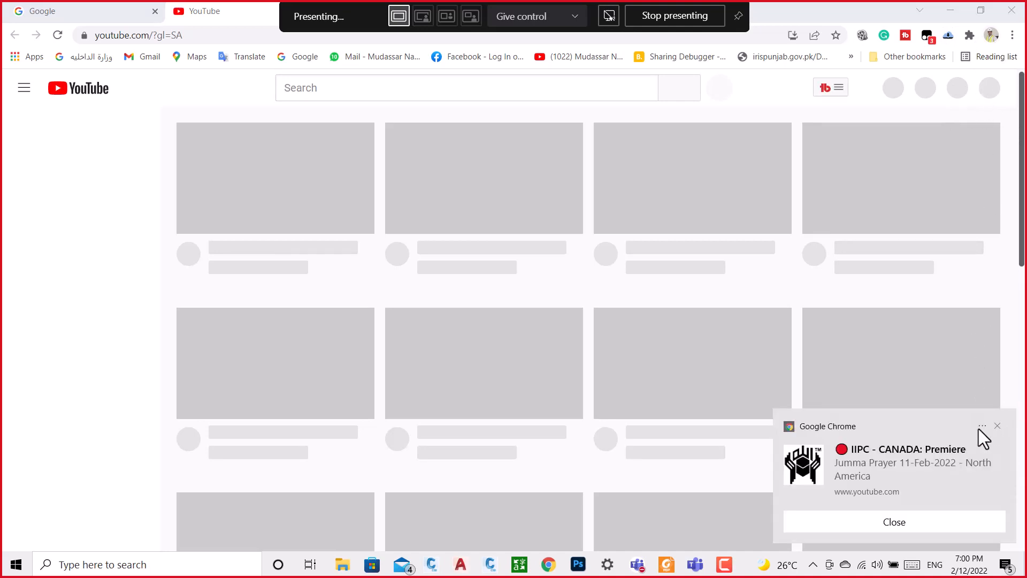
{"action": "left_click", "coordinate": [997, 426]}
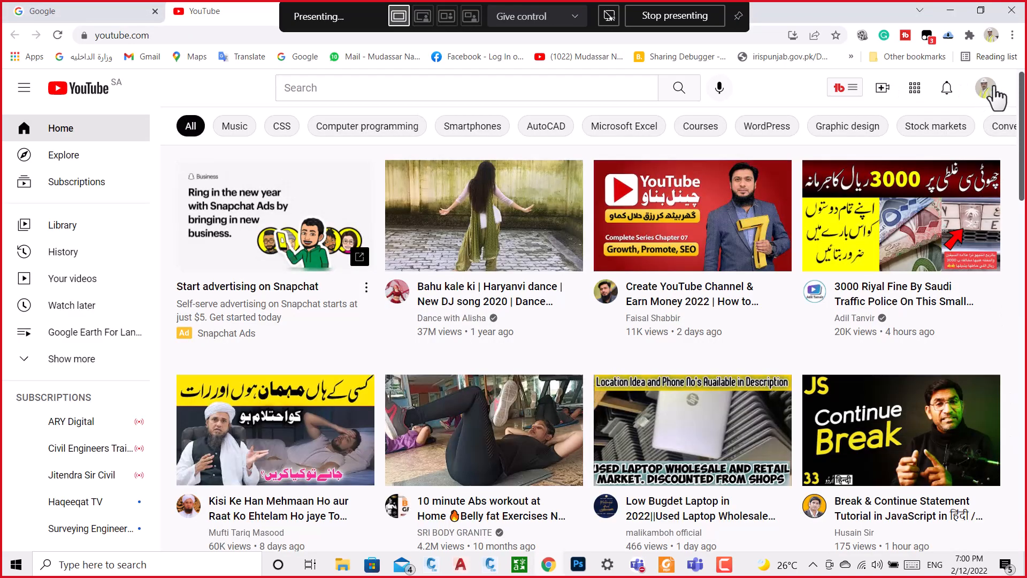
Open the signed-in account's own YouTube channel, dismiss the notifications and pause the featured video.
{"action": "left_click", "coordinate": [986, 90]}
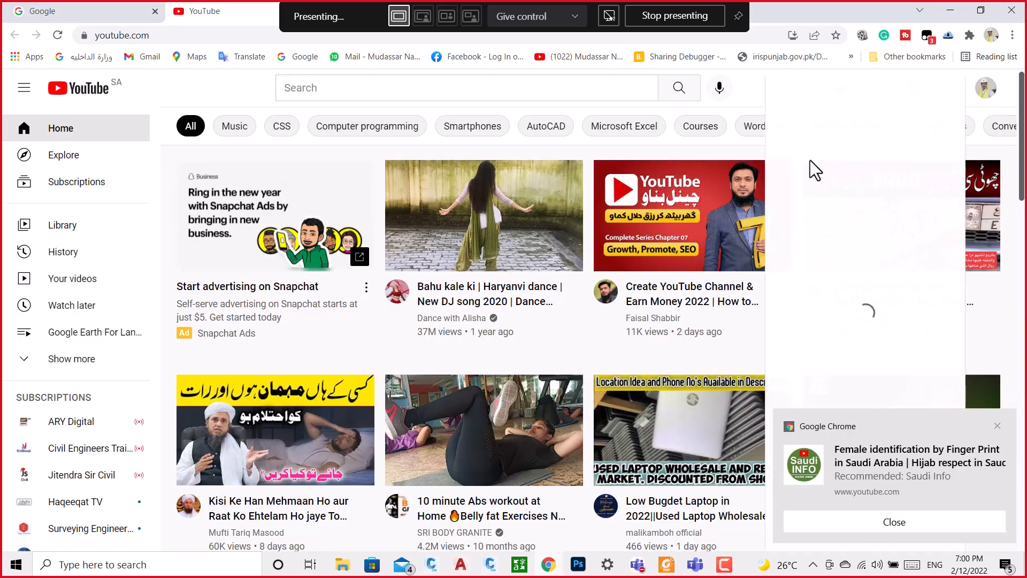
{"action": "left_click", "coordinate": [829, 151]}
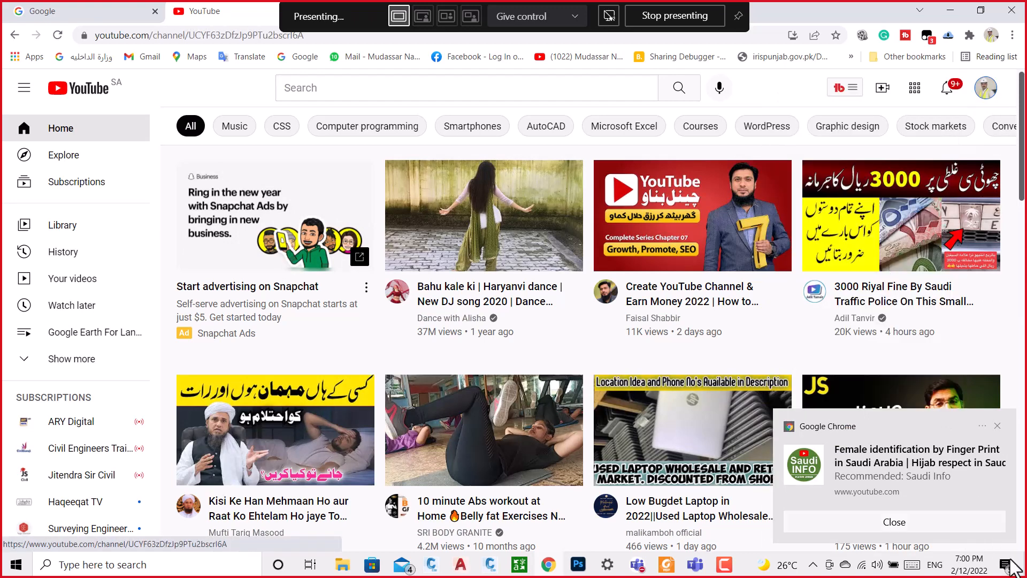
{"action": "left_click", "coordinate": [995, 425]}
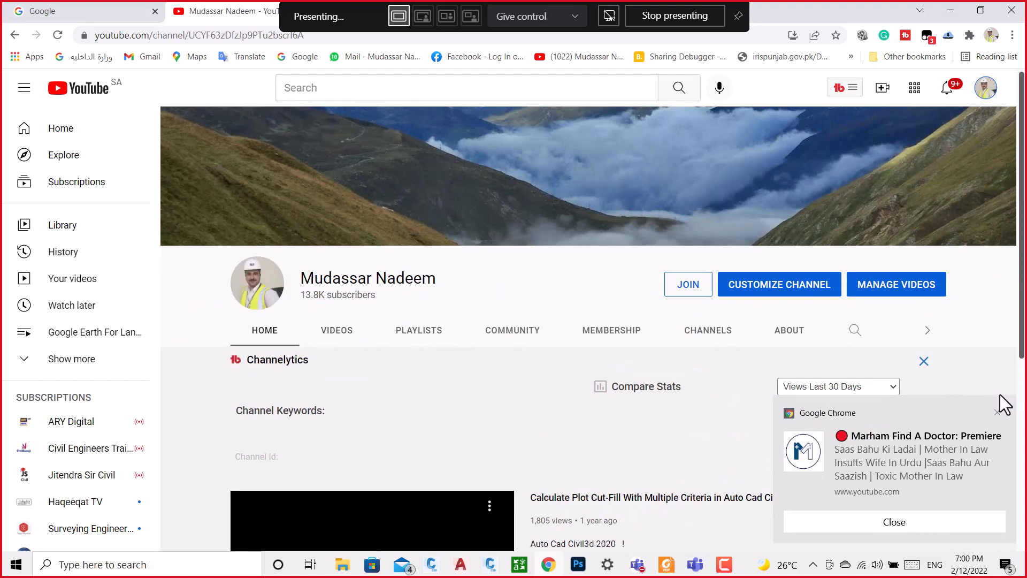
{"action": "left_click", "coordinate": [998, 414]}
{"action": "scroll", "coordinate": [275, 409], "scroll_direction": "down", "scroll_amount": 2}
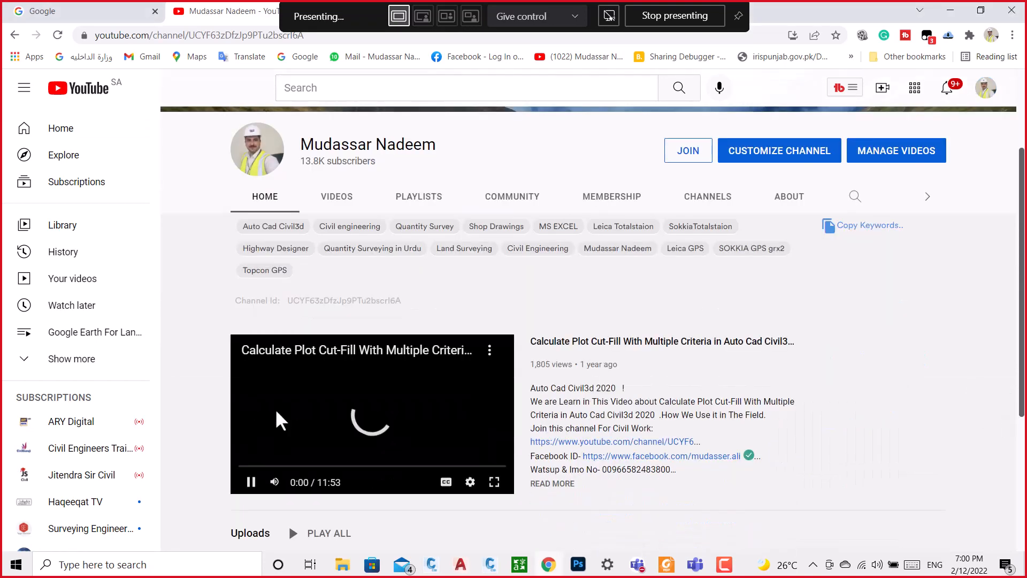
{"action": "scroll", "coordinate": [249, 403], "scroll_direction": "down", "scroll_amount": 3}
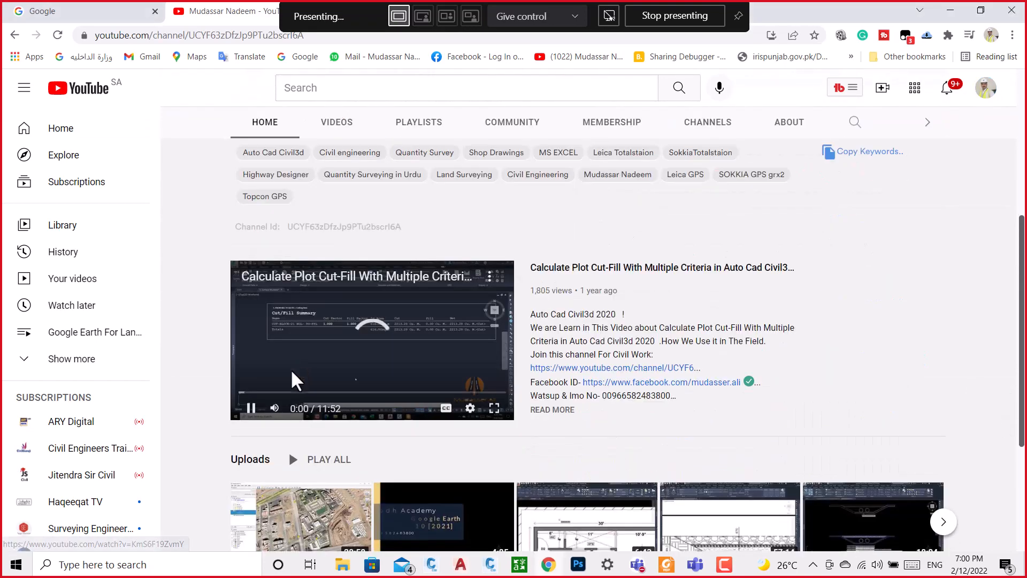
{"action": "left_click", "coordinate": [251, 355]}
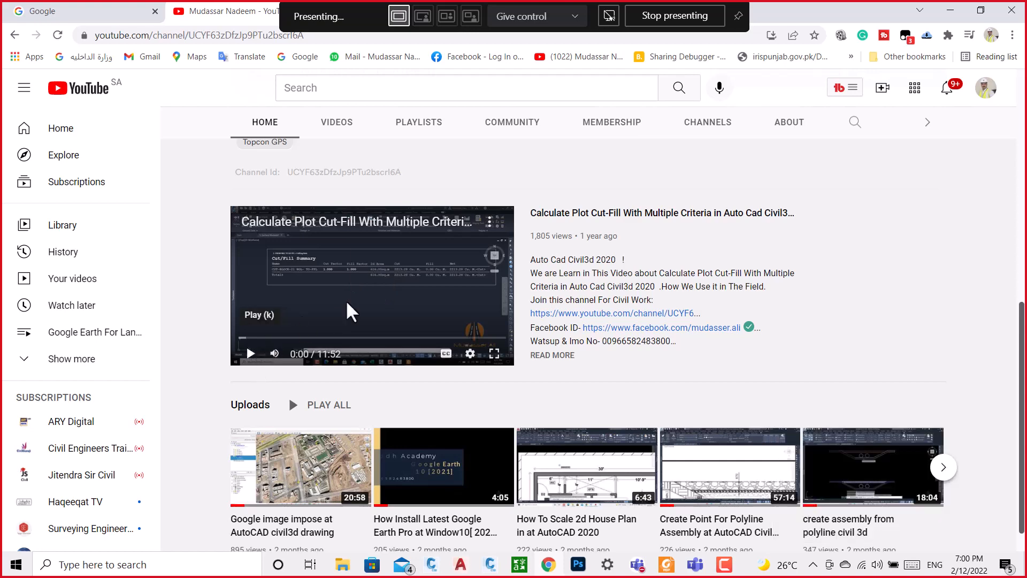
Show the channel's playlists, limit them to Created playlists and dismiss the notifications.
{"action": "scroll", "coordinate": [348, 302], "scroll_direction": "up", "scroll_amount": 4}
{"action": "left_click", "coordinate": [412, 128]}
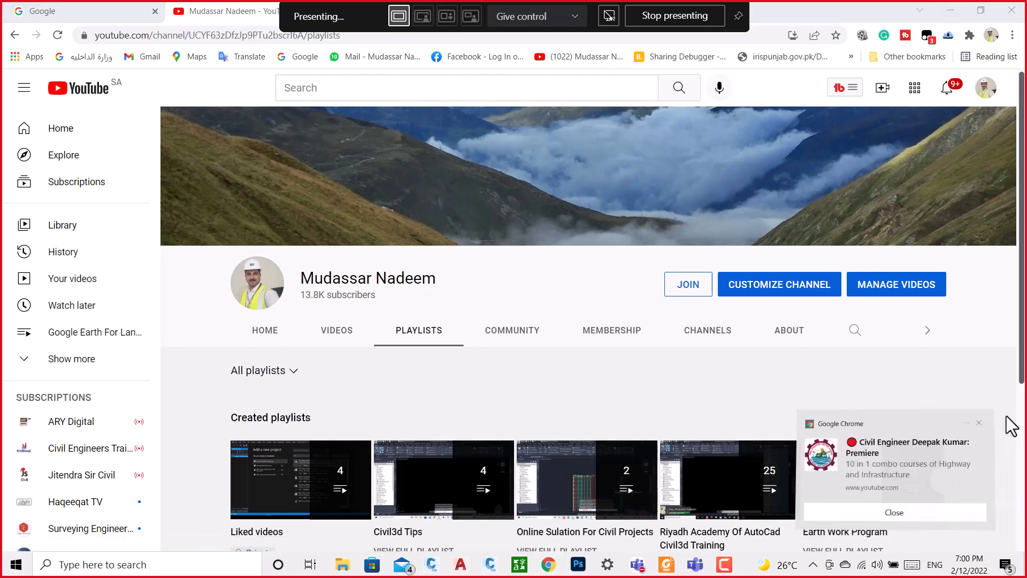
{"action": "left_click", "coordinate": [998, 413]}
{"action": "scroll", "coordinate": [213, 374], "scroll_direction": "down", "scroll_amount": 3}
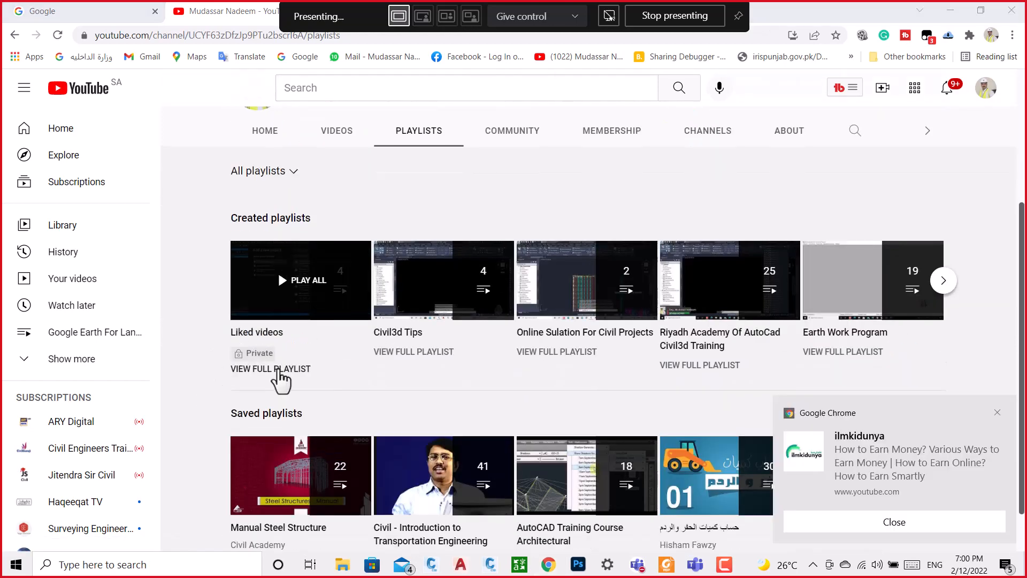
{"action": "scroll", "coordinate": [280, 375], "scroll_direction": "up", "scroll_amount": 2}
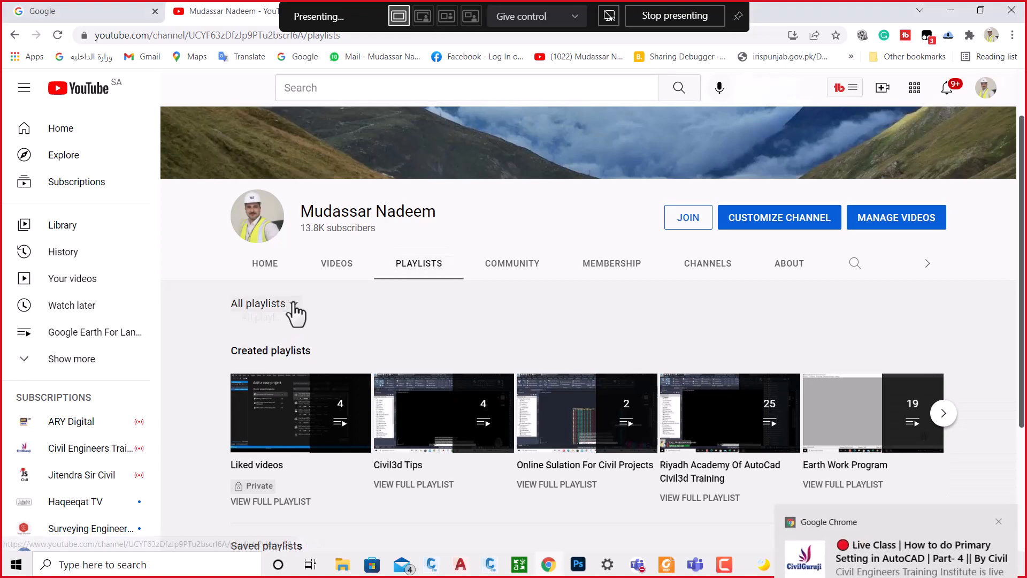
{"action": "left_click", "coordinate": [294, 312]}
{"action": "left_click", "coordinate": [285, 350]}
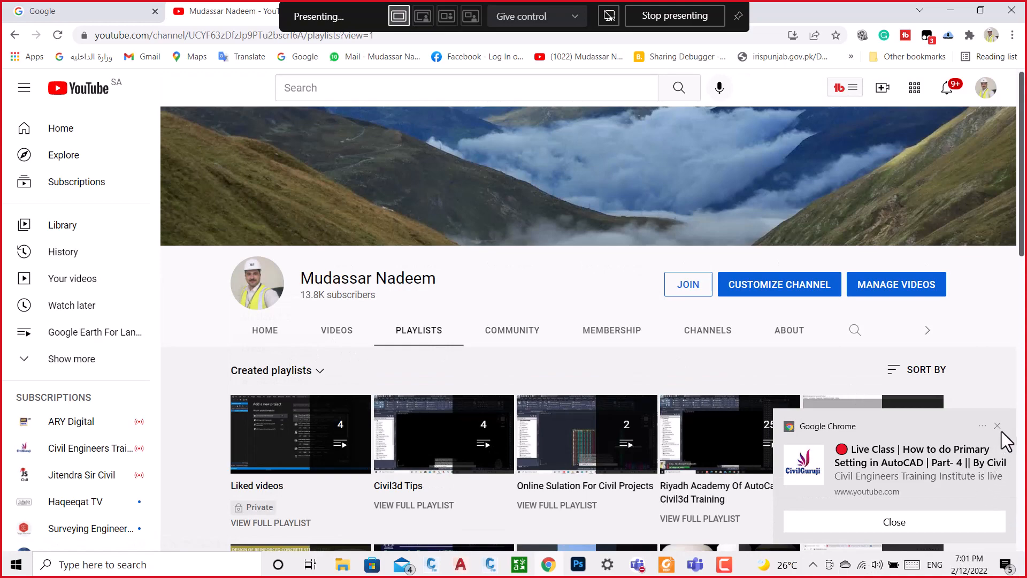
{"action": "left_click", "coordinate": [998, 427]}
Find the Sub Assembly Composser playlist among the channel's created playlists.
{"action": "scroll", "coordinate": [634, 390], "scroll_direction": "down", "scroll_amount": 3}
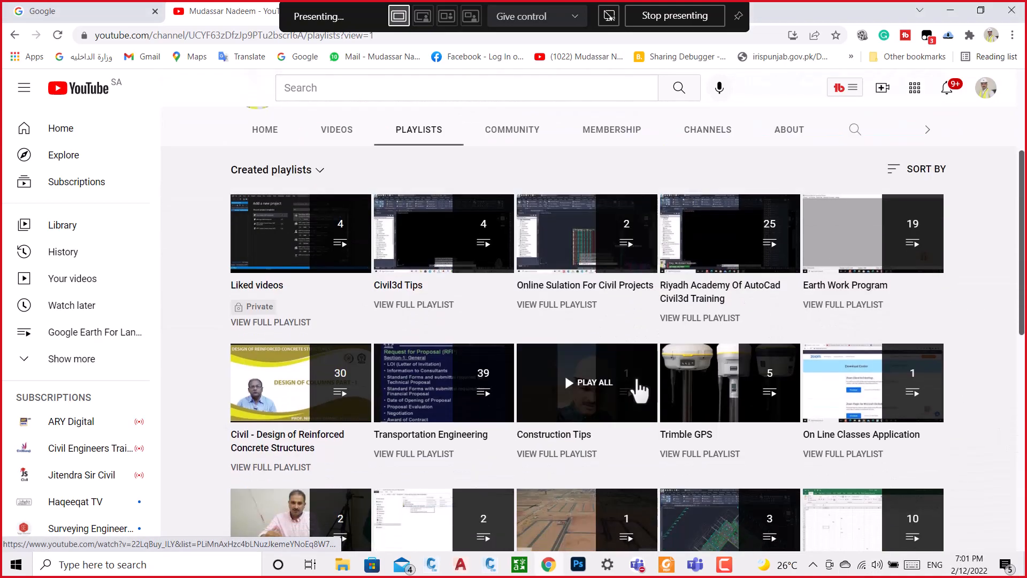
{"action": "scroll", "coordinate": [639, 390], "scroll_direction": "down", "scroll_amount": 4}
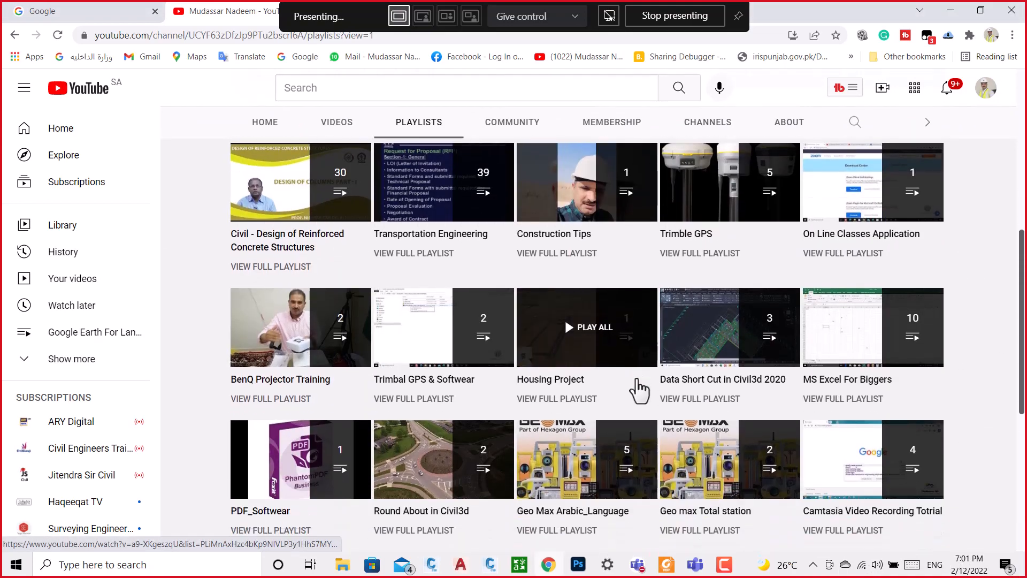
{"action": "scroll", "coordinate": [639, 391], "scroll_direction": "down", "scroll_amount": 4}
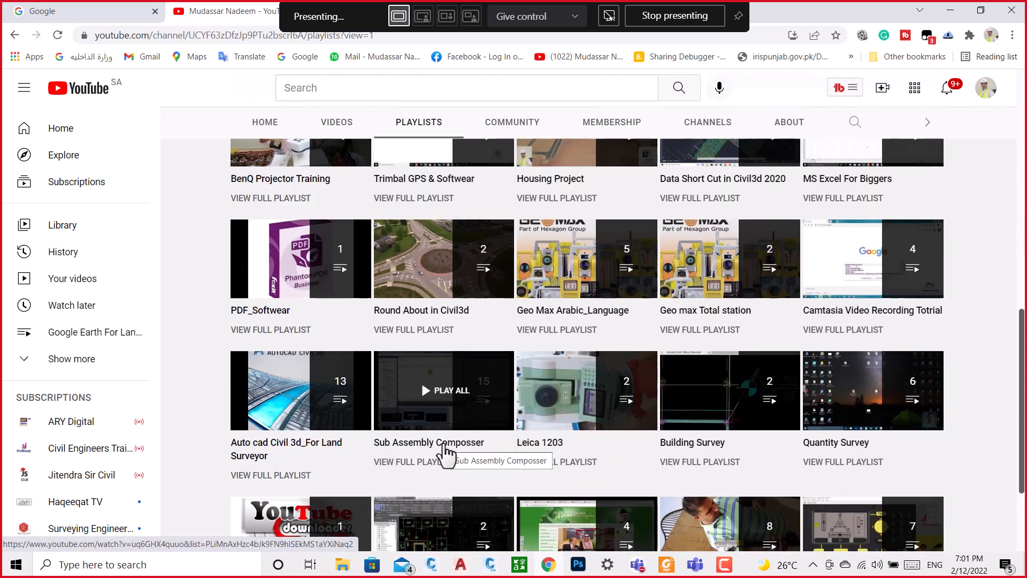
{"action": "scroll", "coordinate": [443, 447], "scroll_direction": "down", "scroll_amount": 1}
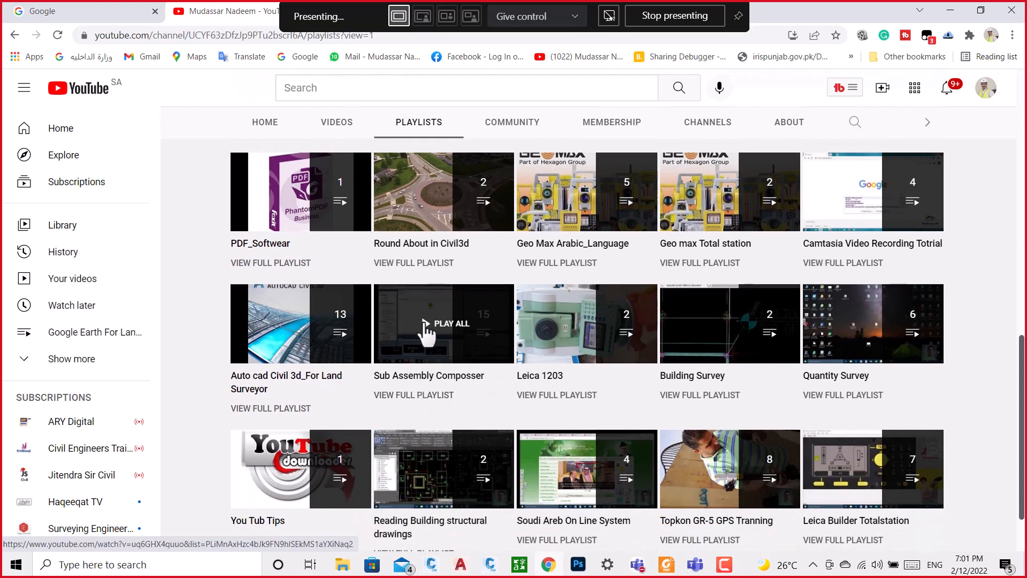
Play the Sub Assembly Composser playlist, skip the advert, pause its first video and look through the listed lessons.
{"action": "left_click", "coordinate": [425, 328]}
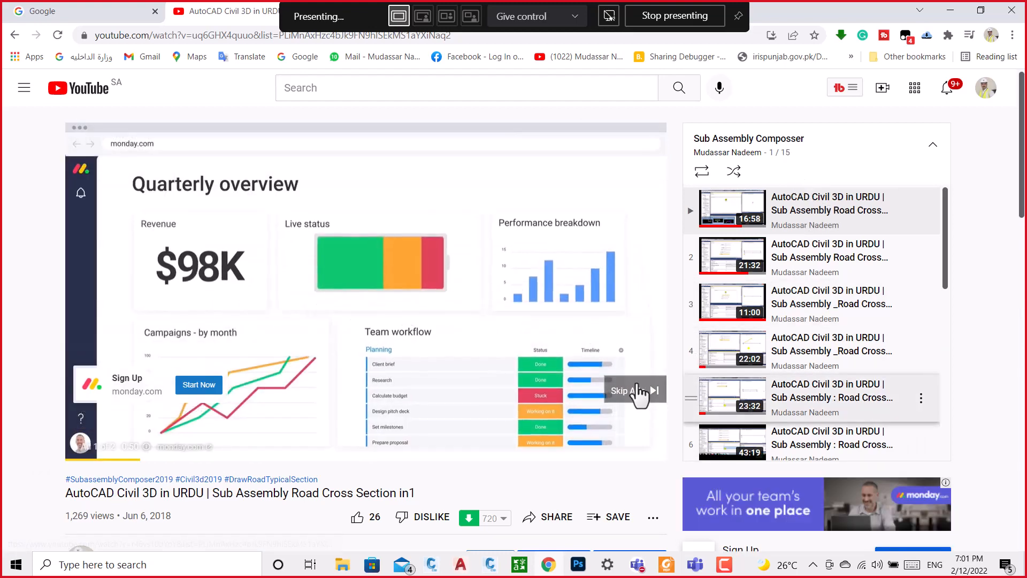
{"action": "left_click", "coordinate": [639, 392]}
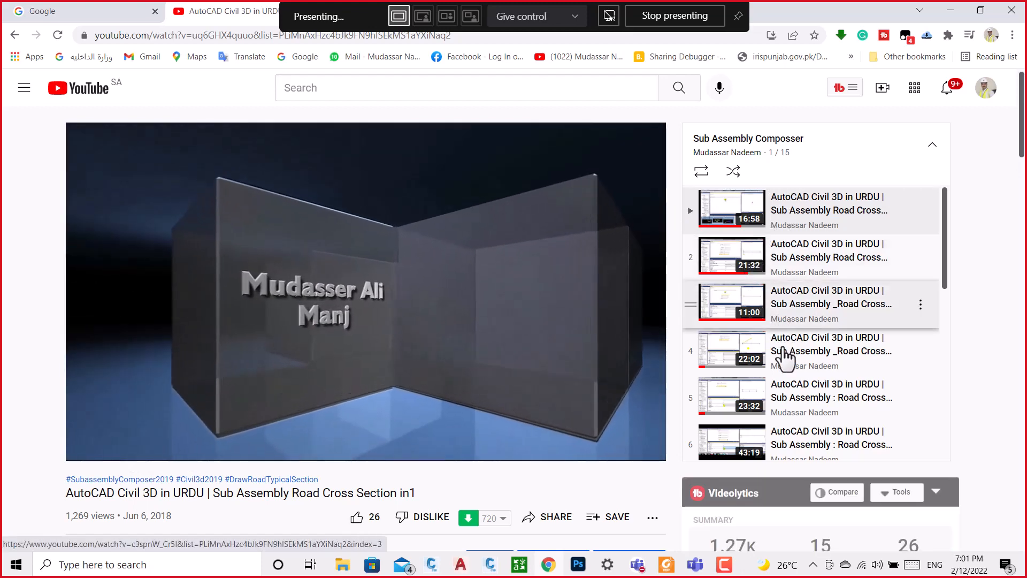
{"action": "scroll", "coordinate": [780, 301], "scroll_direction": "down", "scroll_amount": 1}
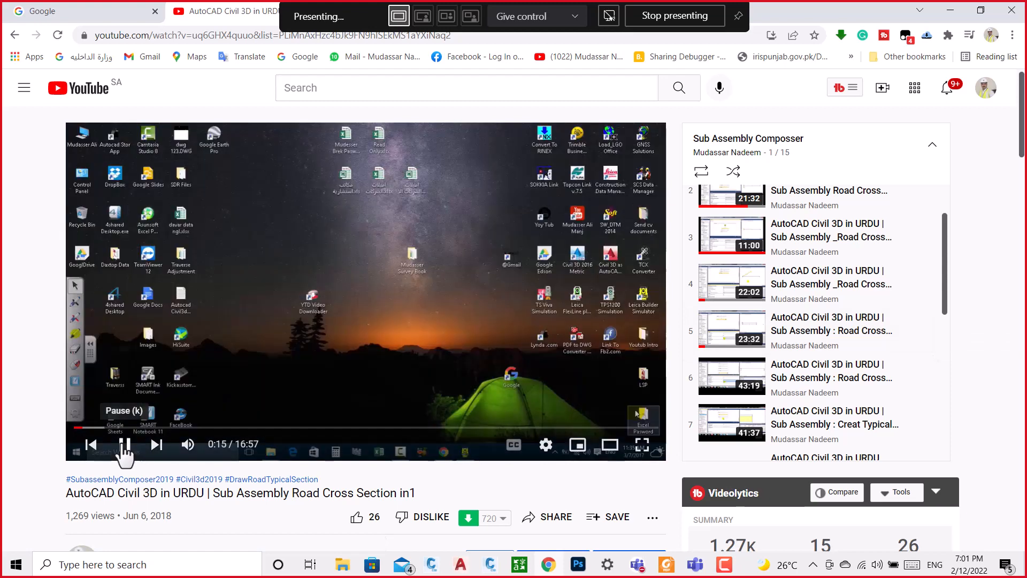
{"action": "left_click", "coordinate": [126, 448]}
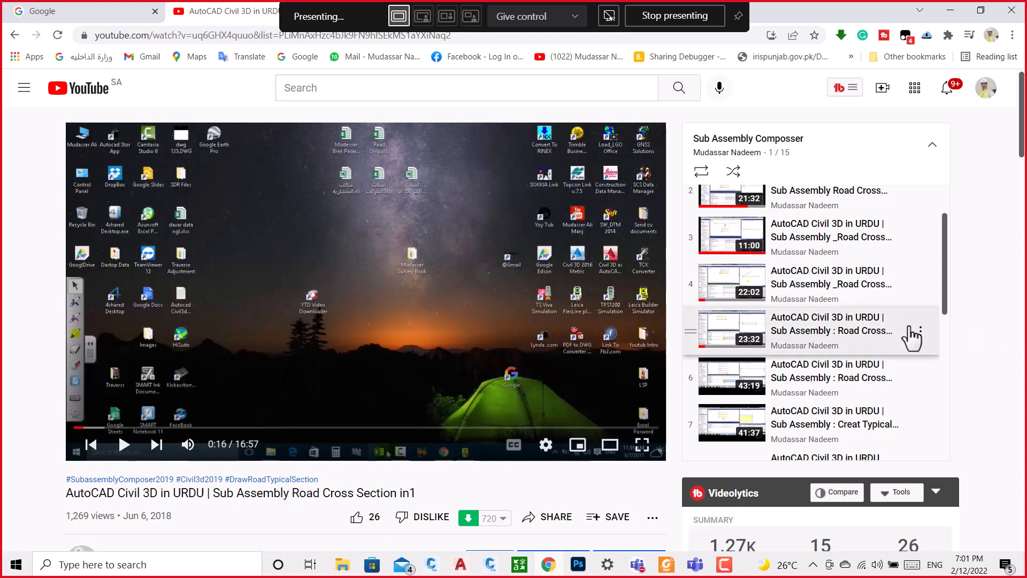
{"action": "scroll", "coordinate": [828, 345], "scroll_direction": "up", "scroll_amount": 2}
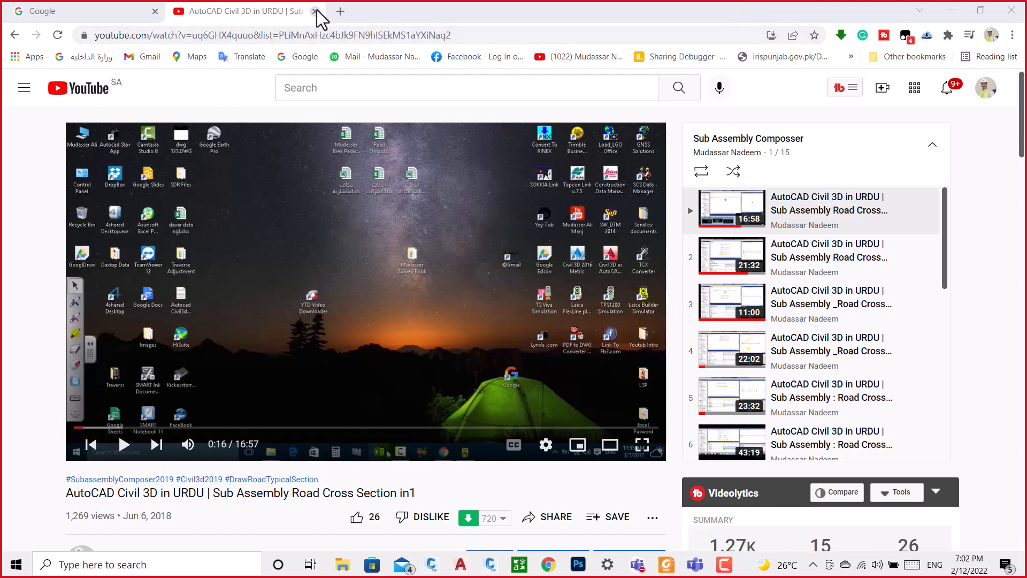
Close the YouTube tab and the browser, and switch to the Civil3d meeting in Microsoft Teams.
{"action": "left_click", "coordinate": [315, 11]}
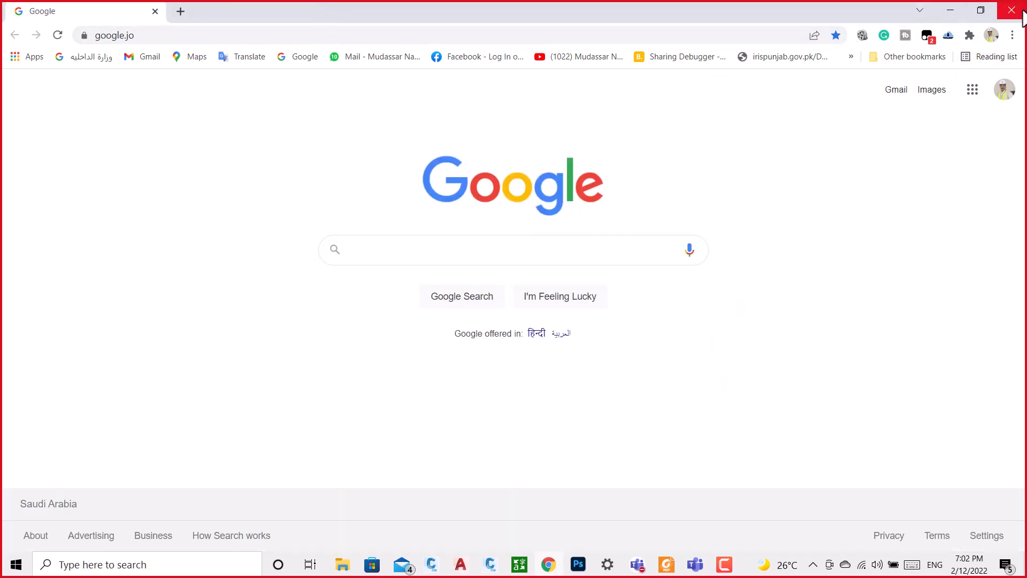
{"action": "left_click", "coordinate": [1011, 9]}
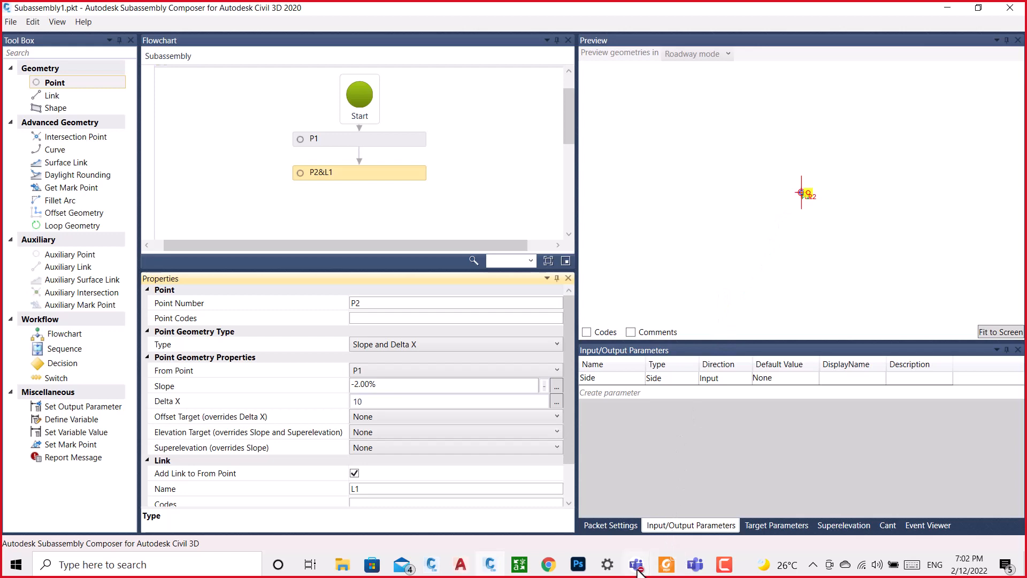
{"action": "mouse_move", "coordinate": [637, 566]}
{"action": "left_click", "coordinate": [695, 504]}
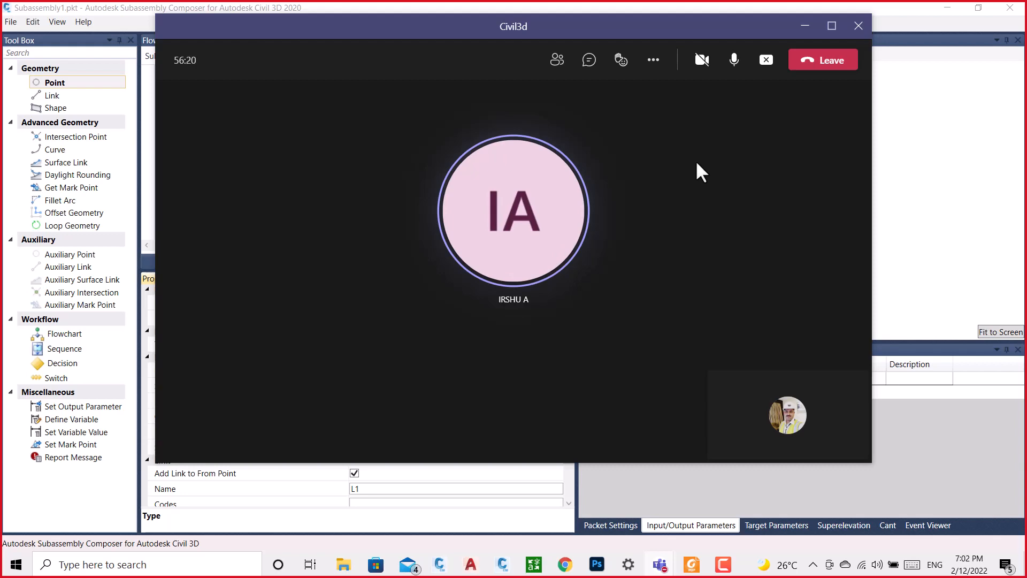
Minimize Subassembly Composer and leave the Civil3d Teams meeting.
{"action": "left_click", "coordinate": [942, 7]}
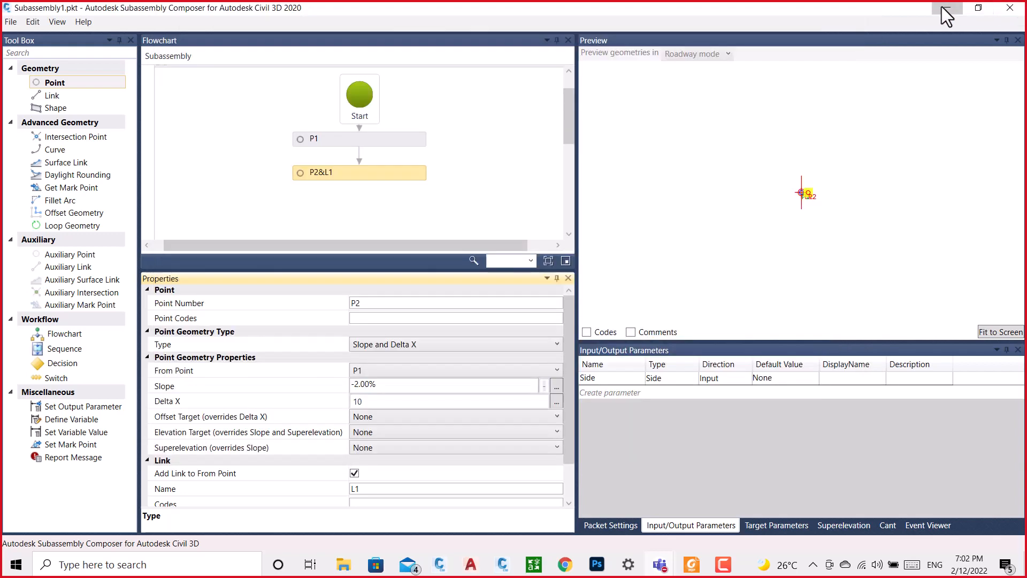
{"action": "left_click", "coordinate": [944, 8]}
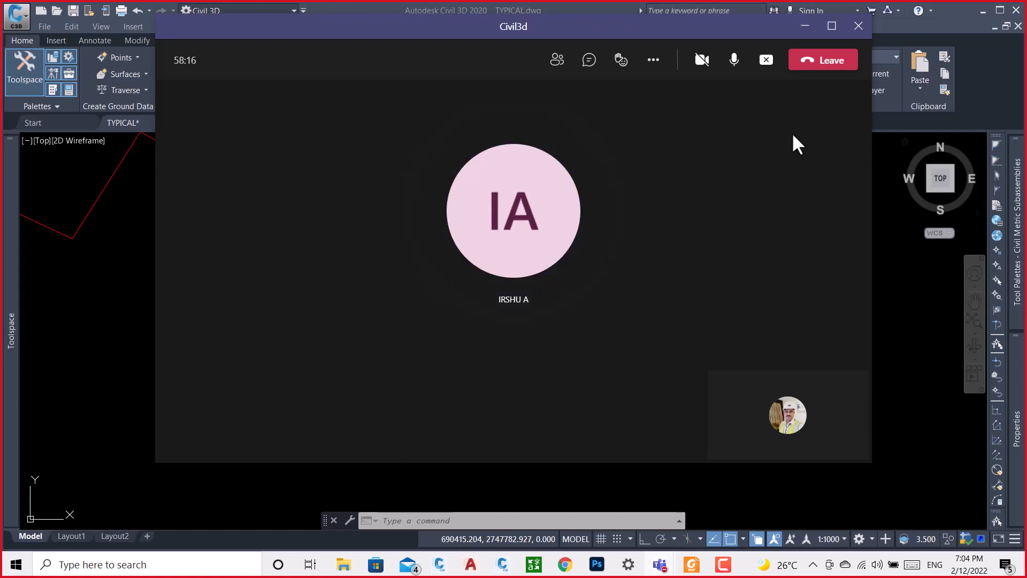
{"action": "left_click", "coordinate": [828, 65]}
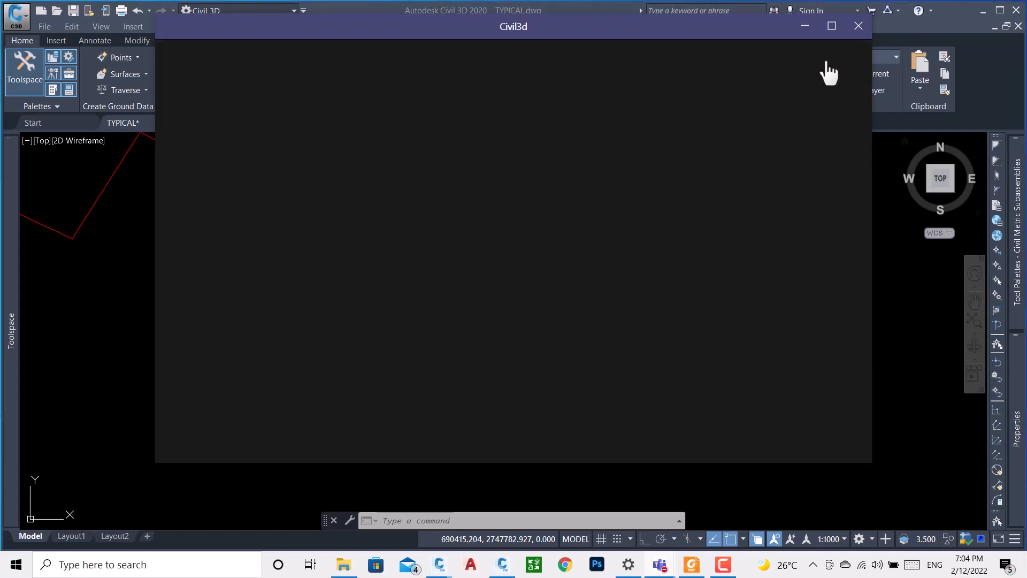